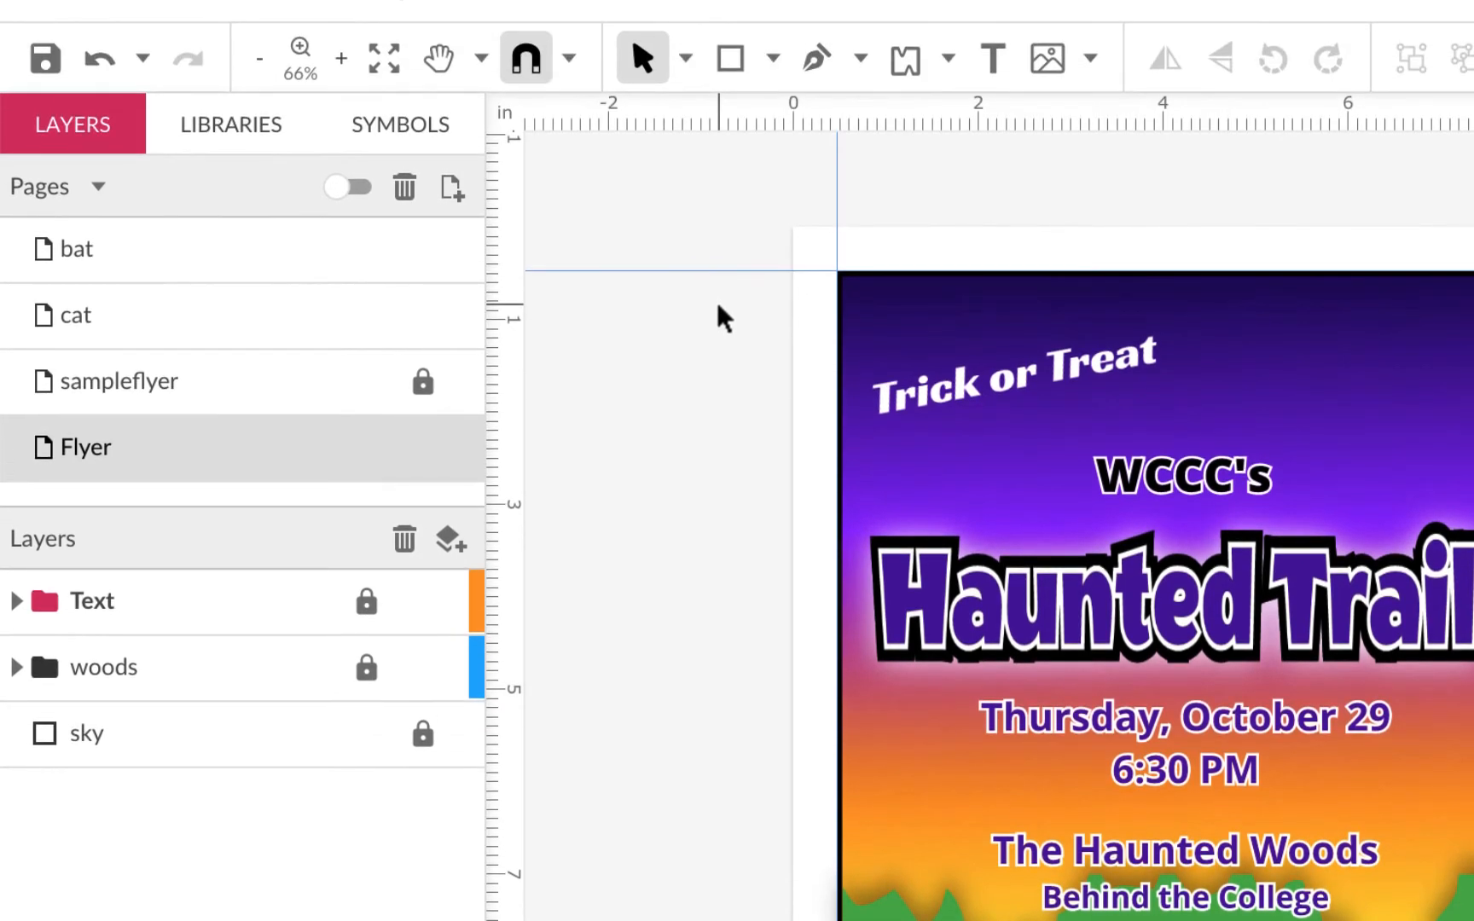
Draw an ellipse about 1.78 in wide and 1.65 in high in the upper-right sky of the Flyer page
key(ctrl+plus)
key(ctrl+plus)
scroll(724, 320, up, 5)
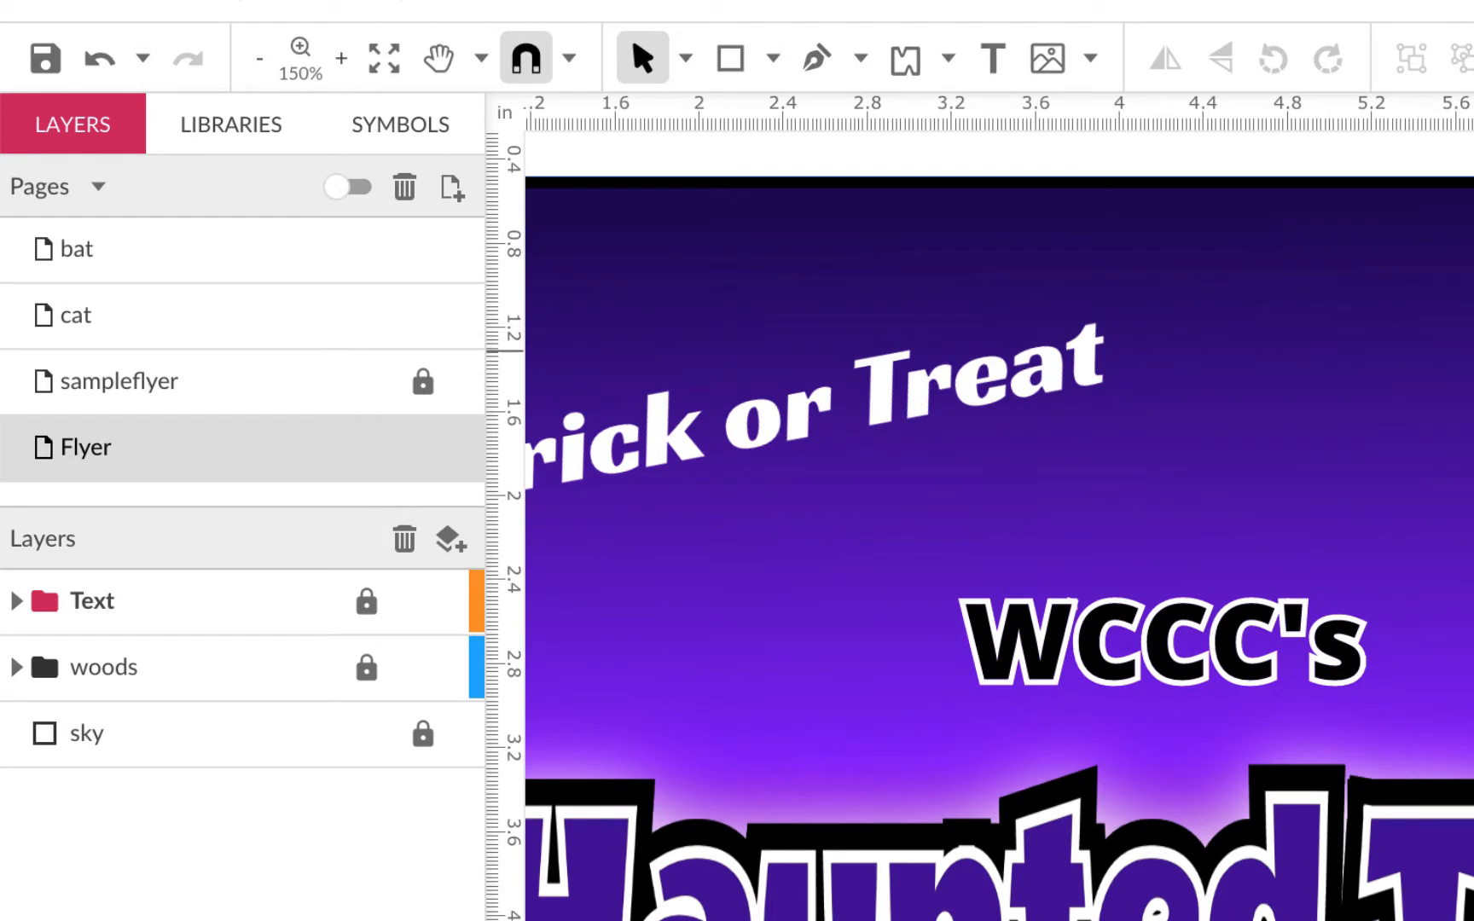
key(space)
drag(1371, 433, 1105, 430)
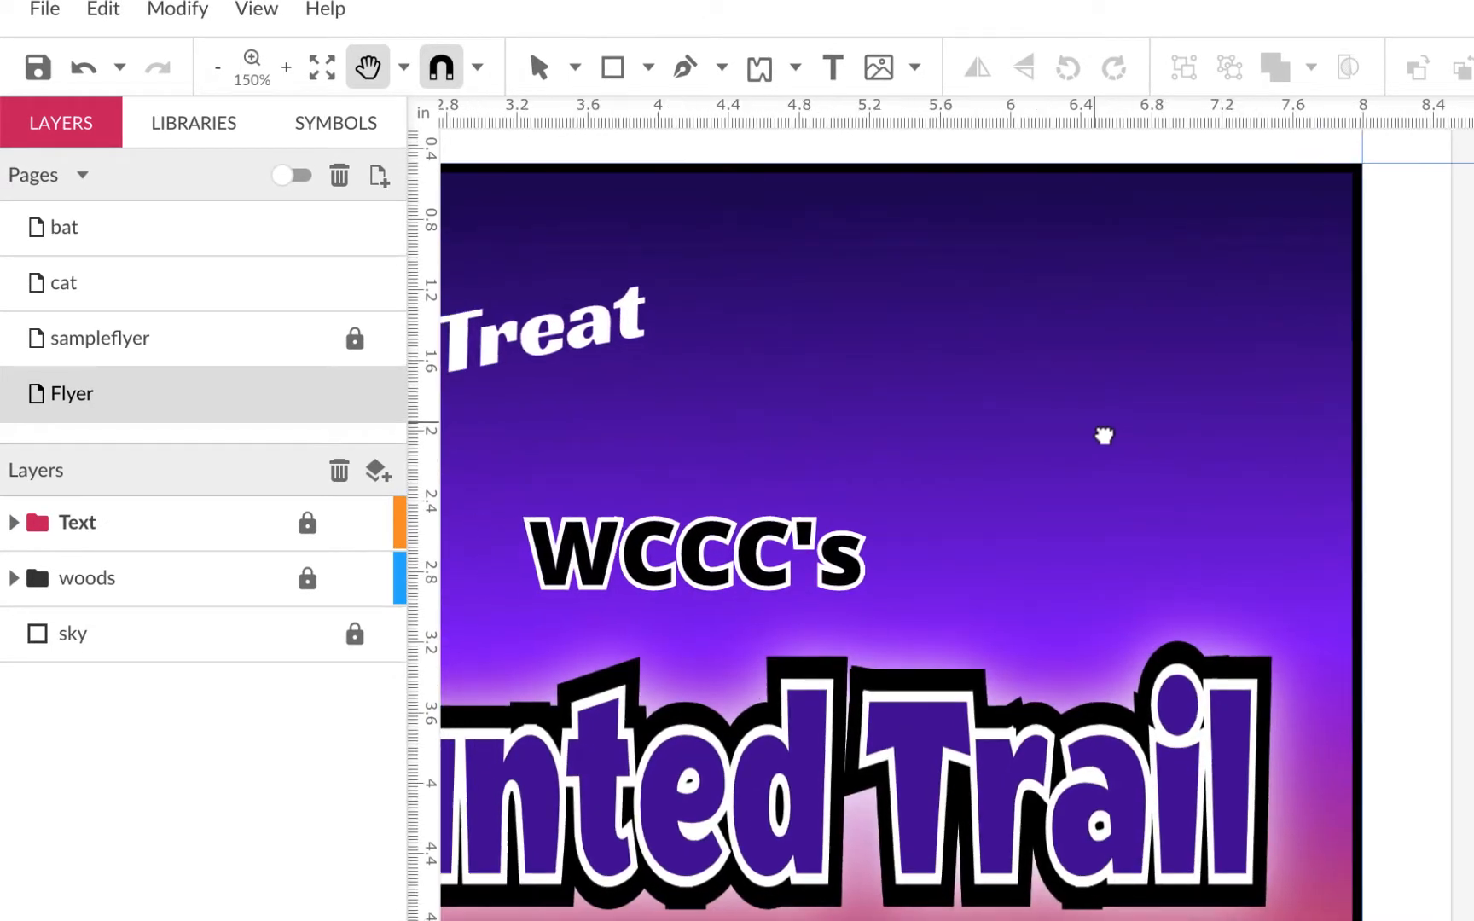
click(649, 67)
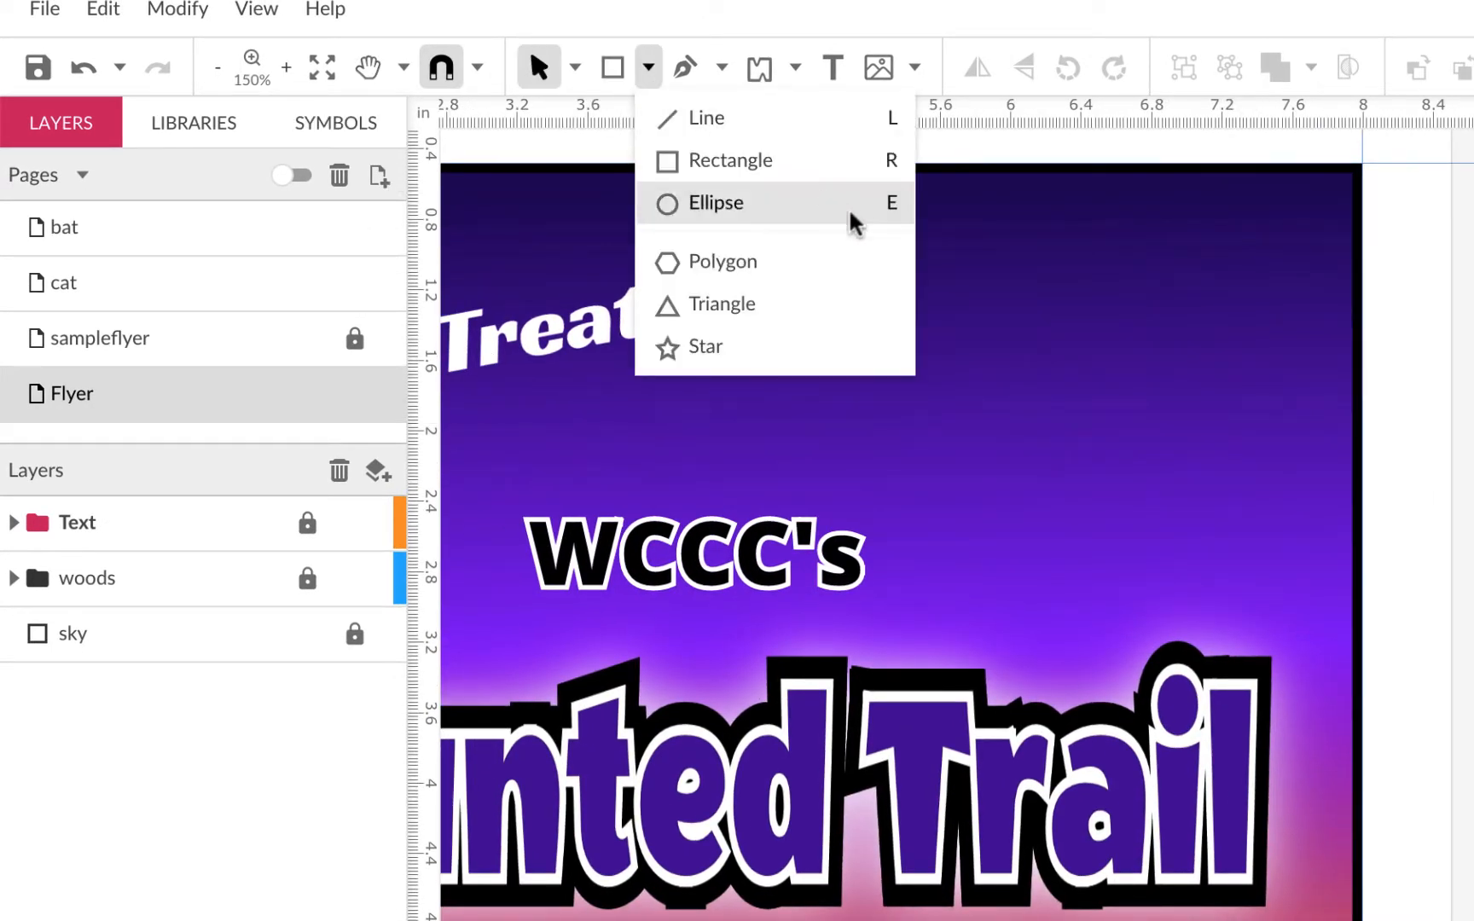
click(757, 210)
drag(951, 240, 1267, 528)
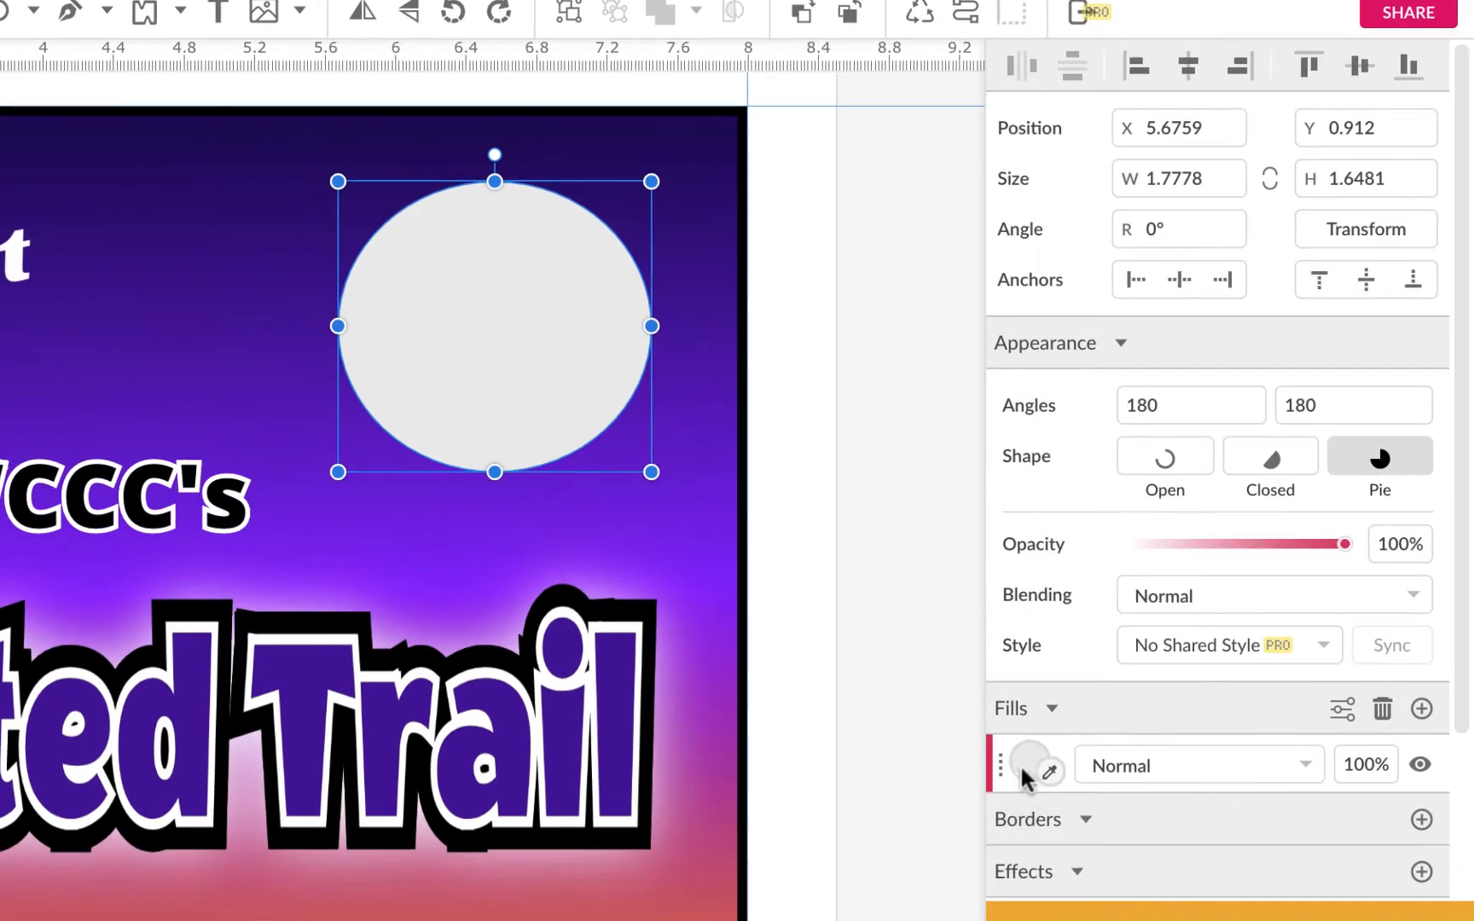
Fill the ellipse with the light yellow color #F0F05E
click(1028, 762)
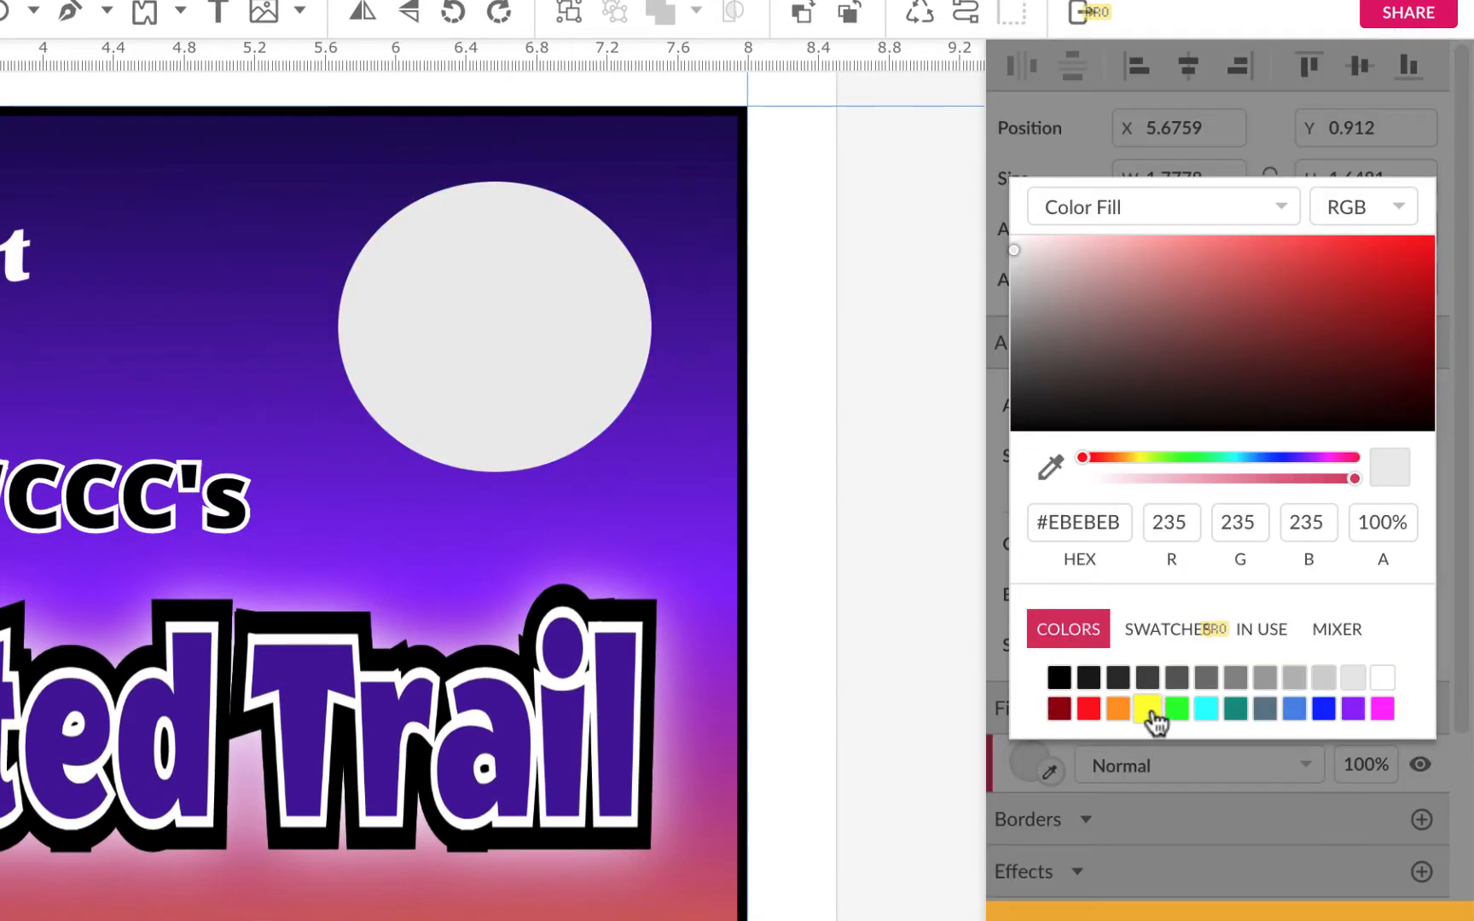
click(1150, 713)
click(1187, 272)
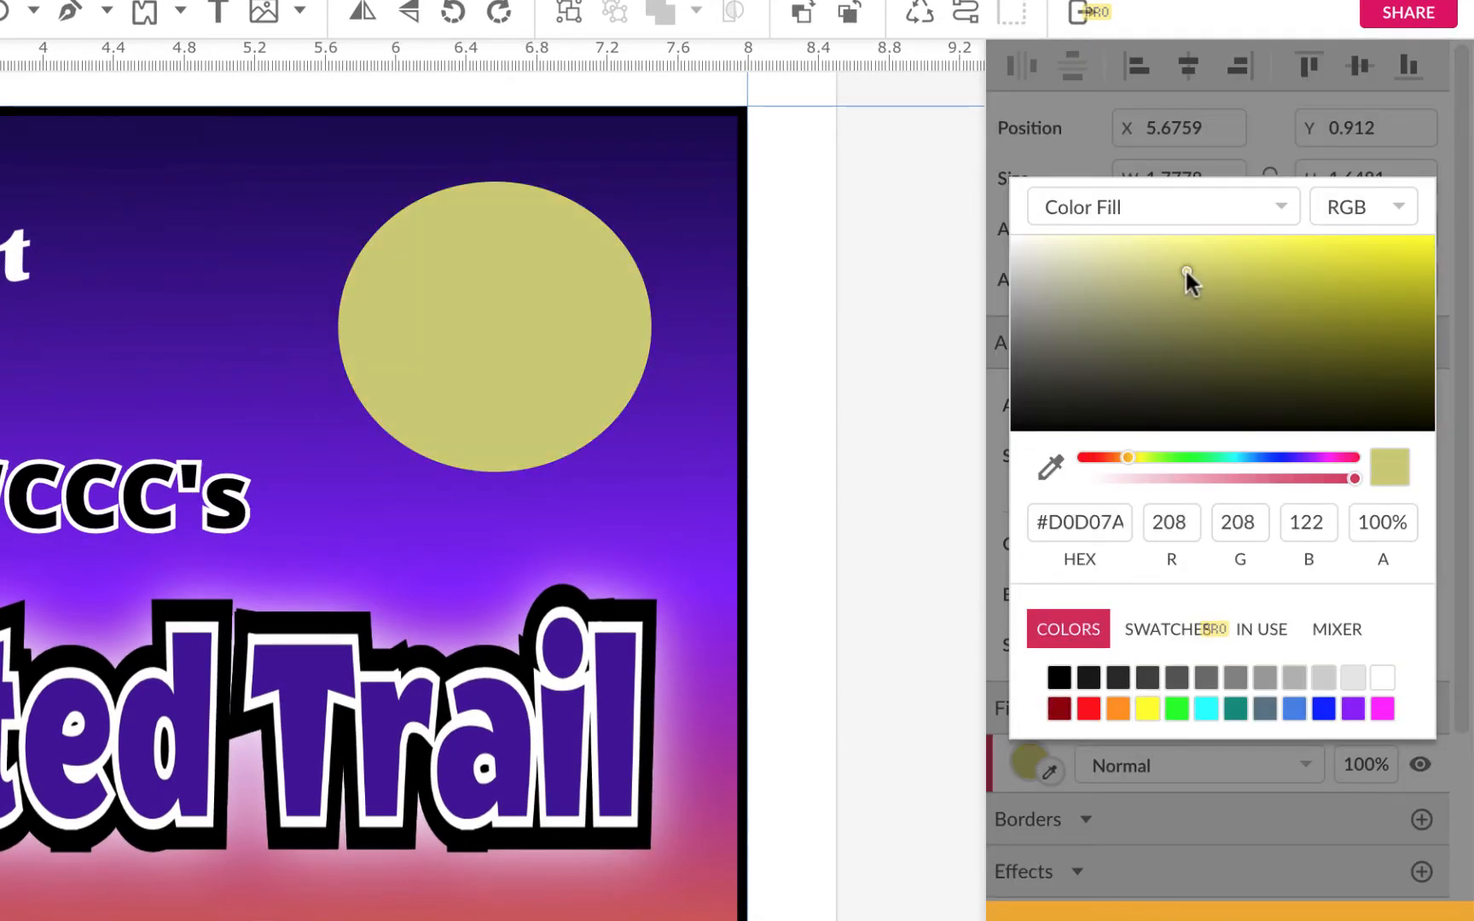
click(1267, 248)
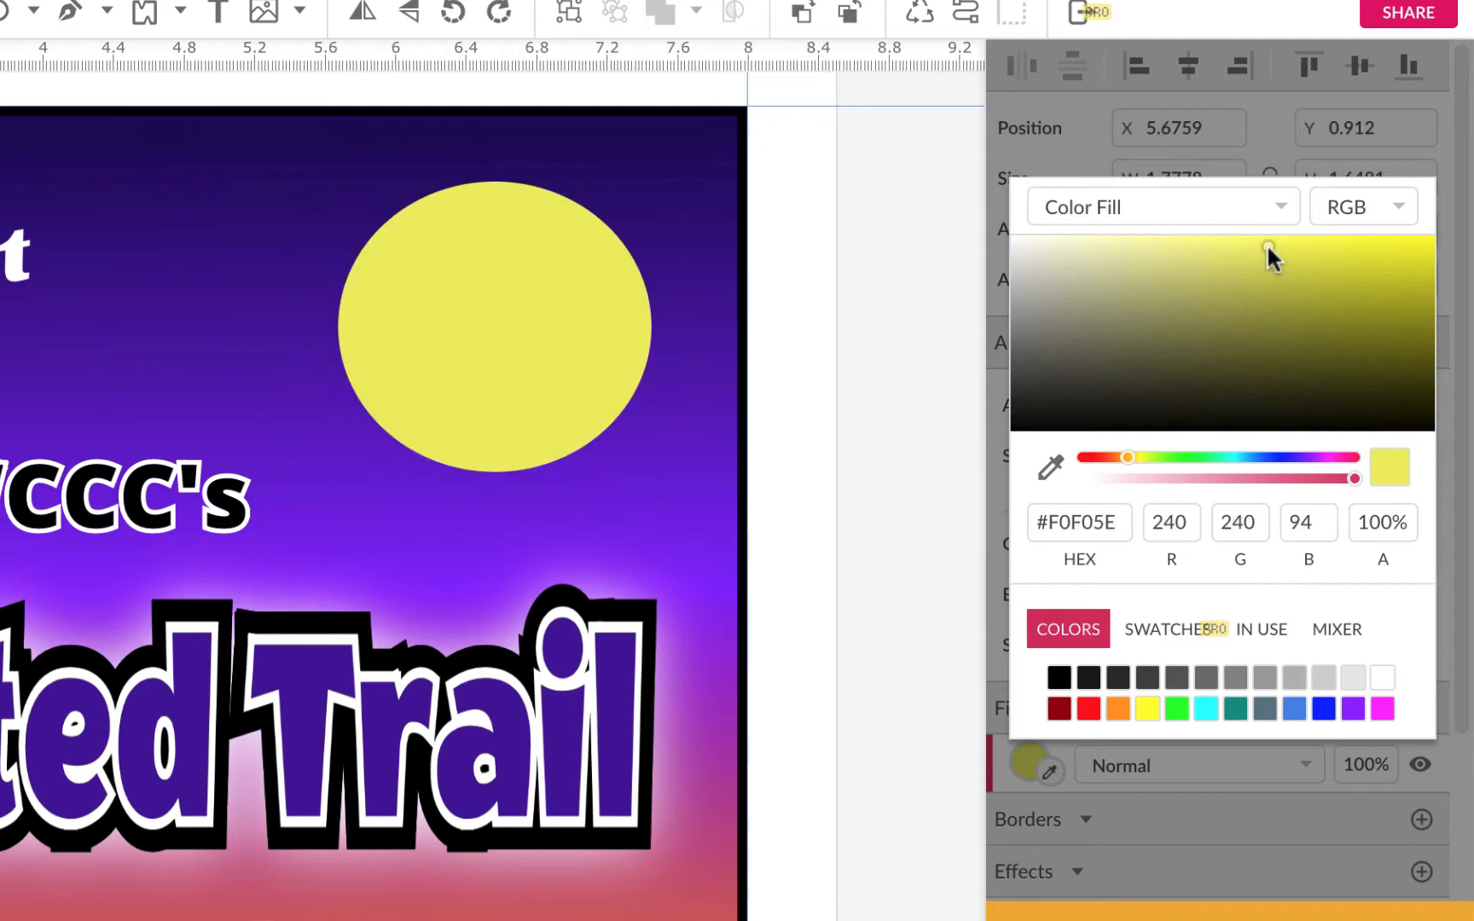
Shift the yellow ellipse slightly left to about X 5.46 in and place an overlapping copy beside it at about X 6.06 in
click(486, 268)
drag(477, 260, 461, 264)
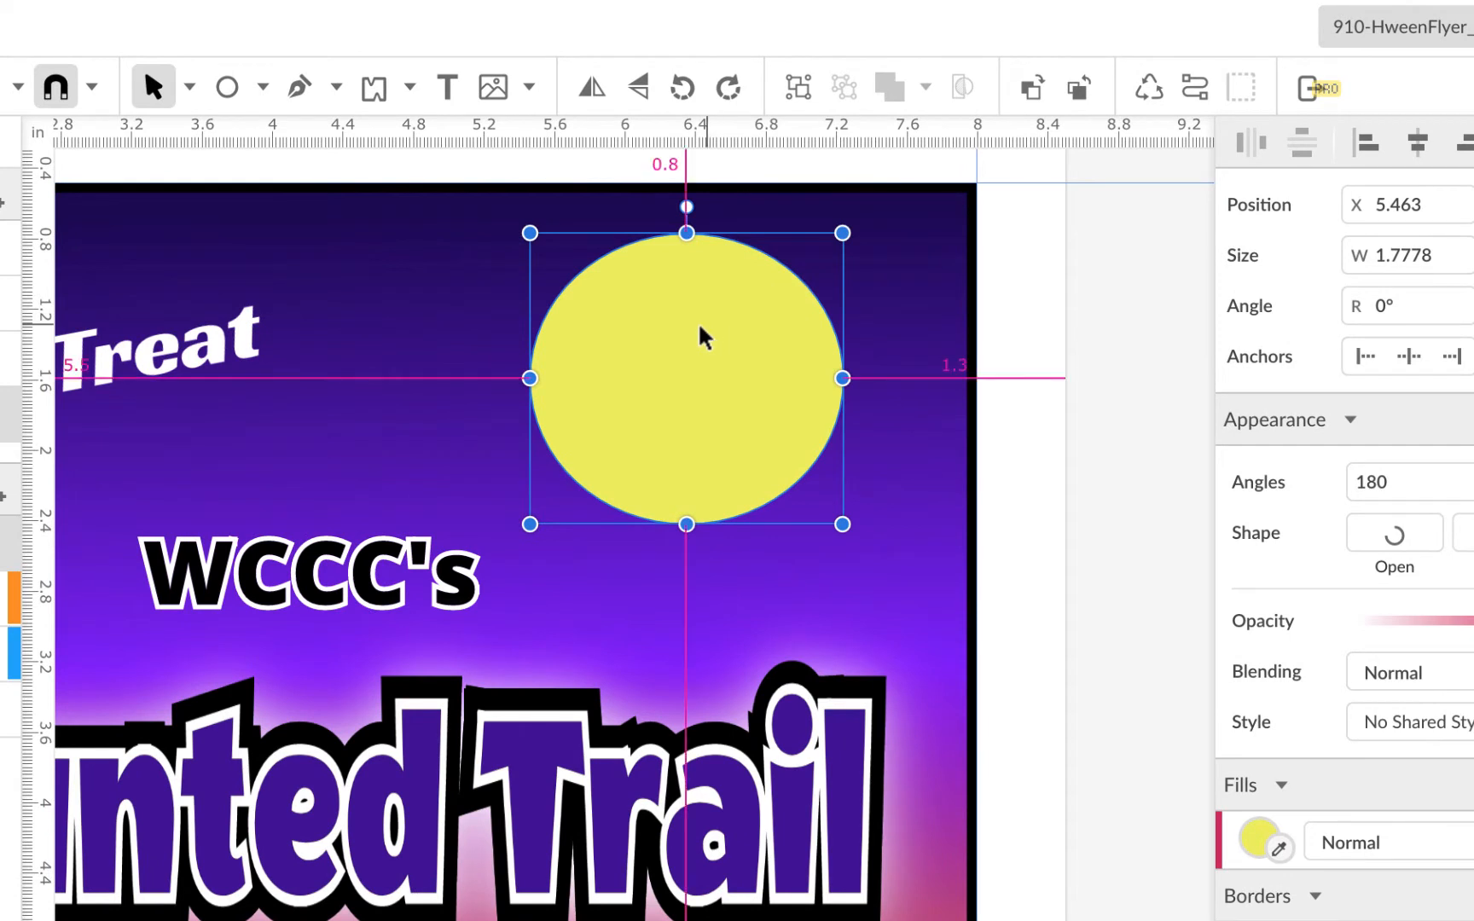
drag(679, 322, 783, 325)
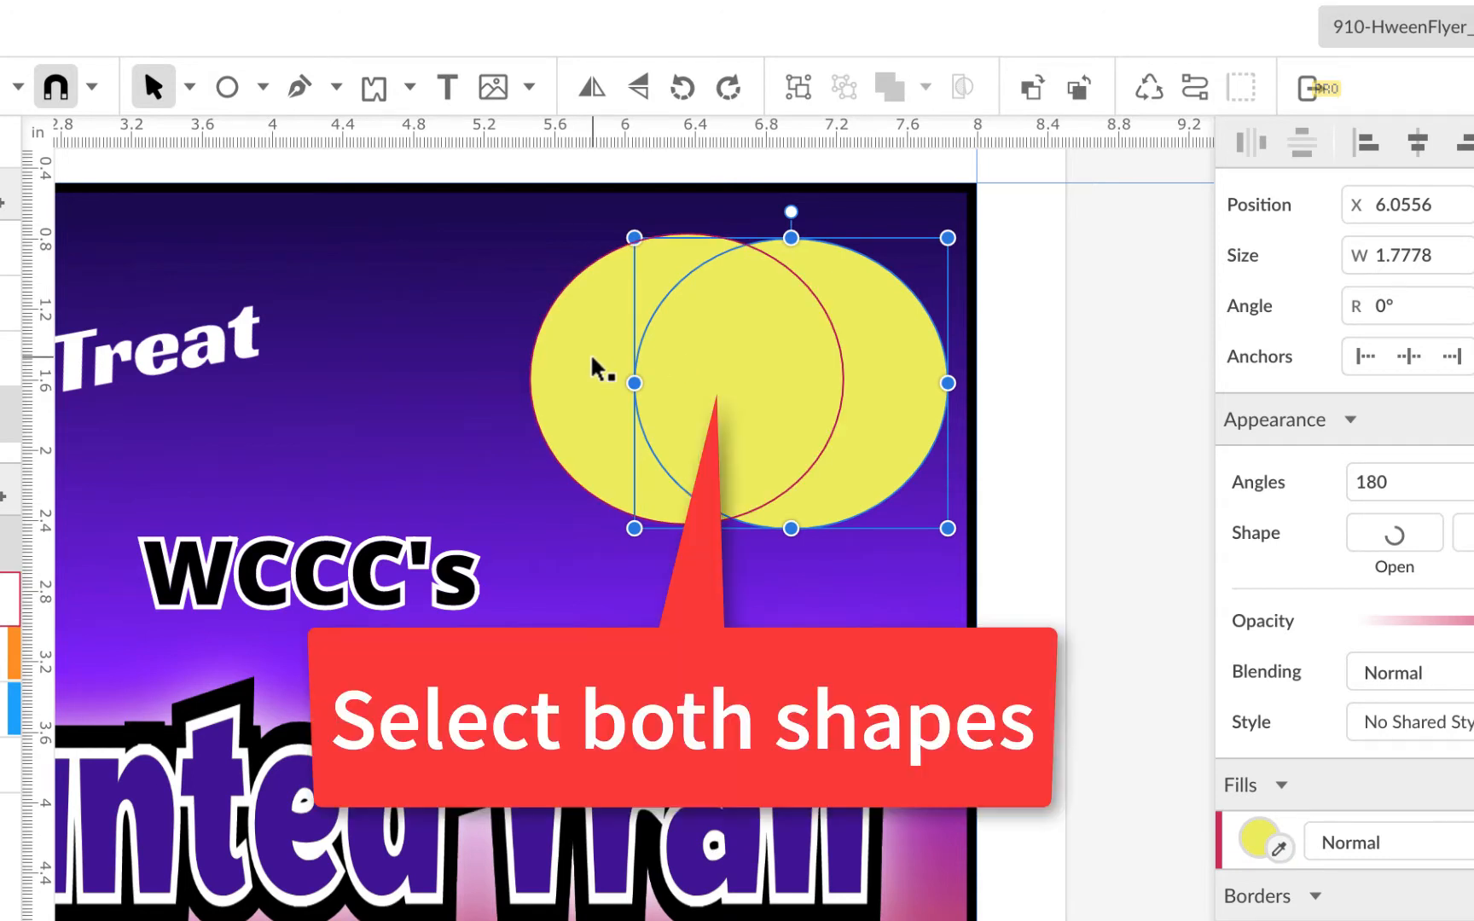
Subtract the copied ellipse from the original to form a crescent and convert the result to a path
shift+click(592, 358)
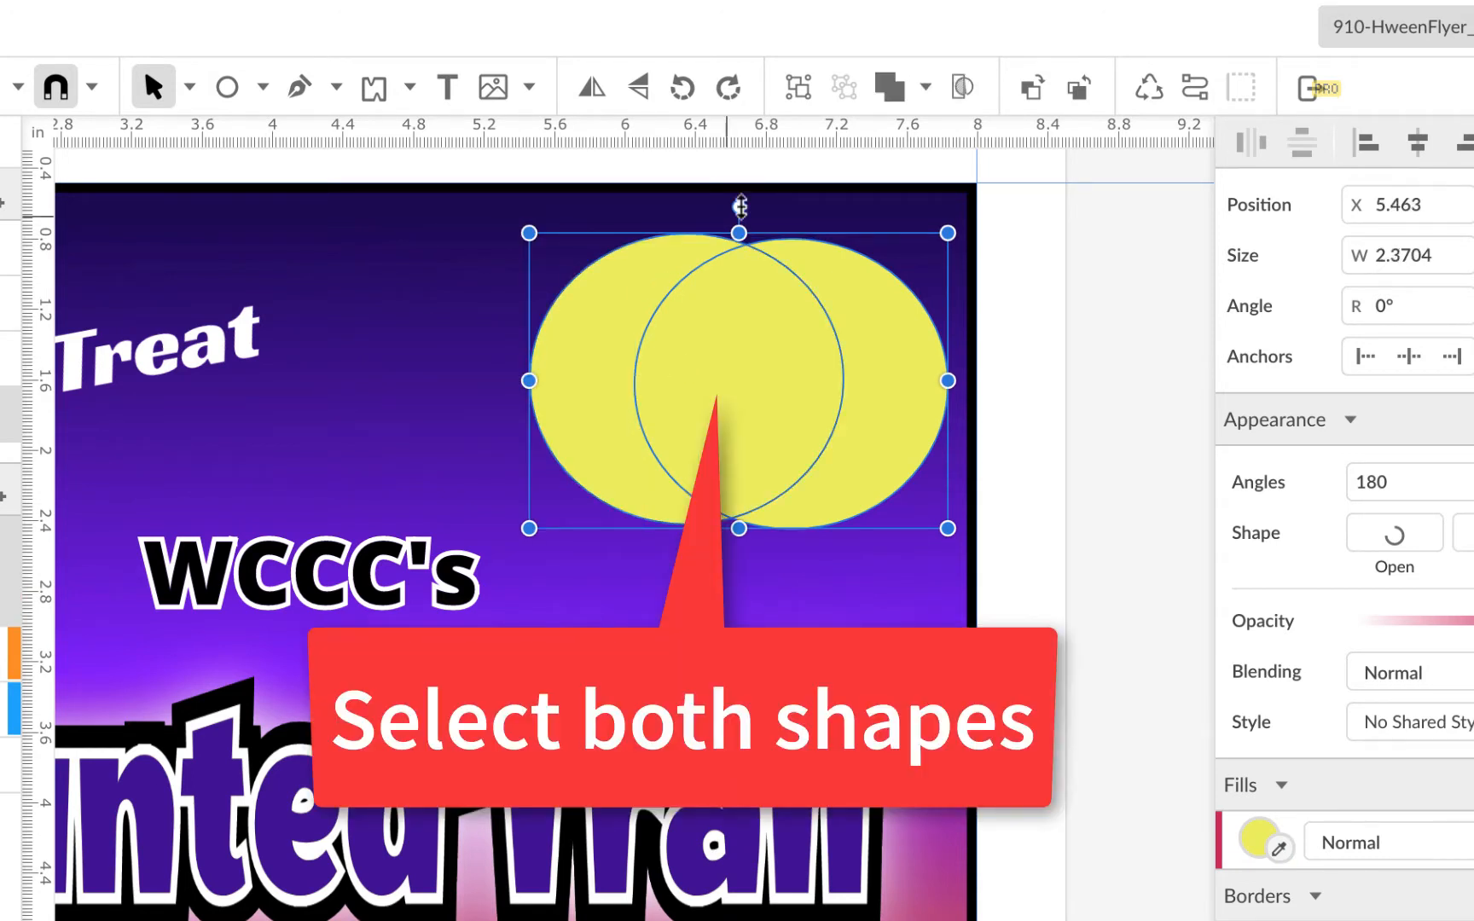
click(925, 87)
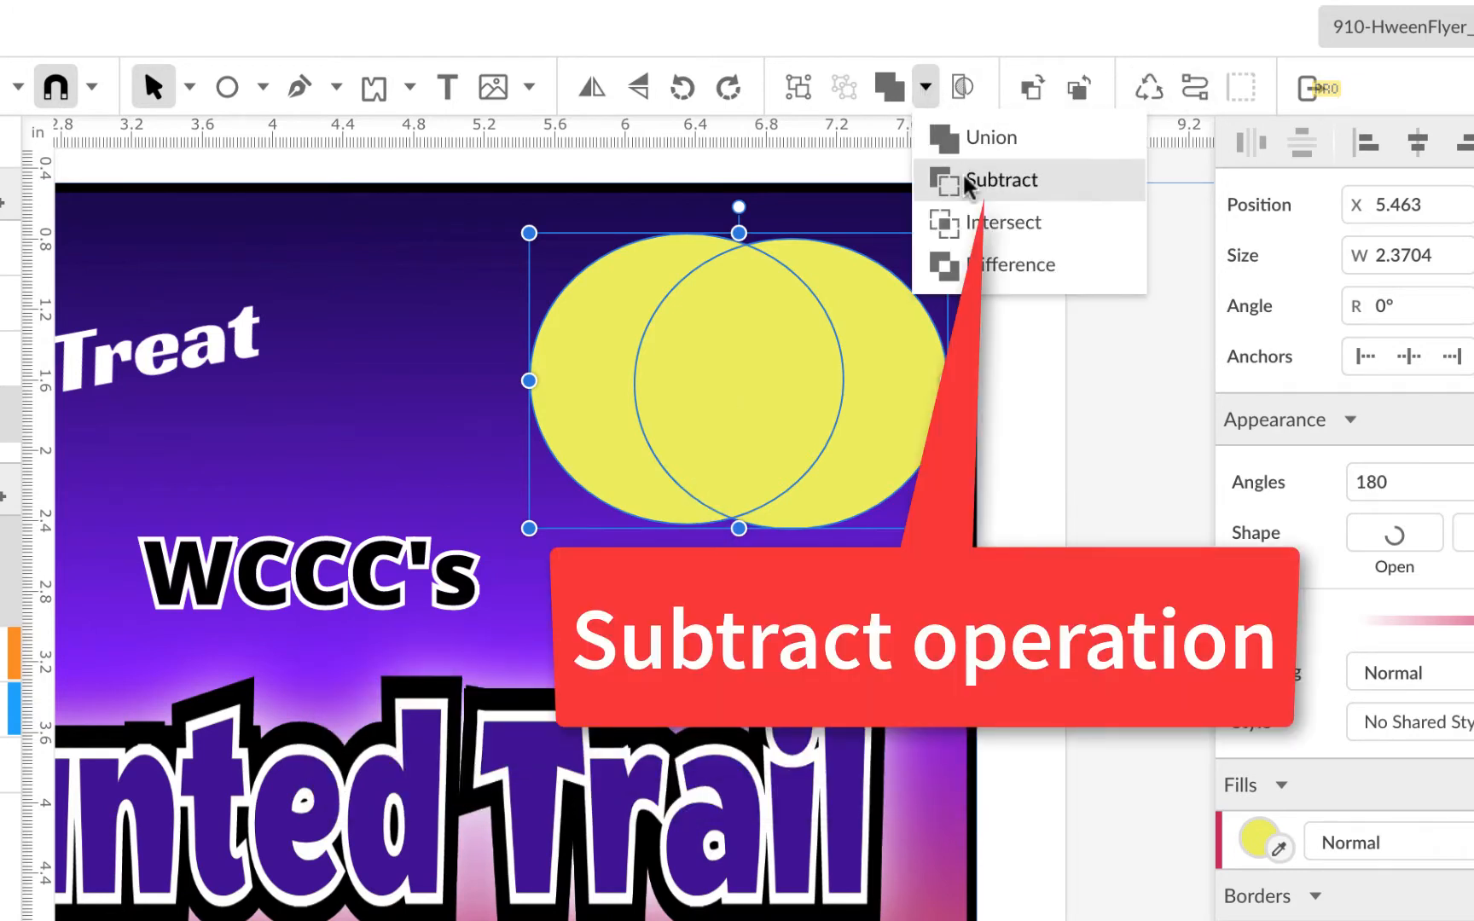
click(968, 181)
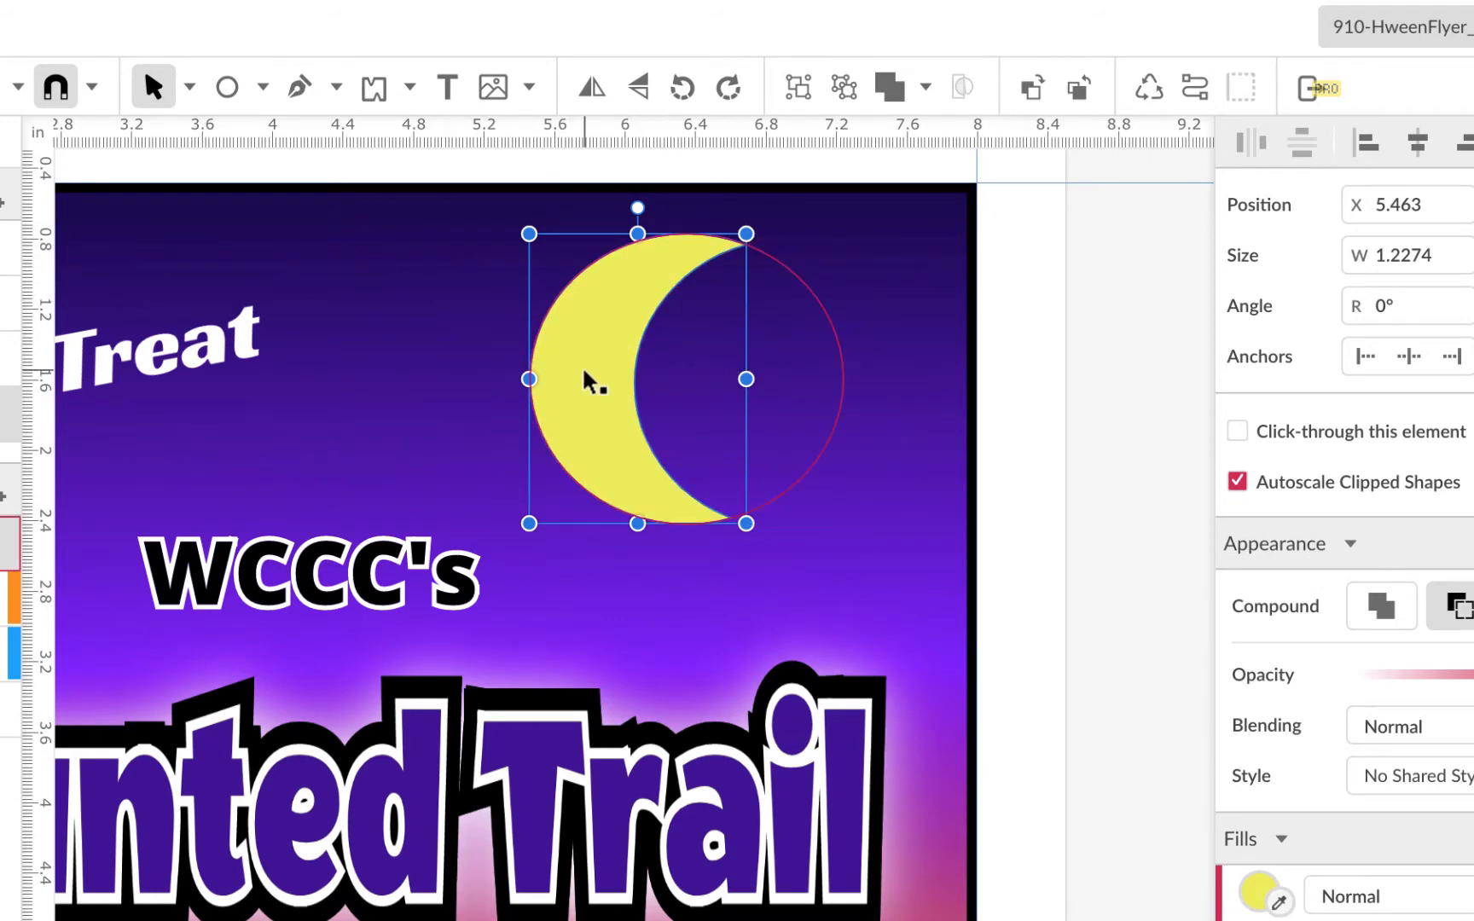
click(1199, 87)
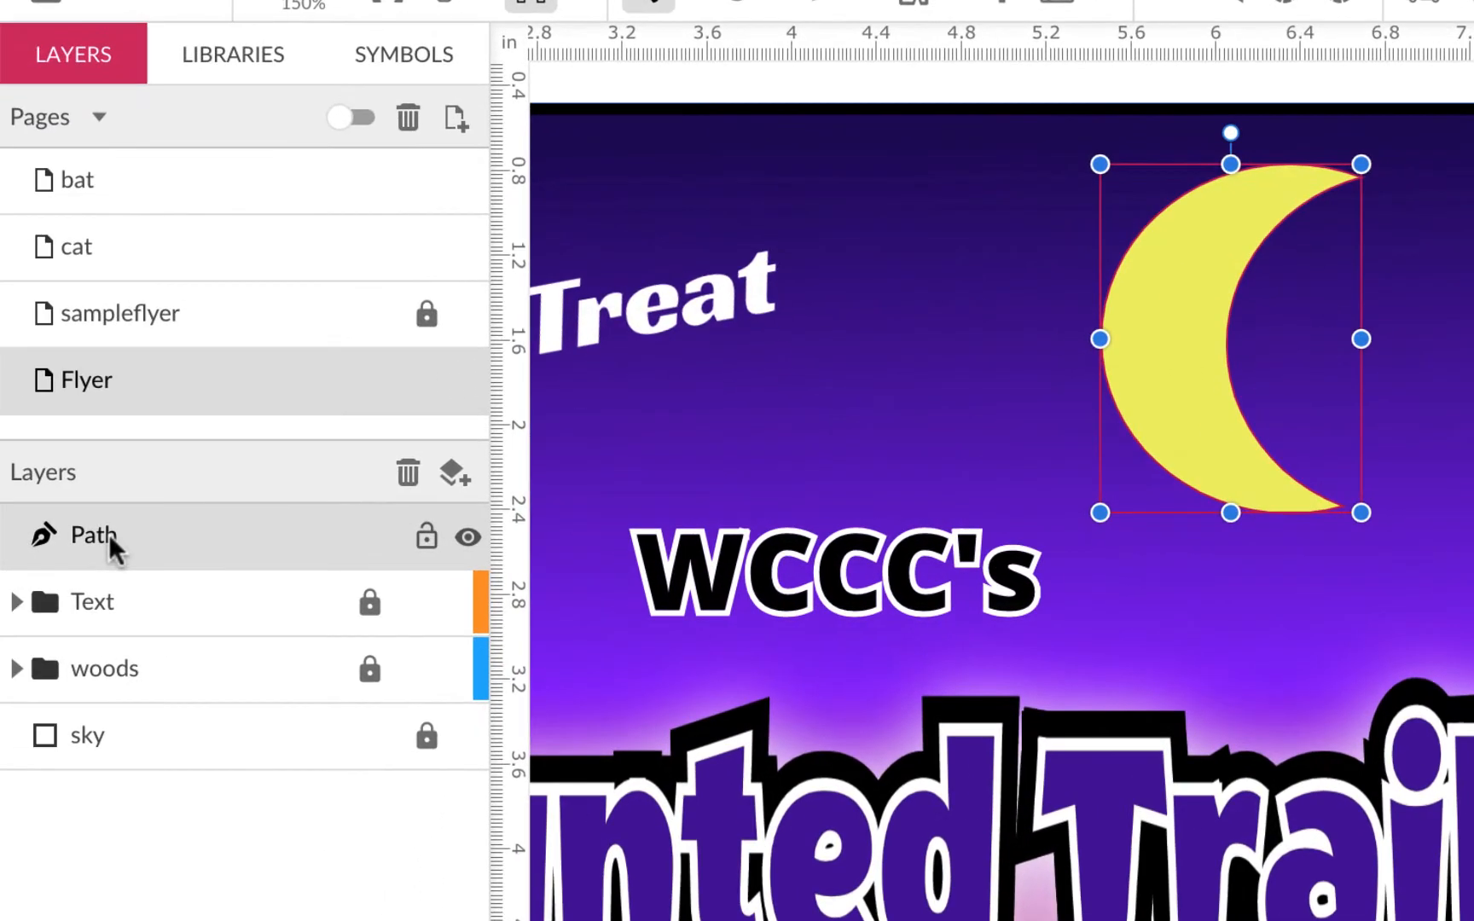
Rename the crescent's Path layer to "moon"
double_click(109, 536)
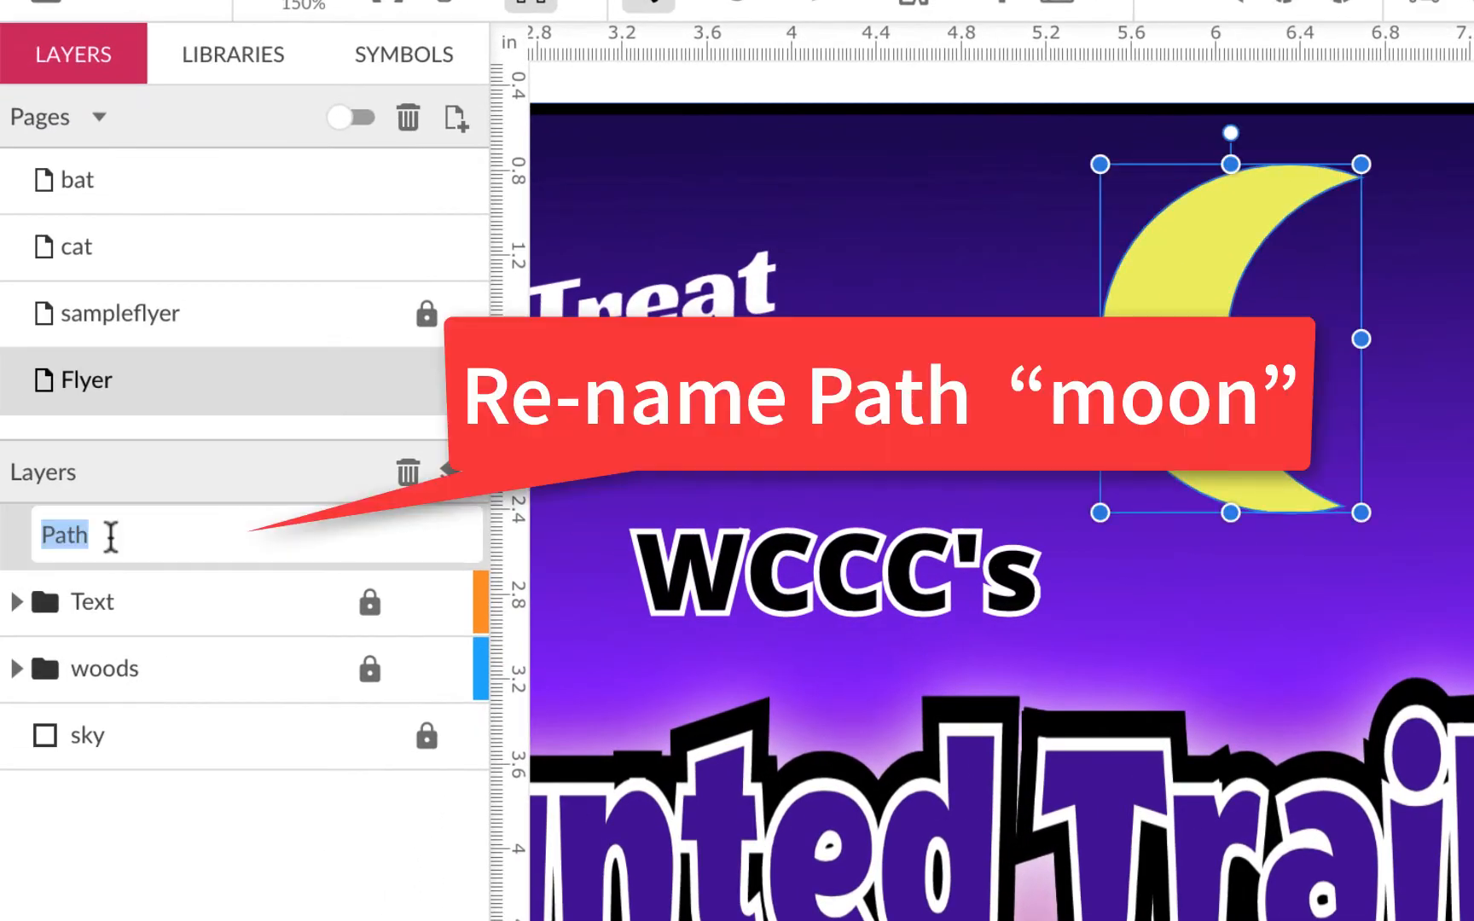
text(moon)
key(Return)
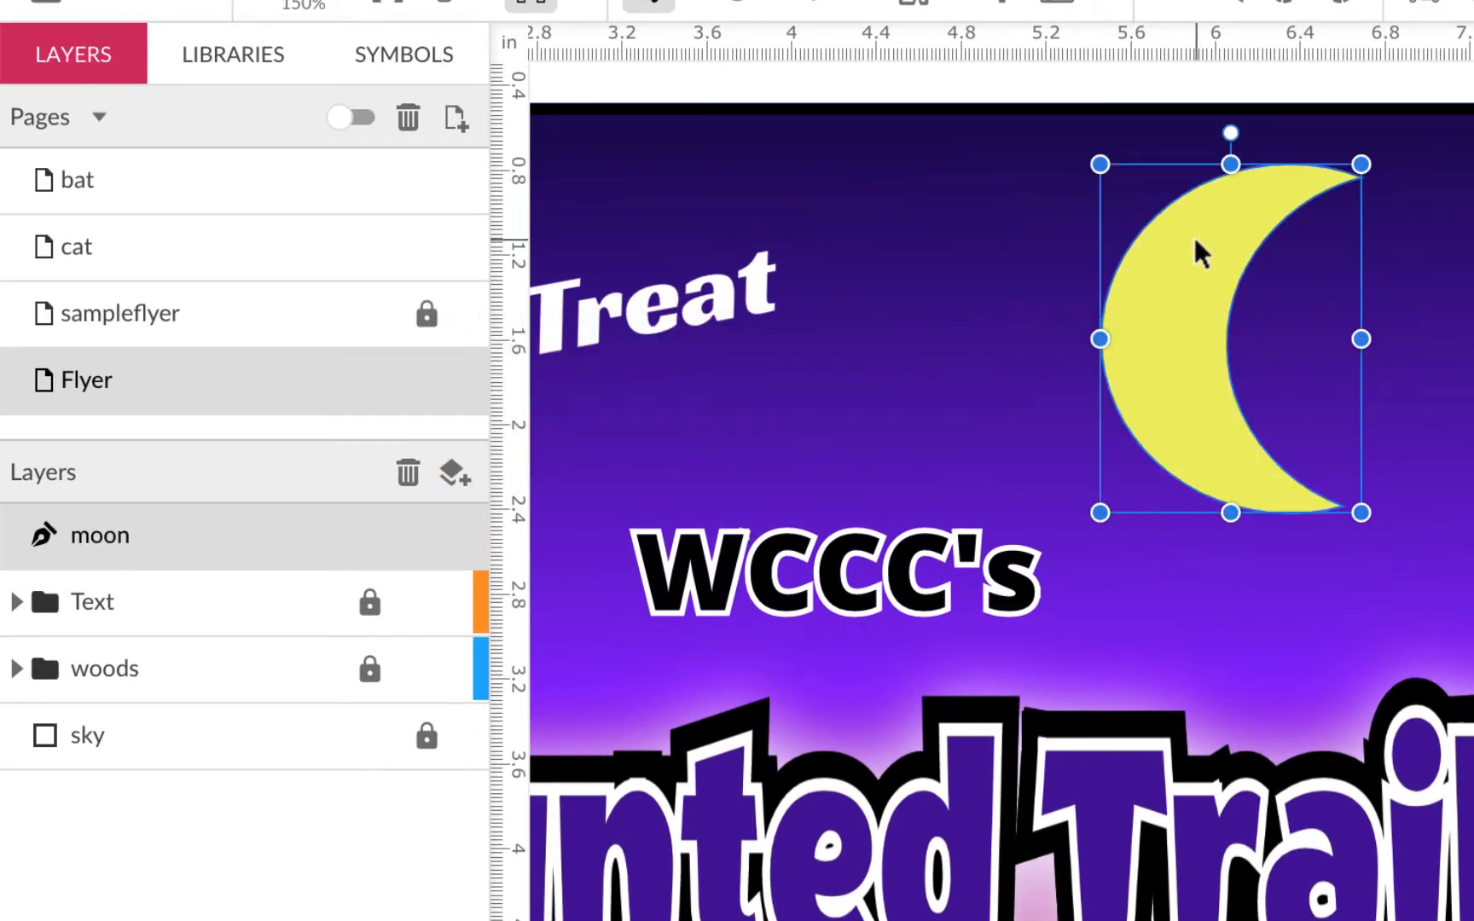
Move the moon slightly right and up in the flyer's sky
drag(1201, 250, 1259, 239)
key(ctrl+minus)
key(ctrl+minus)
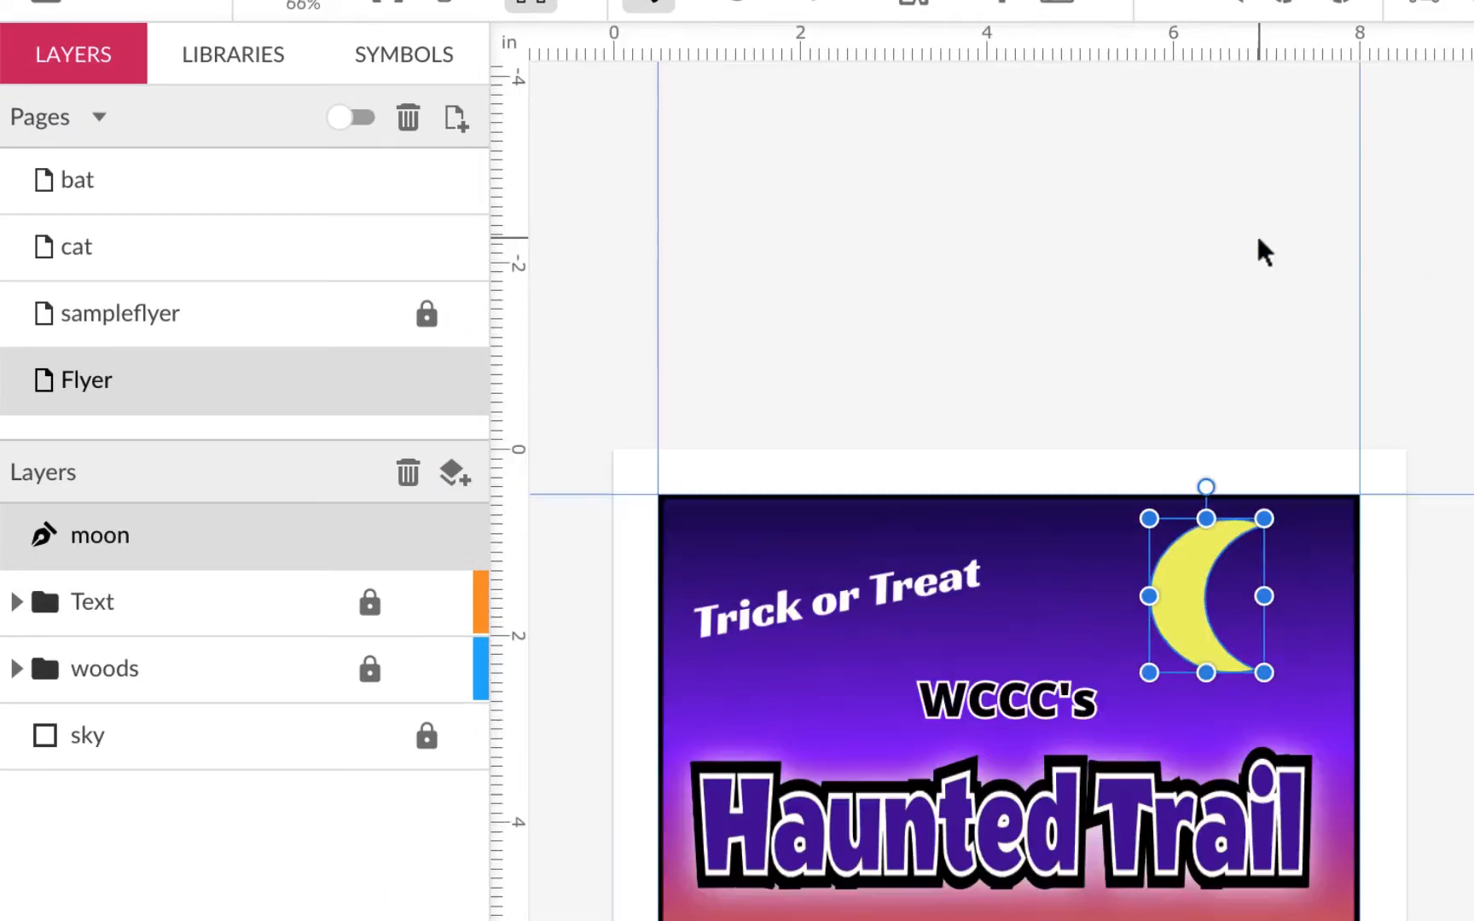
scroll(1402, 549, down, 1)
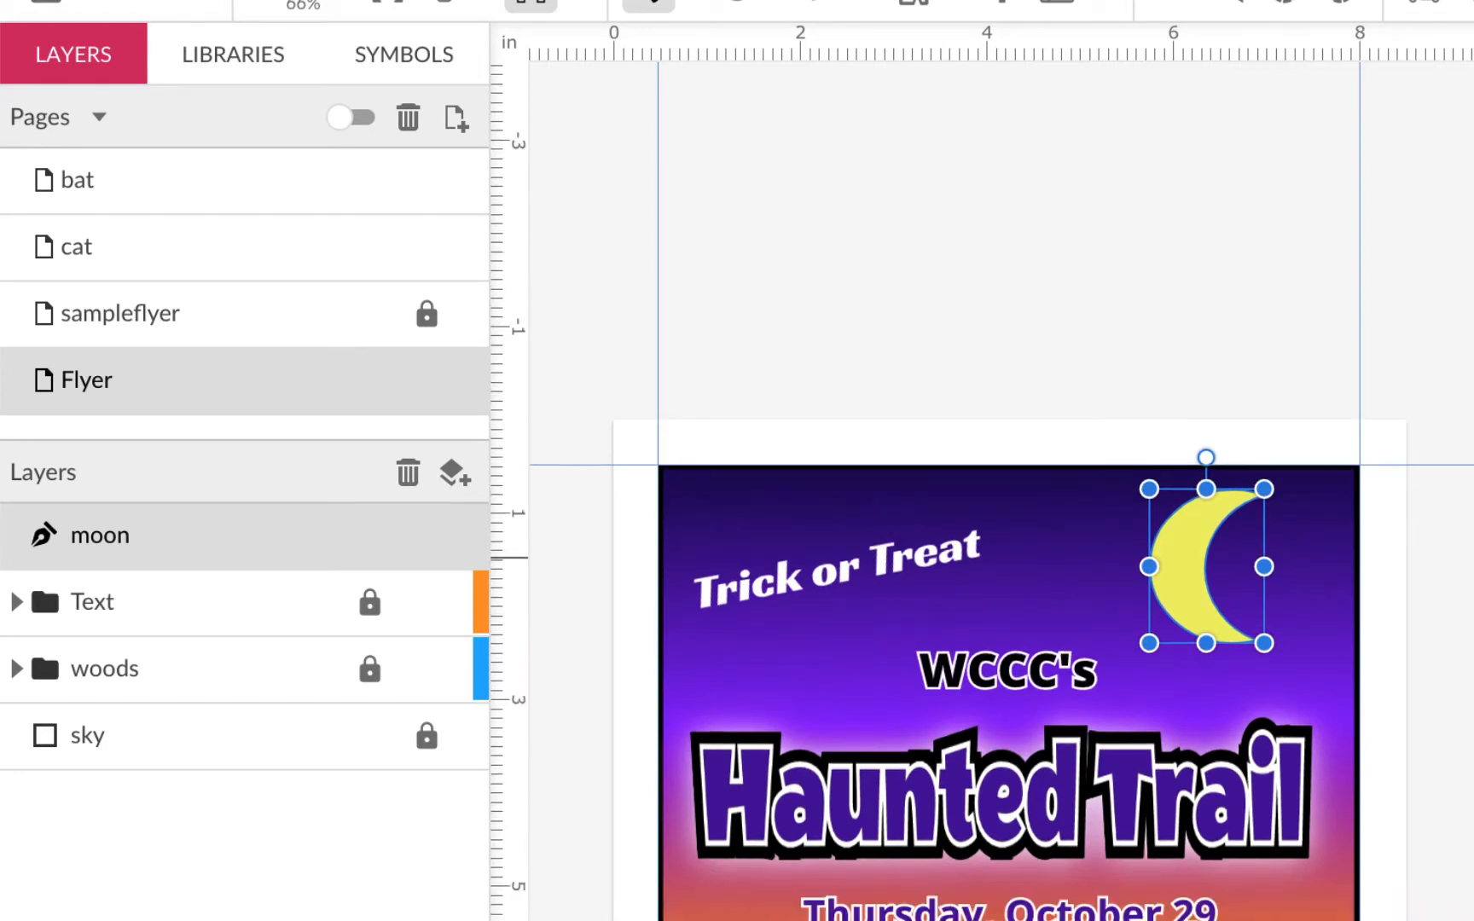
scroll(1002, 619, down, 1)
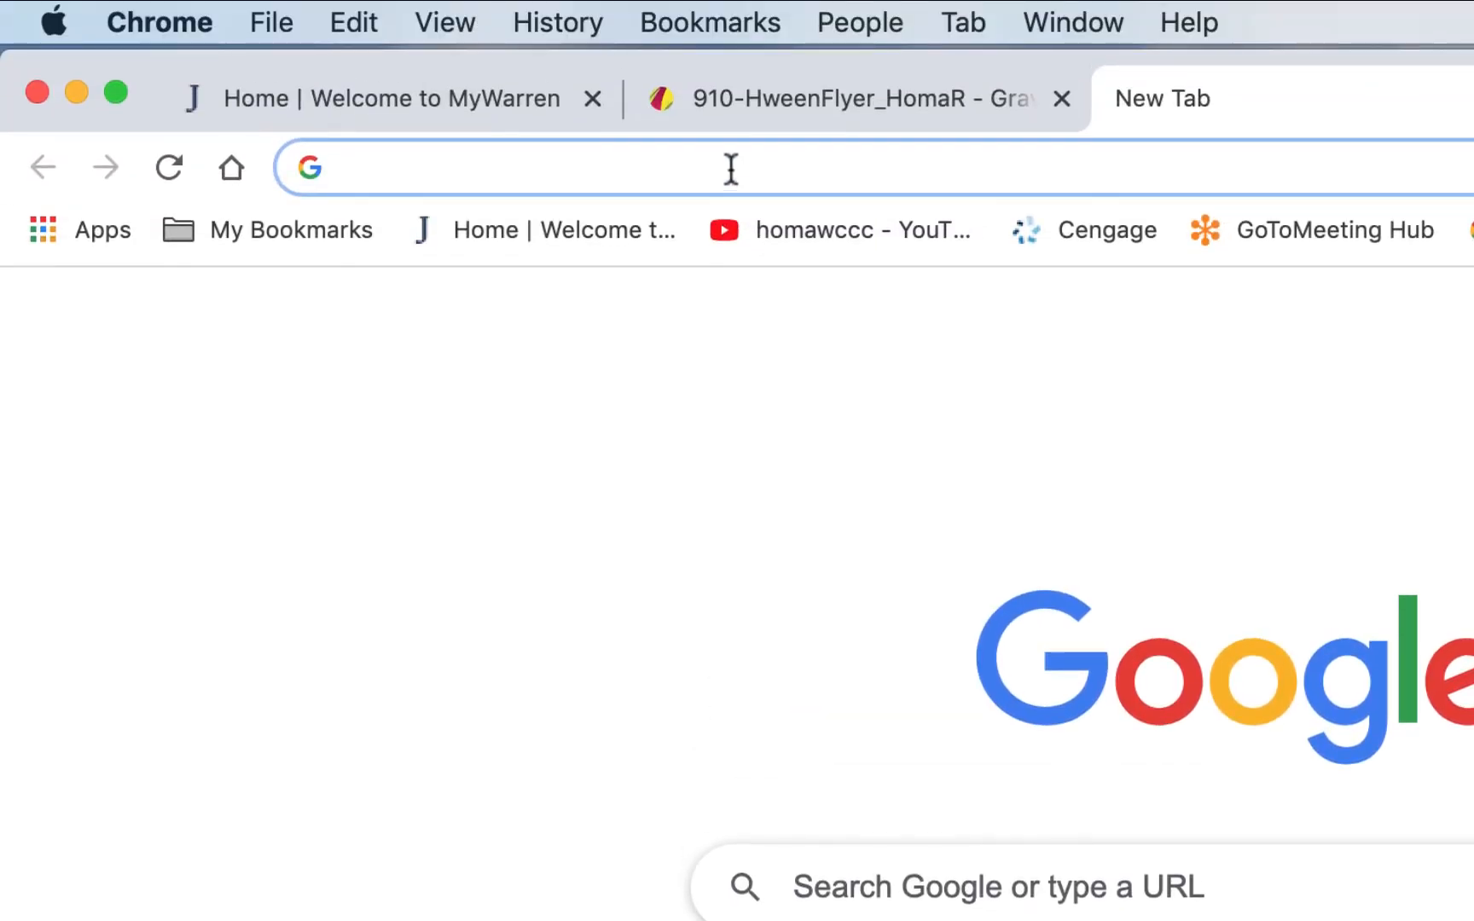
Search Google Images in a new browser tab for "witch silhouette"
click(728, 166)
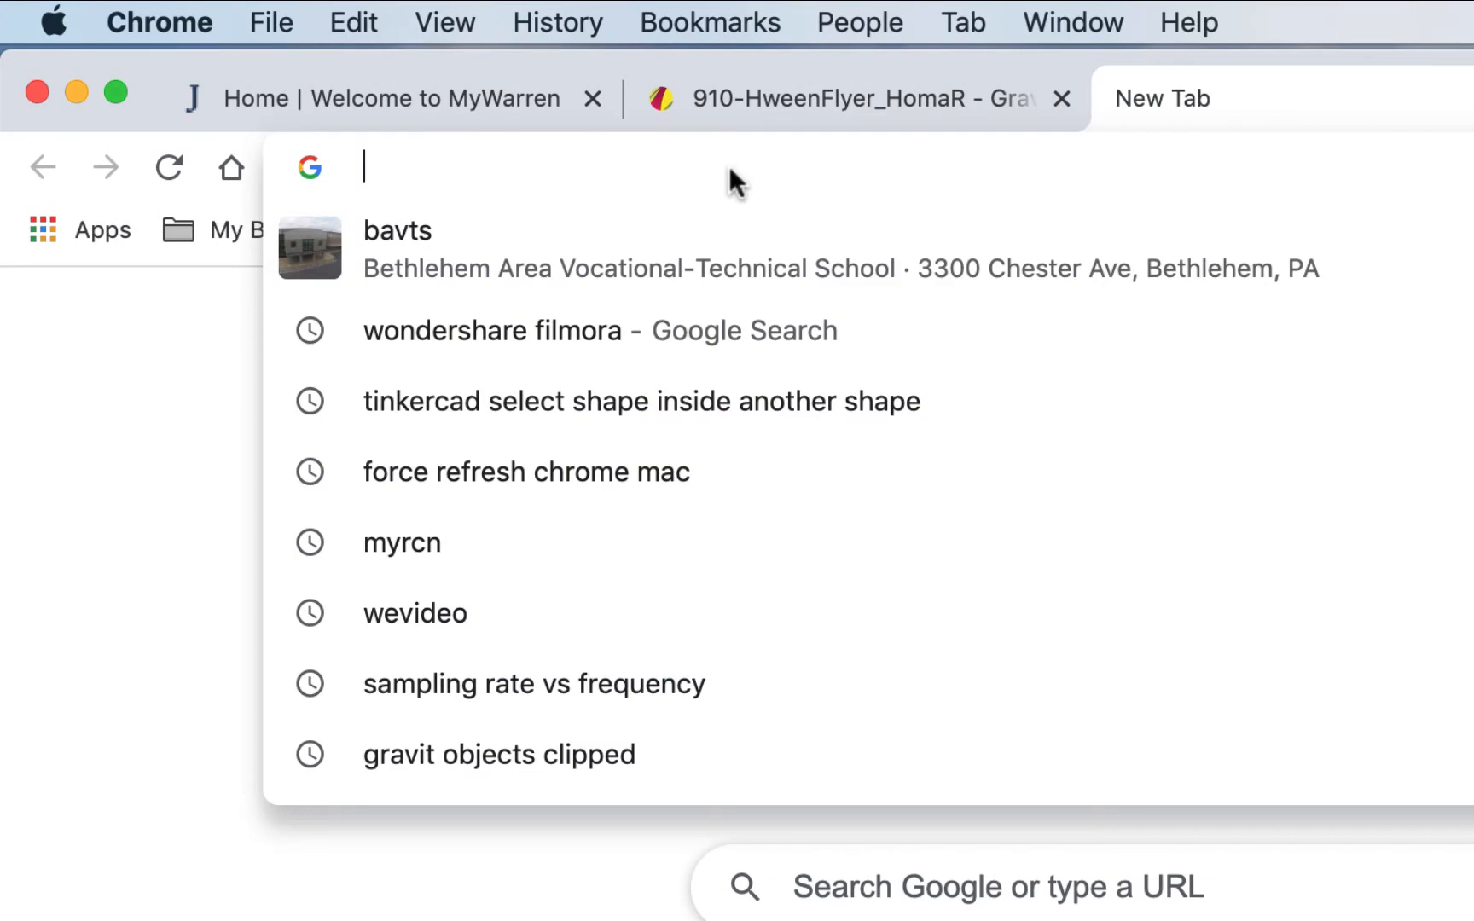
text(with)
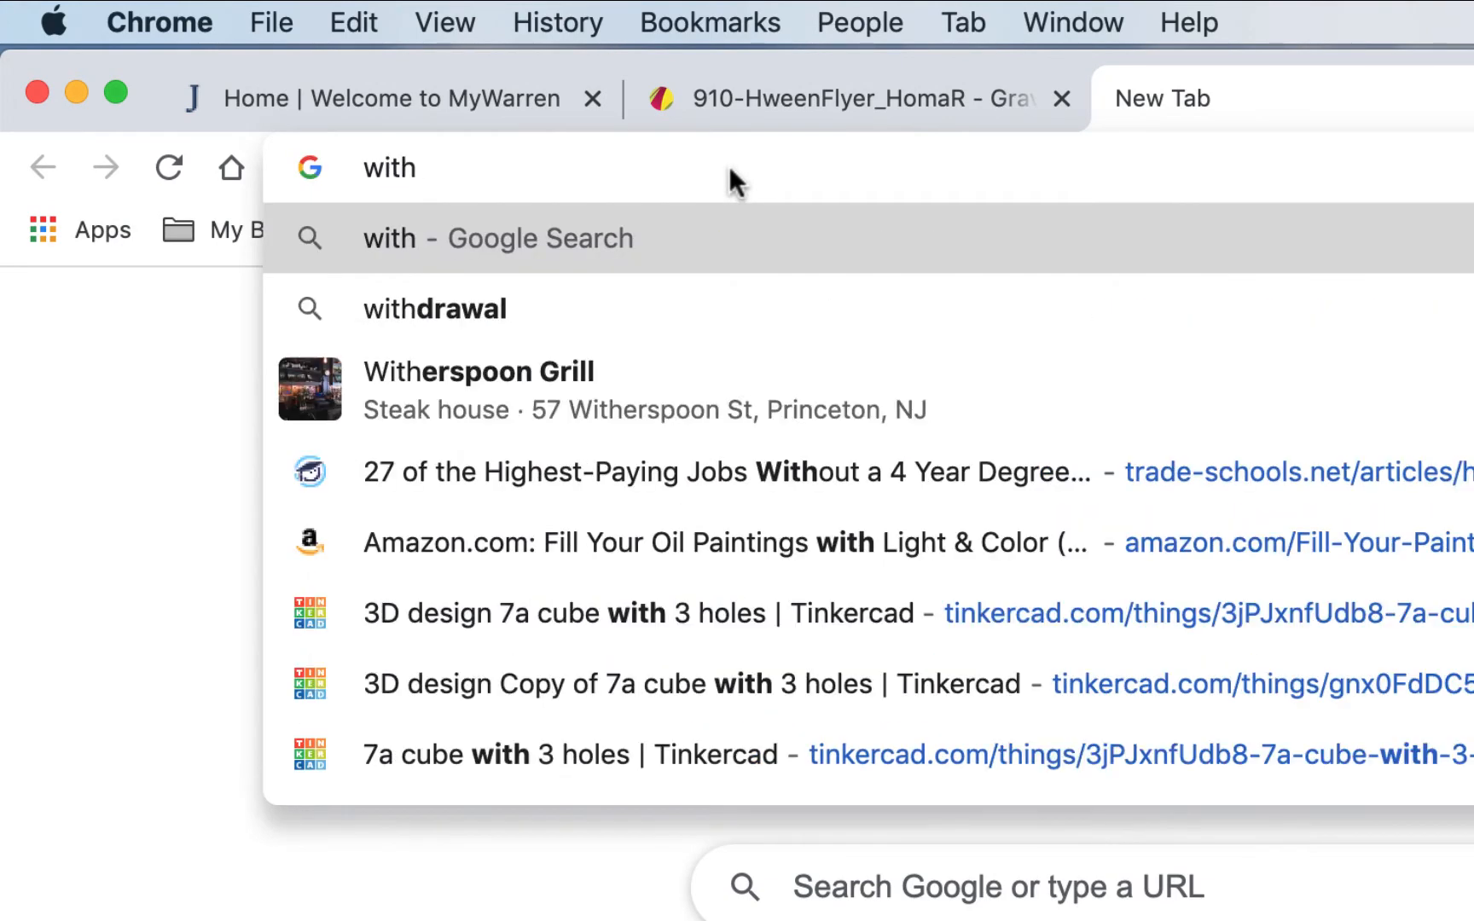
key(BackSpace)
text(ch s)
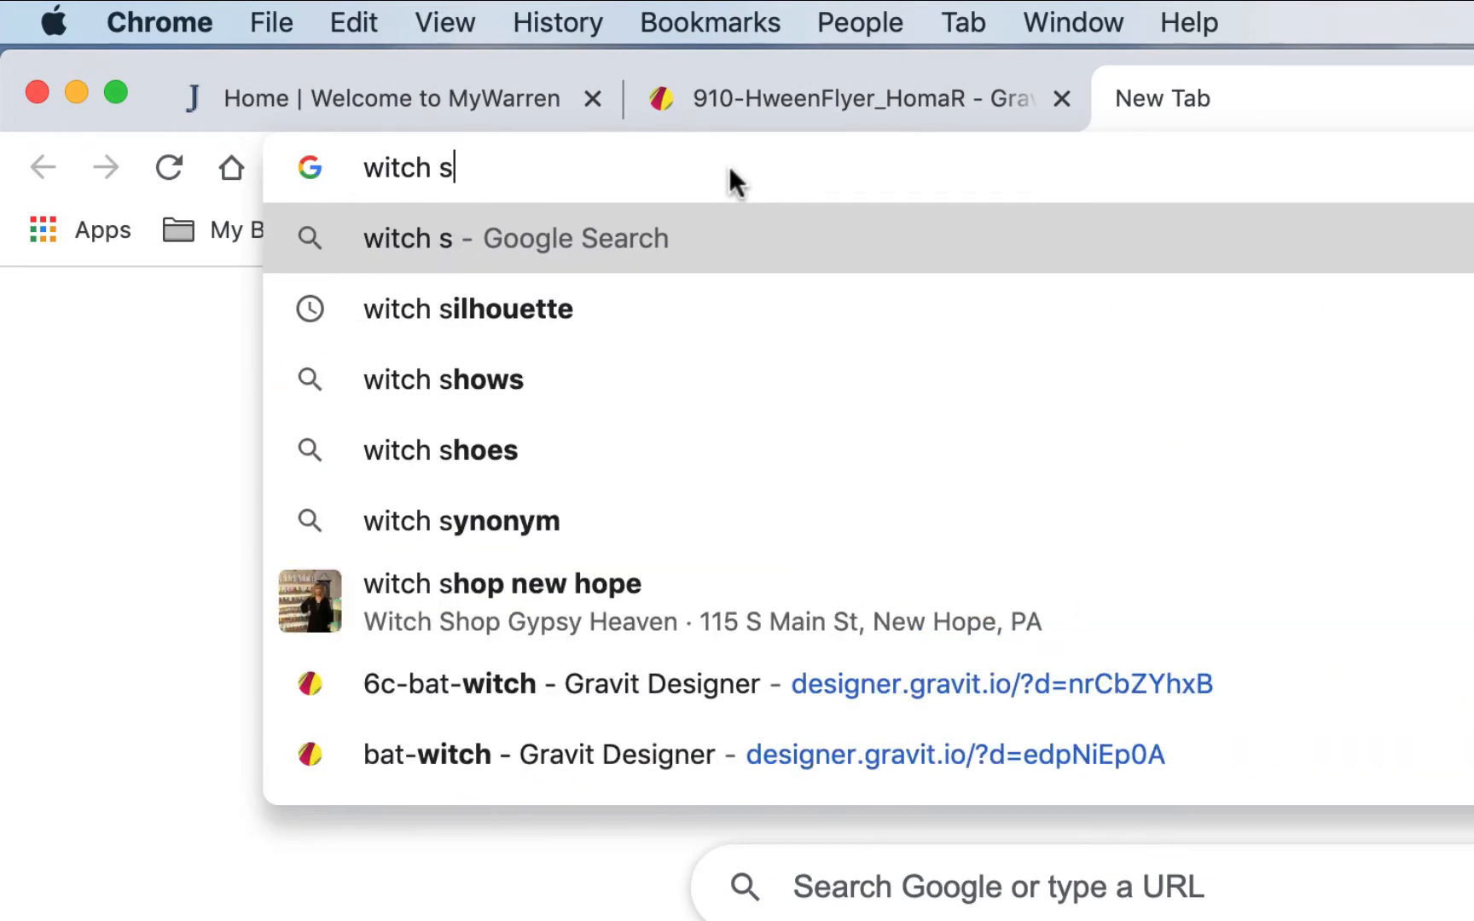
text(ilhouette)
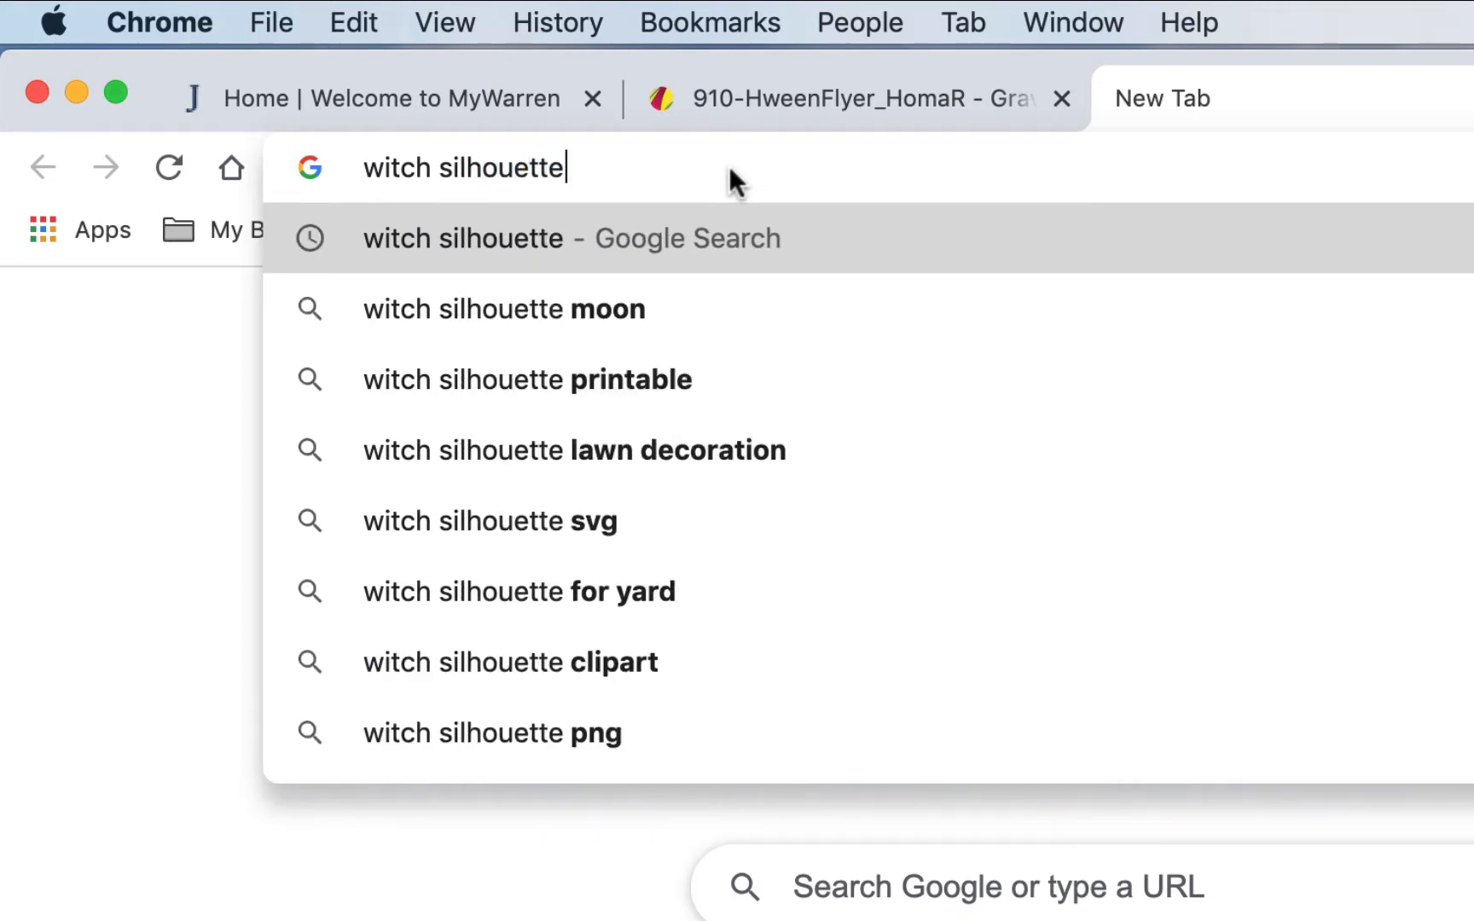
key(Return)
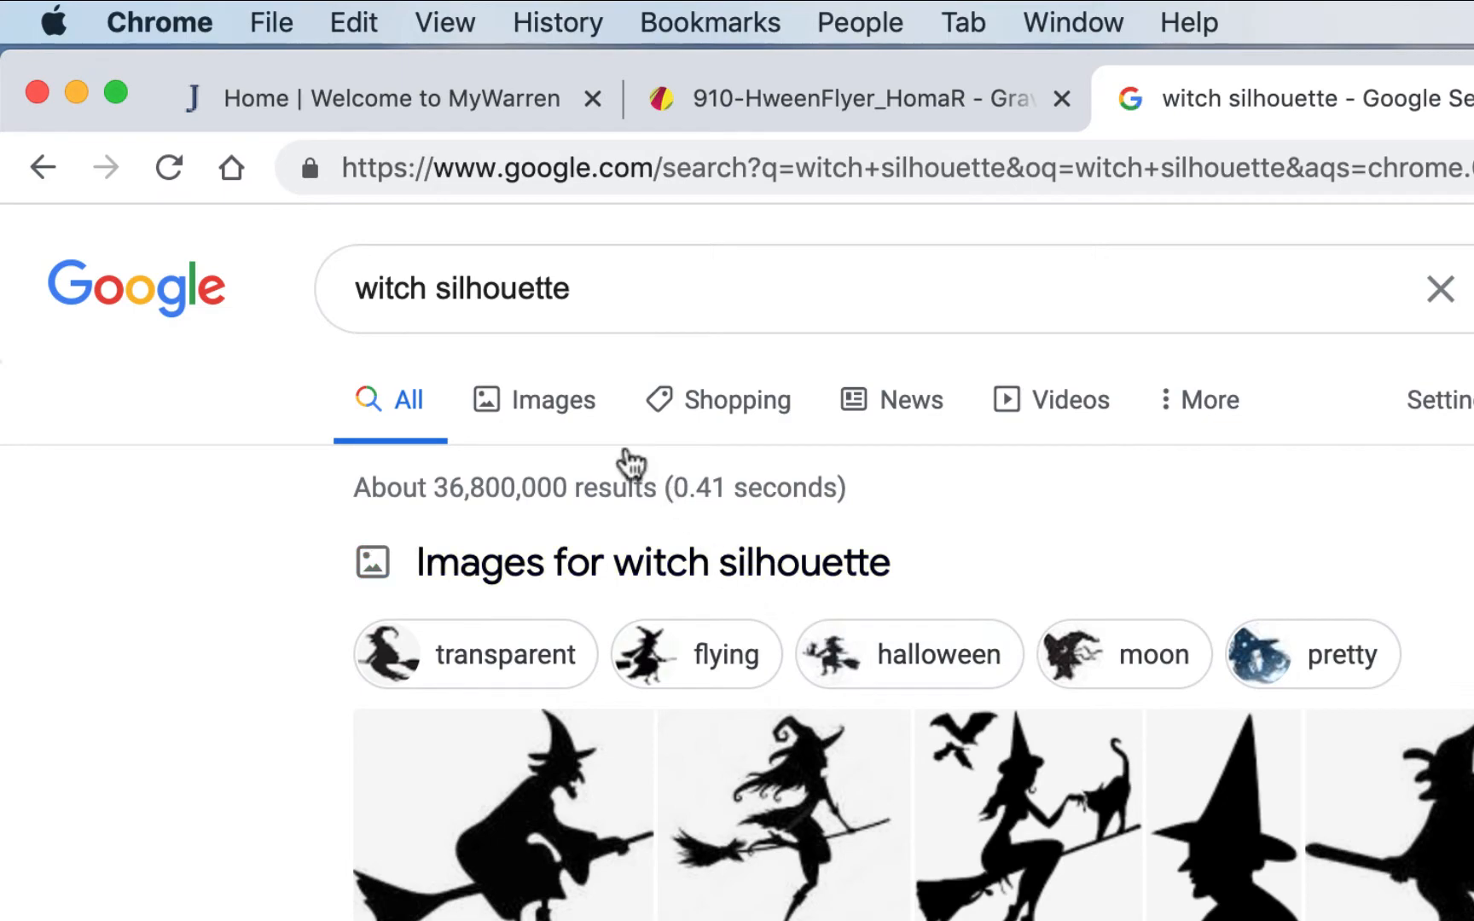
click(573, 409)
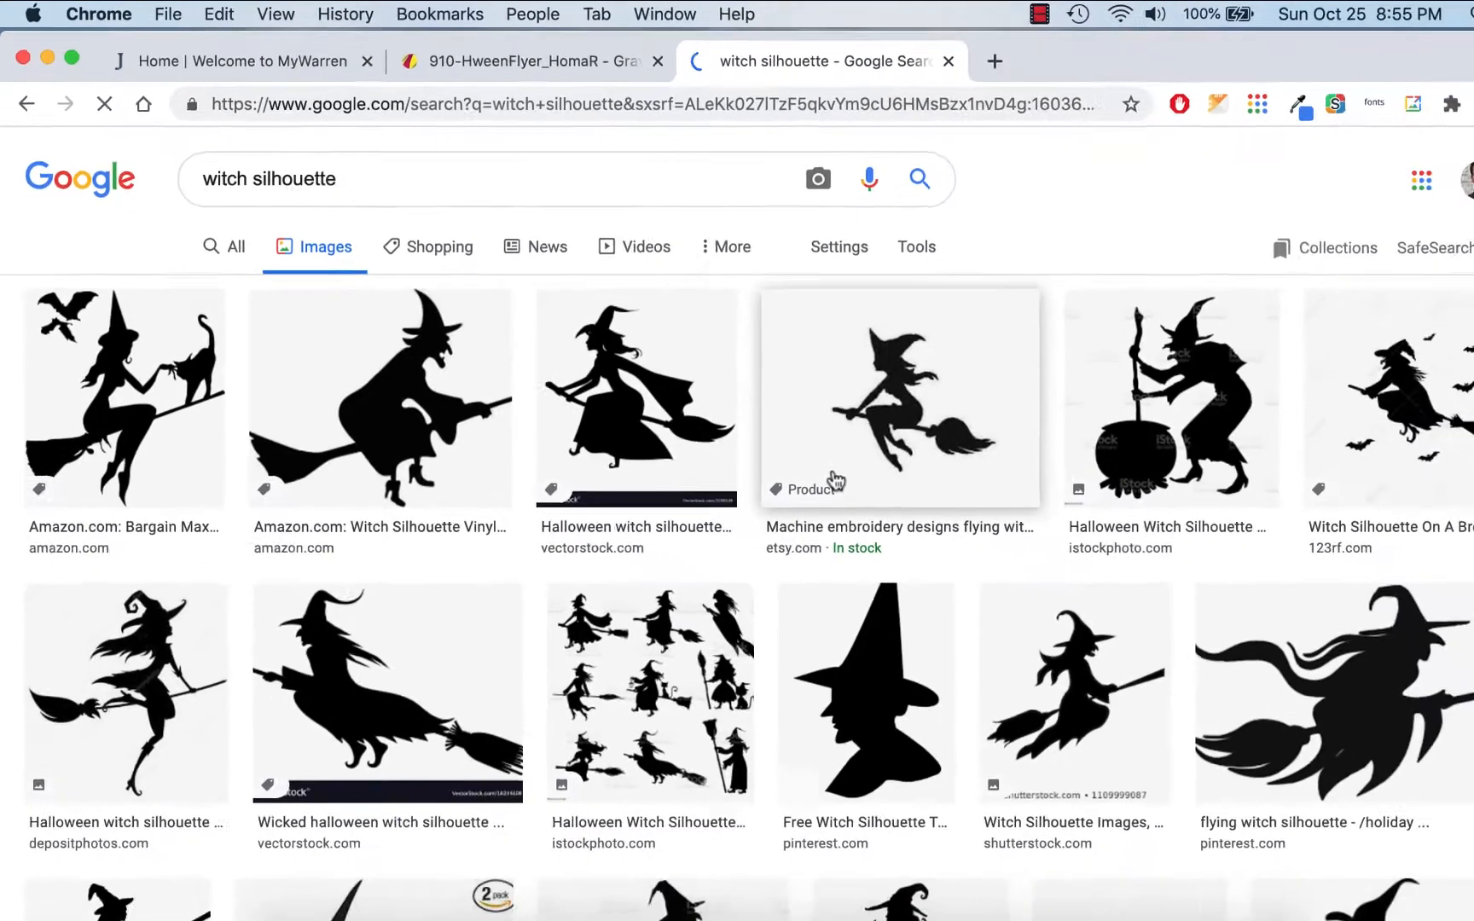
Find the Shutterstock silhouette of a witch on a broom among the results and copy its image to the clipboard
scroll(836, 480, down, 3)
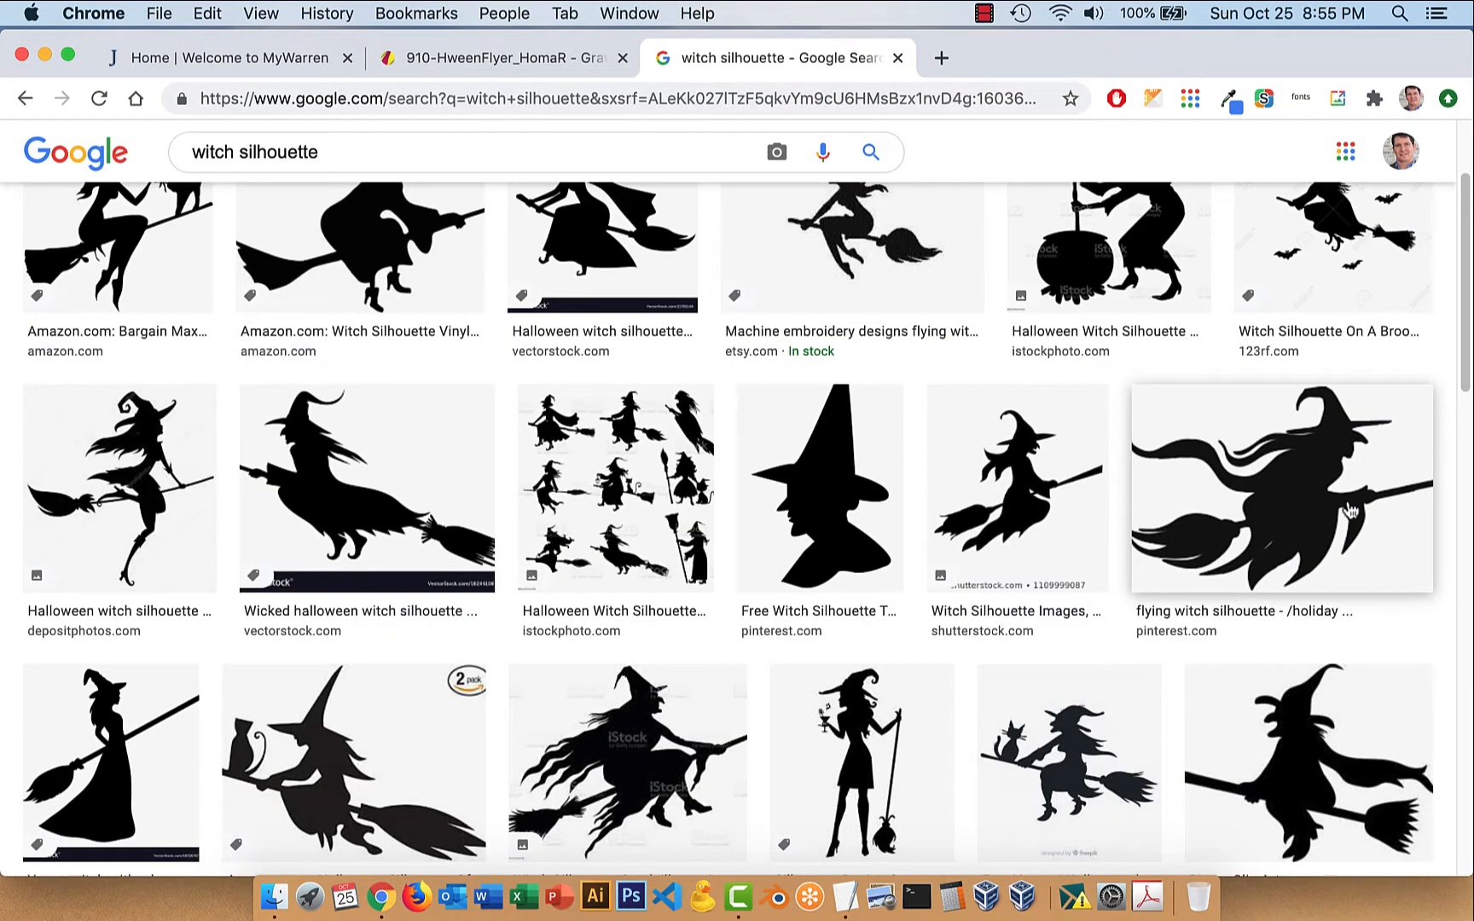
scroll(1348, 510, down, 2)
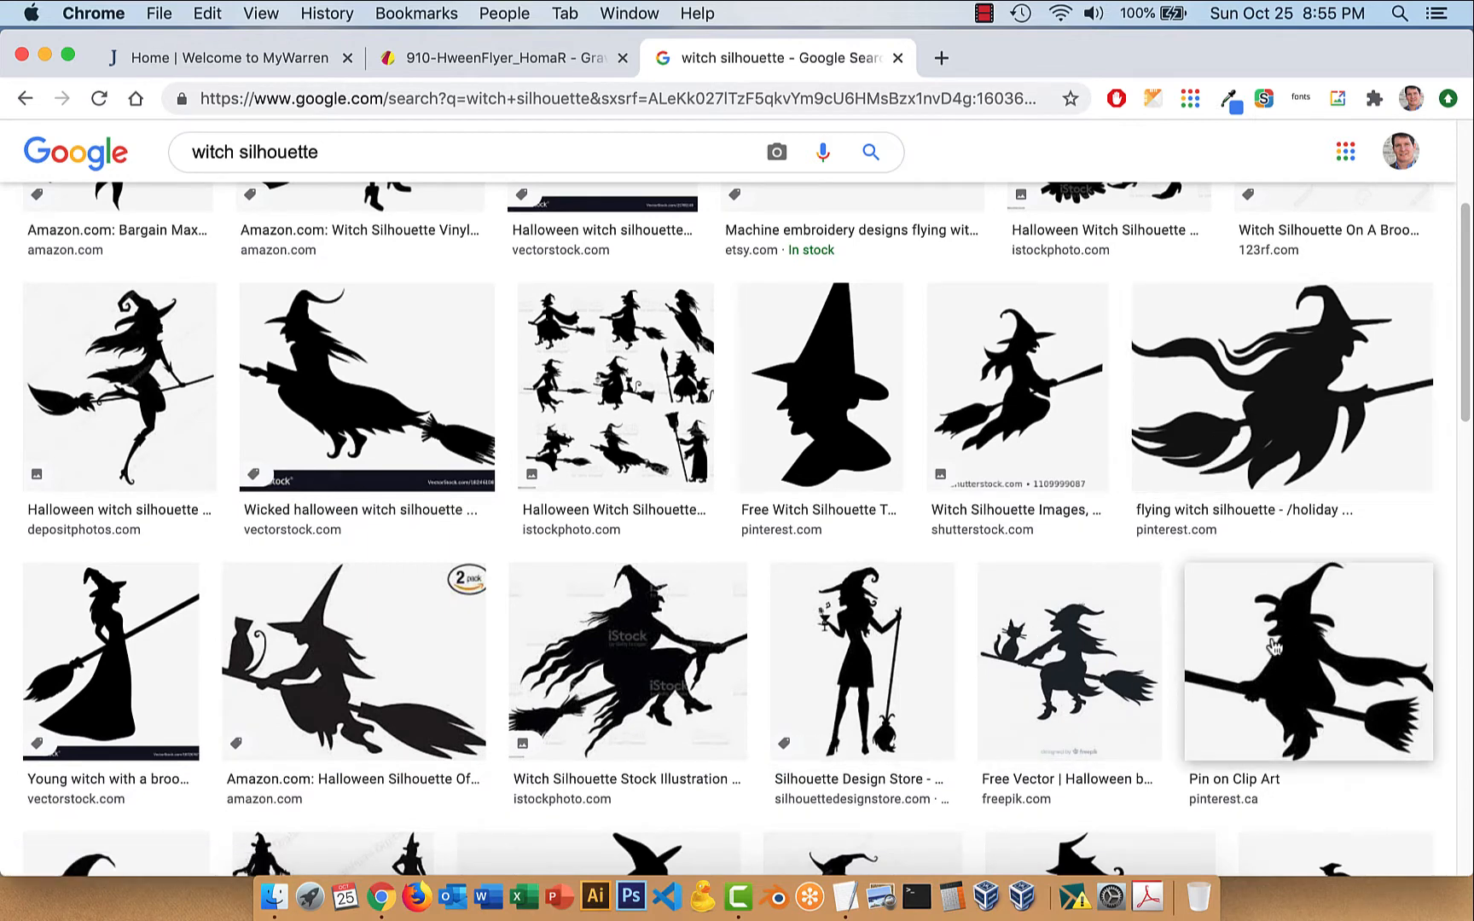
click(355, 416)
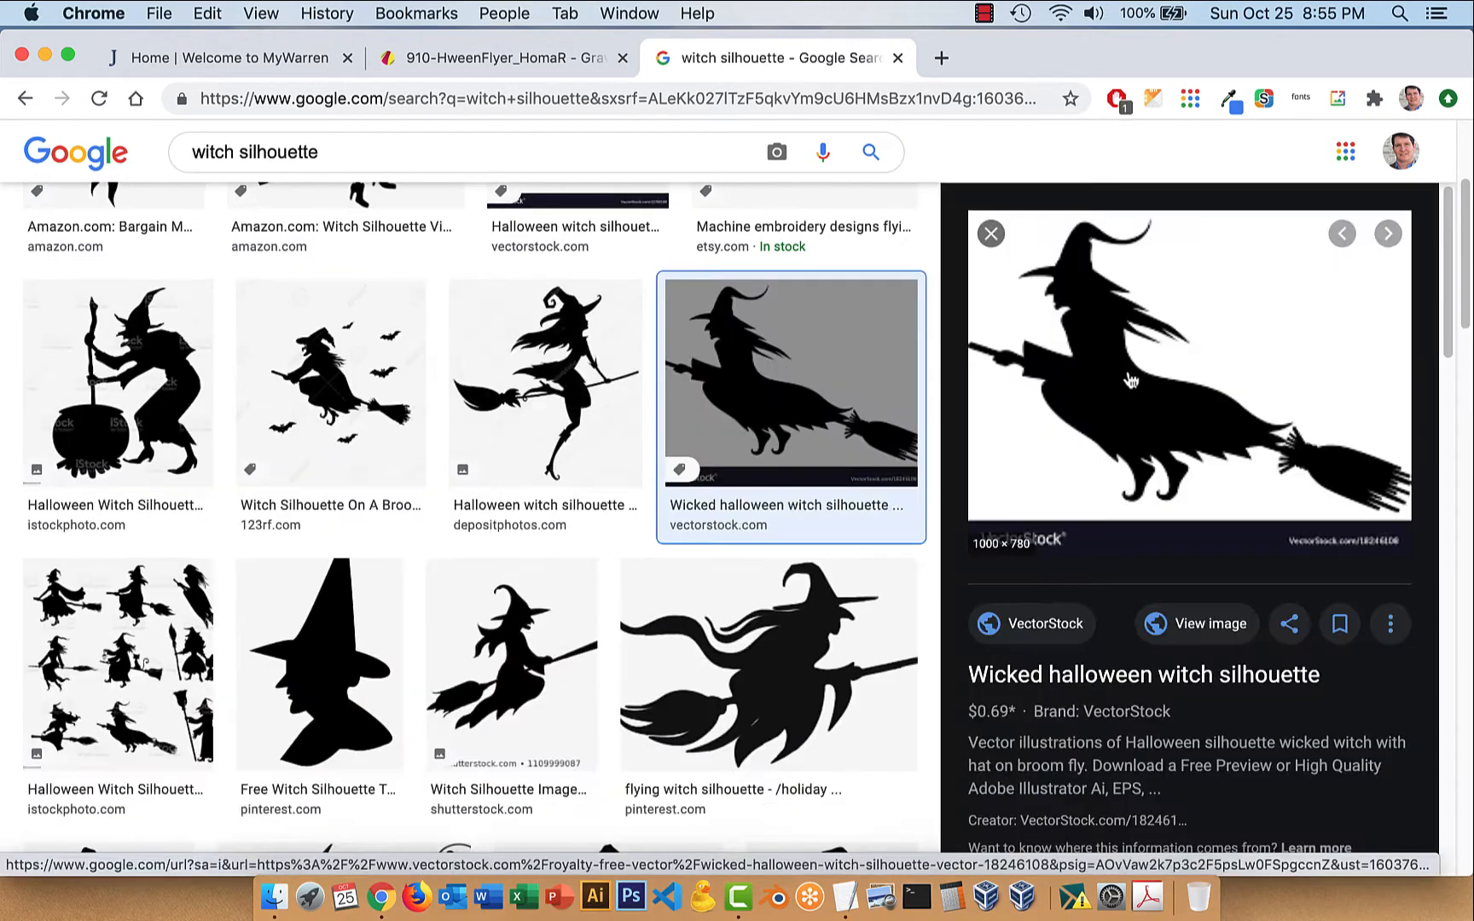
click(512, 661)
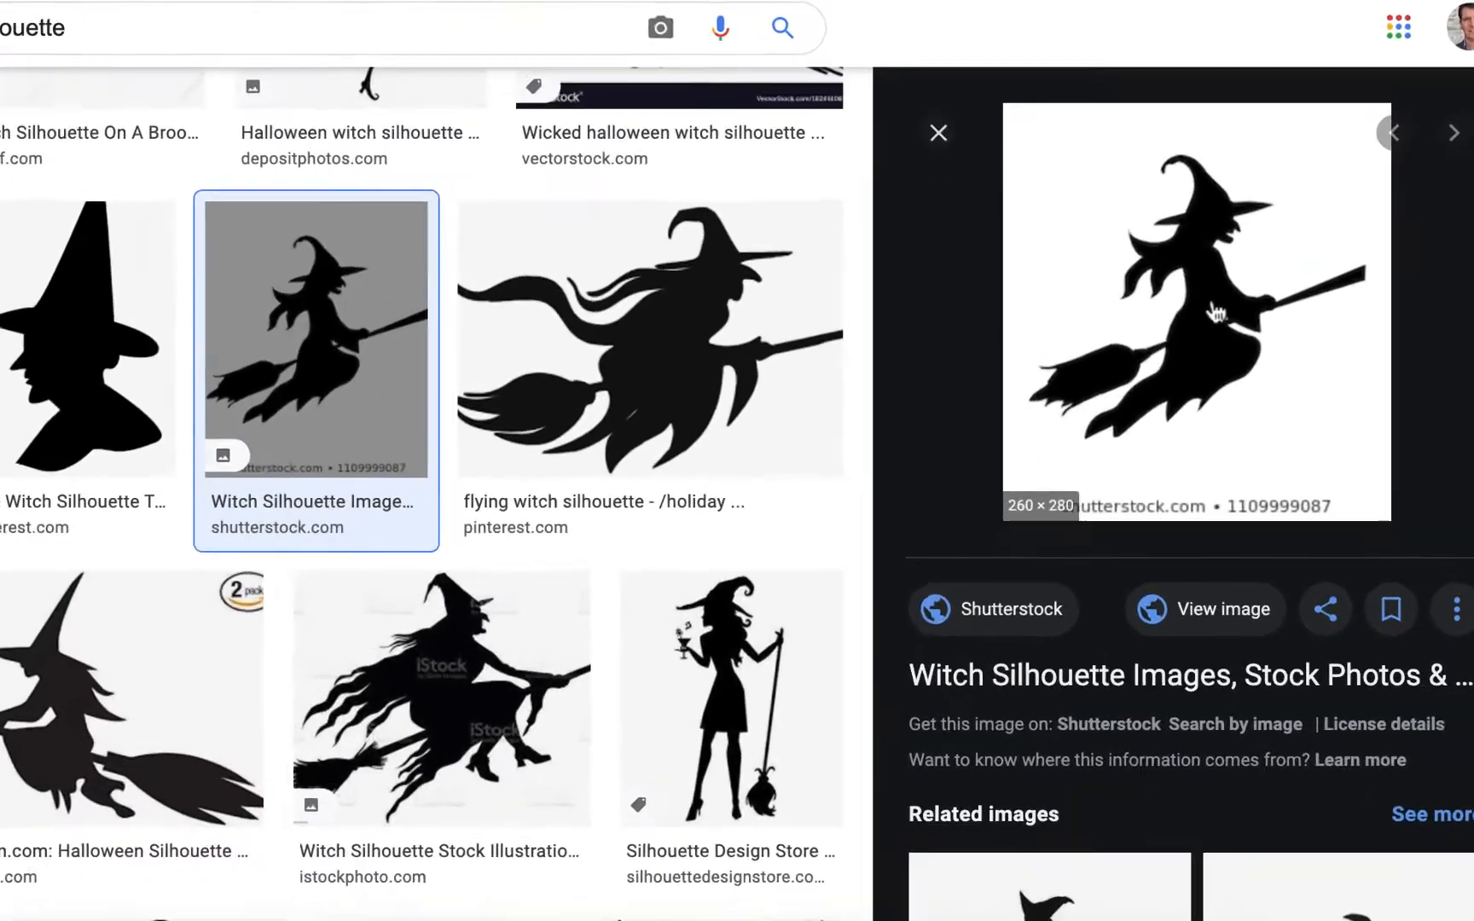
right_click(1203, 360)
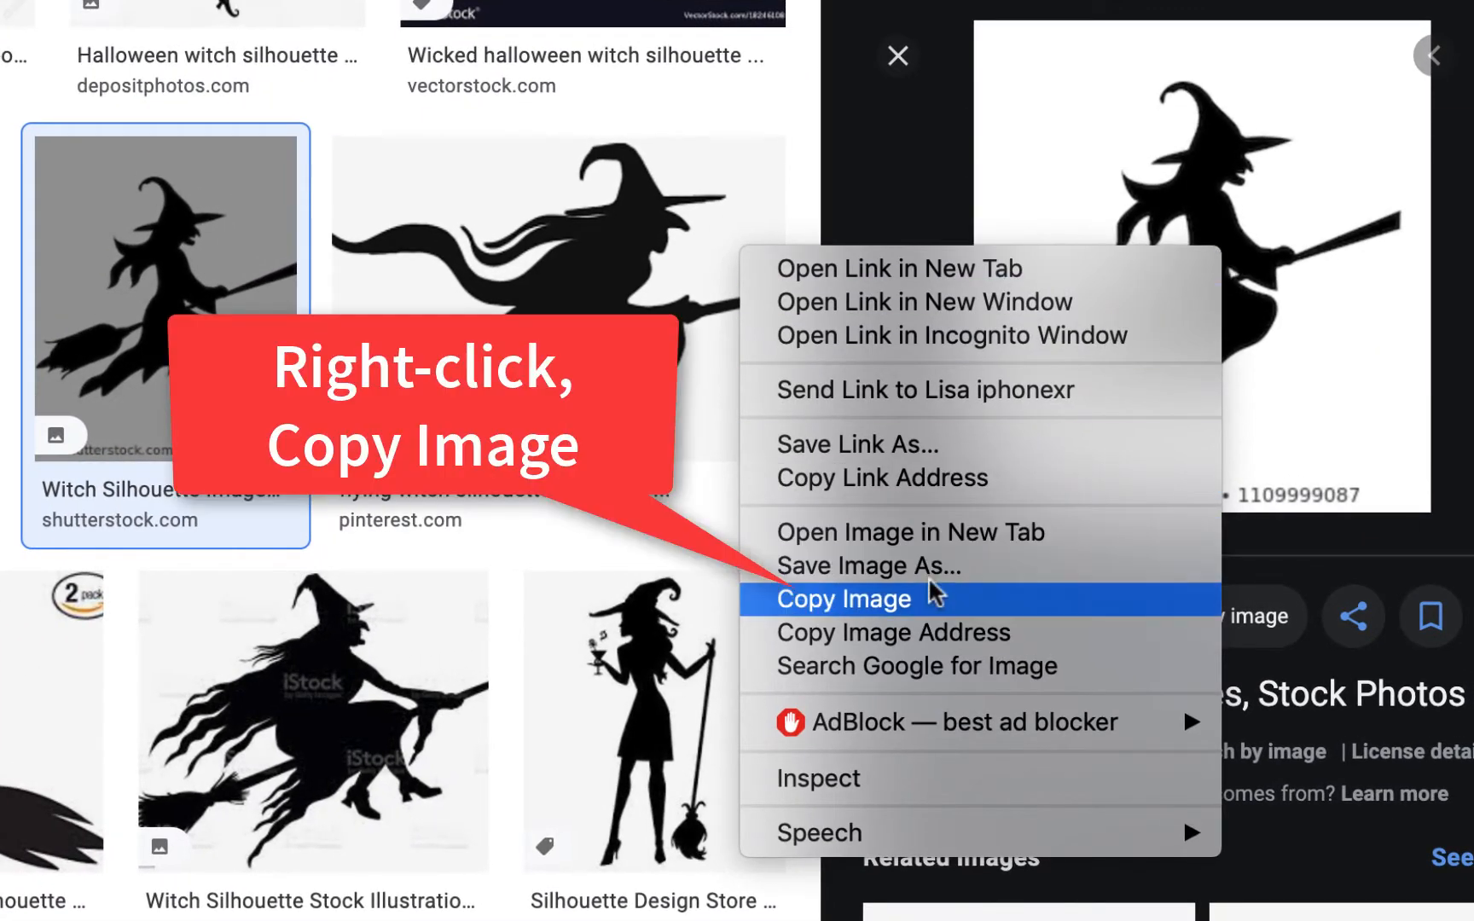
click(923, 608)
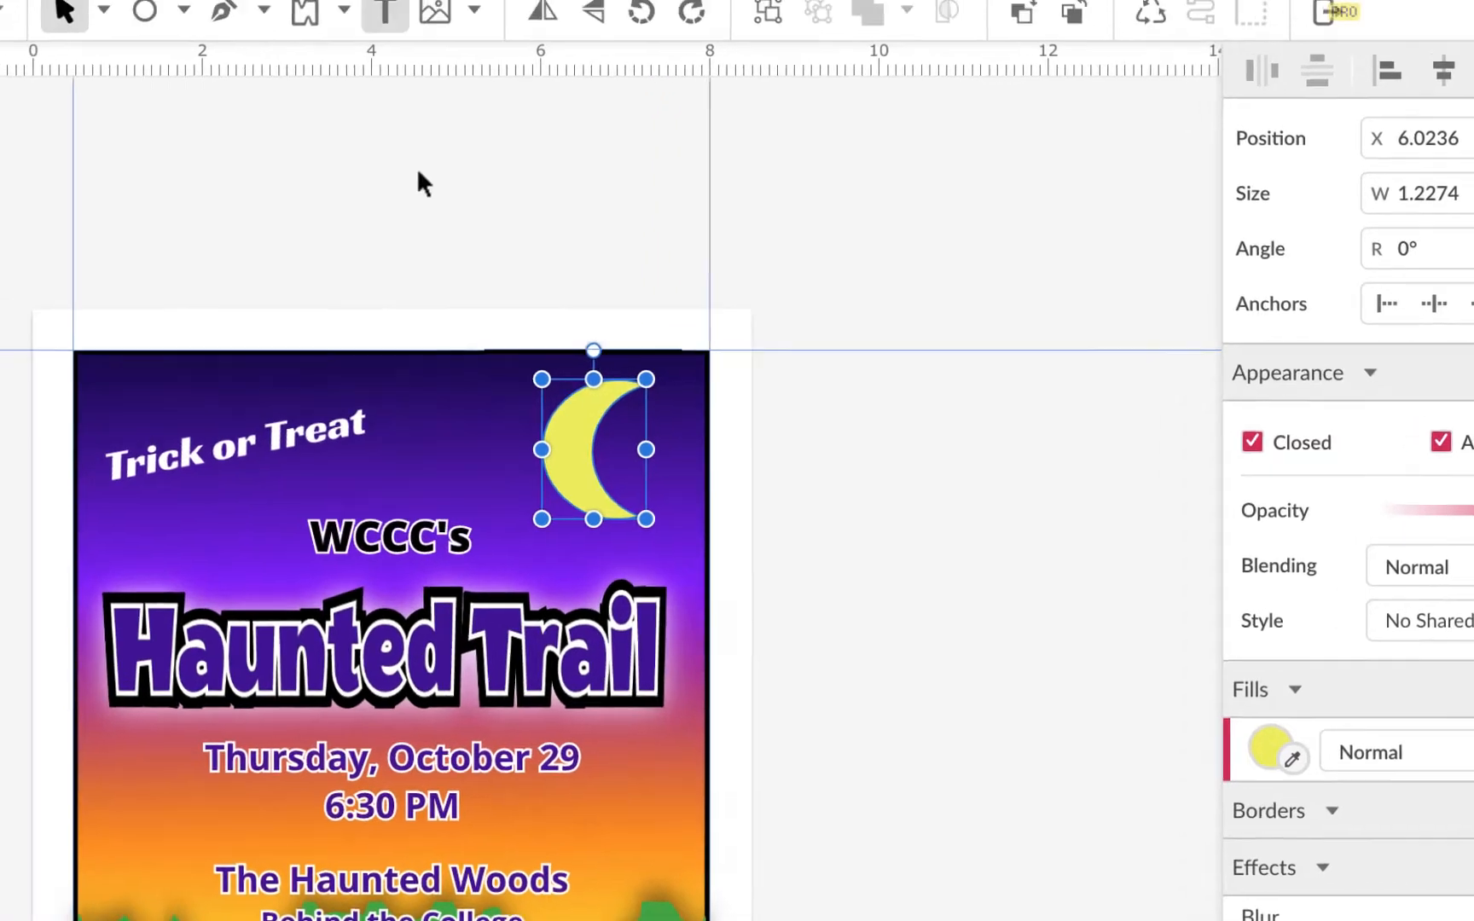
Switch back to the flyer in Gravit Designer and try the Paste command for the copied witch image
click(79, 101)
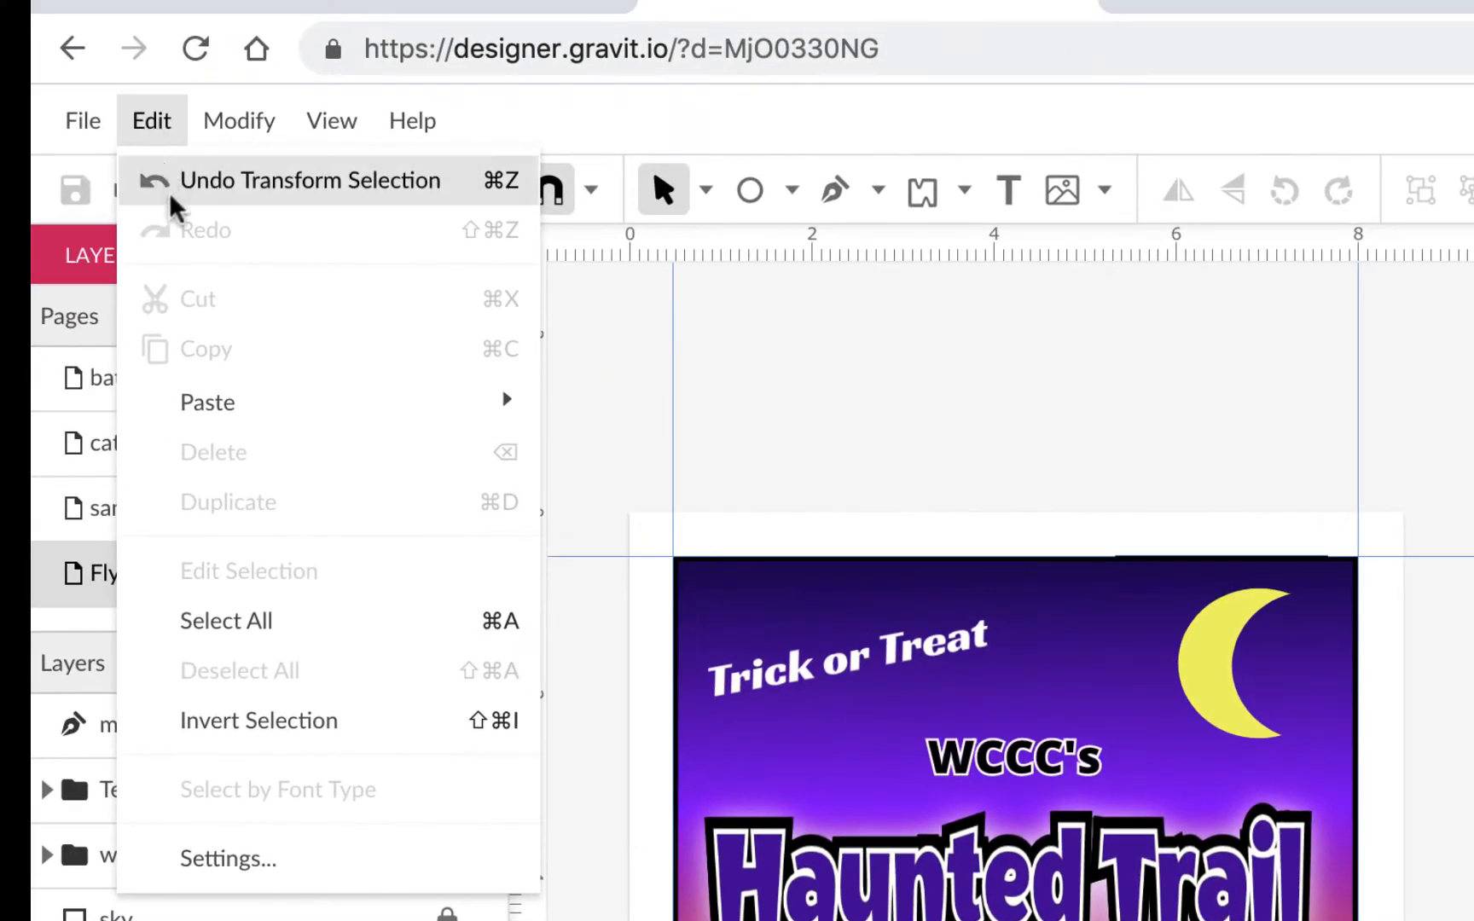
mouse_move(204, 415)
click(770, 418)
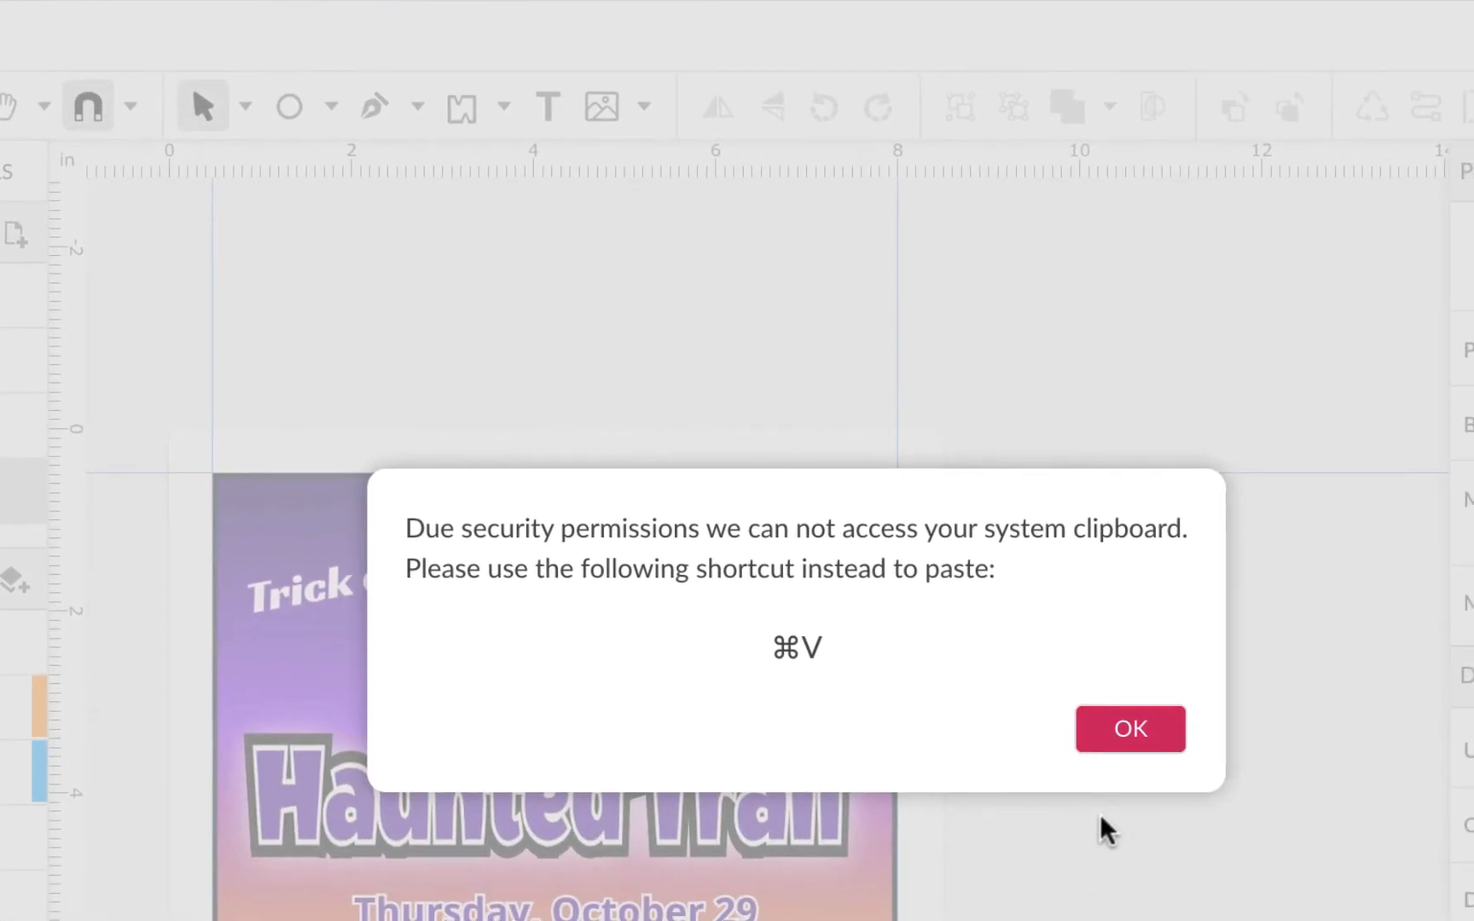
click(1124, 735)
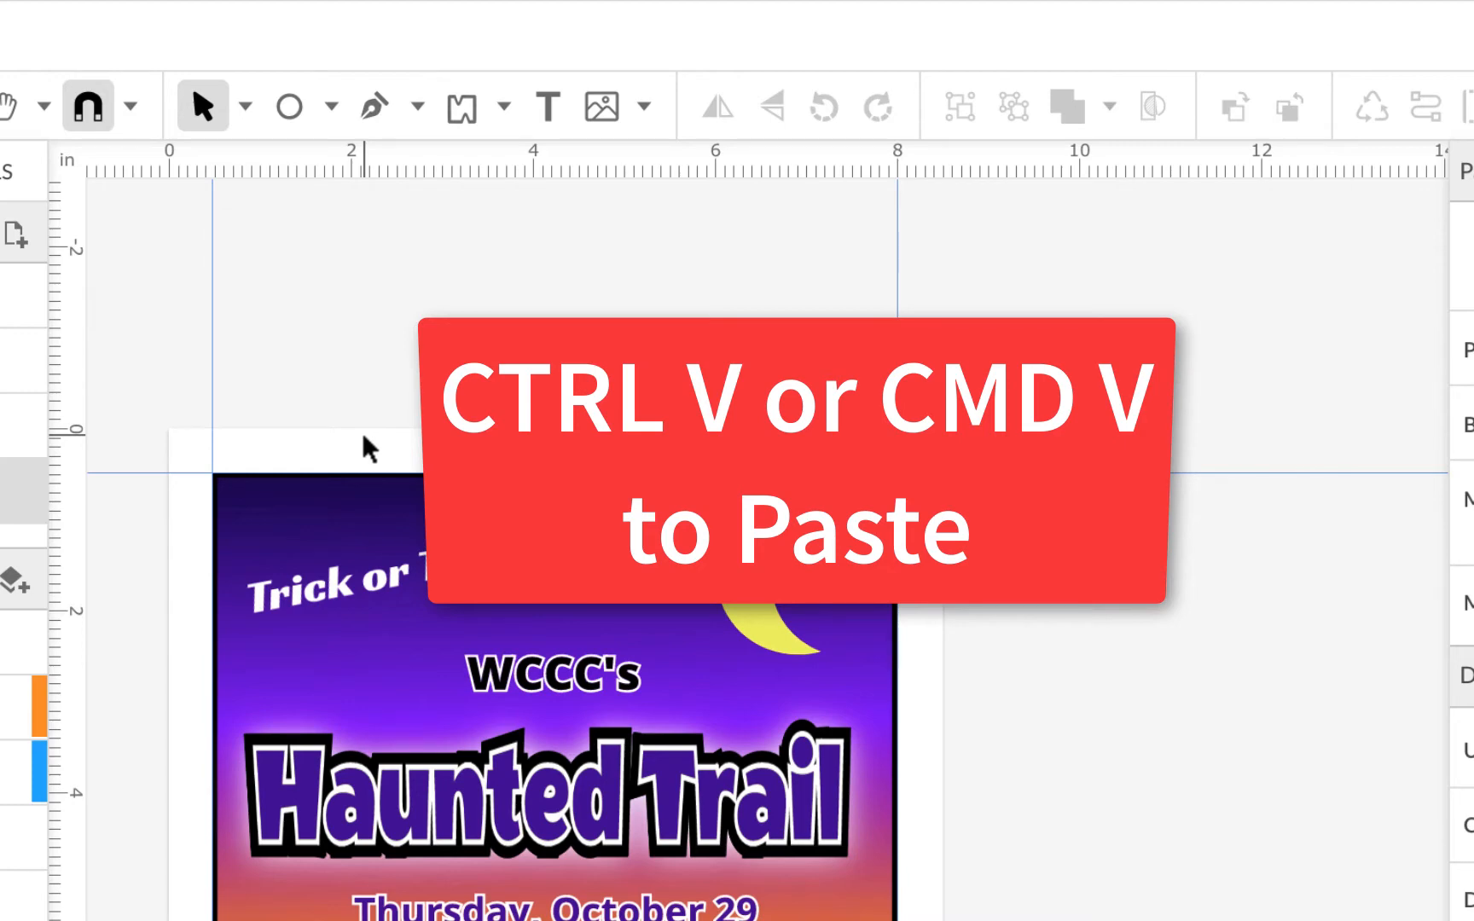
Paste the copied witch image onto the flyer and move it slightly right and up, just below "WCCC's"
key(super+v)
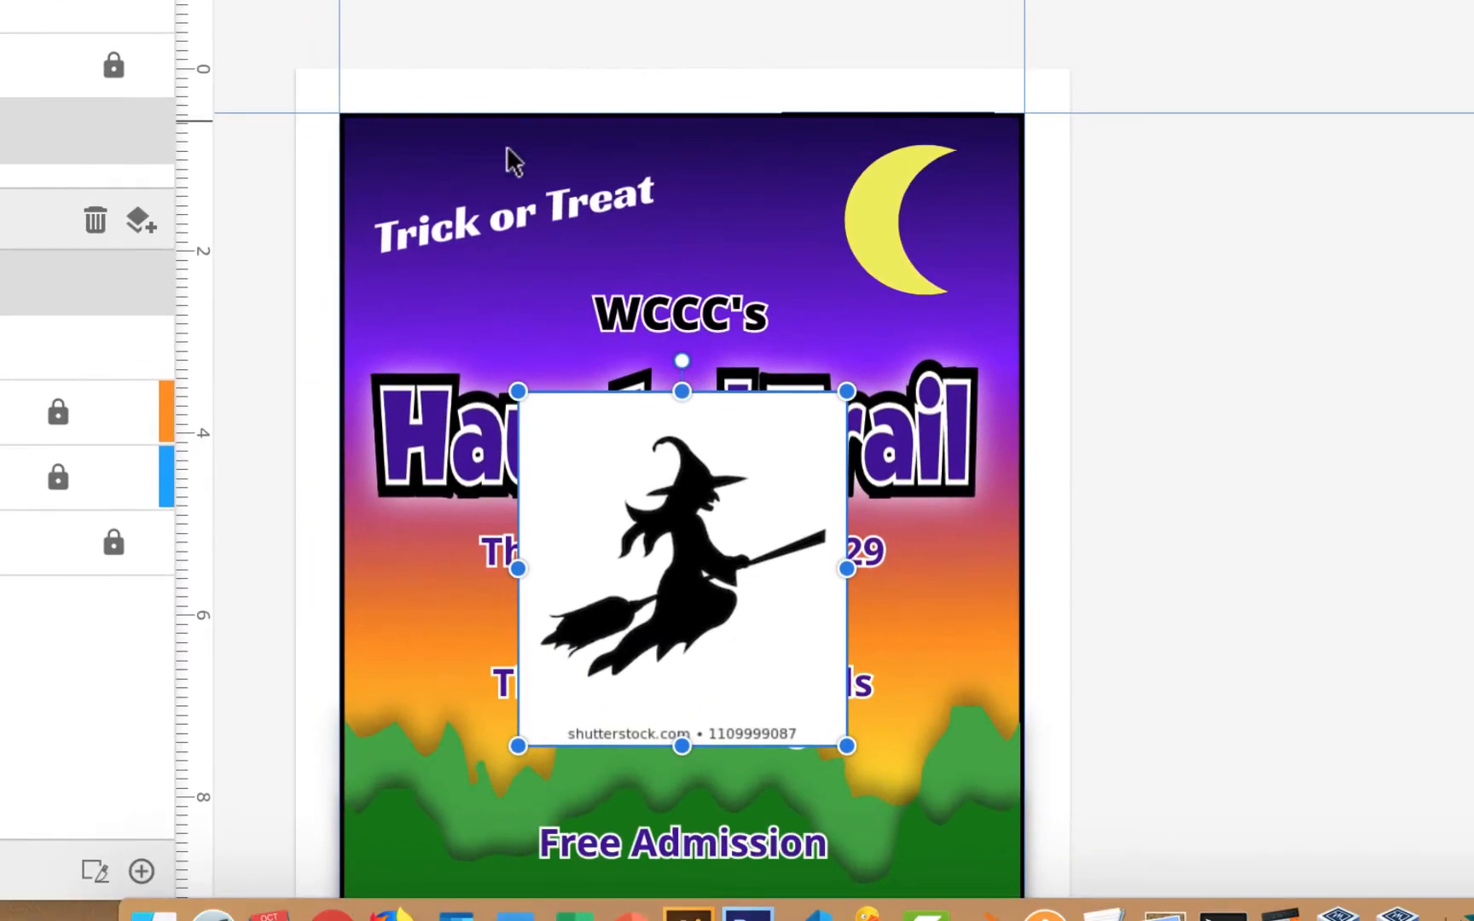
drag(701, 469, 772, 420)
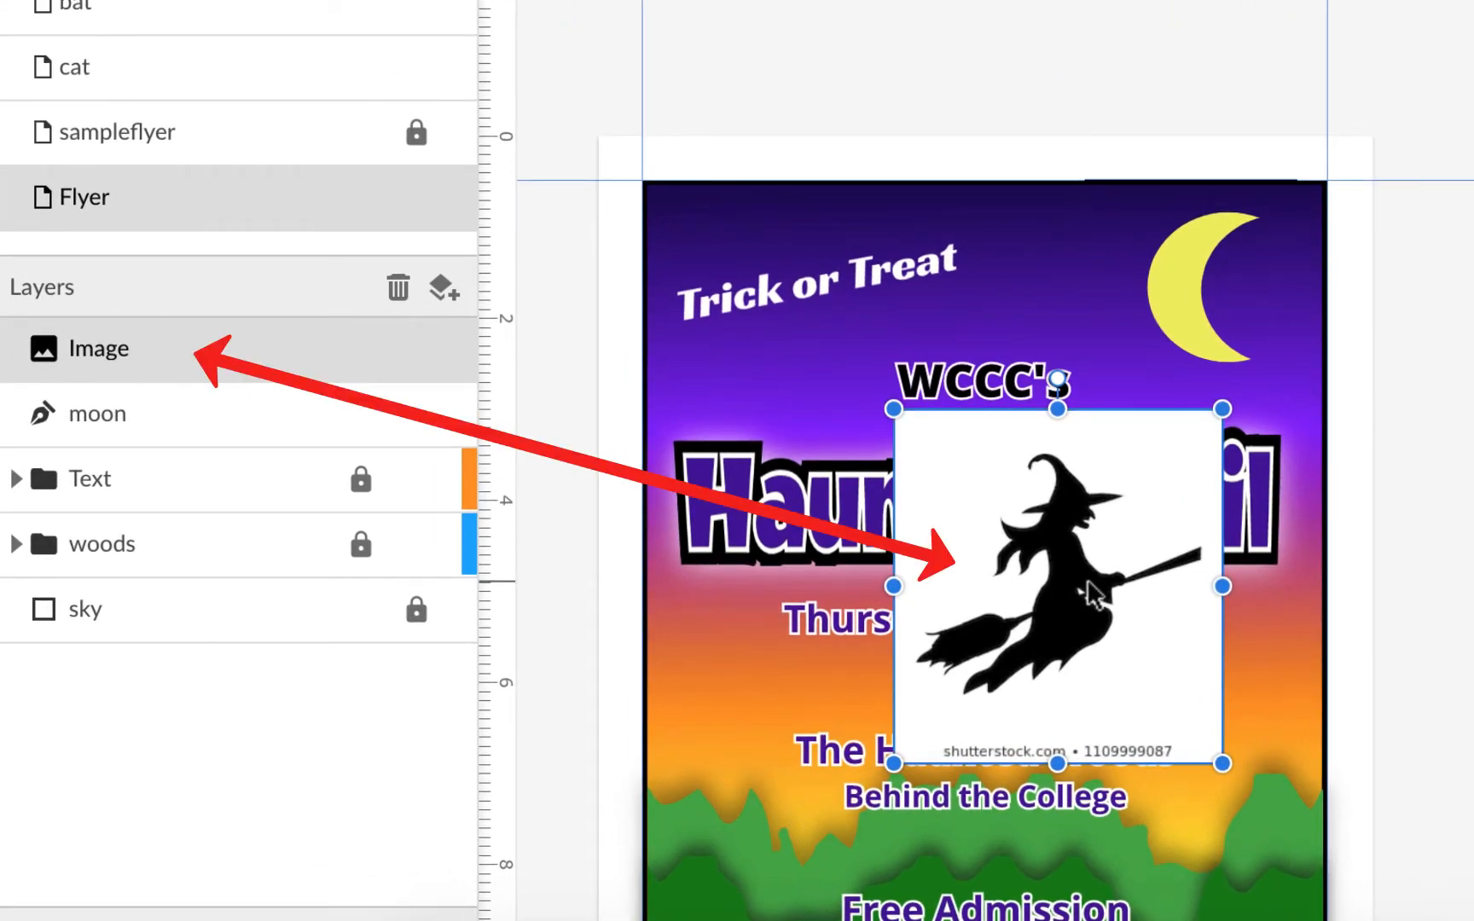
Select the pasted witch image on the flyer and convert it to paths with Vectorize Image
key(super+plus)
key(super+plus)
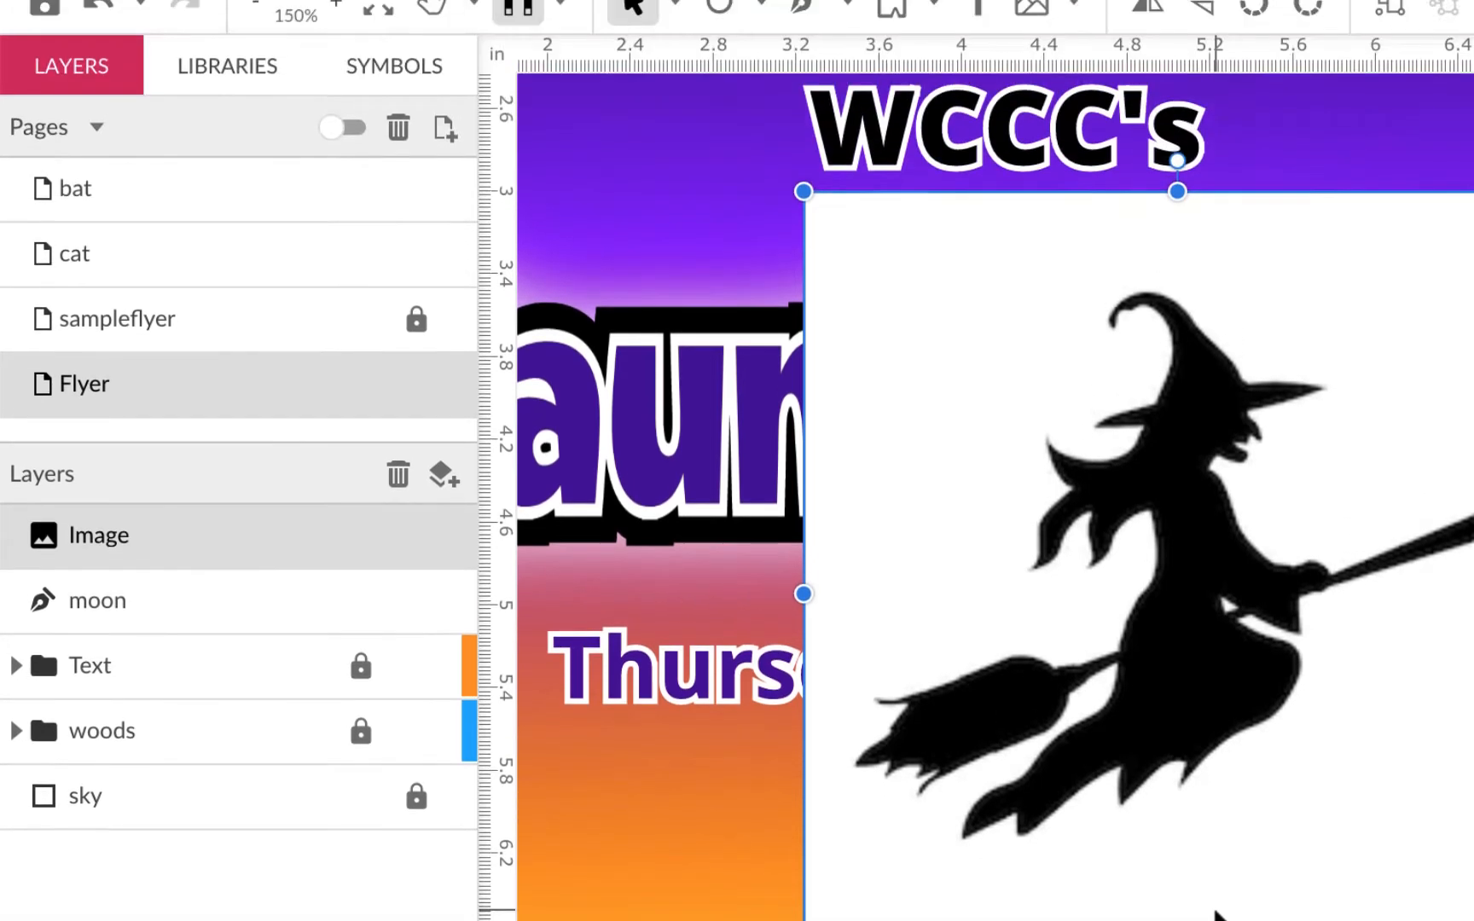
click(1463, 546)
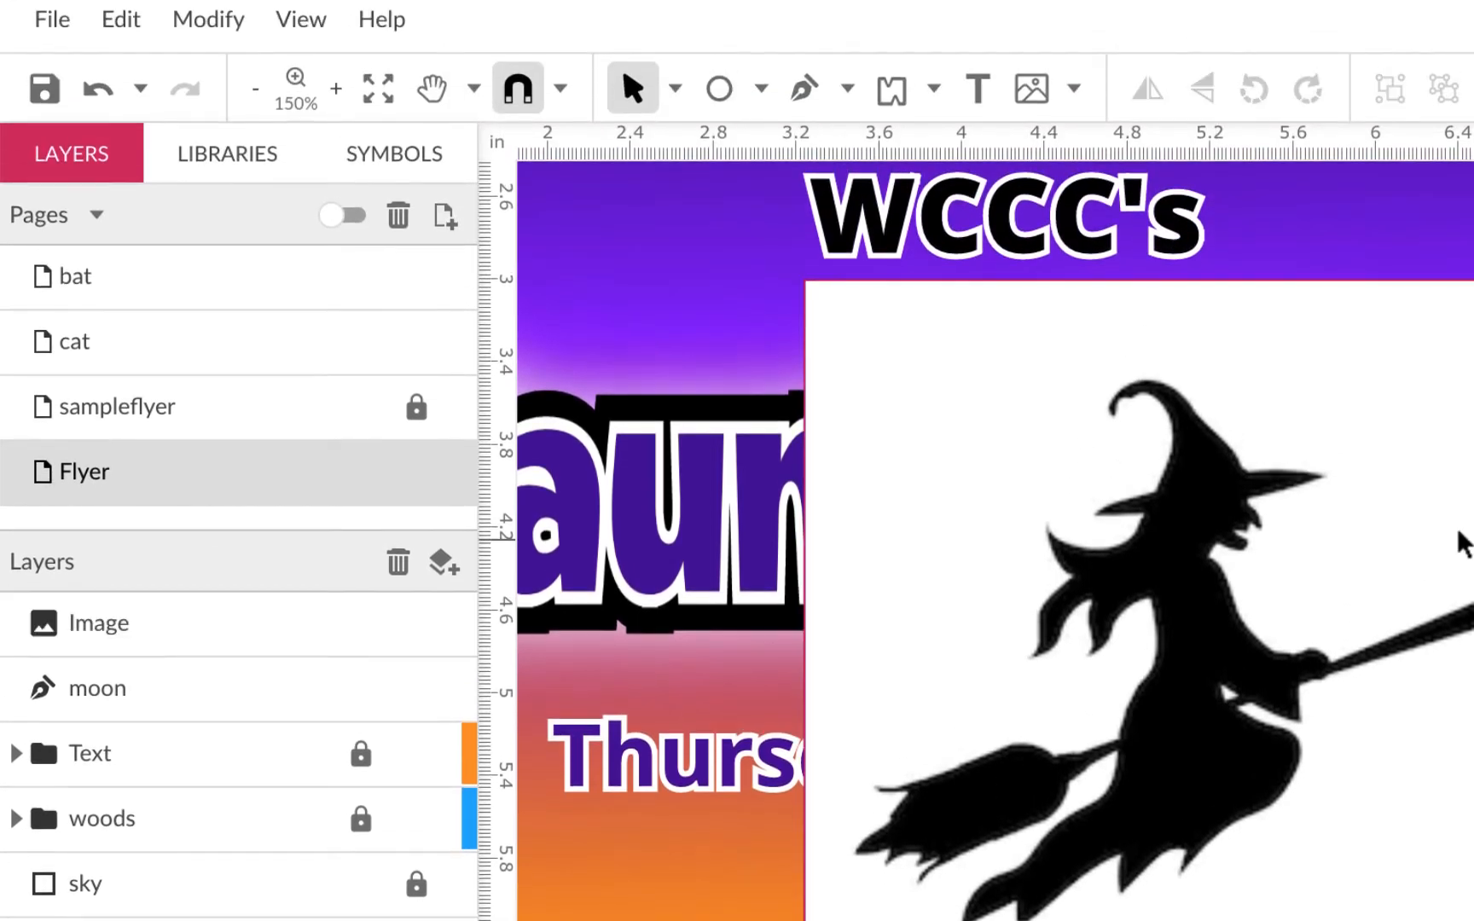
click(1059, 397)
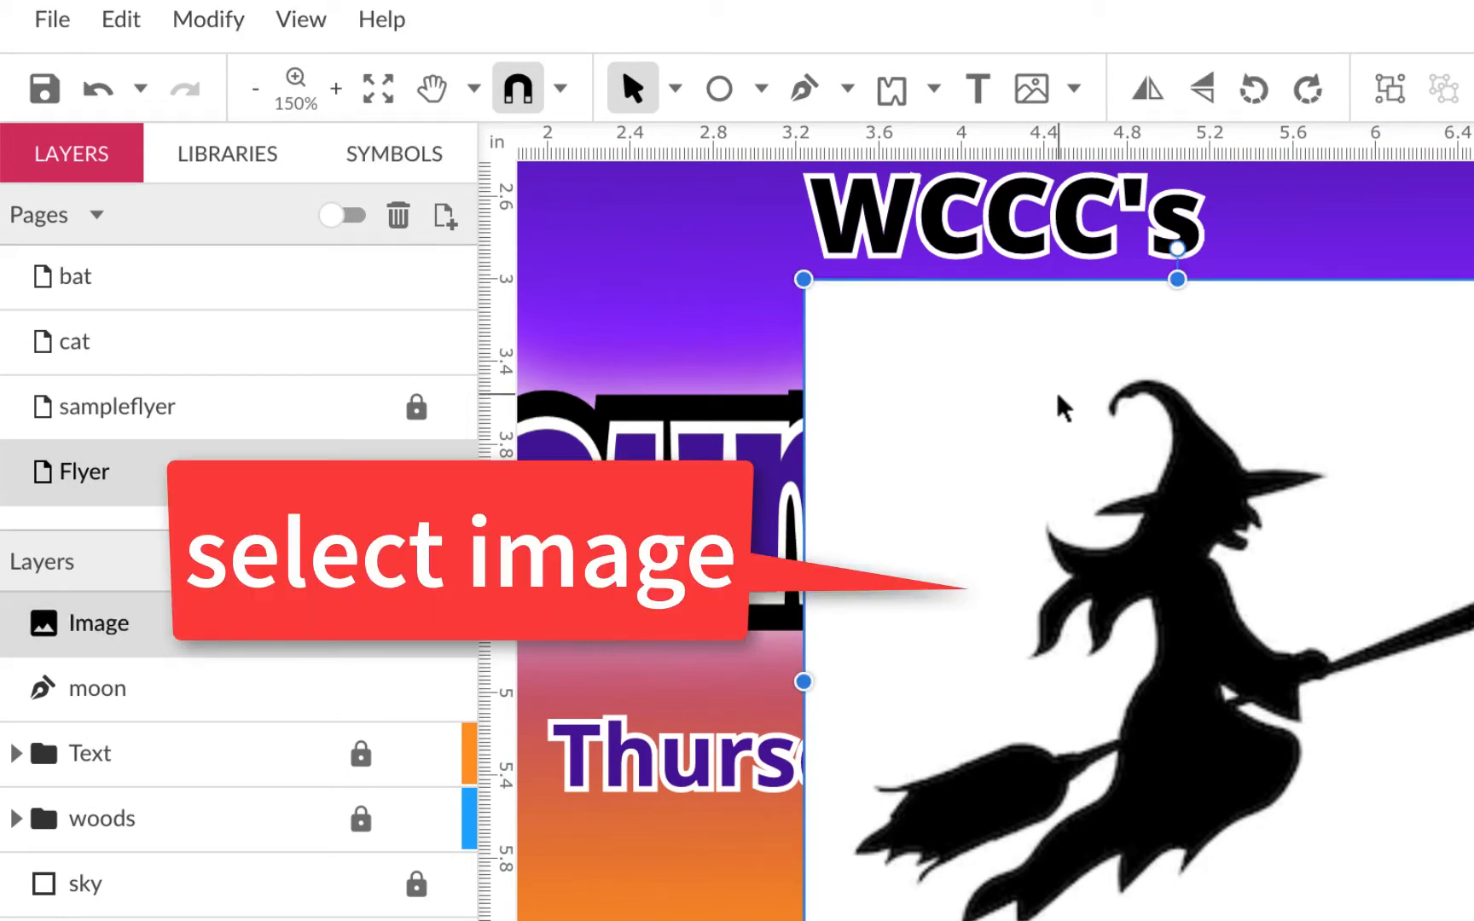
click(227, 21)
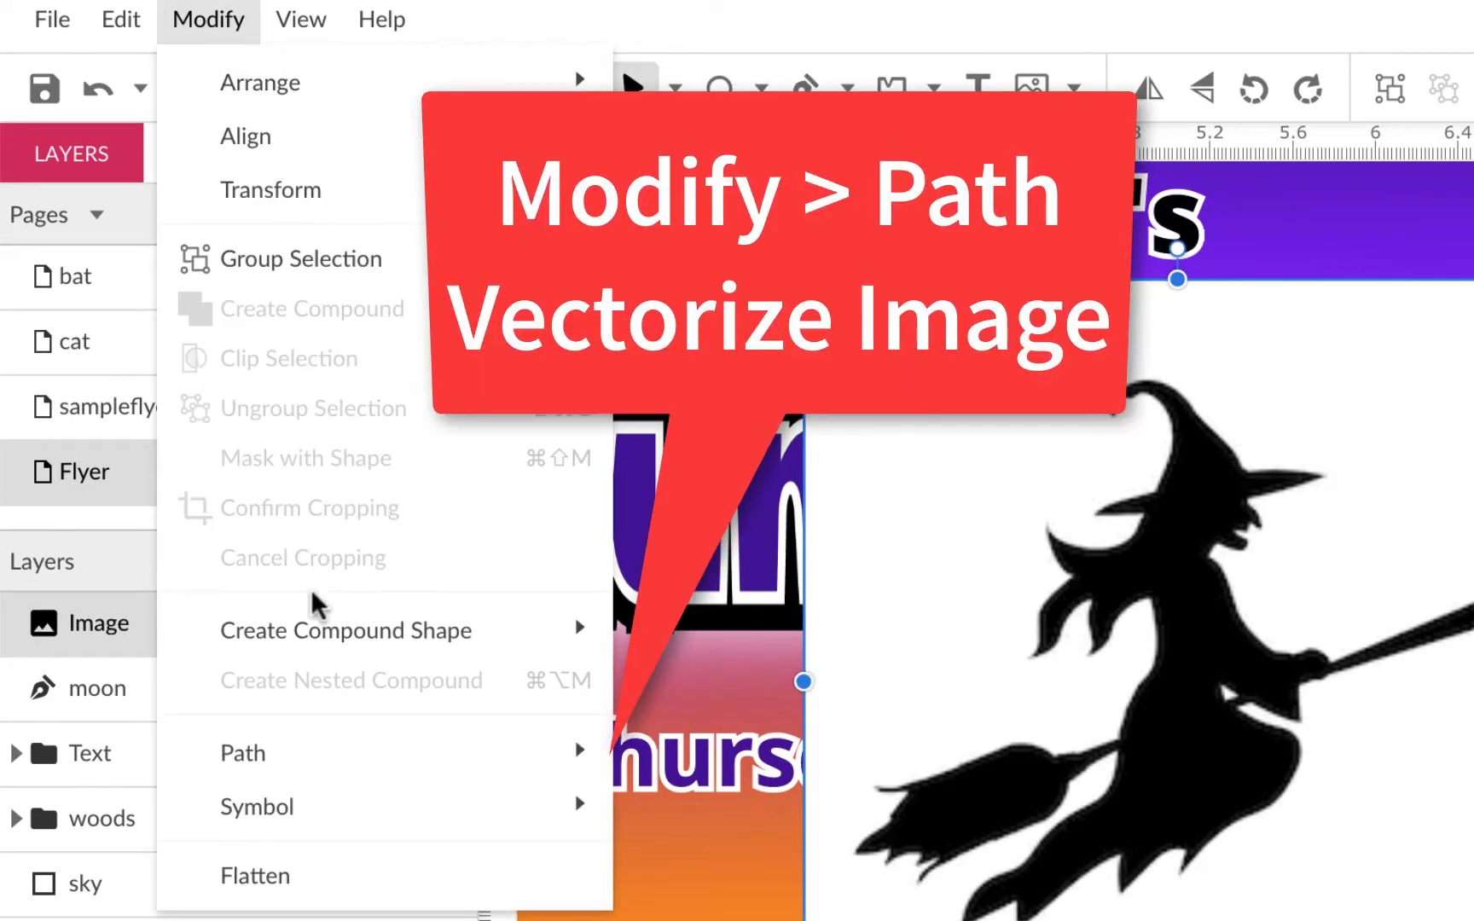
mouse_move(289, 761)
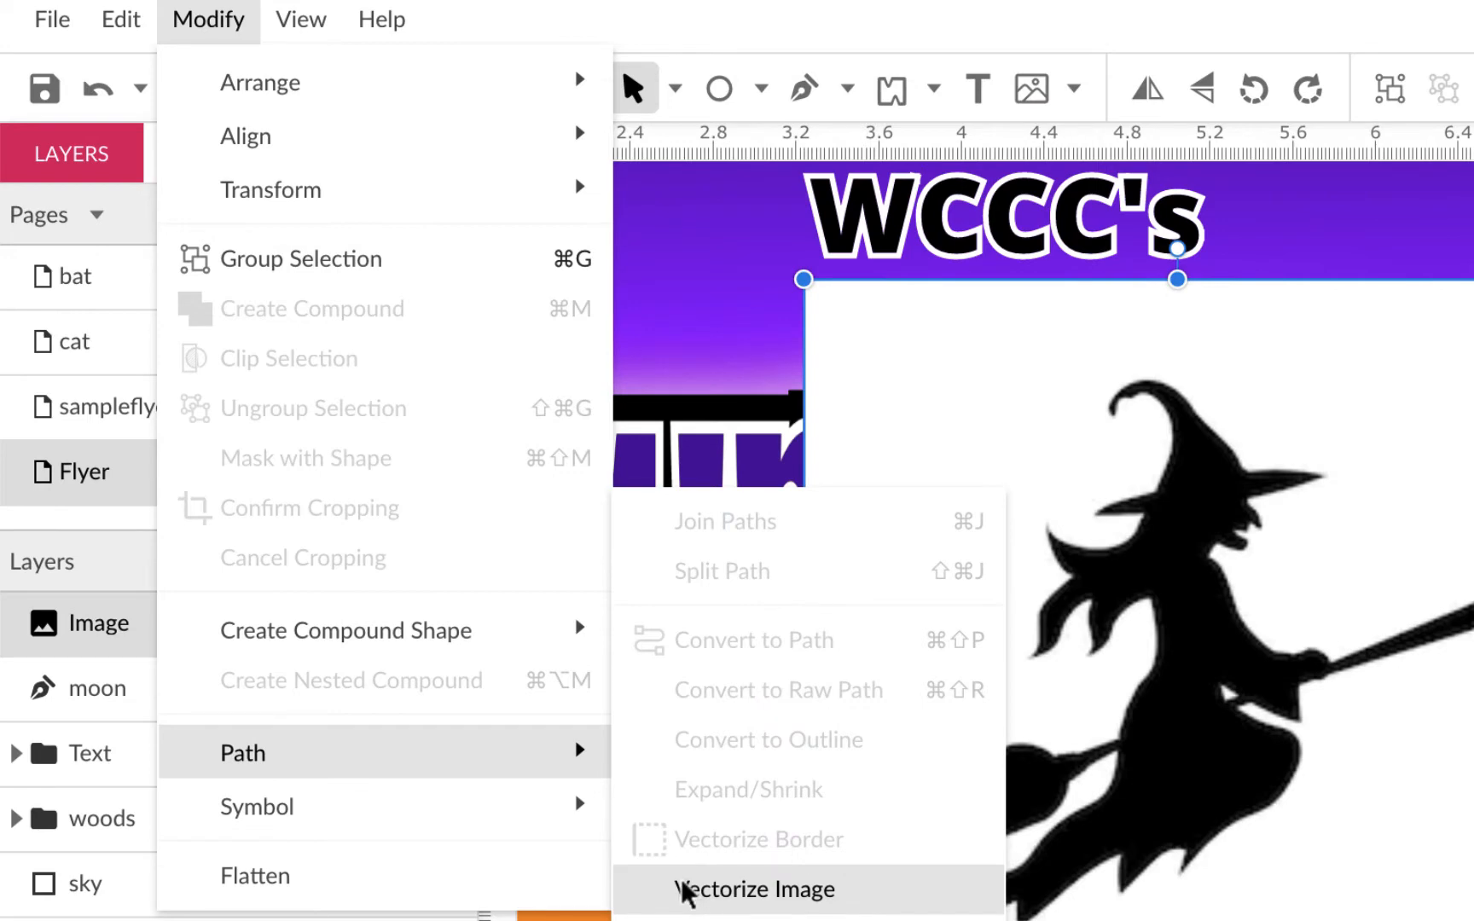
click(682, 888)
Open the vectorized group and move its black witch path away from the white background onto the flyer
scroll(681, 878, up, 10)
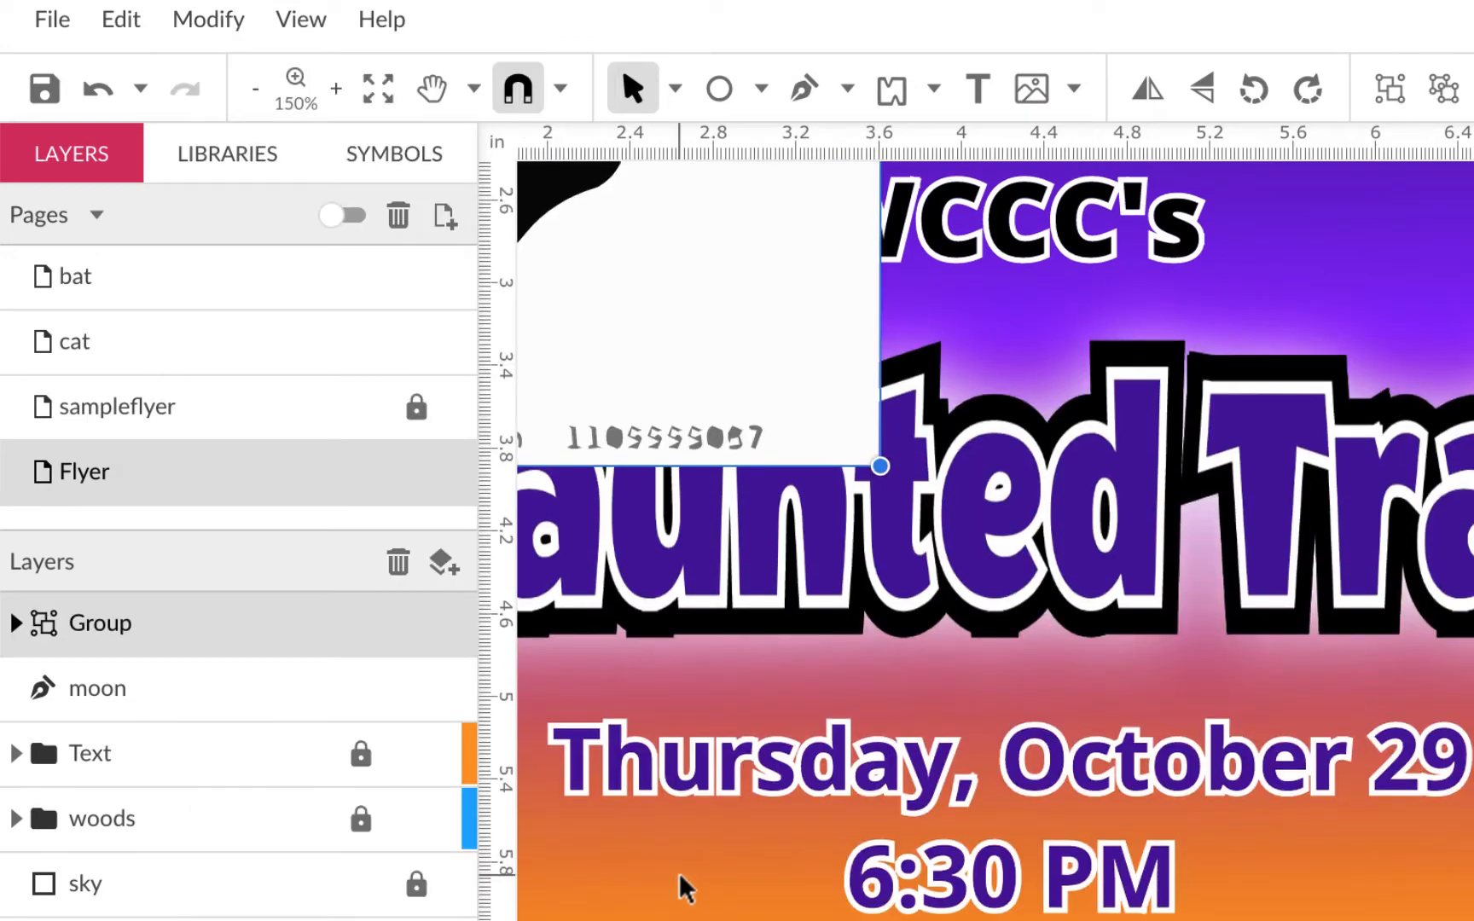
scroll(804, 816, down, 5)
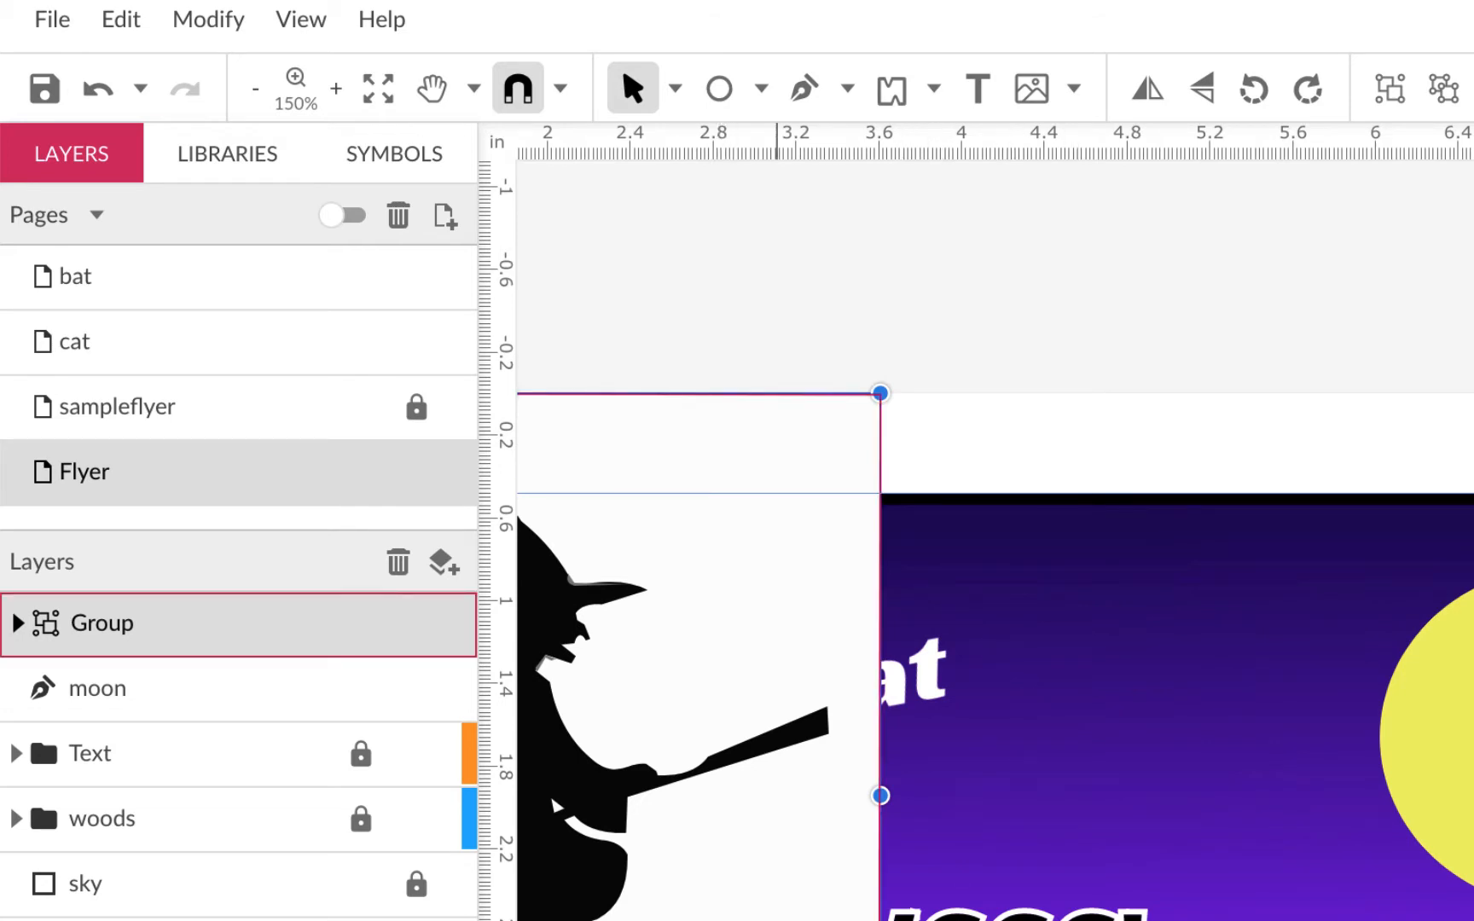
key(space)
drag(838, 899, 1391, 785)
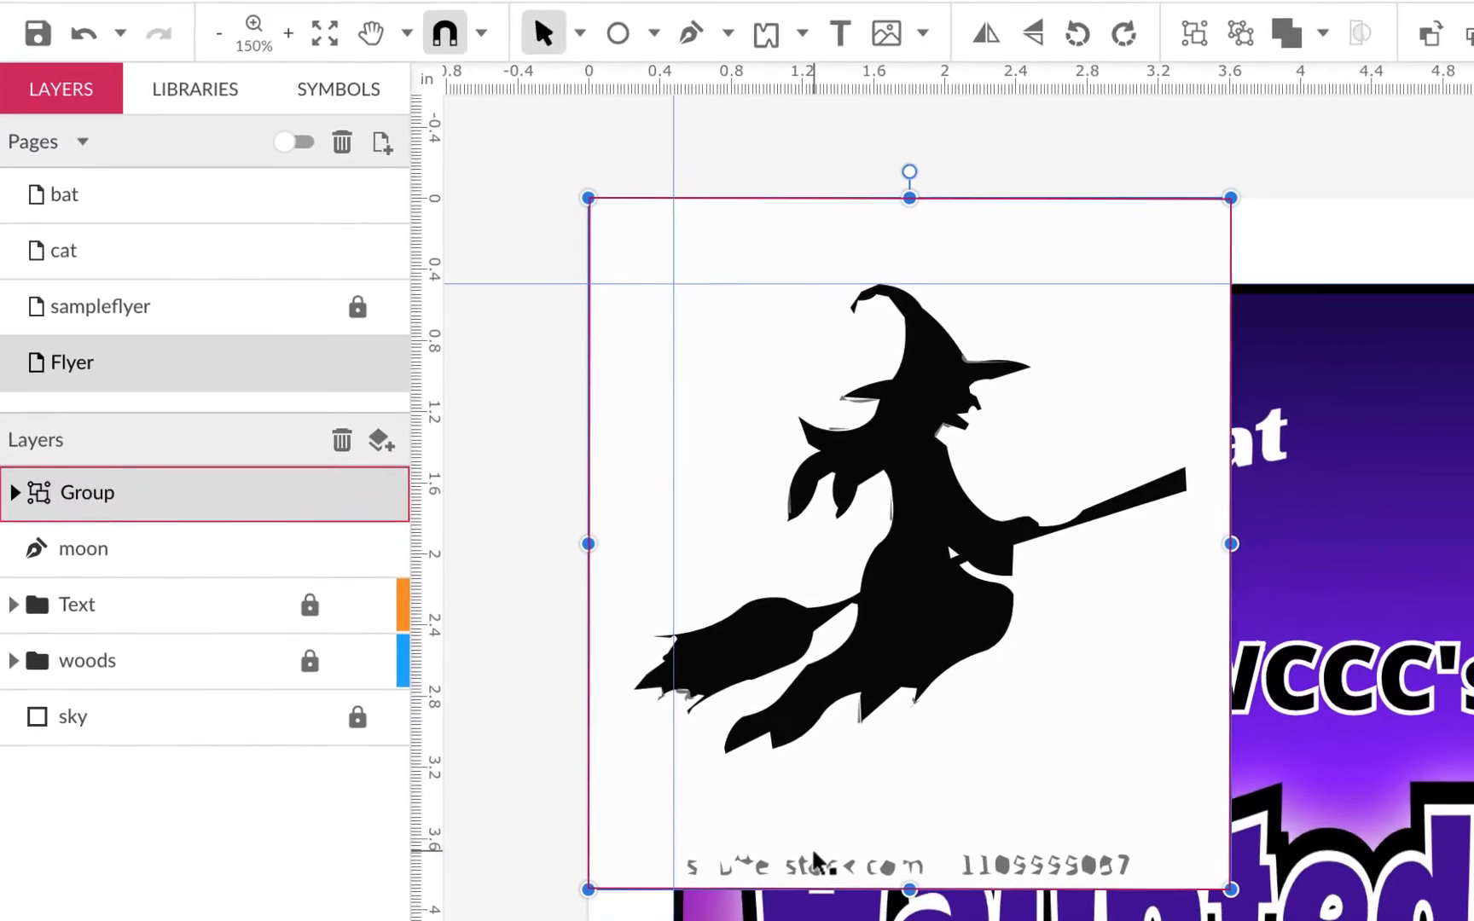
double_click(1104, 514)
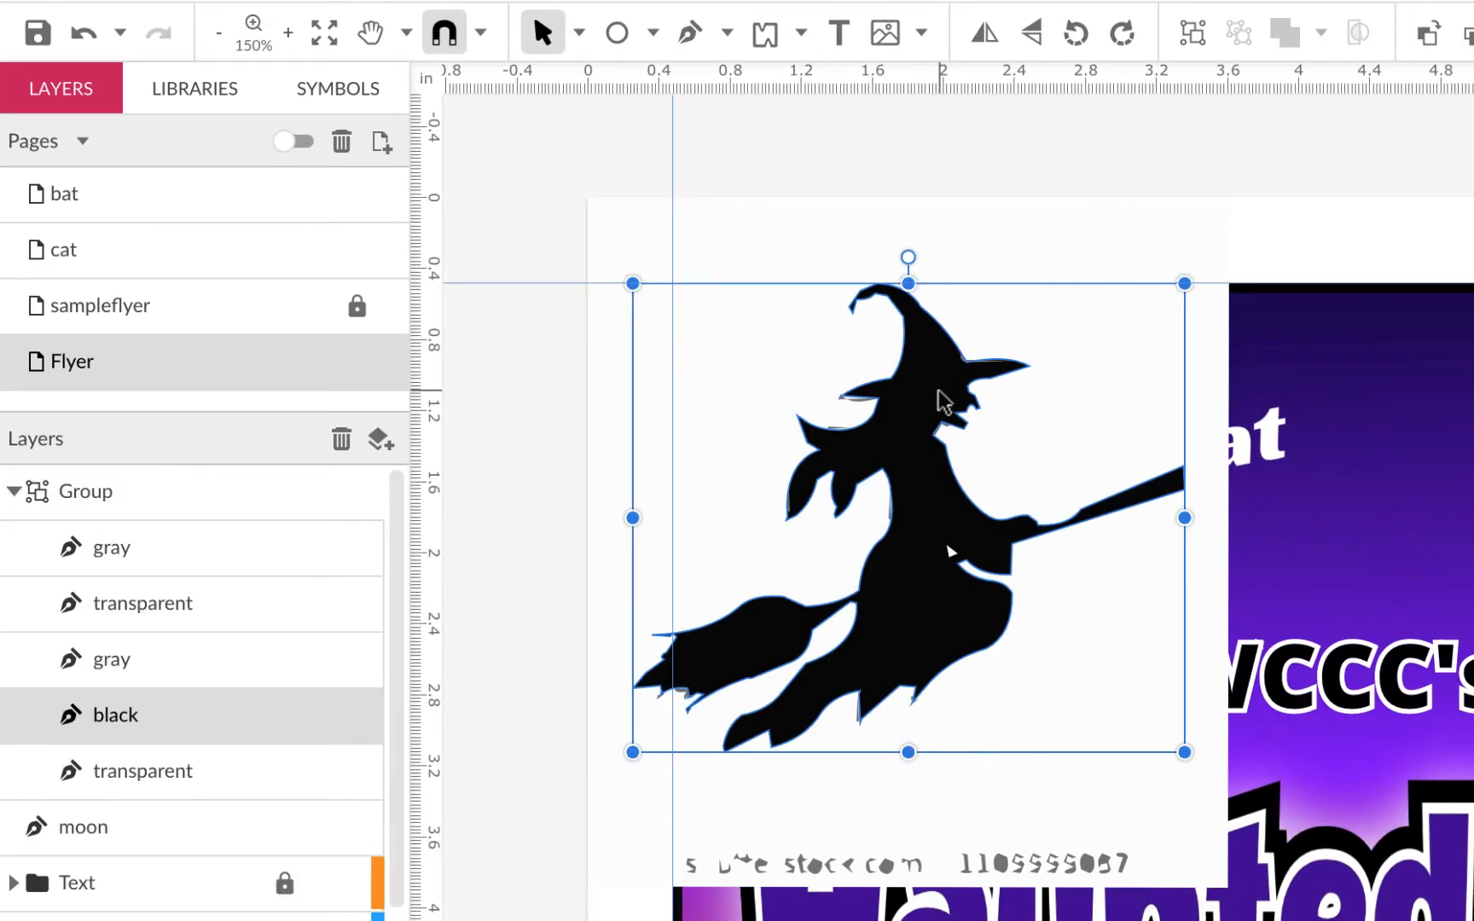
drag(943, 401, 1375, 431)
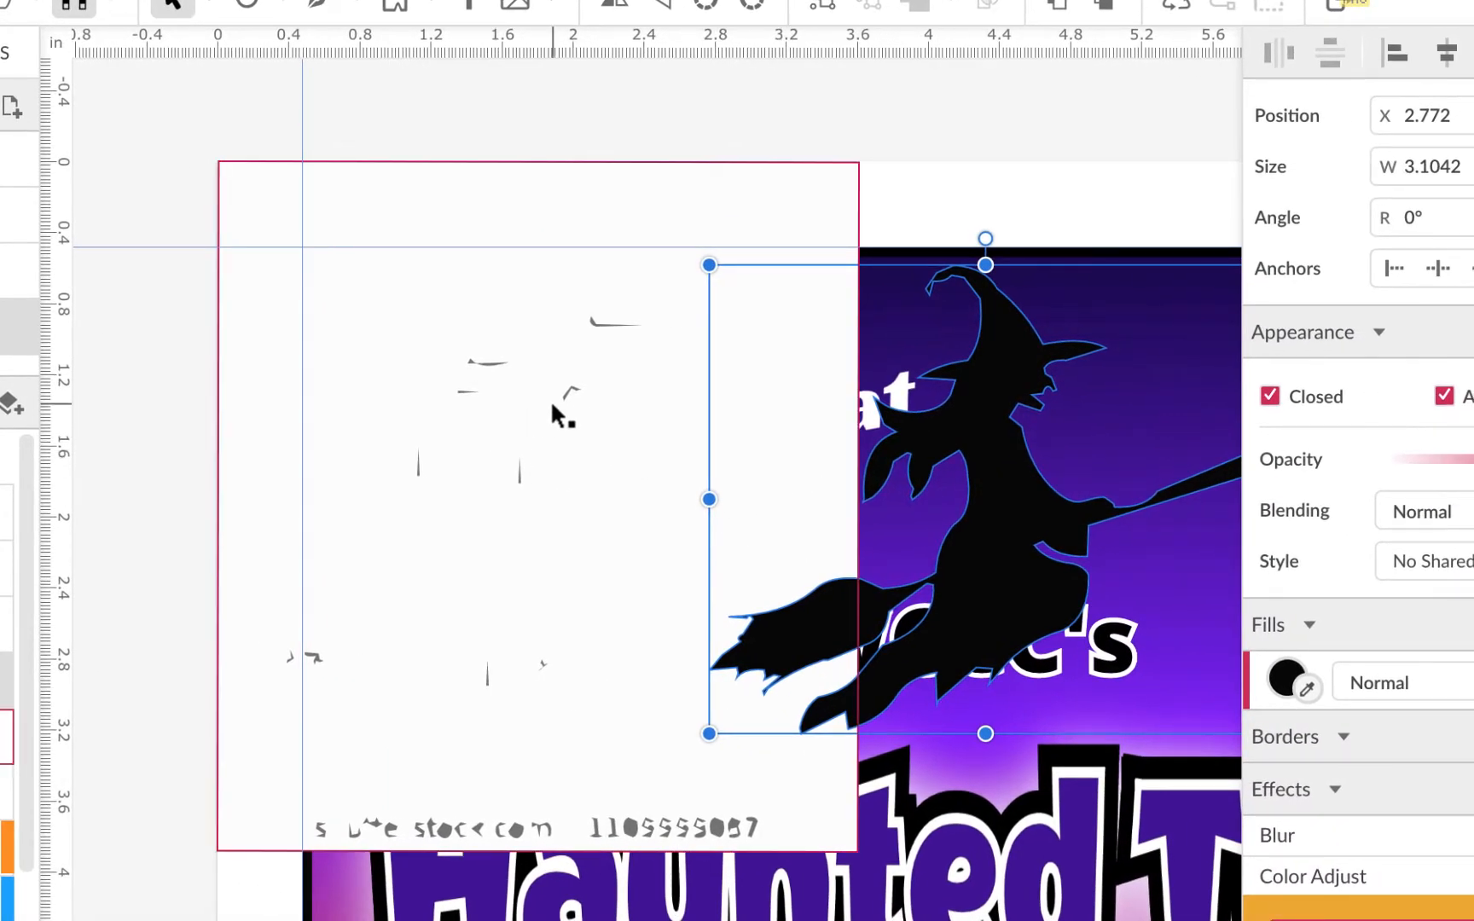
Delete the white background path from the vectorized group and move the remaining group beyond the page's left edge
click(489, 162)
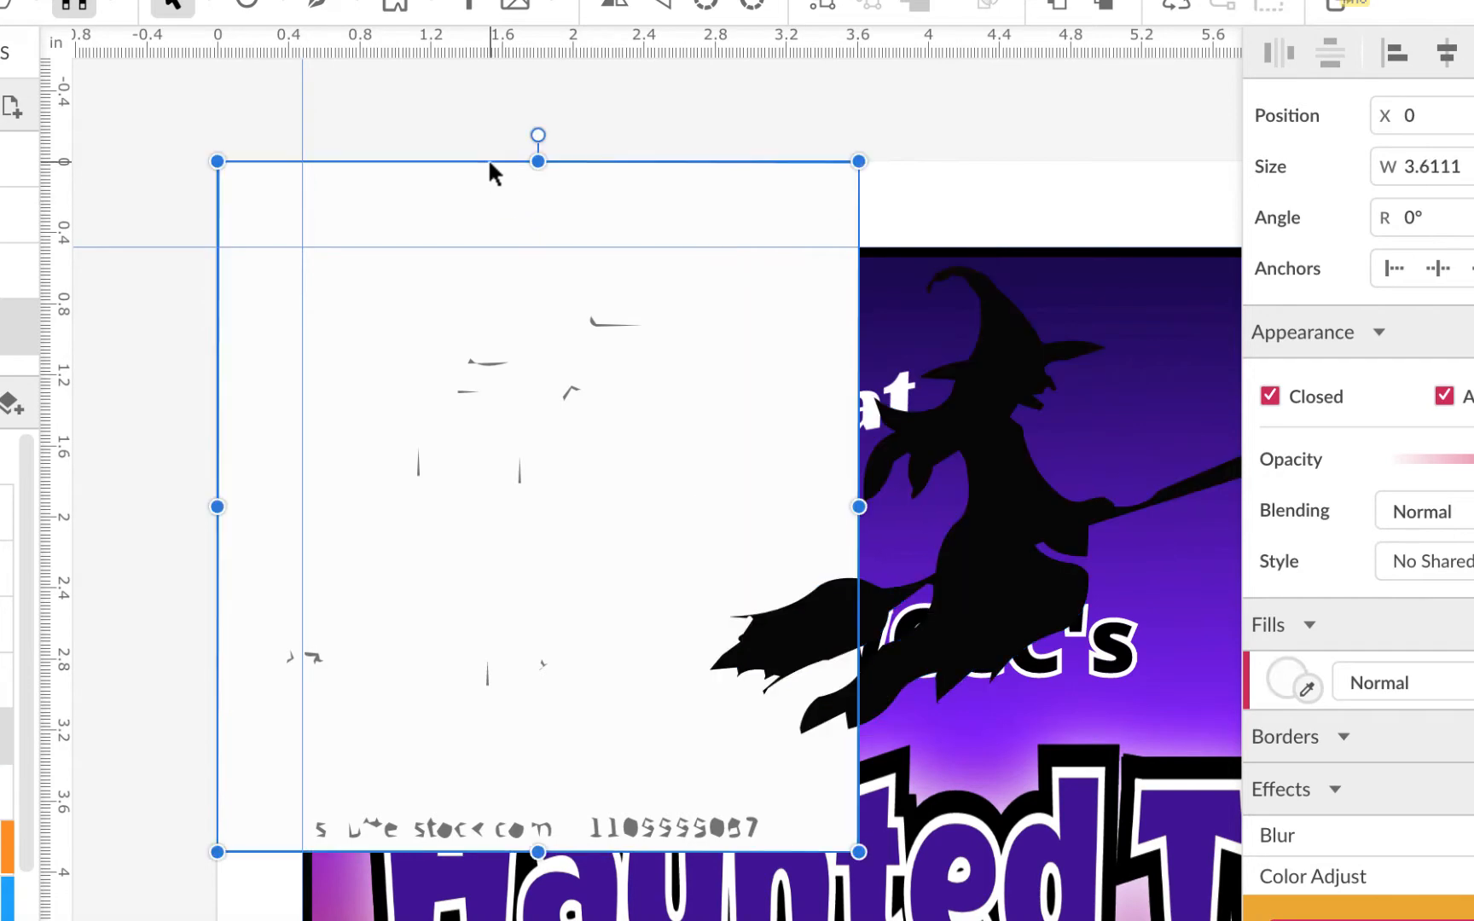
drag(490, 164, 319, 308)
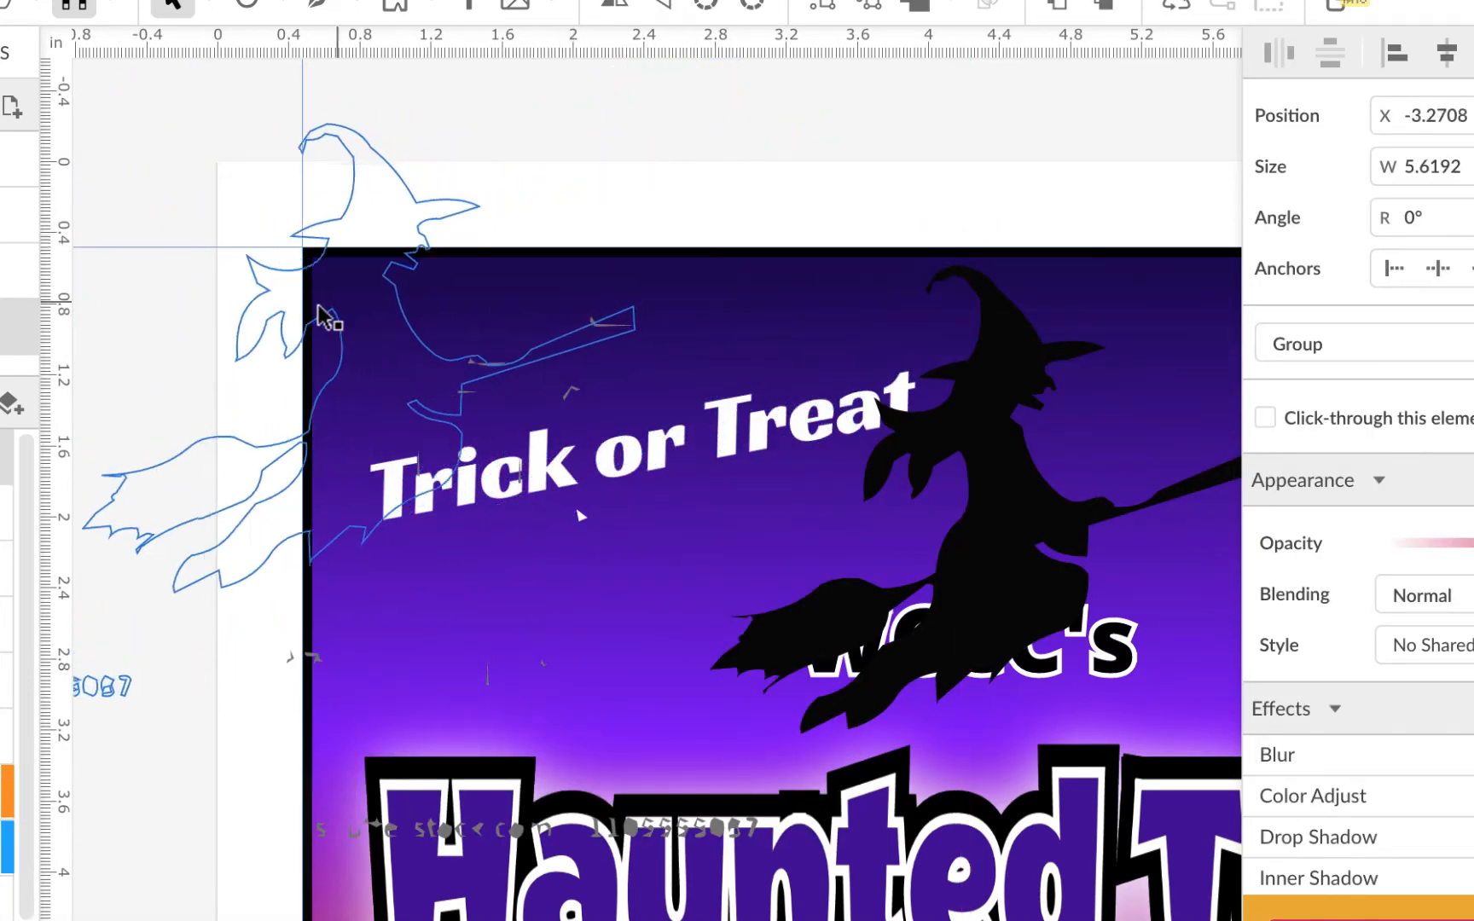
drag(319, 308, 189, 312)
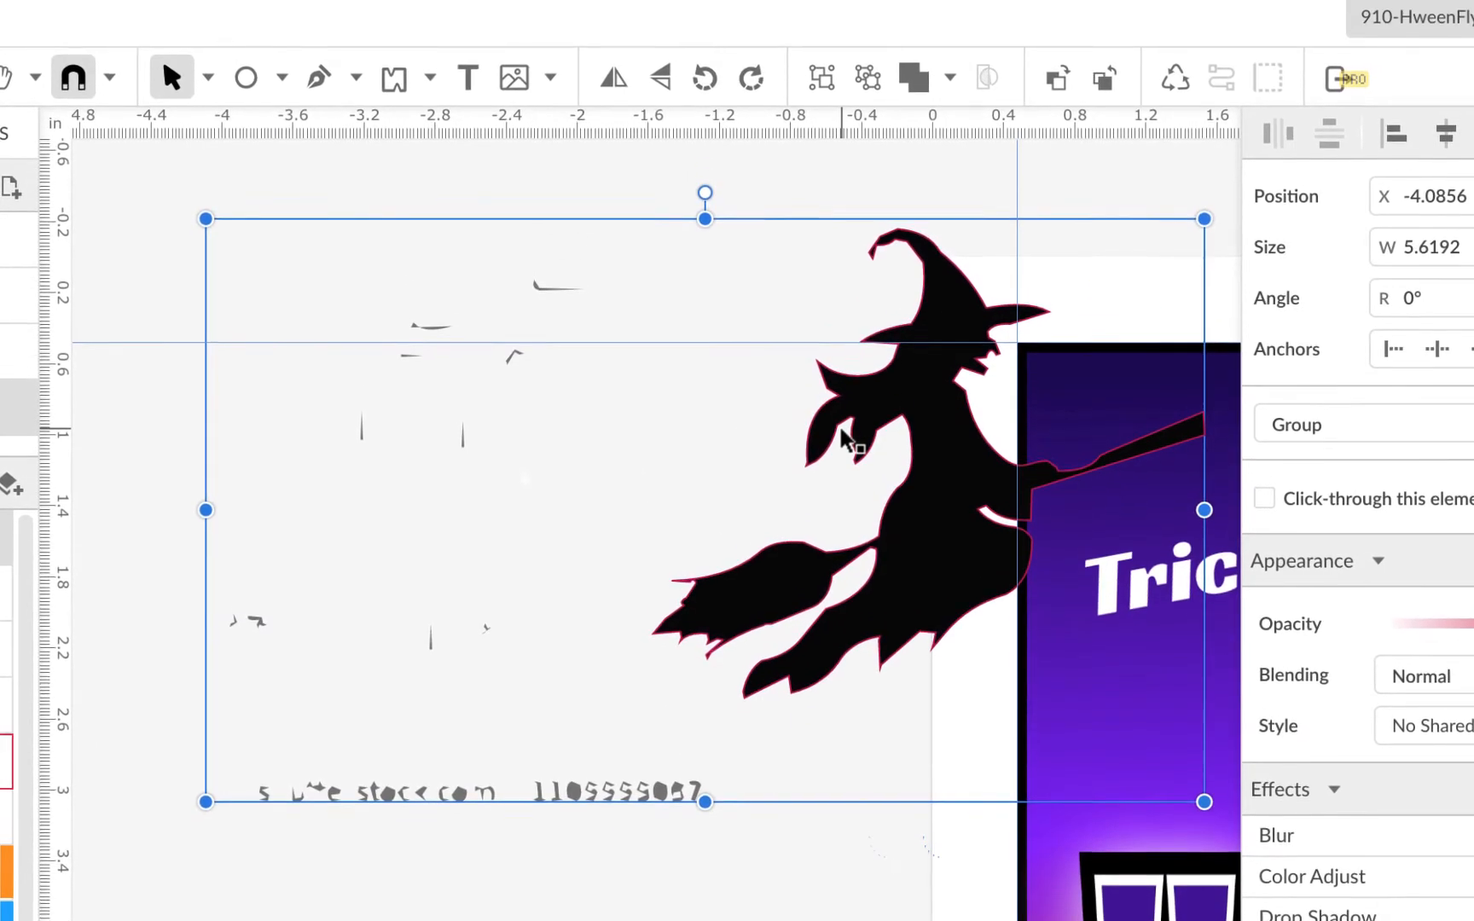
With the Subselect tool, select the gray fragments and watermark lettering beside the witch and delete them
click(208, 81)
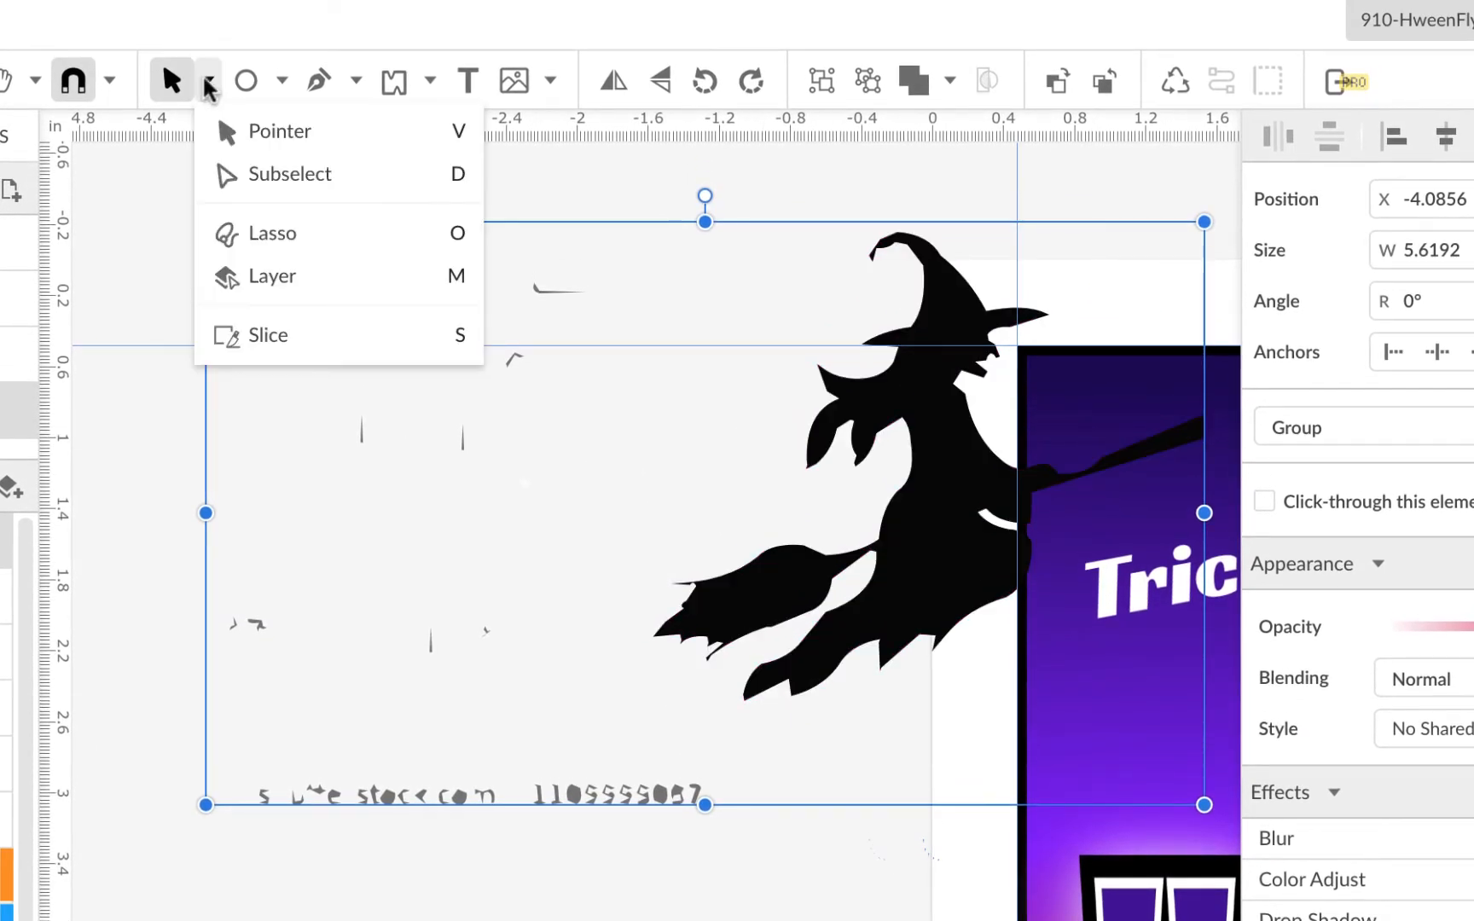
click(268, 177)
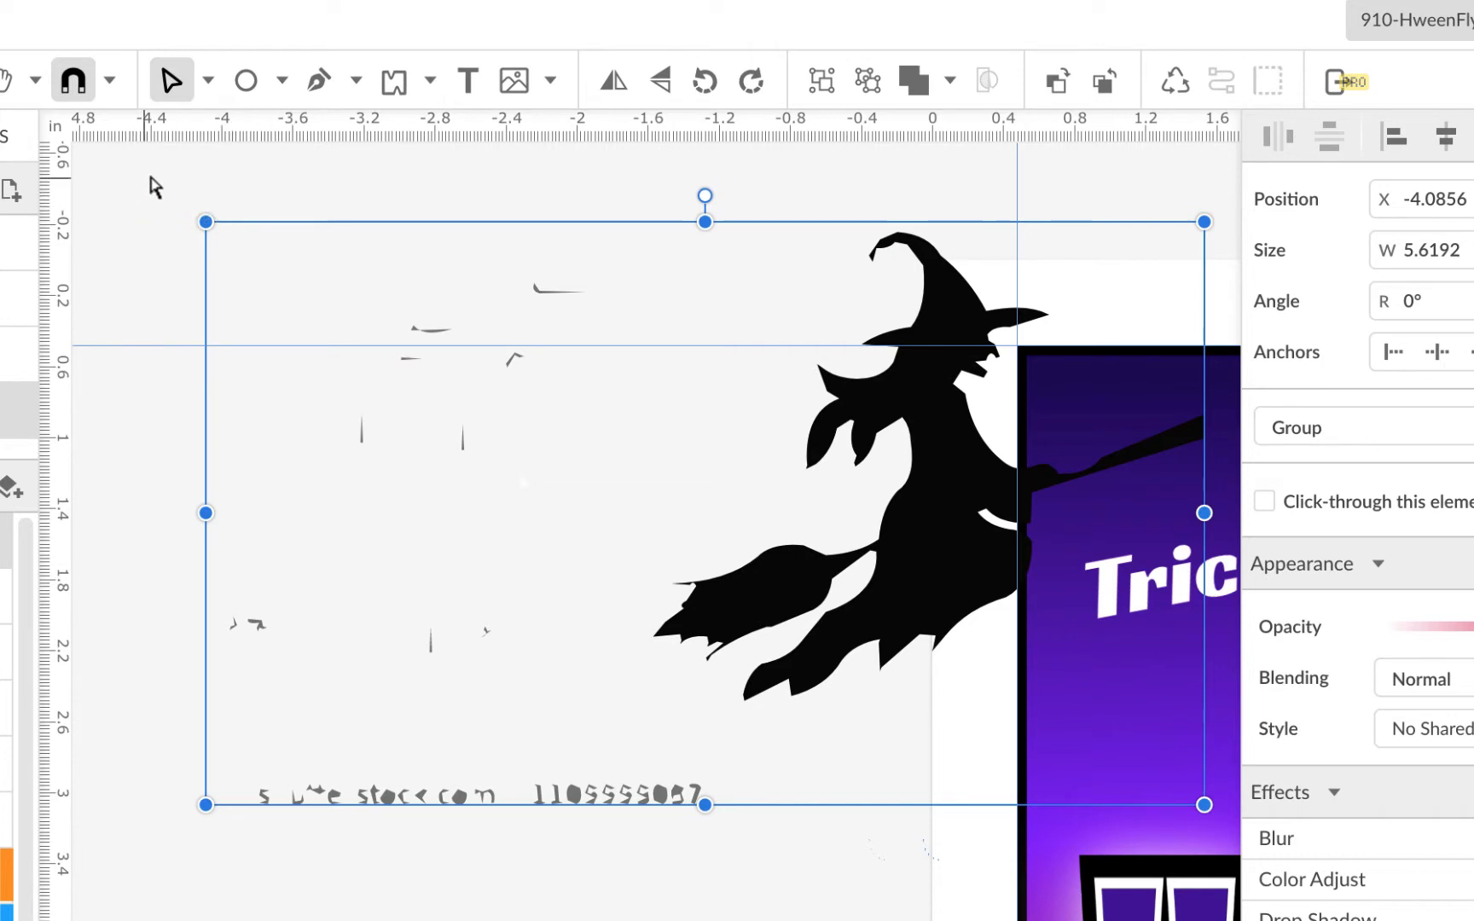
drag(151, 171, 627, 912)
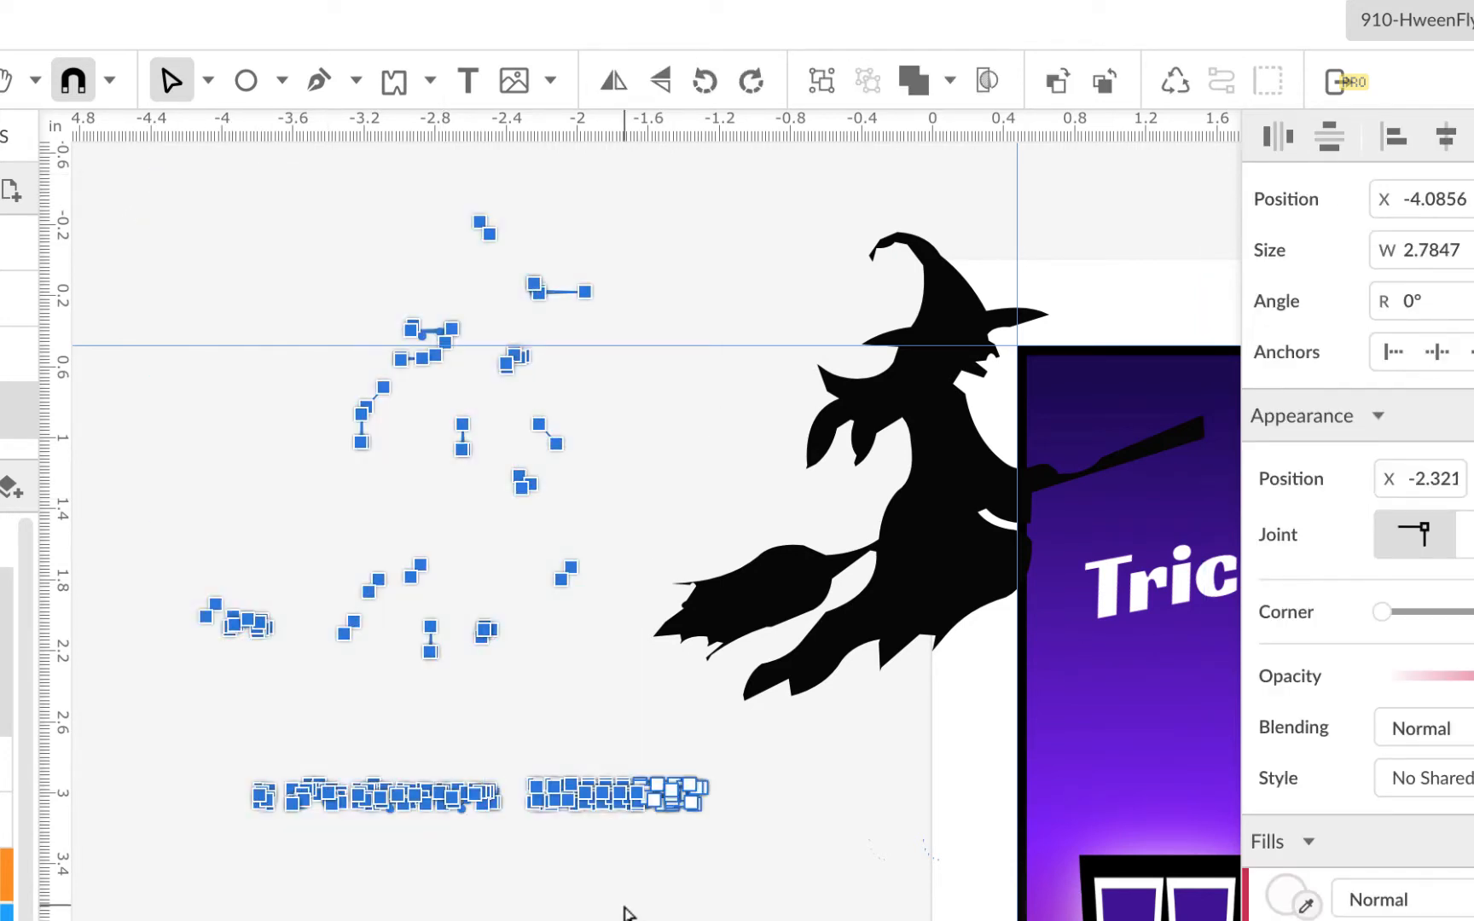
key(Delete)
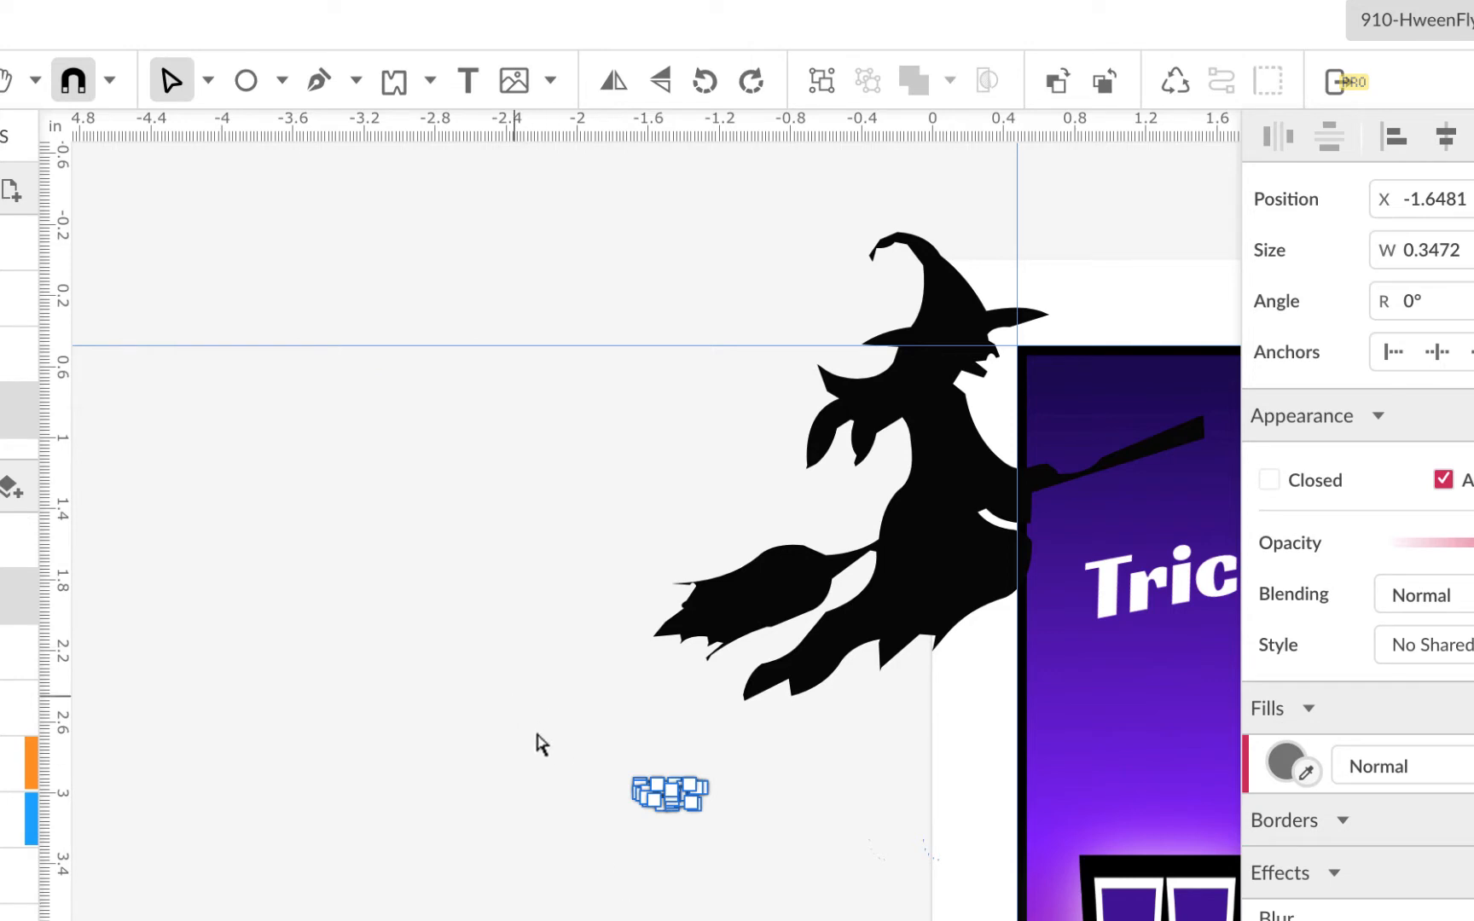
drag(510, 692, 732, 839)
key(Delete)
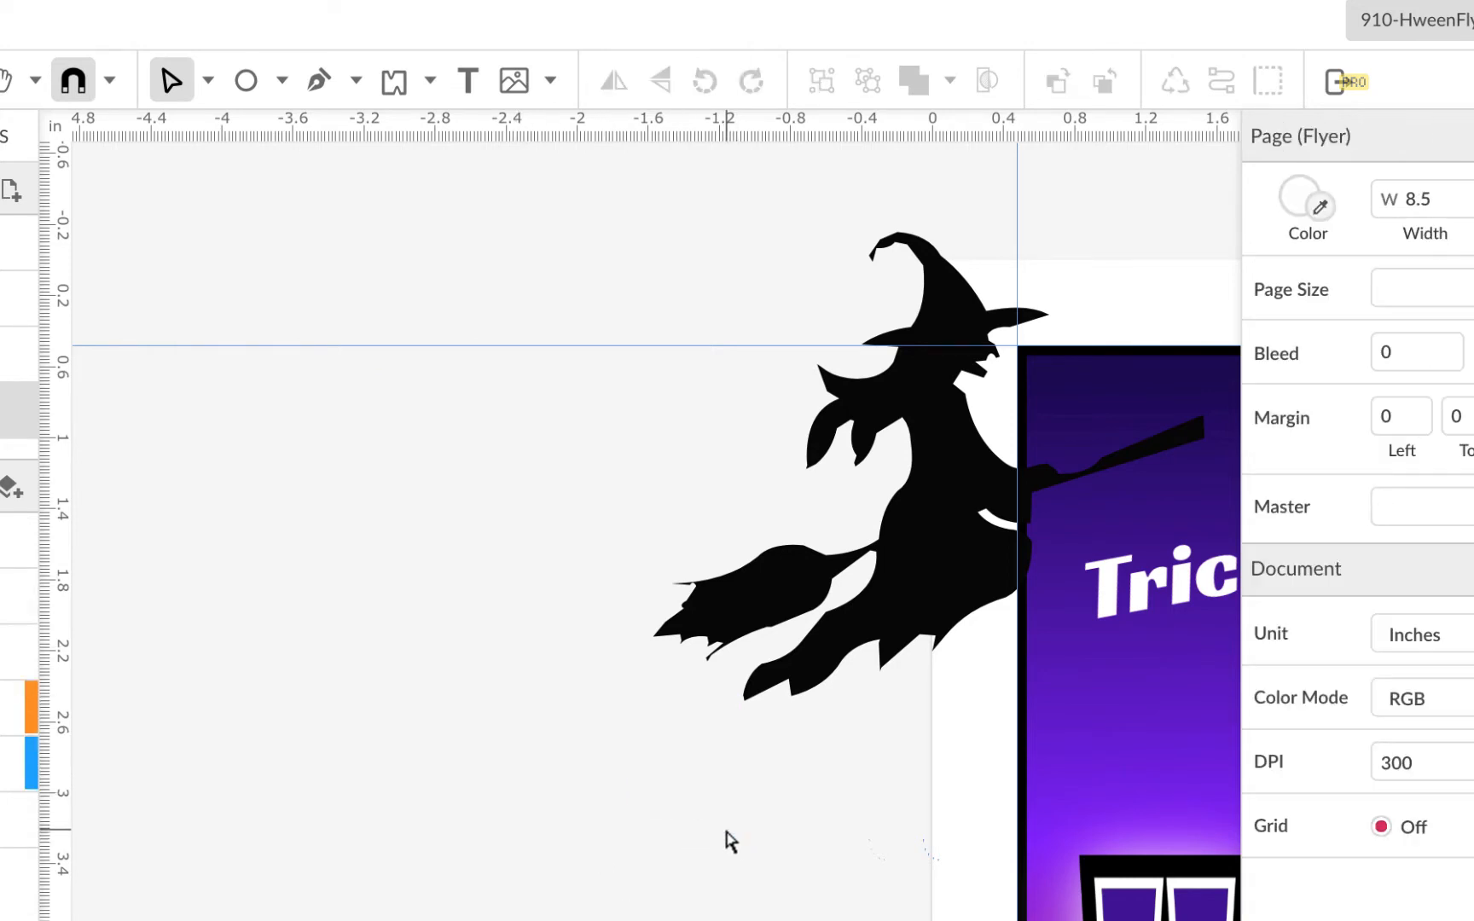
Sweep a selection beside the witch for leftover fragments and move the witch group fully off the page onto the empty canvas
drag(553, 207, 789, 520)
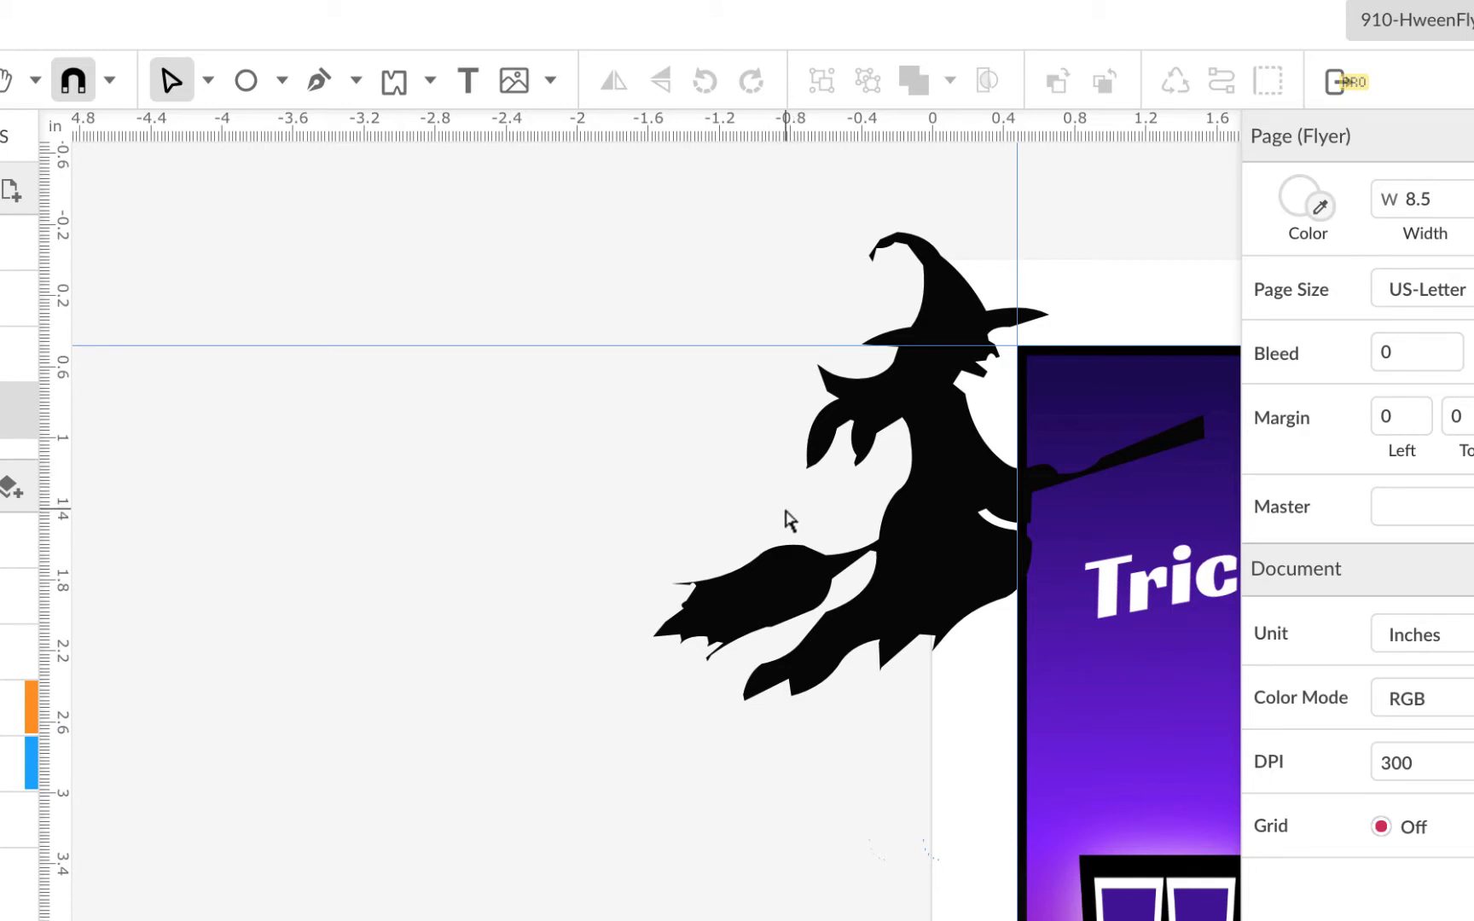
drag(926, 406, 549, 427)
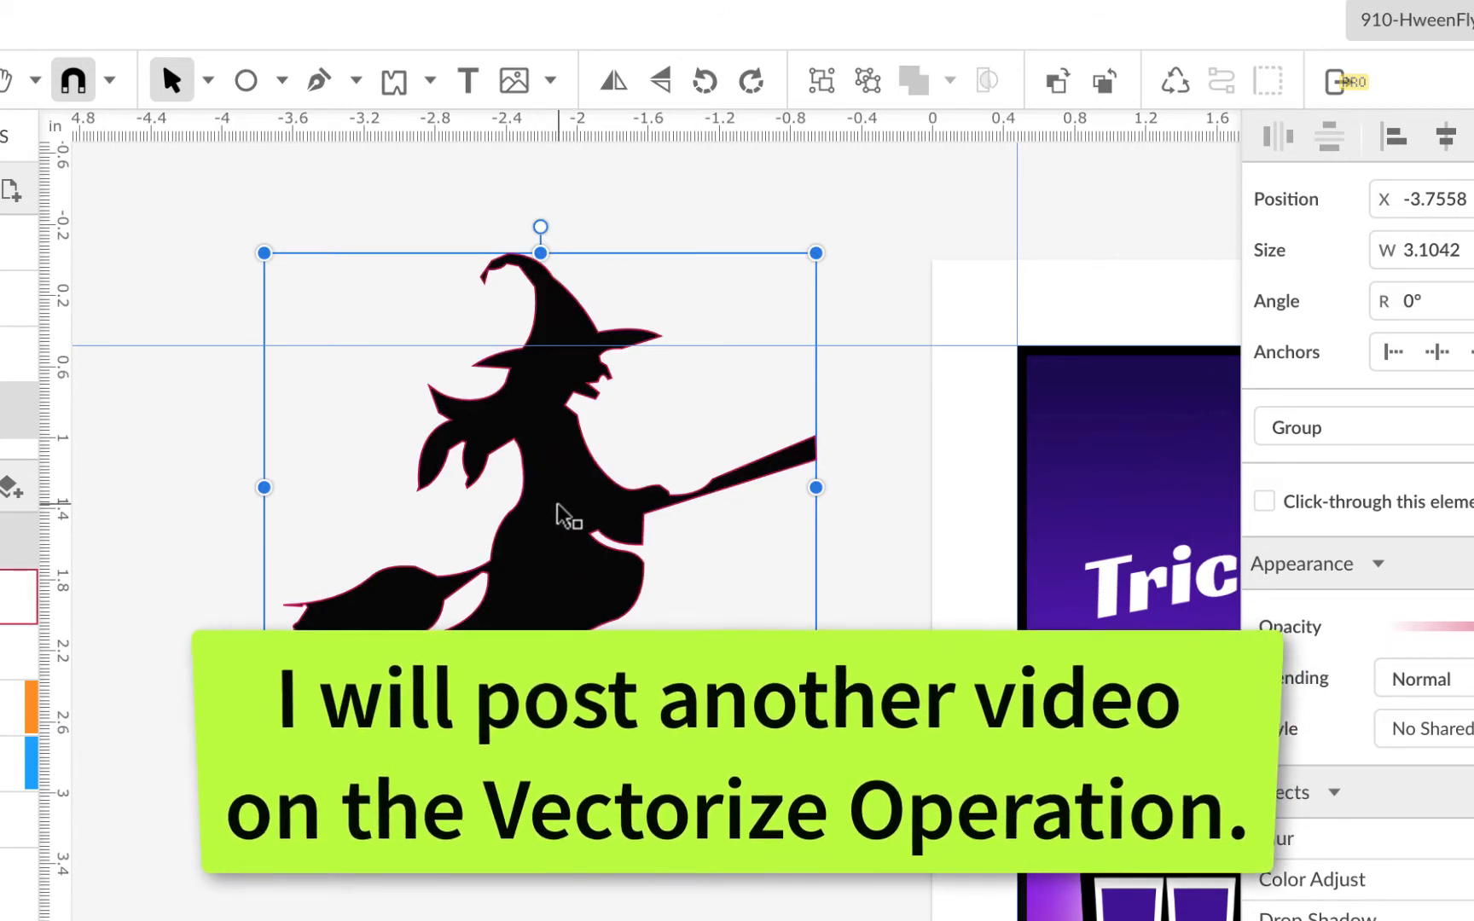
drag(563, 517, 511, 504)
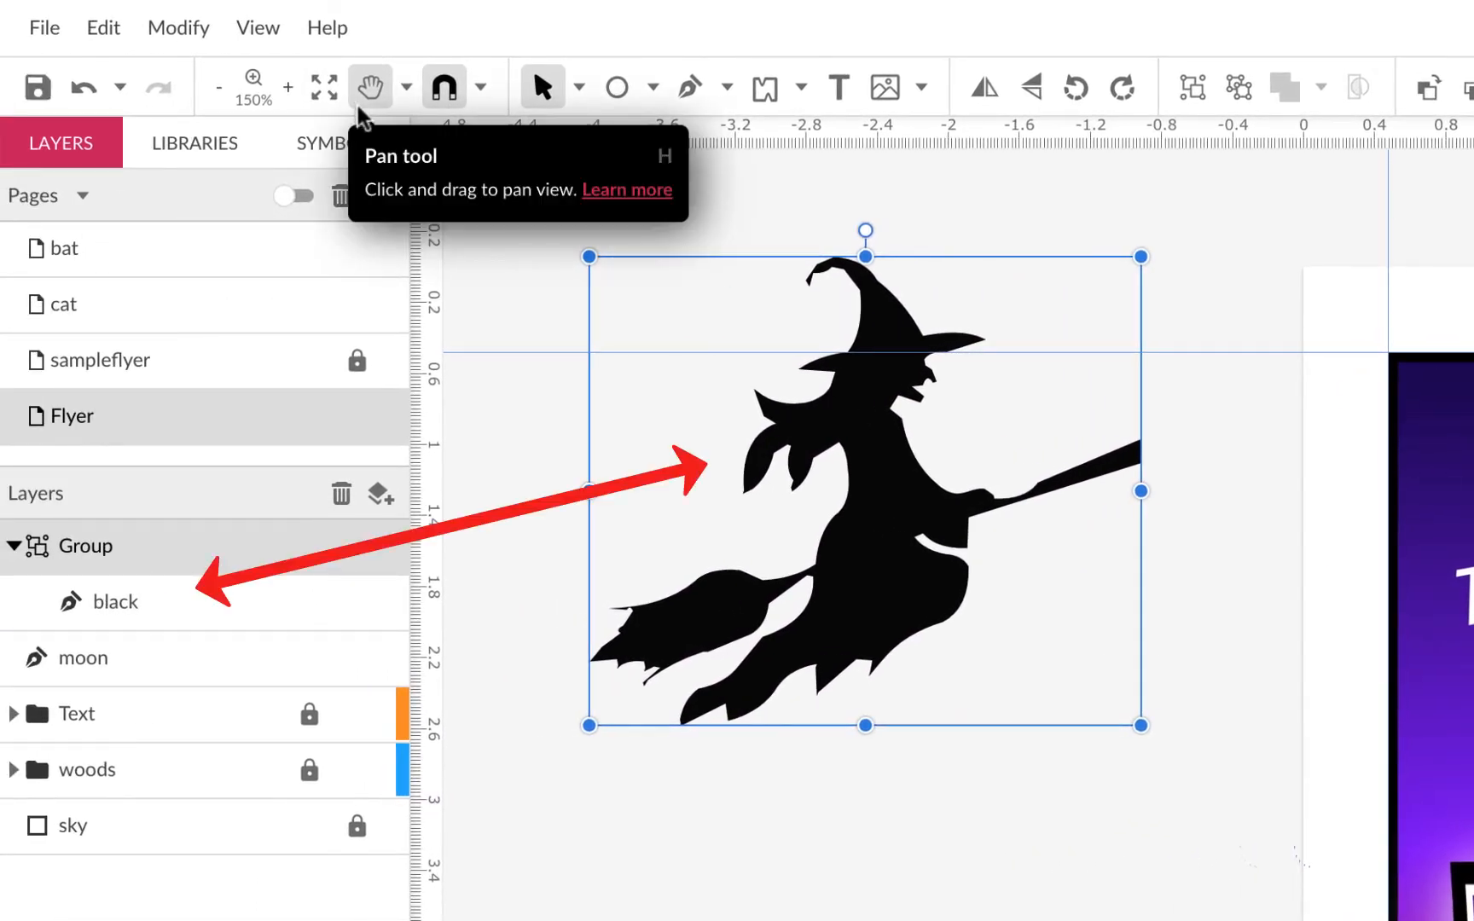
Inspect the witch's vector contour in Outline View and return to the normal view
click(260, 28)
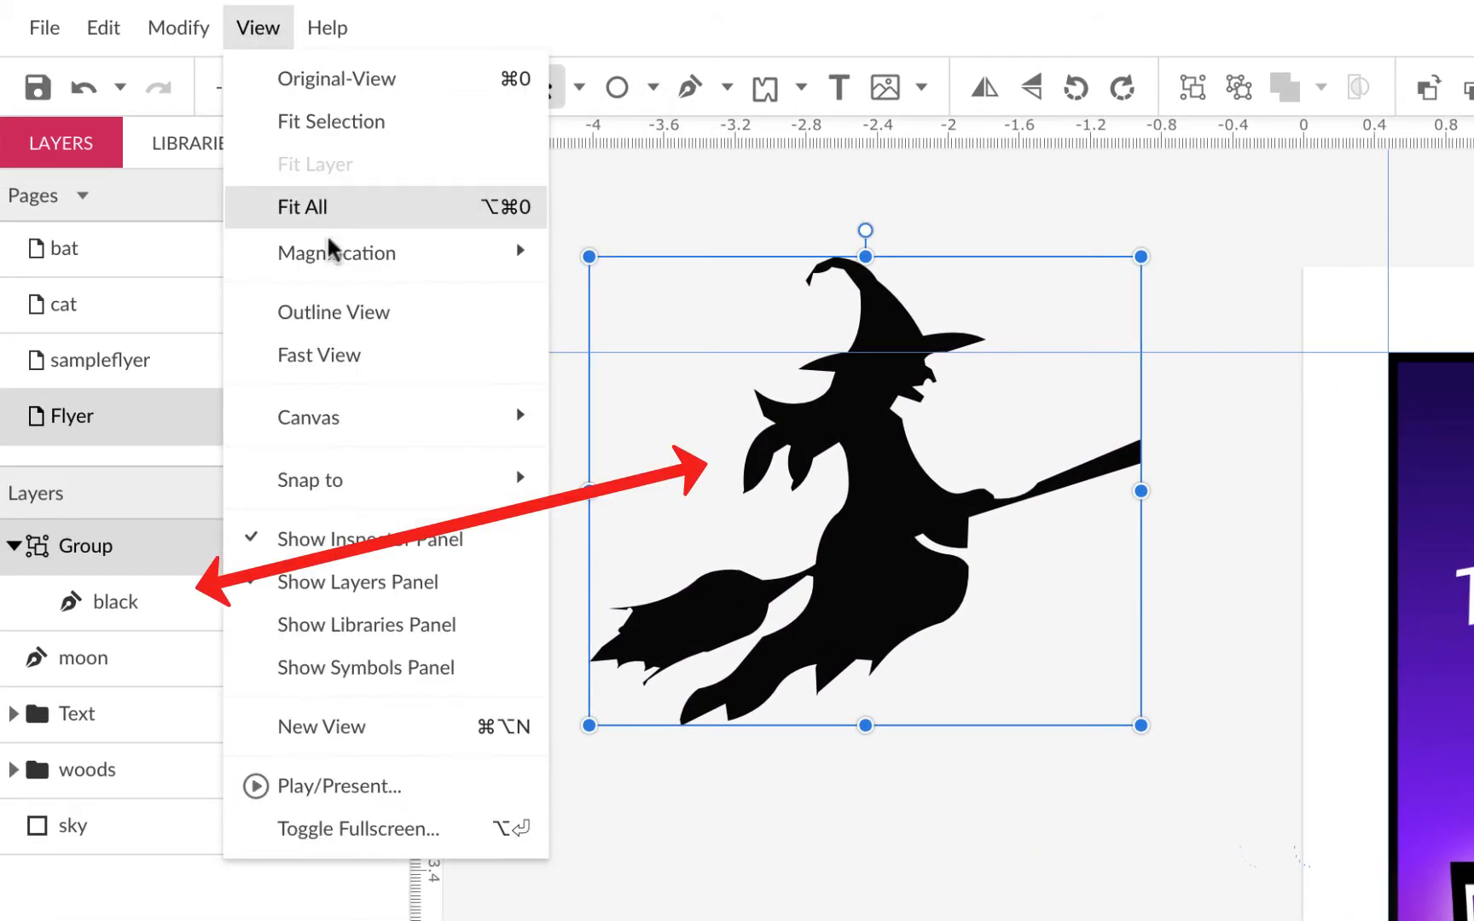
click(335, 327)
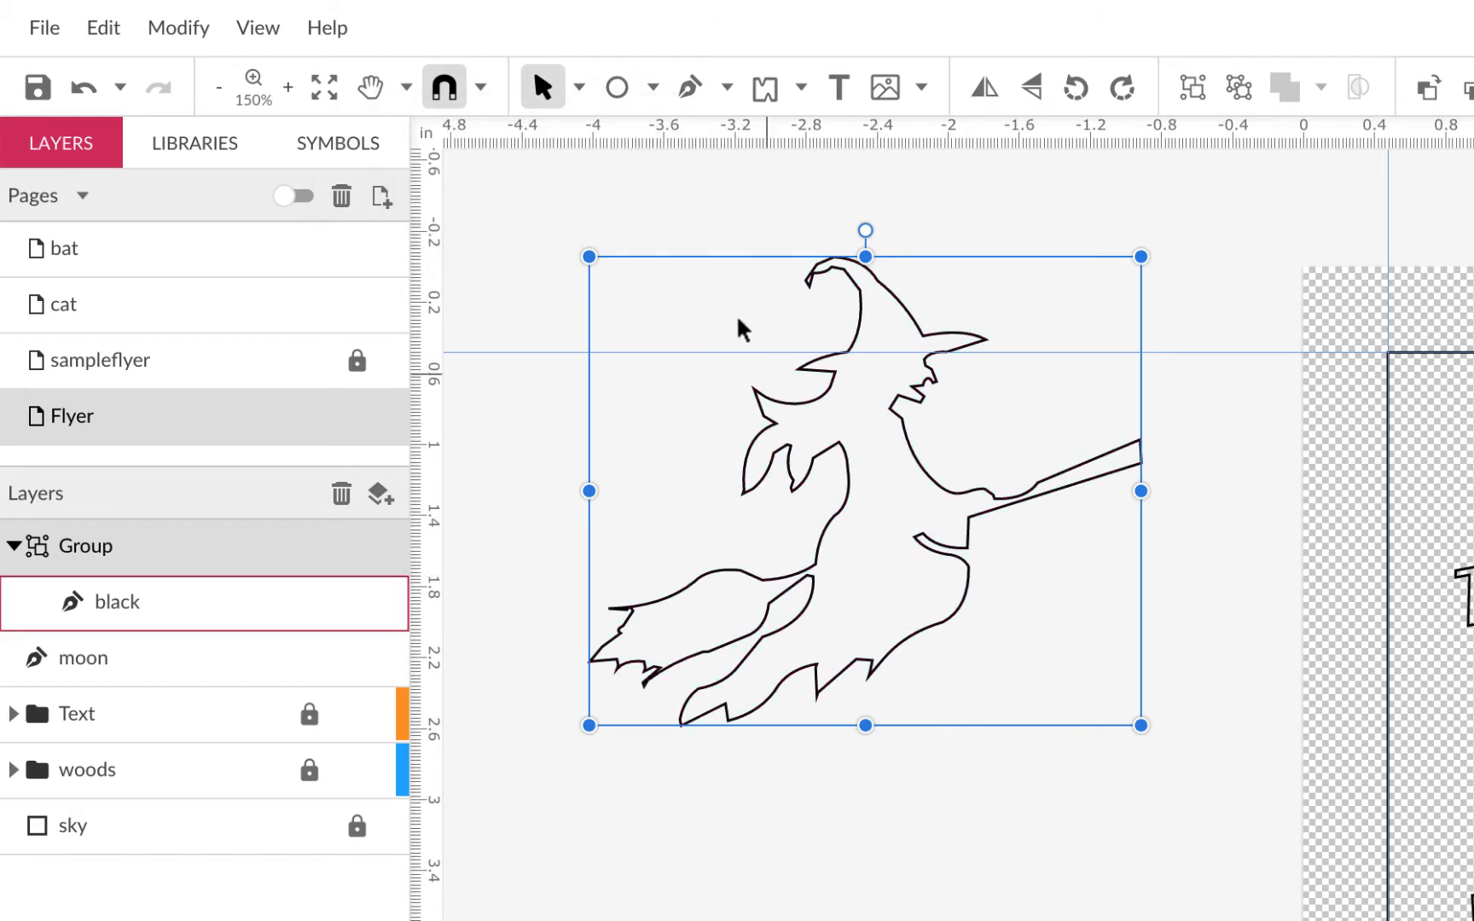
click(258, 27)
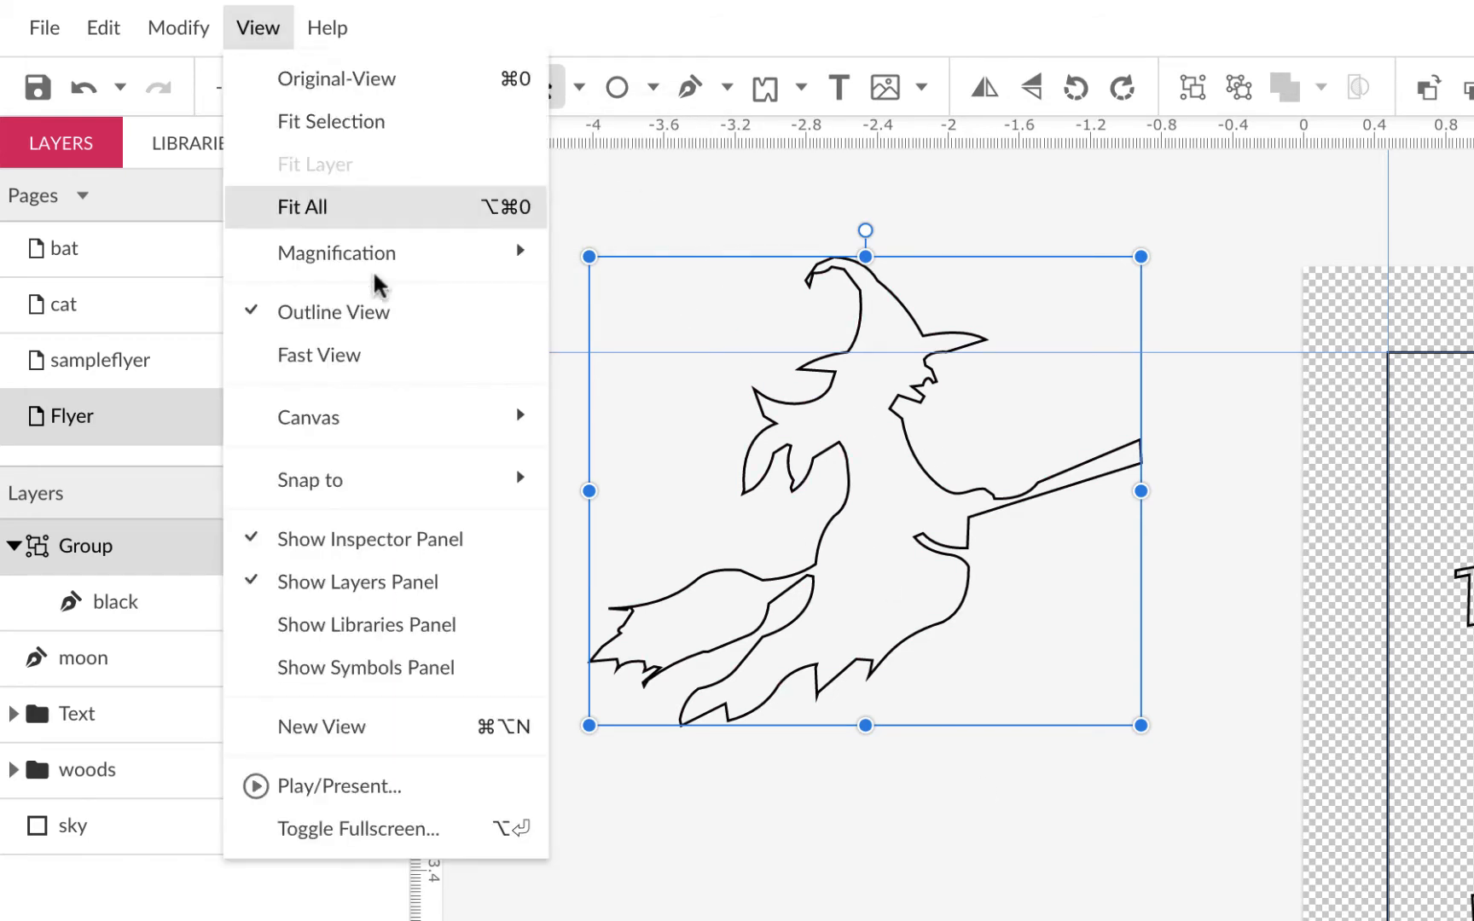
click(381, 316)
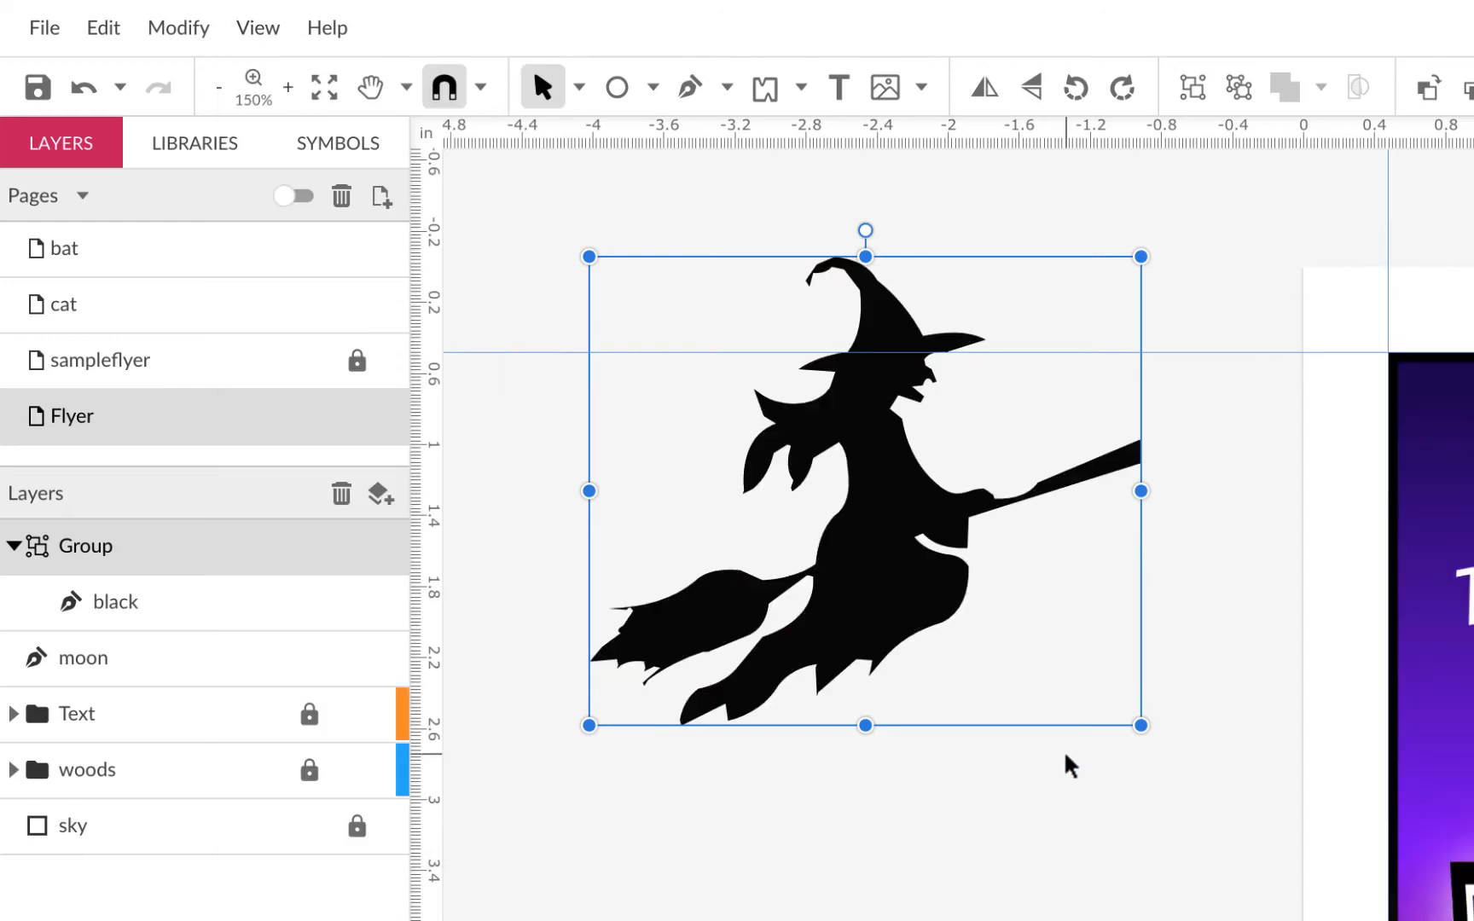
Move the witch group back onto the flyer, over the crescent moon
scroll(1069, 765, down, 2)
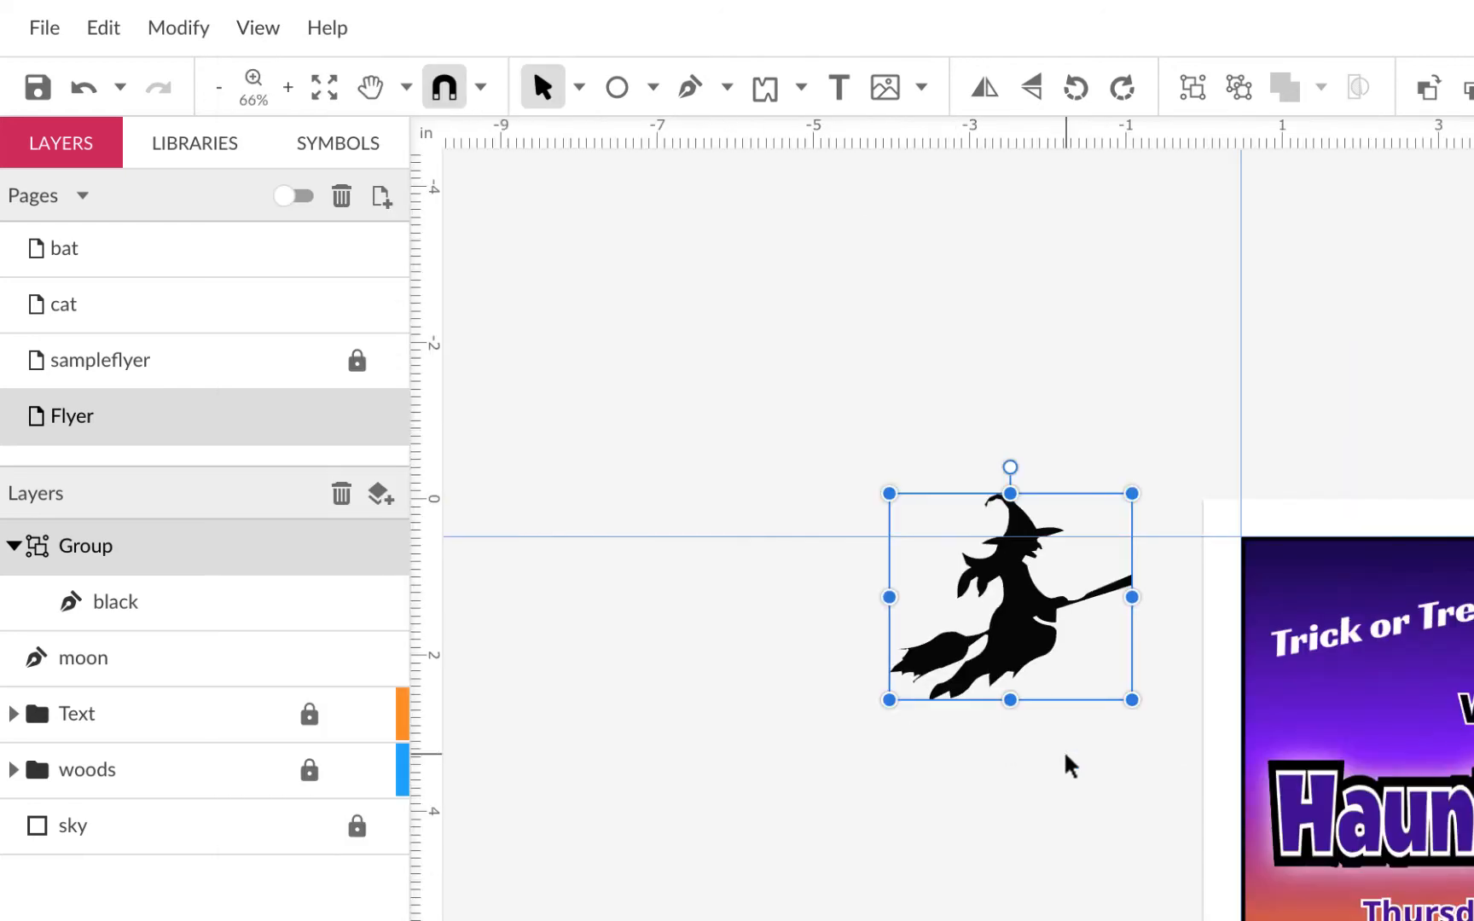
key(h)
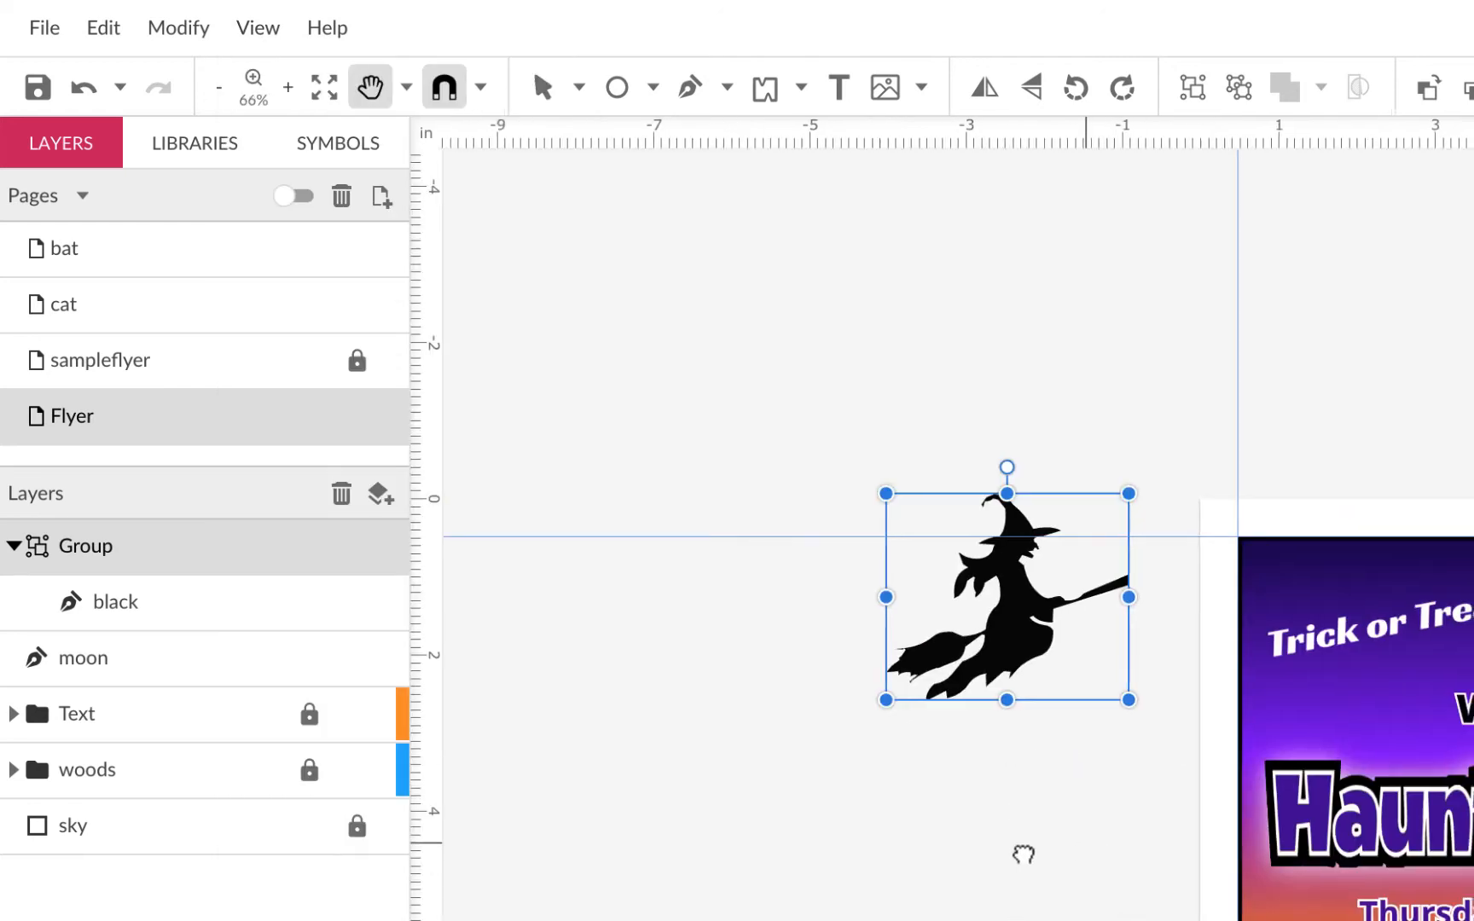
drag(1023, 856, 644, 850)
key(v)
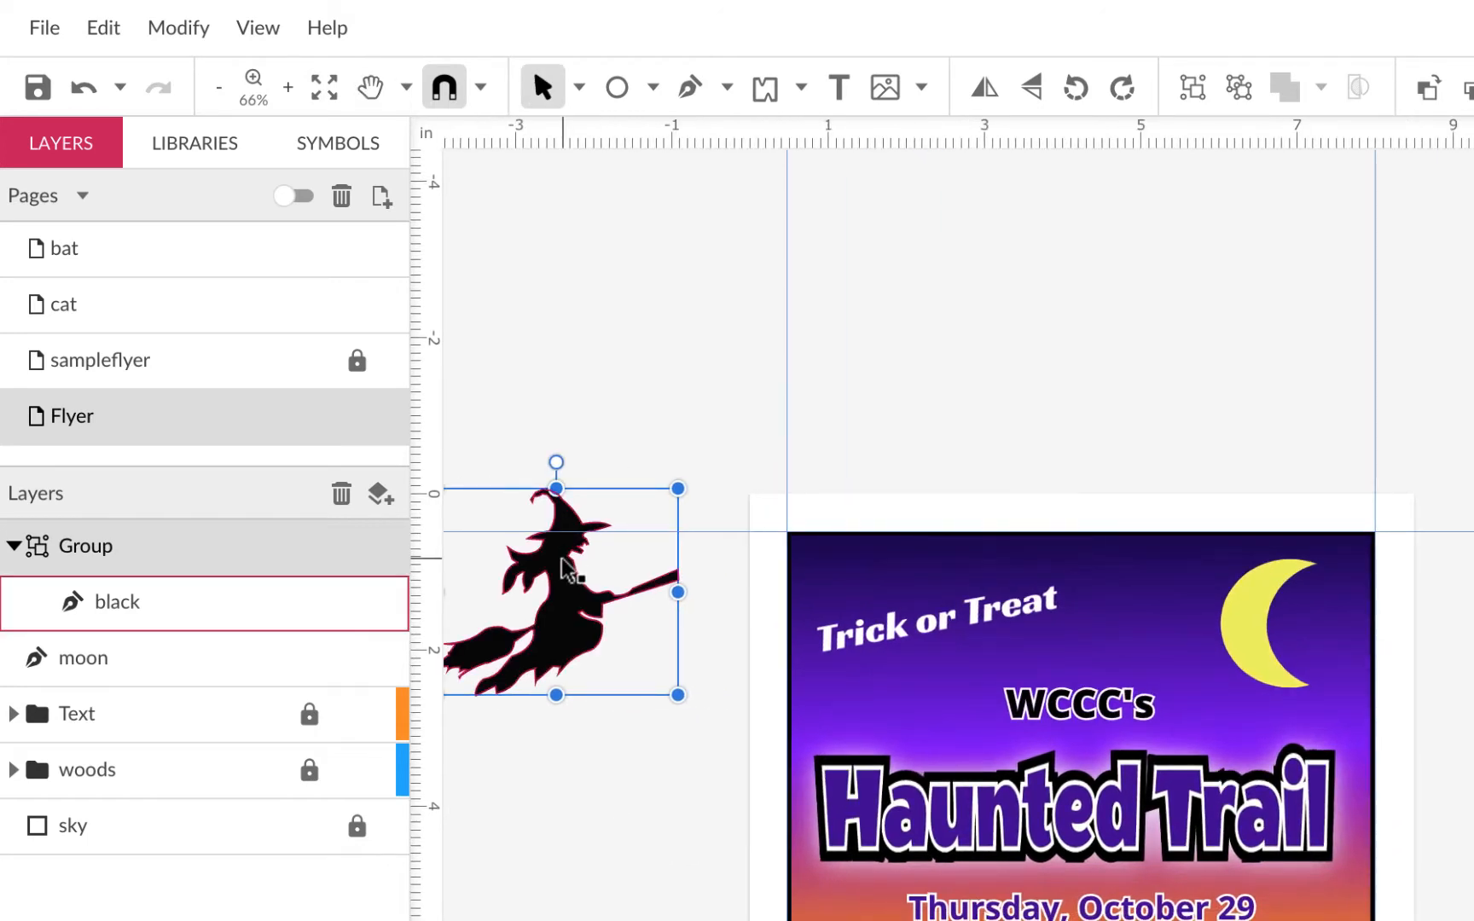
drag(563, 566, 1275, 625)
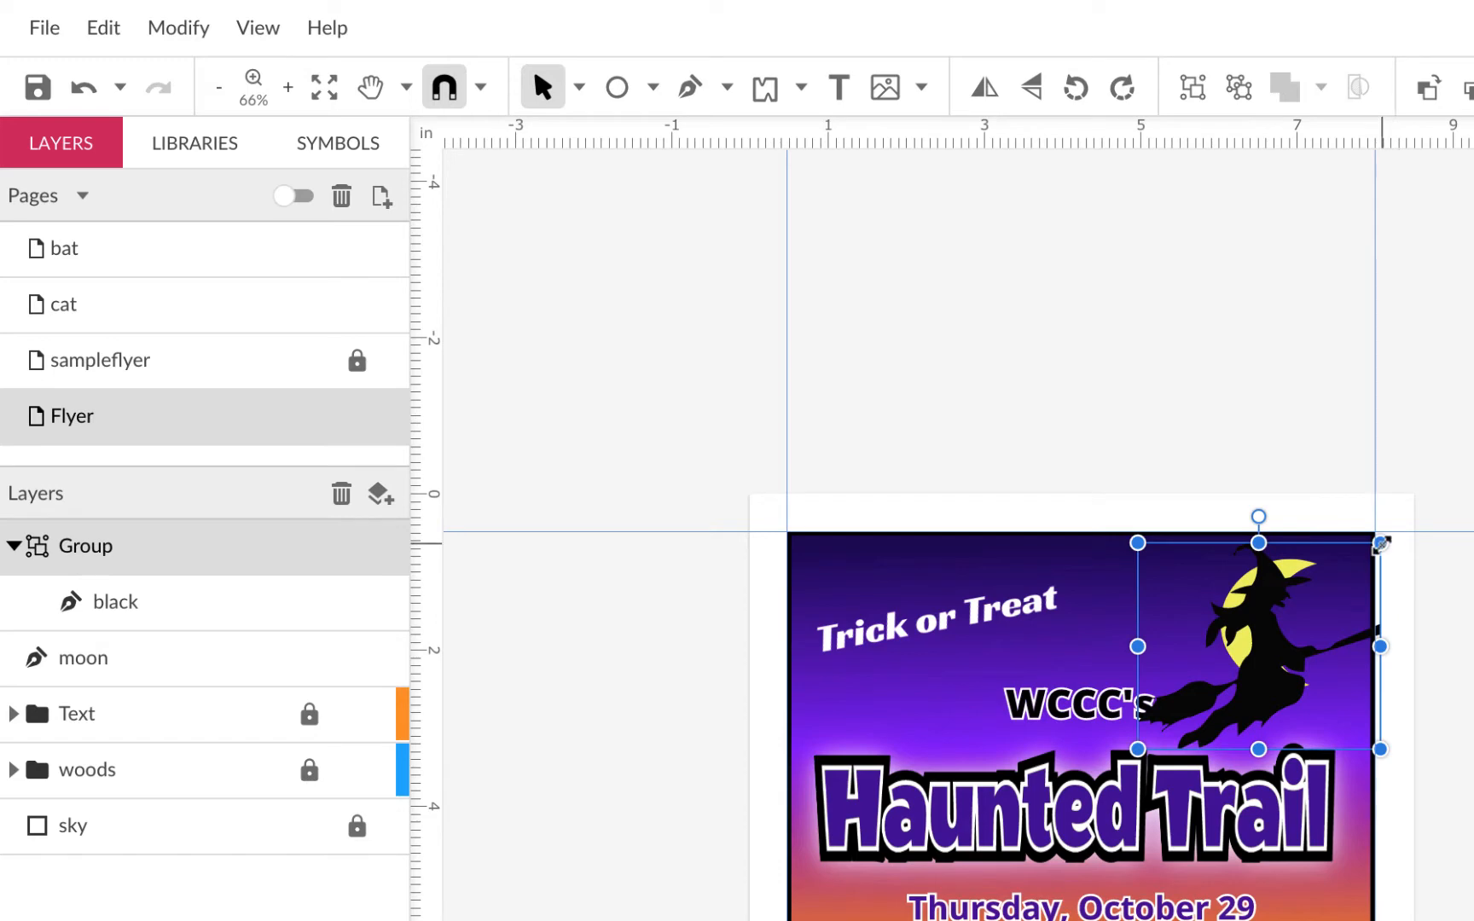
Scale the witch down considerably and place it across the left side of the crescent moon
drag(1381, 544, 1297, 614)
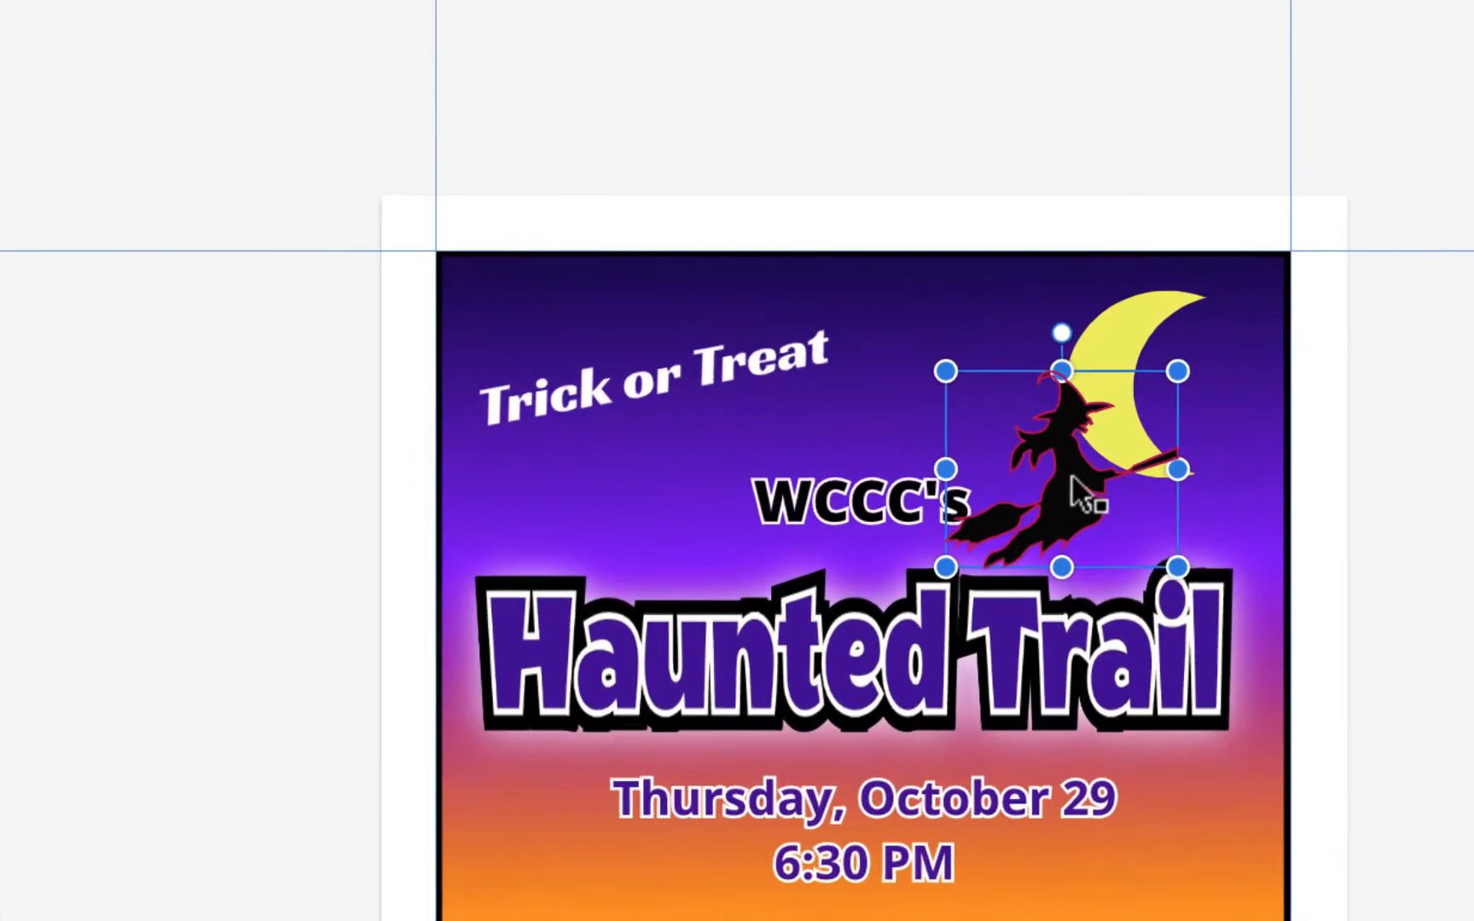
drag(1077, 493, 1120, 370)
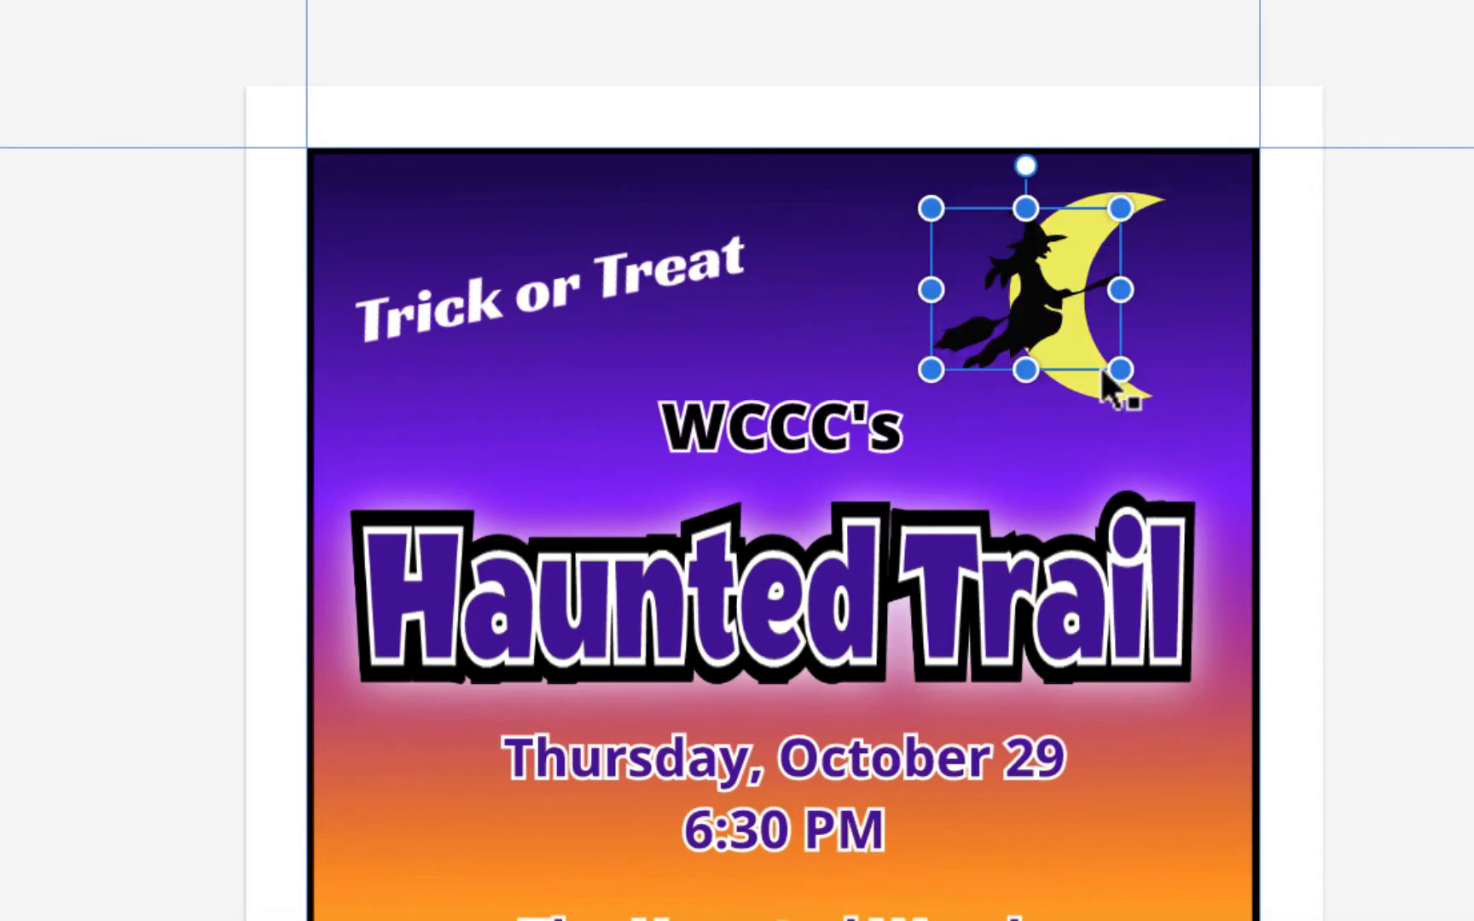
drag(1043, 315, 1086, 329)
click(1292, 275)
click(1365, 295)
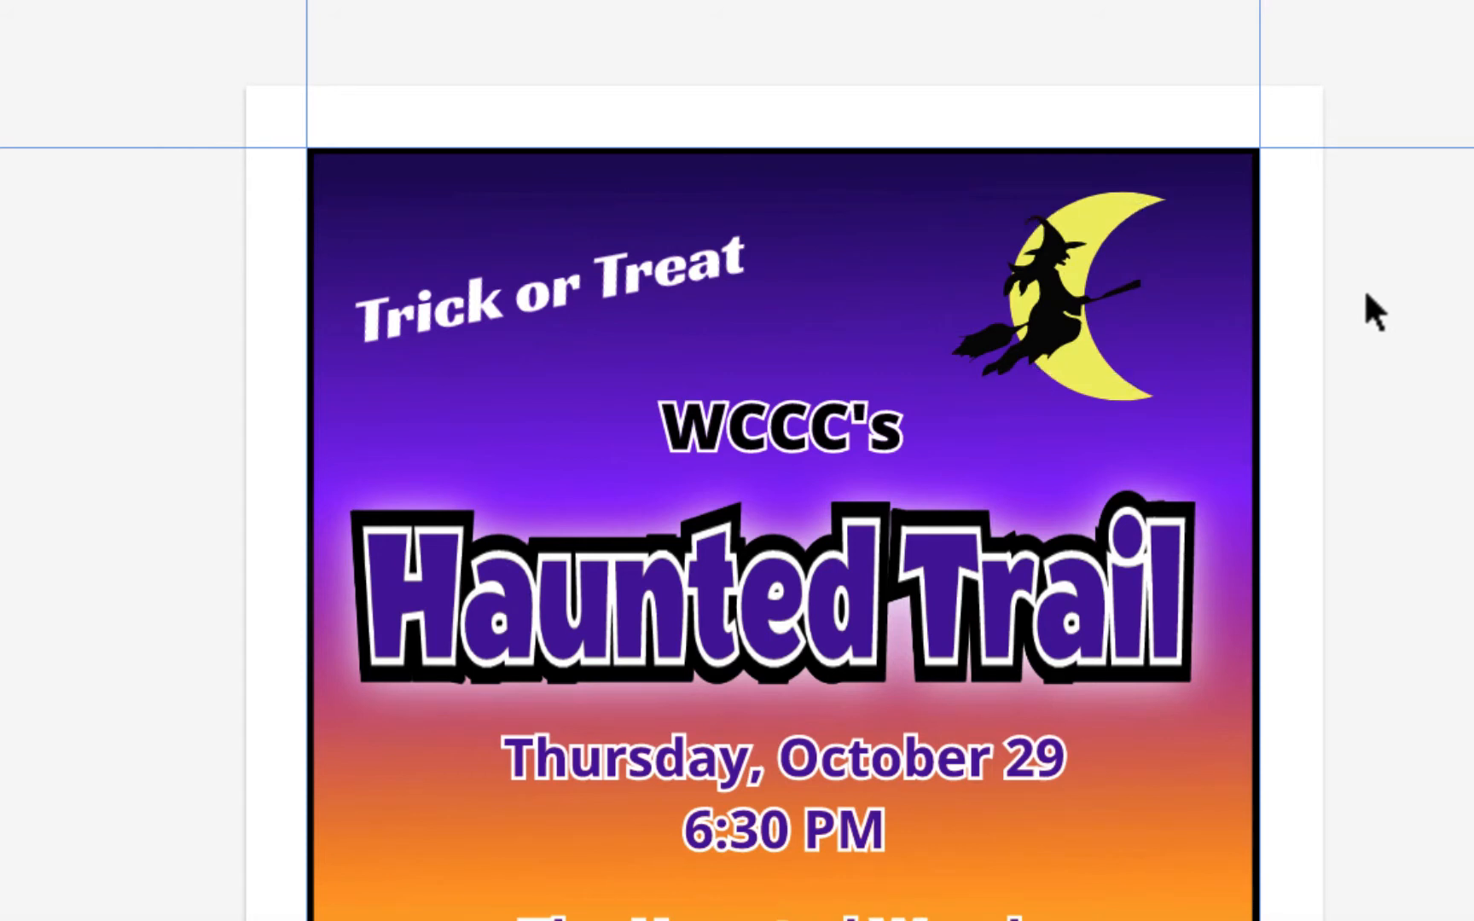
Shrink the witch slightly more and shift it a little left so its broom tail extends past the moon's outer edge
click(1022, 337)
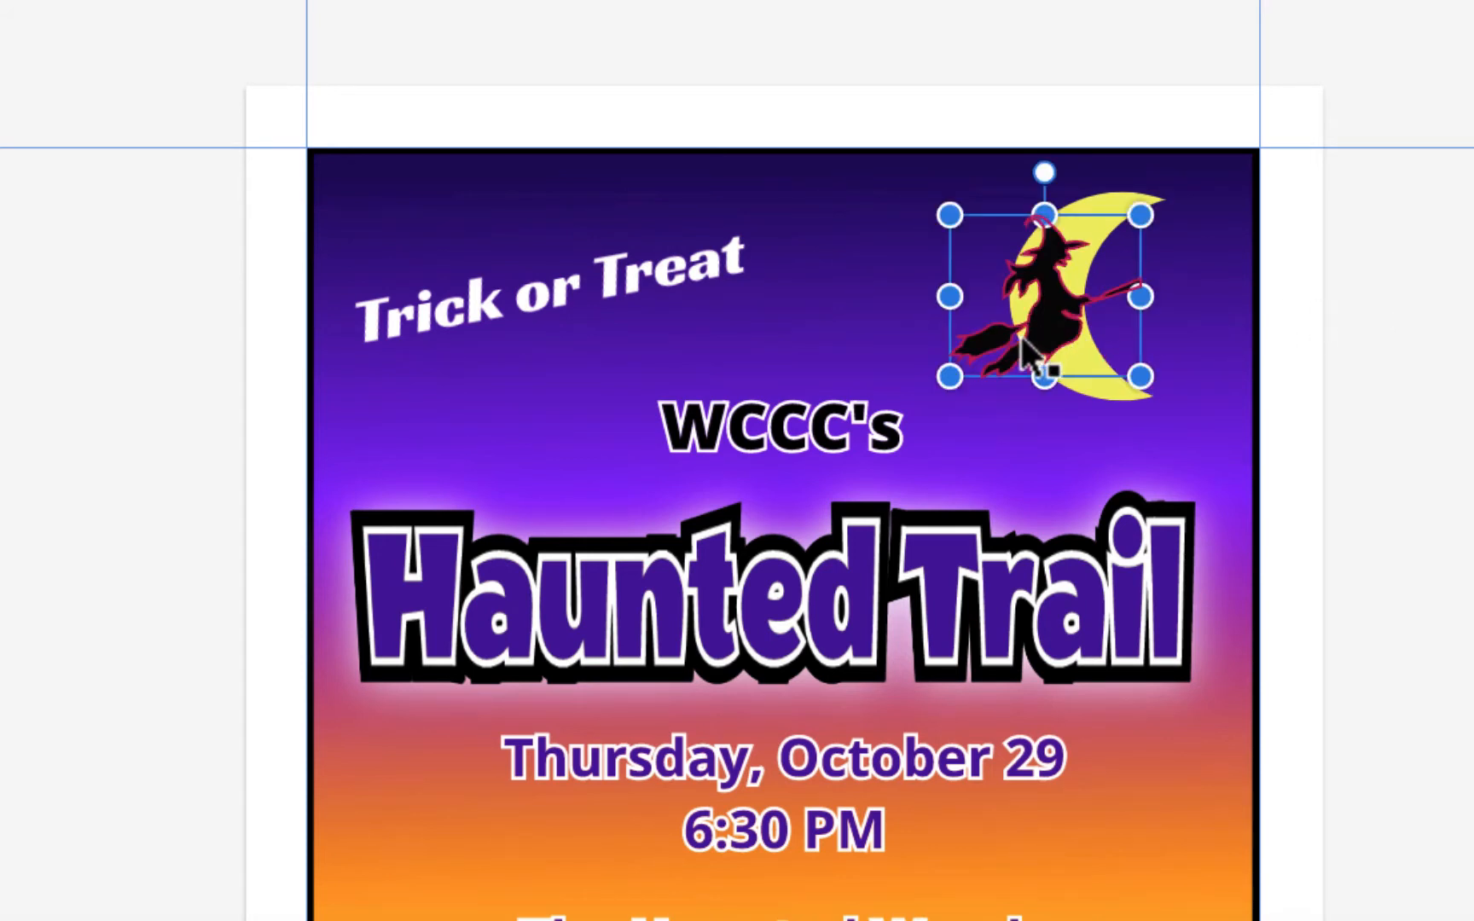
drag(949, 376, 985, 346)
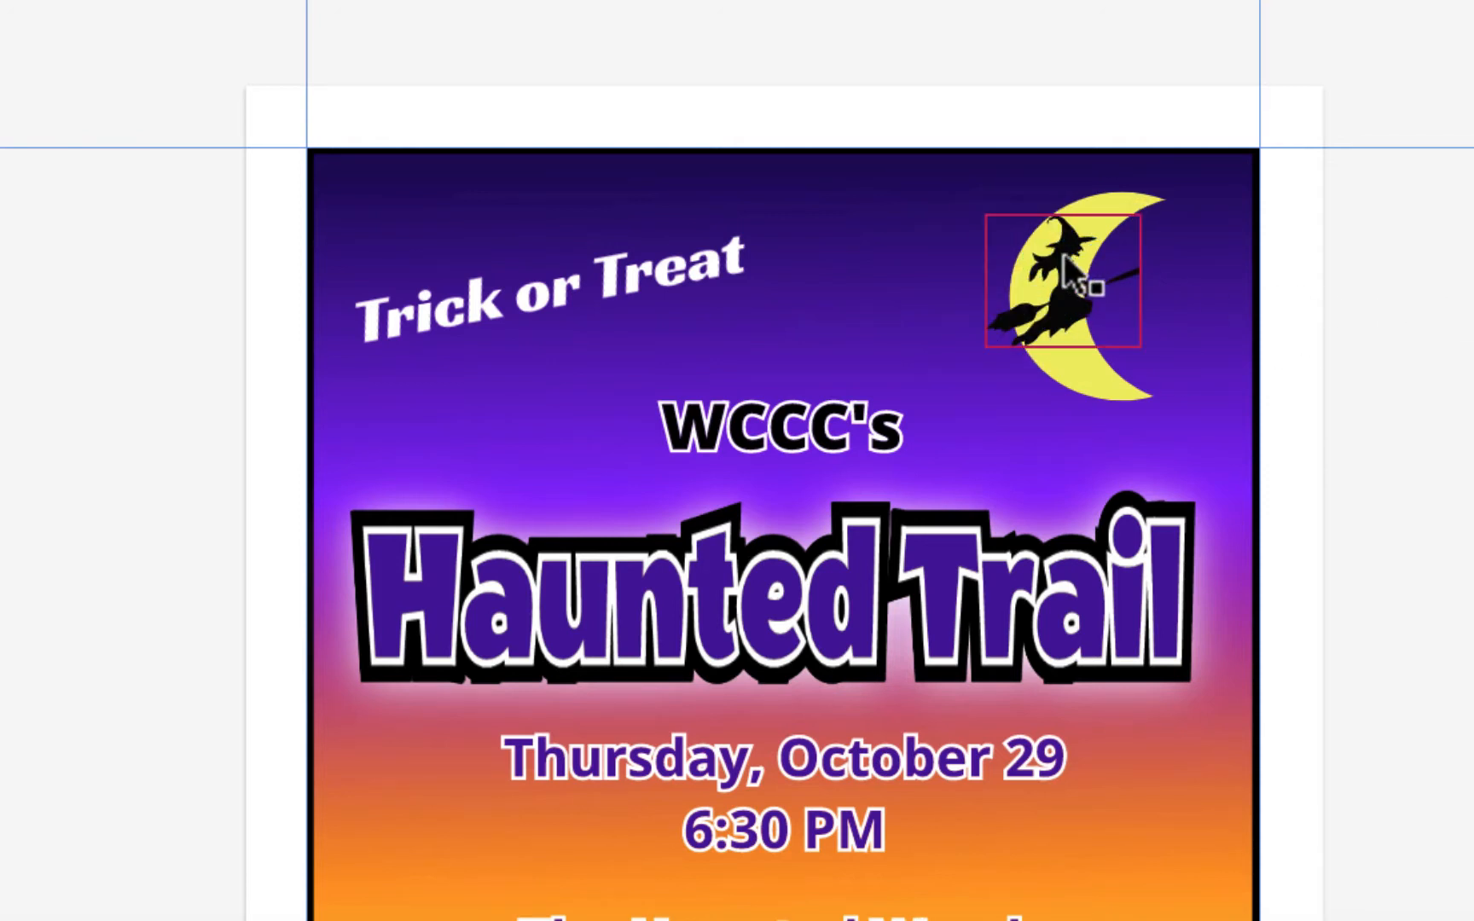
drag(1085, 246, 1067, 248)
click(1289, 261)
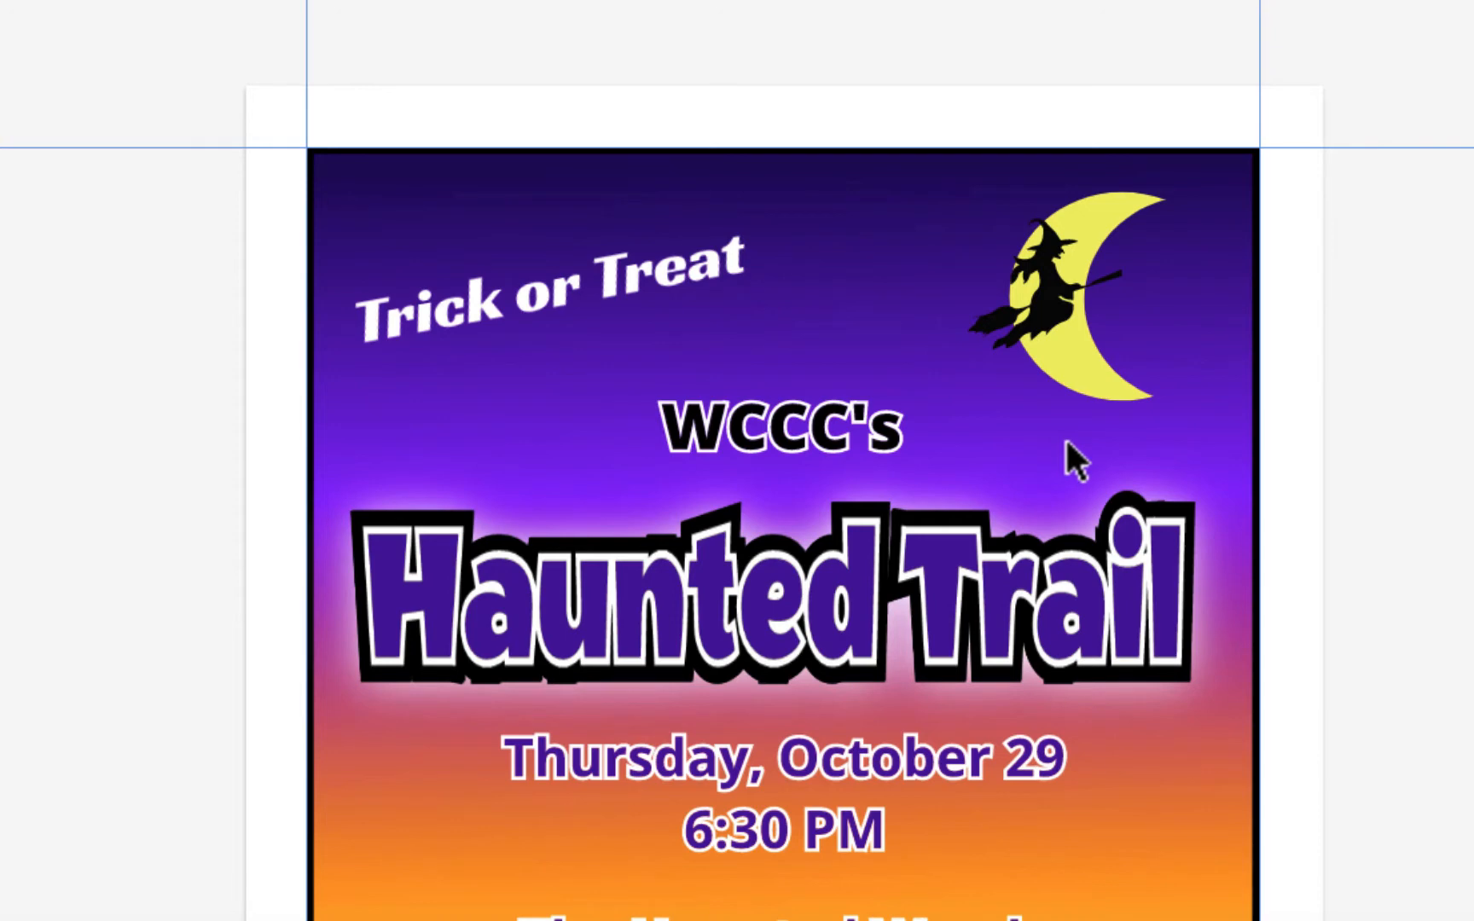
Copy the black bat from the bat page and paste it onto the Flyer page
scroll(1366, 314, down, 5)
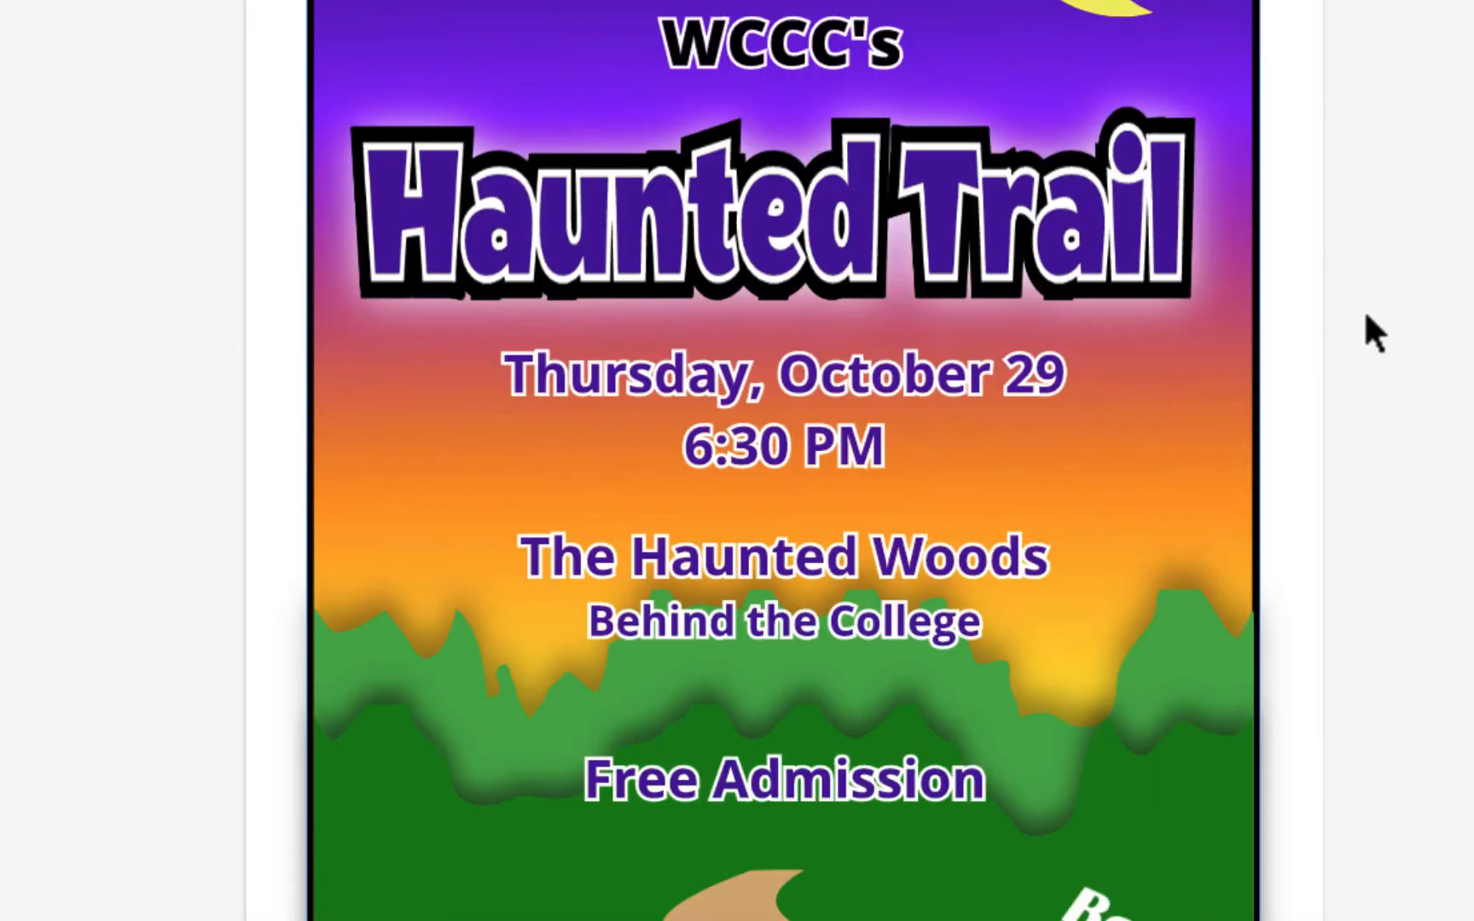
scroll(1364, 316, down, 2)
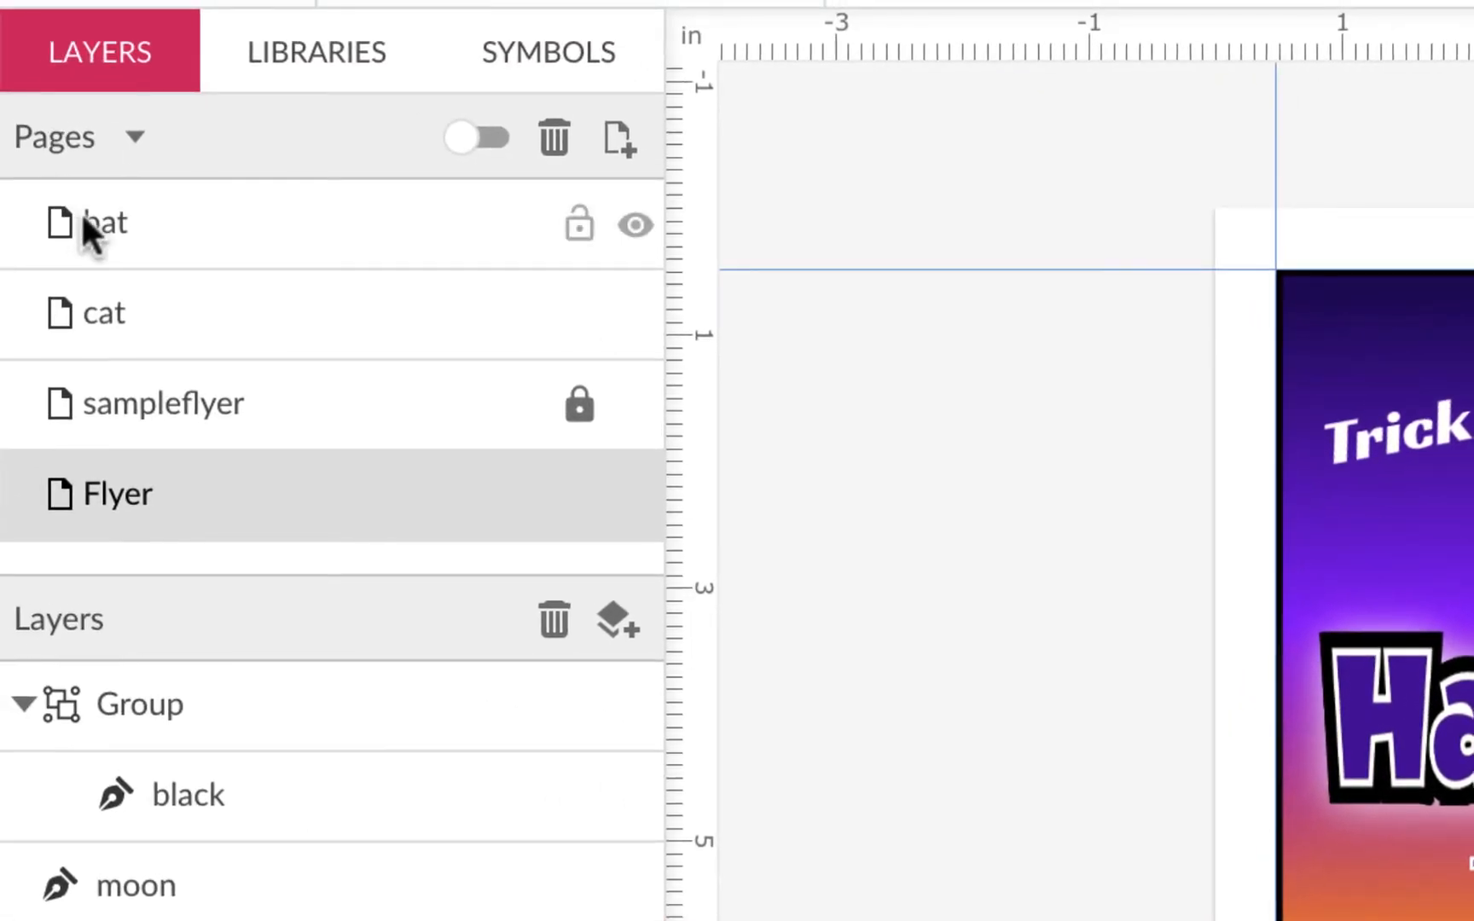
click(84, 218)
click(1057, 695)
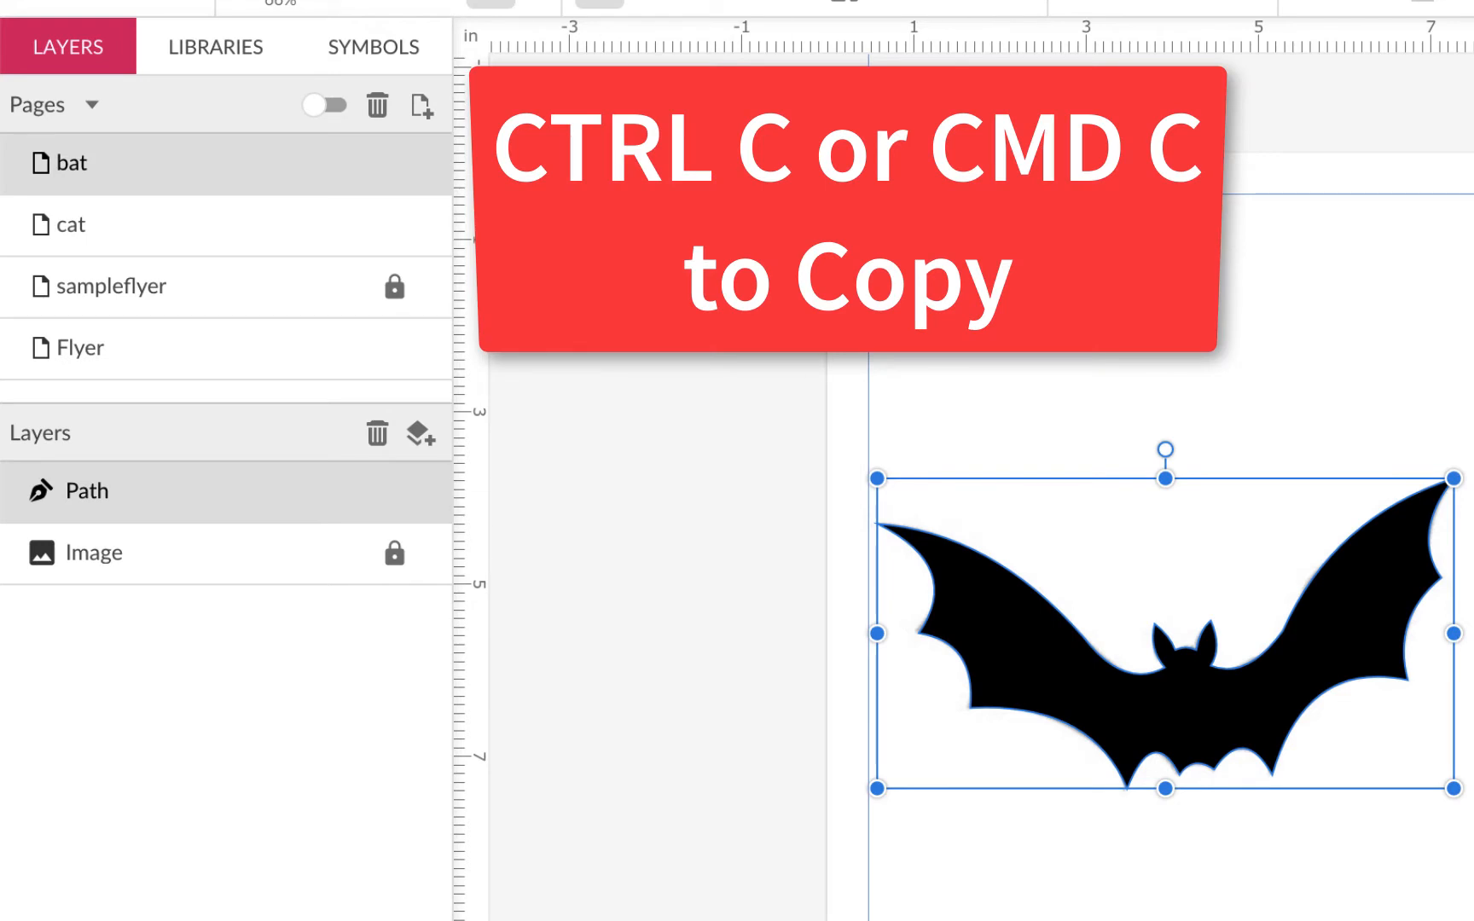
click(208, 346)
key(ctrl+v)
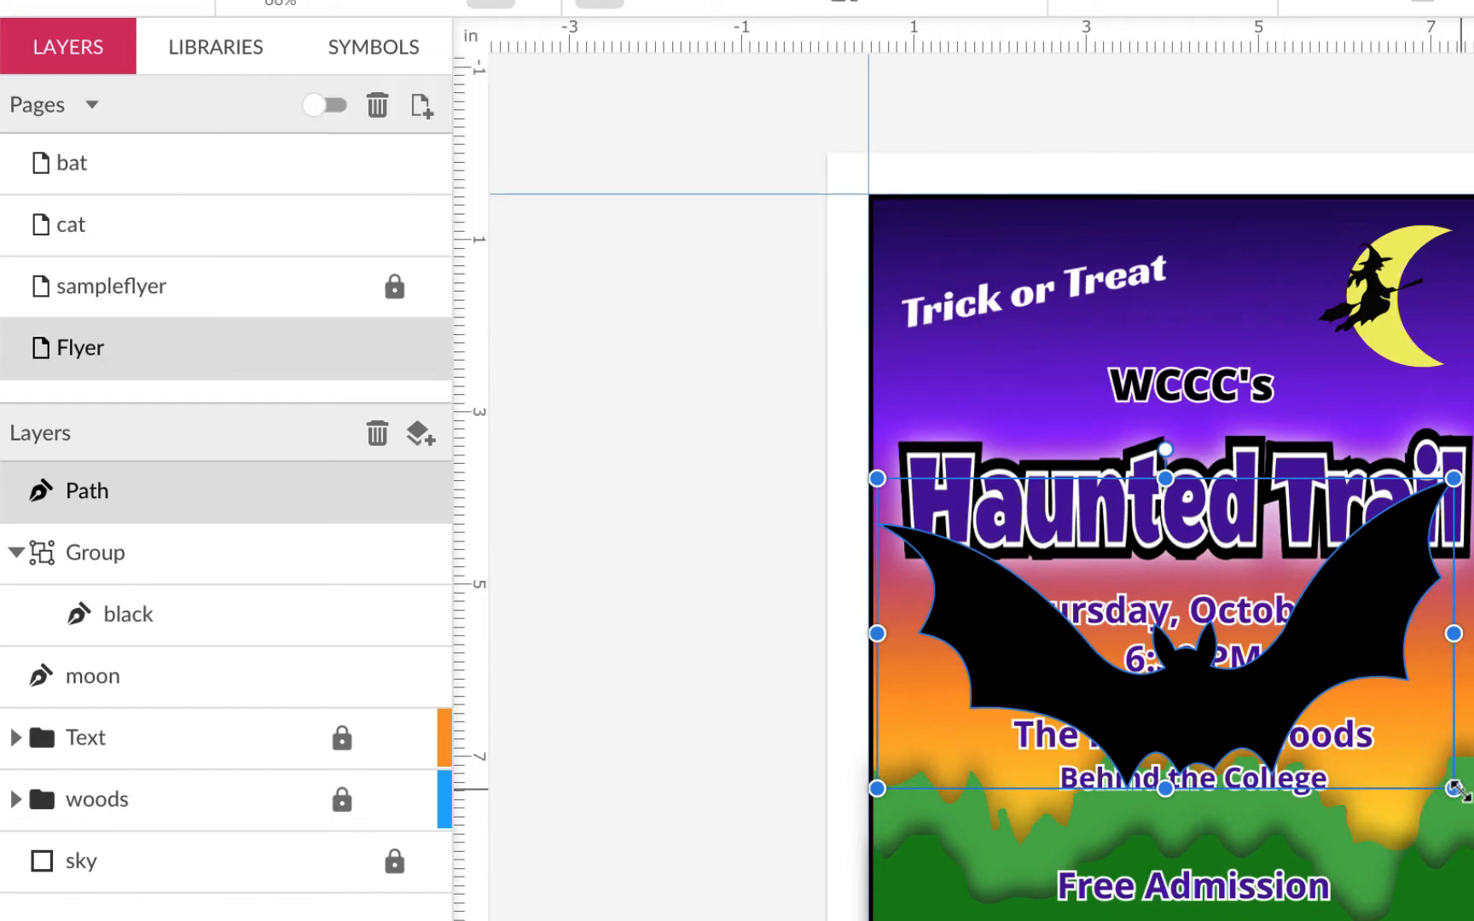
Scale the pasted bat down proportionally until it spans only the first few letters of Haunted
drag(1458, 791, 1123, 549)
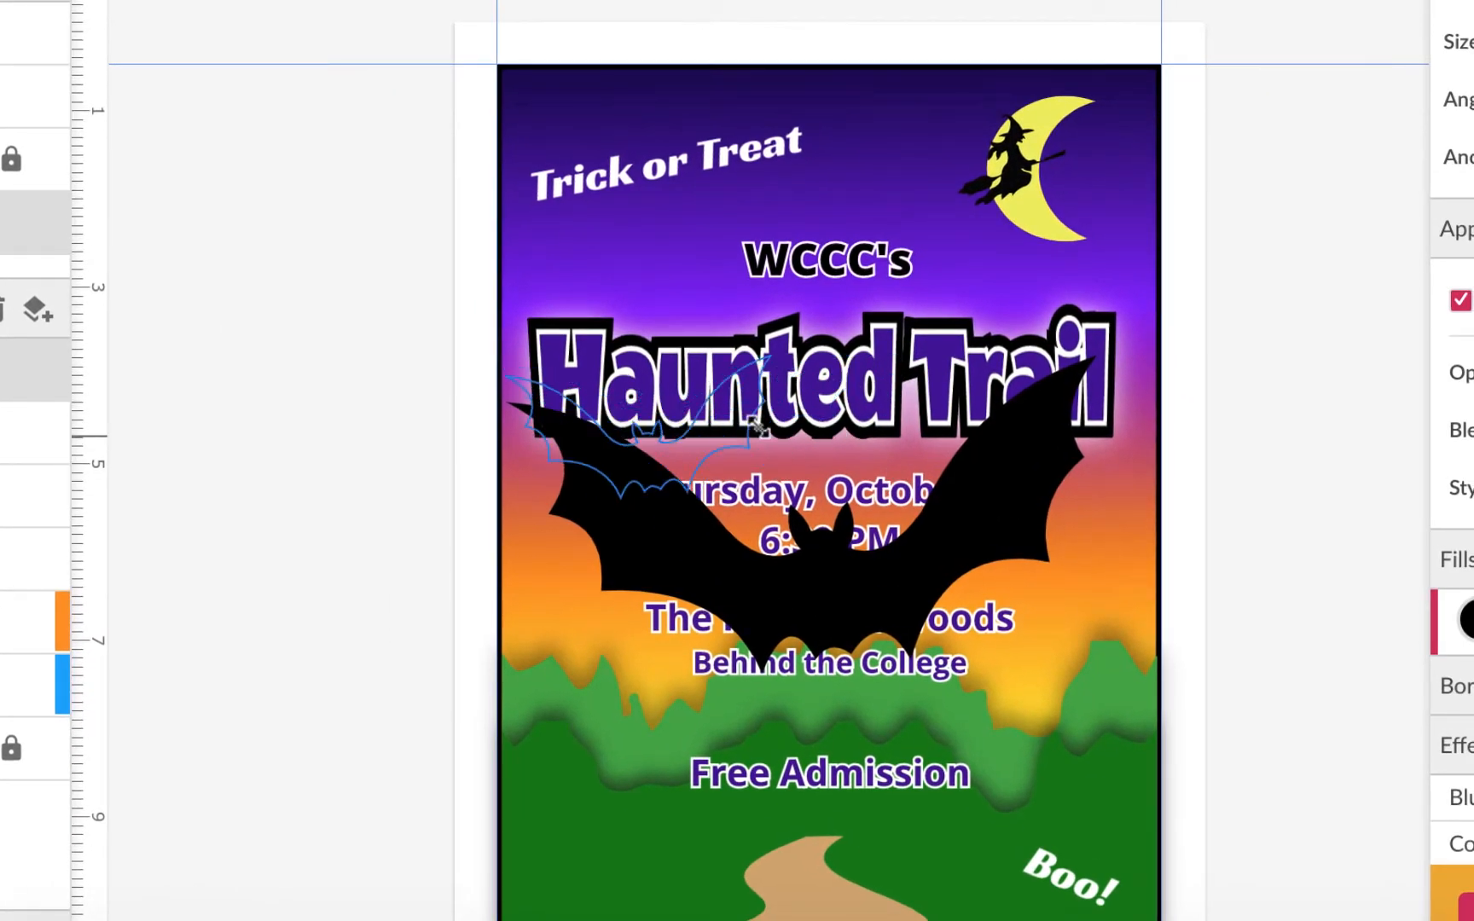
drag(757, 424, 705, 405)
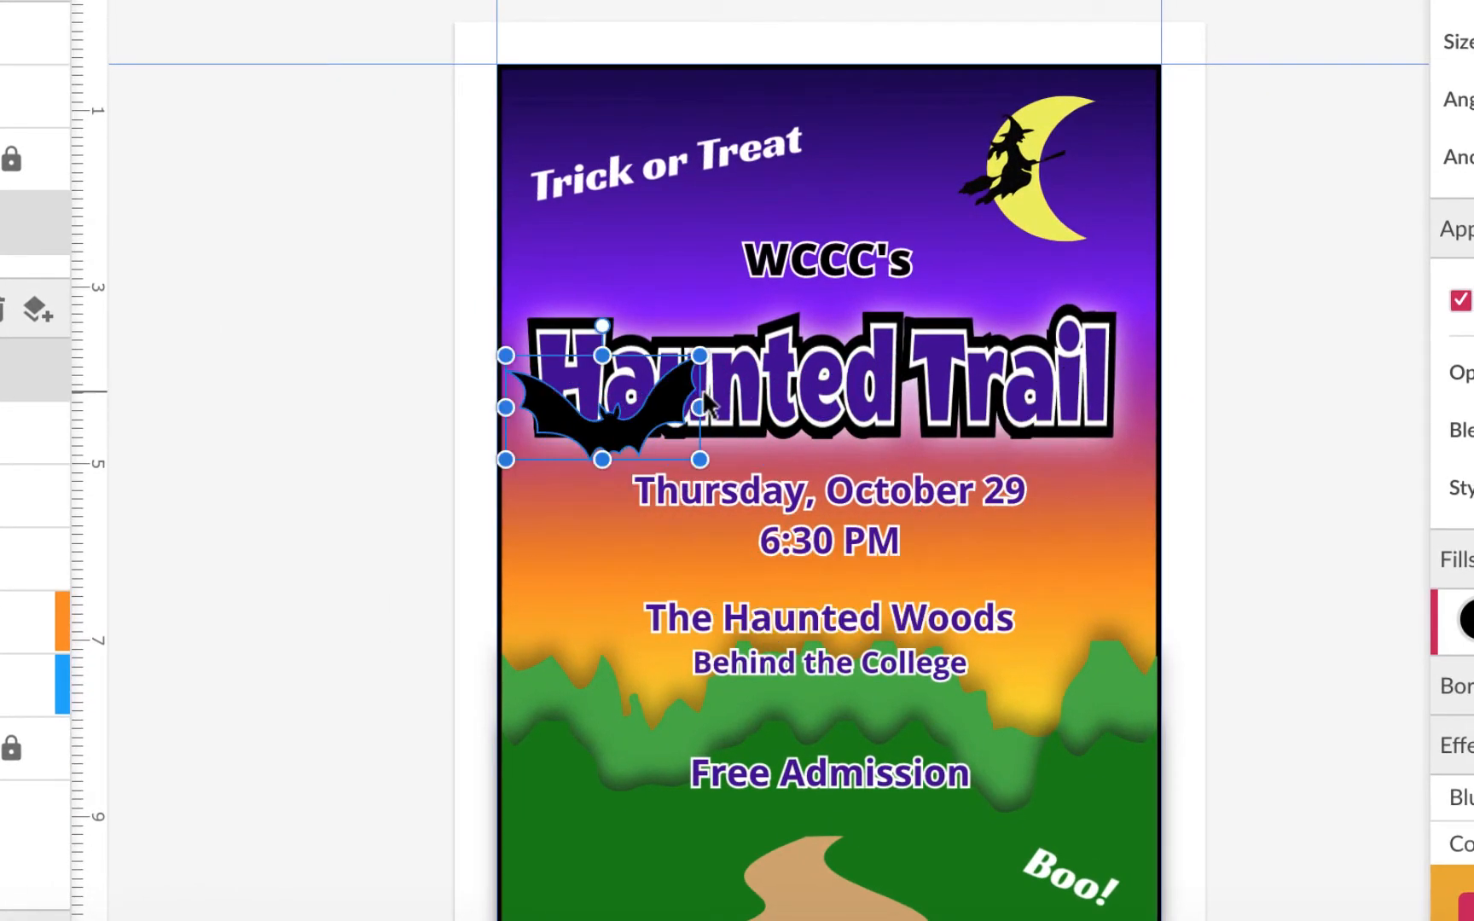
scroll(704, 405, up, 5)
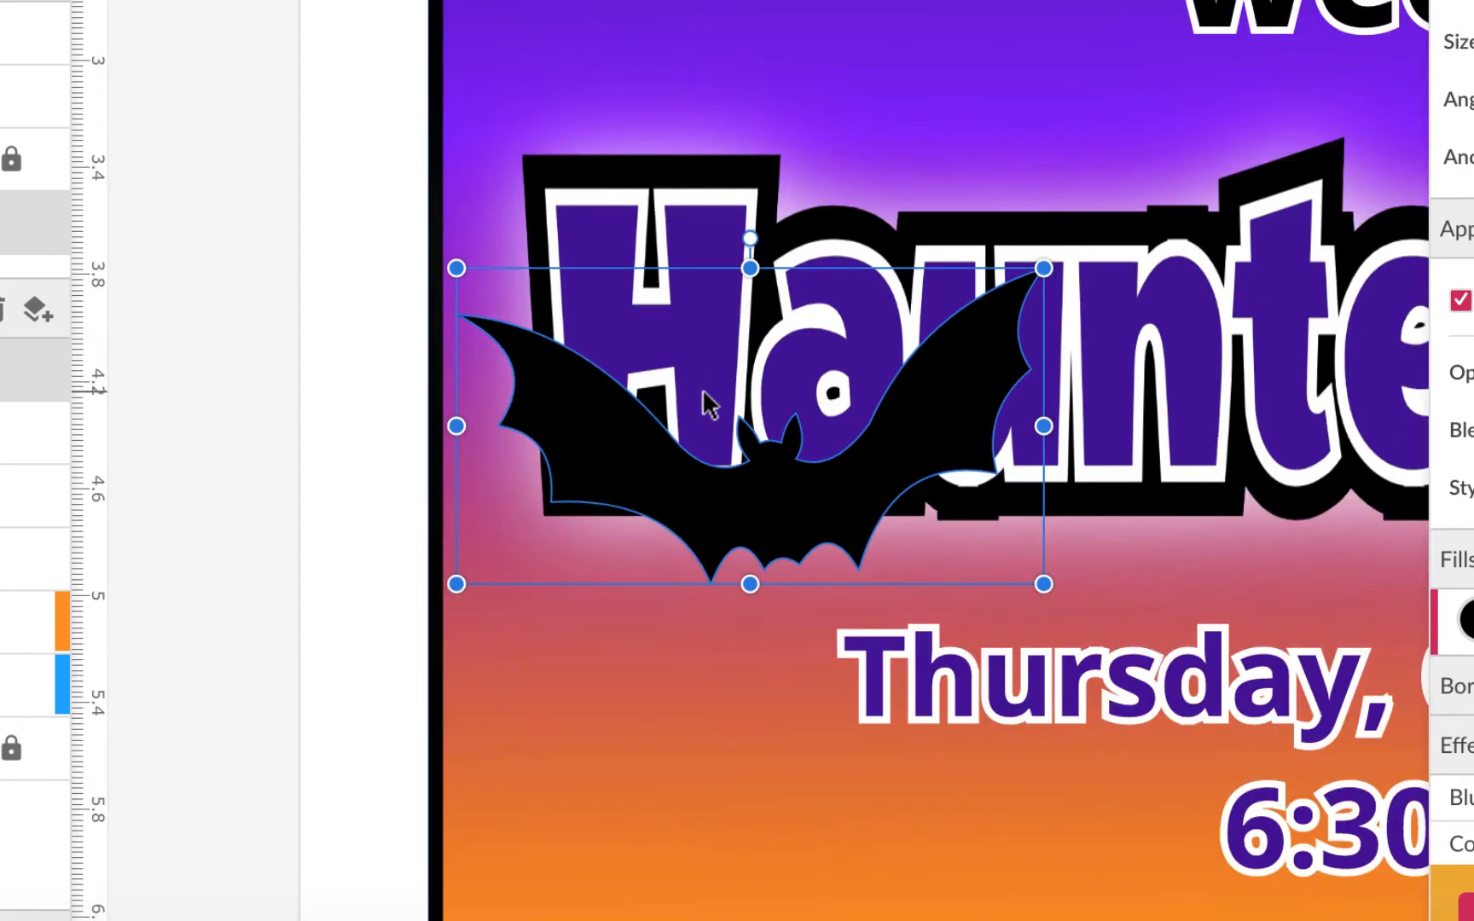
Place the bat just above the H of Haunted, shrink it to about 1.64 in wide and tilt it 12.7°
drag(856, 482, 892, 104)
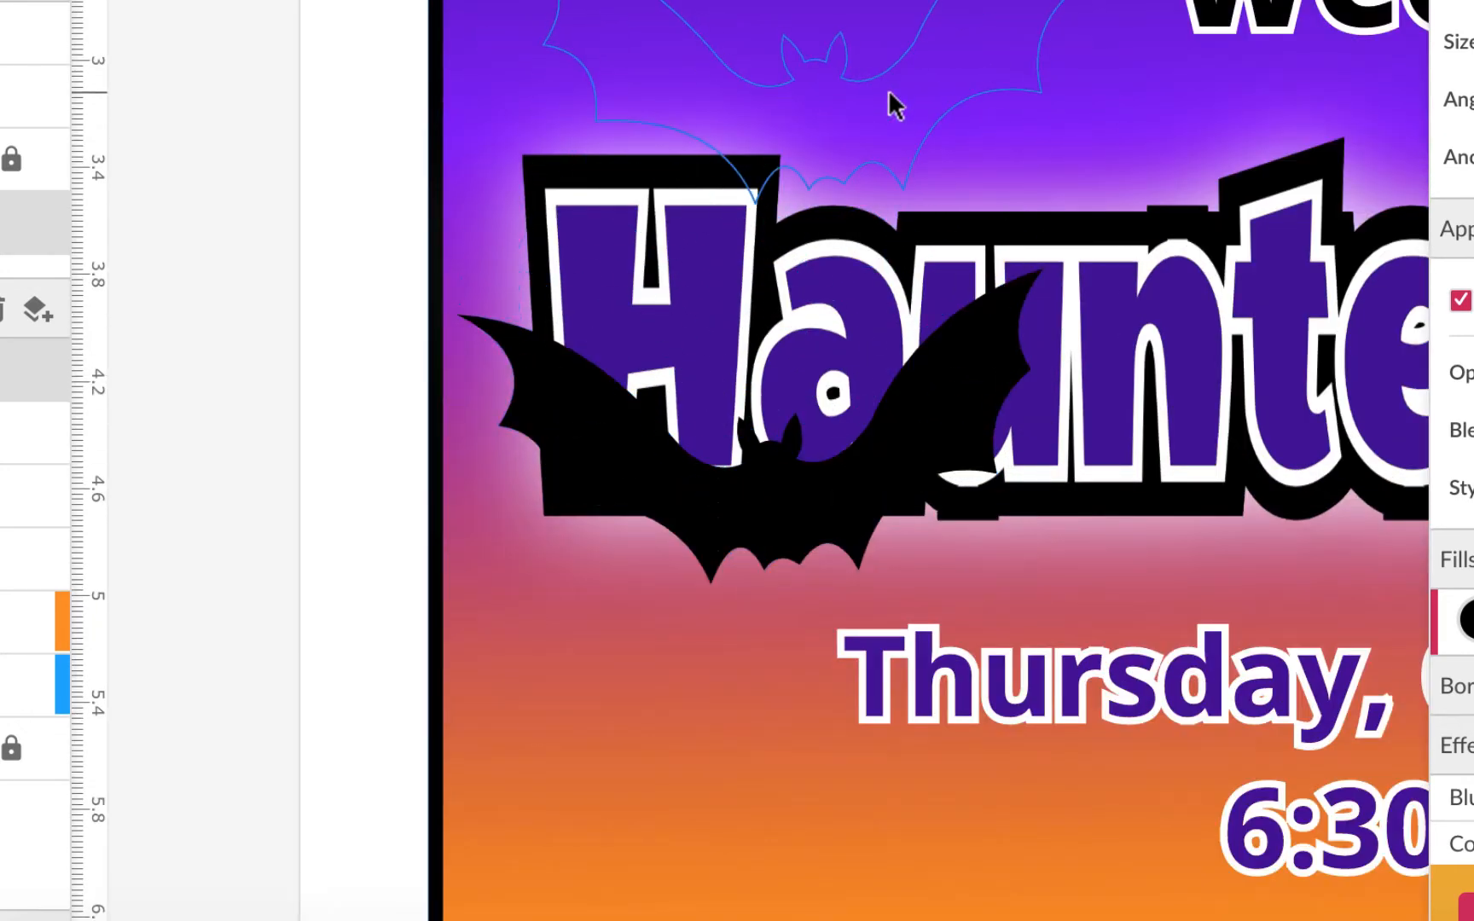
drag(1095, 147, 948, 90)
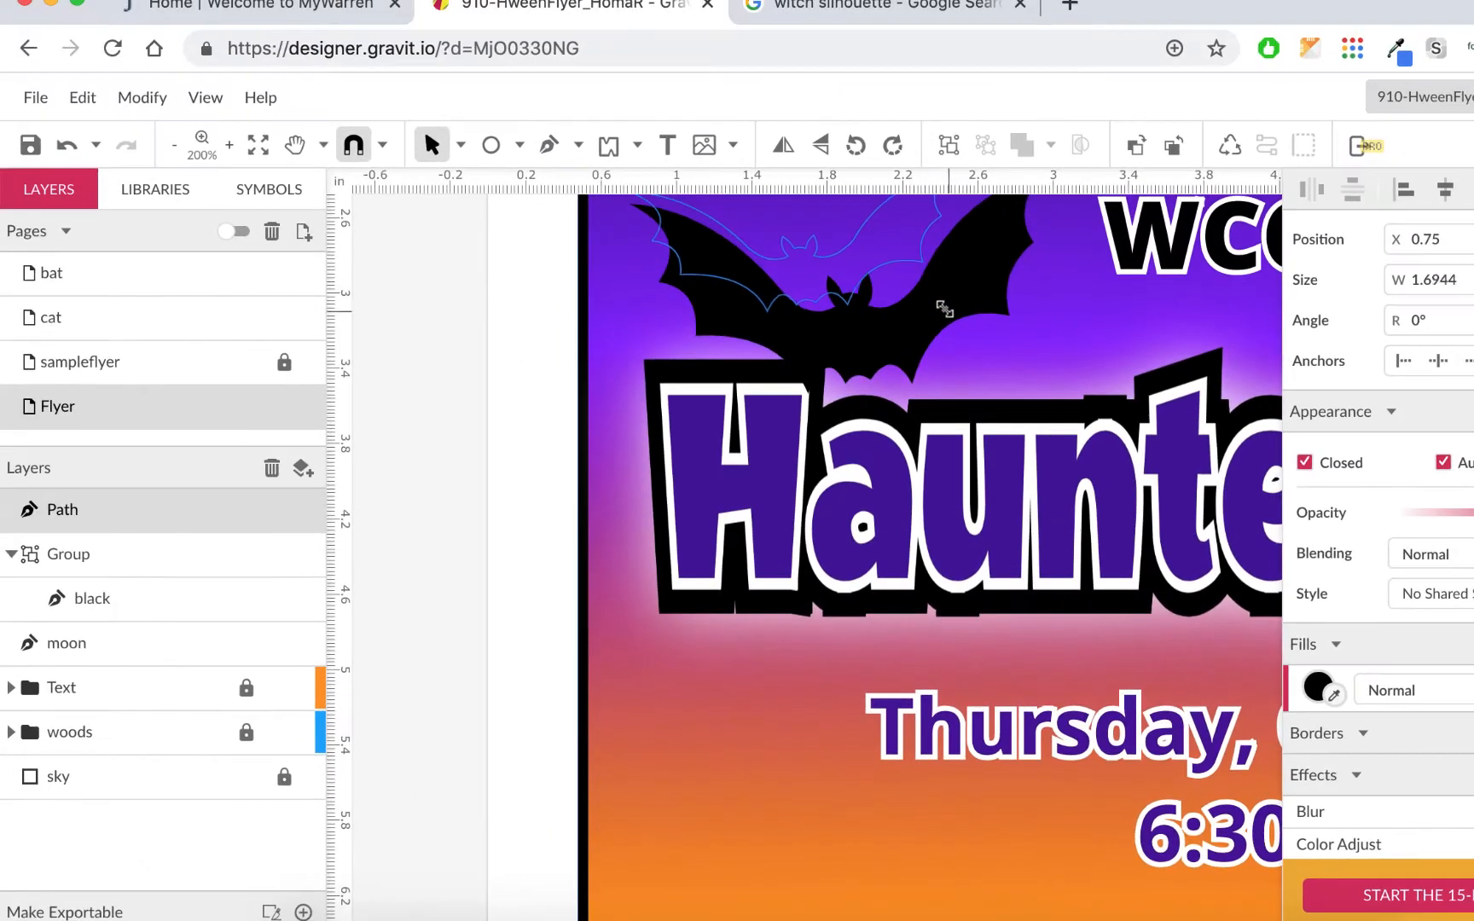
drag(945, 309, 932, 302)
drag(848, 271, 858, 343)
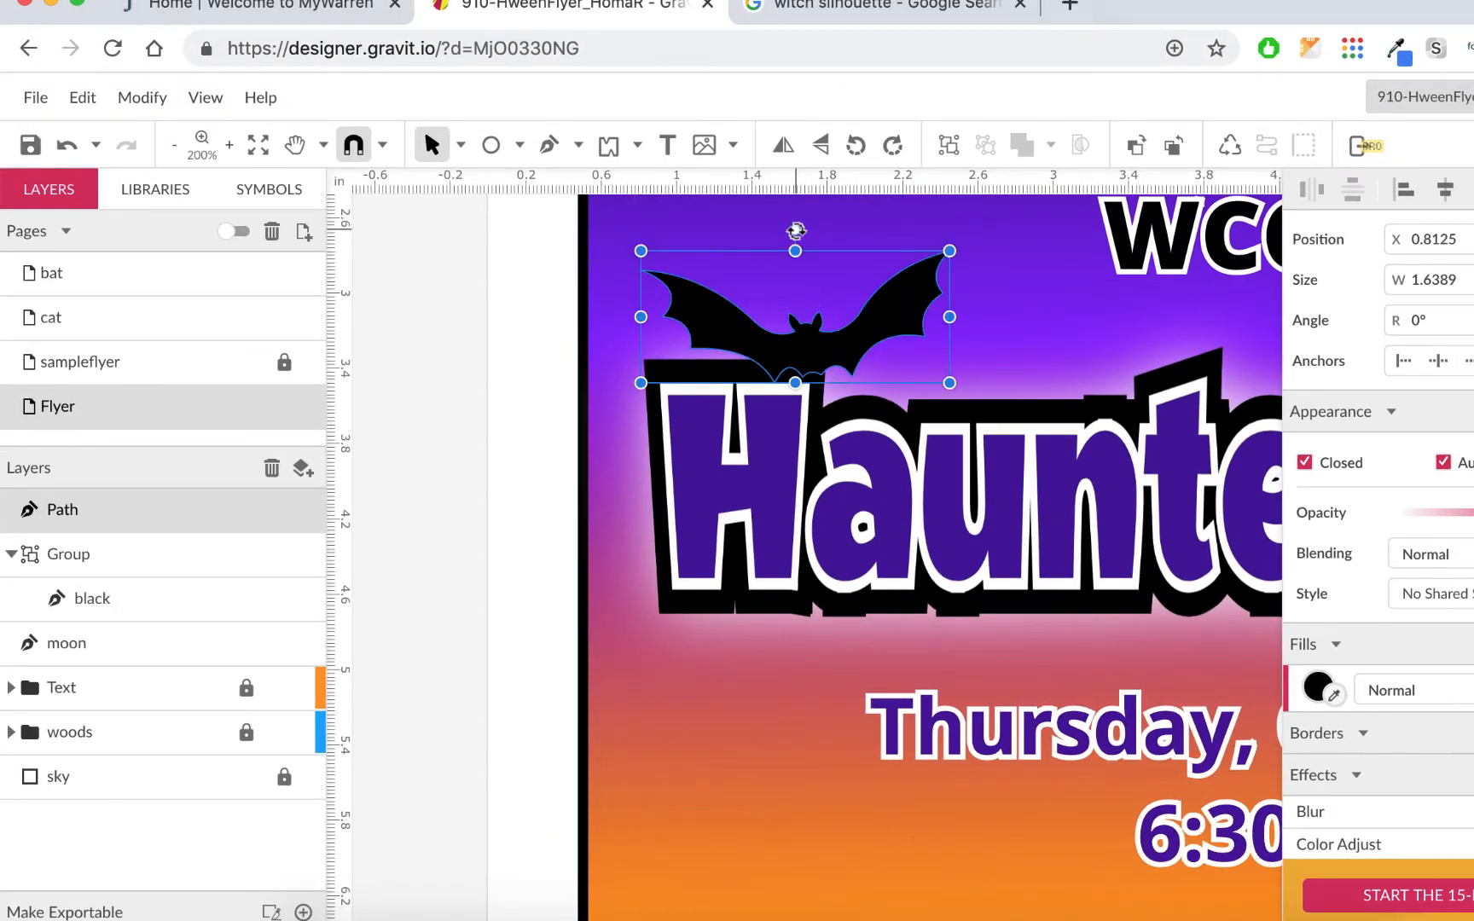
drag(796, 231, 775, 231)
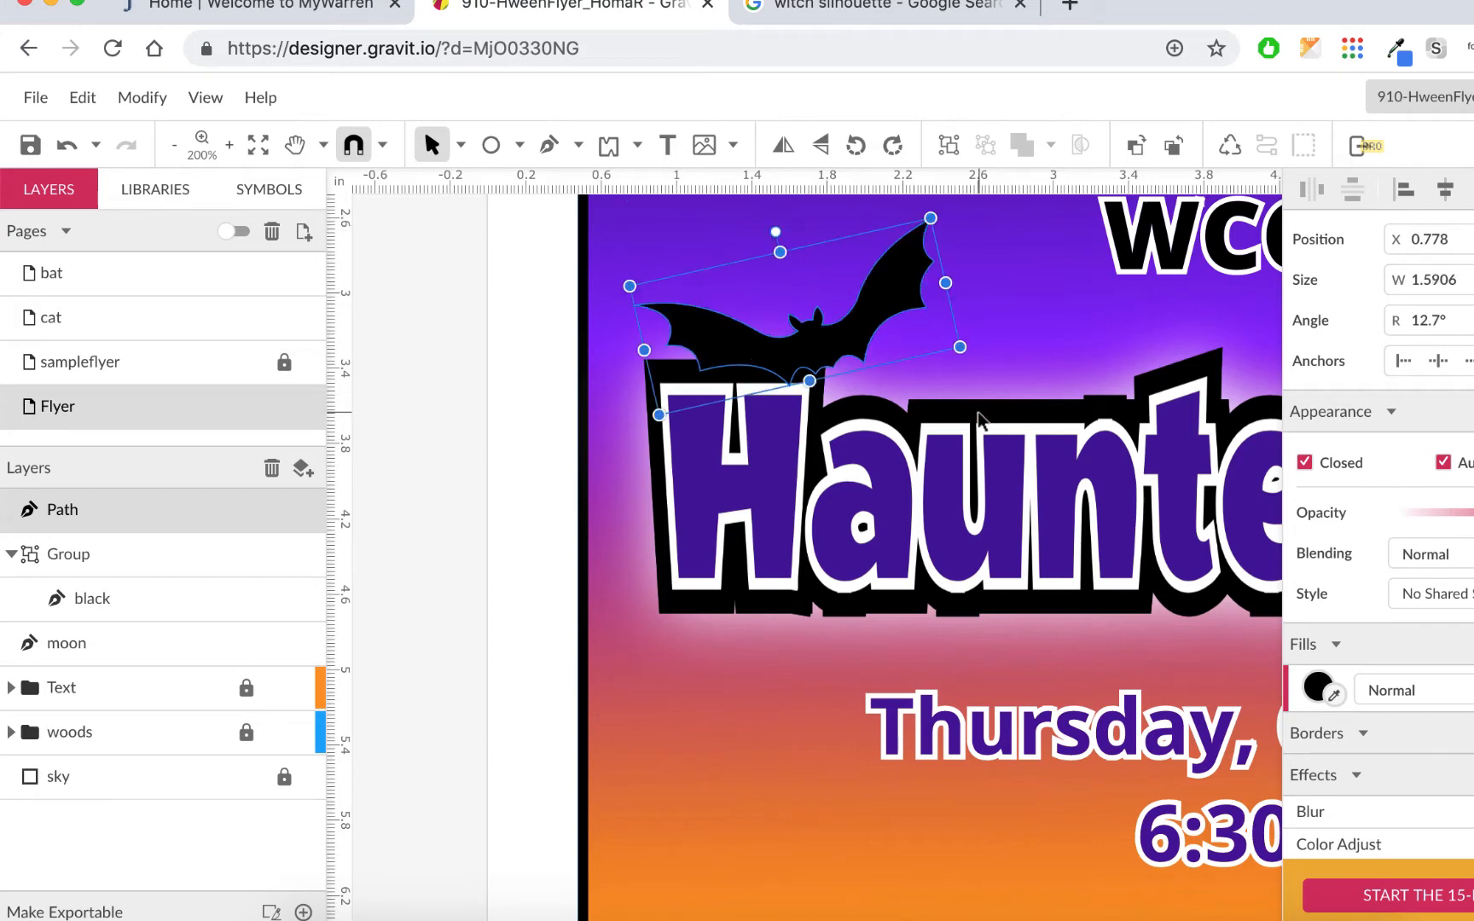
Duplicate the bat to just below Trail in the title and tilt the copy in the opposite direction
key(super+minus)
key(super+minus)
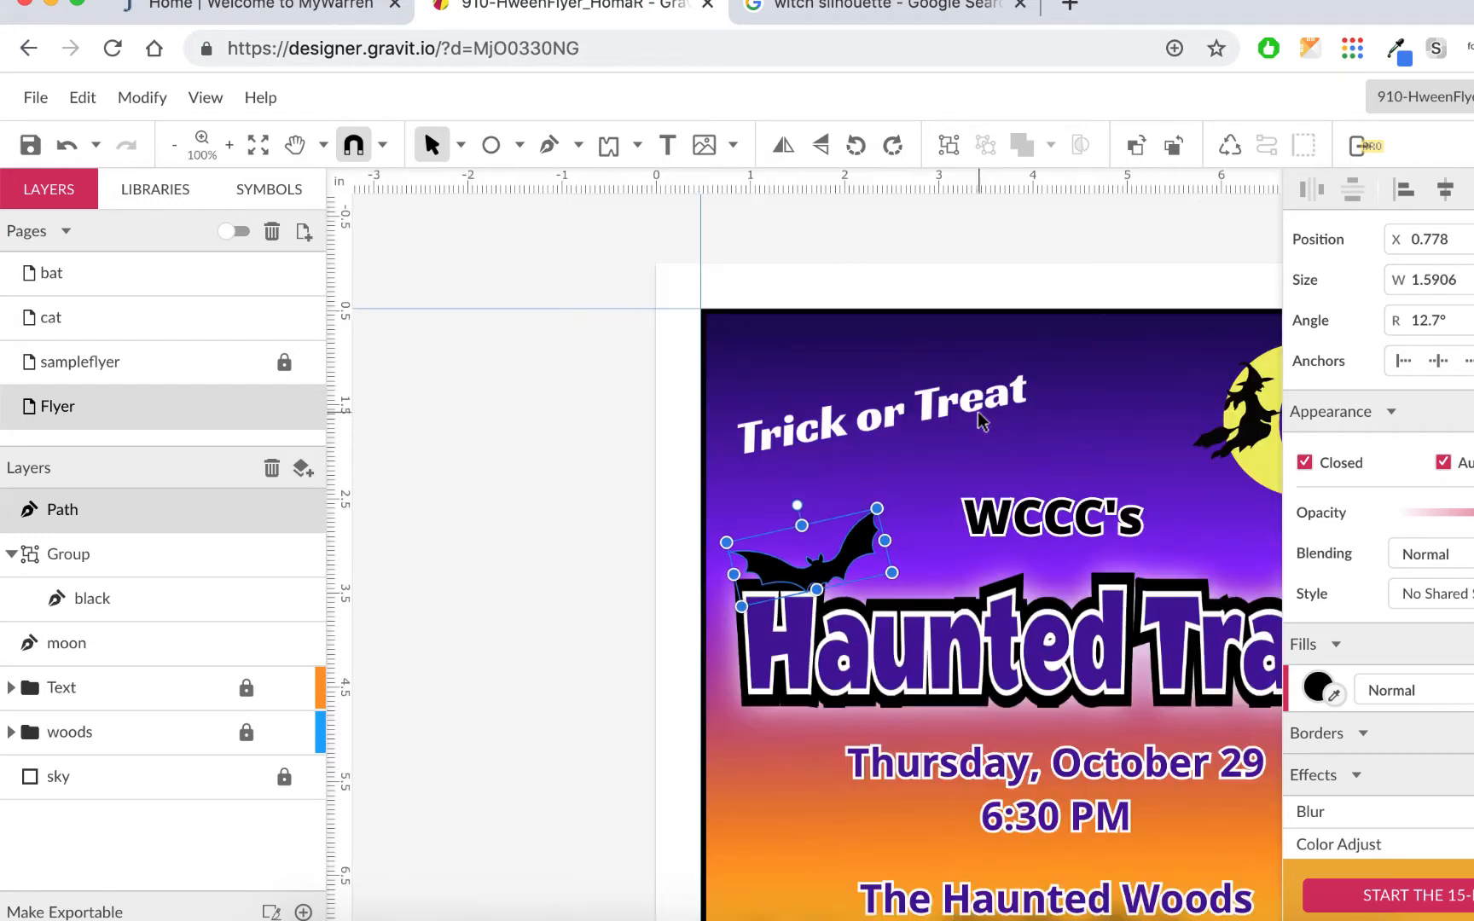
key(space)
drag(1098, 762, 711, 706)
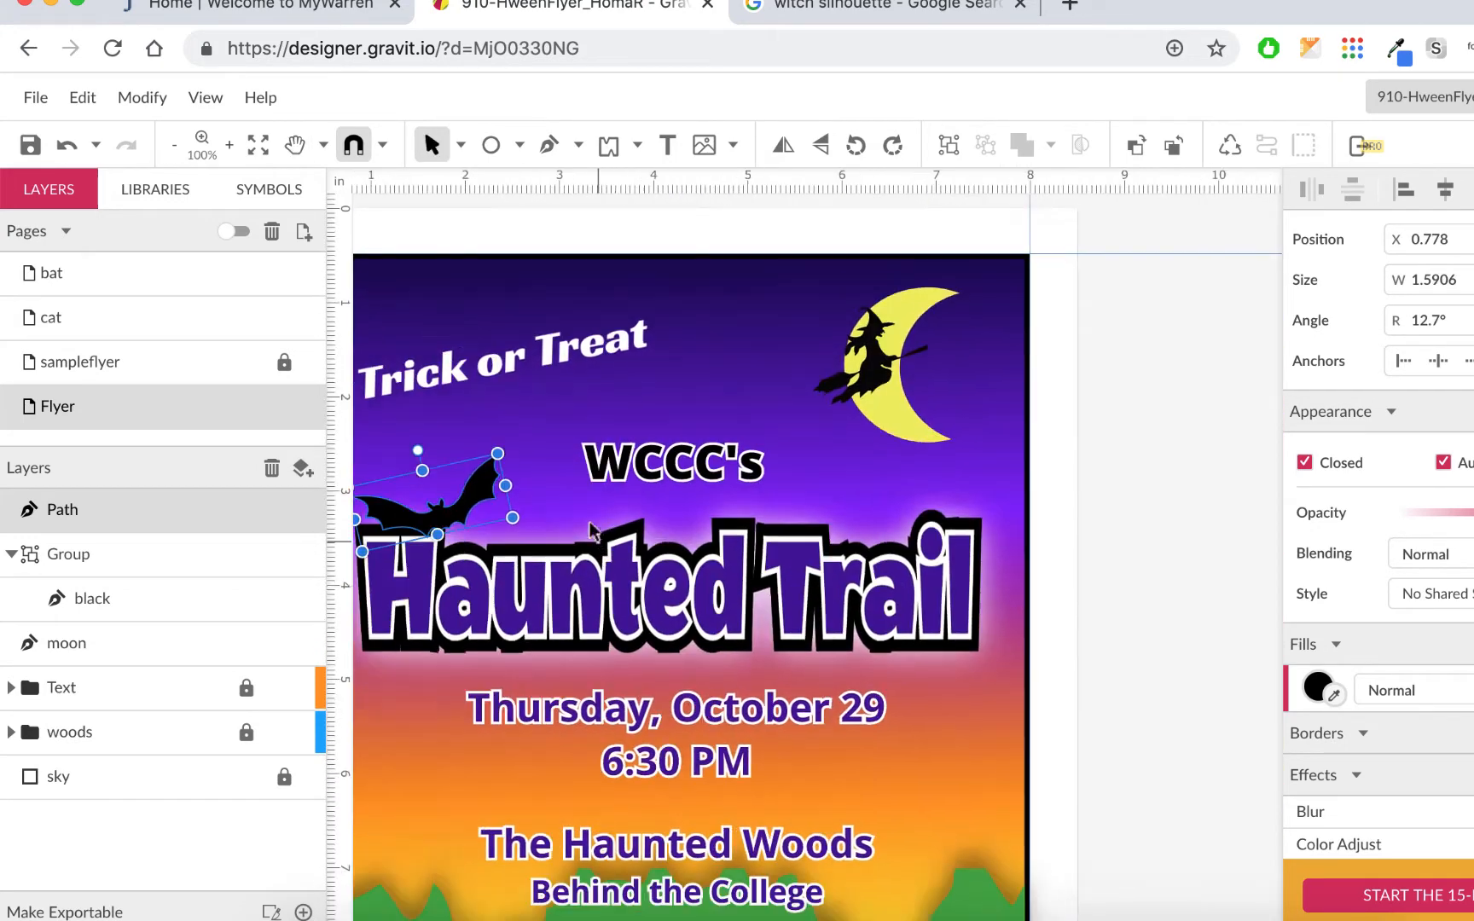
drag(486, 484, 978, 652)
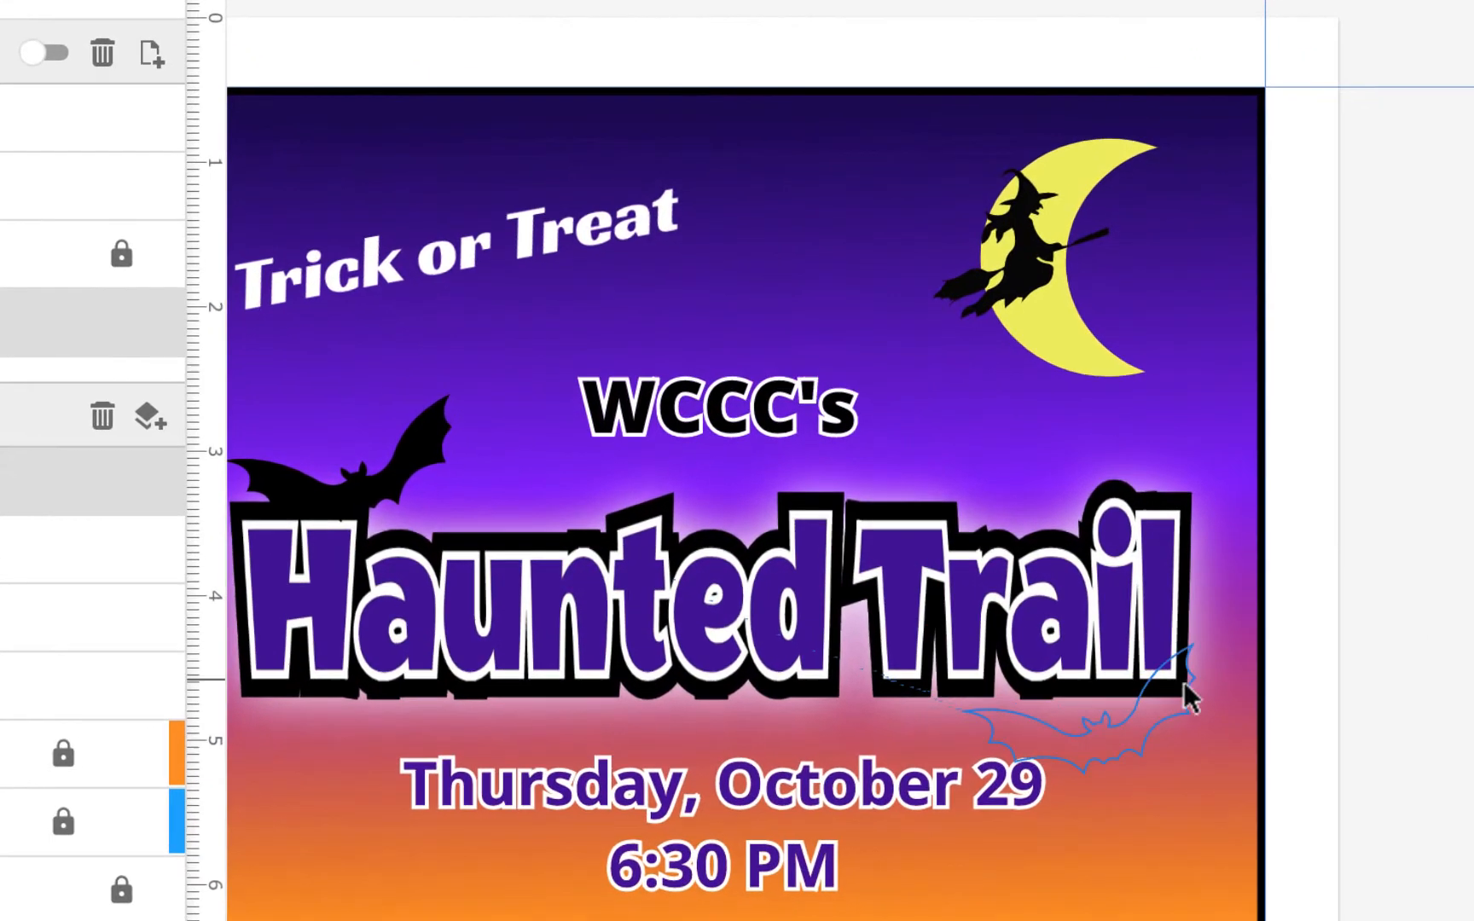
drag(1191, 698, 1191, 698)
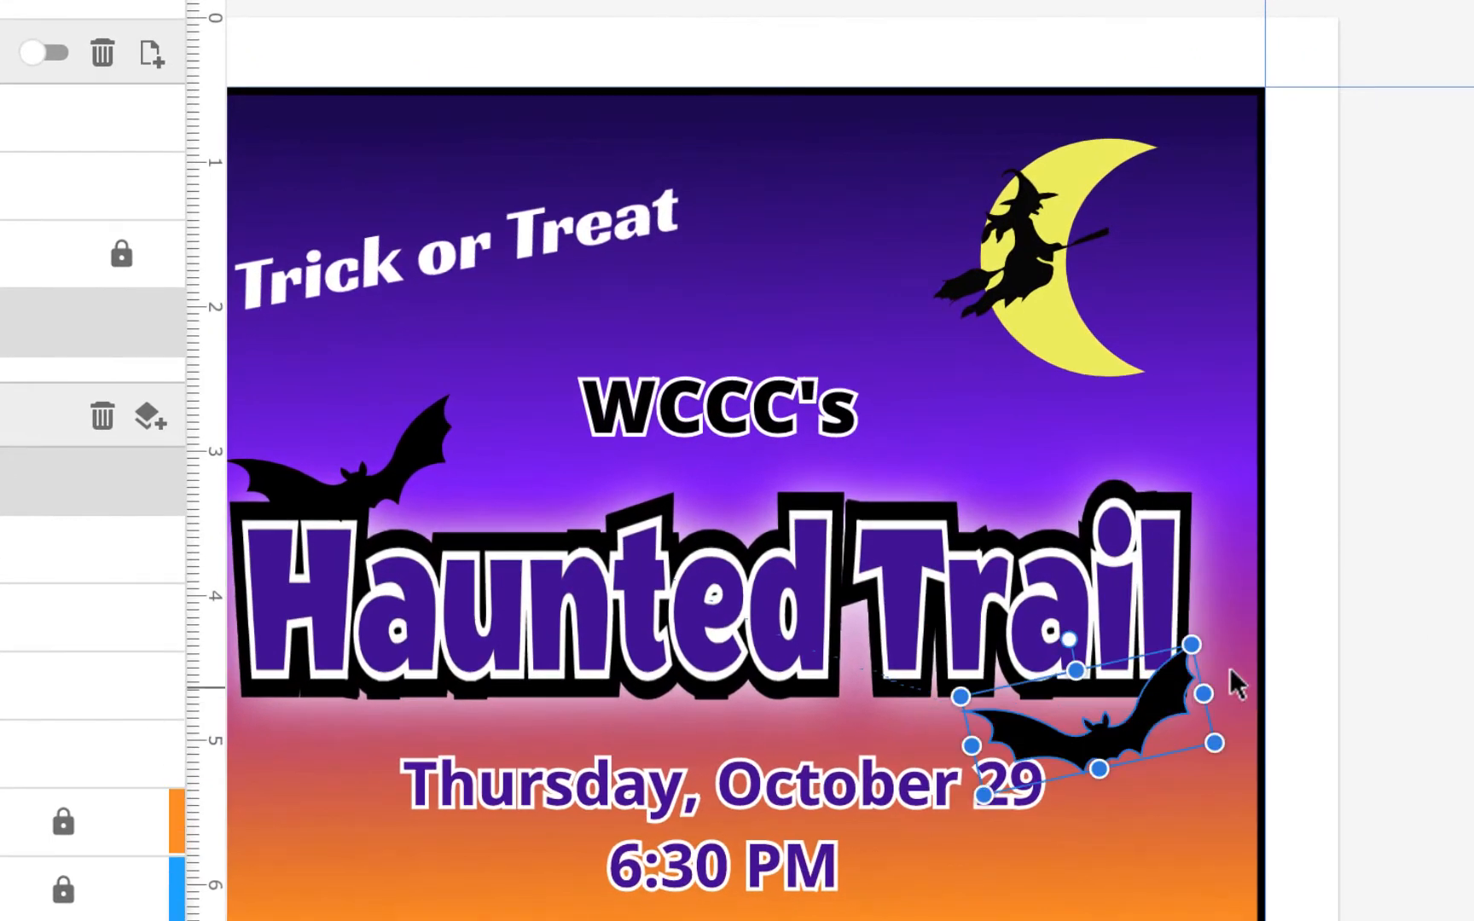
drag(1070, 635, 1120, 633)
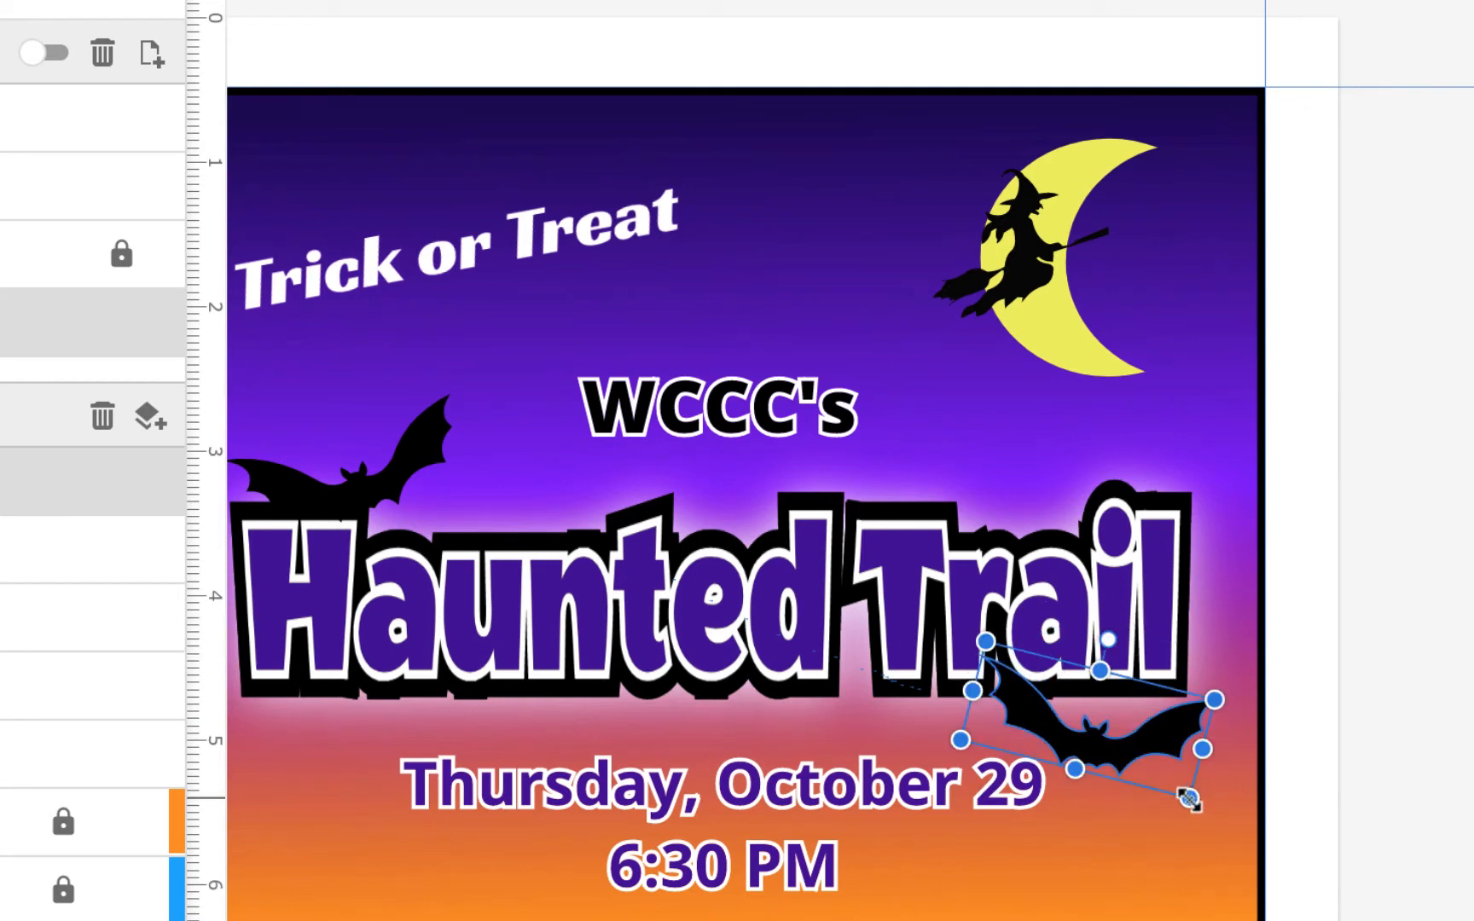
Shrink the bat below Trail and add two small bat copies, one above Haunted and one beside WCCC's
drag(1188, 798, 559, 488)
click(1433, 508)
drag(555, 418, 521, 428)
click(1412, 463)
scroll(1410, 589, down, 1)
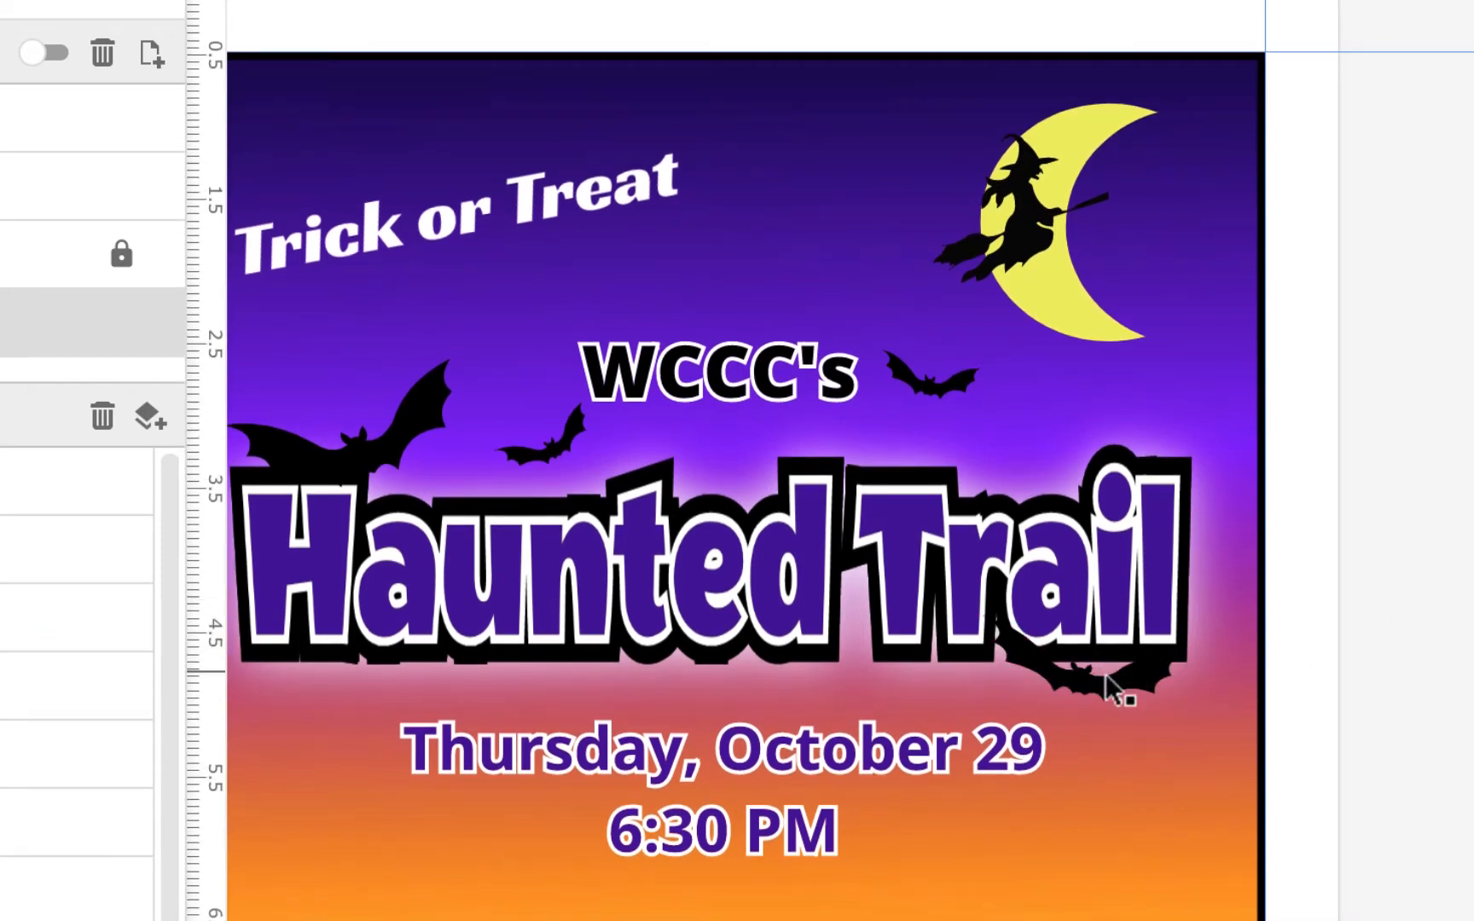
Add another bat copy to the right of the date, tilted more steeply and scaled smaller than the bat under Trail
drag(1112, 692, 1153, 801)
drag(1209, 759, 1205, 739)
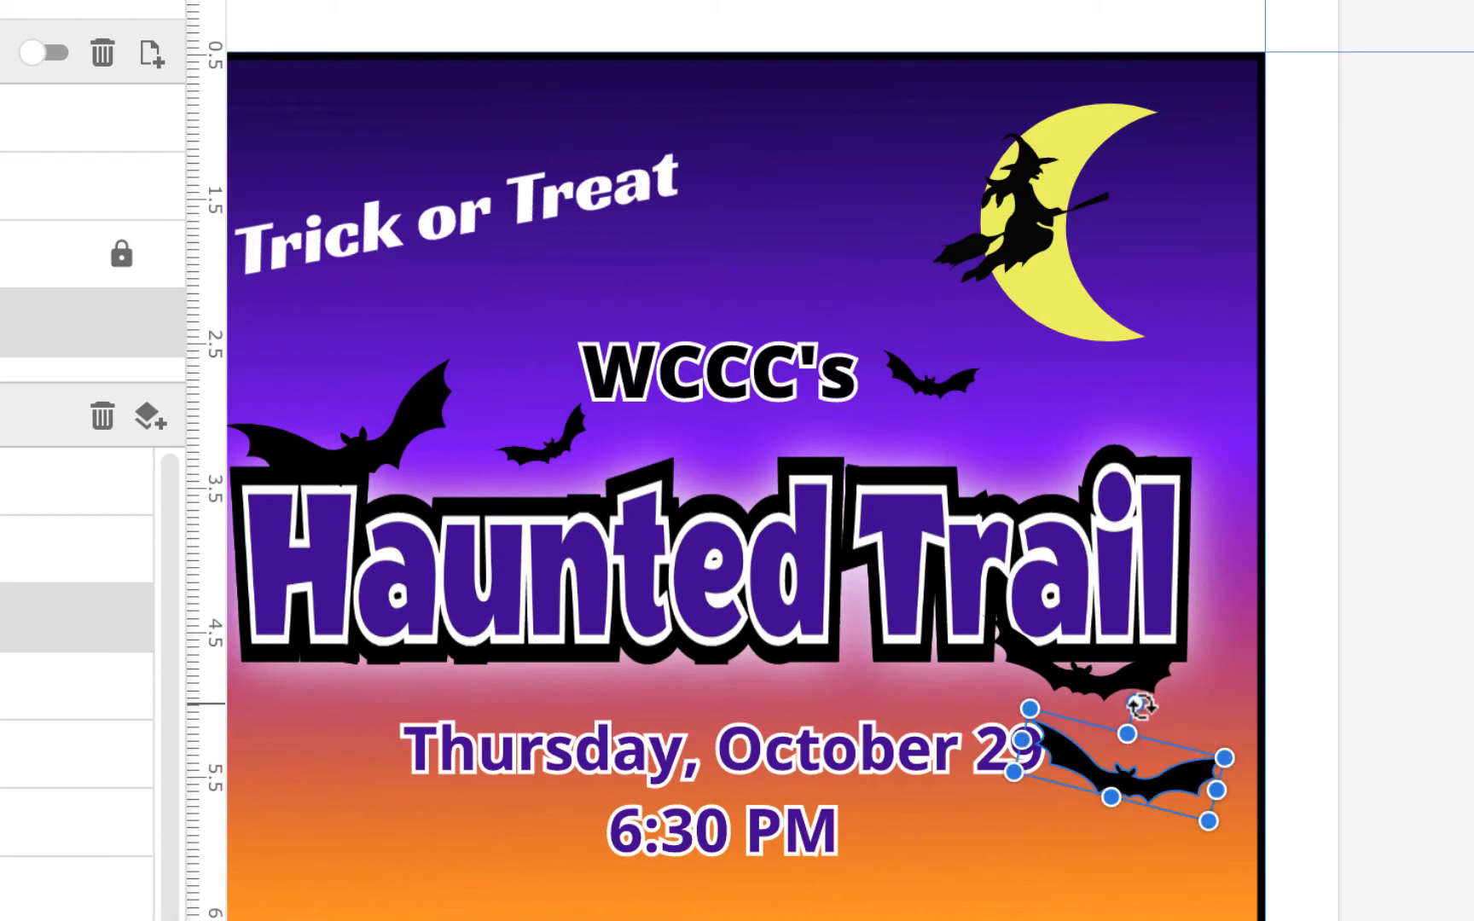
mouse_move(1137, 699)
mouse_down()
mouse_move(1177, 738)
mouse_move(1160, 716)
mouse_up()
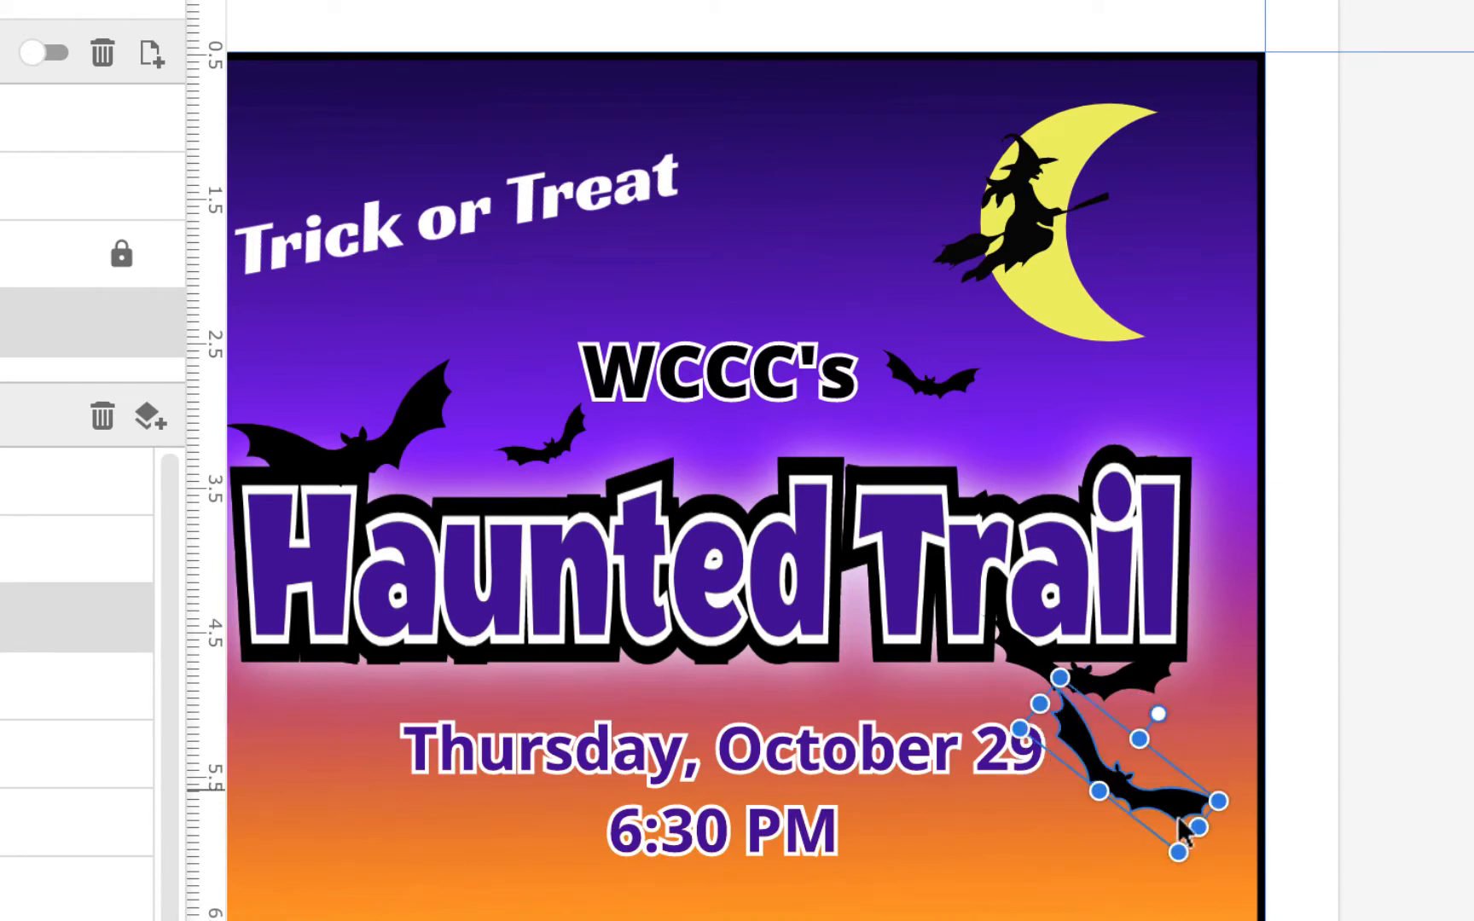
drag(1177, 849, 1176, 795)
click(1346, 546)
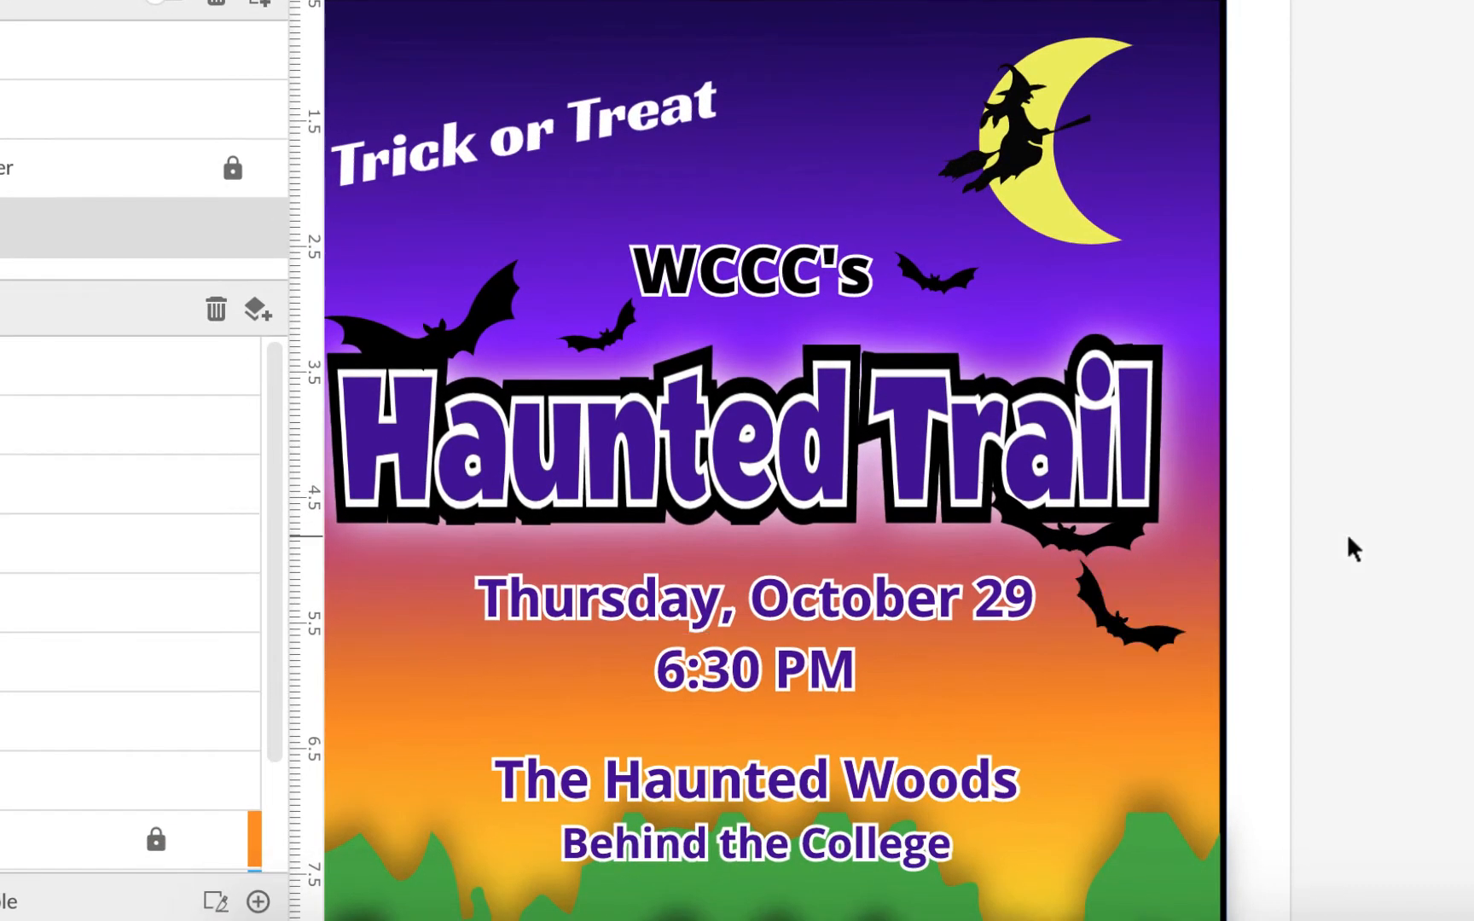
scroll(1359, 550, down, 1)
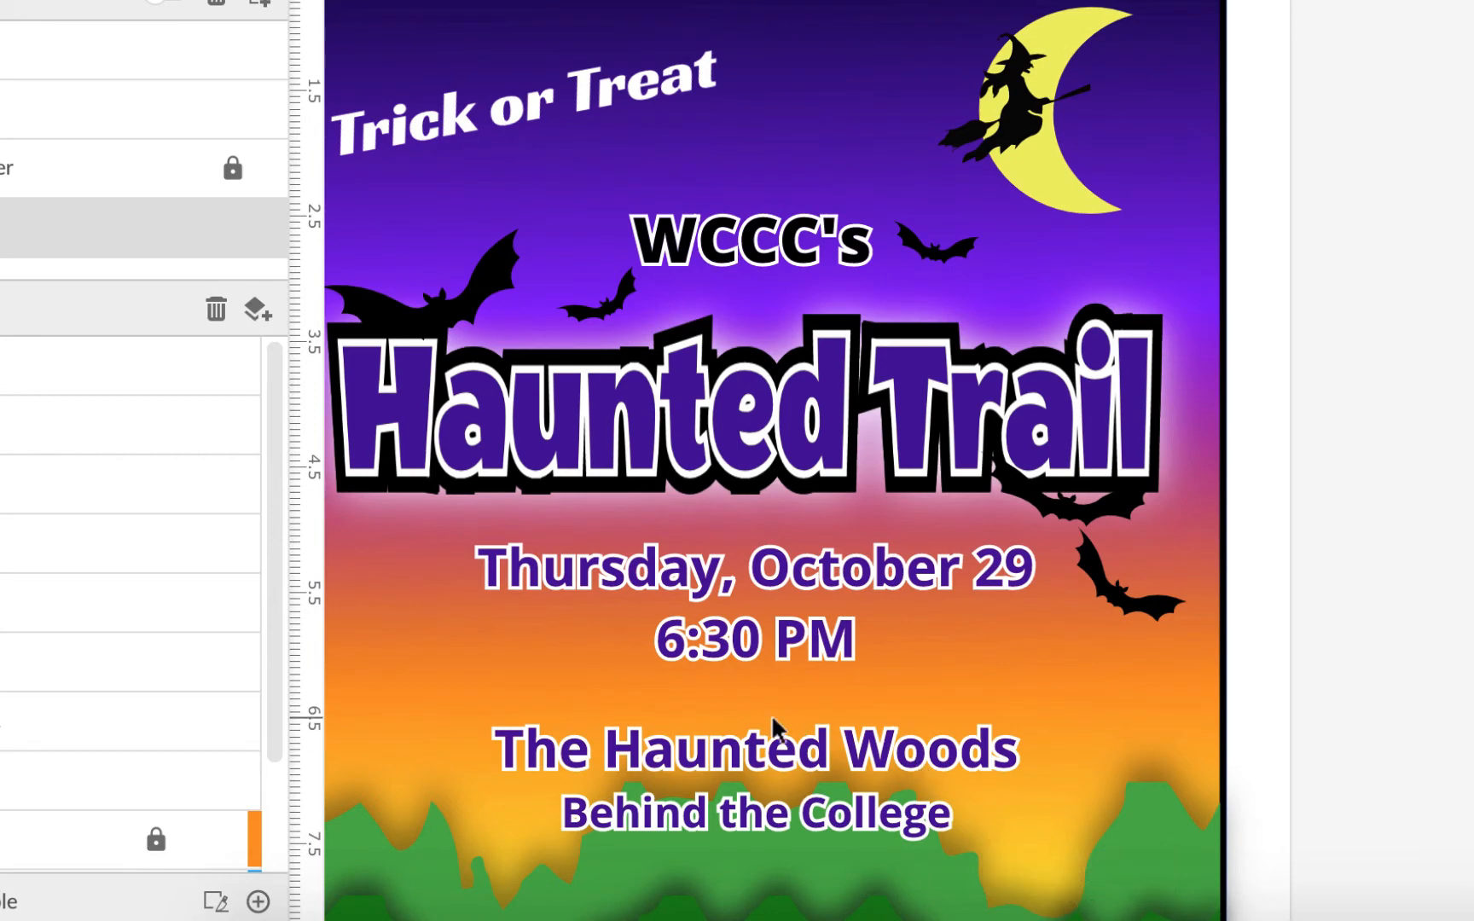
key(ctrl+minus)
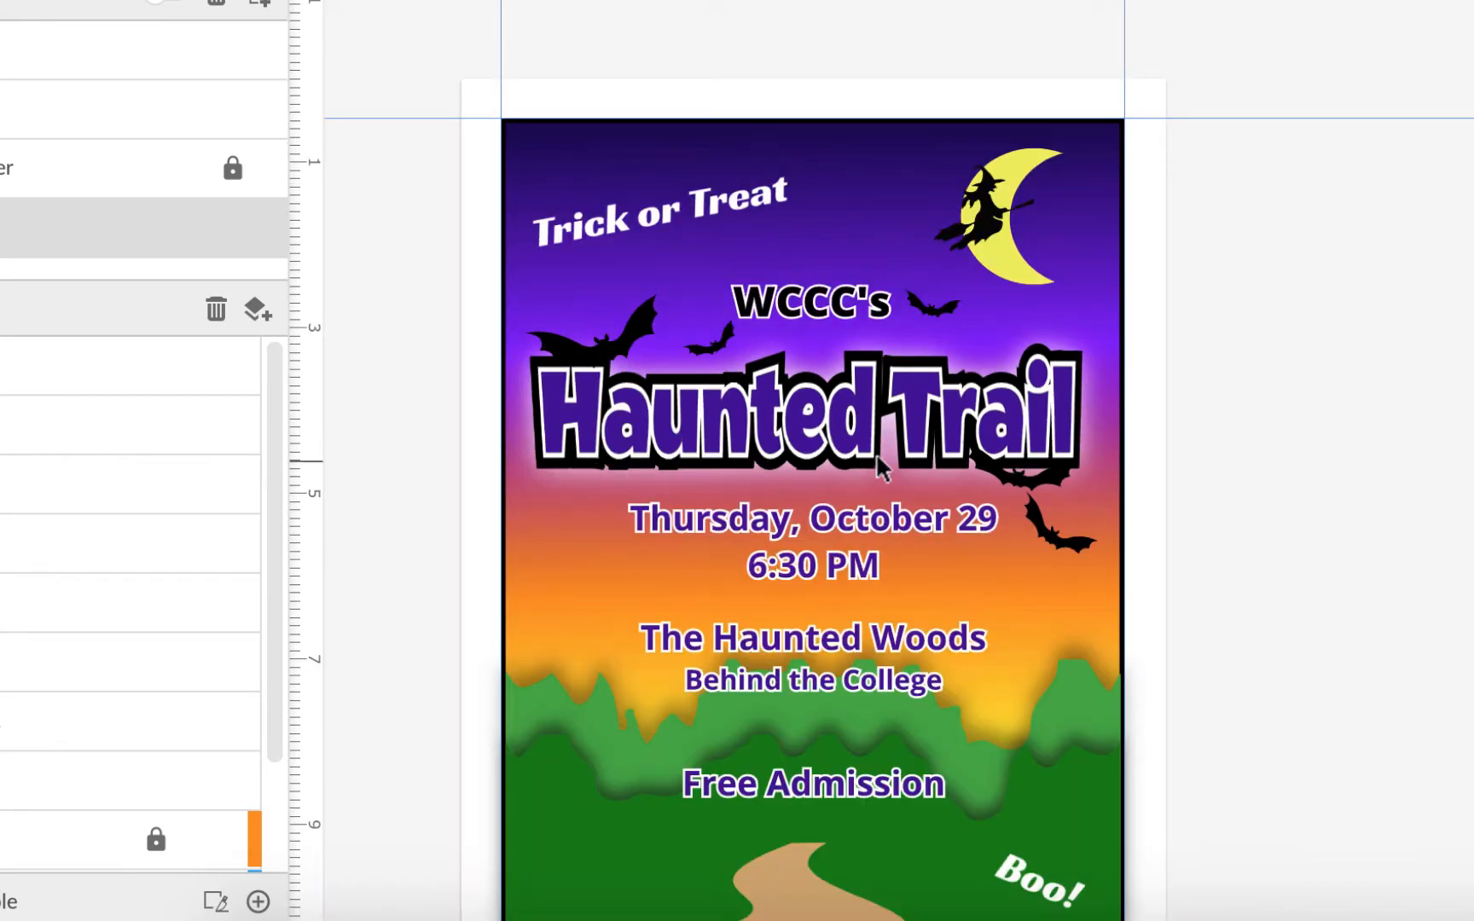
scroll(1207, 479, down, 3)
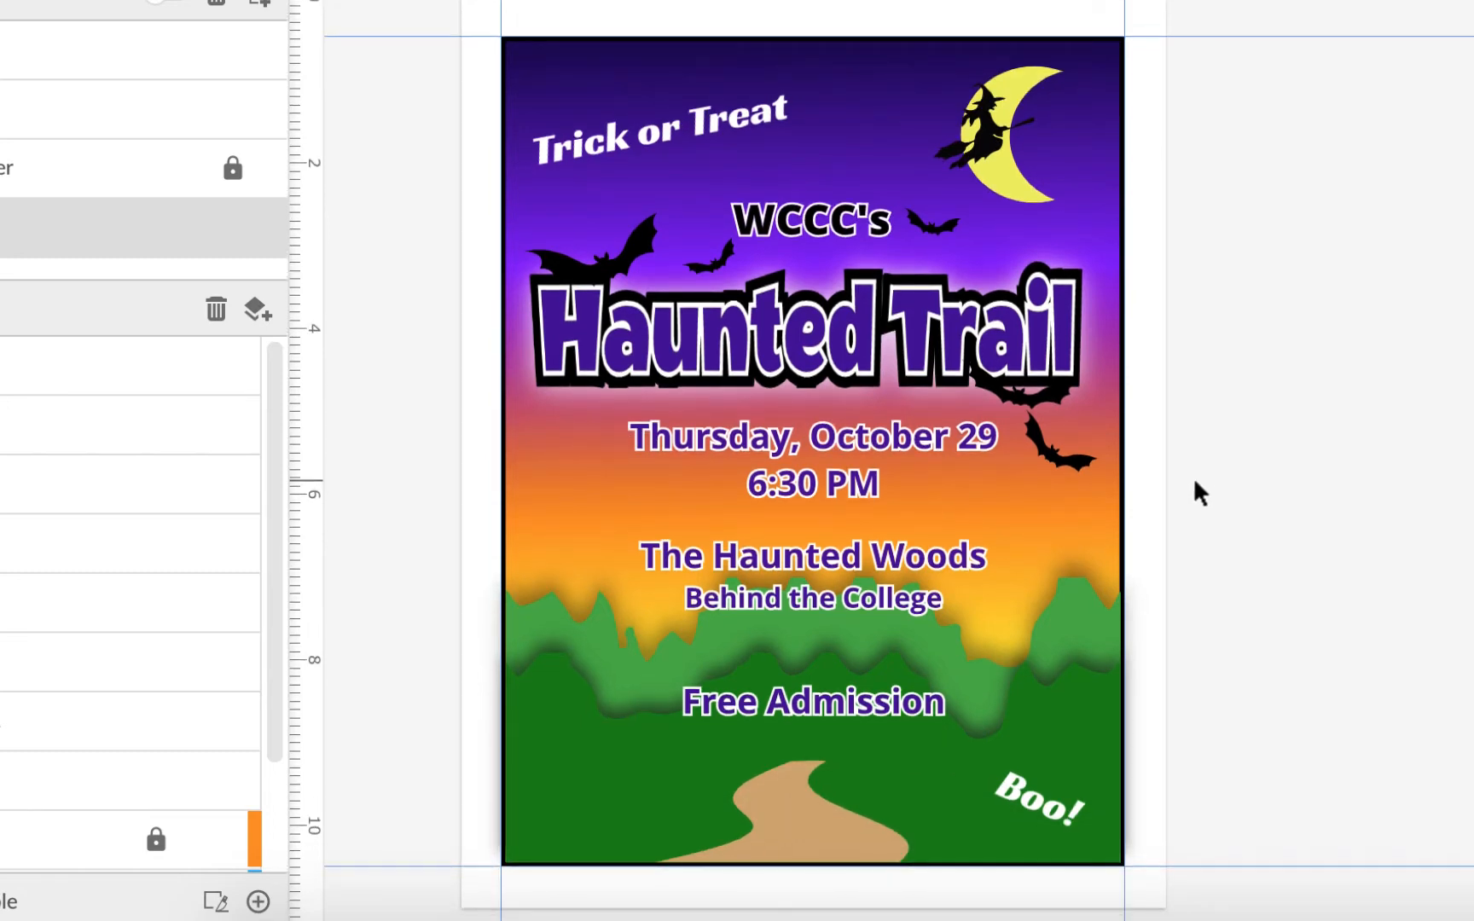
Switch to the Google Images search and look for "tree silhouette", refined to "spooky tree silhouette"
click(7, 165)
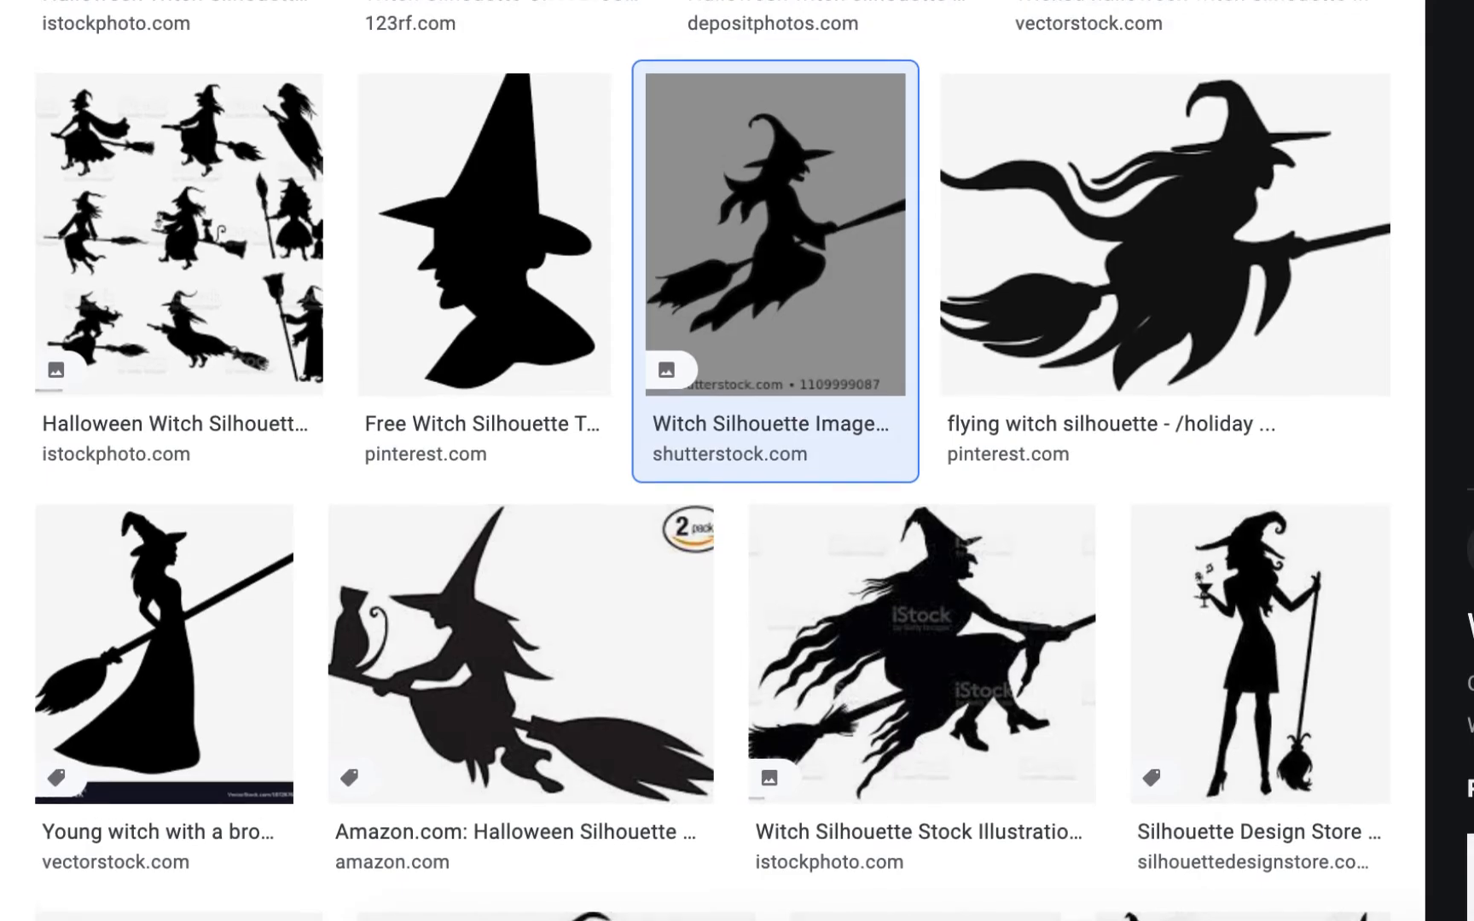
text(t)
text(ree)
key(Return)
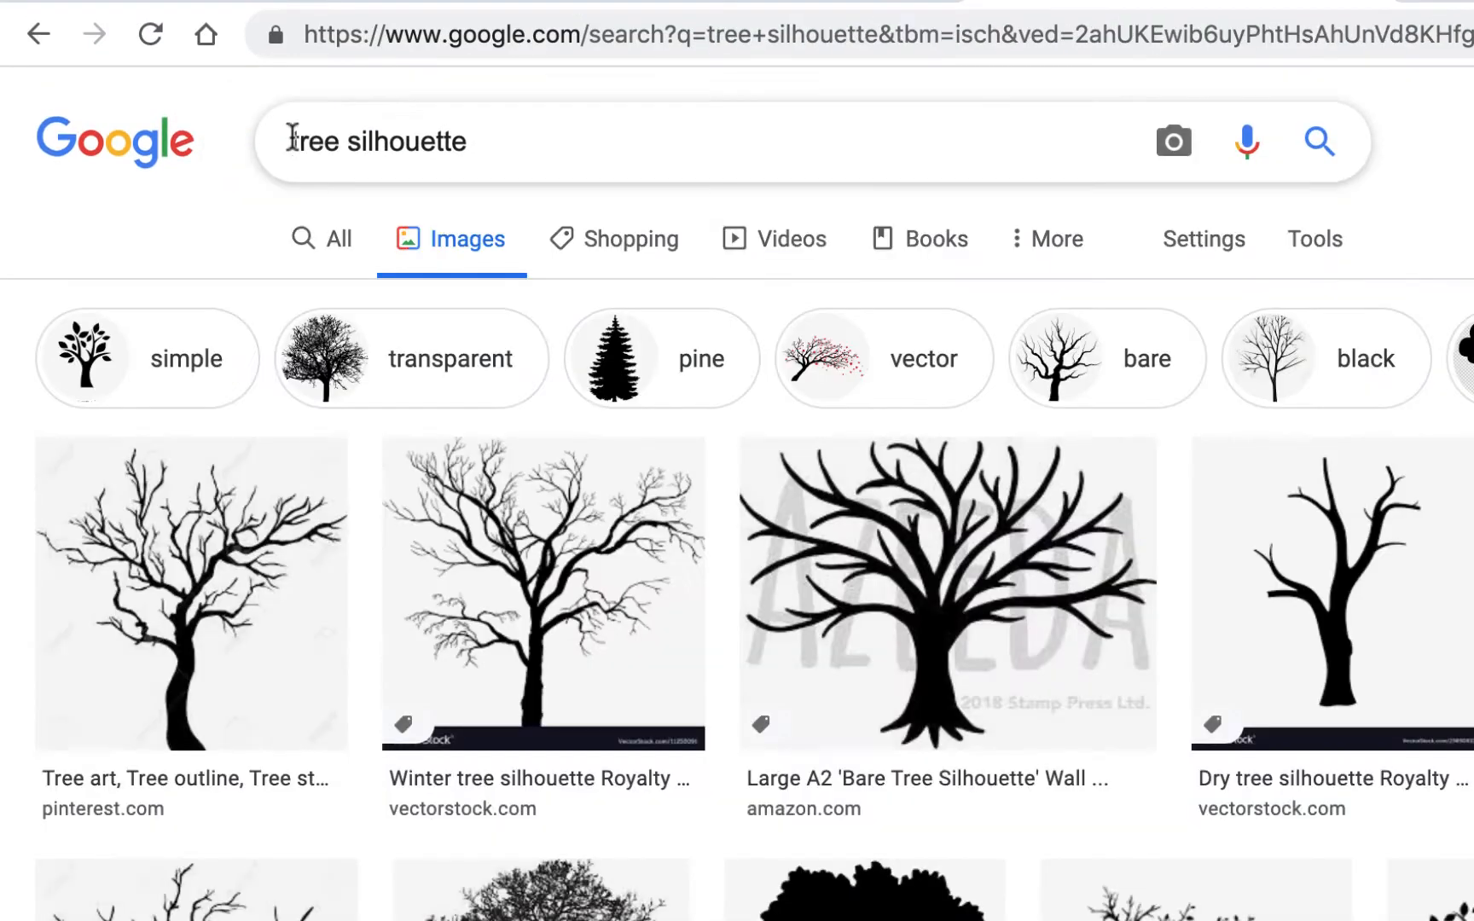
click(292, 139)
text(spooky)
key(Return)
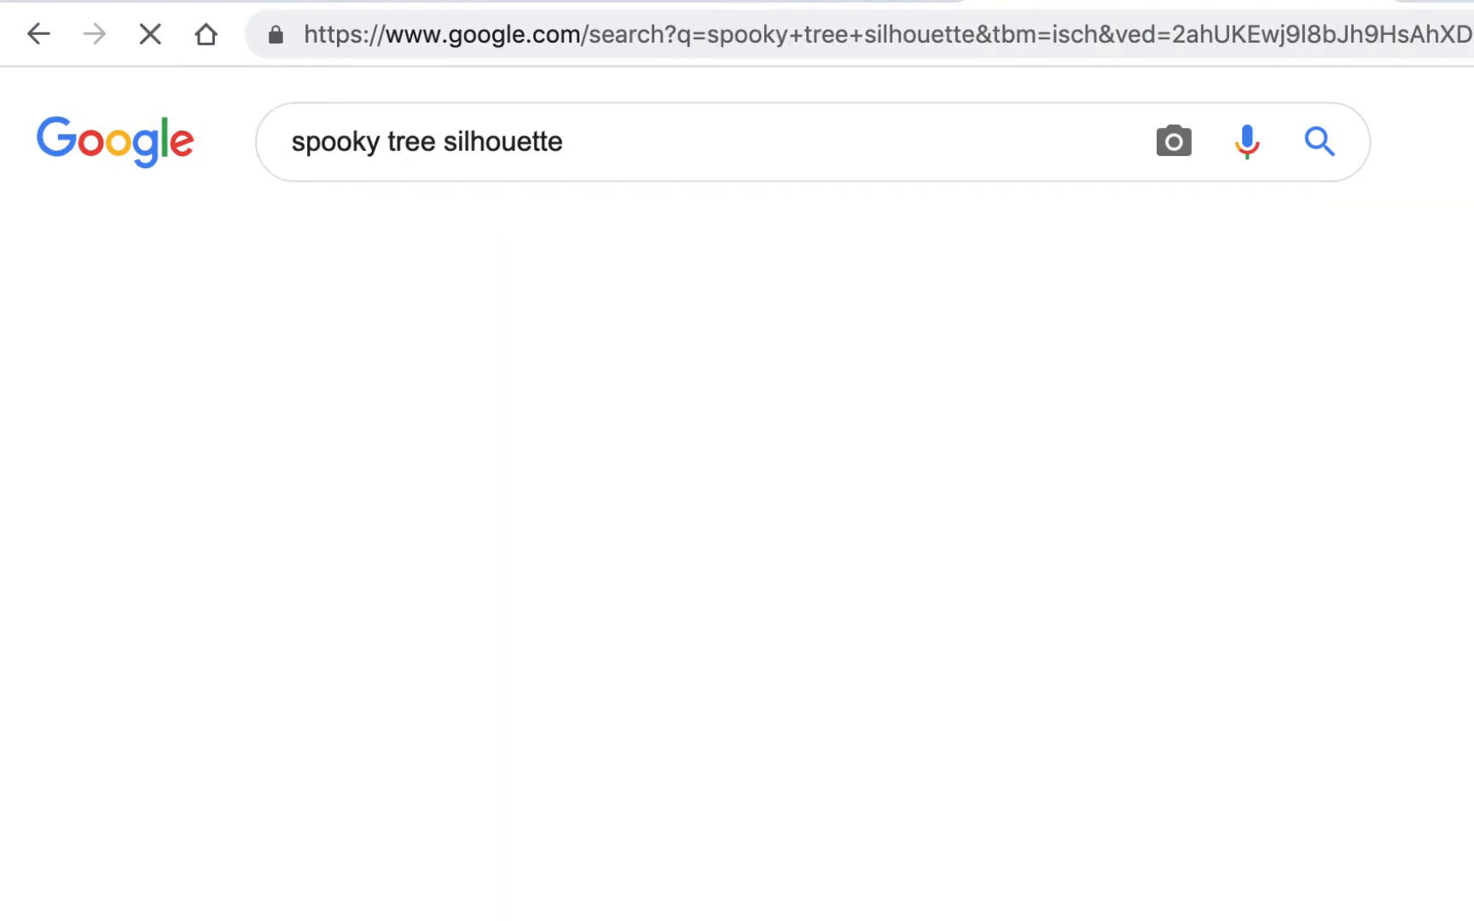
Browse the spooky tree results, select the Free Spooky Tree Cliparts image from clipart-library.com and take its preview image for the flyer
scroll(1322, 661, down, 4)
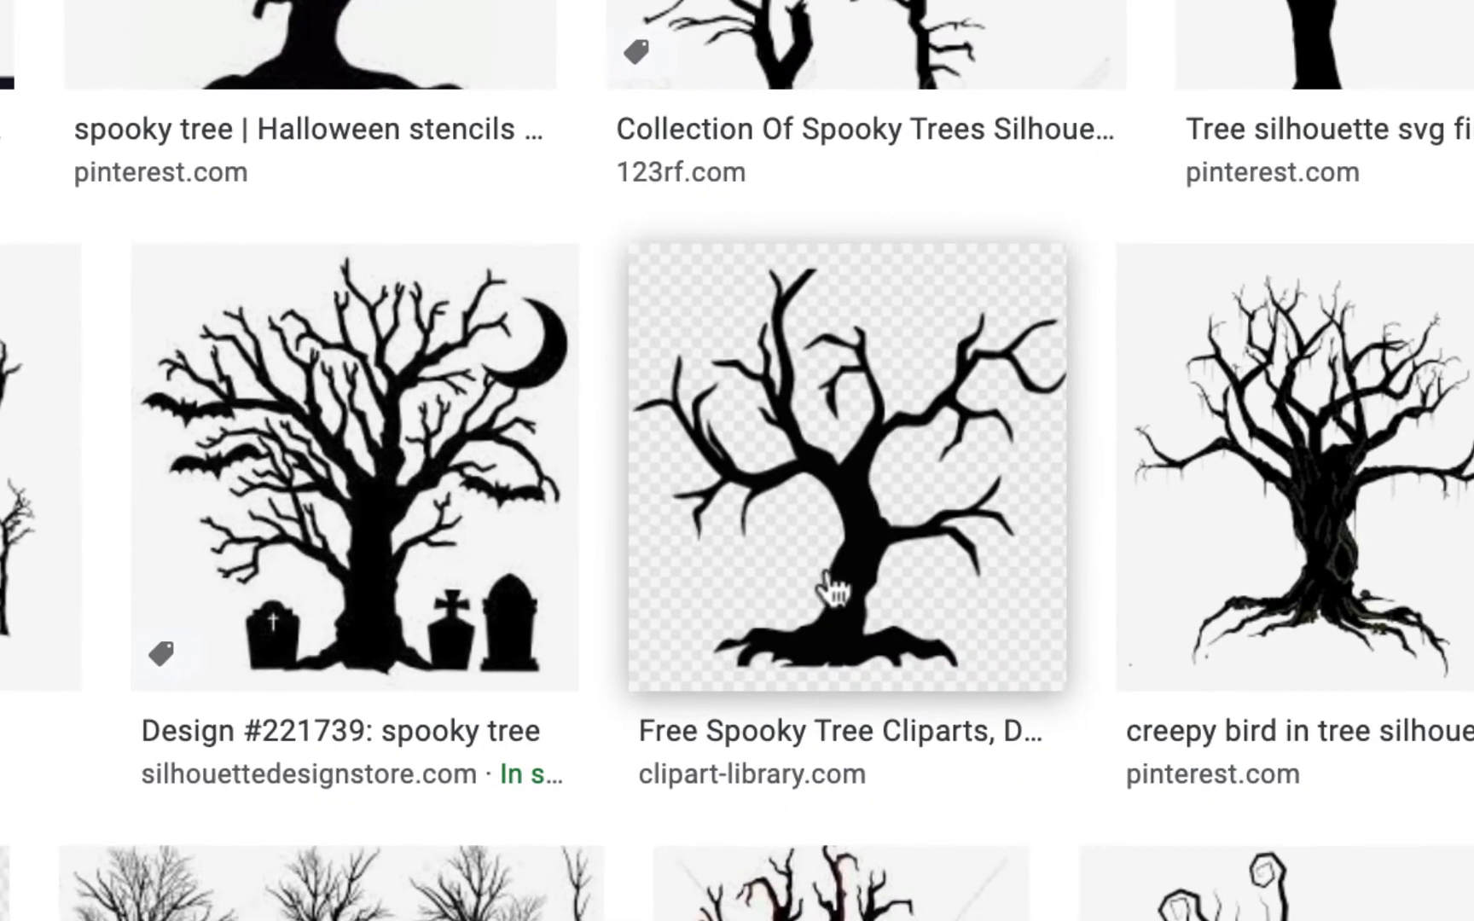
scroll(883, 510, down, 5)
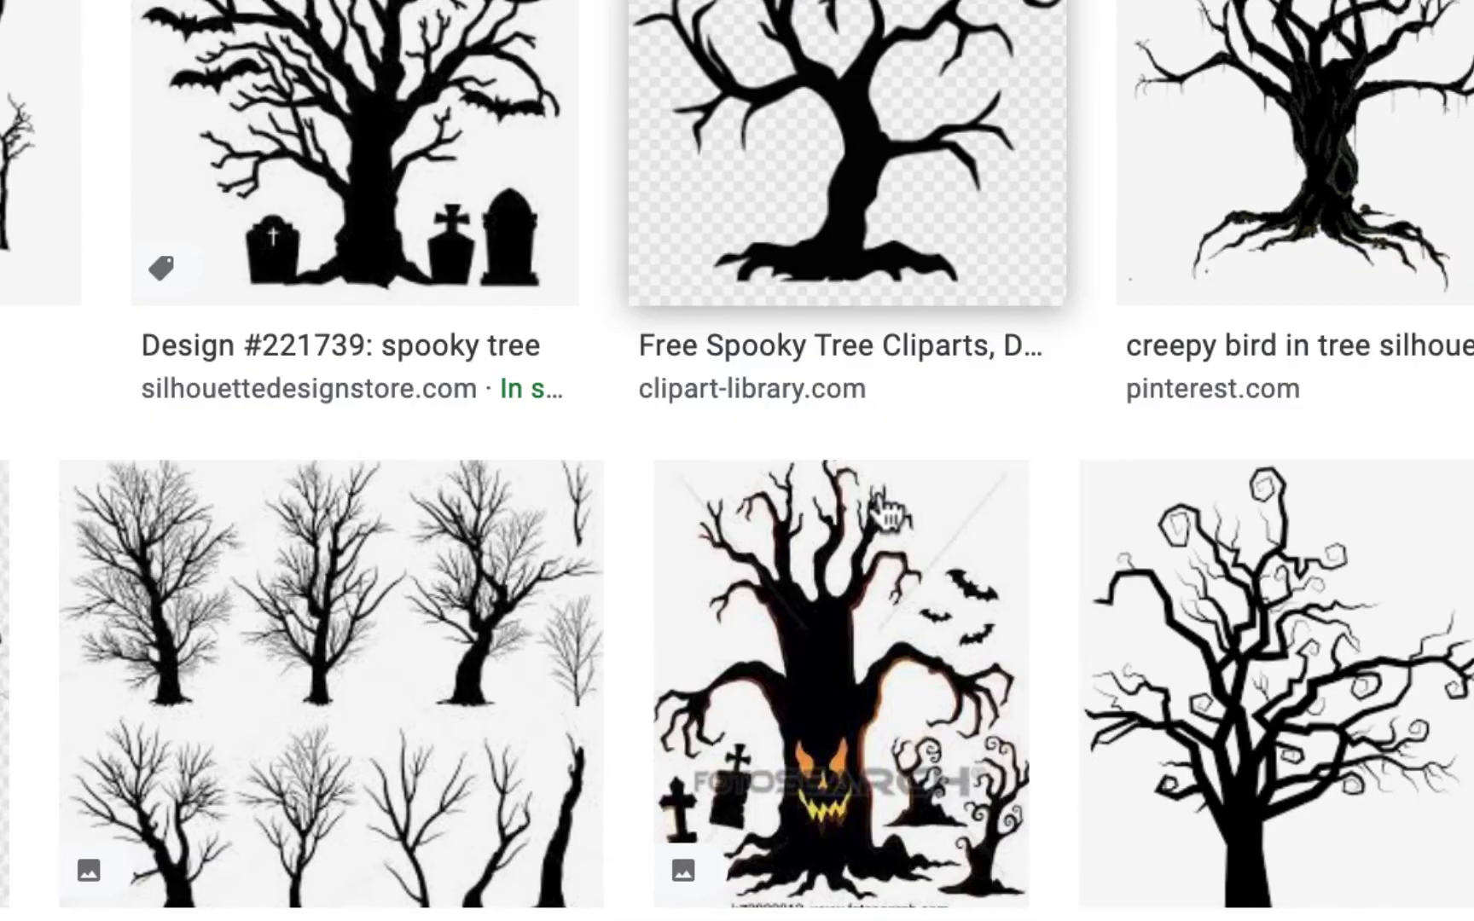
scroll(888, 510, up, 3)
scroll(887, 510, up, 3)
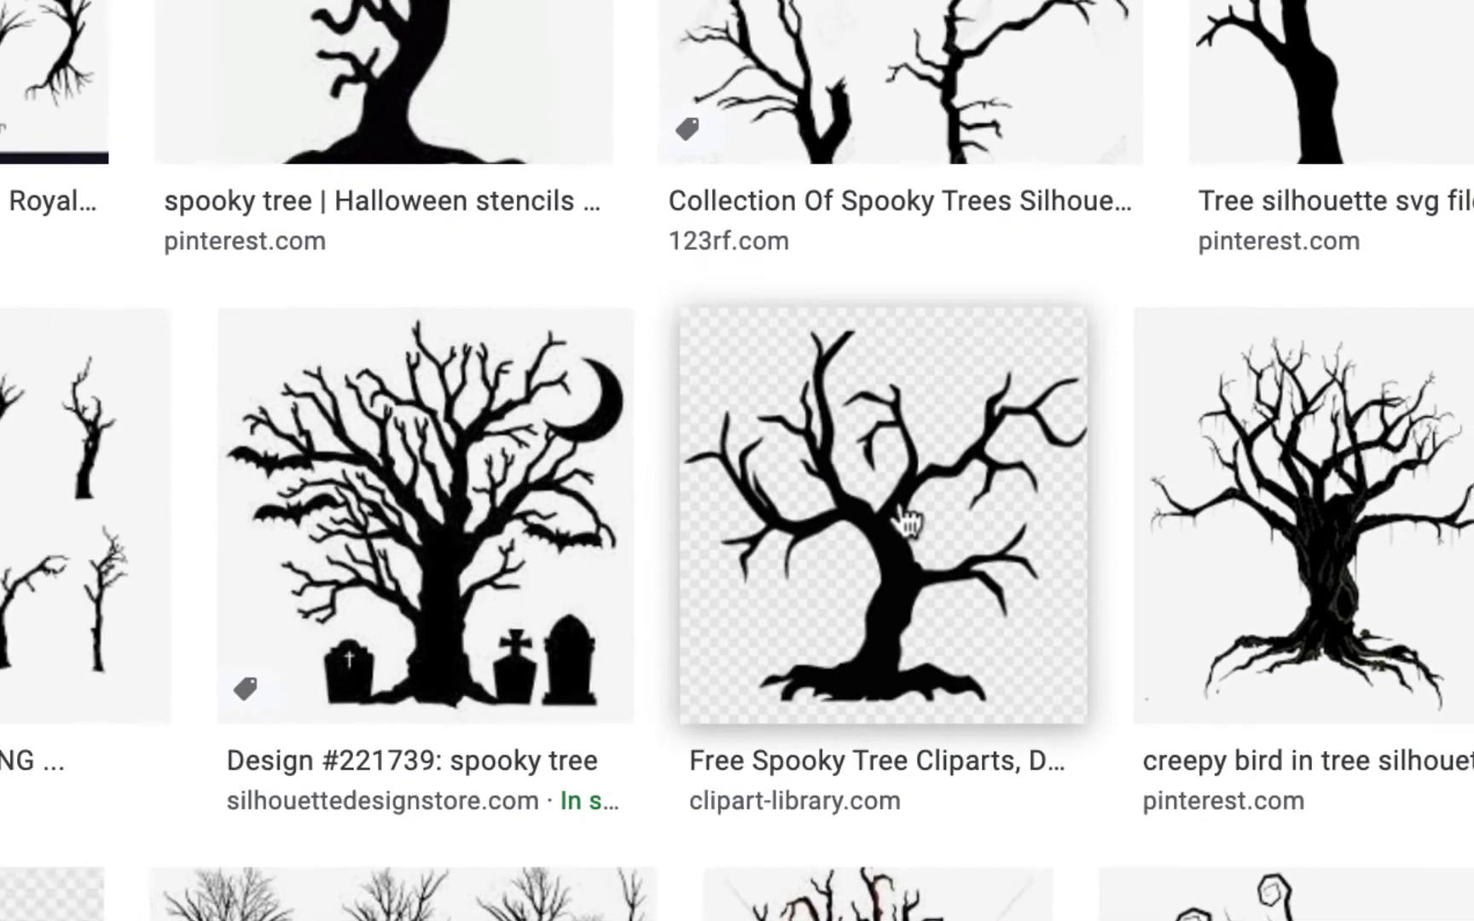
click(872, 485)
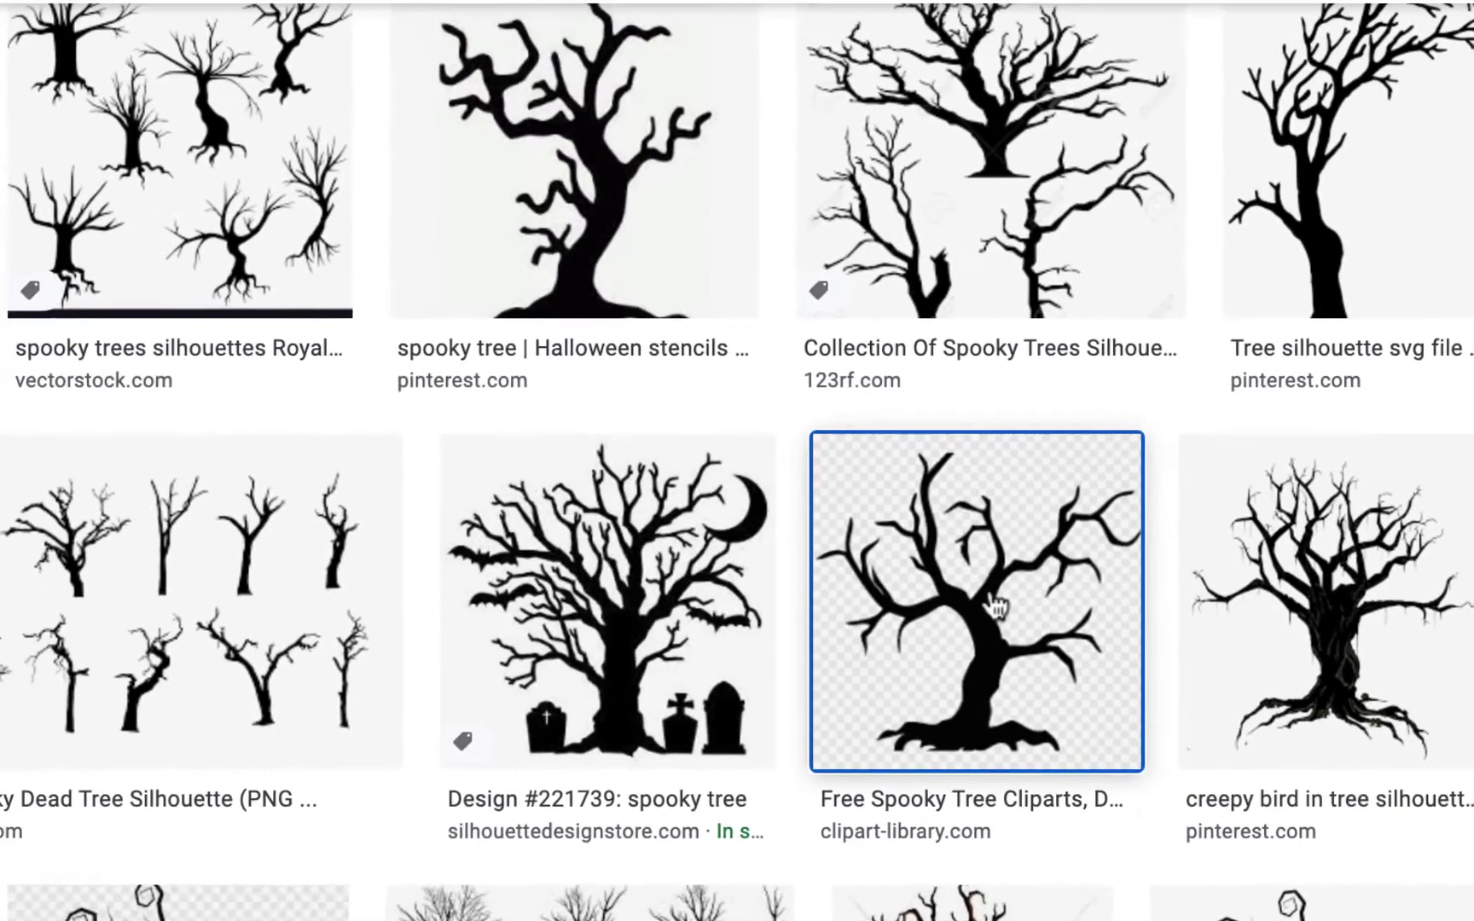
right_click(1097, 455)
click(807, 820)
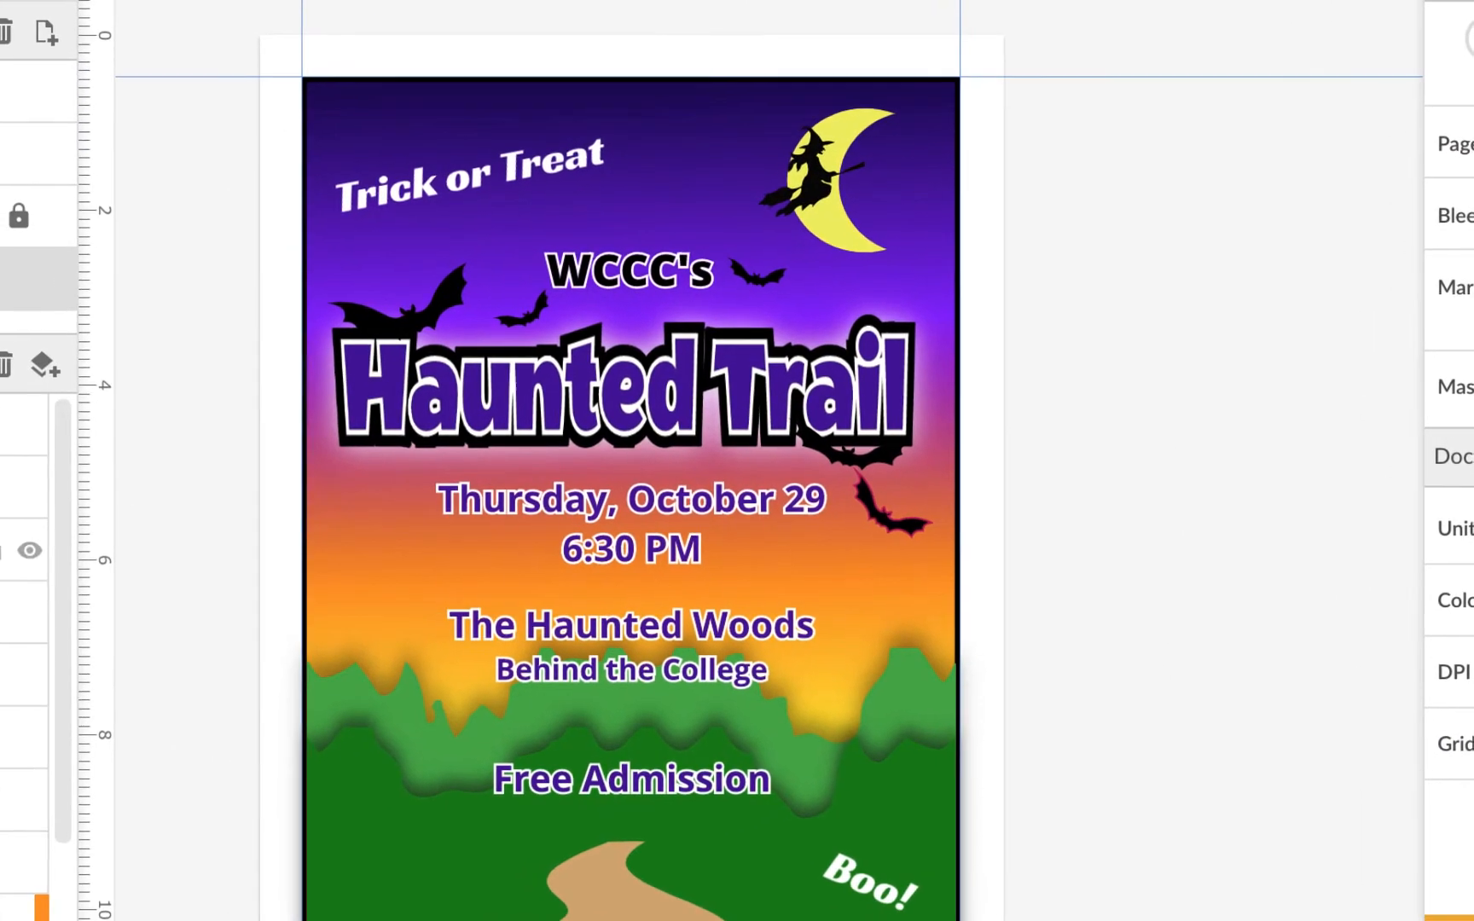
Return to the flyer in Gravit Designer, review its layer list and add a new layer
scroll(49, 501, up, 3)
scroll(266, 474, down, 3)
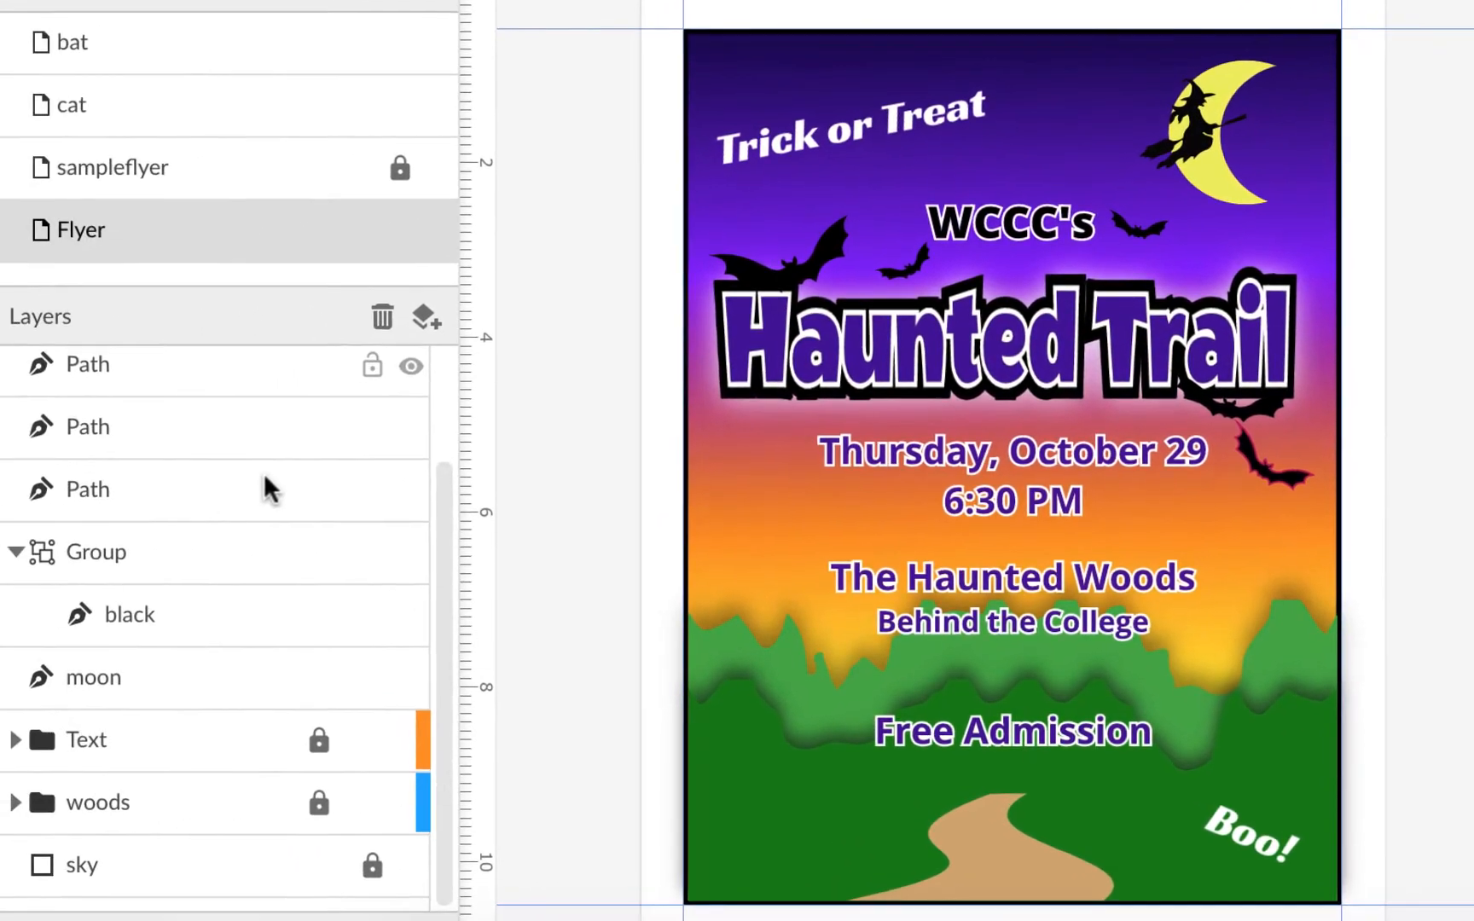
scroll(265, 474, up, 3)
scroll(265, 474, down, 3)
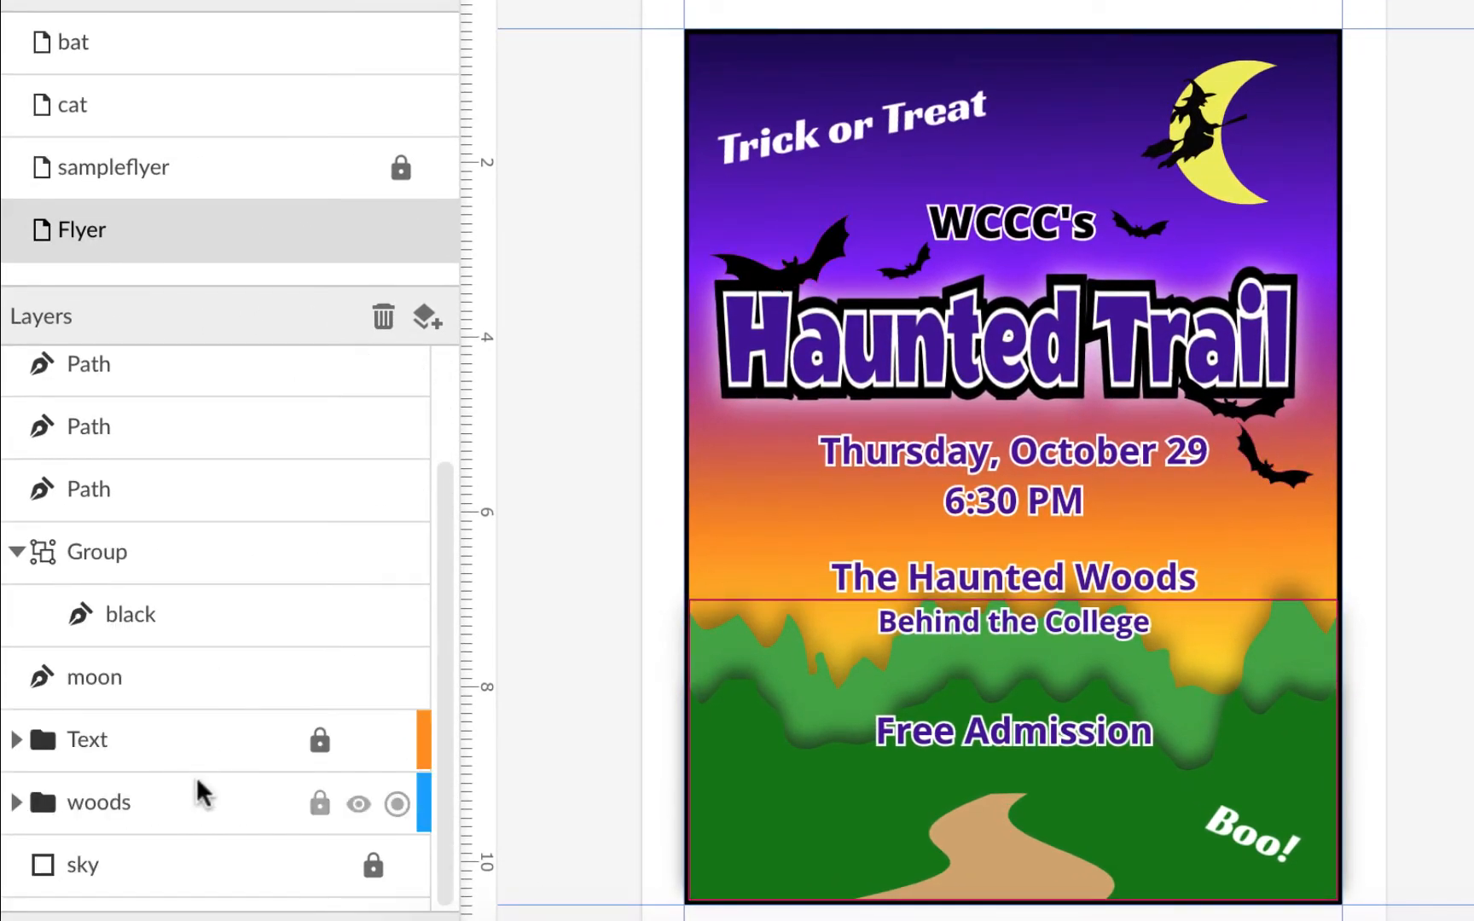
scroll(196, 778, up, 1)
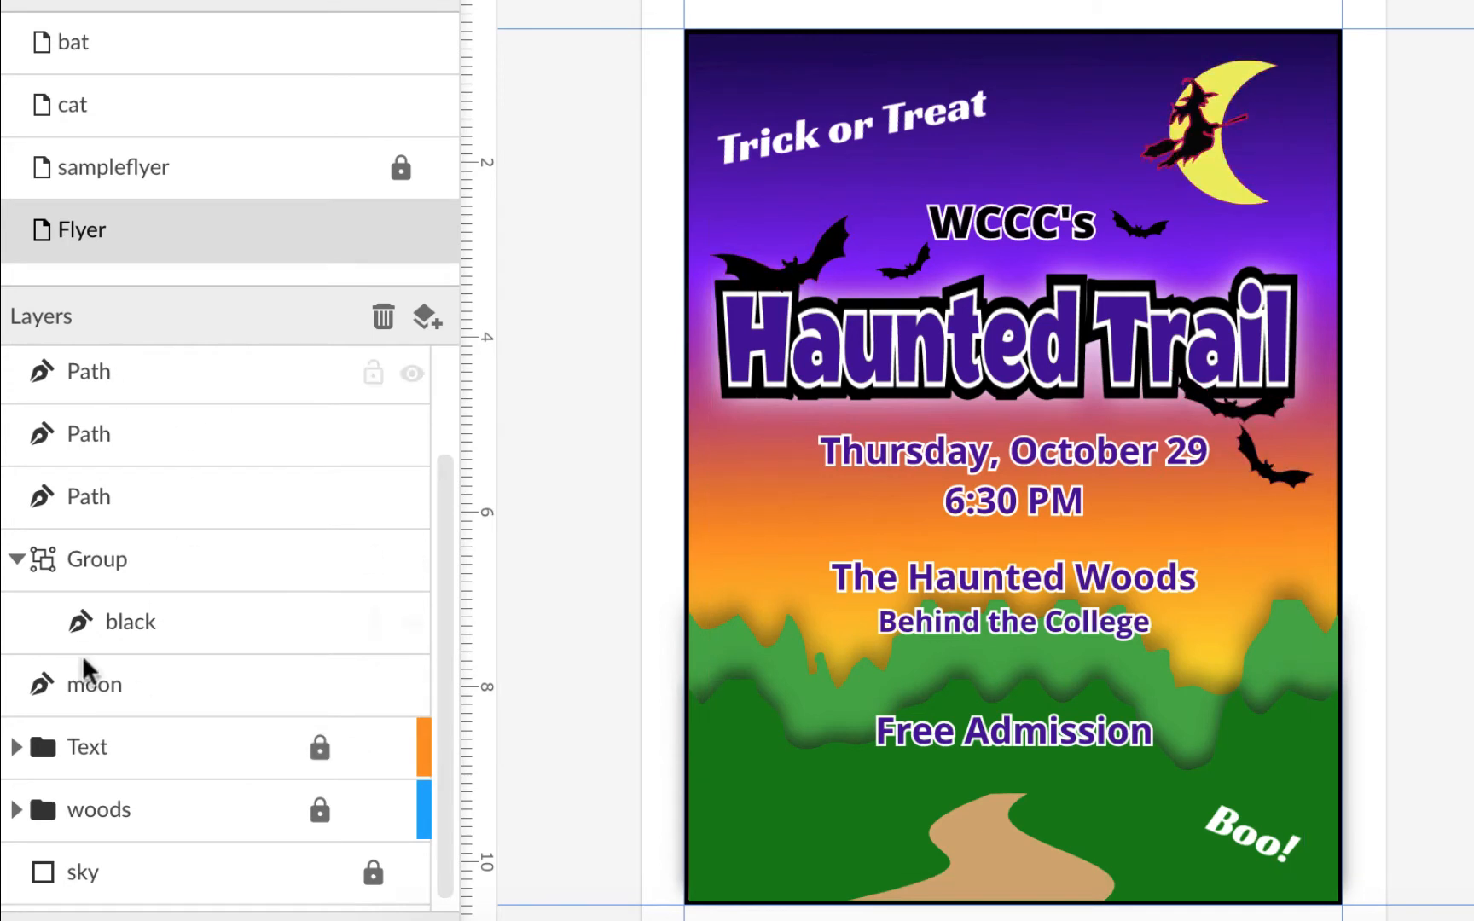
click(424, 305)
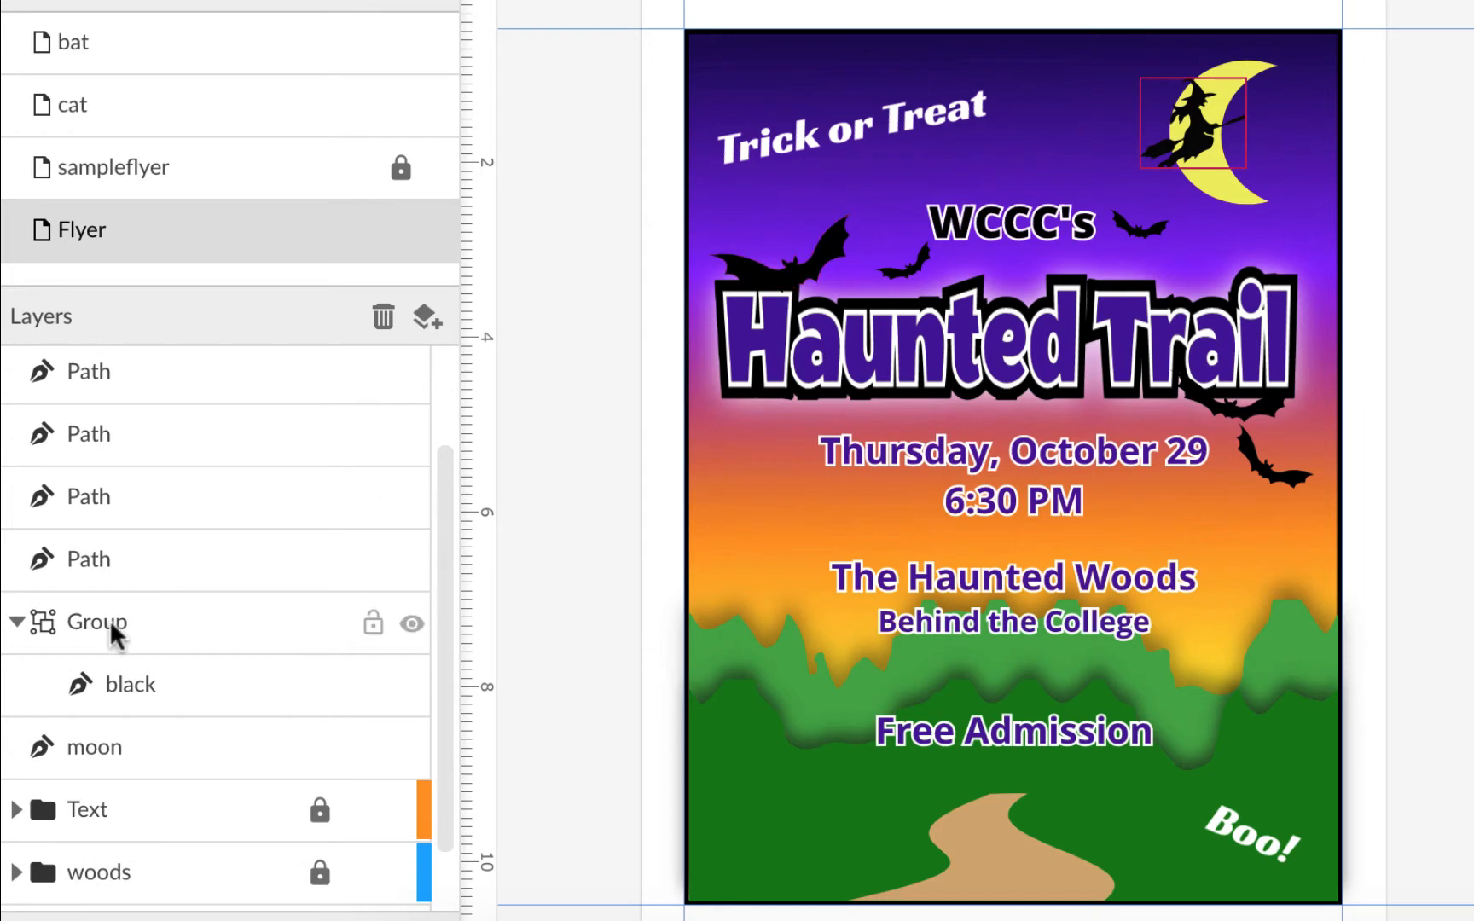
Rename the new Layer 2 as graphics
scroll(114, 621, down, 1)
scroll(131, 629, up, 3)
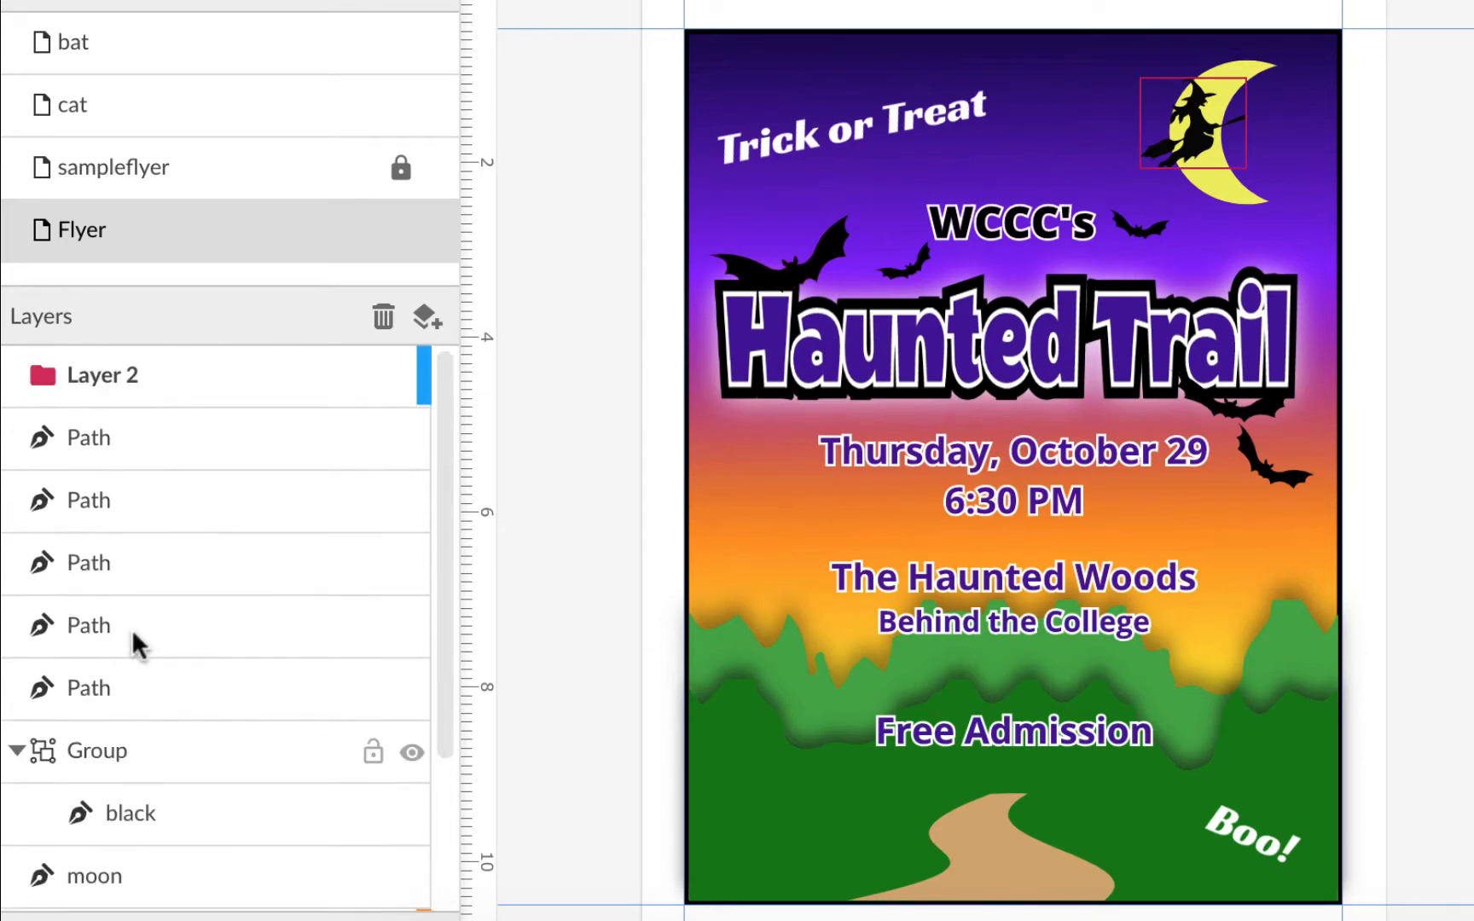
double_click(105, 376)
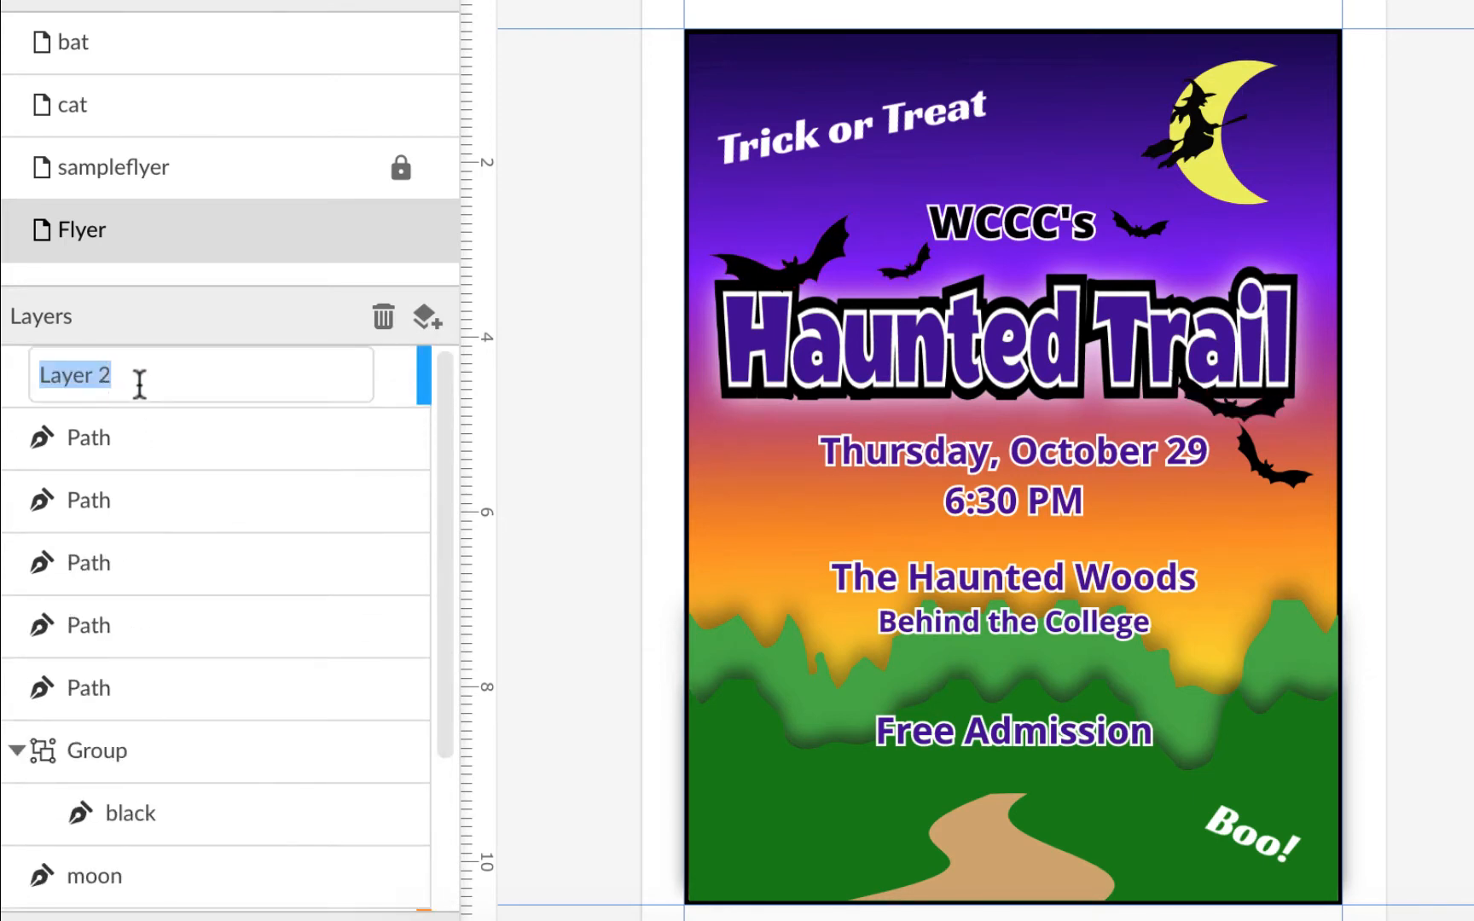
text(graphics)
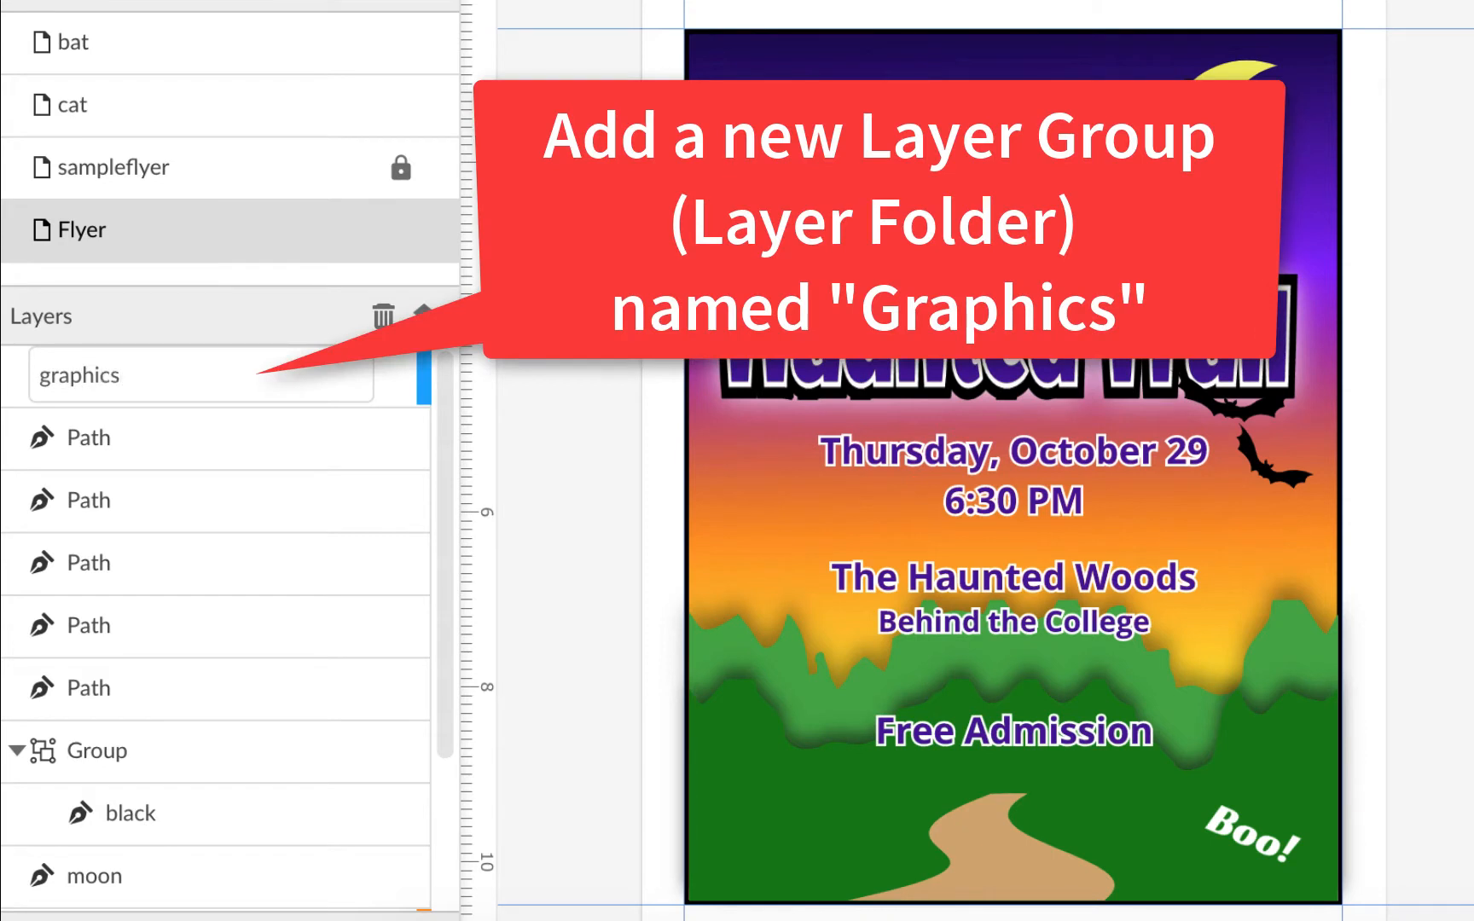
key(Return)
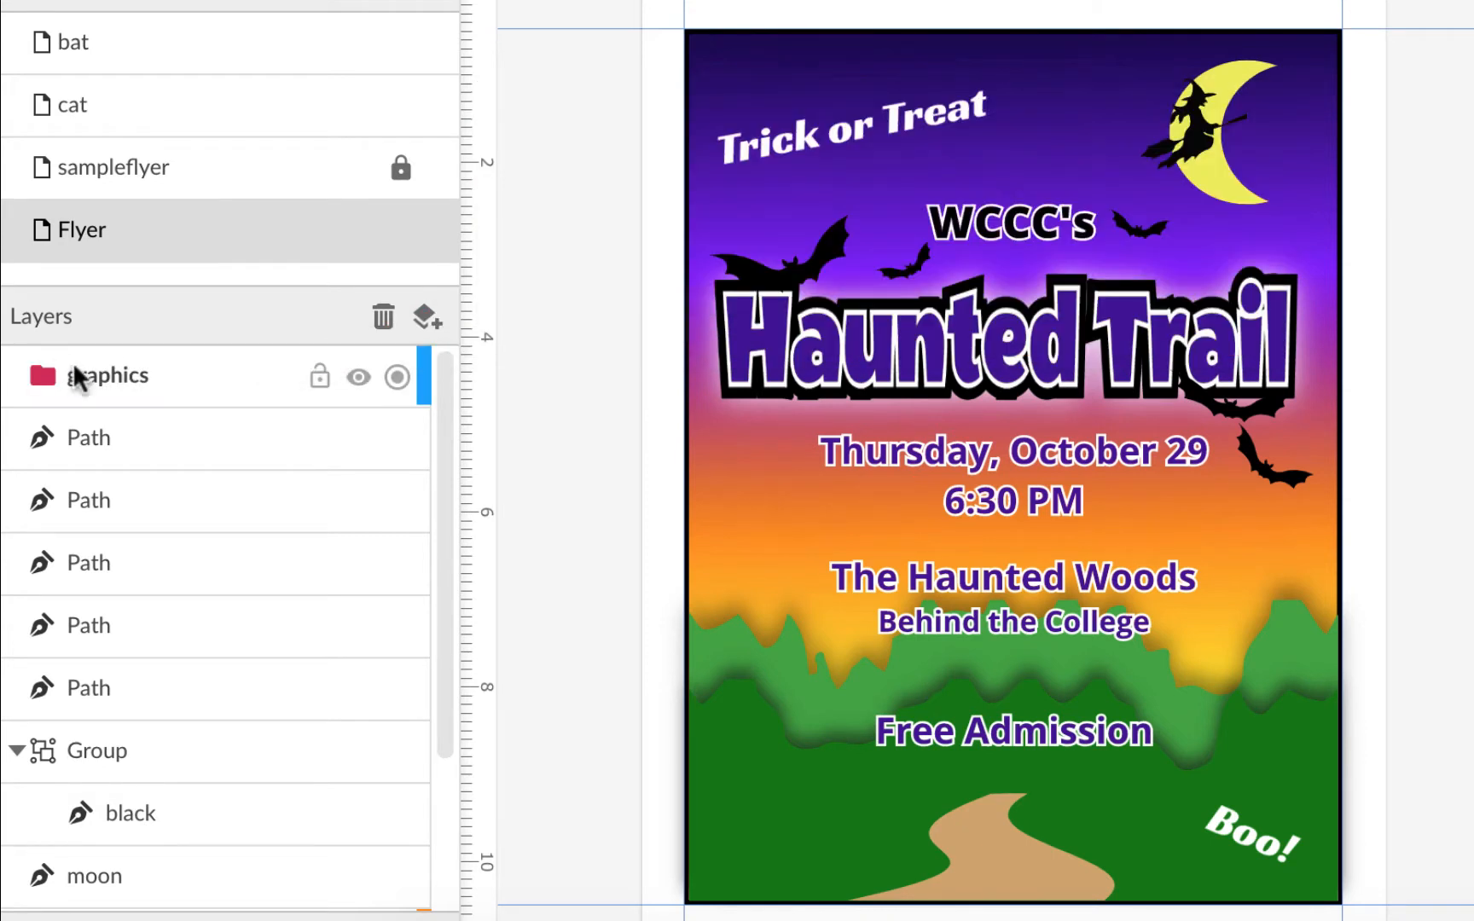
Move all the bat Path layers into the graphics layer
click(100, 438)
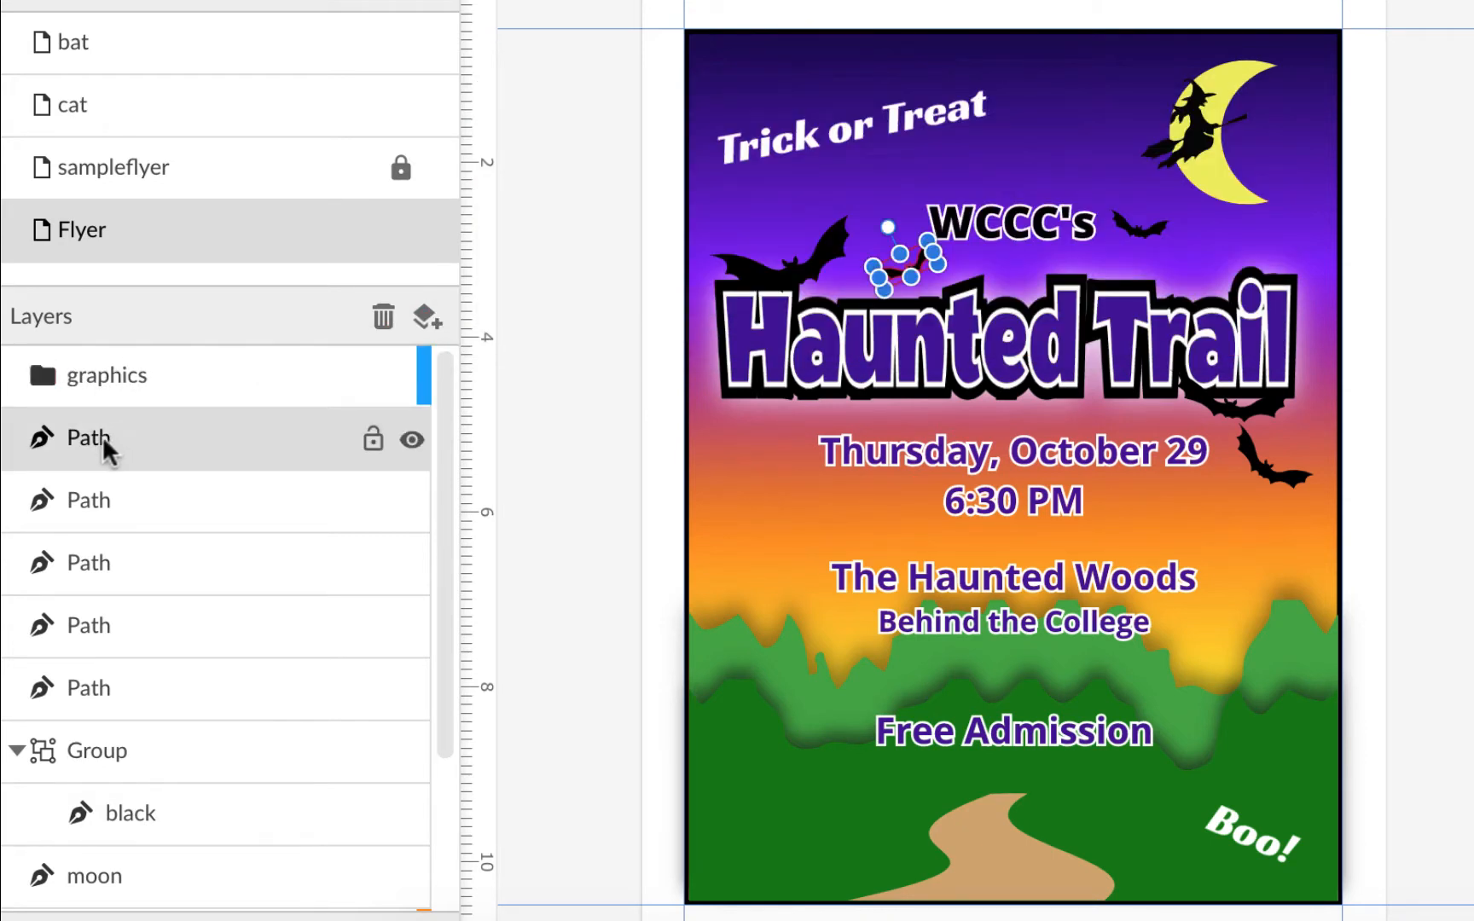
drag(107, 442, 114, 383)
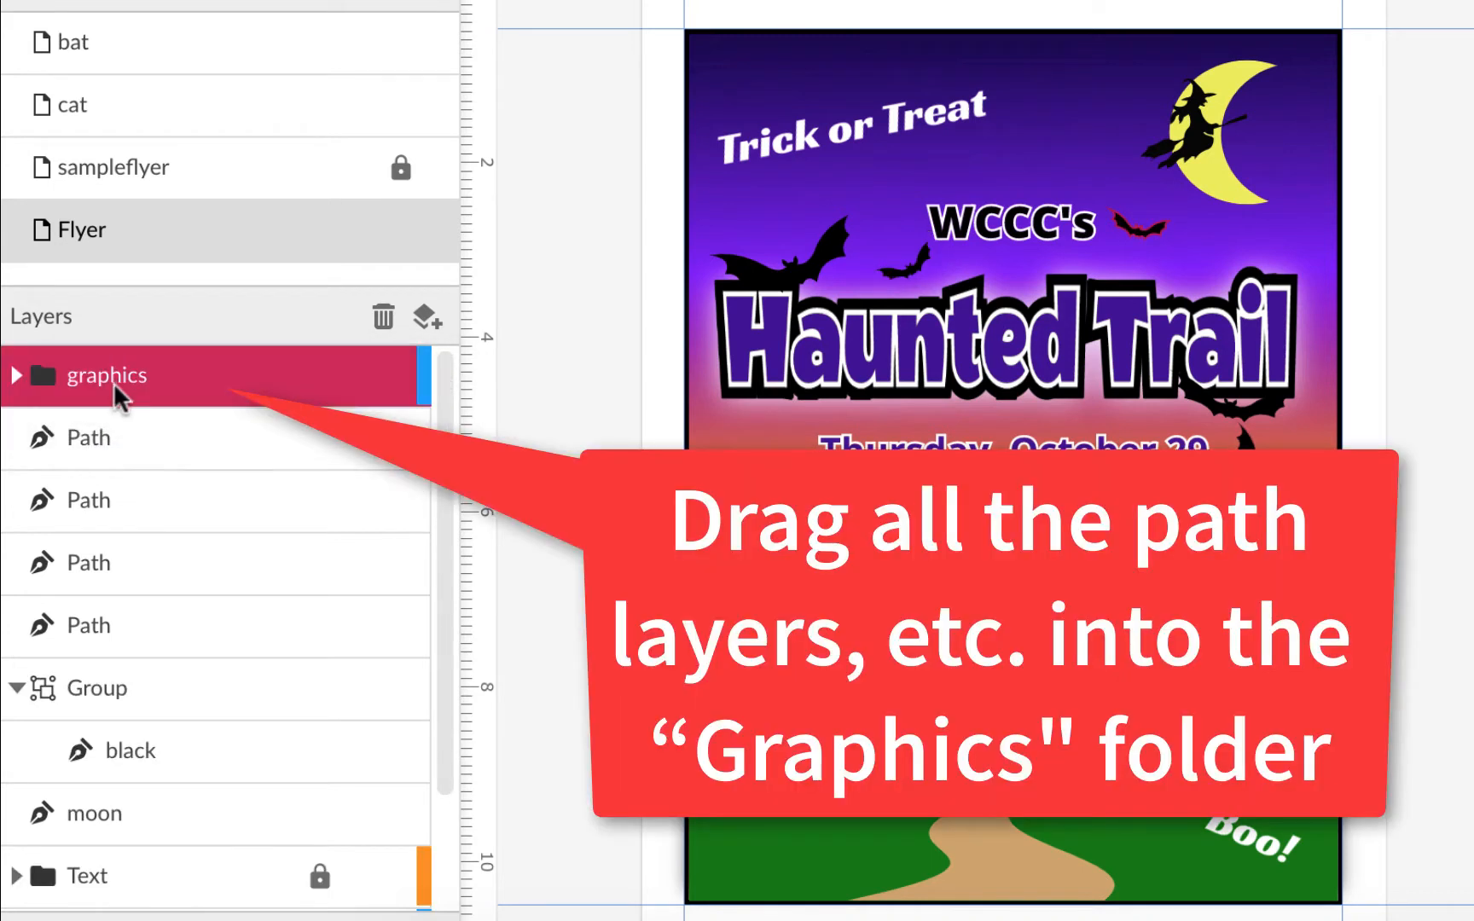
mouse_move(111, 402)
mouse_down()
mouse_move(131, 388)
mouse_move(108, 427)
mouse_up()
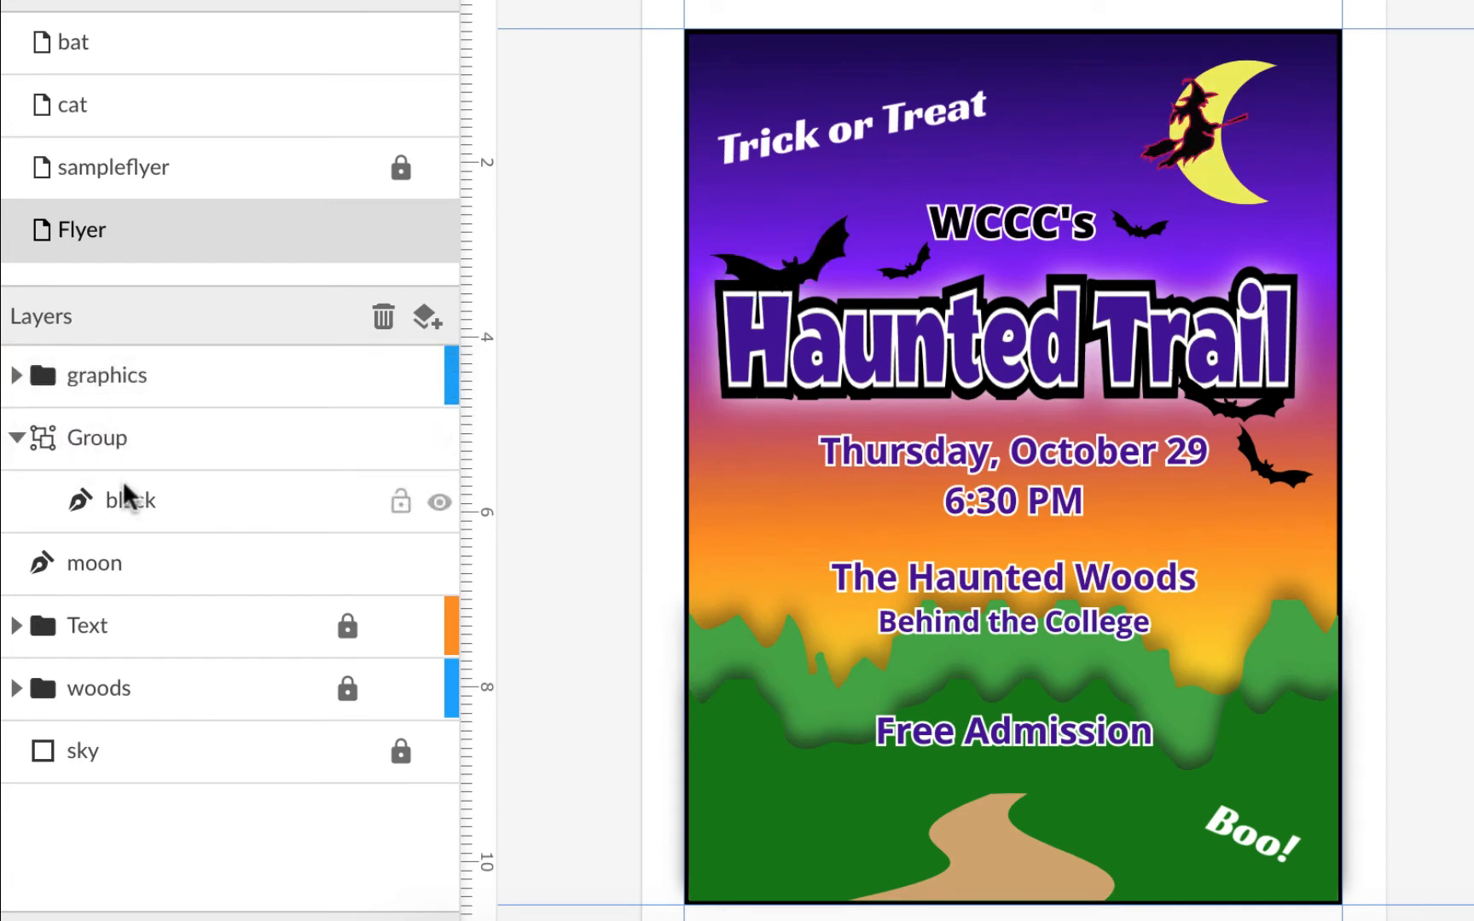
Rename the witch's Group layer as witch, and move it and the moon into the graphics layer
click(114, 449)
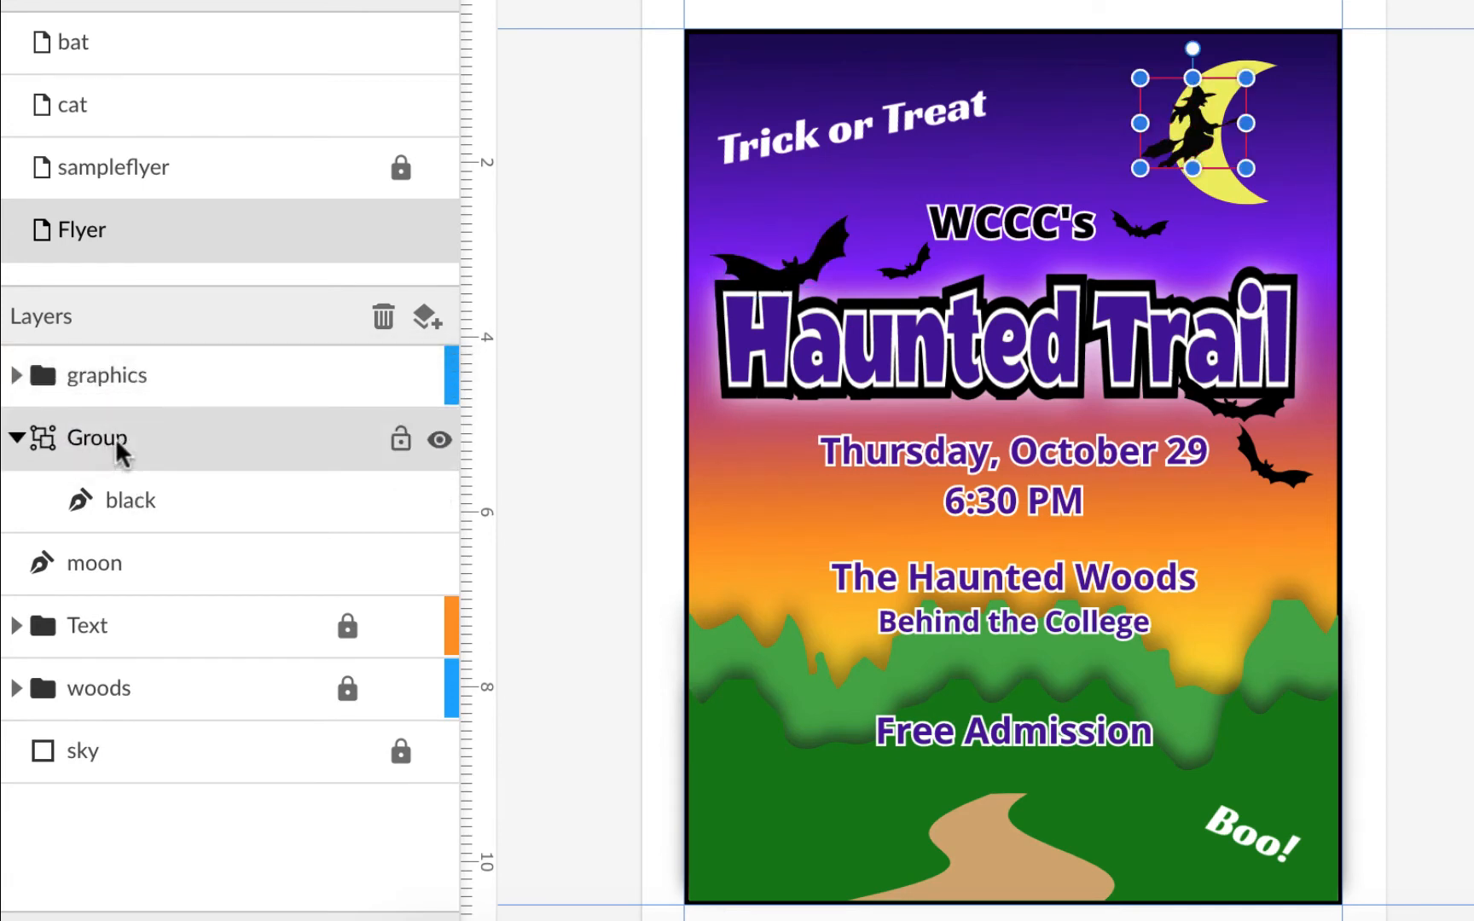
double_click(116, 440)
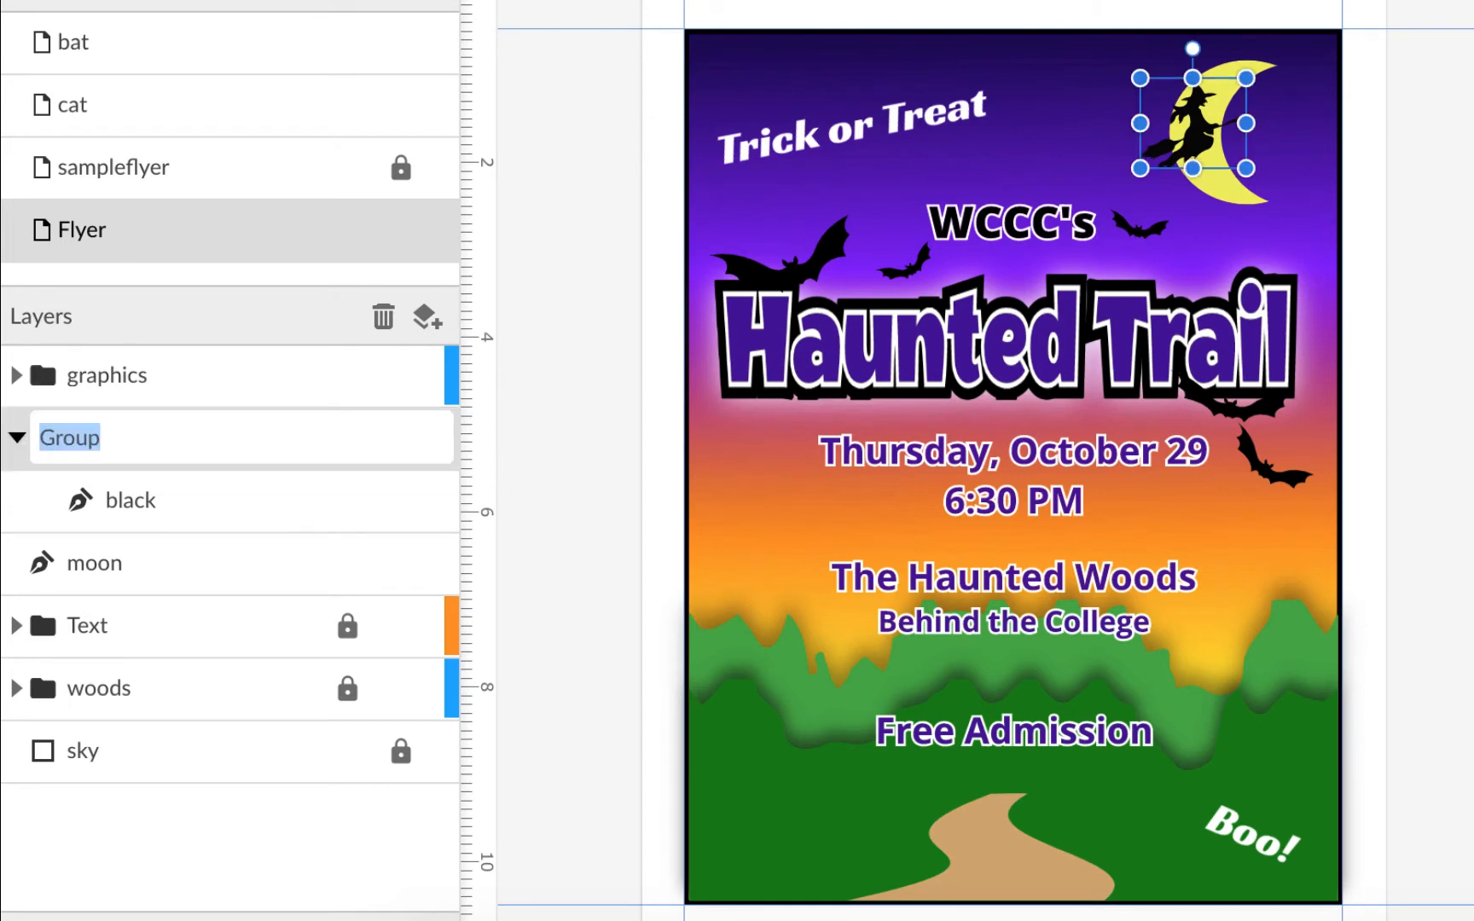
text(witch)
key(Return)
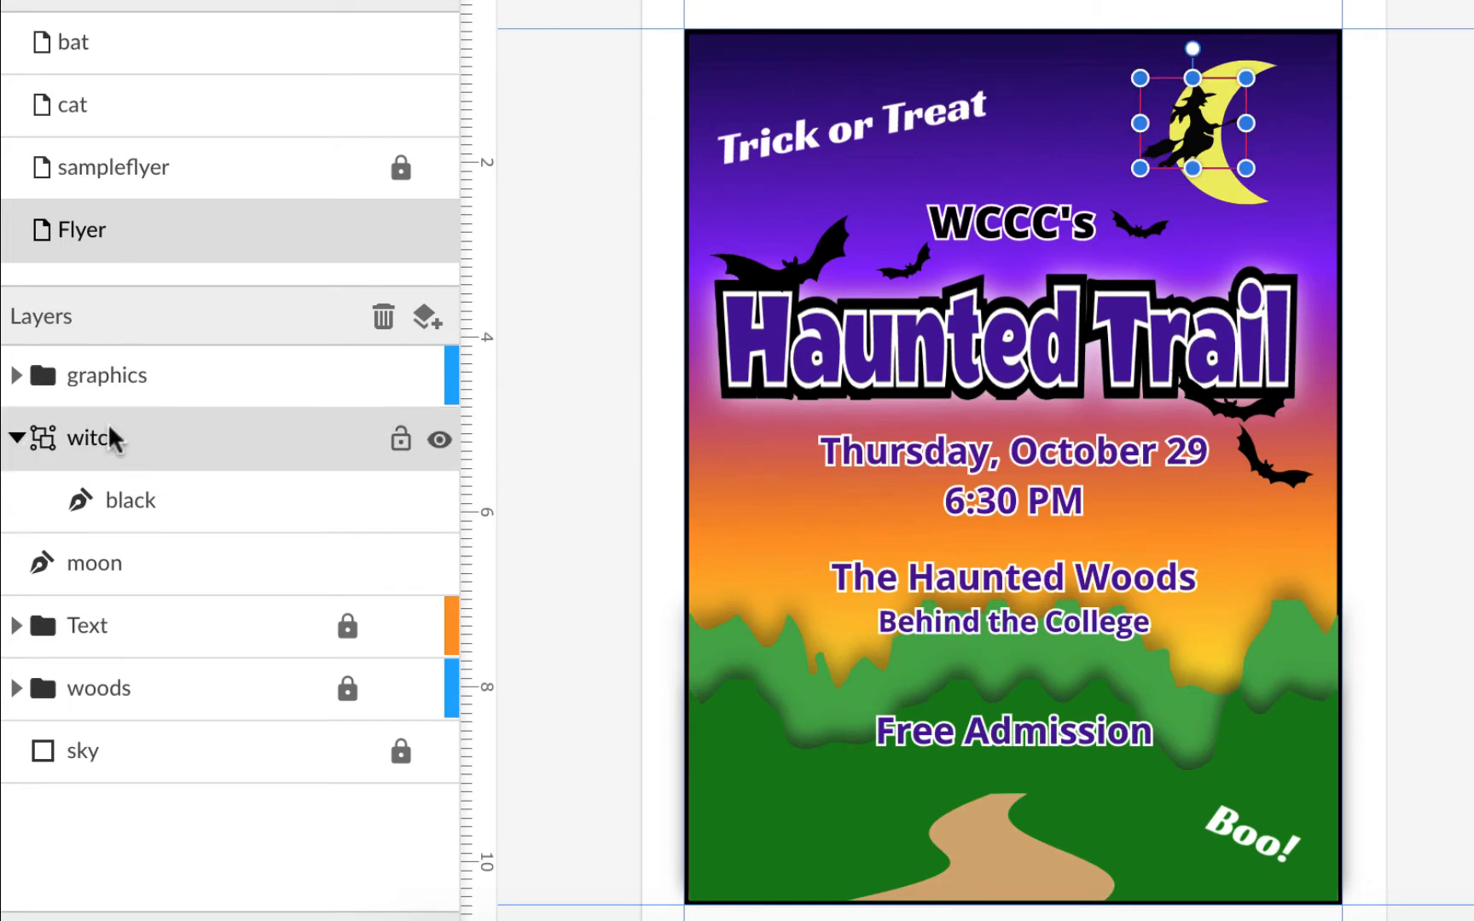
drag(150, 437, 162, 386)
drag(134, 445, 151, 384)
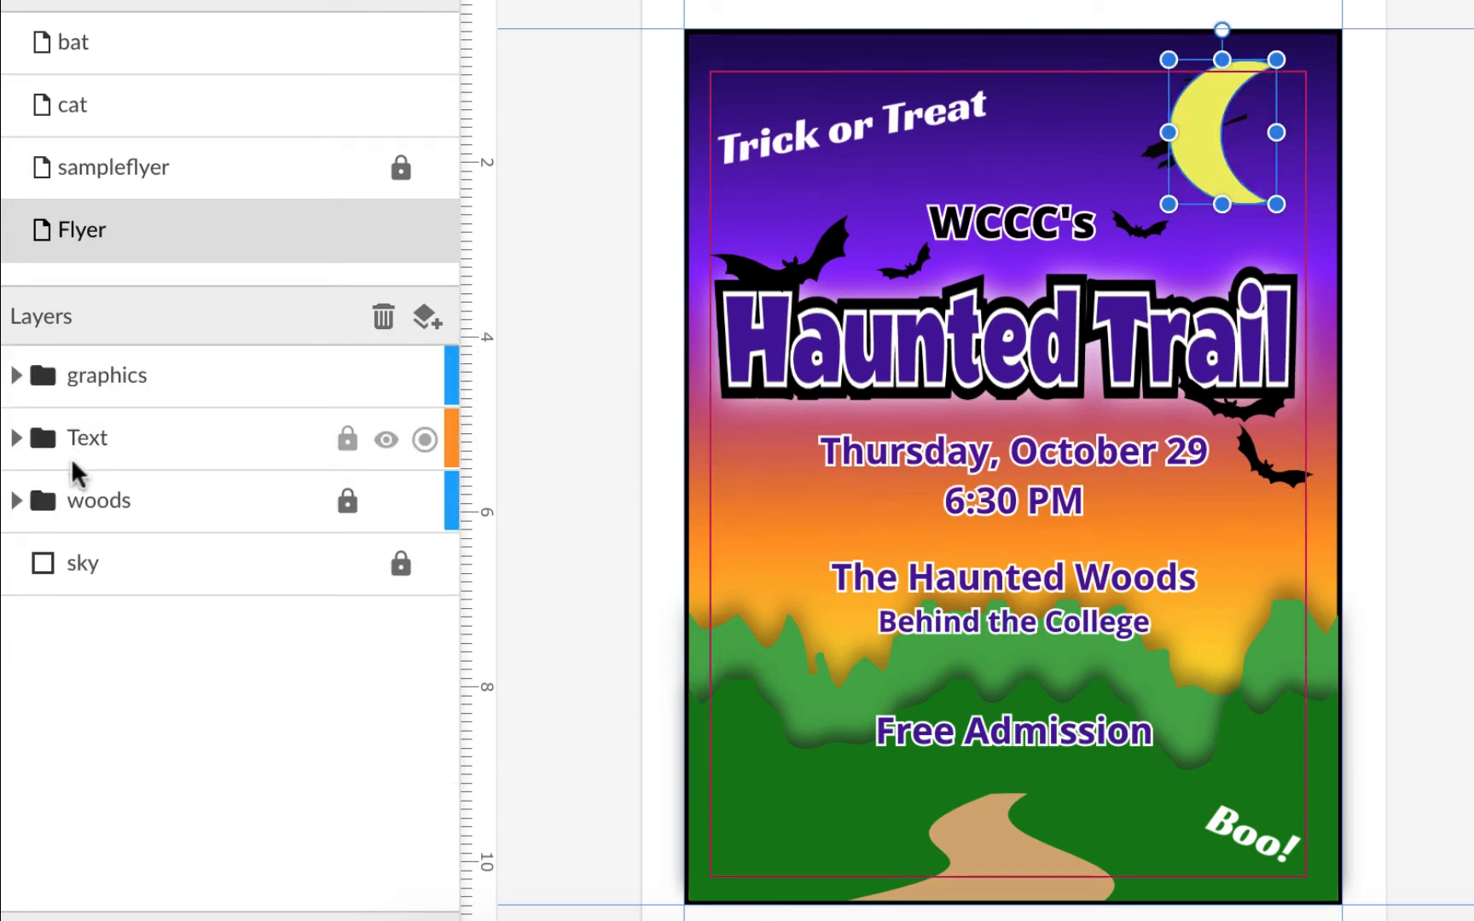
Expand the graphics layer and reorder the moon below the witch group so the witch sits in front of it
click(16, 375)
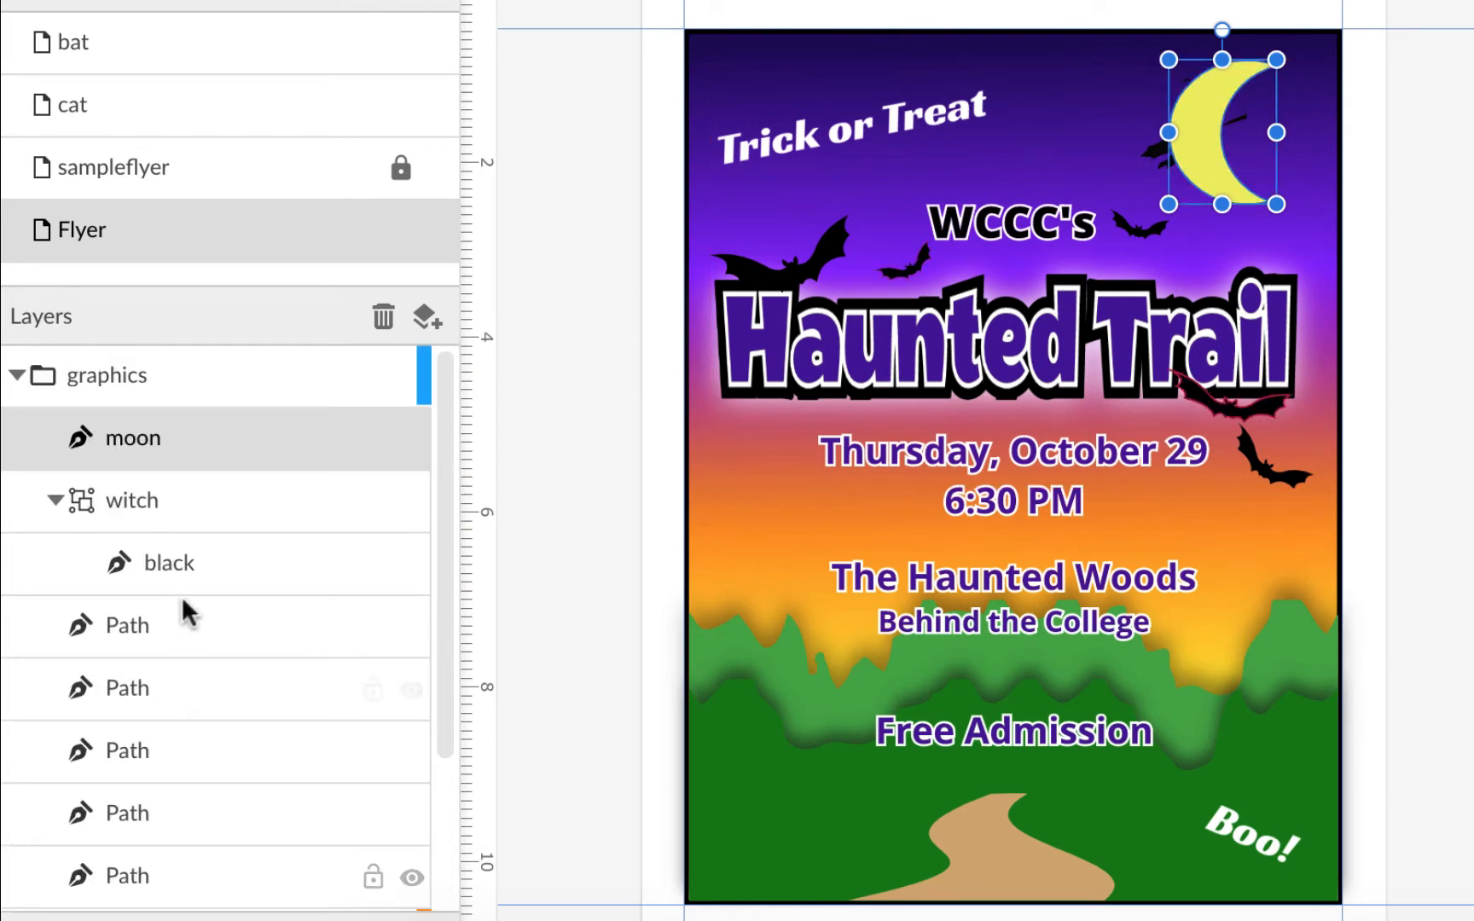
click(17, 375)
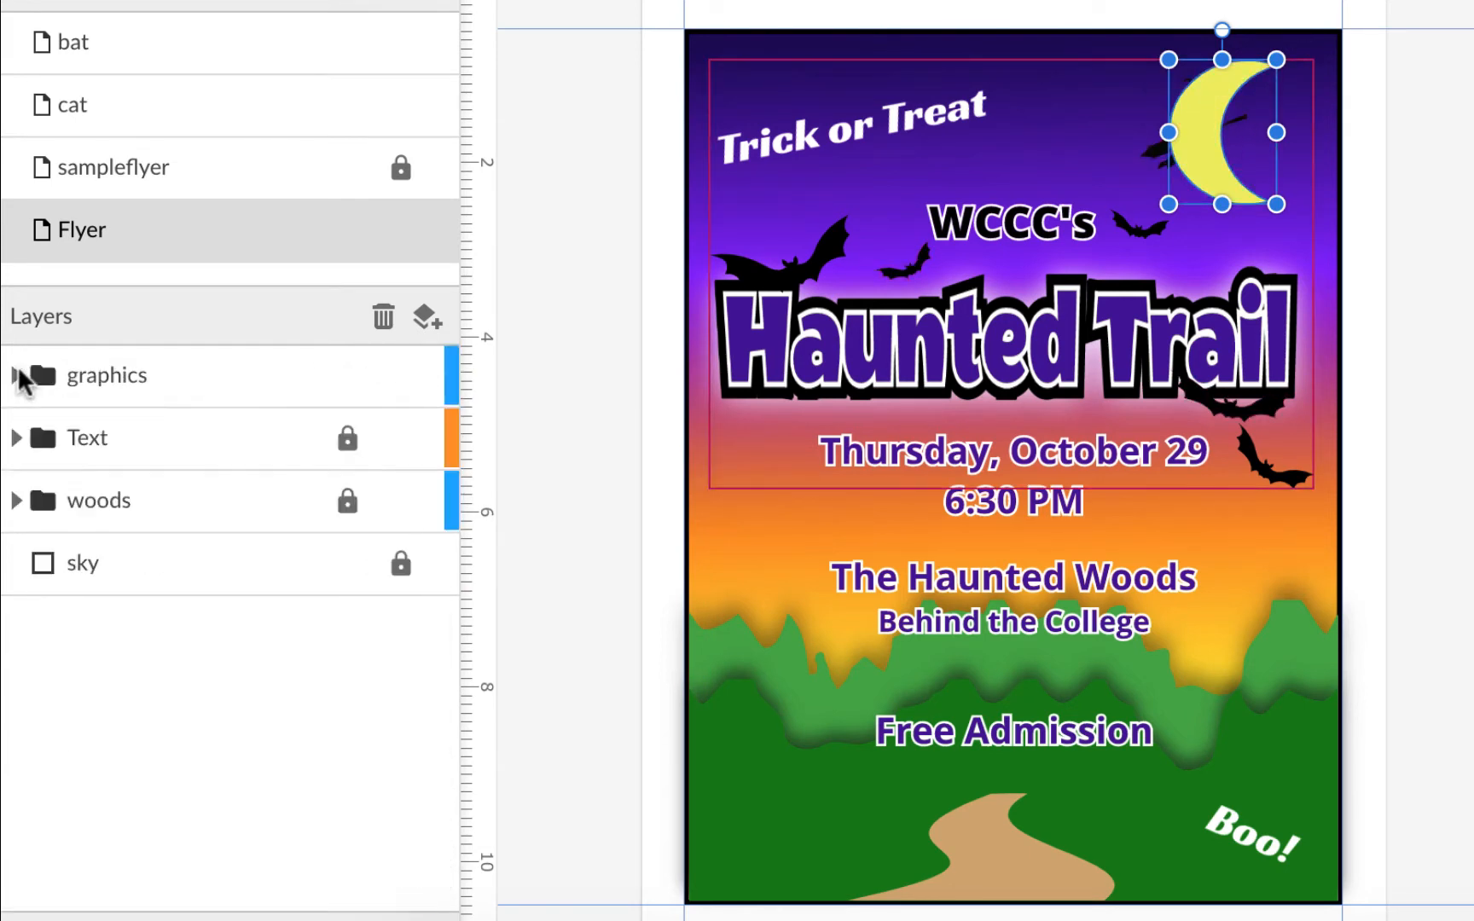
click(98, 375)
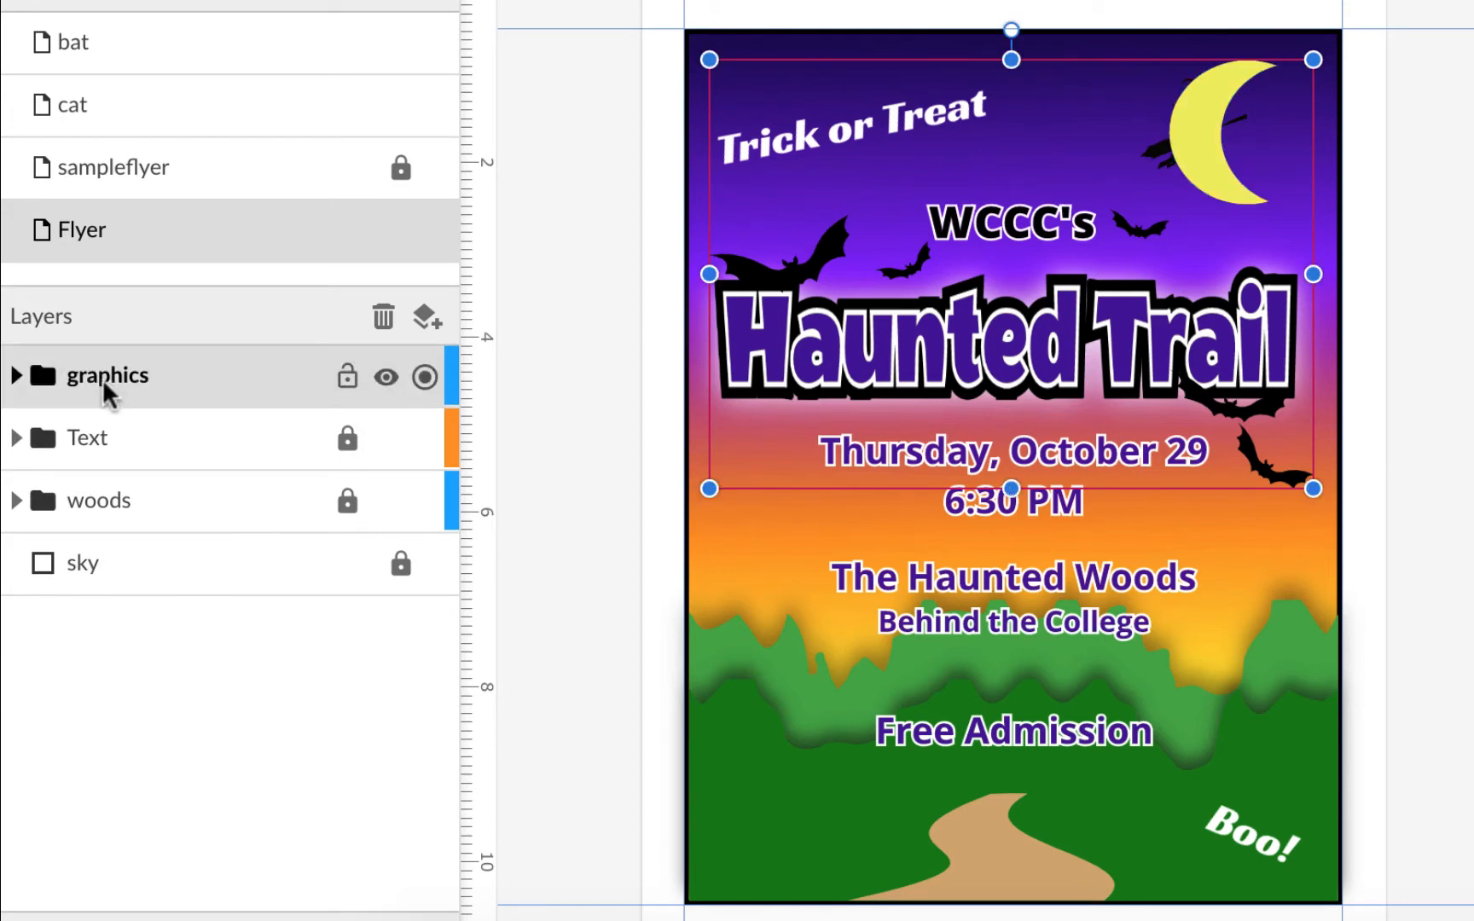
click(15, 375)
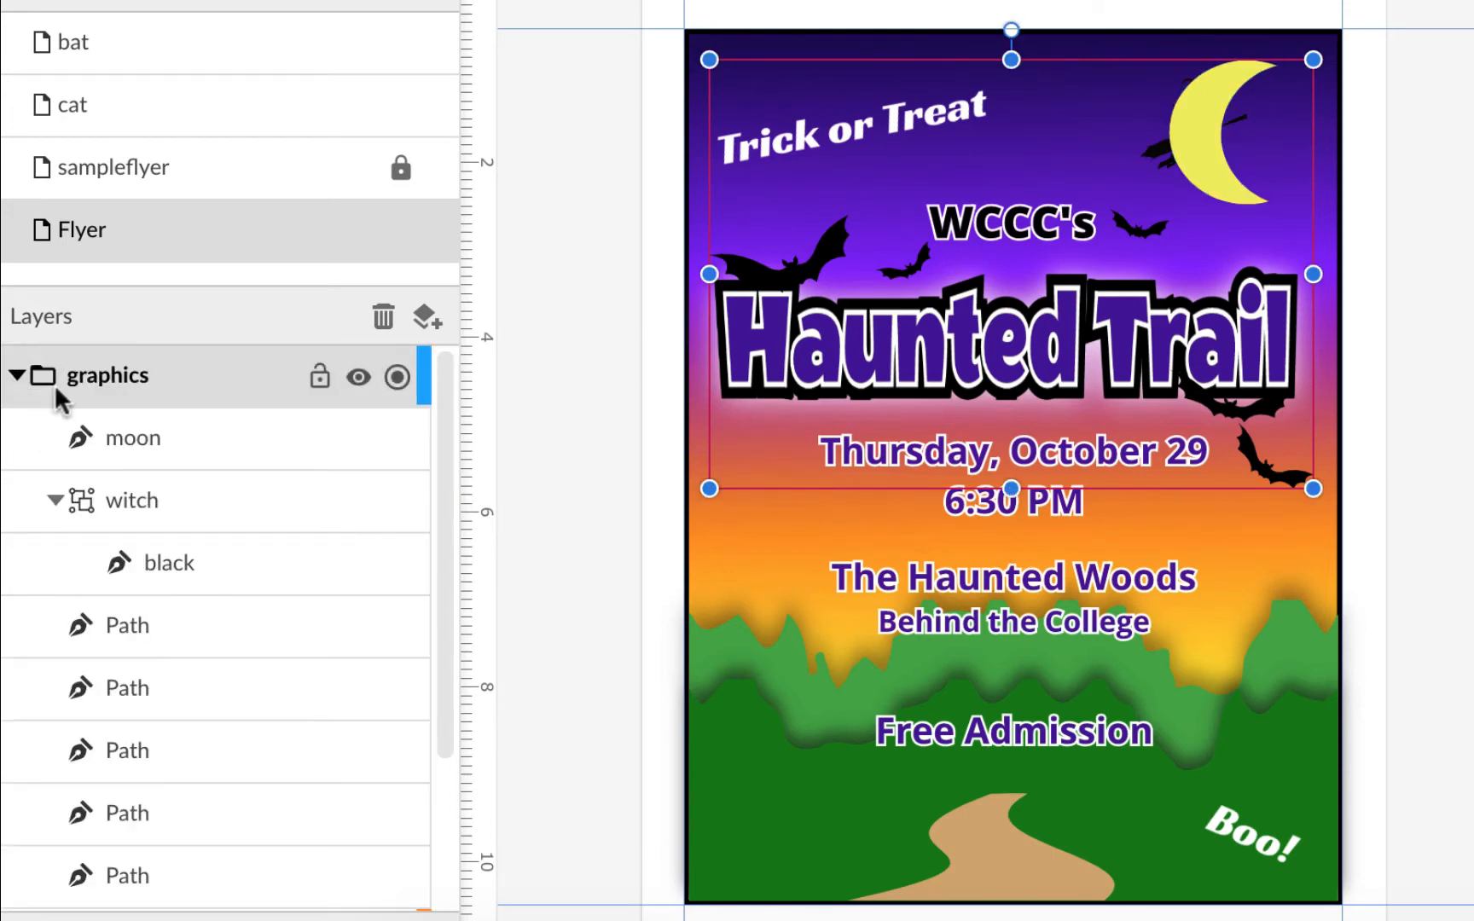
click(165, 428)
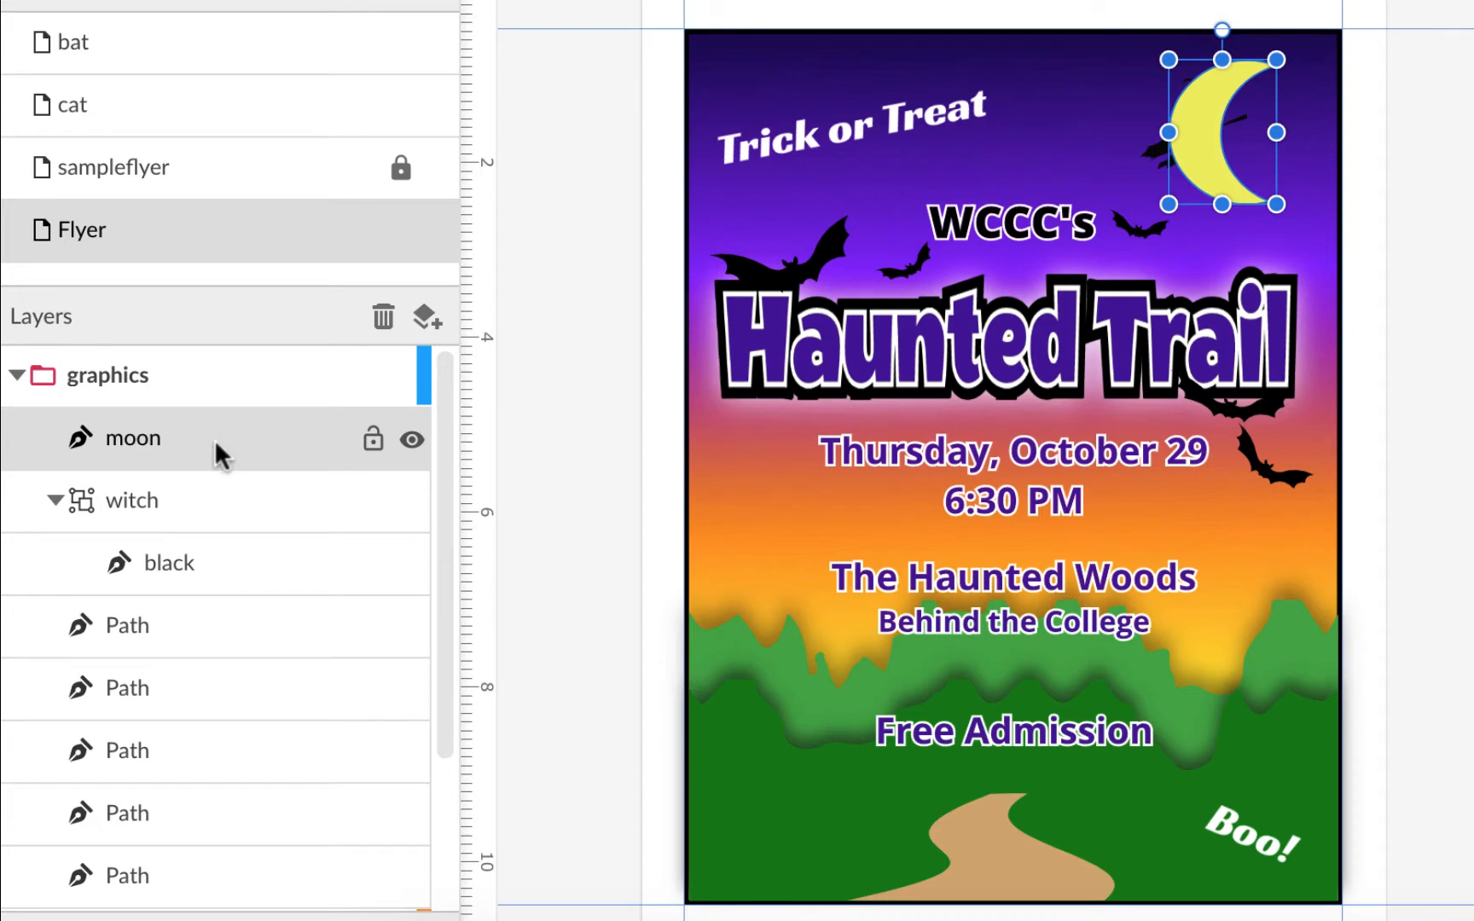
drag(212, 426, 196, 605)
click(1448, 358)
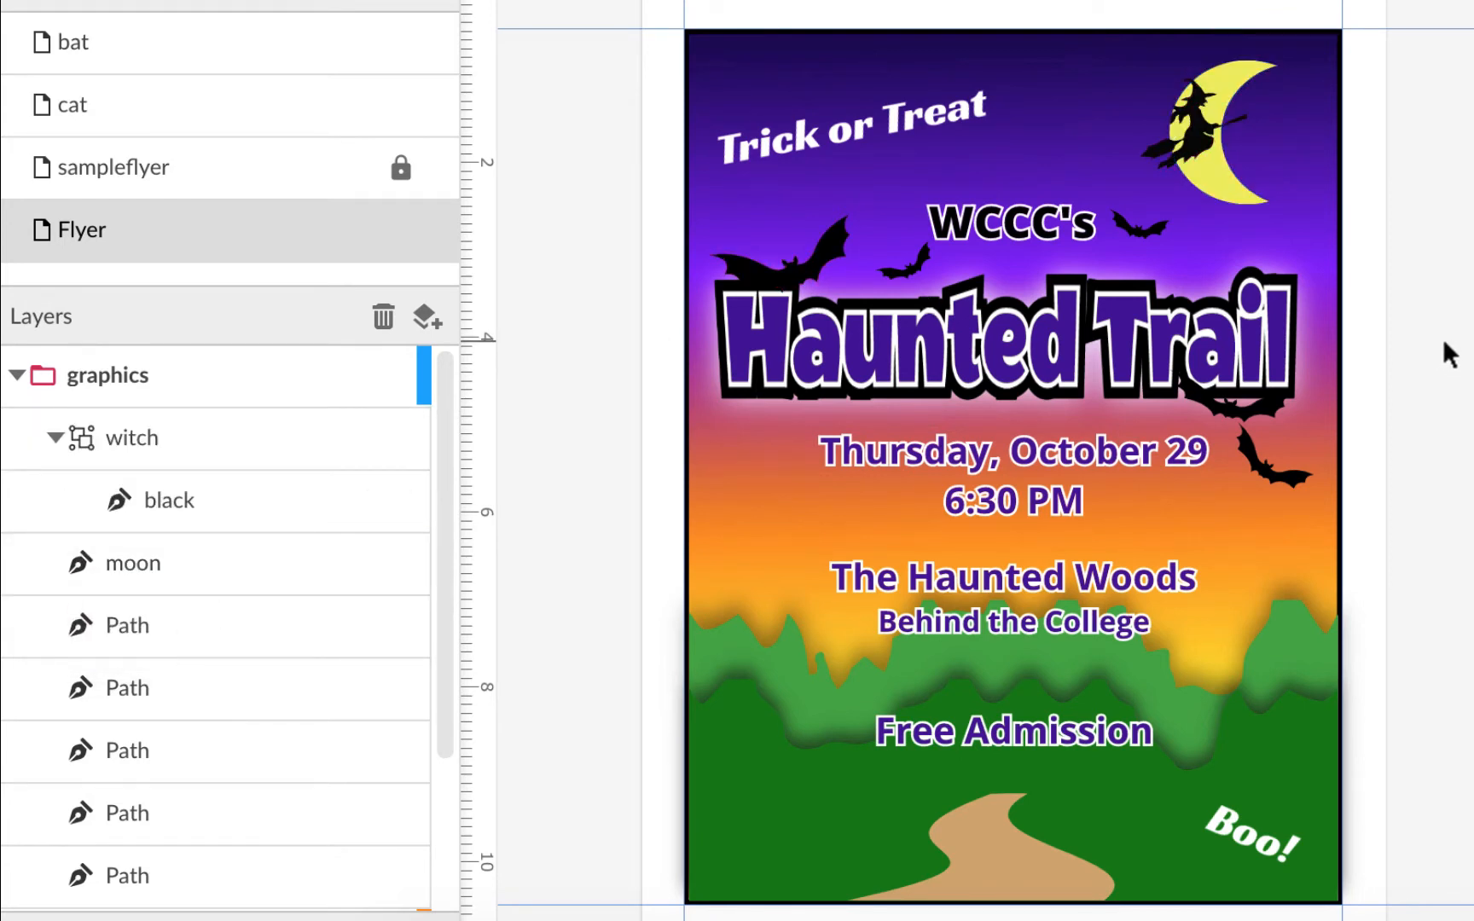
Try pasting the copied tree image into the graphics layer and vectorizing it, and undo the attempt
key(ctrl+v)
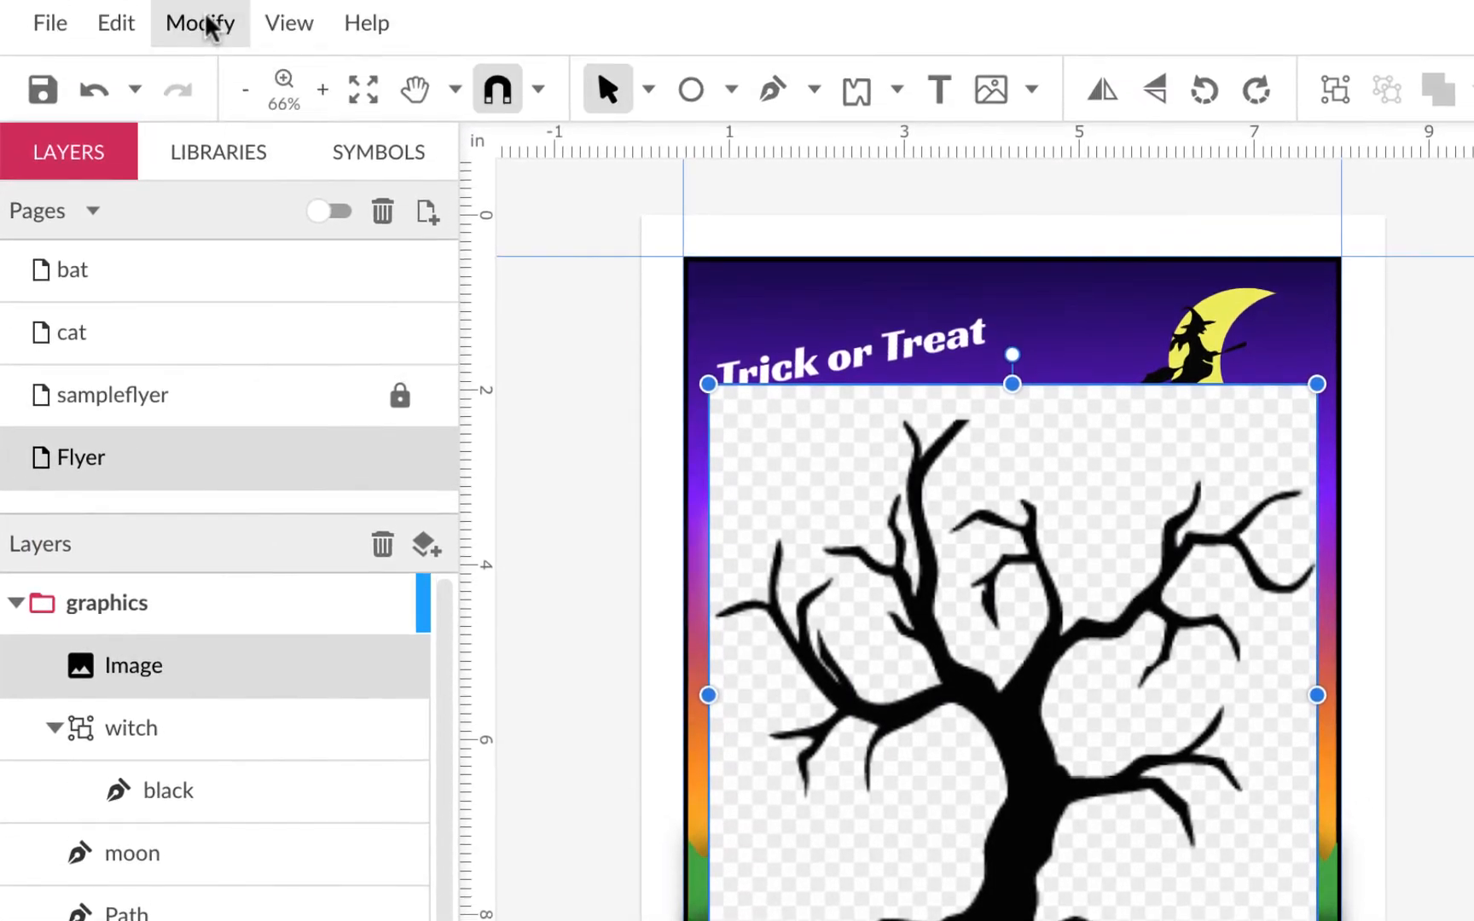
click(205, 24)
mouse_move(313, 732)
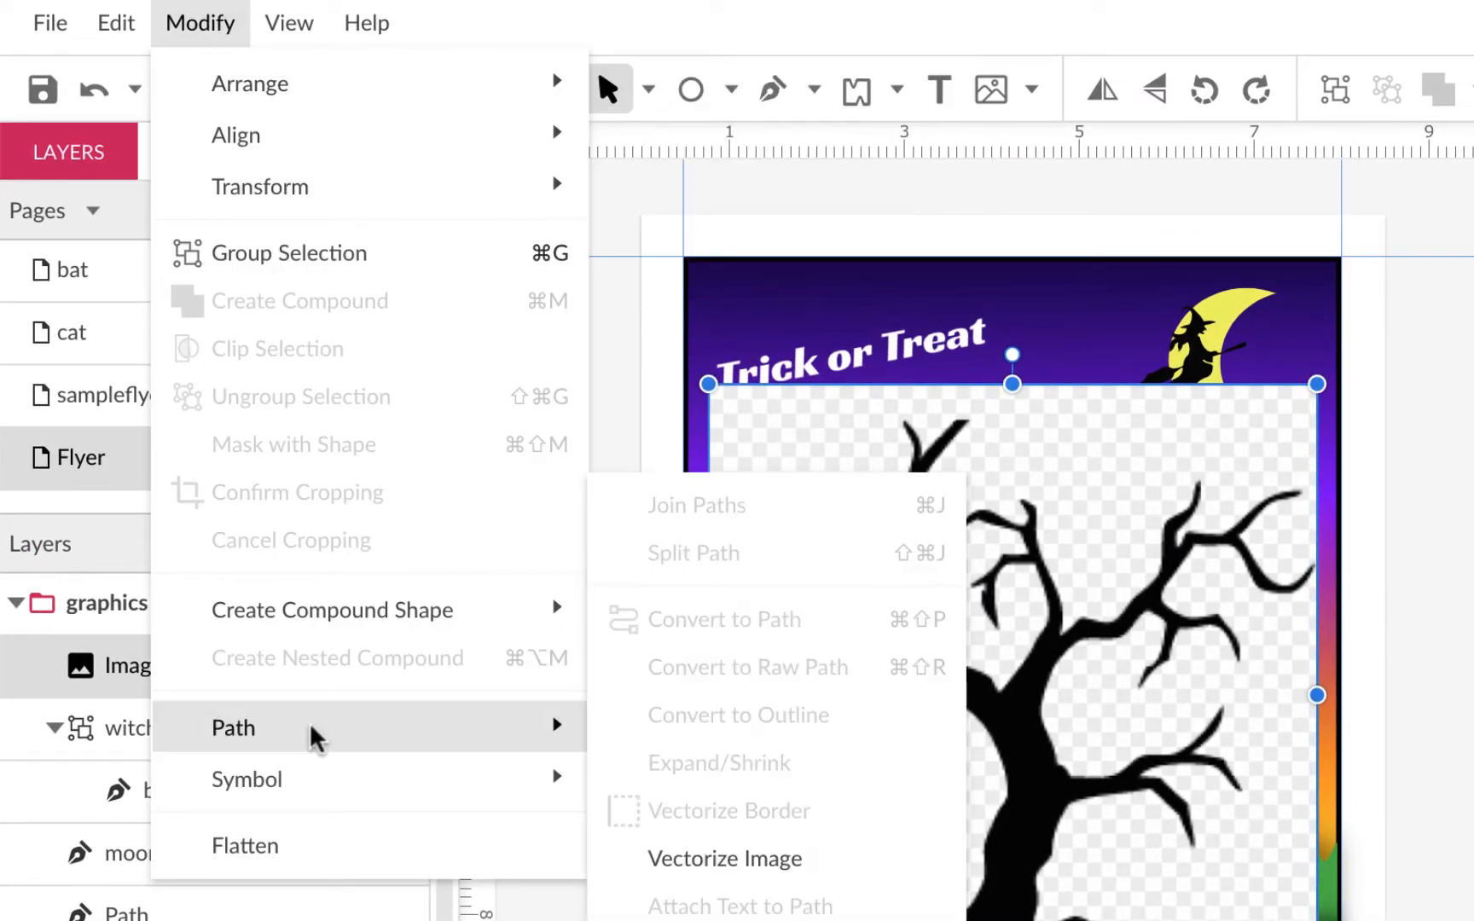
click(763, 860)
drag(964, 615, 1167, 635)
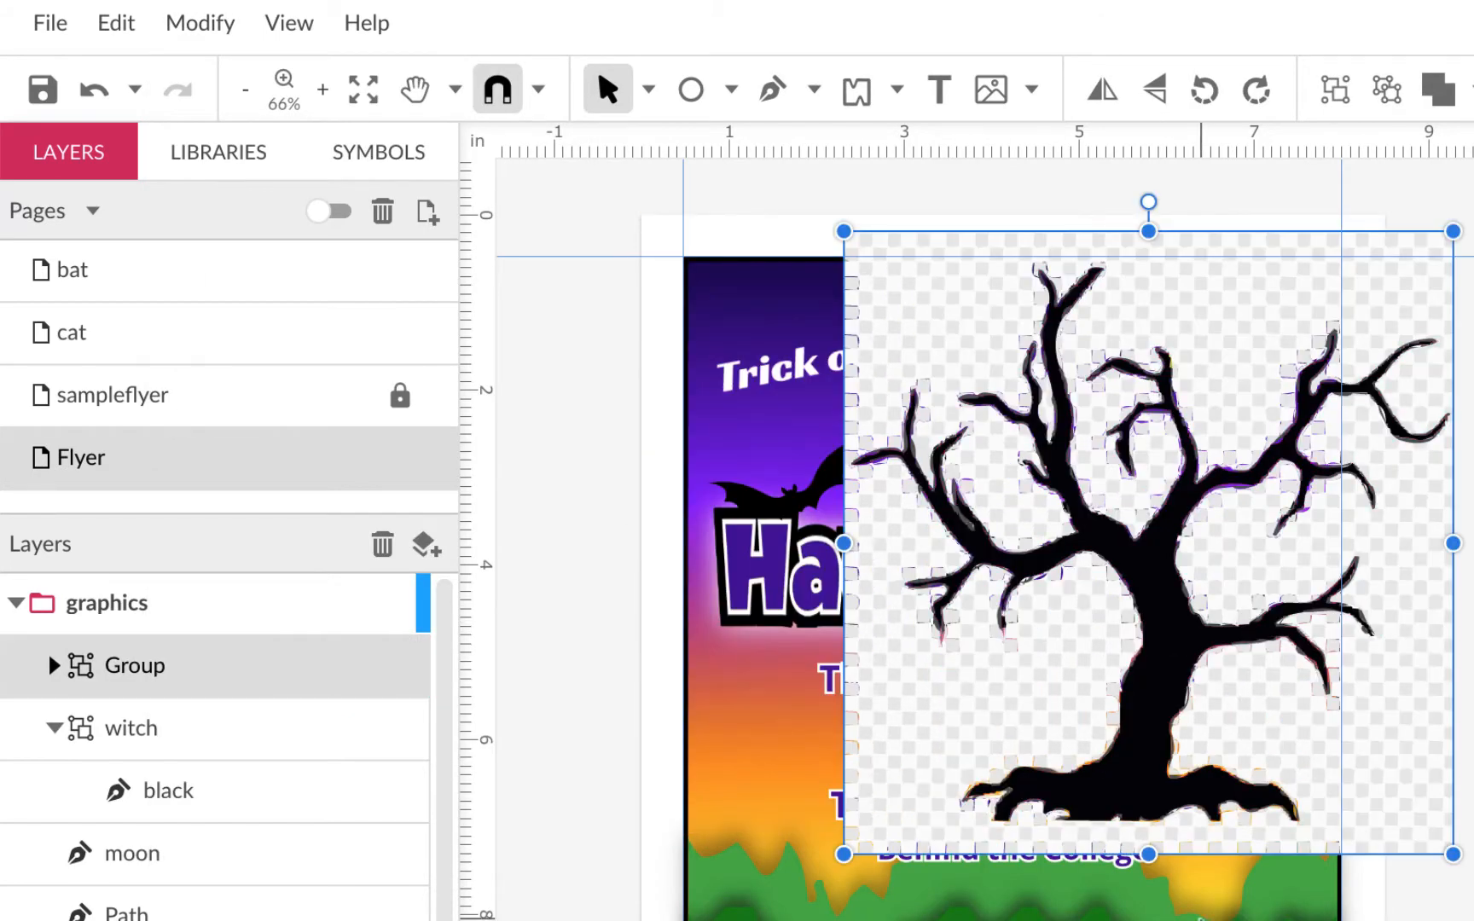
key(ctrl+z)
key(ctrl+z)
key(ctrl+z)
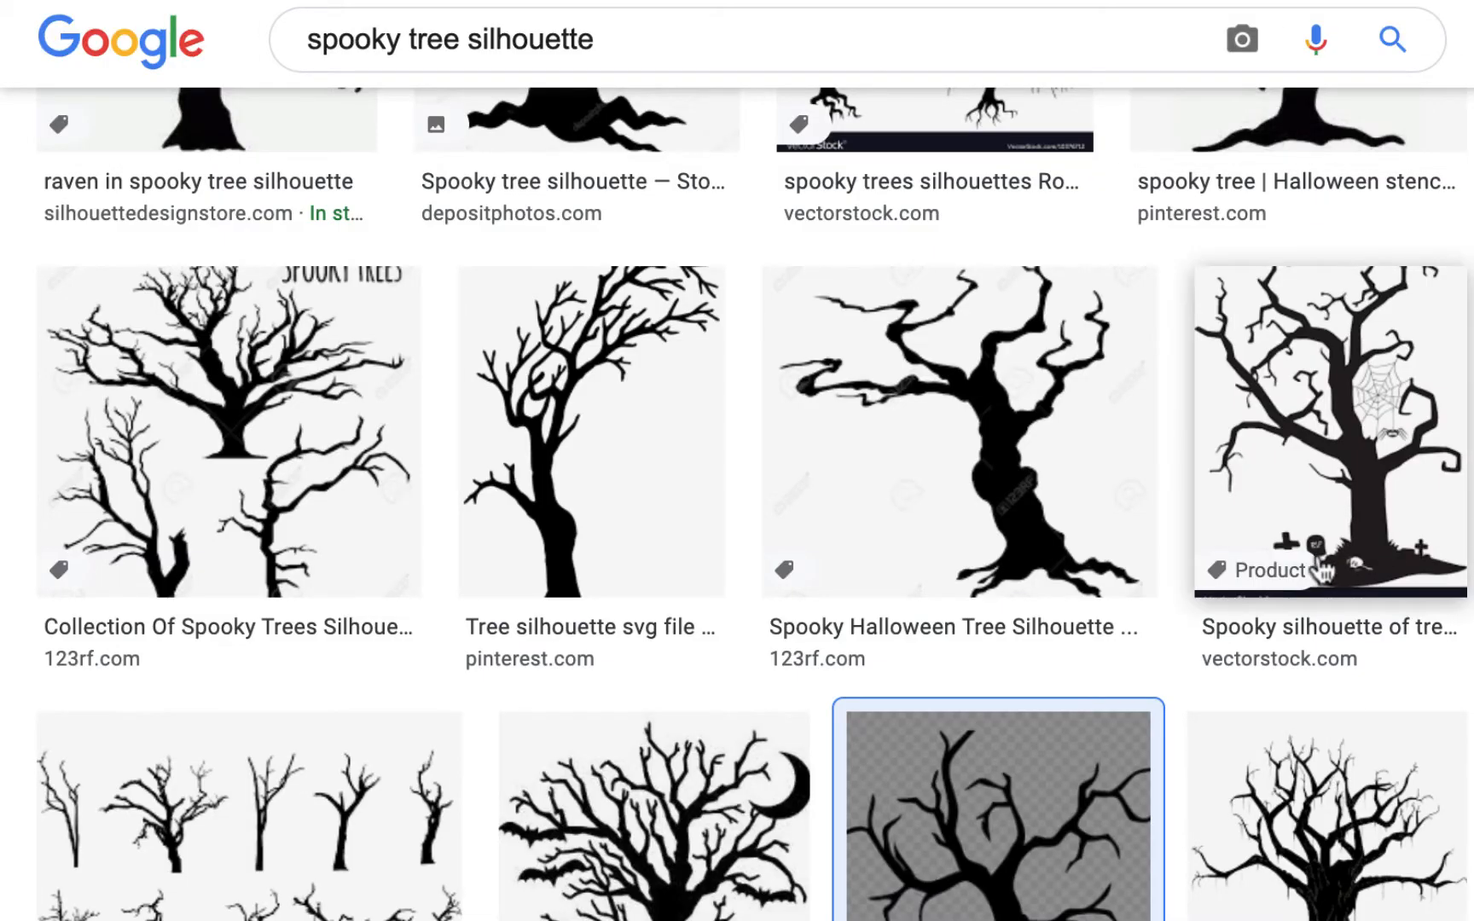
Switch to the Google Images results for "spooky tree silhouette", browse them and copy the "spooky tree | Halloween" preview image from pinterest.com
scroll(1290, 589, down, 7)
scroll(1288, 593, down, 9)
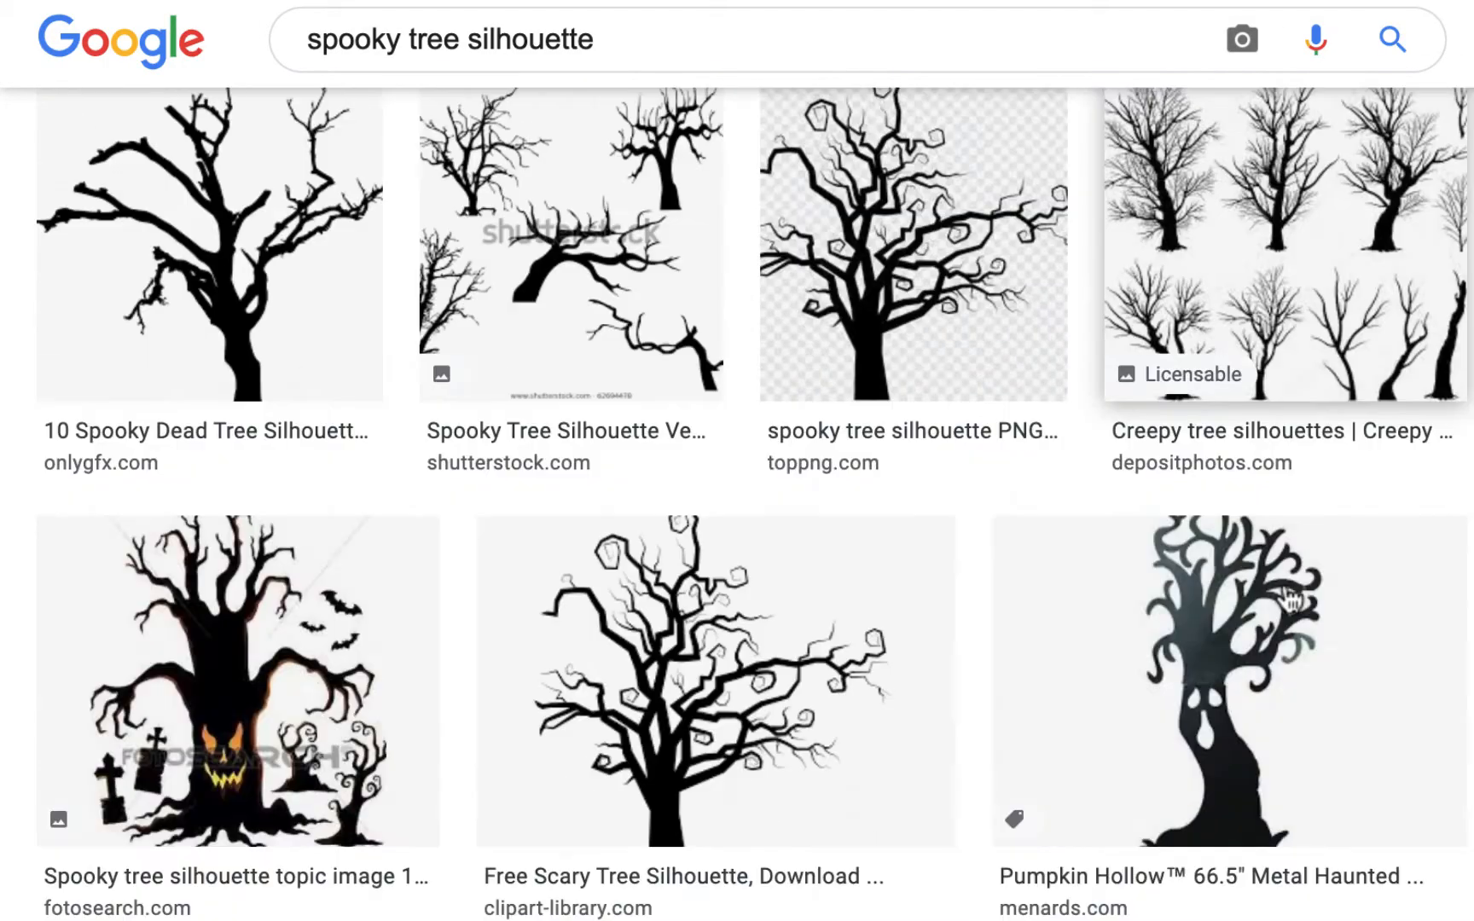
scroll(1290, 601, down, 3)
scroll(1290, 600, down, 4)
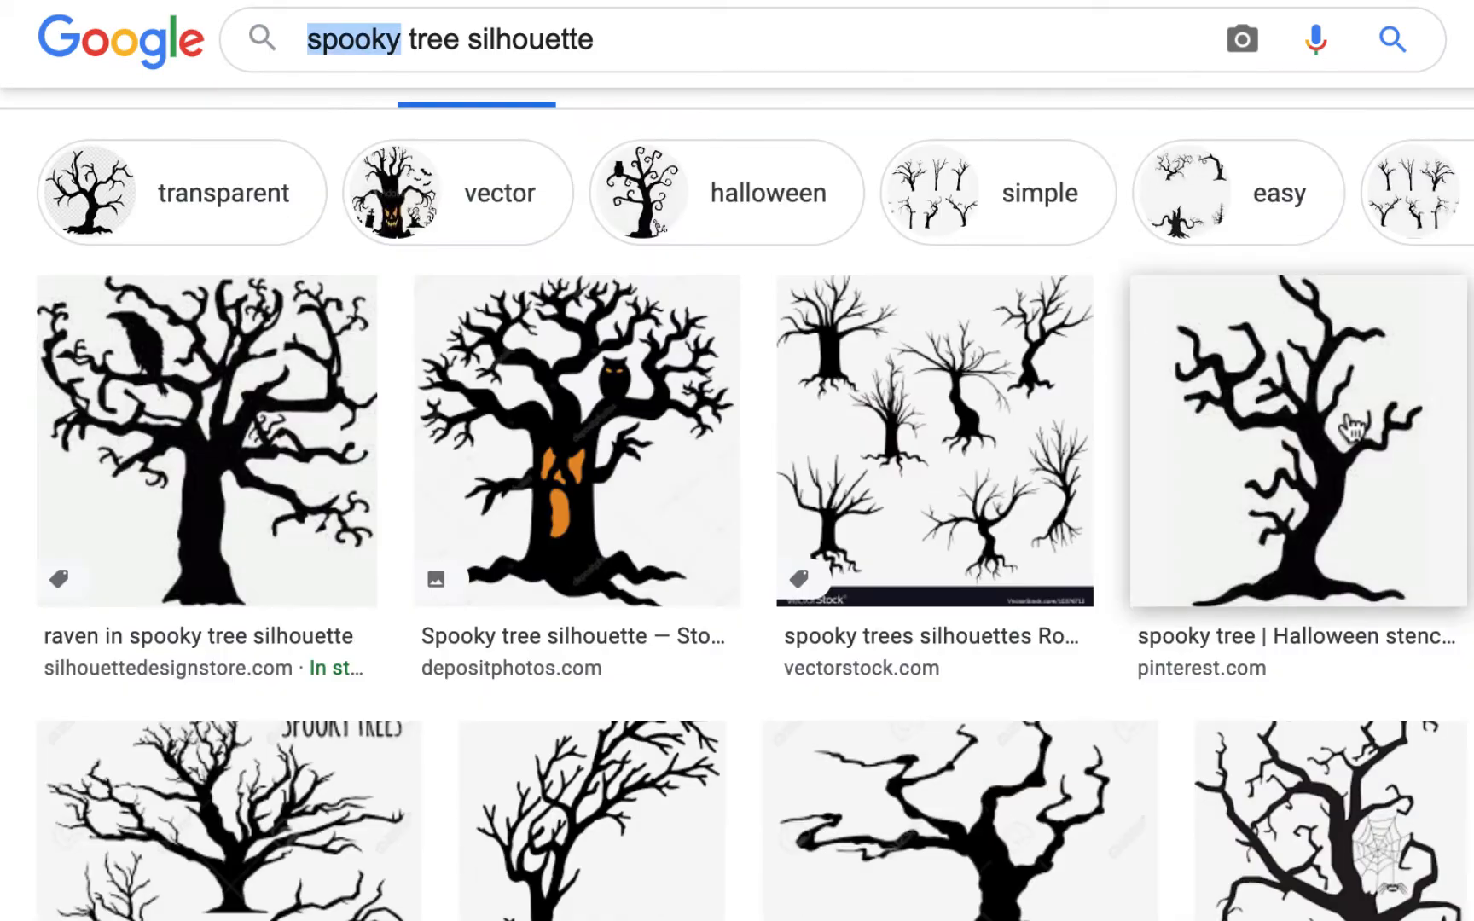
scroll(1352, 429, down, 2)
click(1350, 429)
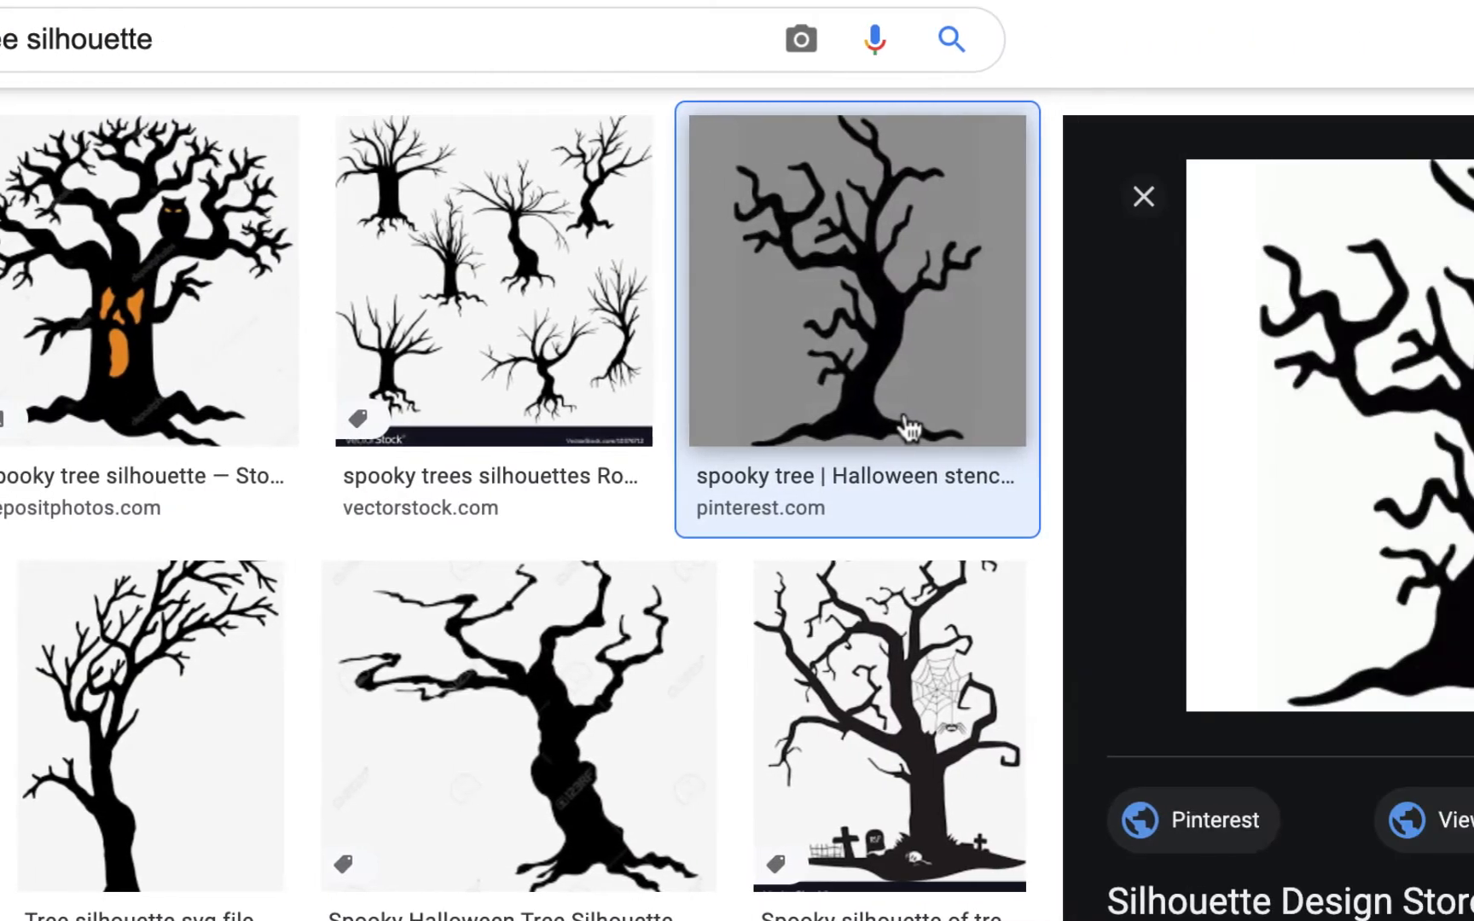
right_click(1006, 448)
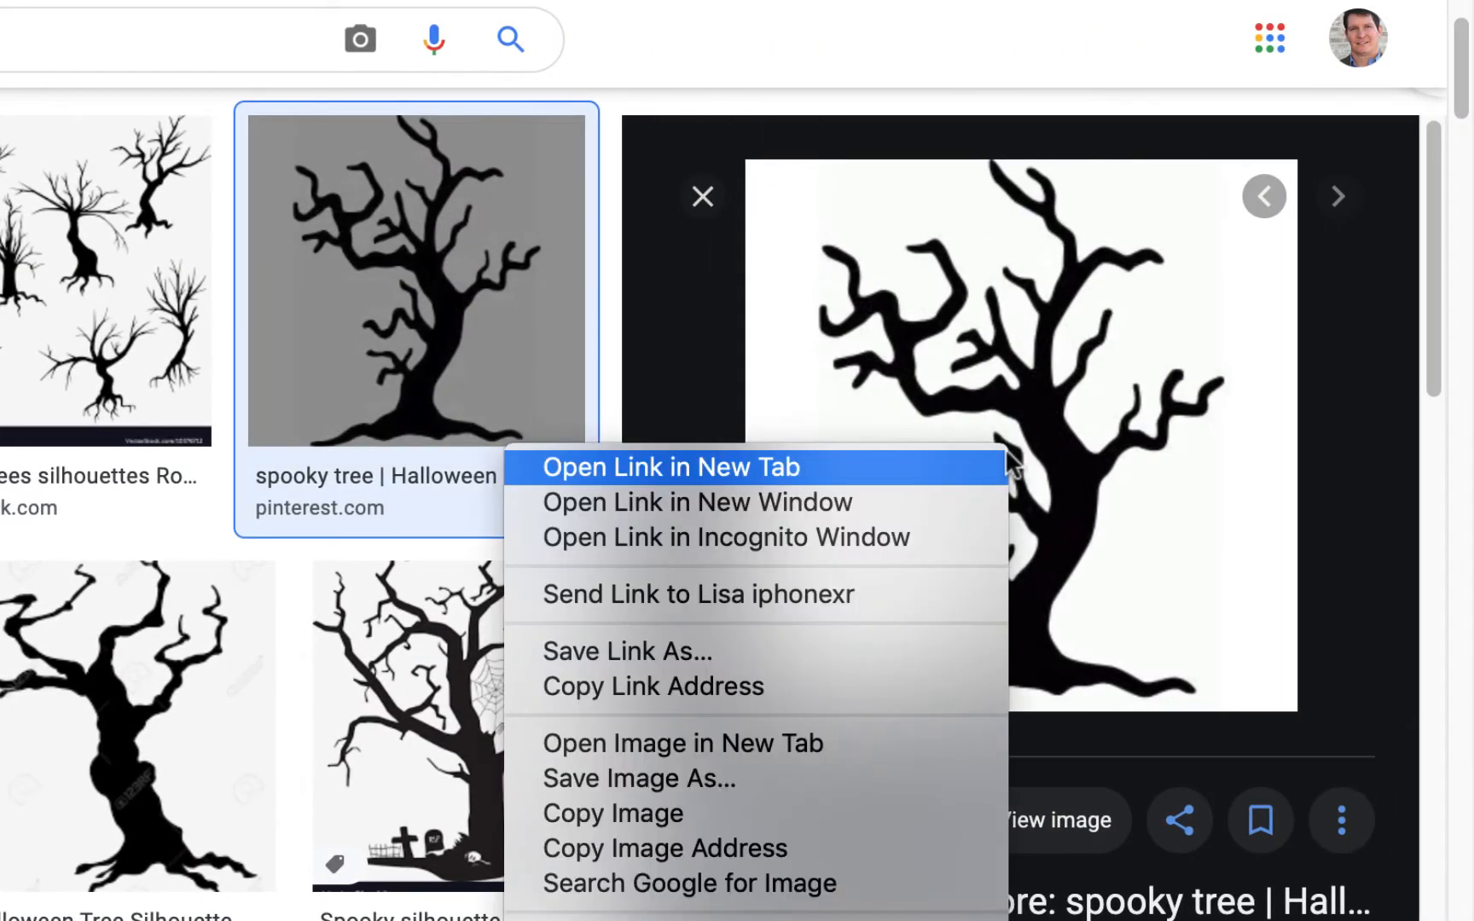
click(714, 812)
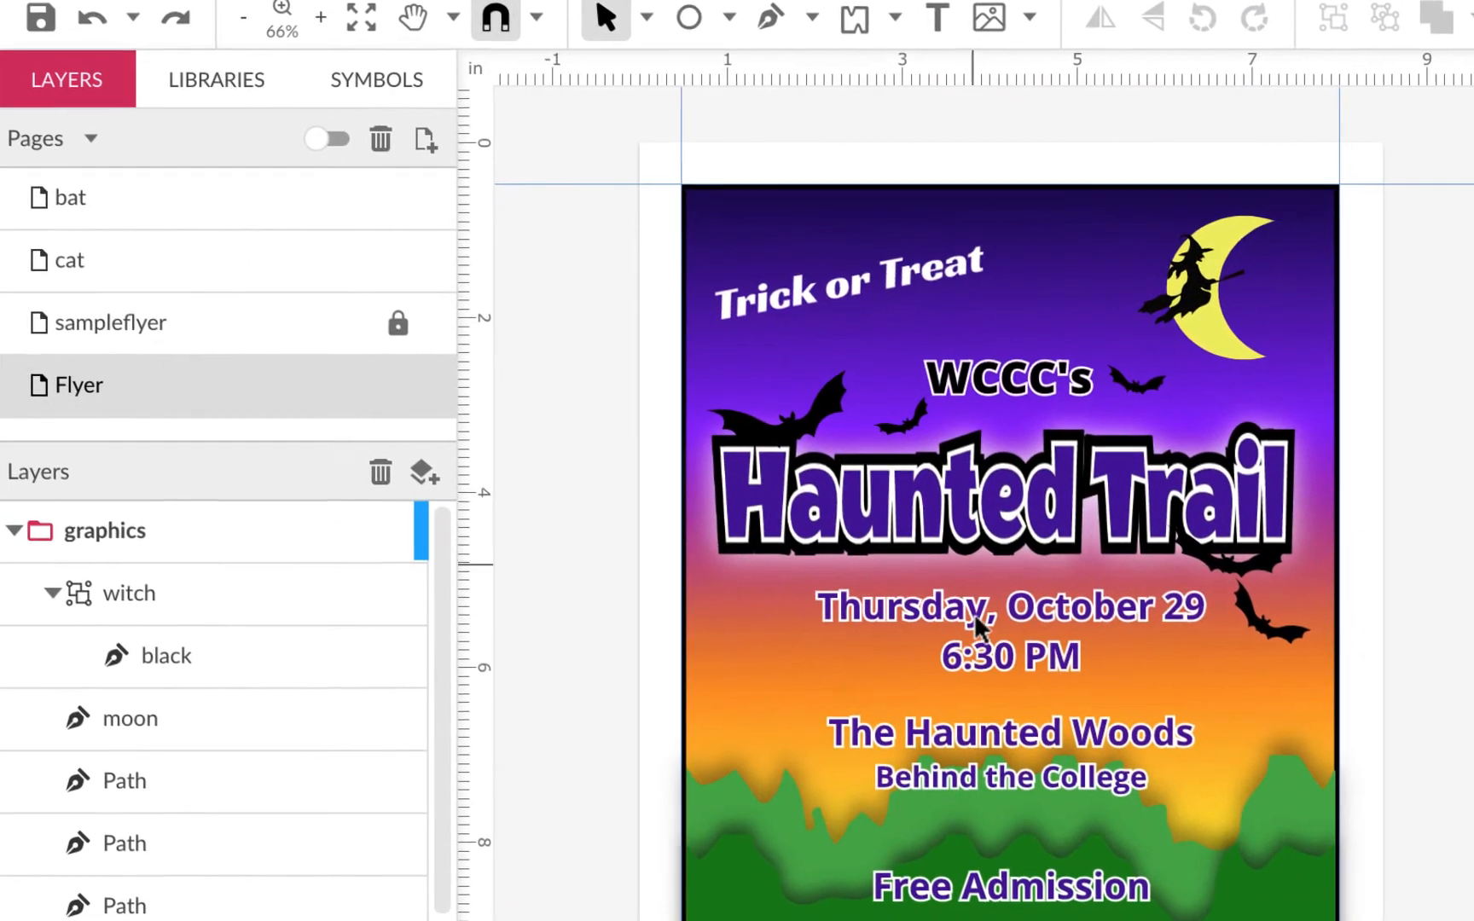
Return to the flyer in Gravit Designer, paste the copied tree image into the graphics layer and convert it with Vectorize Image
key(ctrl+v)
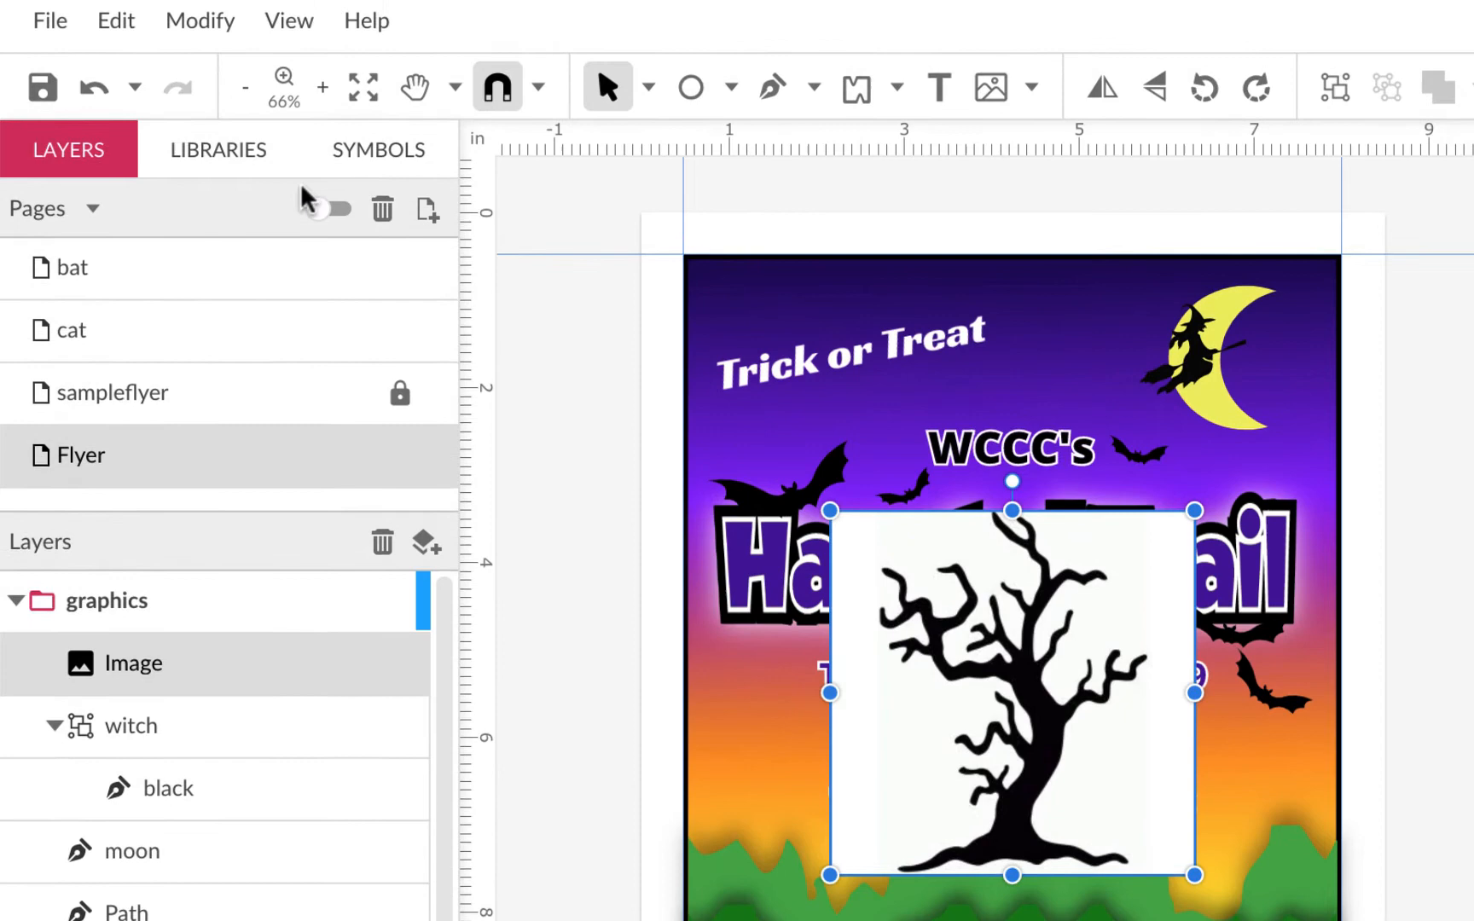
click(232, 33)
mouse_move(363, 724)
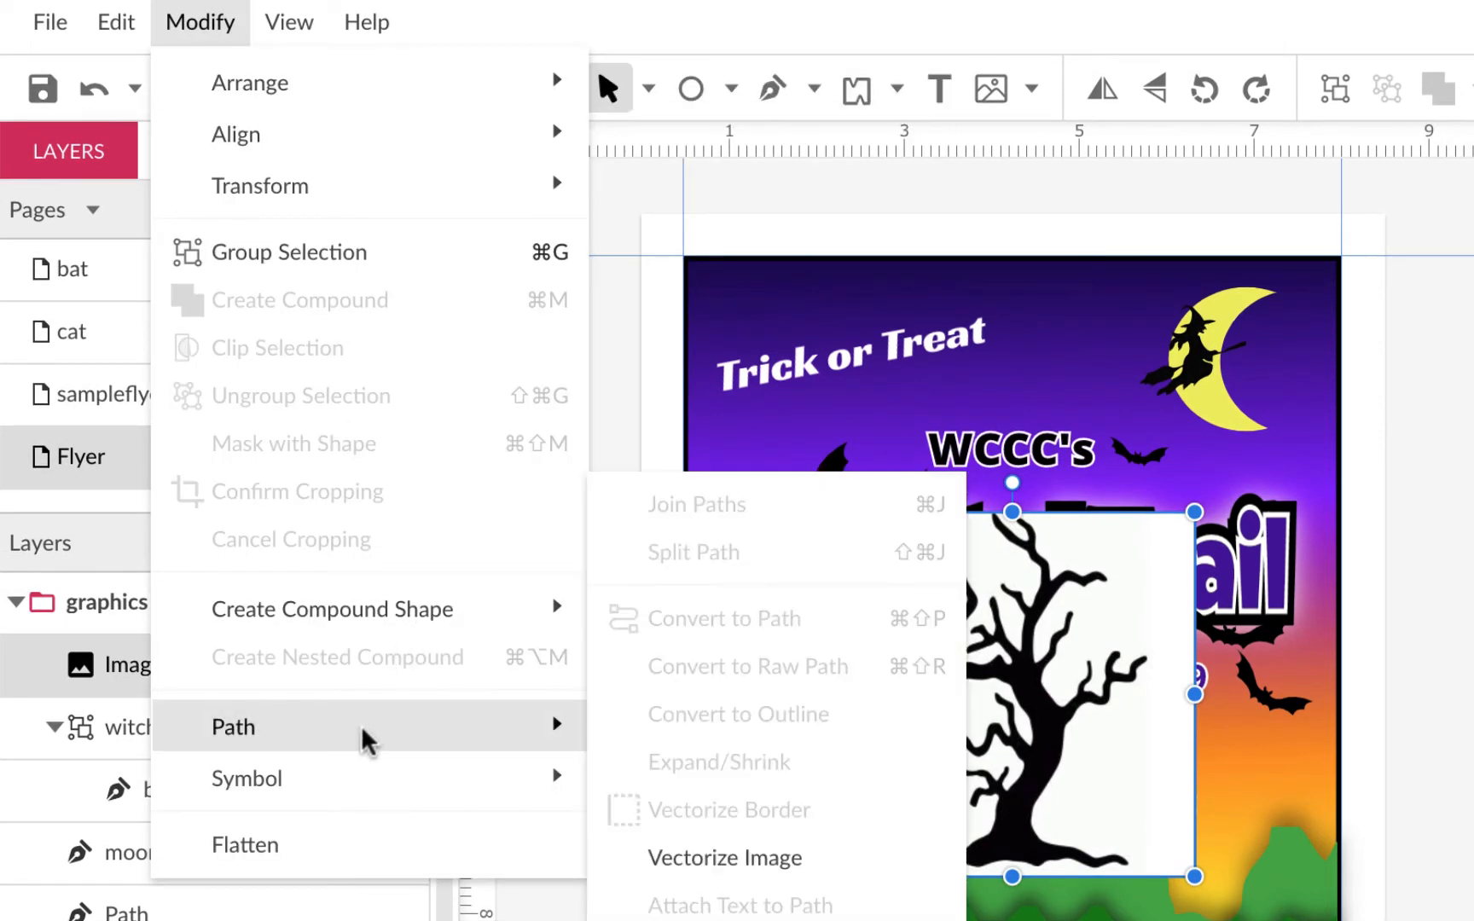
click(802, 861)
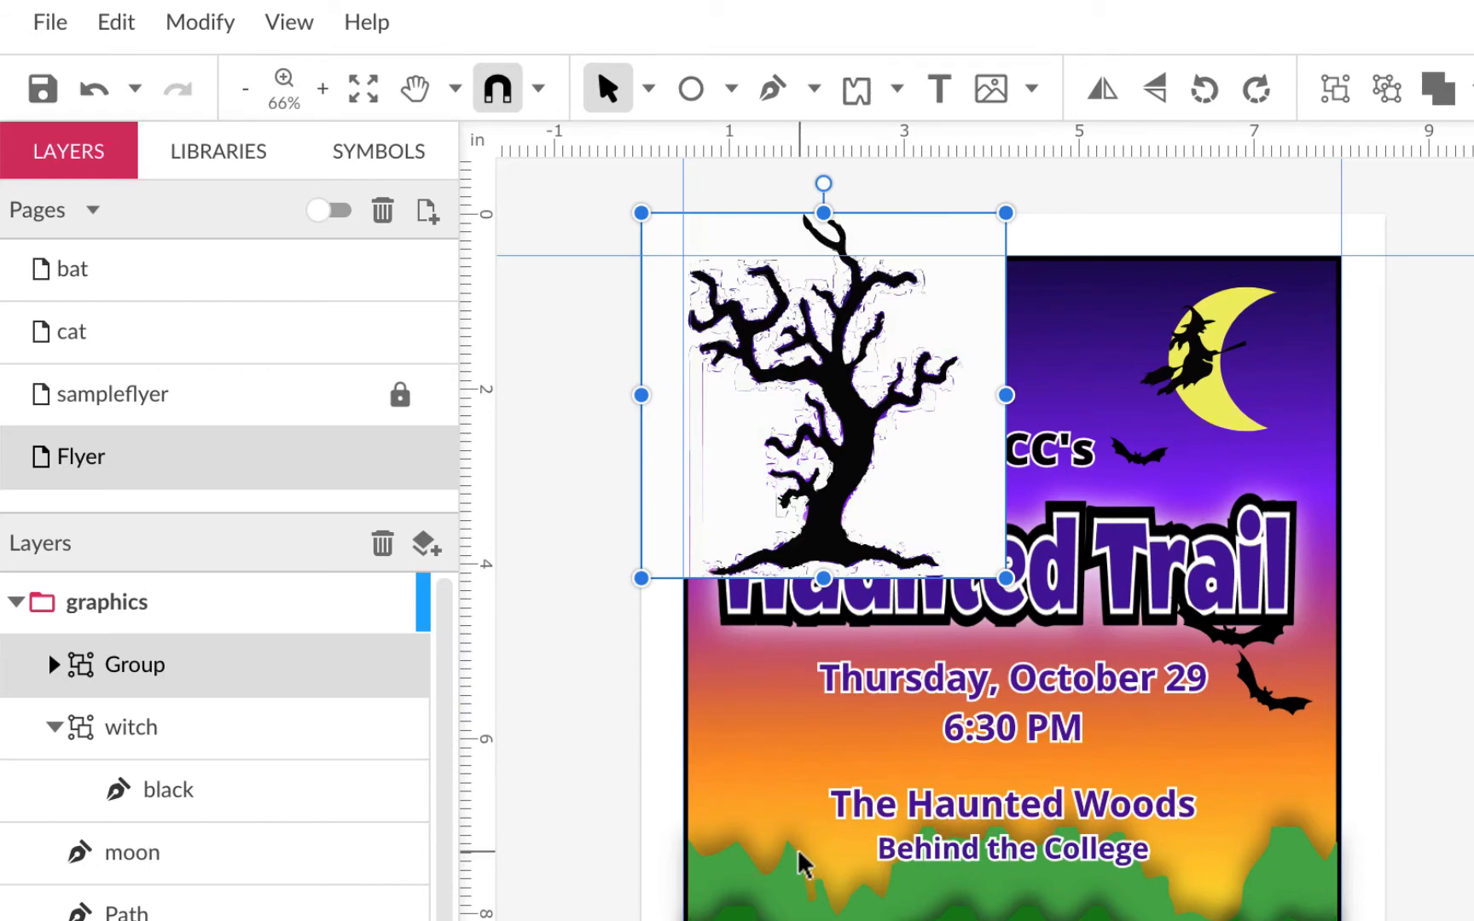
Switch the canvas to Outline View, examine the traced paths of the vectorized tree and deselect it
key(ctrl+2)
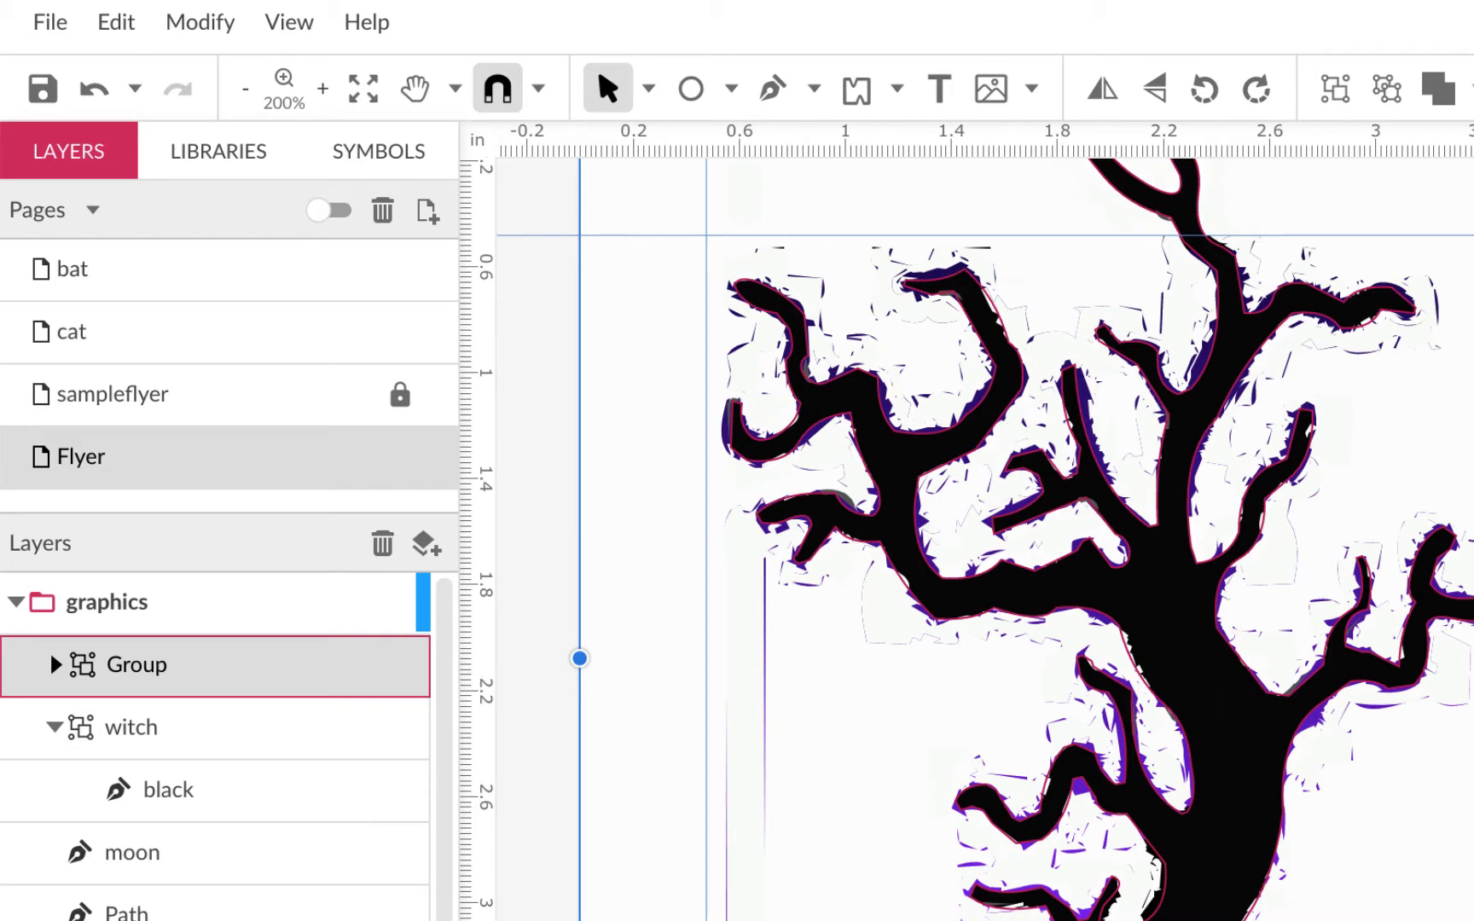
click(408, 1)
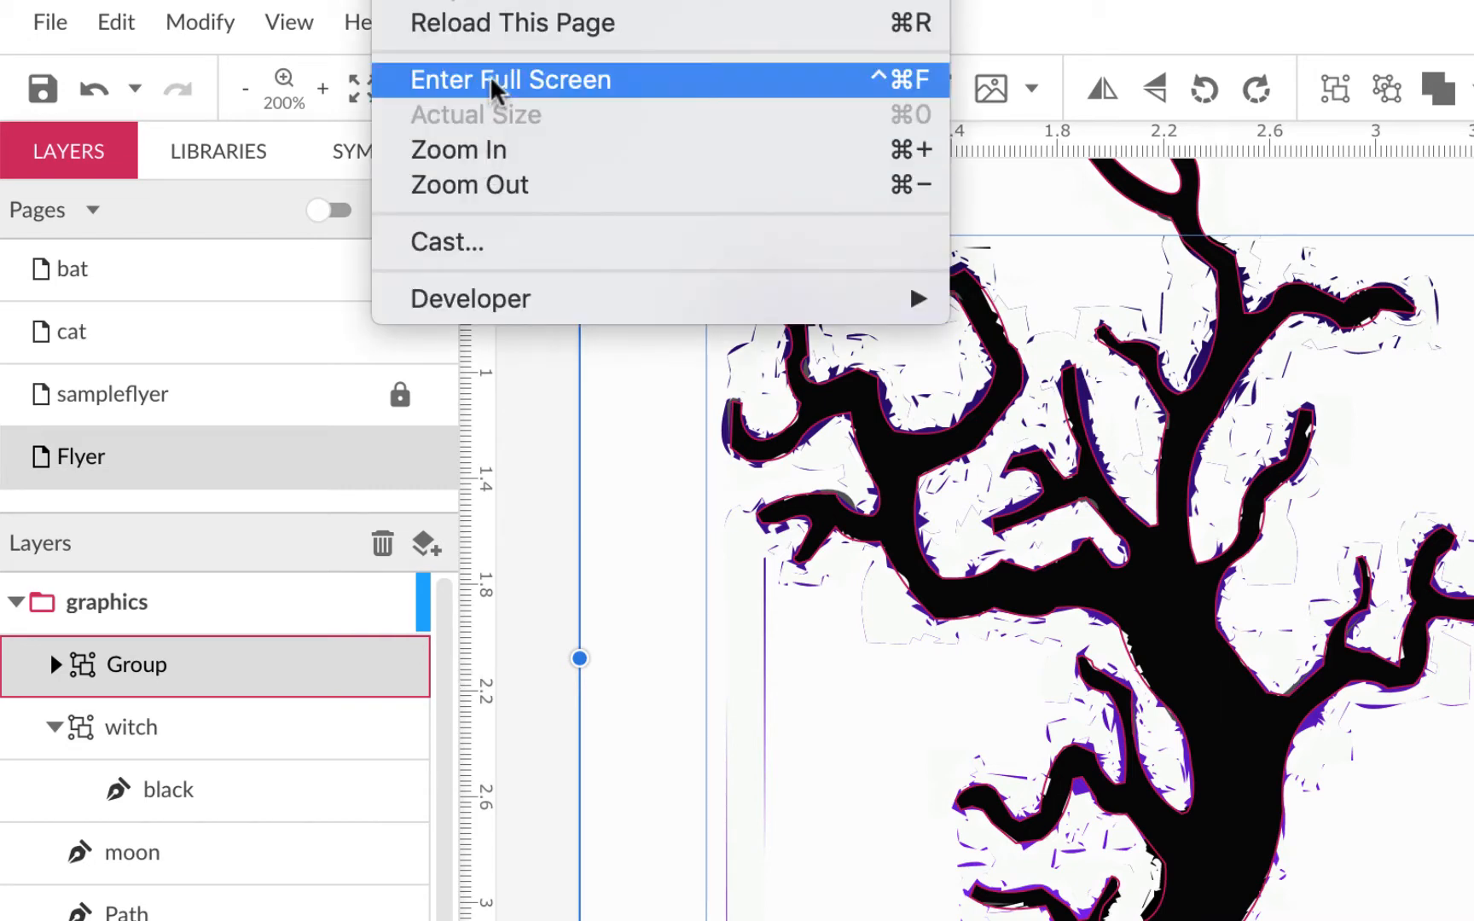
click(537, 553)
click(288, 22)
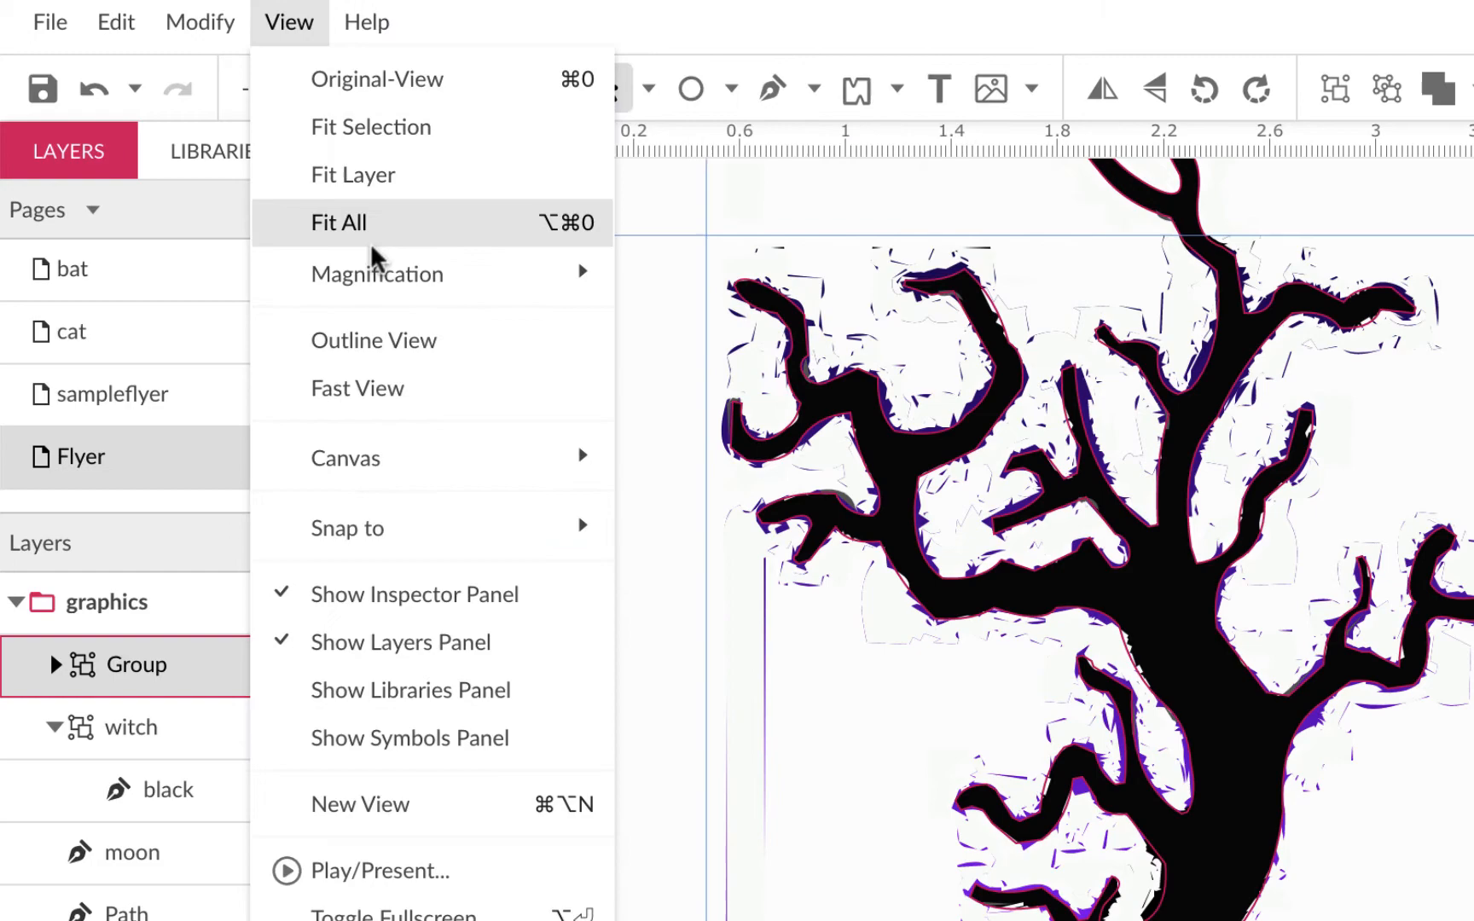
click(361, 341)
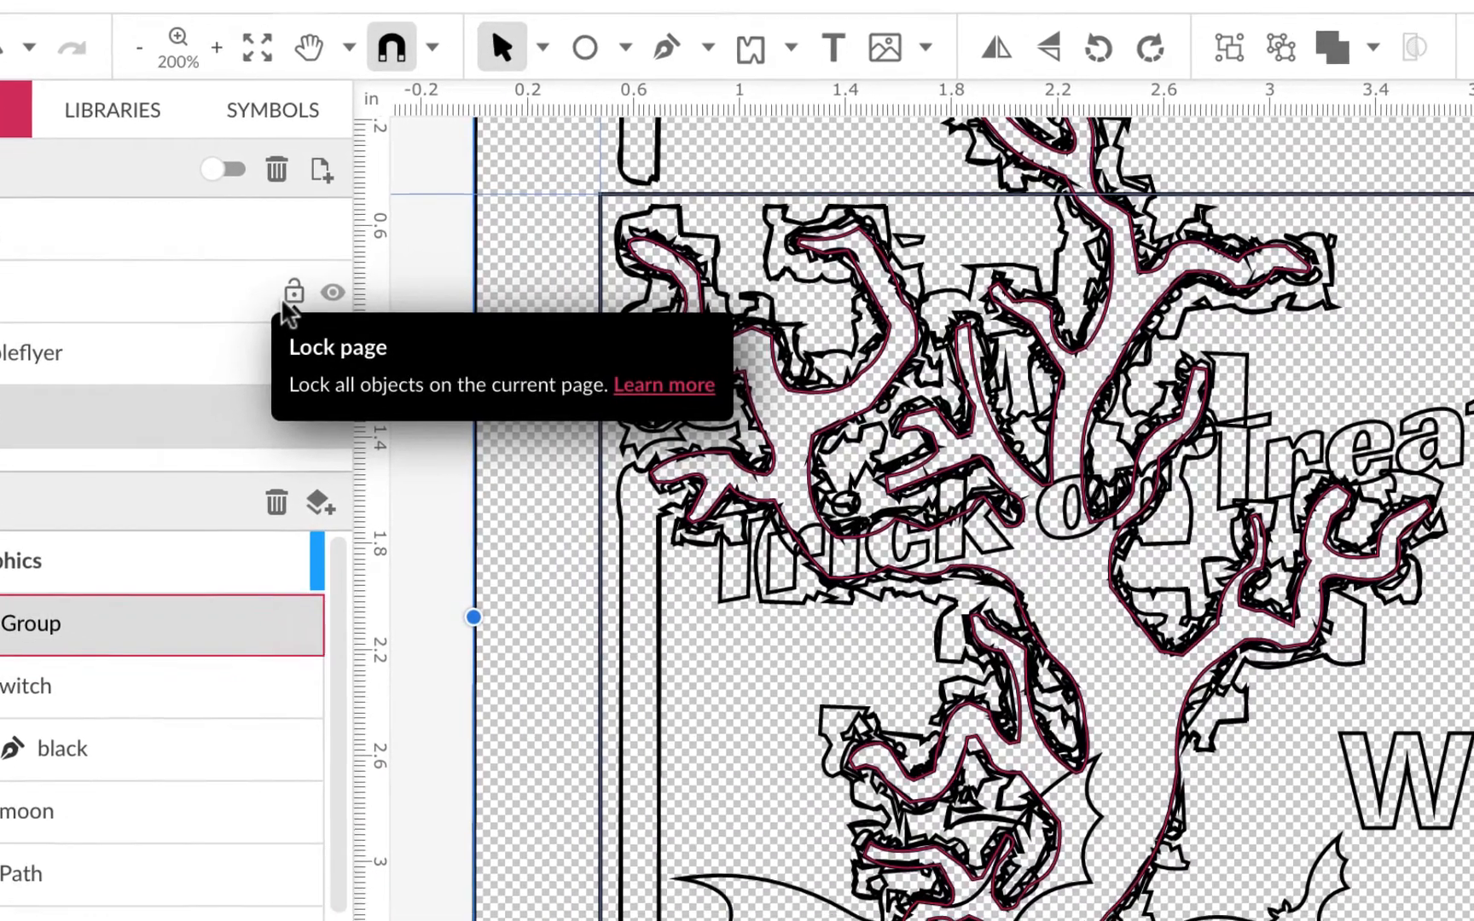
key(ctrl+minus)
key(ctrl+minus)
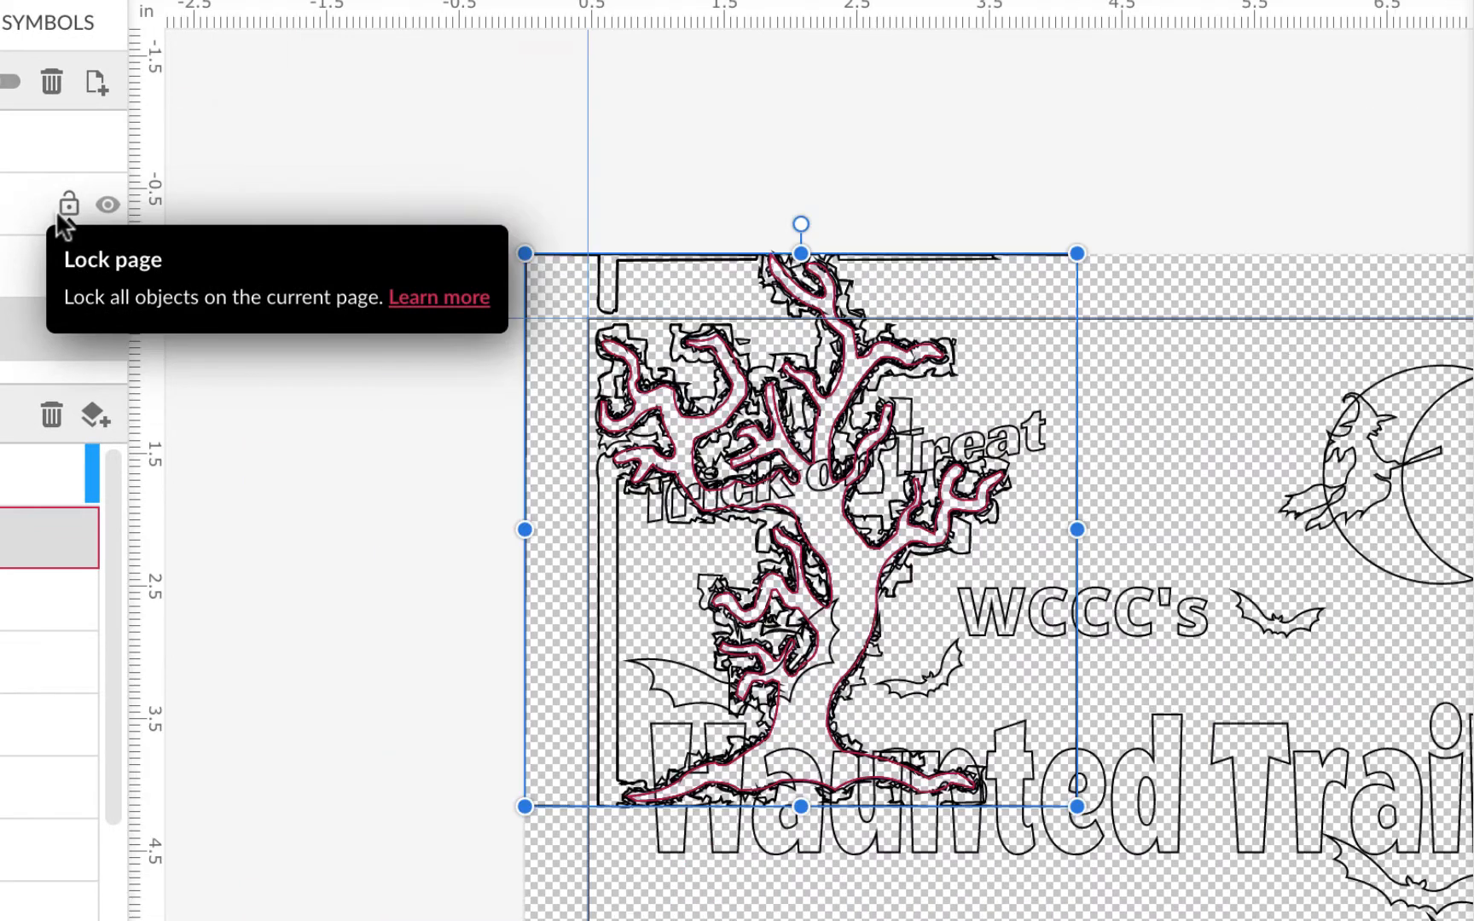
click(816, 181)
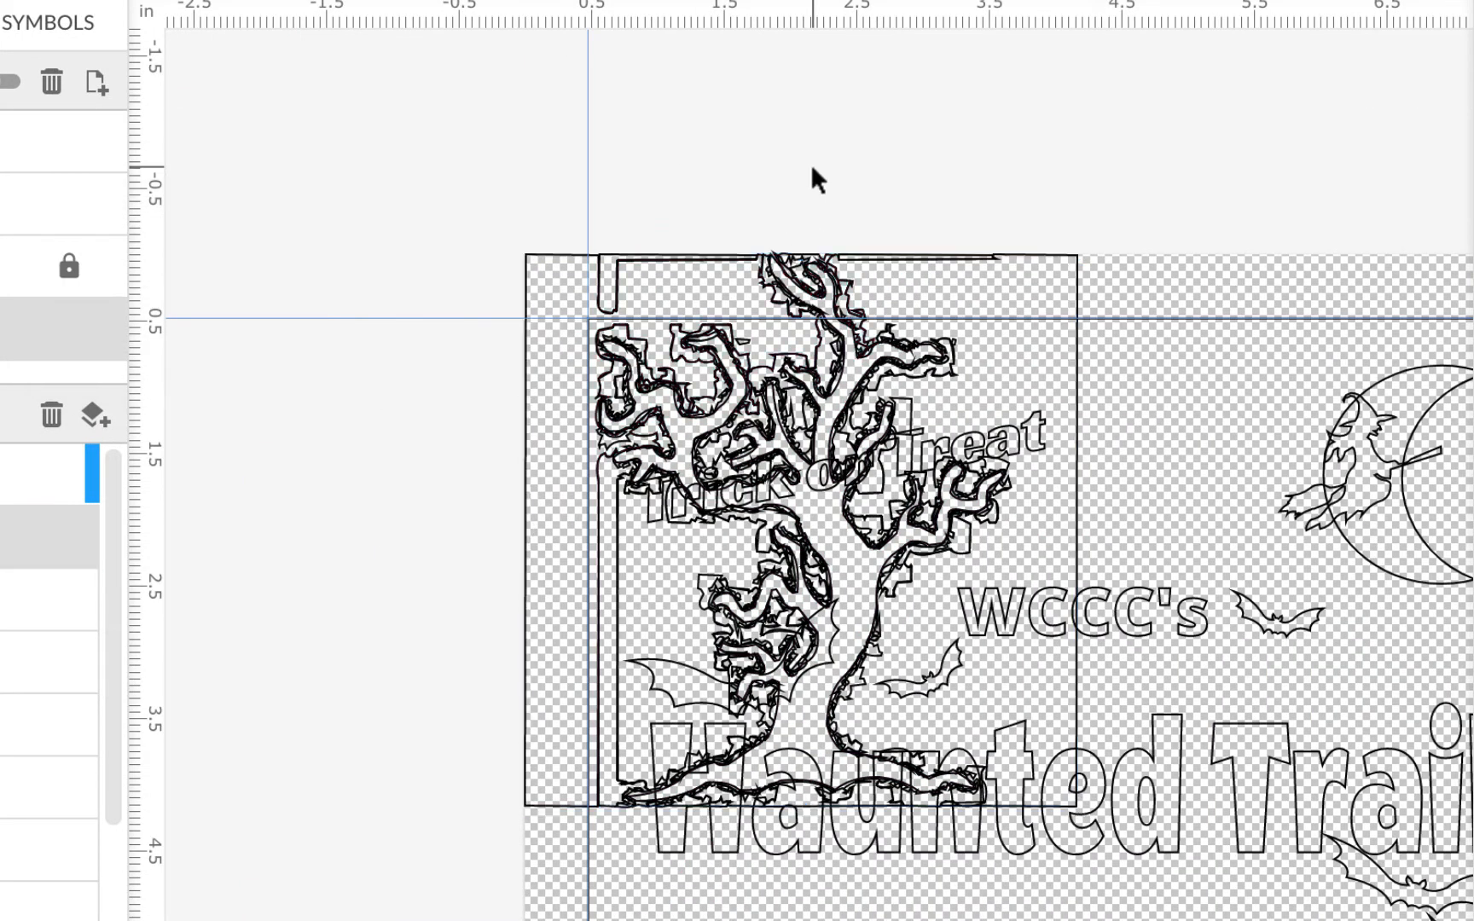
Move the vectorized tree group off the page beside the flyer's upper-left corner and turn off Outline View
drag(636, 379, 286, 326)
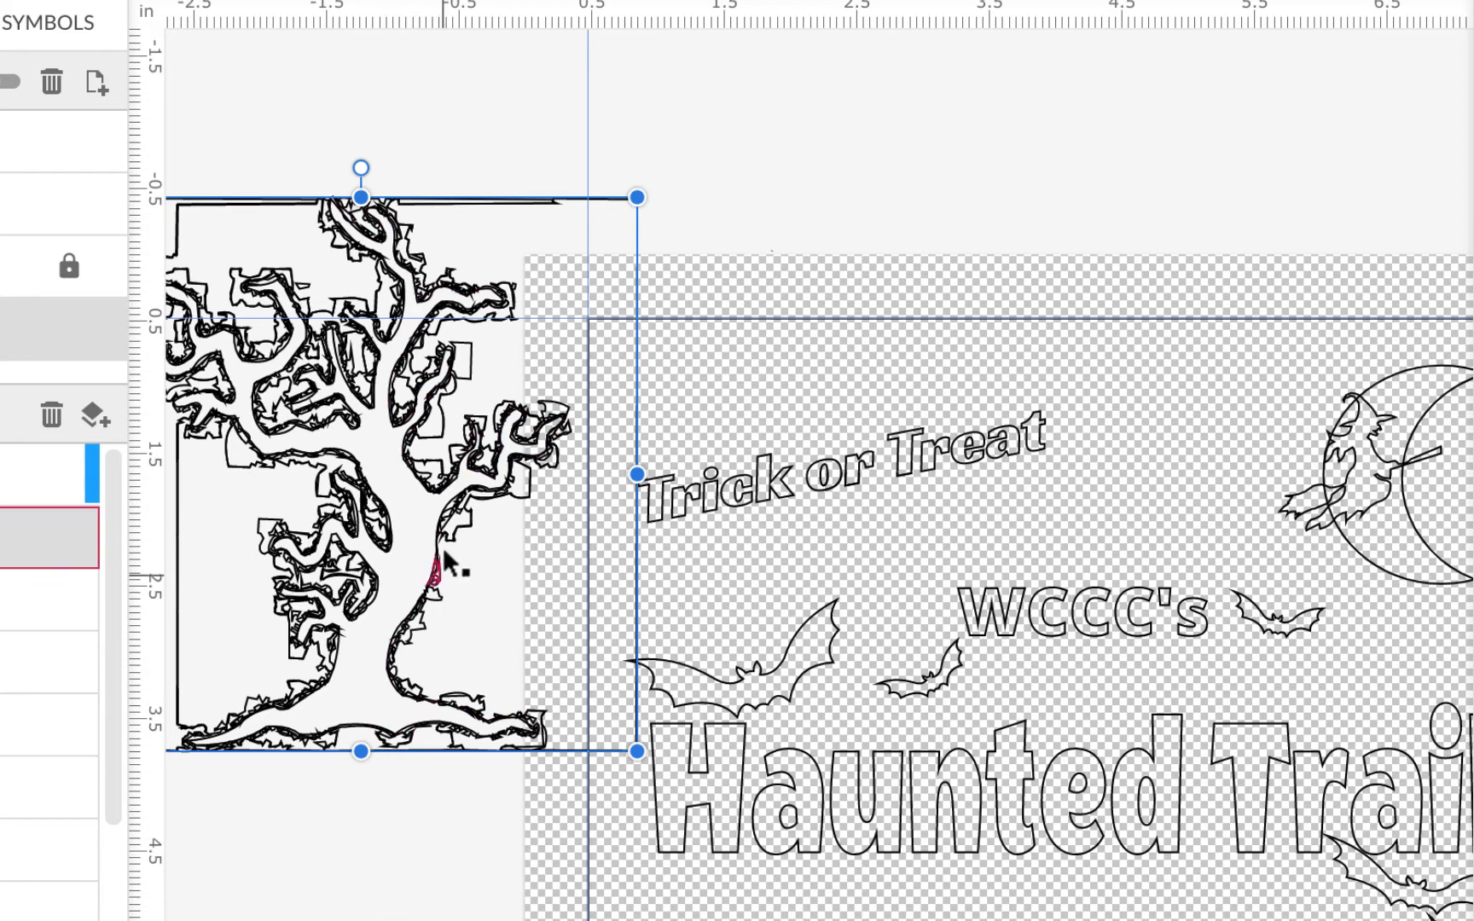
drag(442, 505, 375, 542)
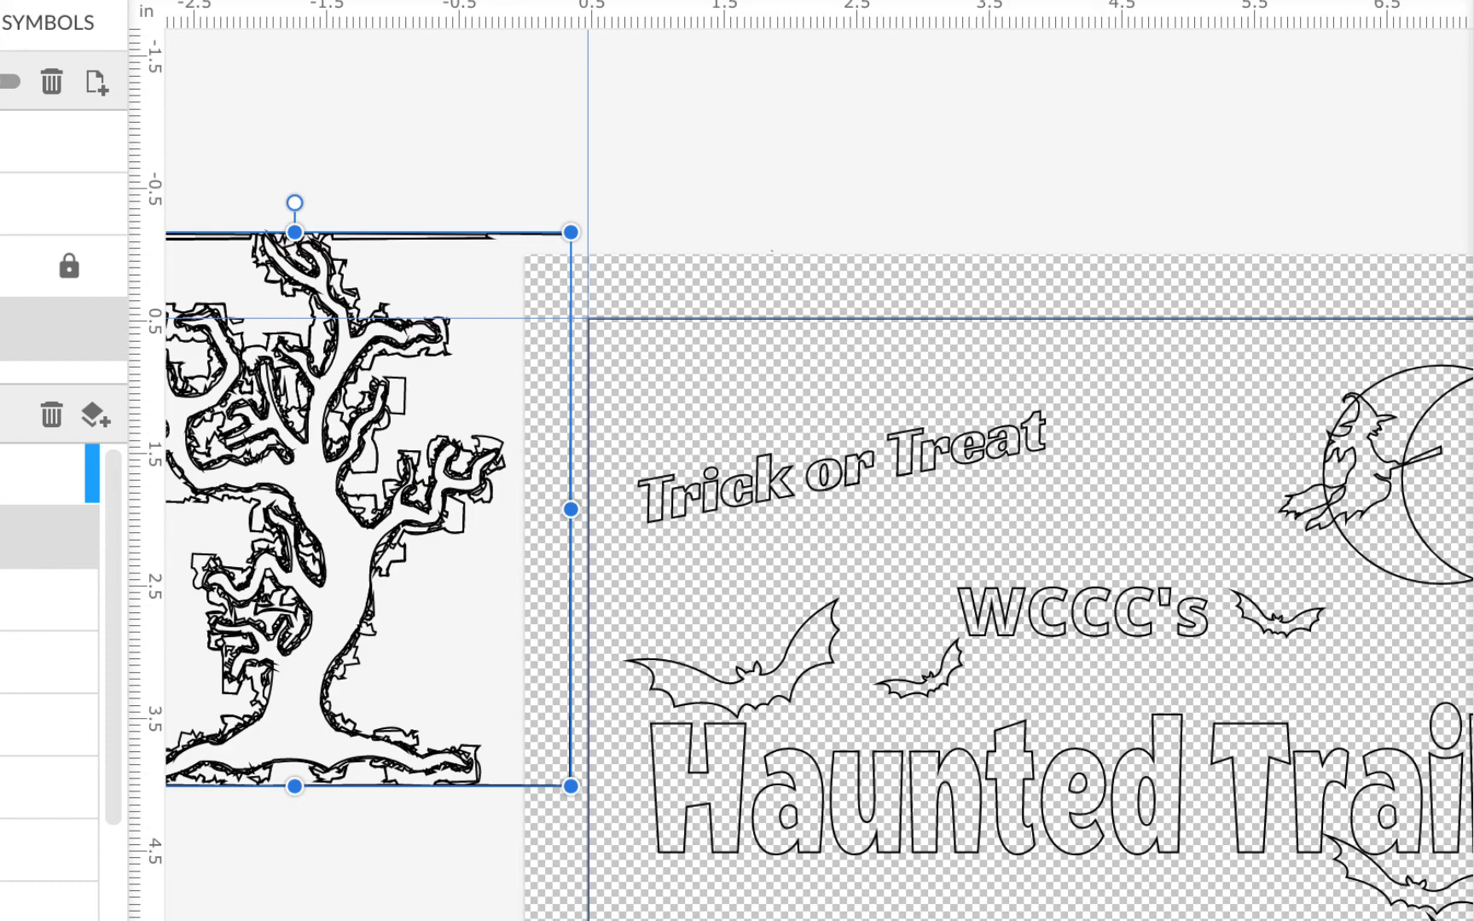
click(12, 24)
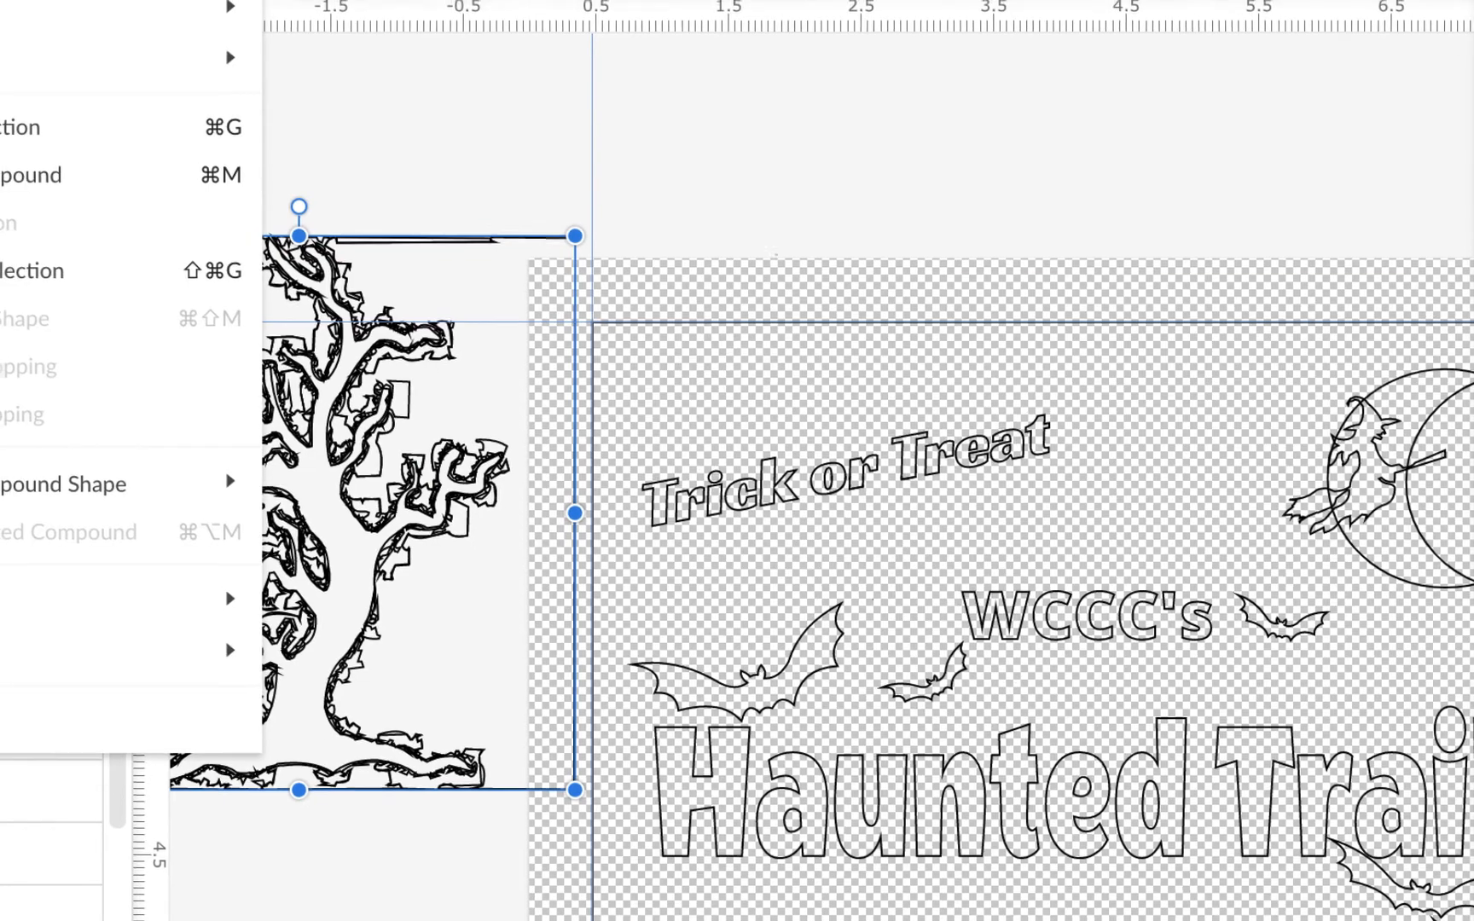
mouse_move(159, 75)
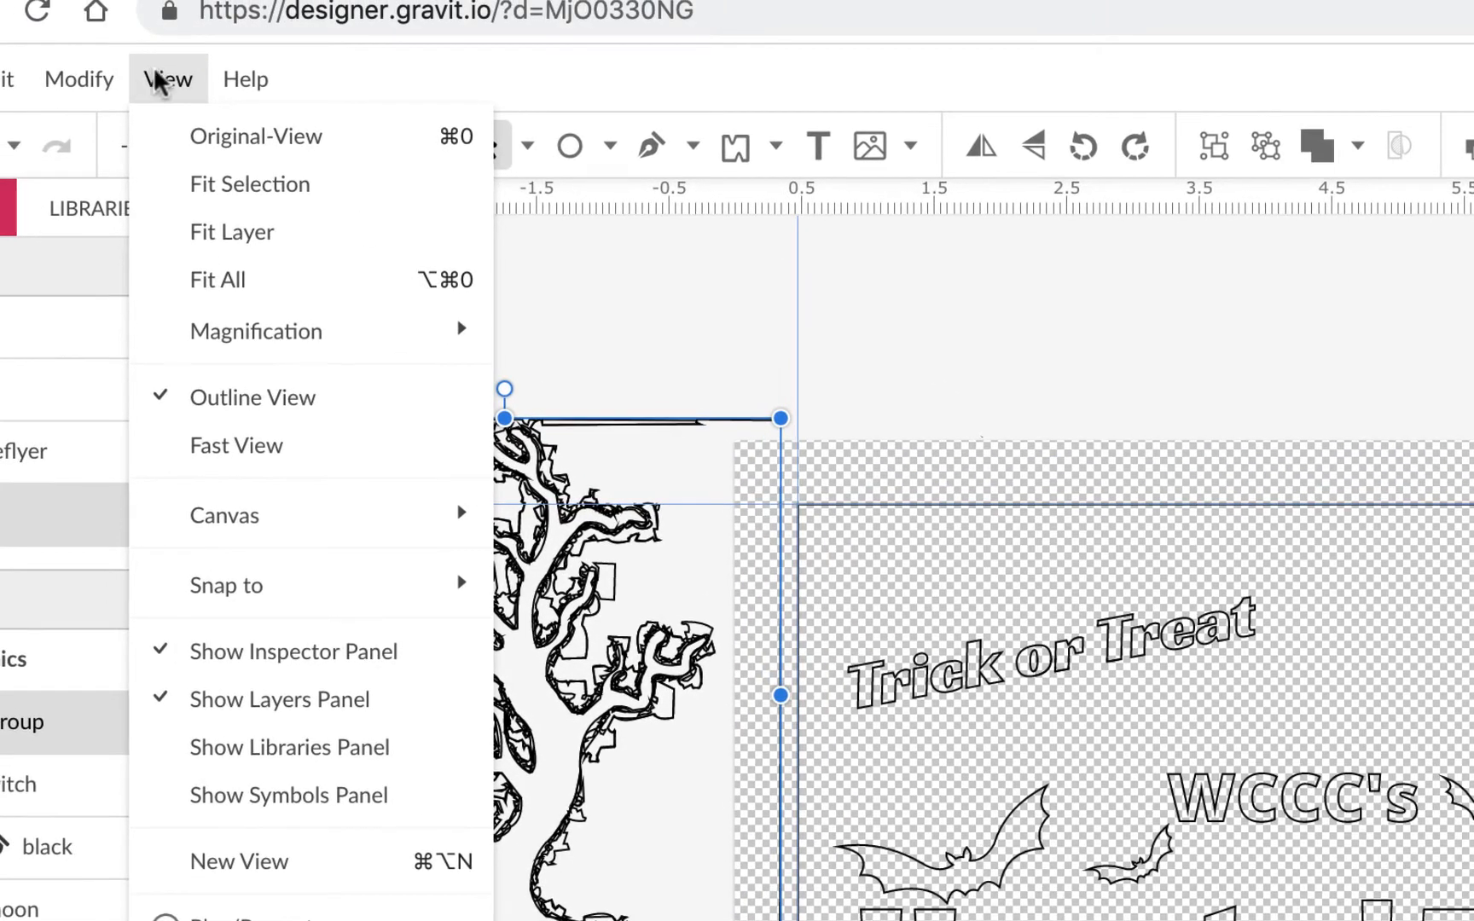
click(251, 412)
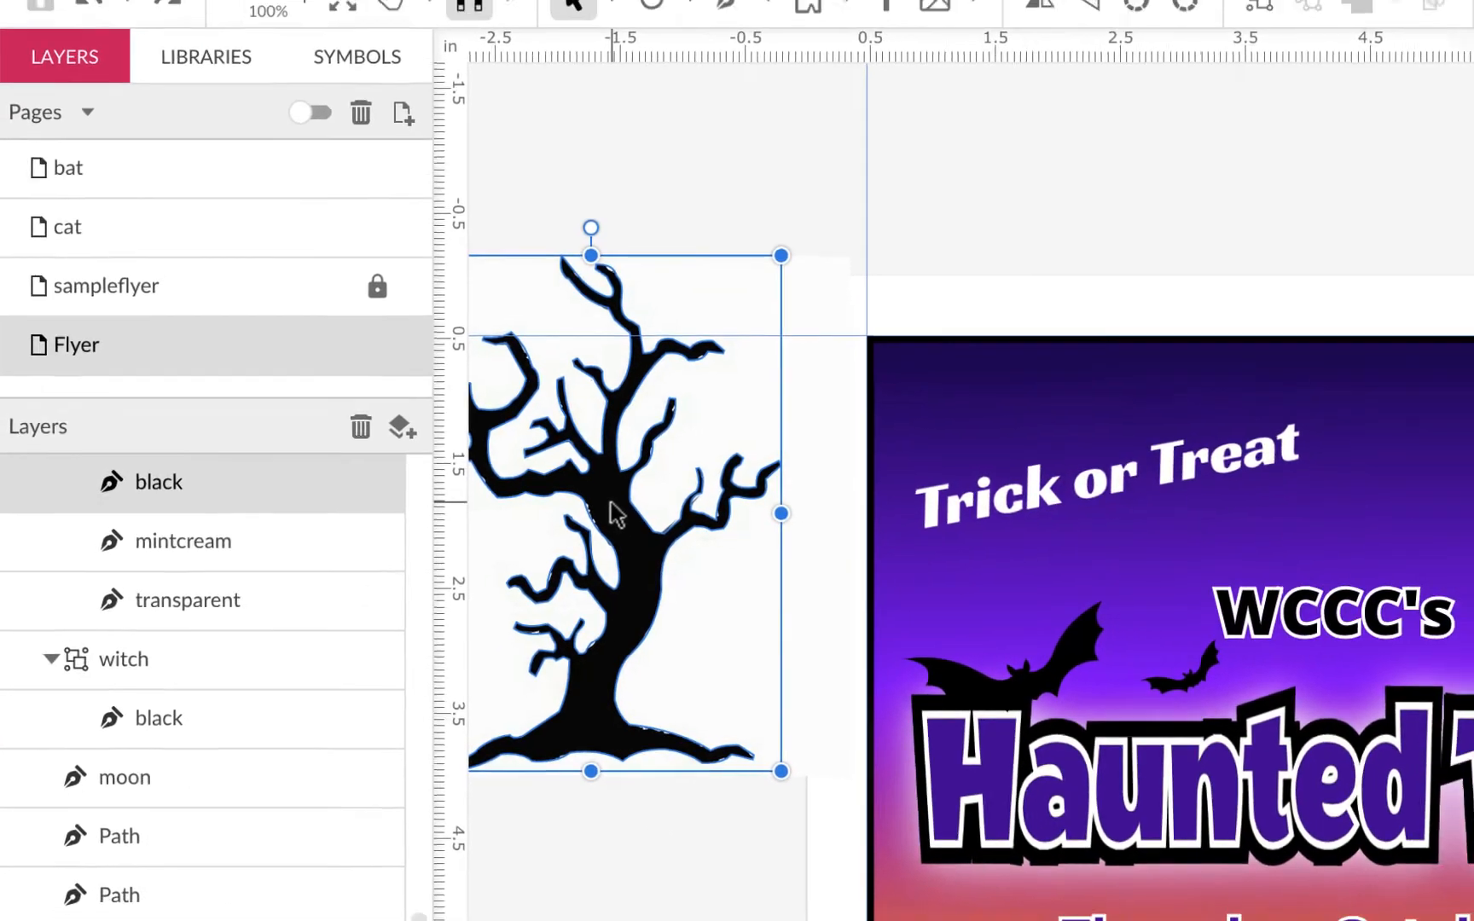
Separate the black tree silhouette from its traced background by moving it to the blank canvas right of the flyer
drag(644, 500, 1100, 232)
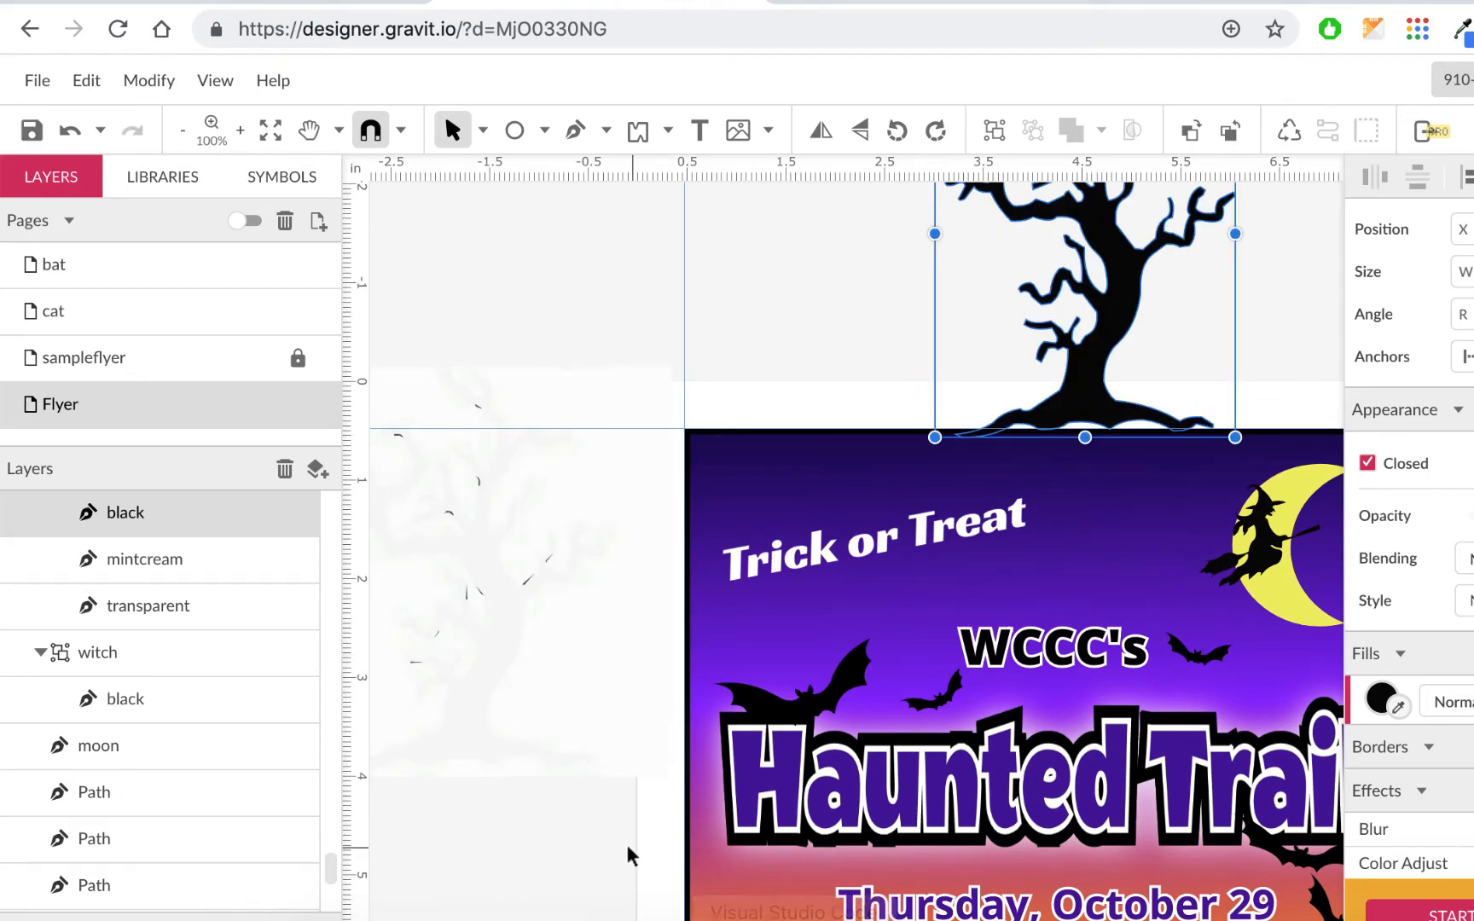
key(super+minus)
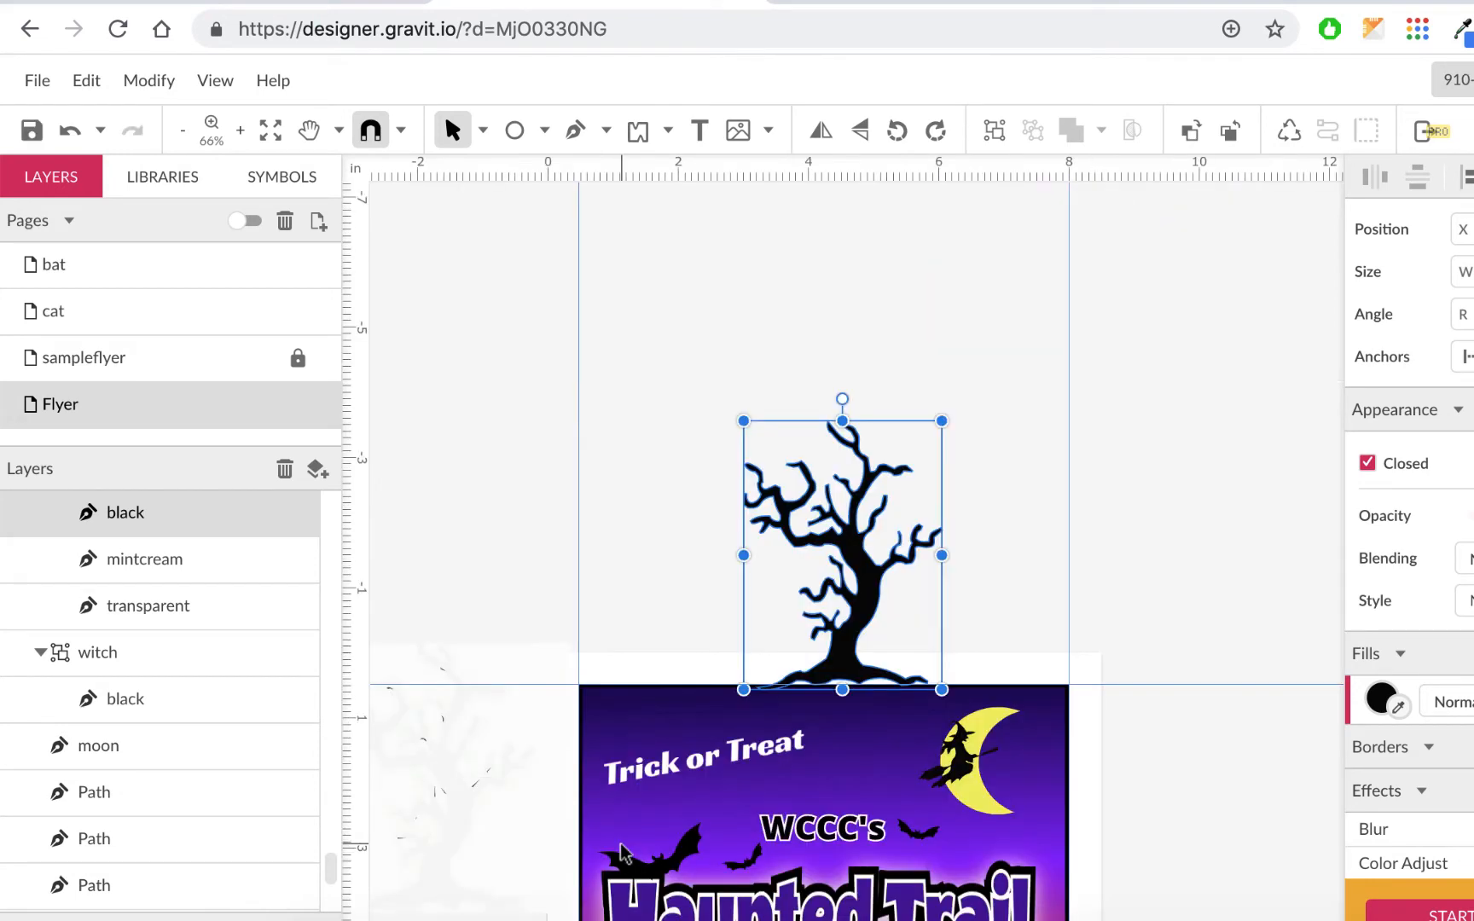
drag(870, 584, 1215, 665)
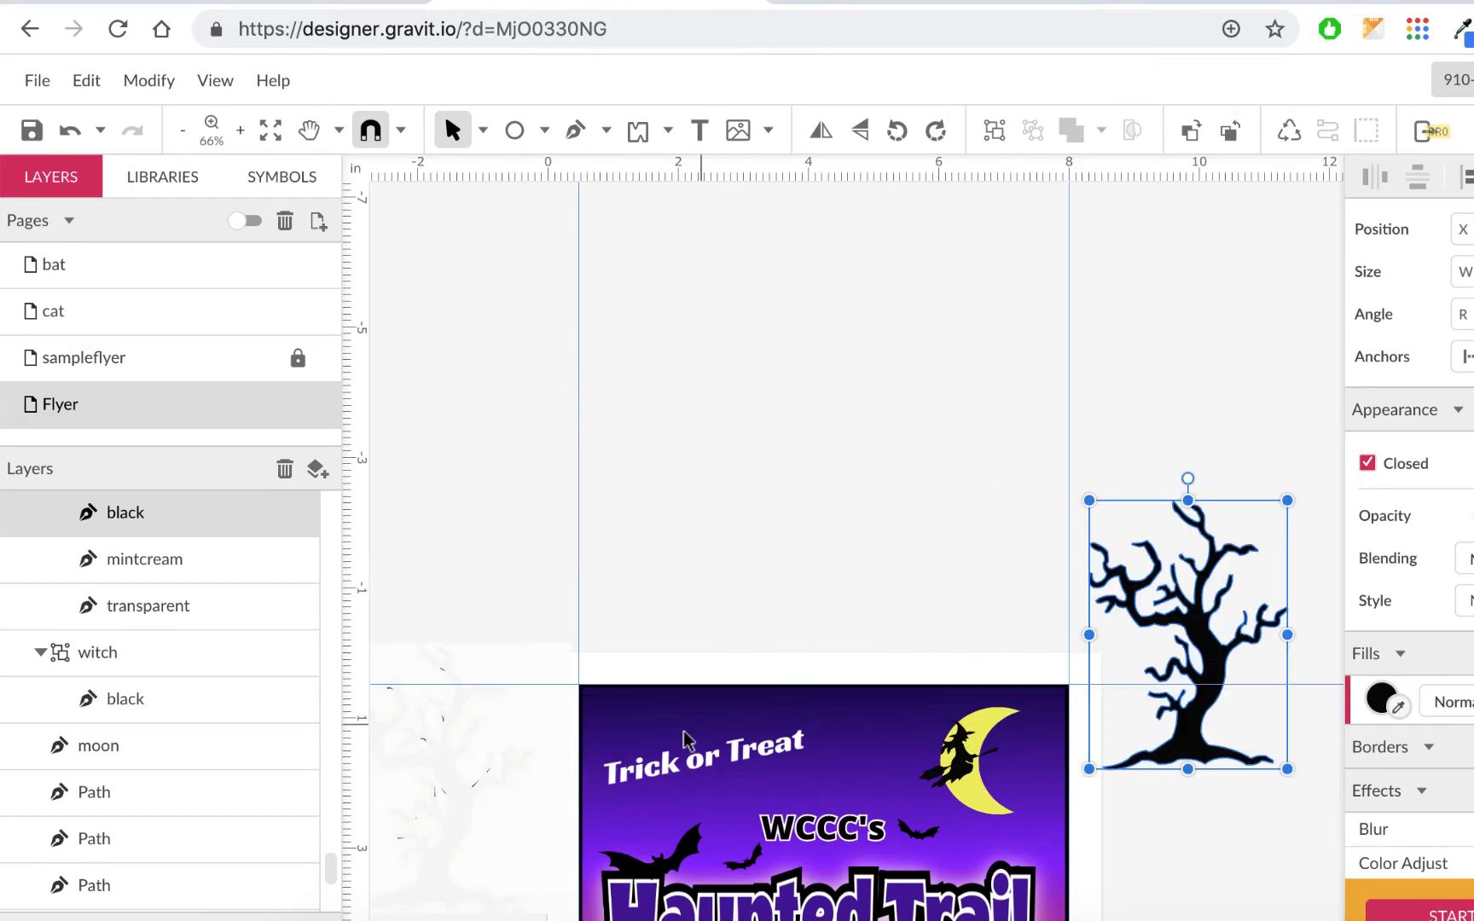
Try deleting the pale leftover background of the traced tree as a whole group, and undo the deletion
key(h)
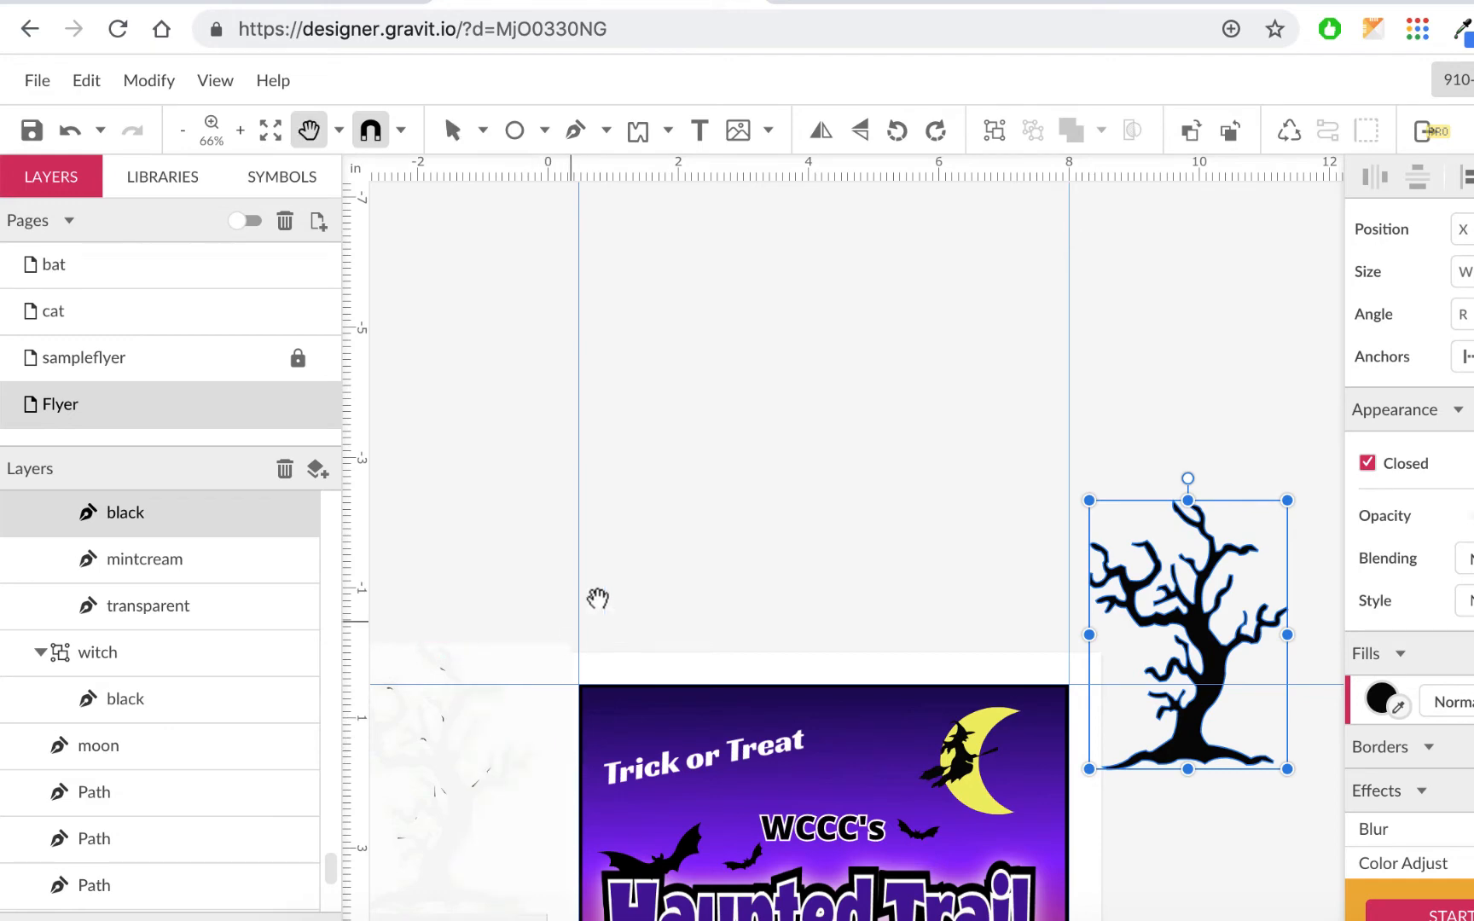
drag(598, 598, 858, 352)
key(v)
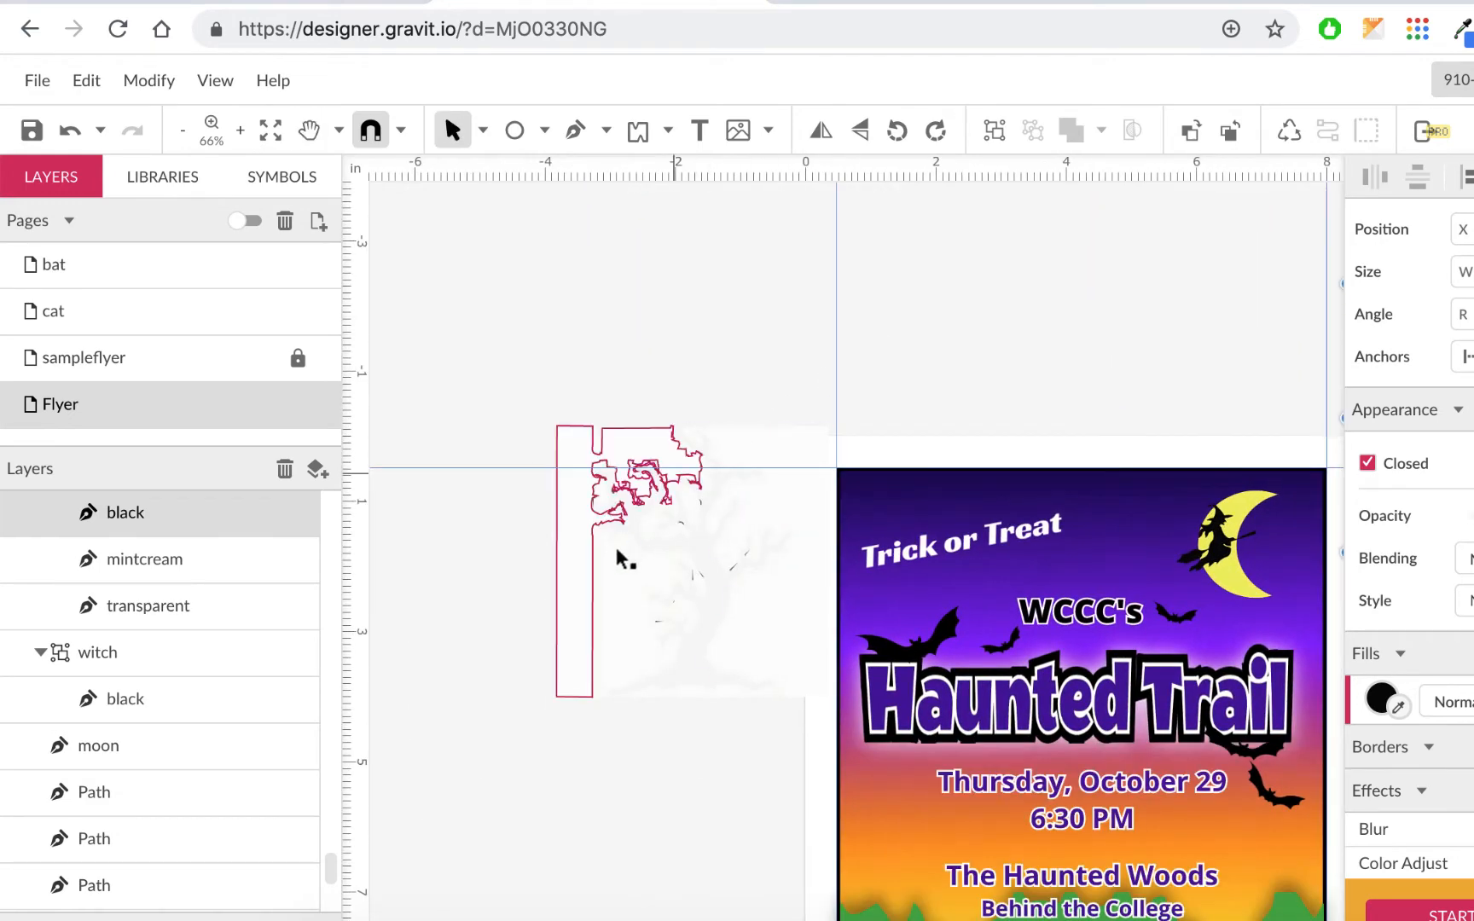
drag(516, 355, 779, 714)
click(657, 806)
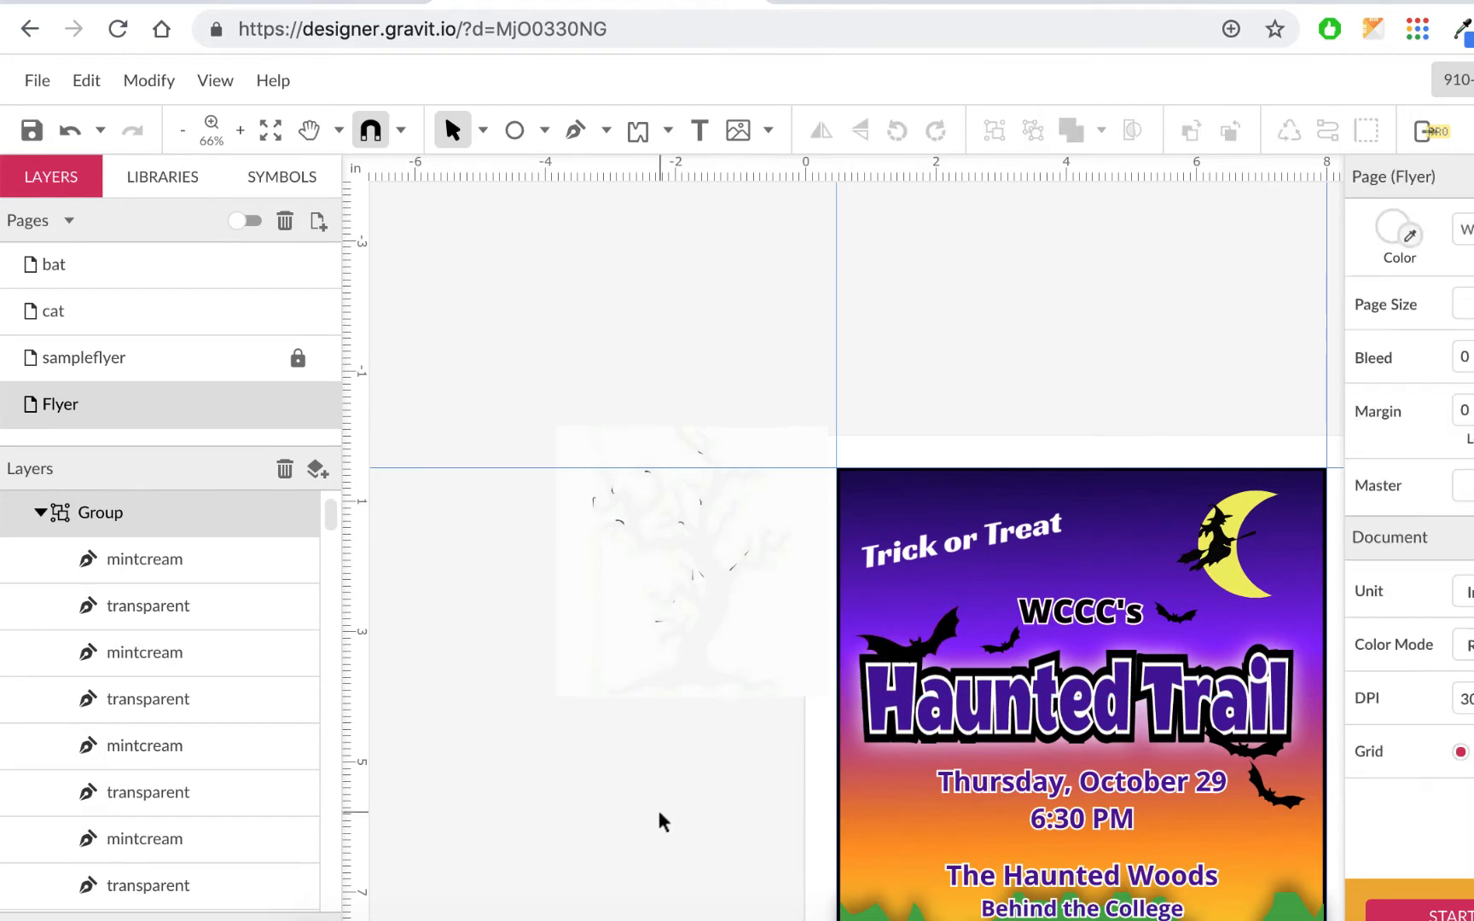
key(space)
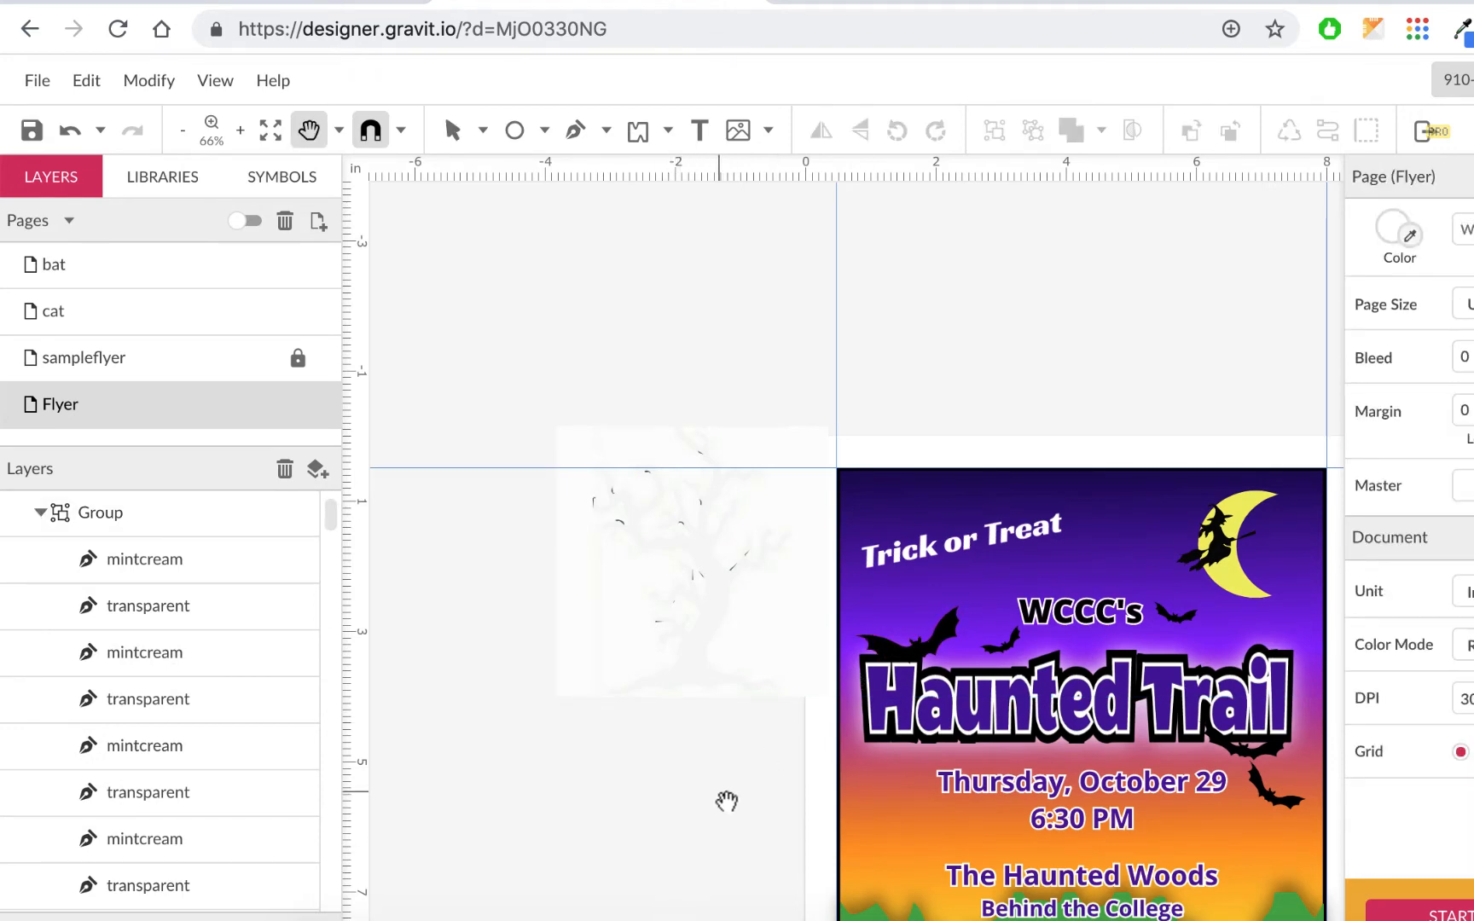
drag(727, 799, 569, 810)
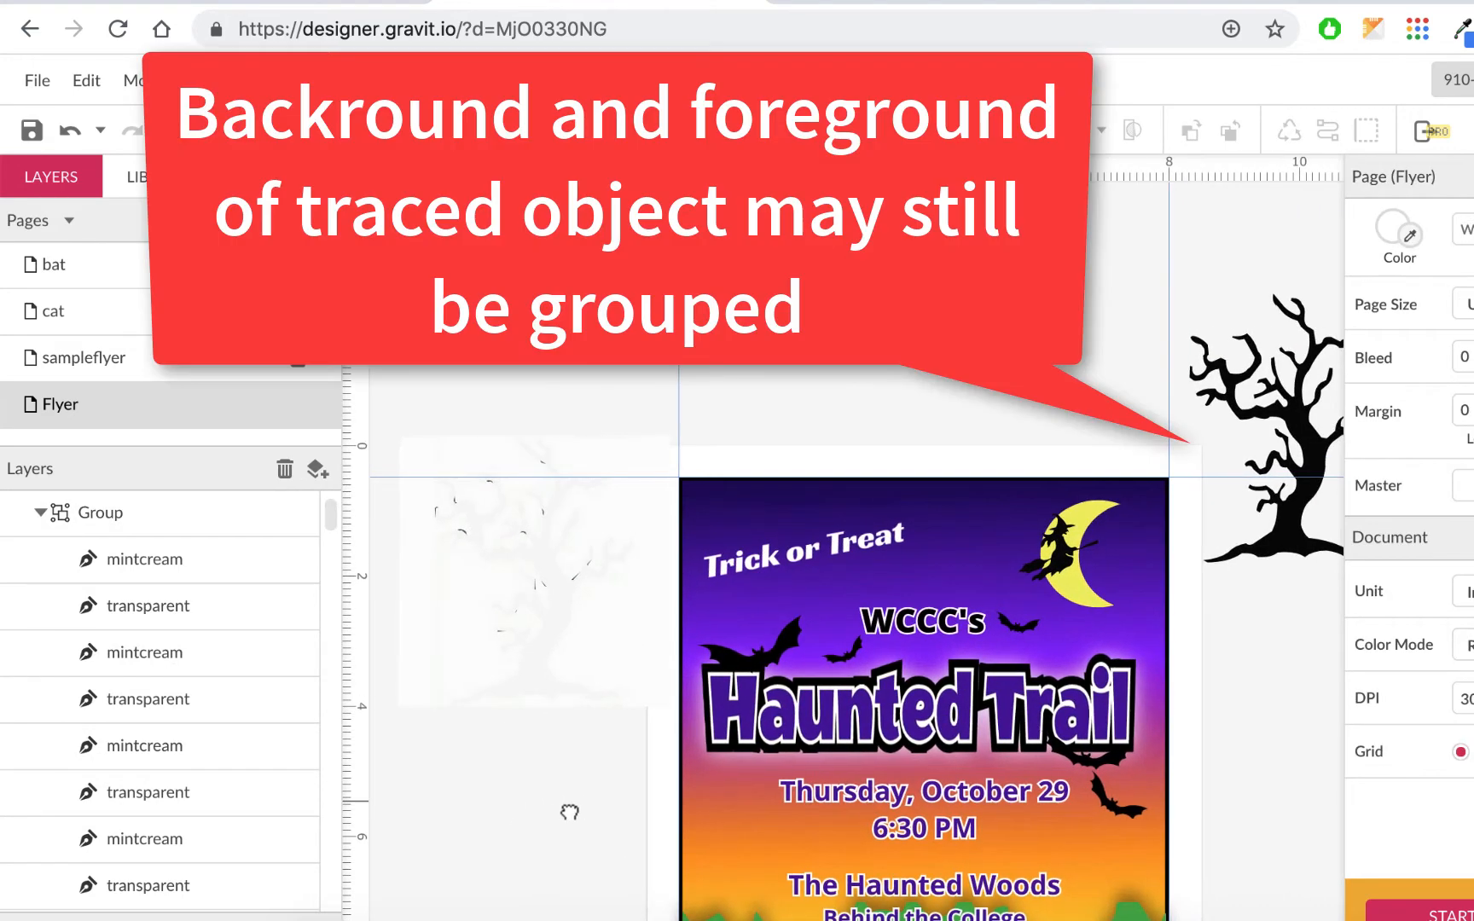
click(510, 468)
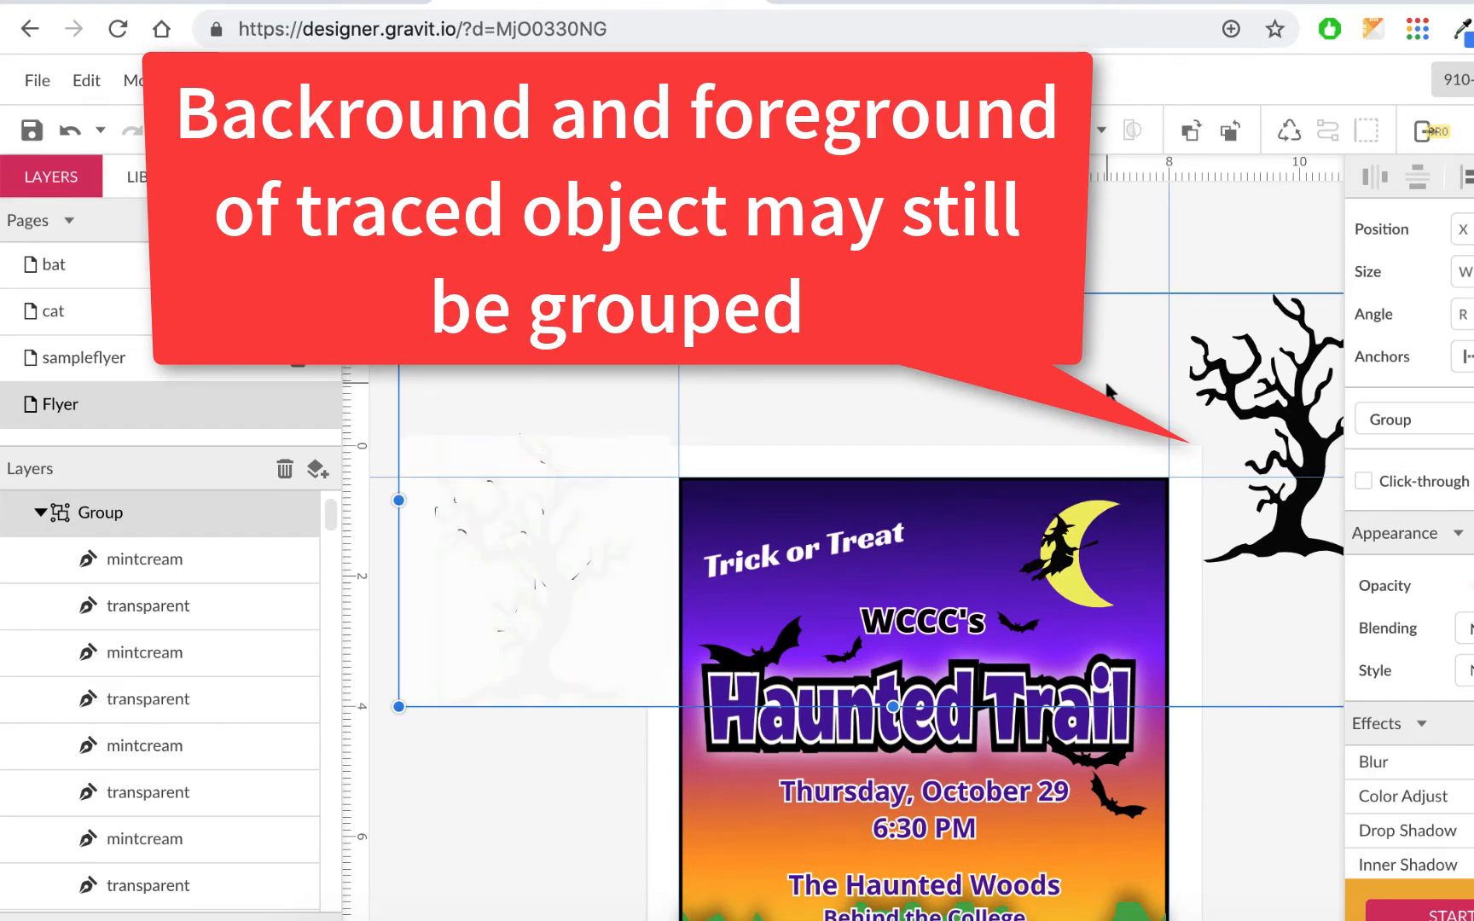
key(Delete)
key(ctrl+z)
Subselect all leftover background paths of the traced tree left of the flyer and delete them, keeping the black silhouette
click(483, 132)
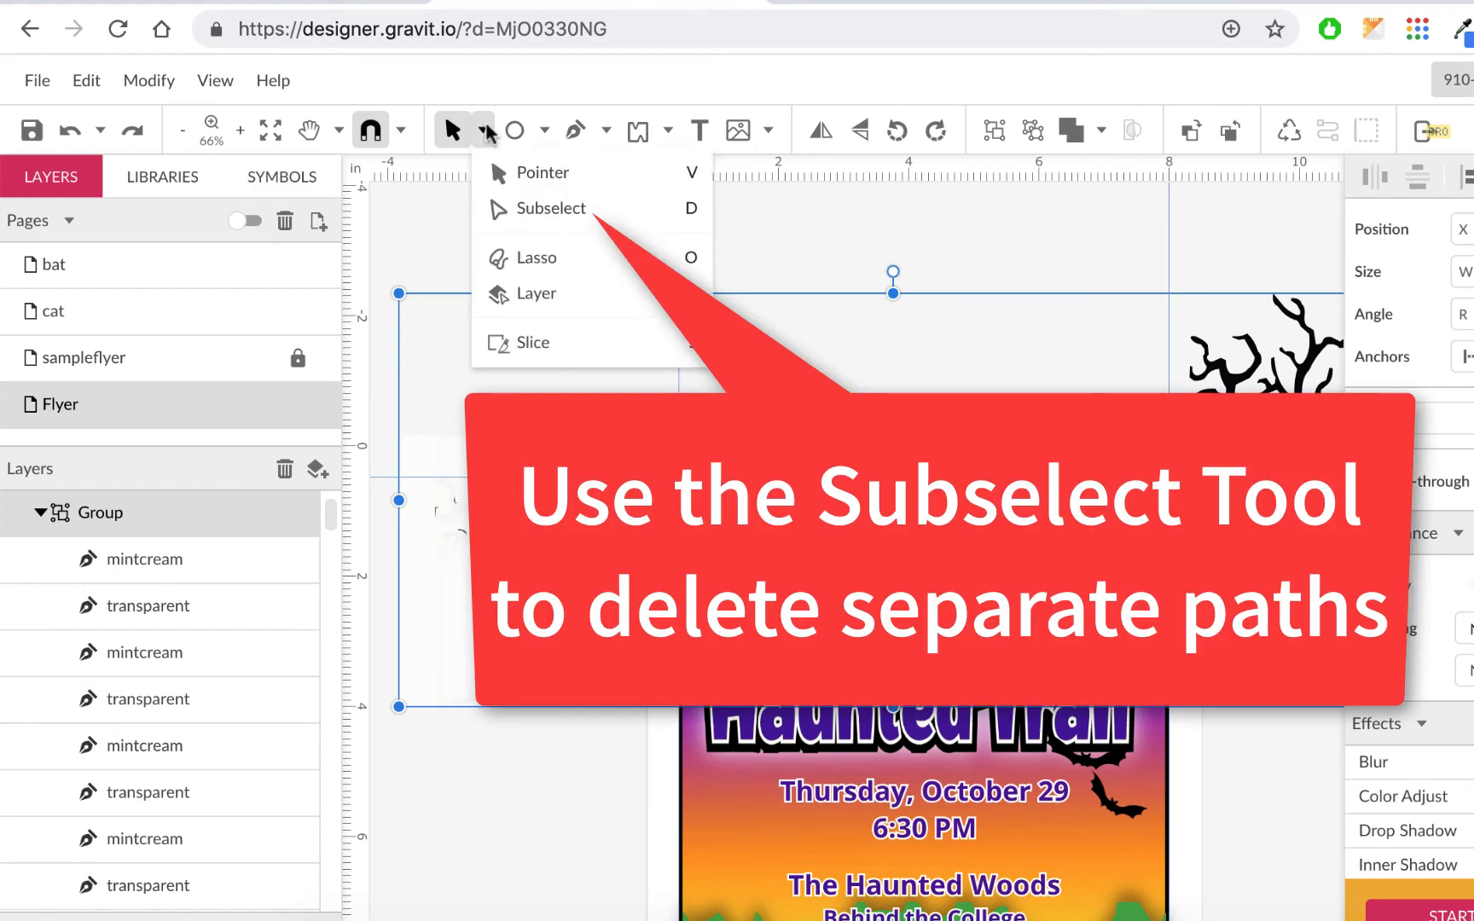
click(538, 209)
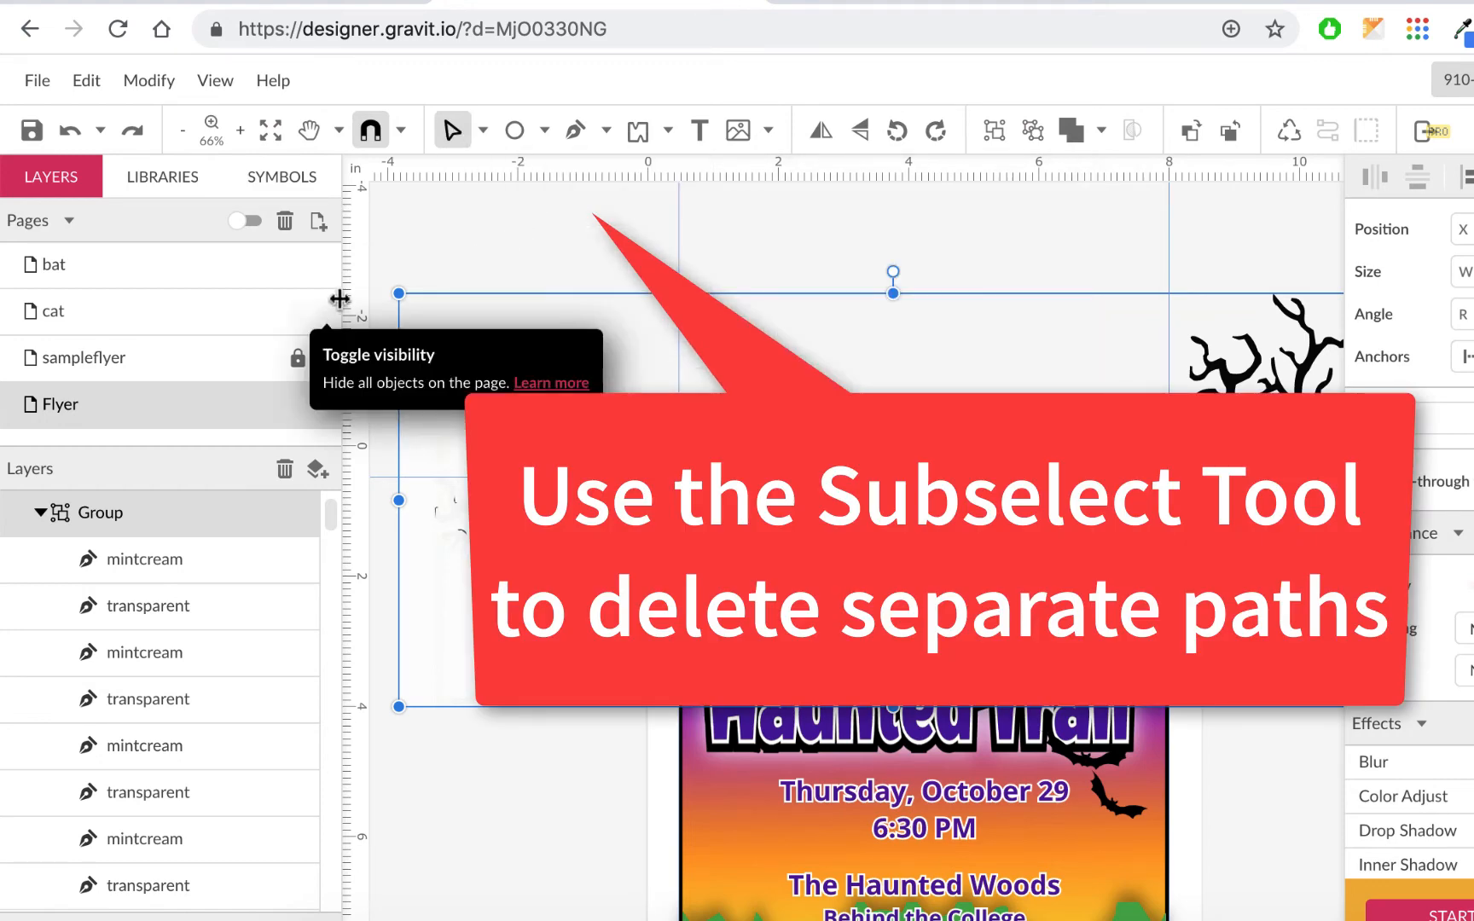
drag(385, 253, 636, 728)
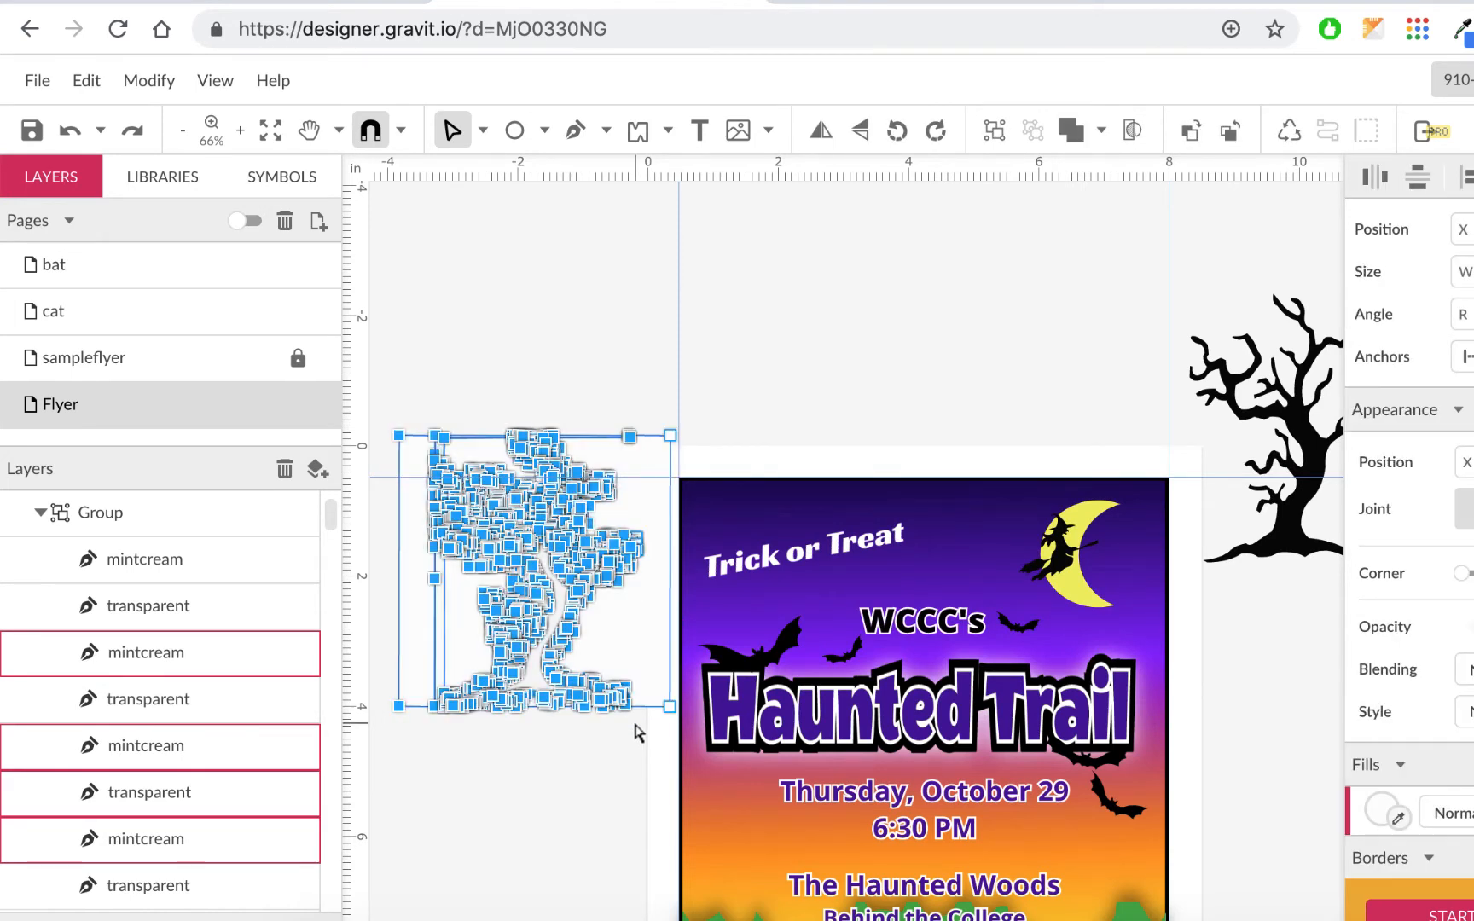
key(Delete)
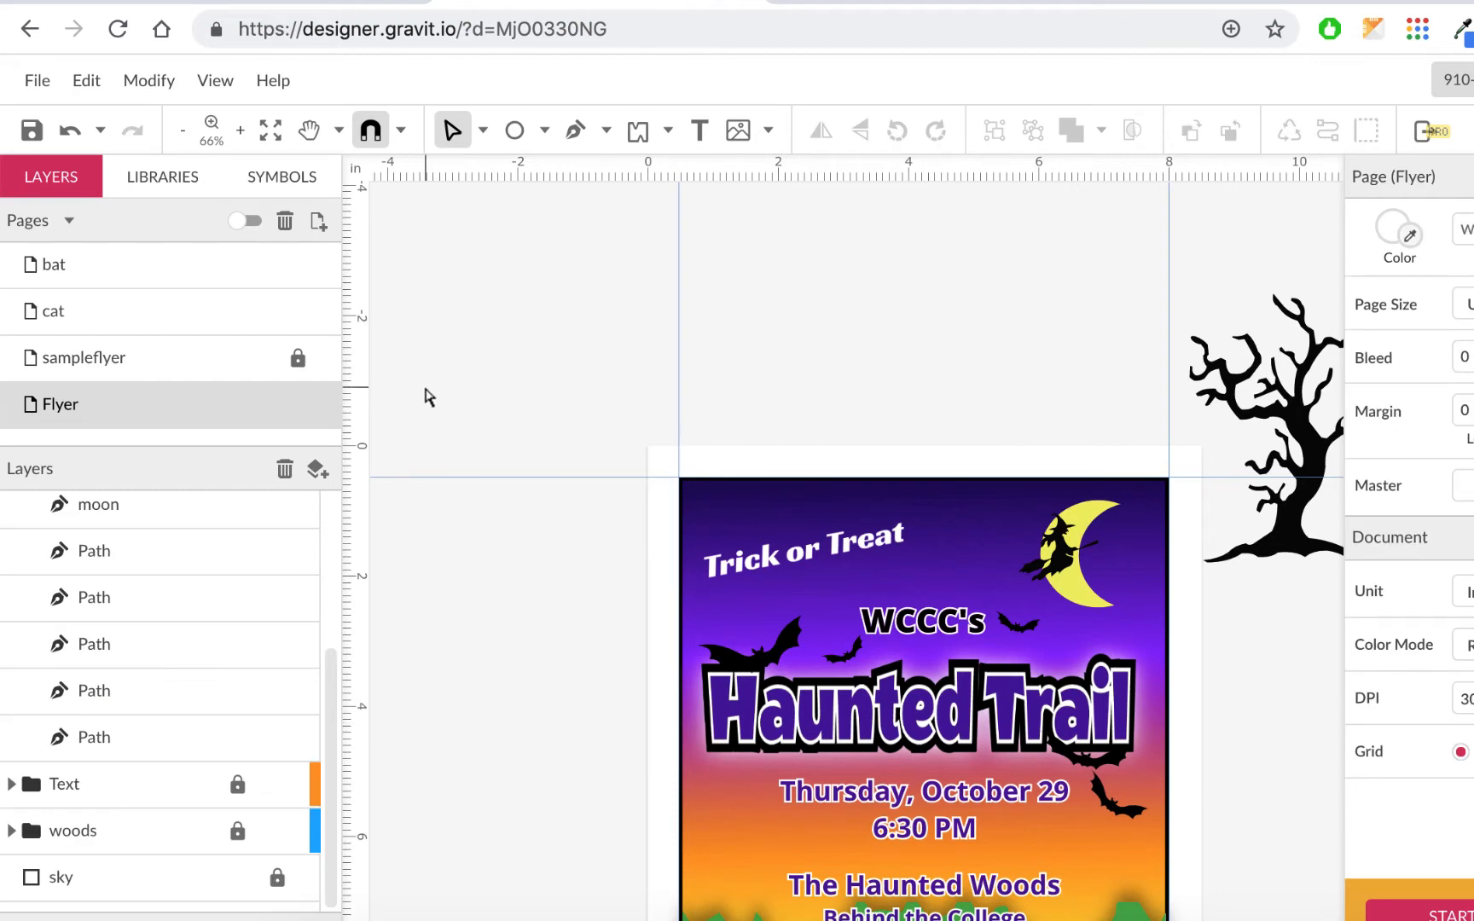
drag(426, 388, 664, 796)
key(space)
drag(707, 615, 926, 550)
drag(406, 239, 841, 807)
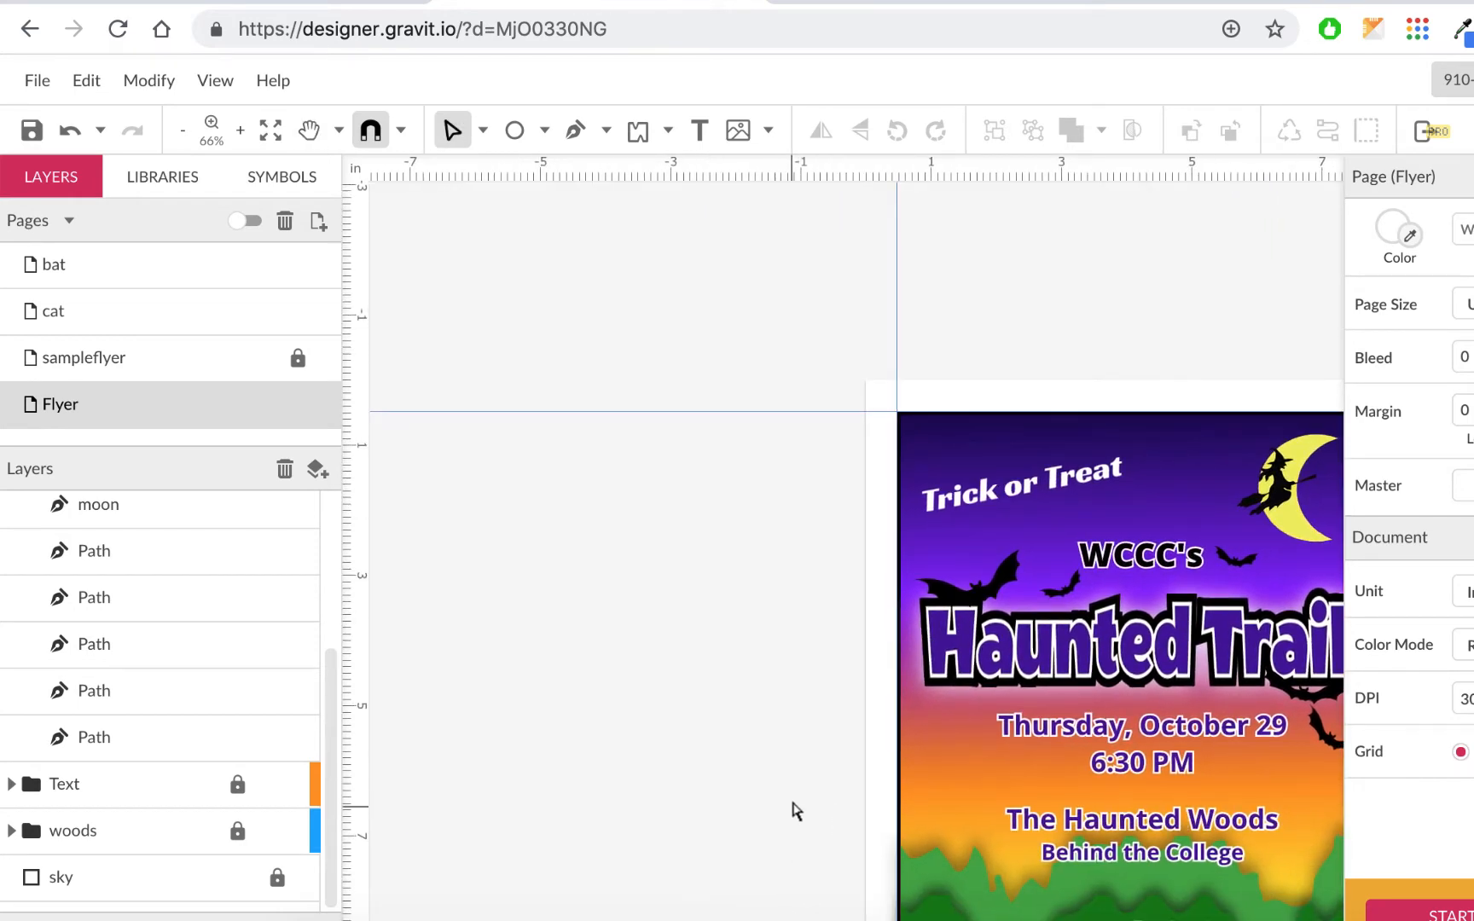
Shift the black tree silhouette slightly away from the flyer and scale it down to about 2.3 in wide
key(space)
drag(1015, 331, 646, 388)
click(1007, 437)
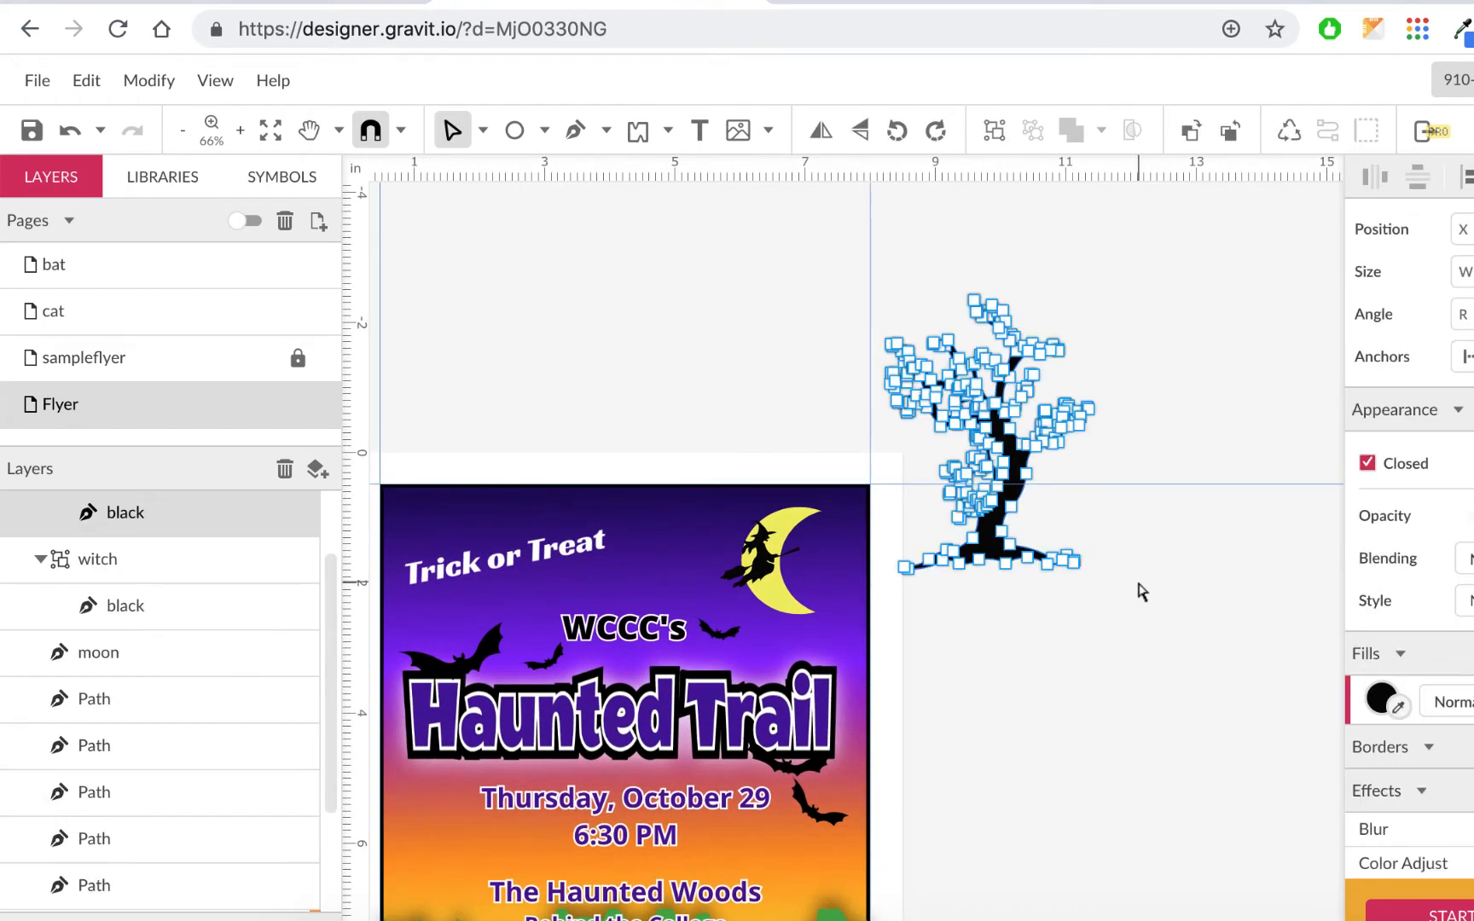
key(v)
drag(998, 431, 1058, 425)
drag(1147, 294, 1100, 371)
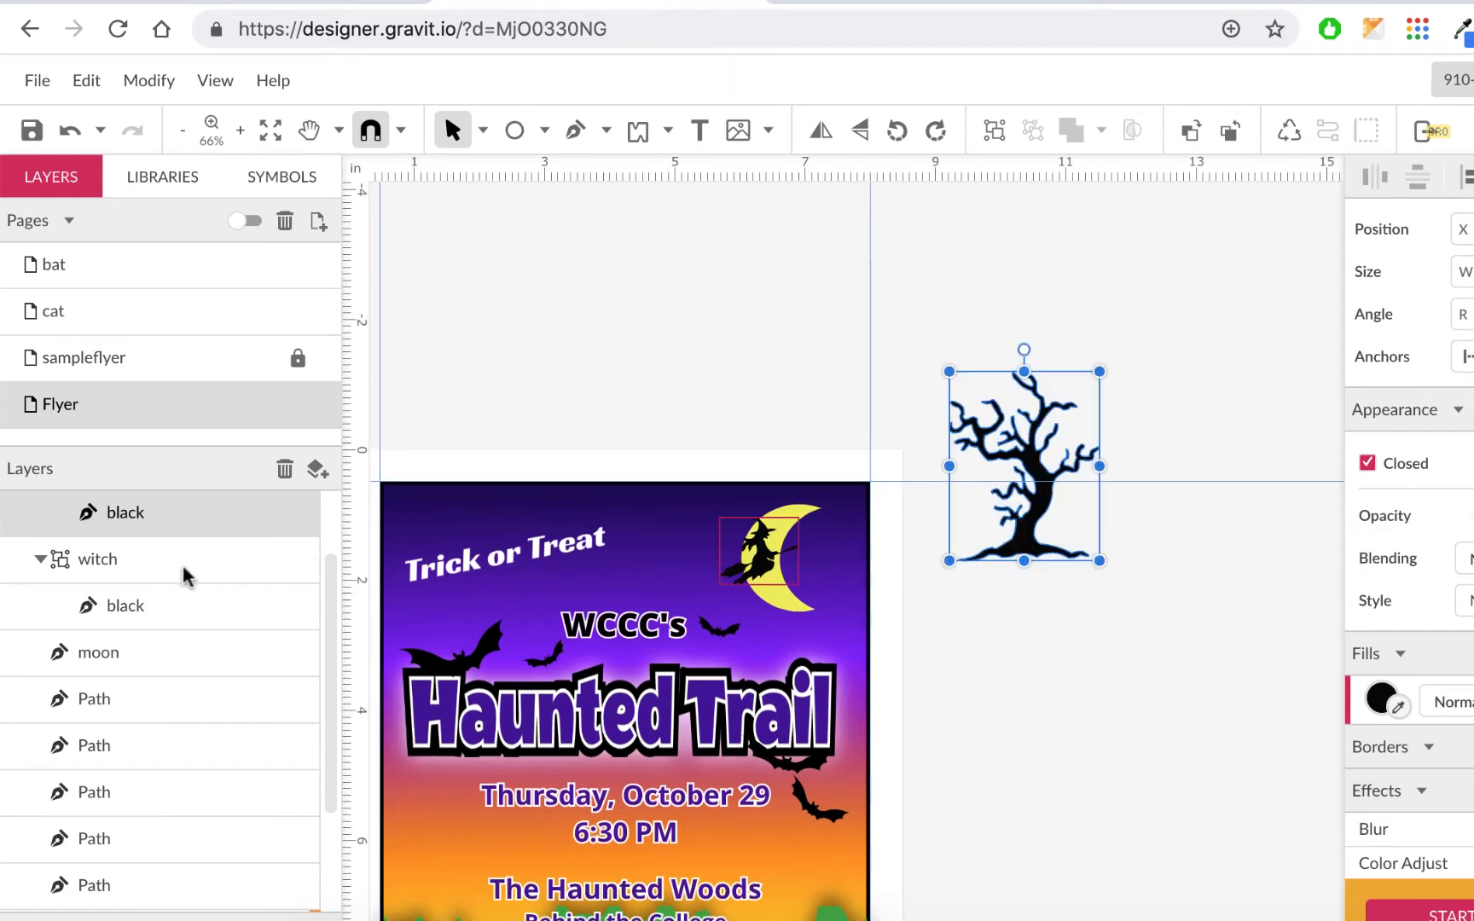
Rename the tree's group in the graphics layer as "tree spooky"
scroll(144, 577, up, 2)
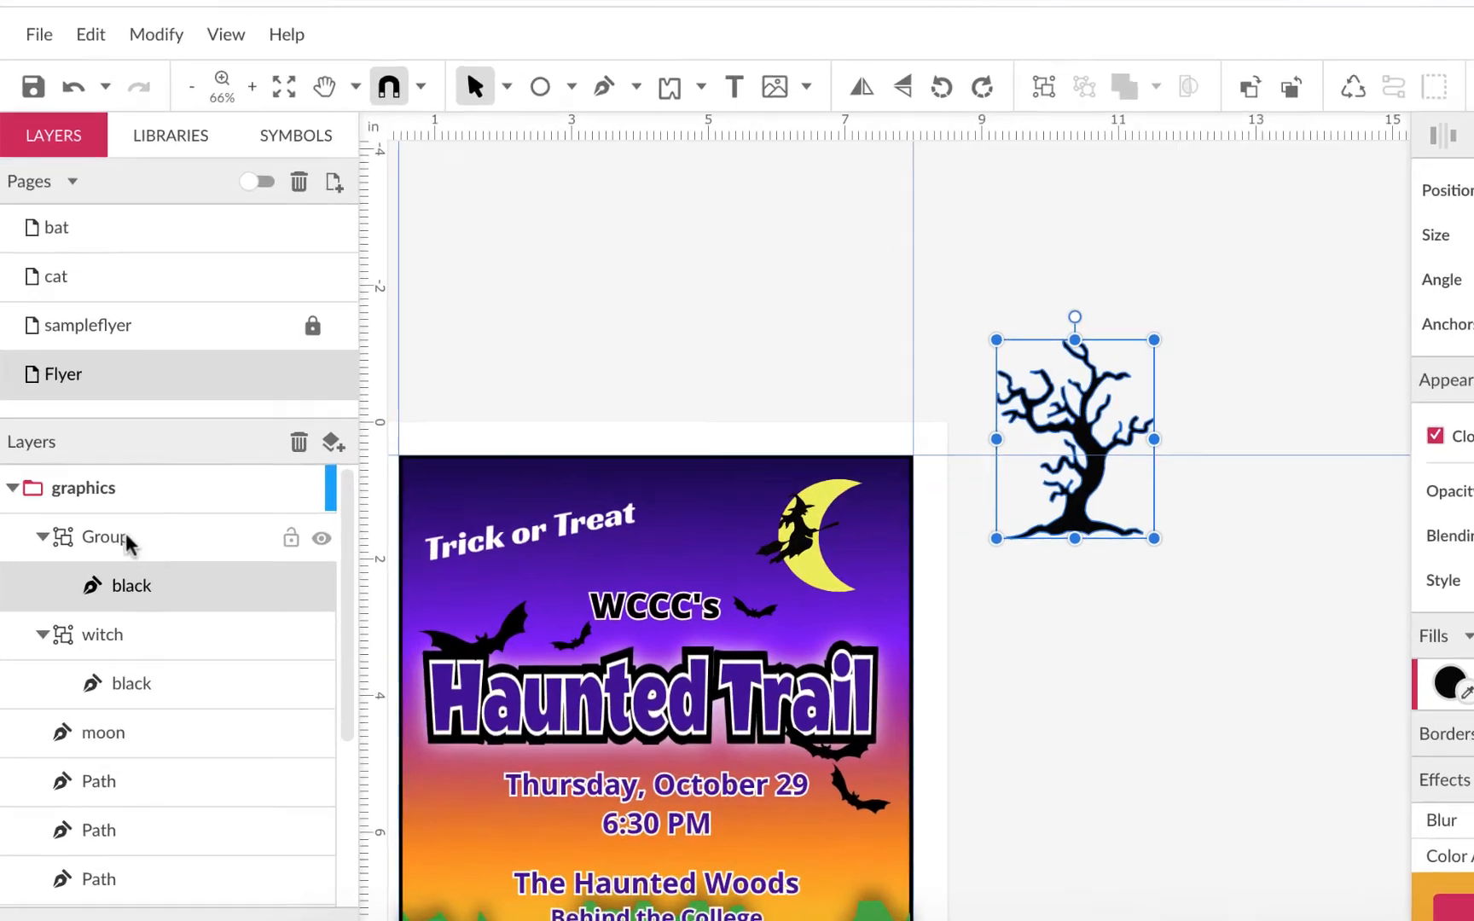
double_click(127, 540)
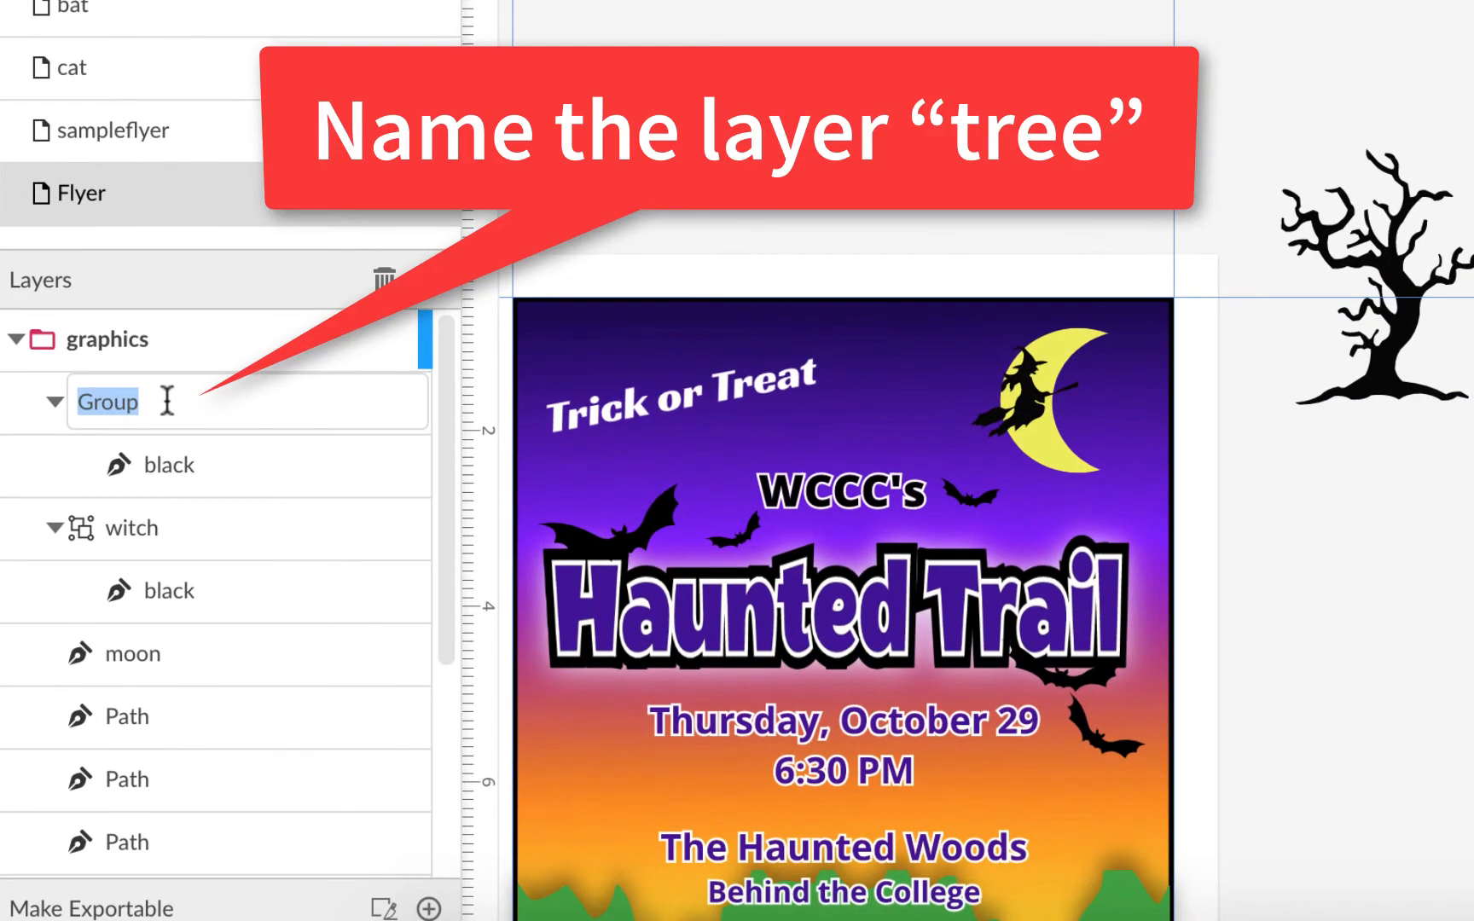
text(t)
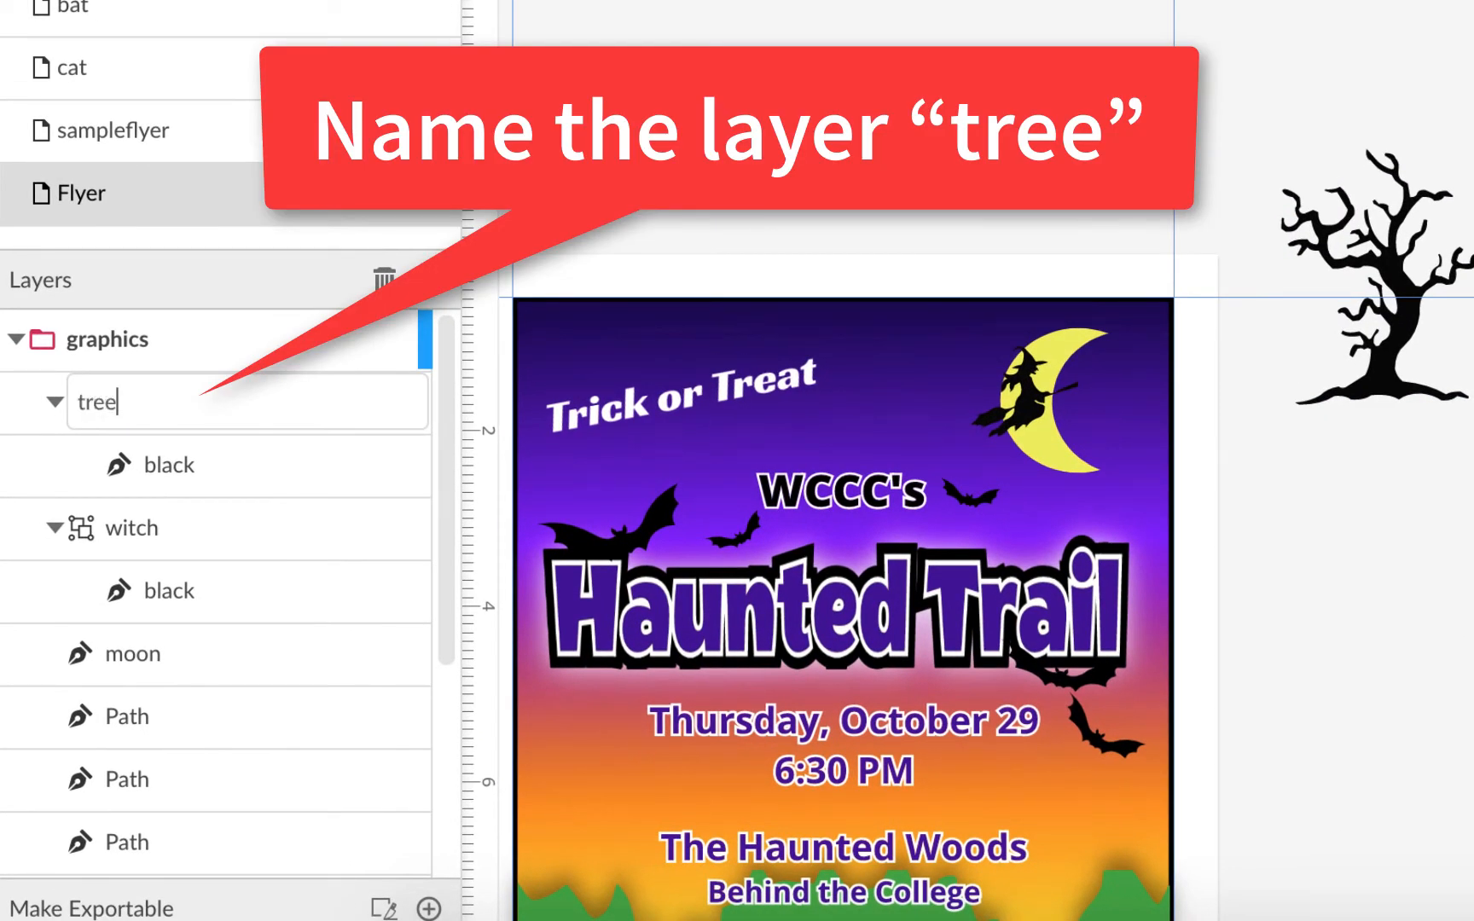
text(ree)
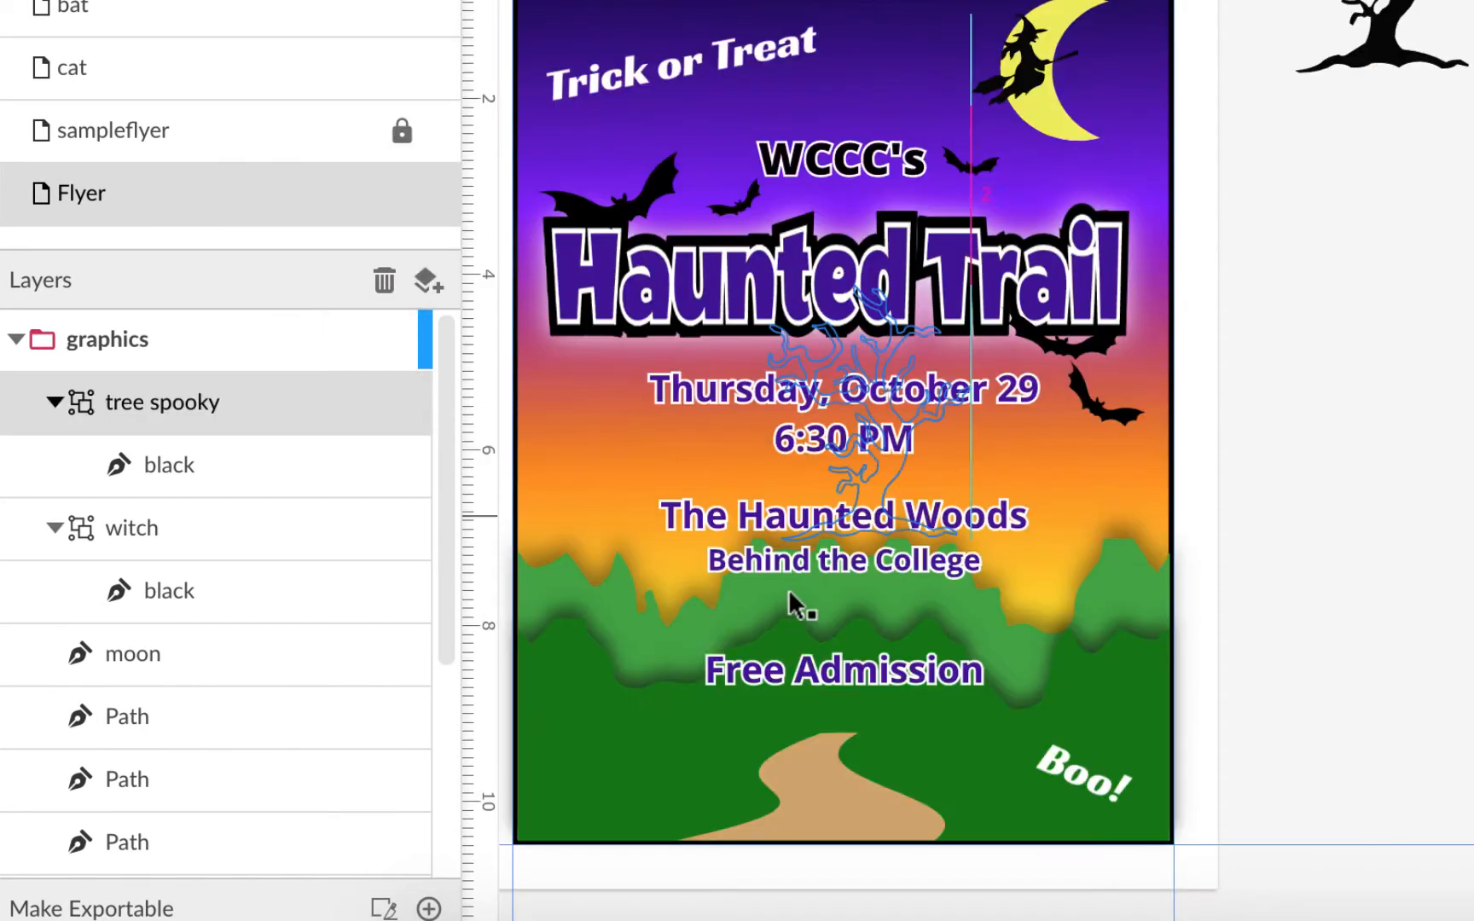
Try the tree in the flyer's lower-left corner, and move it back onto the blank canvas right of the page
drag(788, 597, 611, 799)
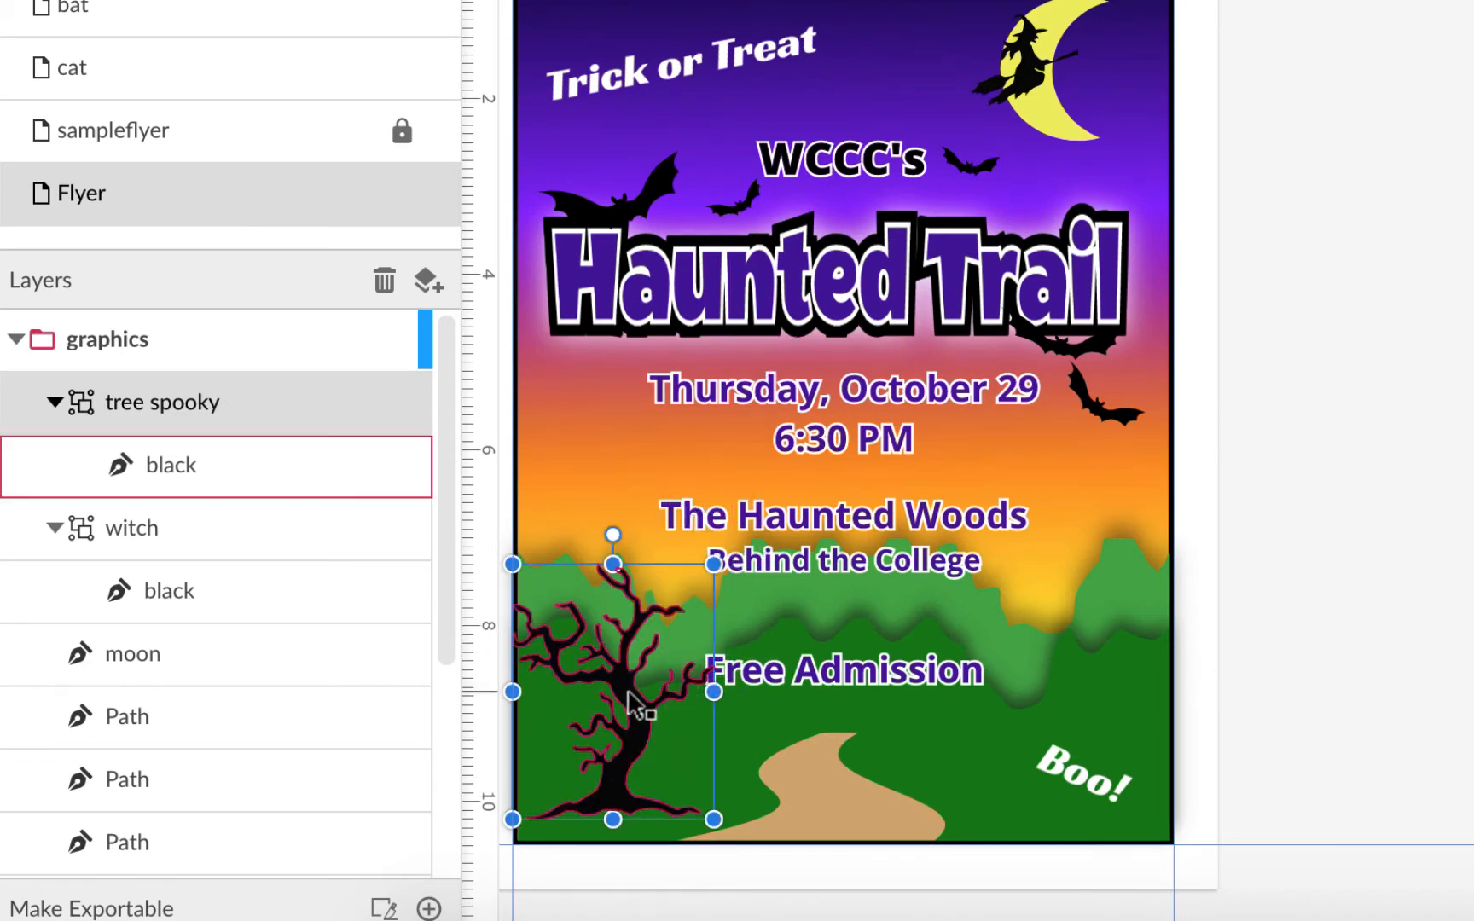
drag(631, 704, 1473, 315)
key(super+plus)
key(super+plus)
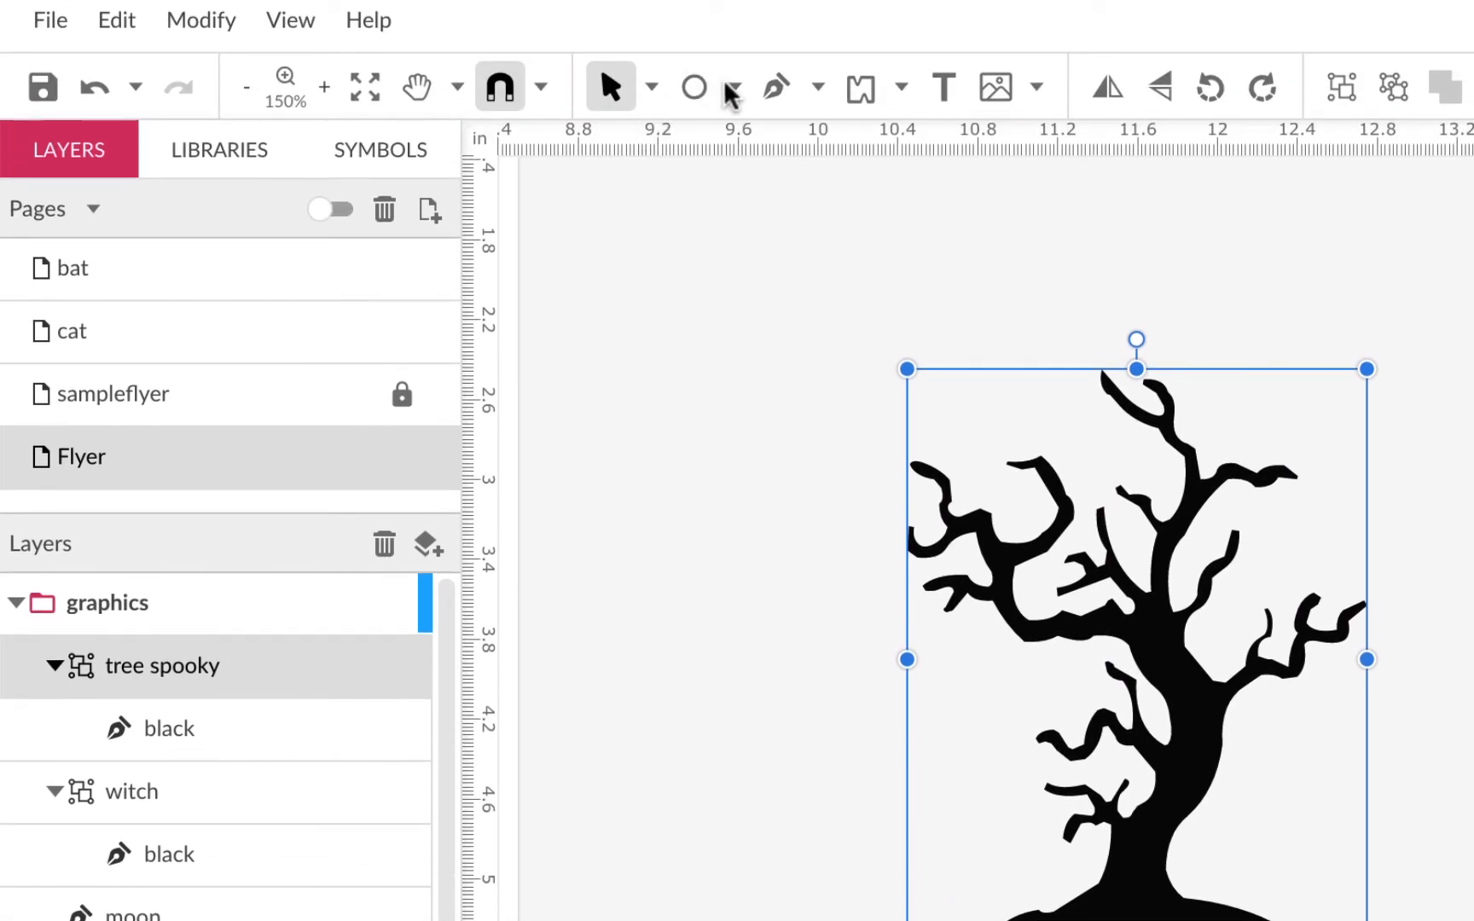
Draw a rectangle about 1.3 by 4 in over the left part of the tree, covering the branches to cut off
click(732, 87)
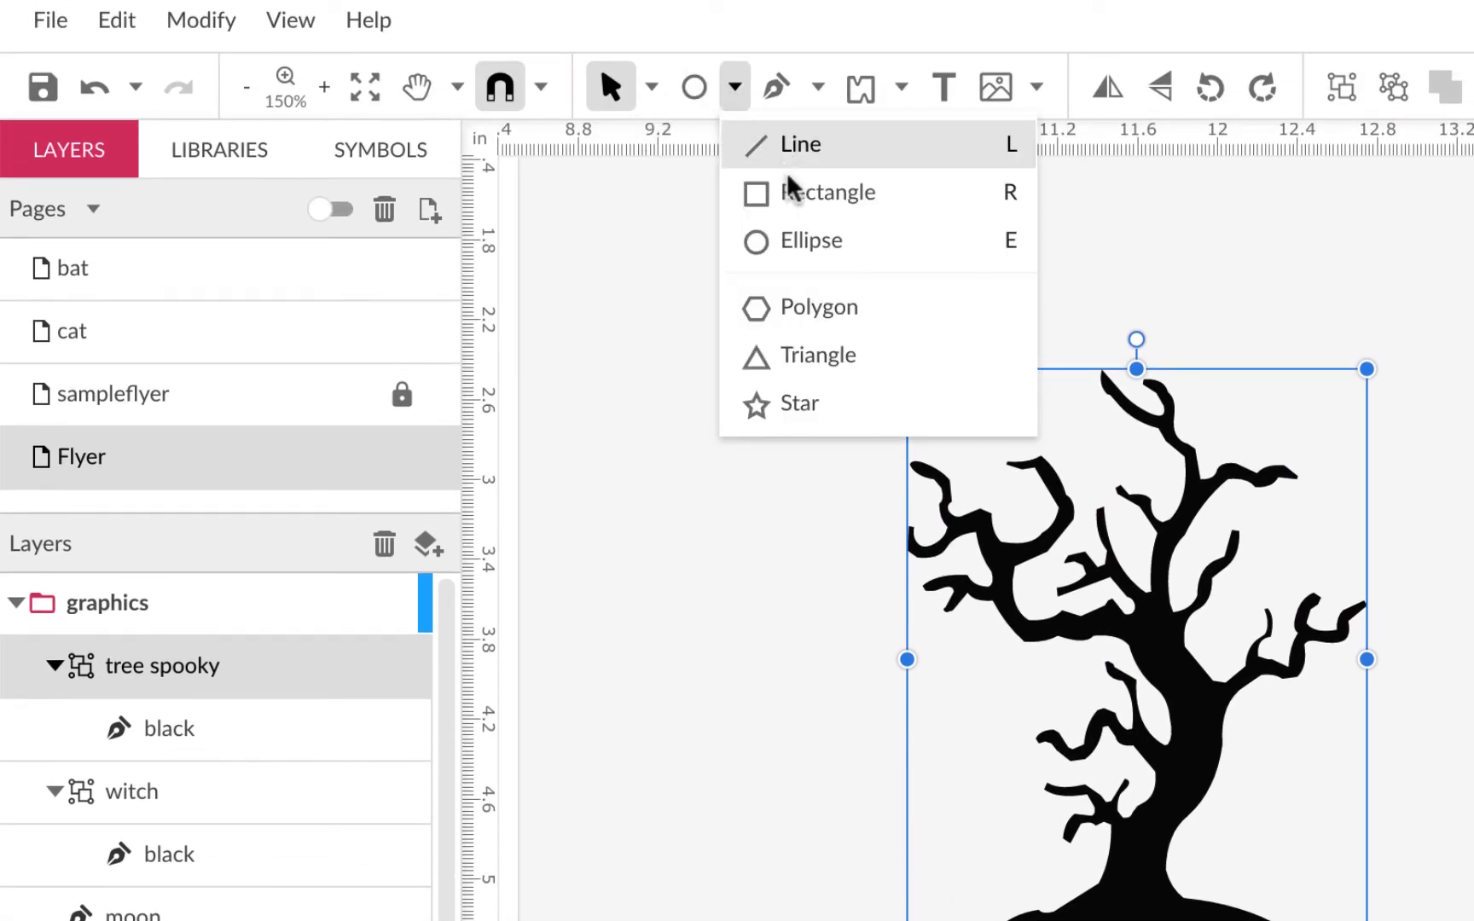
click(806, 193)
drag(779, 259, 1061, 920)
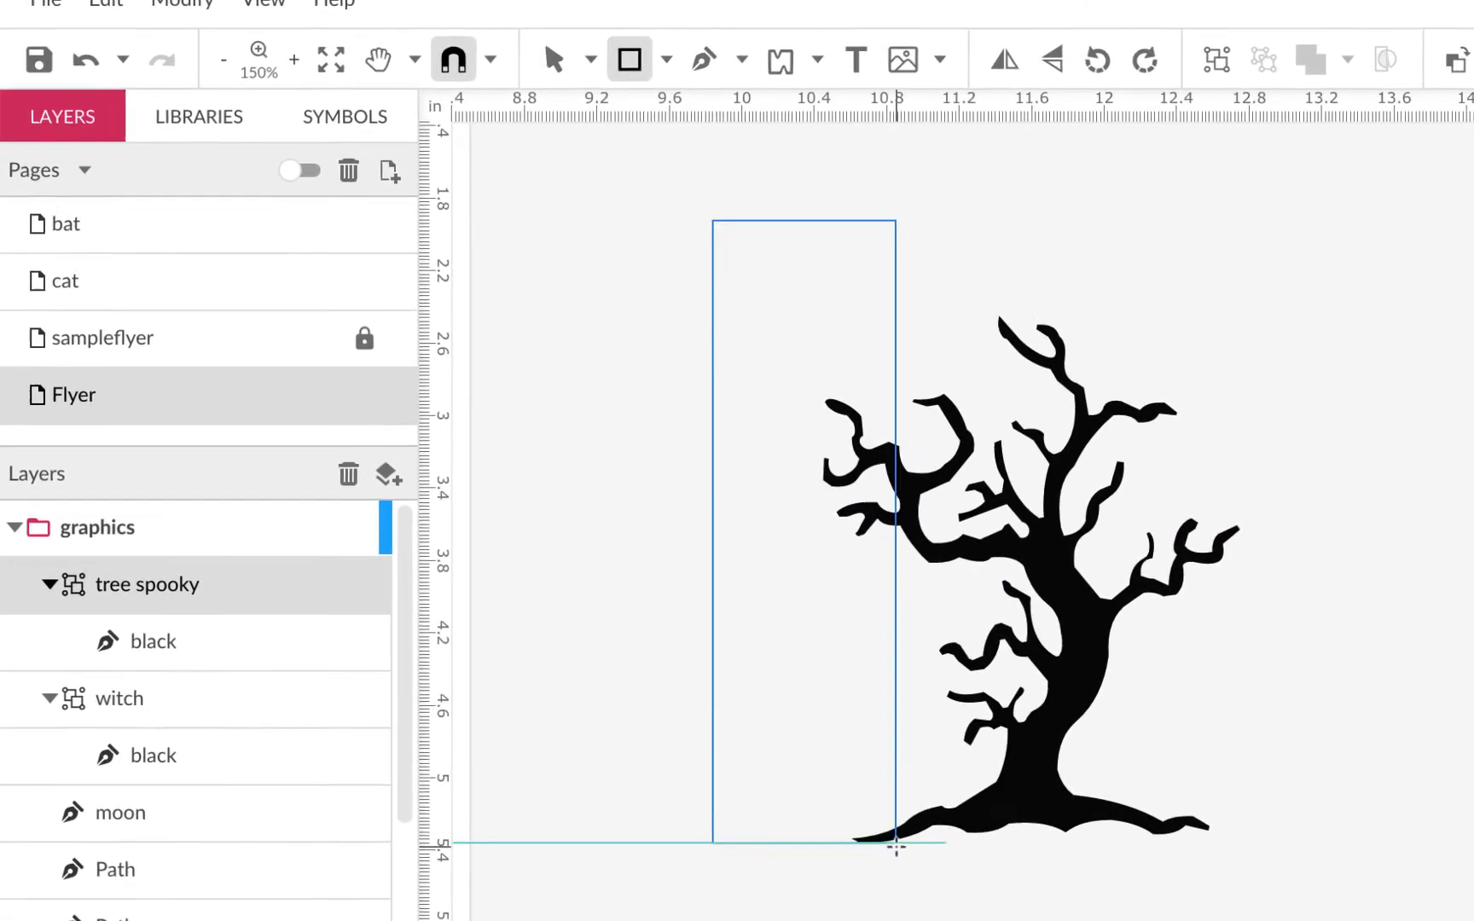
drag(931, 894, 910, 898)
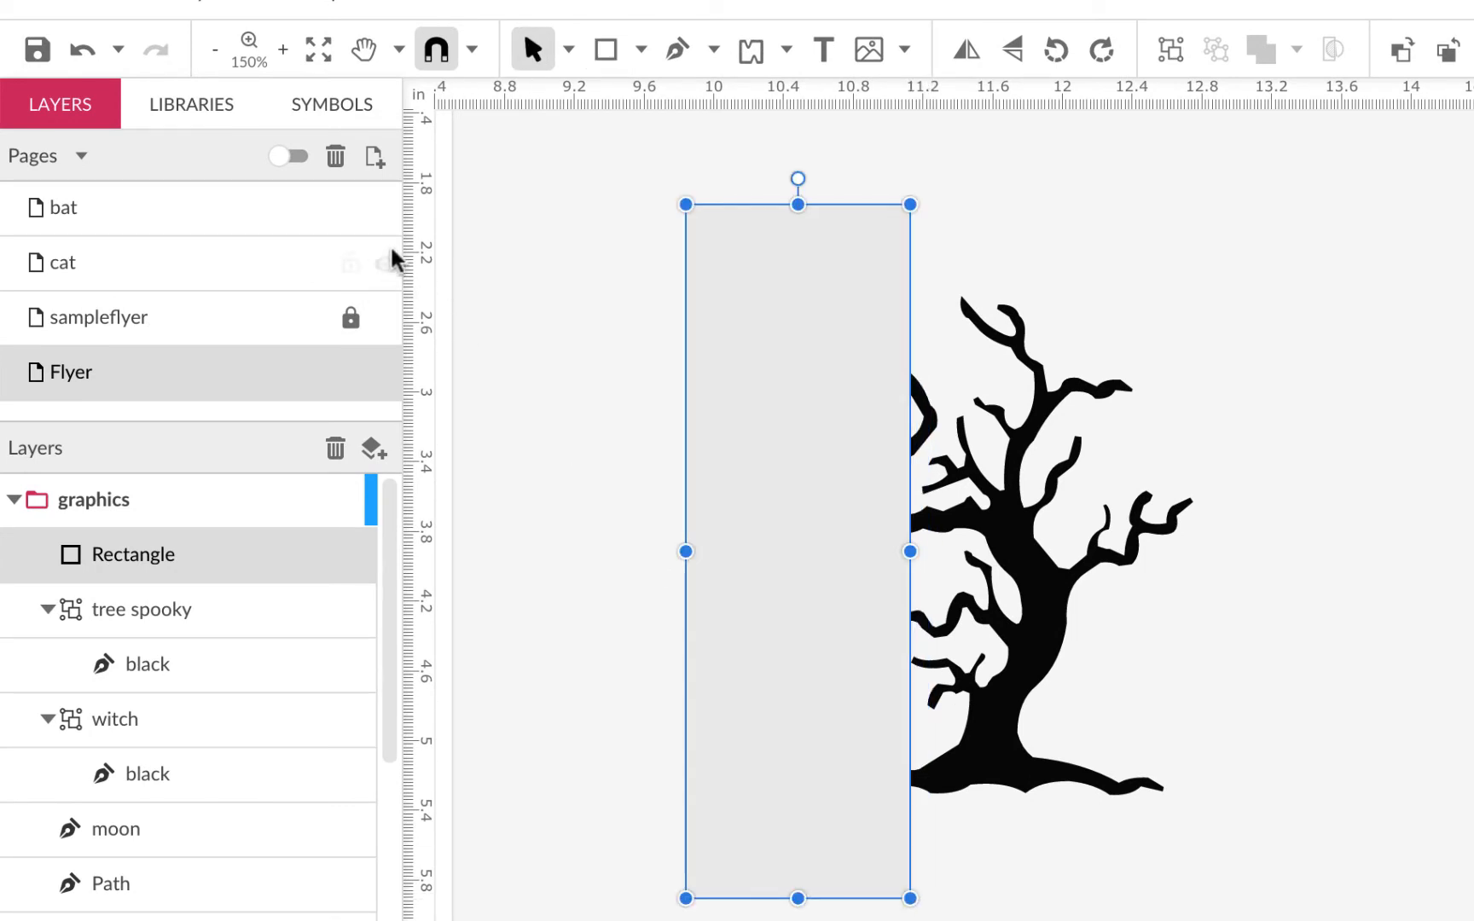
Subtract the rectangle from the tree spooky group to crop its left side, and select the cropped tree
click(569, 47)
click(1175, 440)
drag(1206, 303, 627, 636)
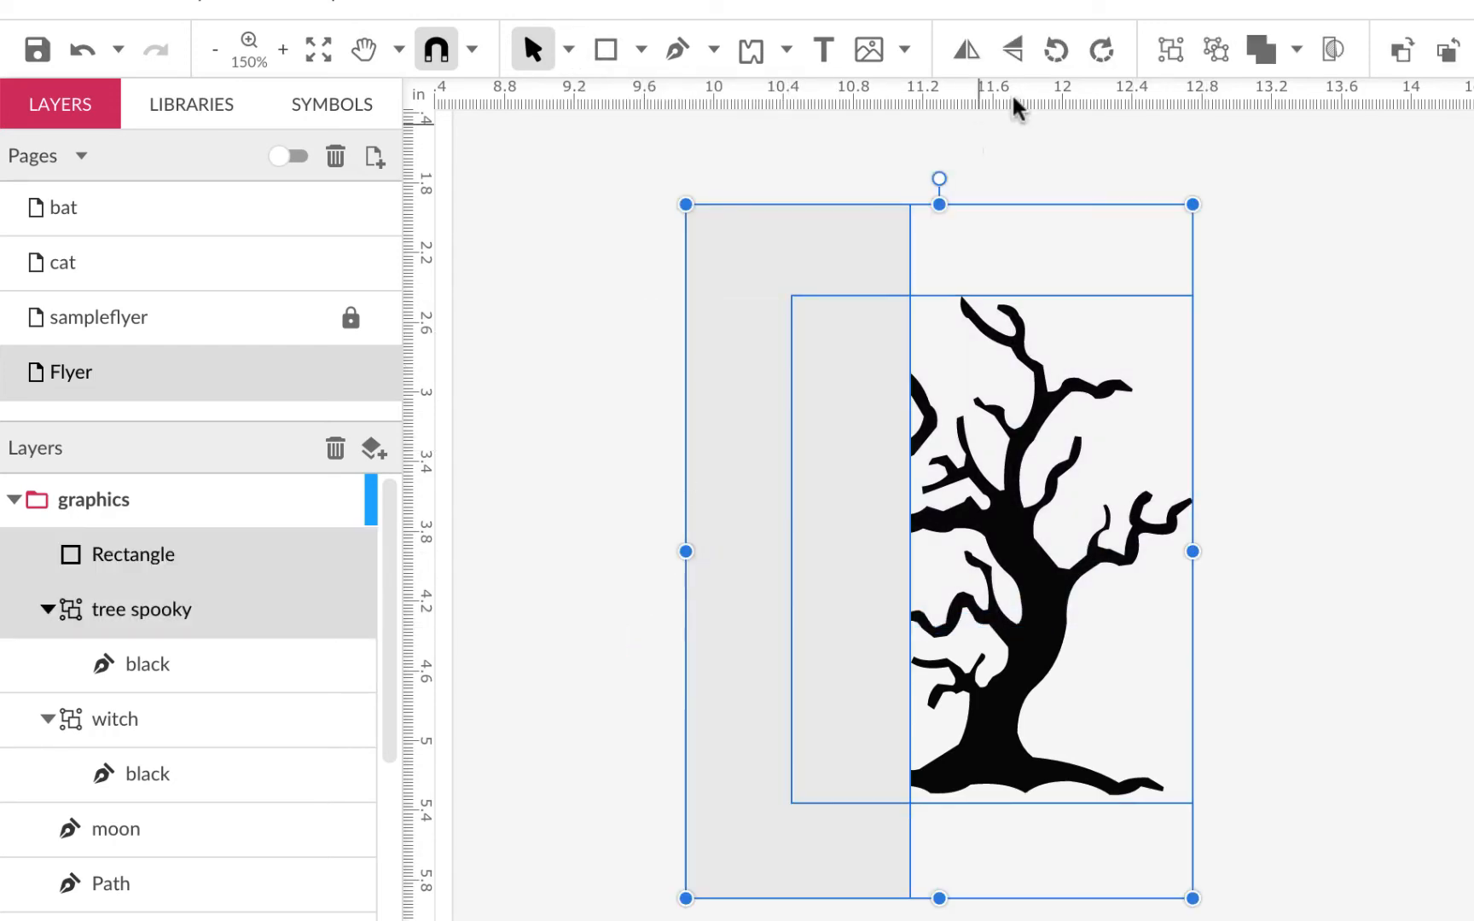
click(1298, 51)
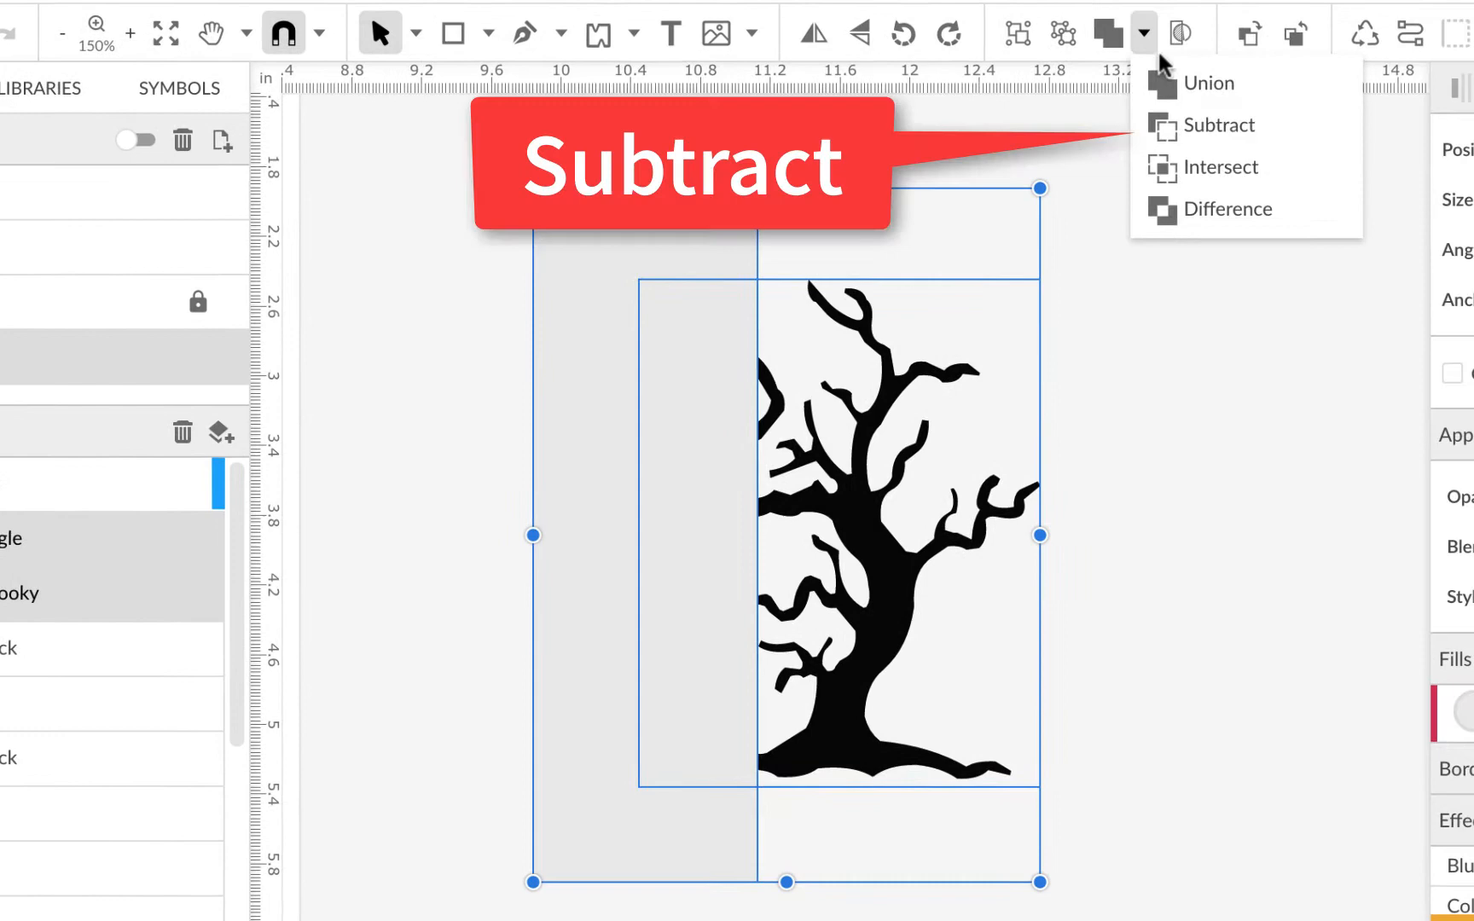
click(1169, 121)
click(1190, 418)
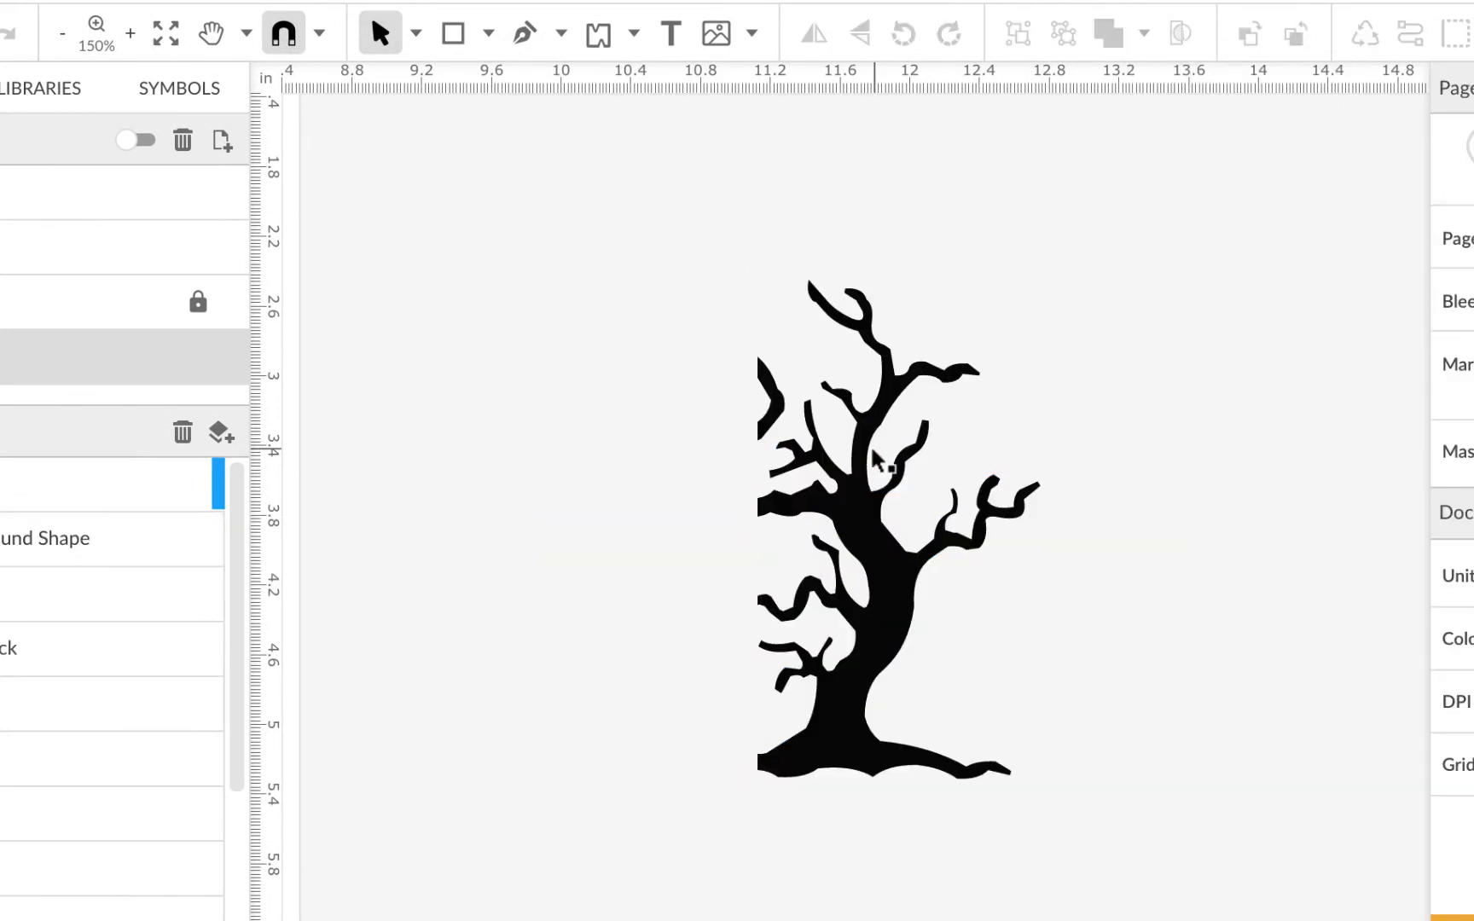
click(862, 444)
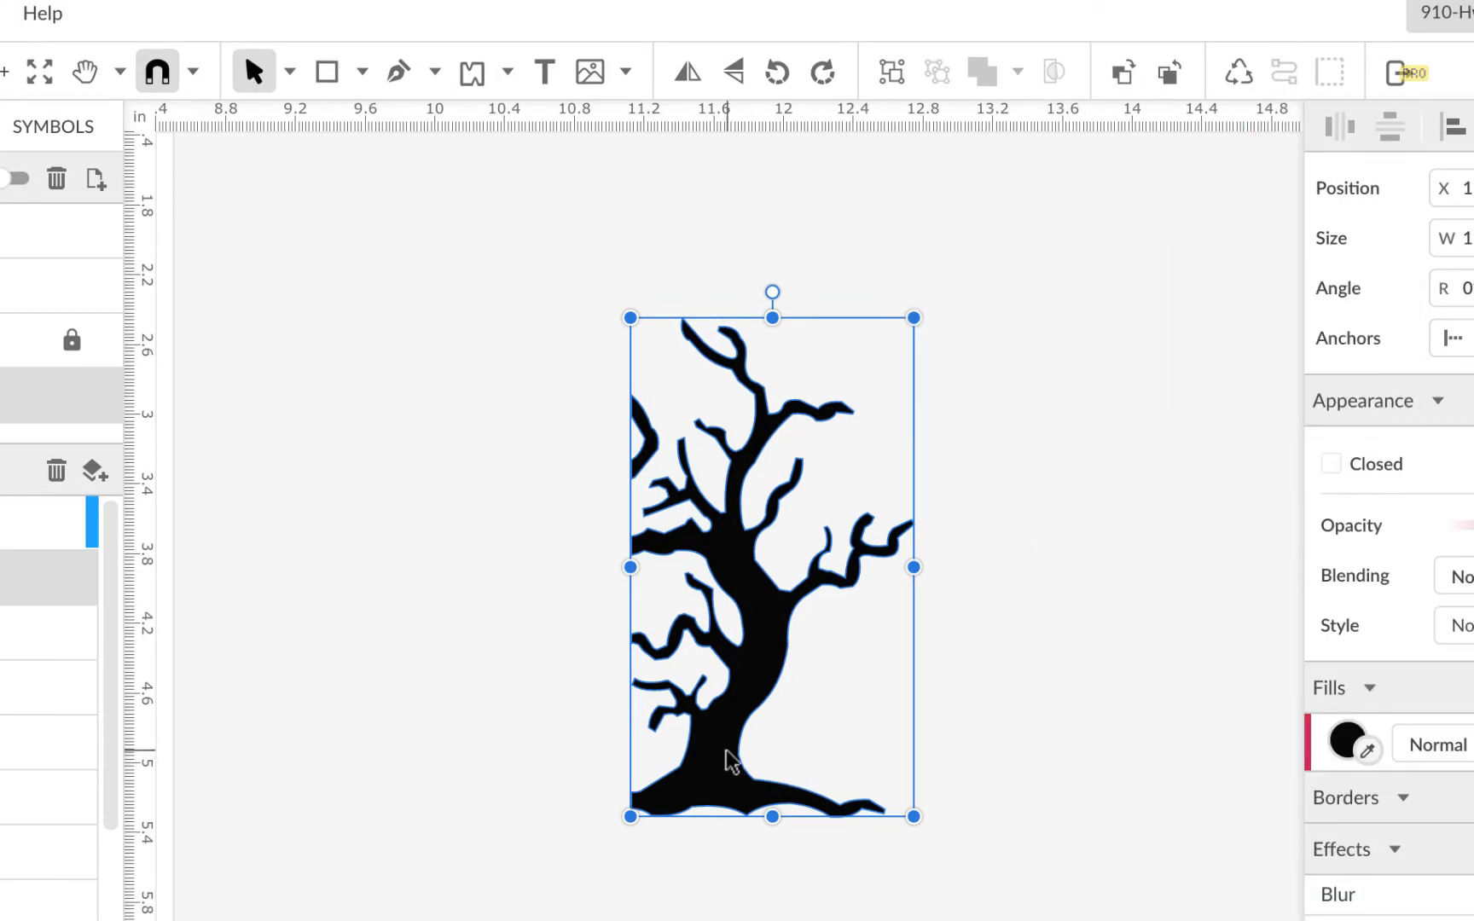
key(ctrl+minus)
key(ctrl+minus)
key(ctrl+minus)
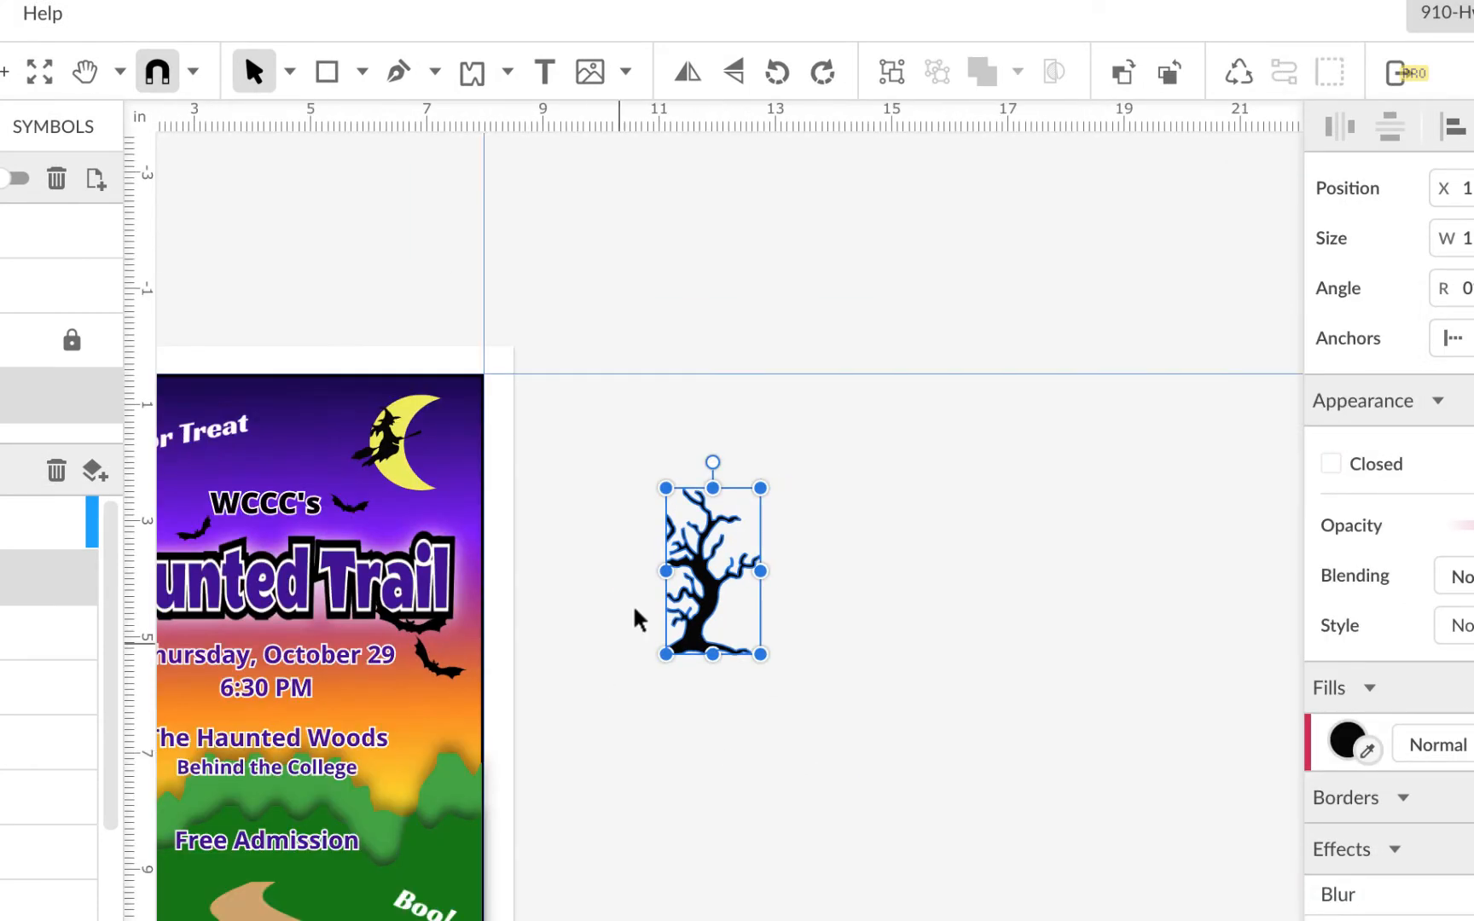
Move the cropped tree into the flyer's lower-left corner, with its cut edge and base against the border
drag(708, 597, 216, 815)
key(ctrl+plus)
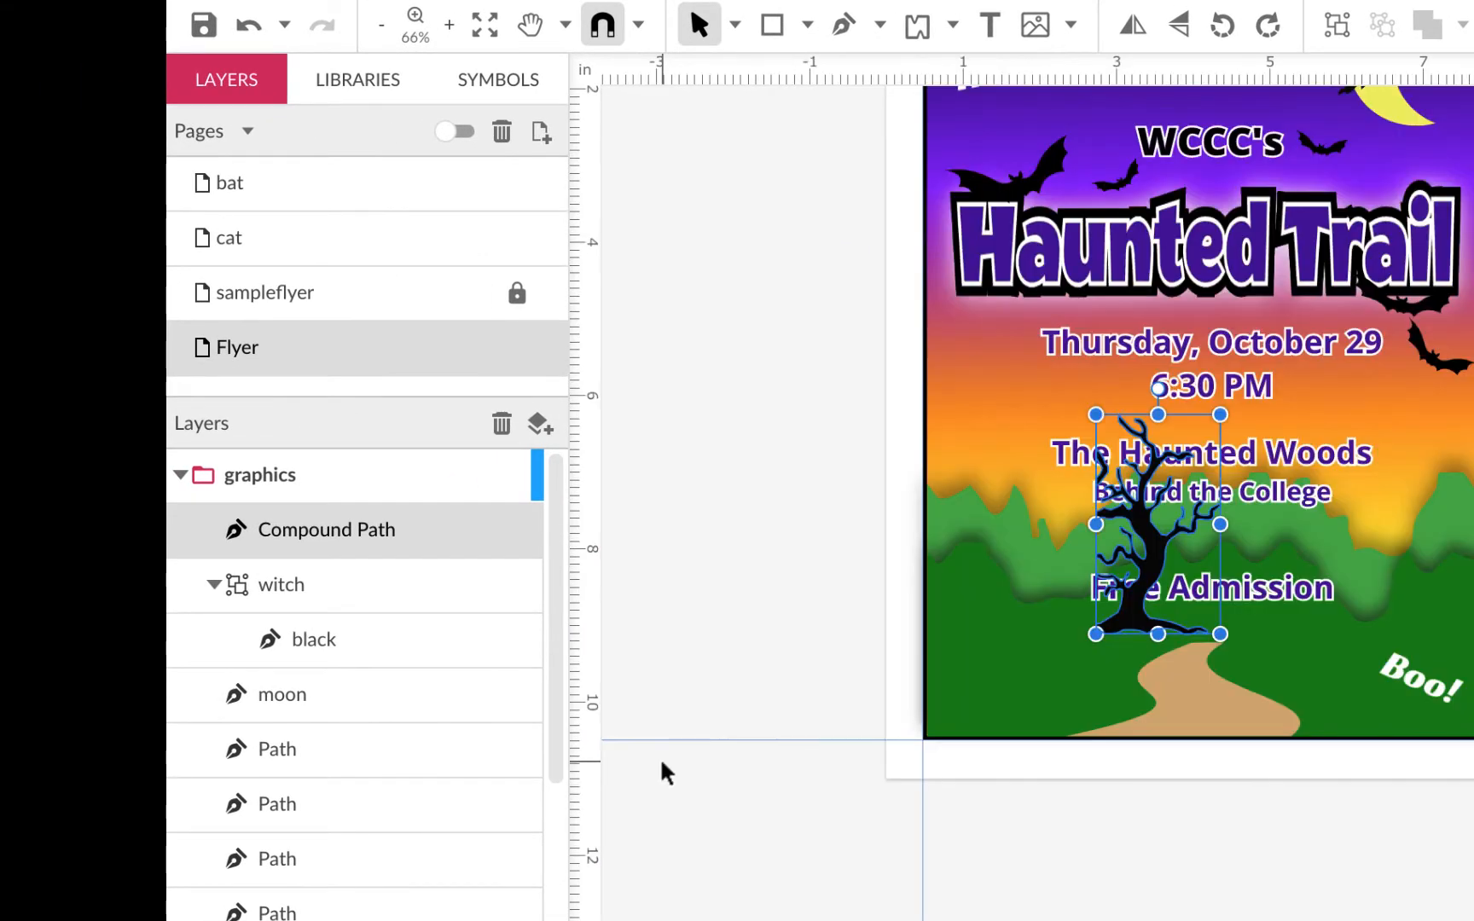
key(ctrl+plus)
key(ctrl+plus)
drag(1114, 546, 746, 729)
scroll(952, 677, down, 2)
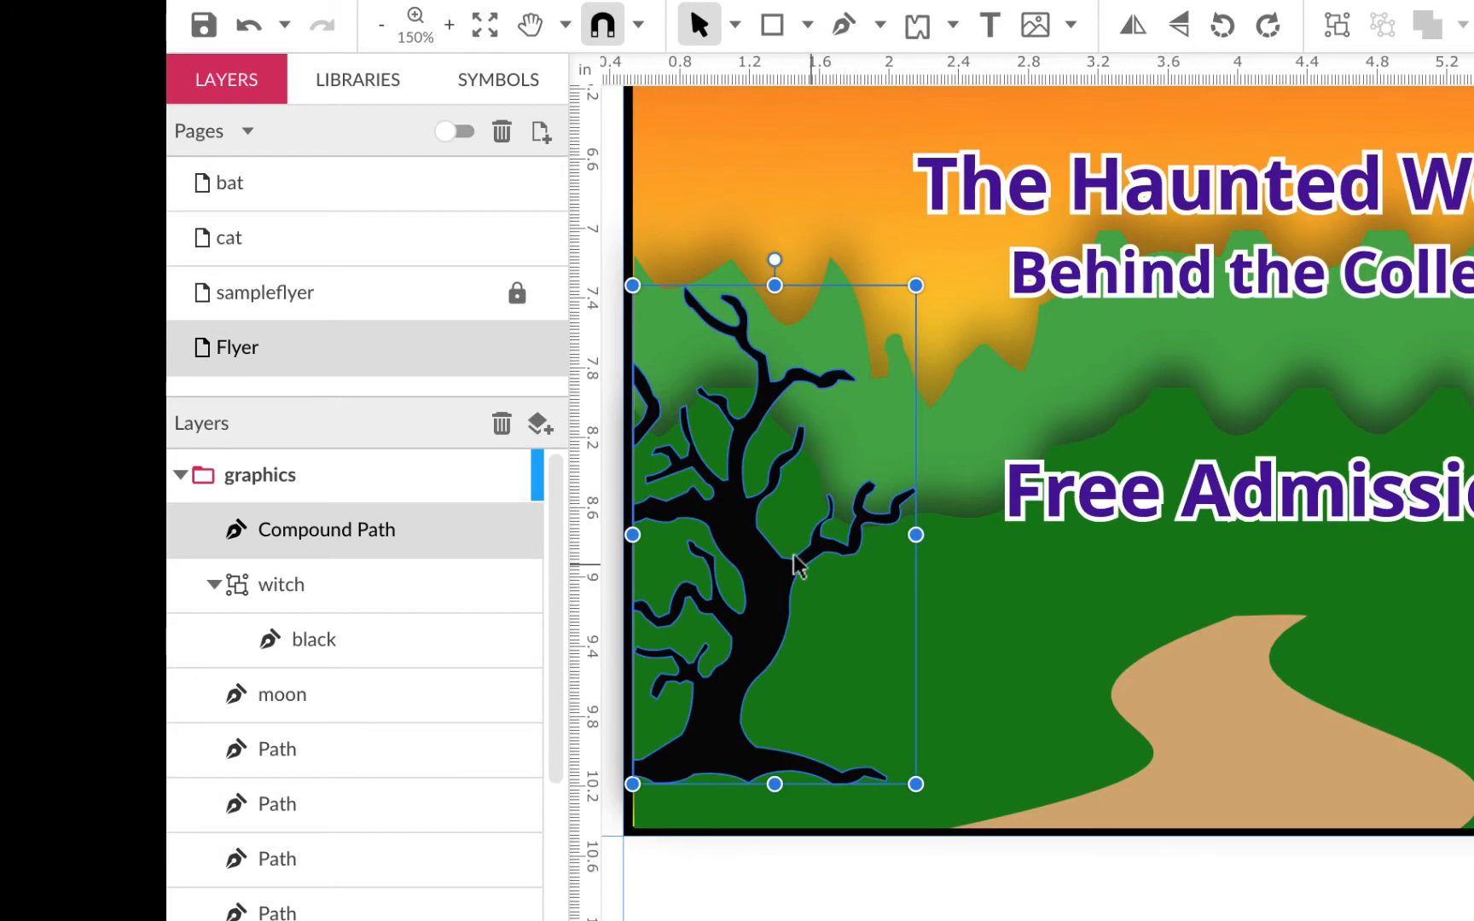
drag(795, 563, 764, 601)
click(1052, 883)
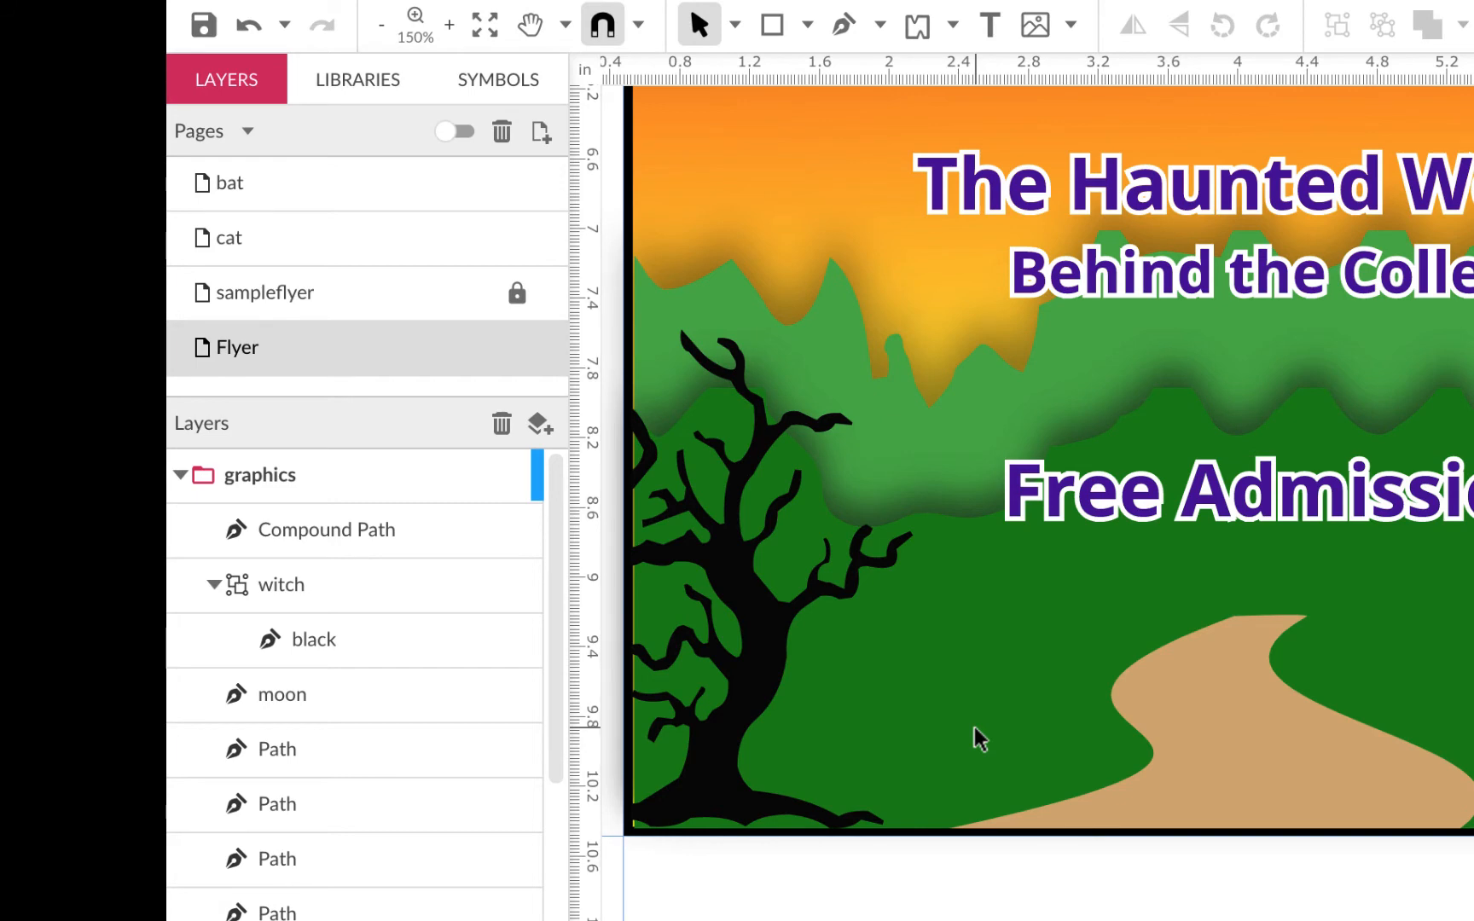
key(super+minus)
key(super+minus)
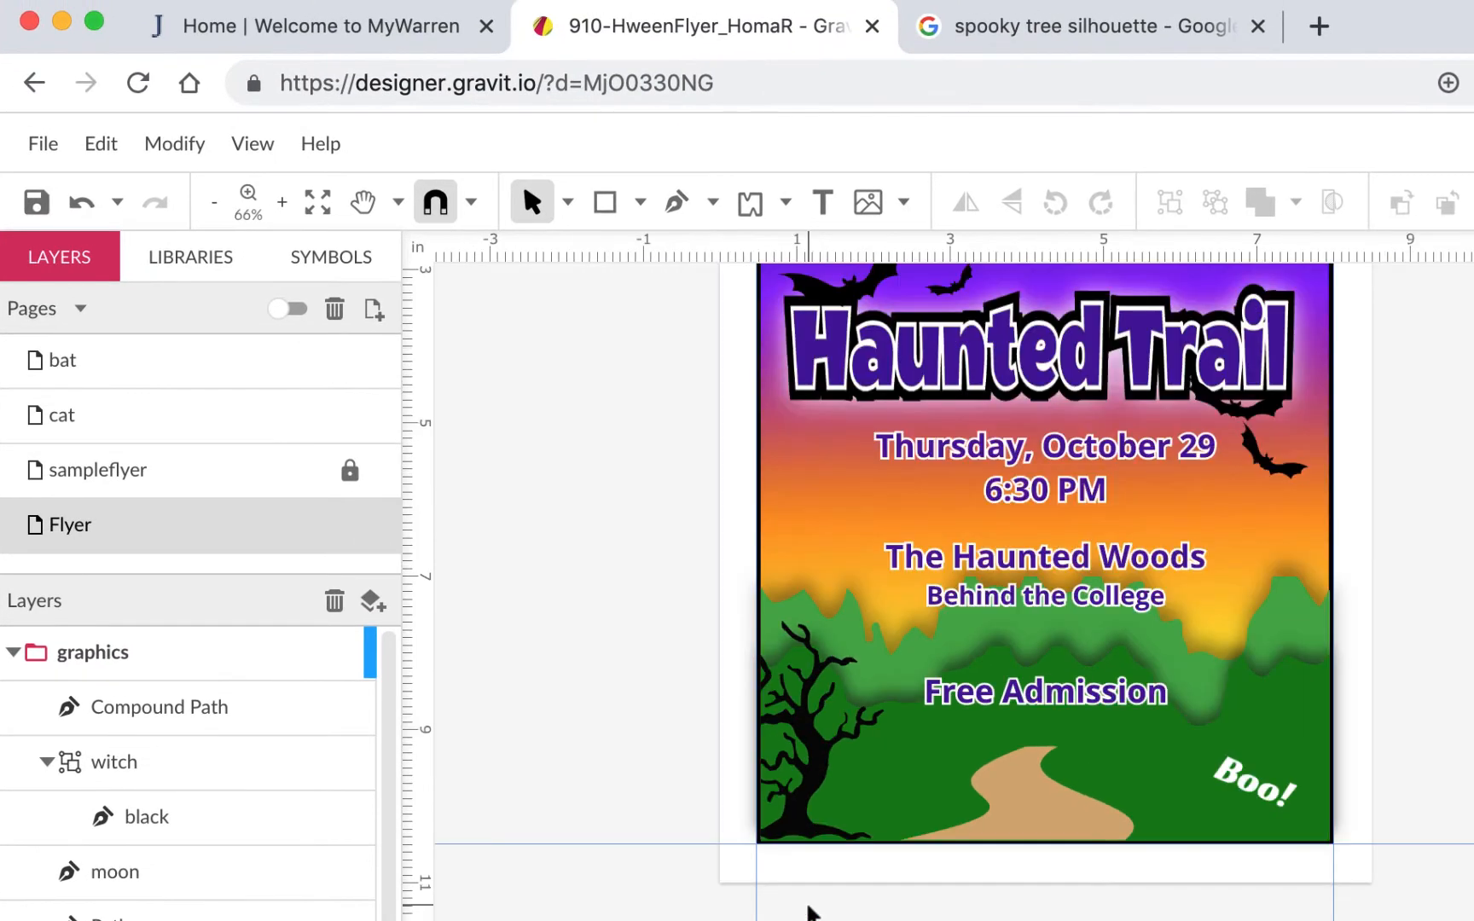
Copy the black cat compound shape from the cat page and paste it onto the Flyer page
click(111, 415)
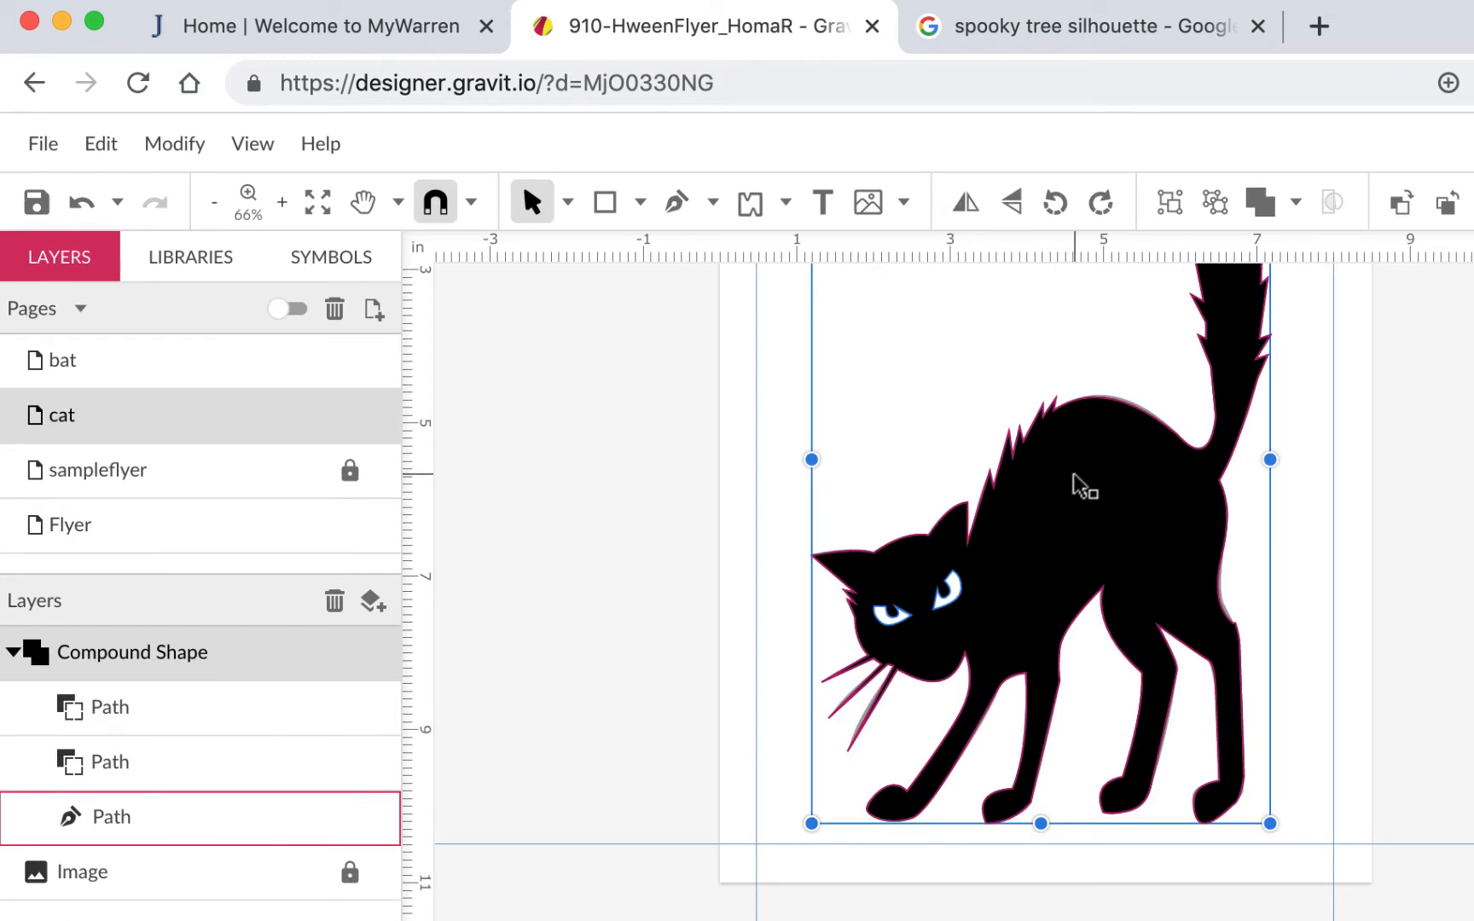
click(236, 539)
key(ctrl+v)
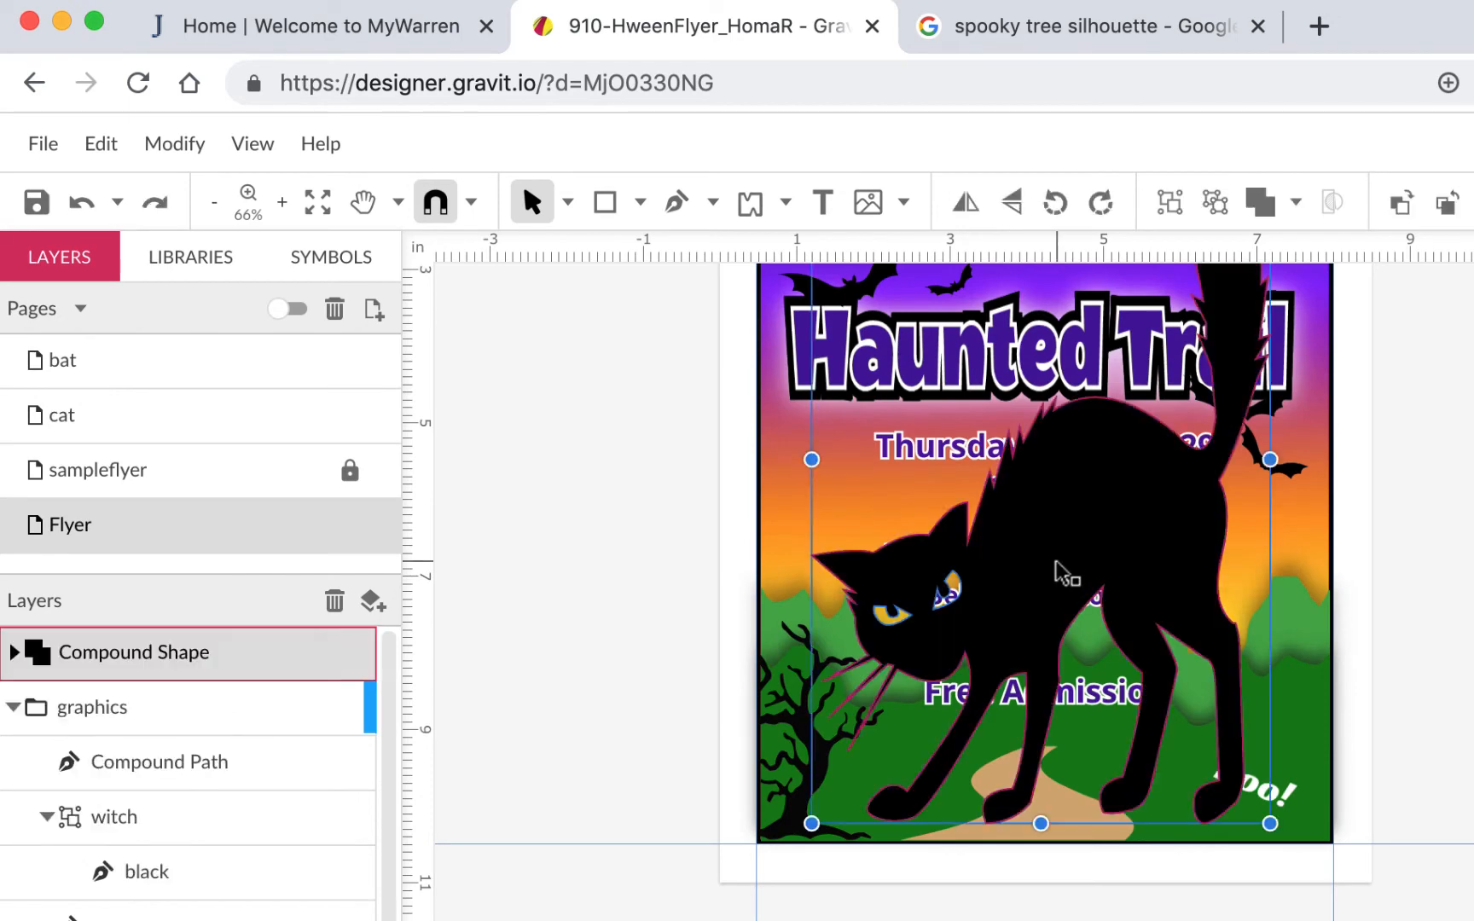
scroll(1068, 512, up, 2)
scroll(1072, 510, up, 2)
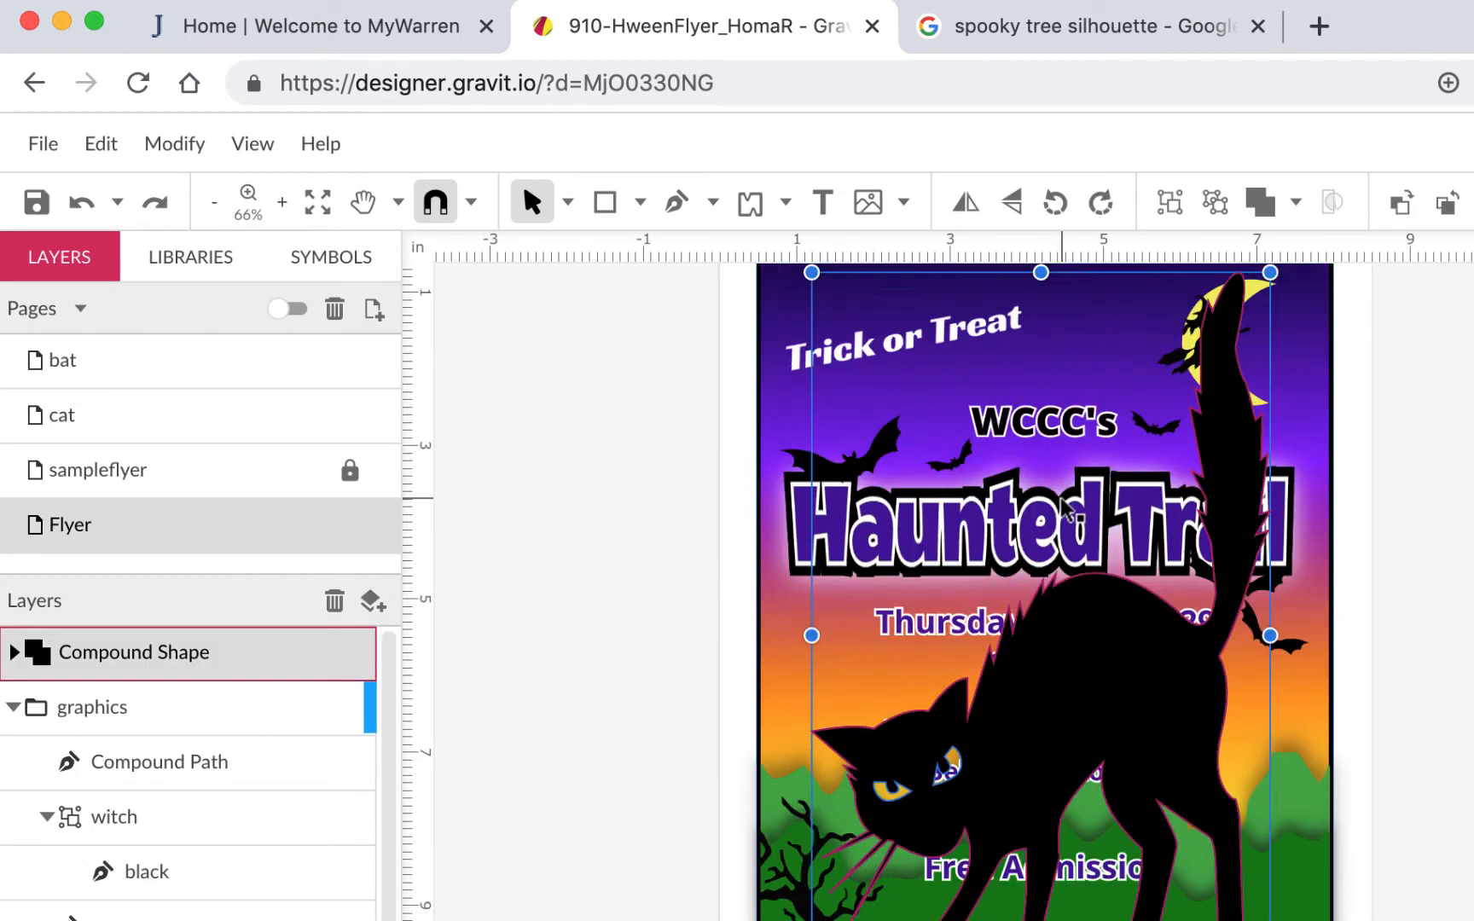
Scale the cat down to about 2 in wide and place it near the flyer's lower-right corner
drag(813, 269, 1115, 682)
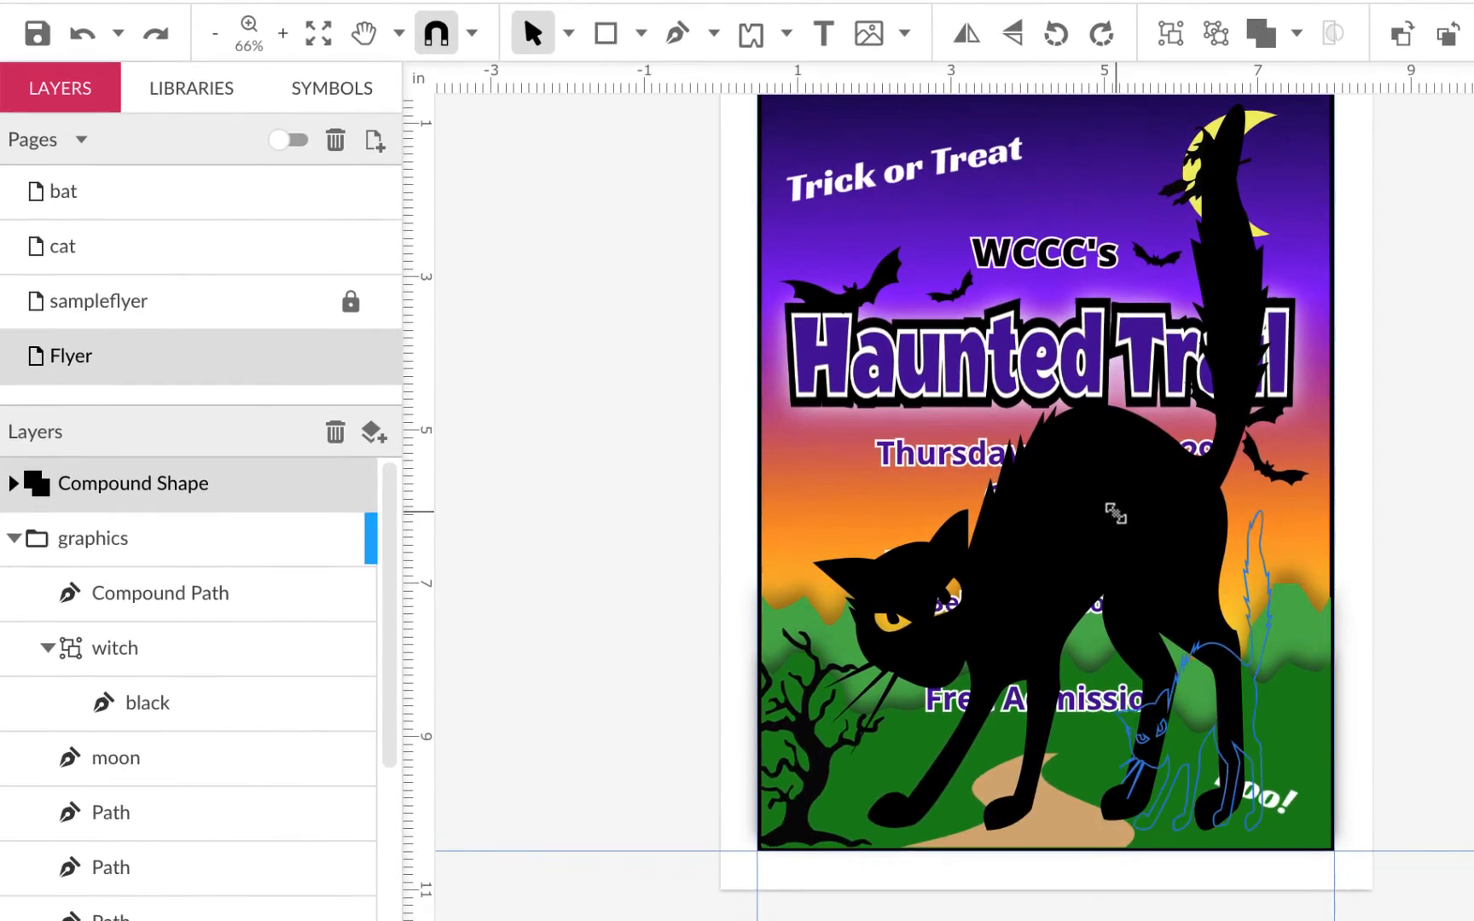
drag(1116, 513, 1116, 514)
scroll(1117, 525, up, 1)
drag(1232, 756, 1263, 815)
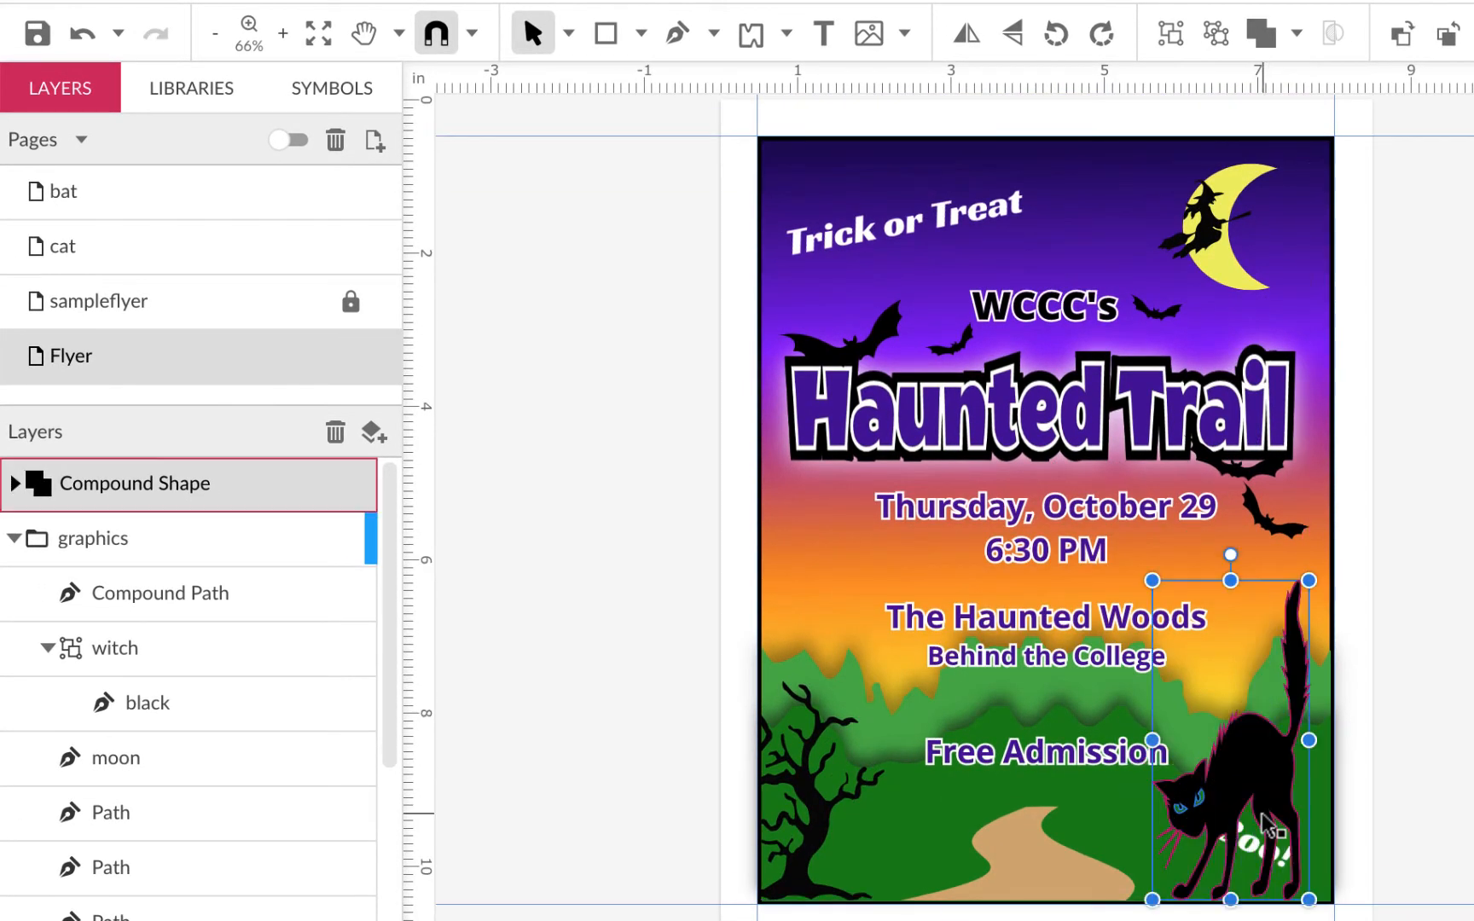
Shift the cat slightly right, closer to the flyer's right border, with its feet on the bottom edge
scroll(1265, 823, up, 3)
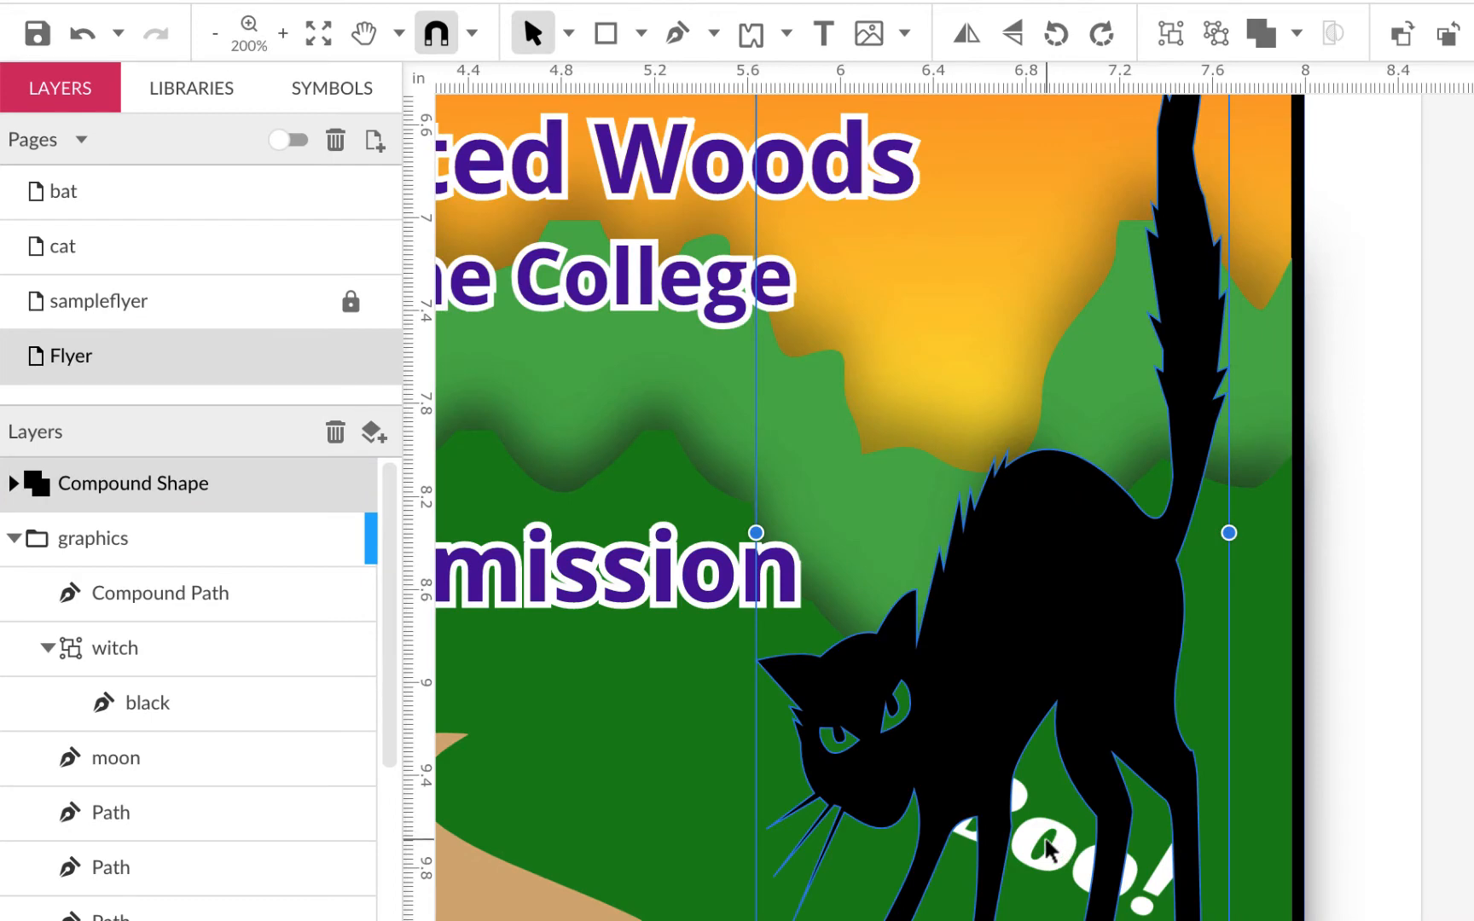
key(Escape)
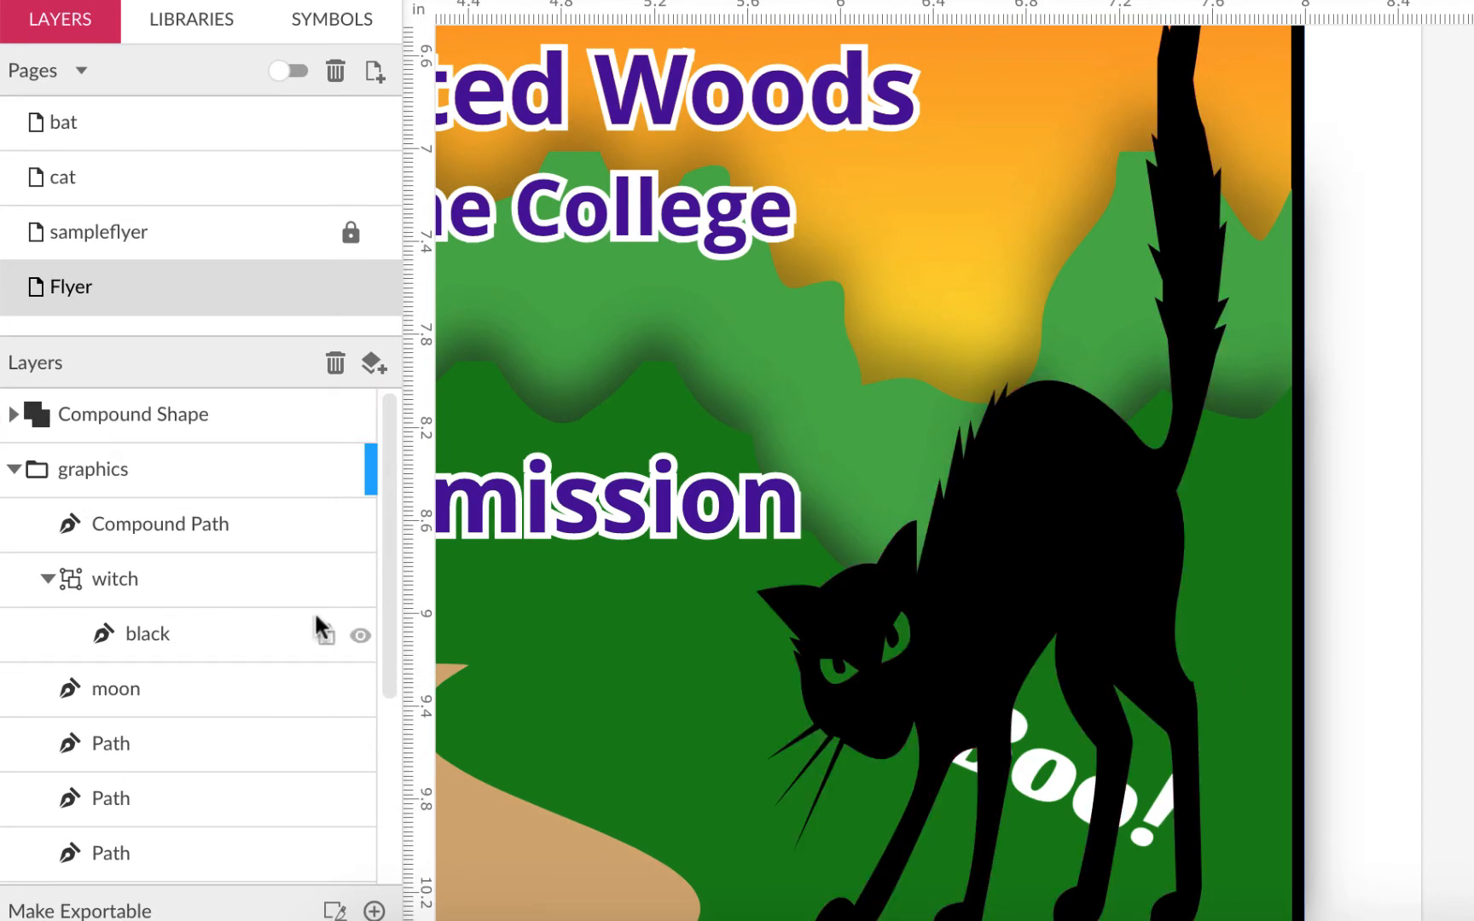
key(ctrl+minus)
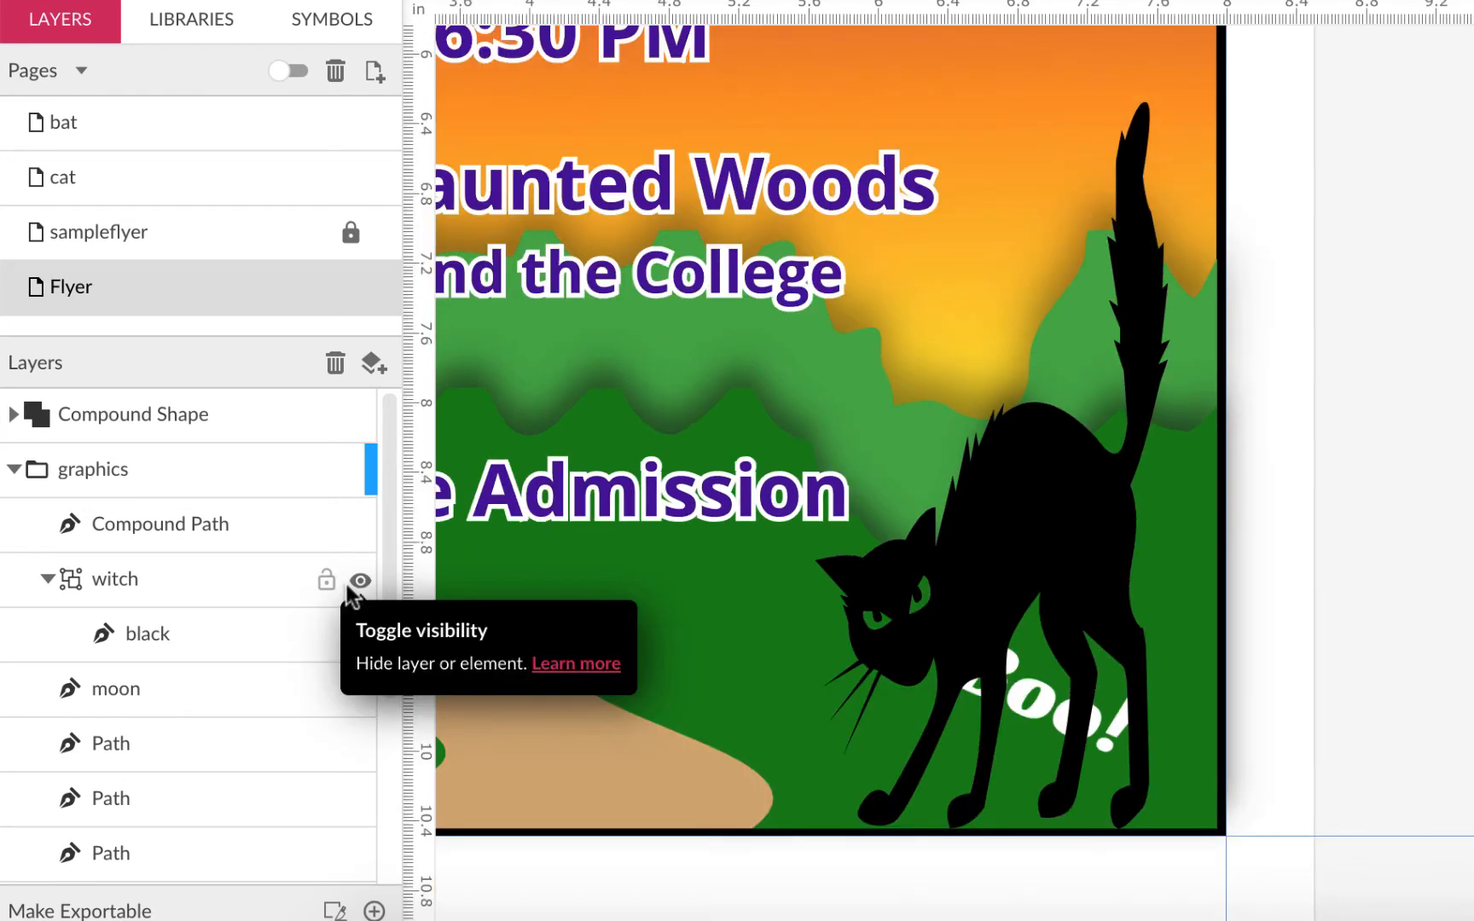
key(ctrl+minus)
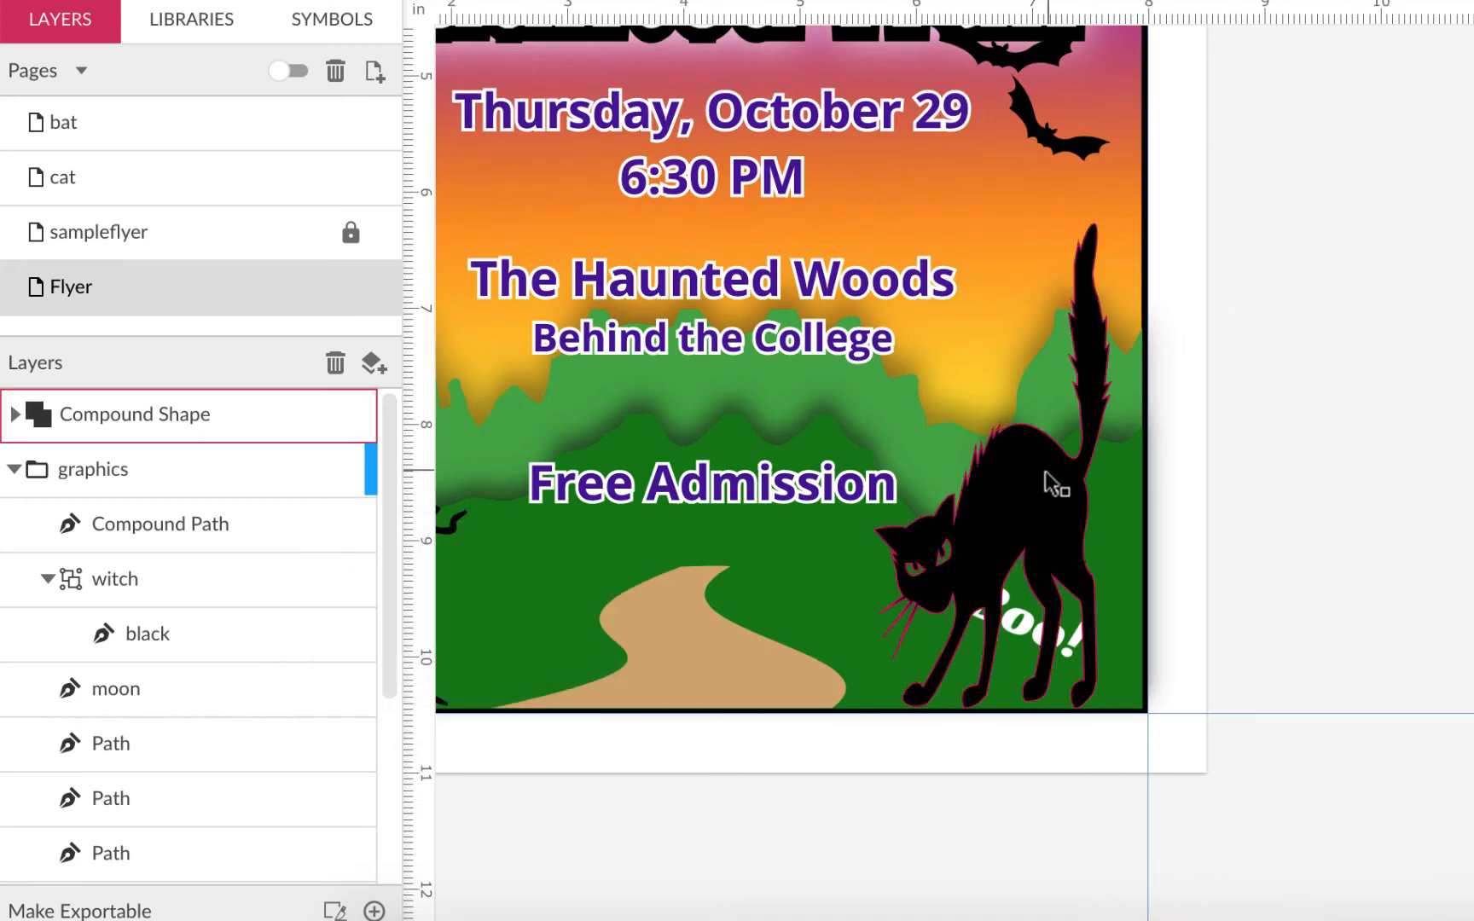
drag(1050, 486, 1075, 499)
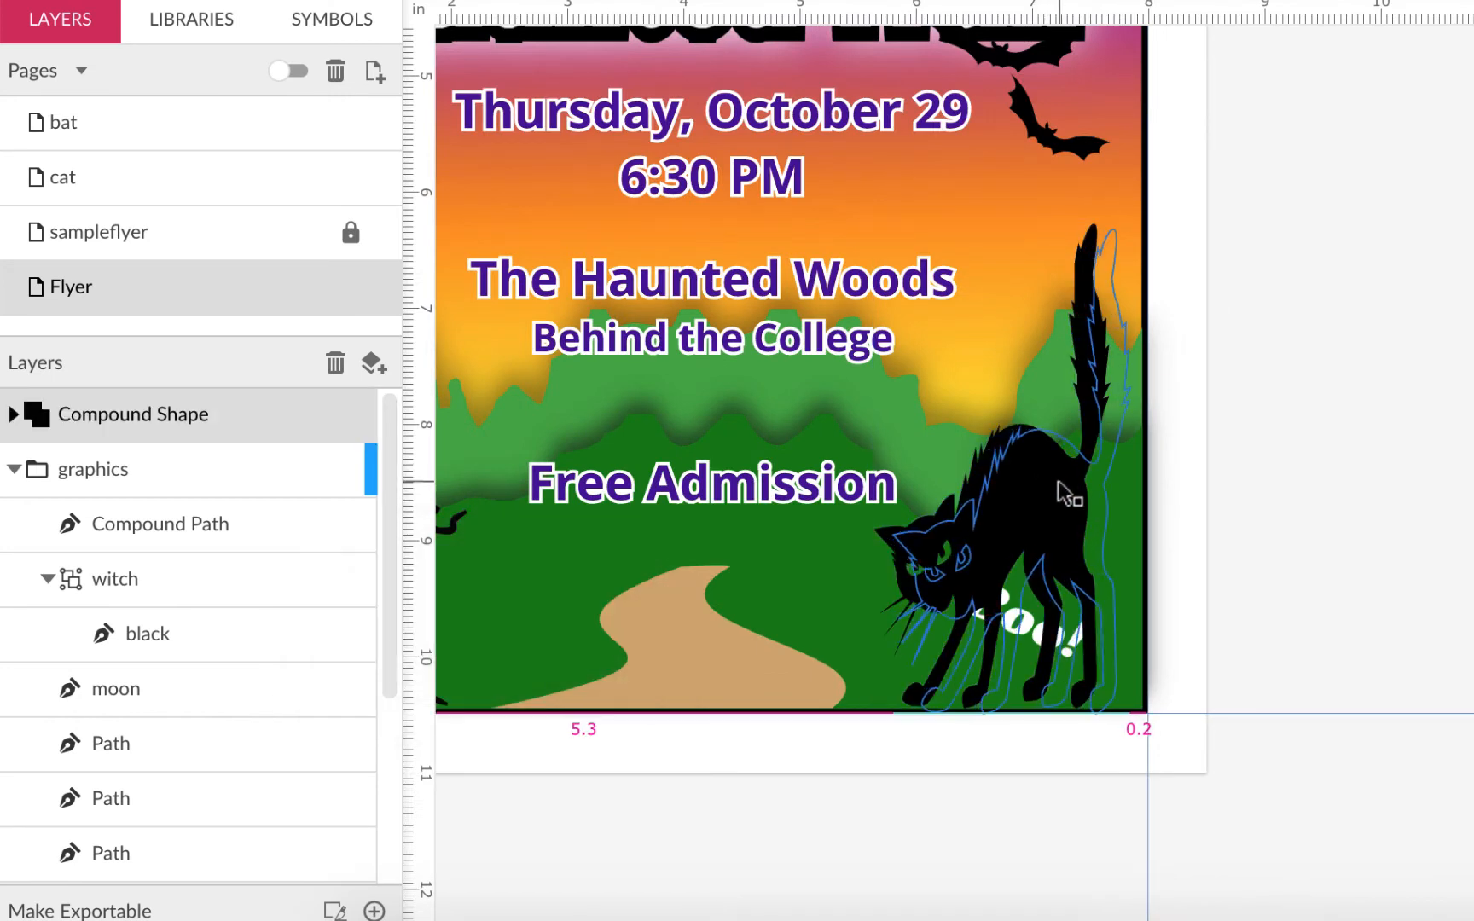
click(1290, 435)
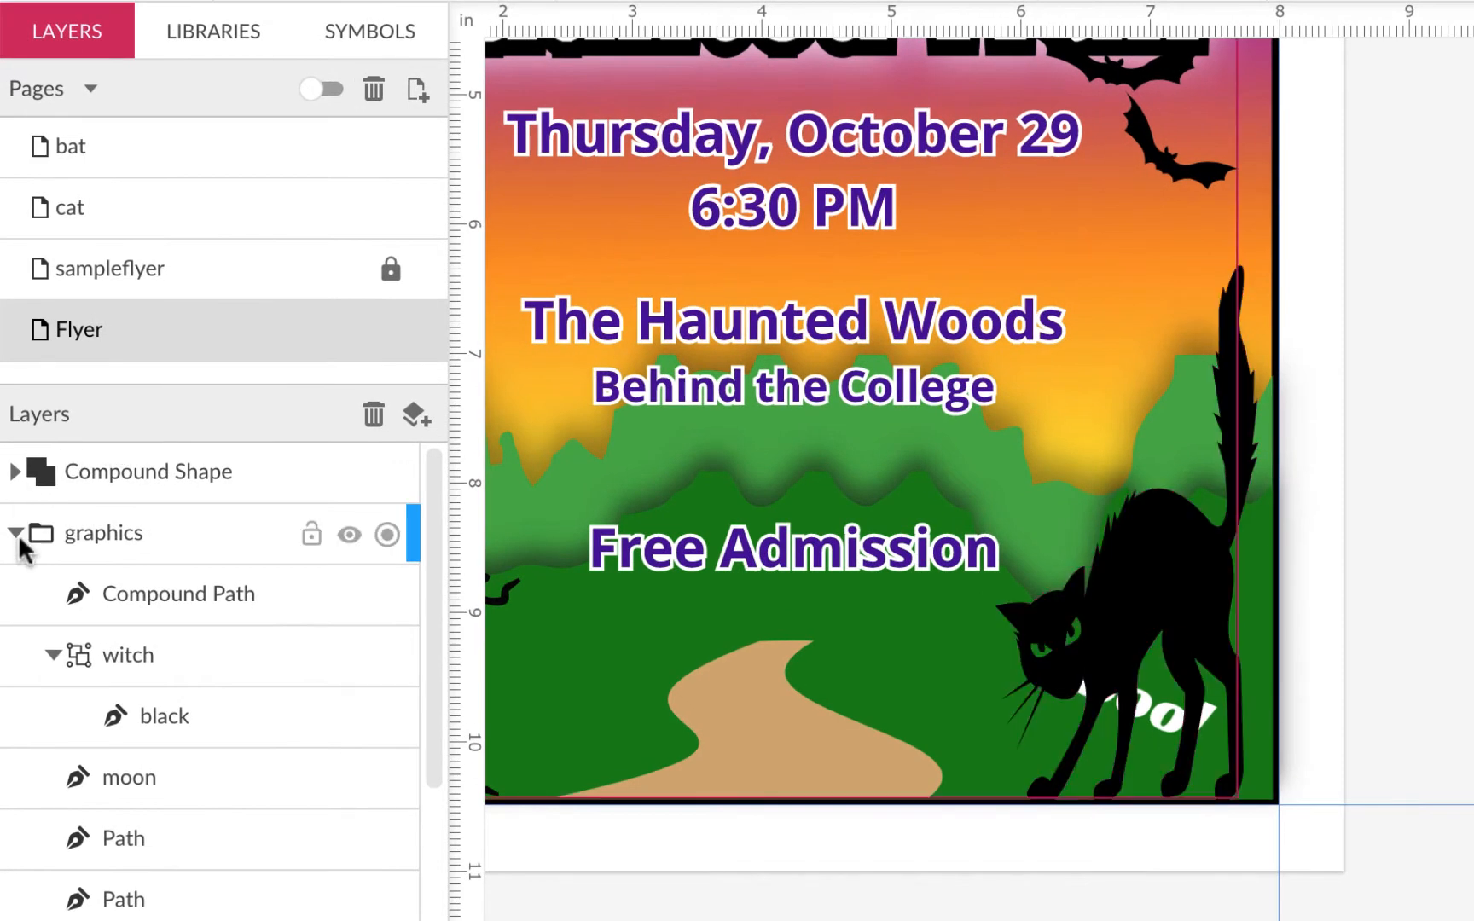
Rename the cat's compound shape as "cat" and move it into the graphics layer
click(16, 533)
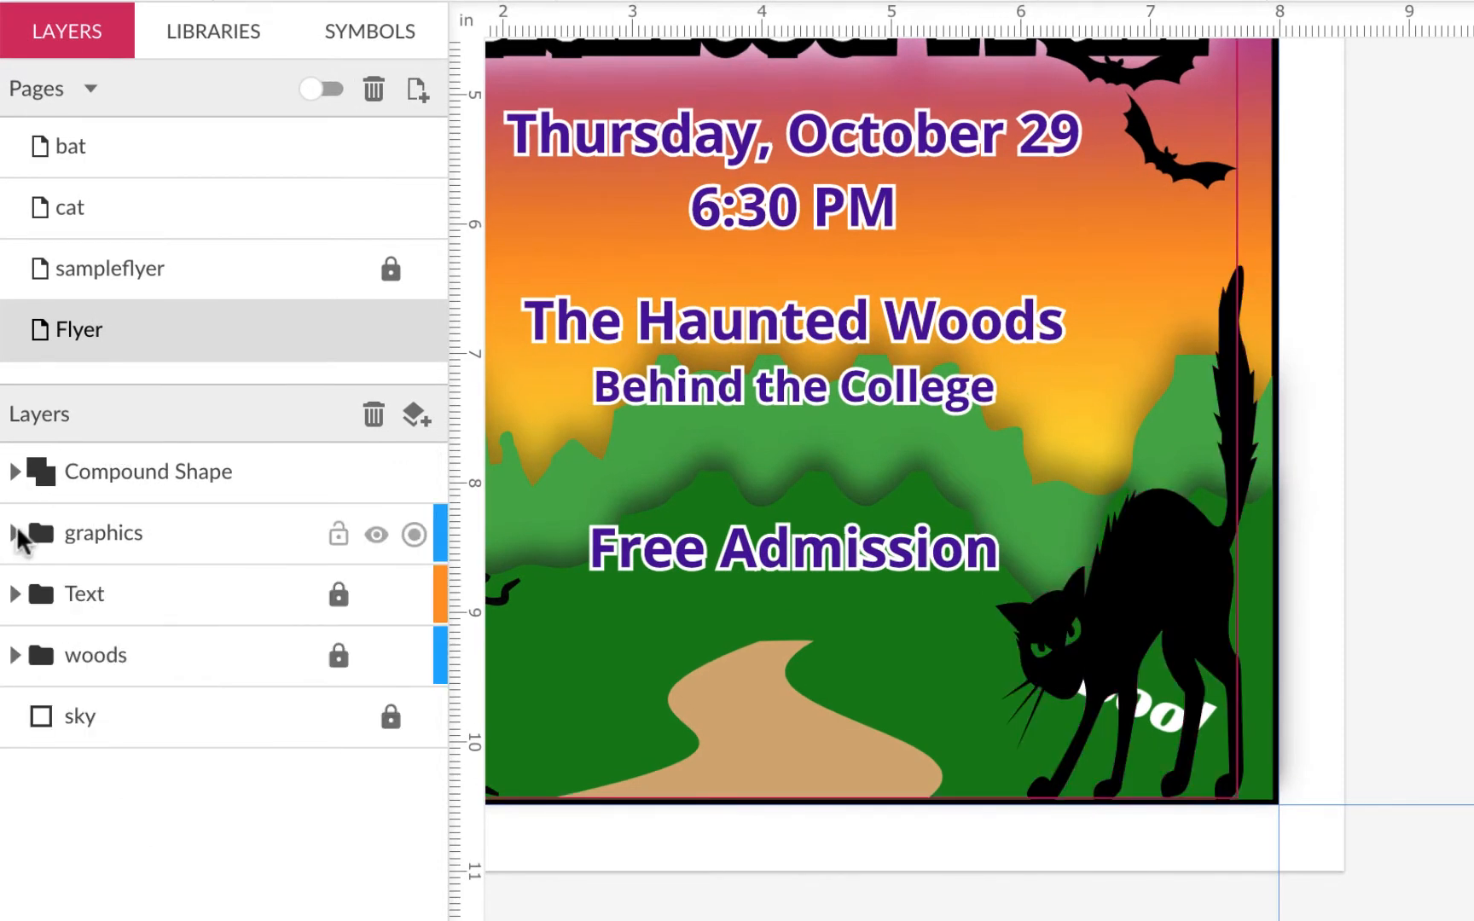
click(15, 471)
click(133, 481)
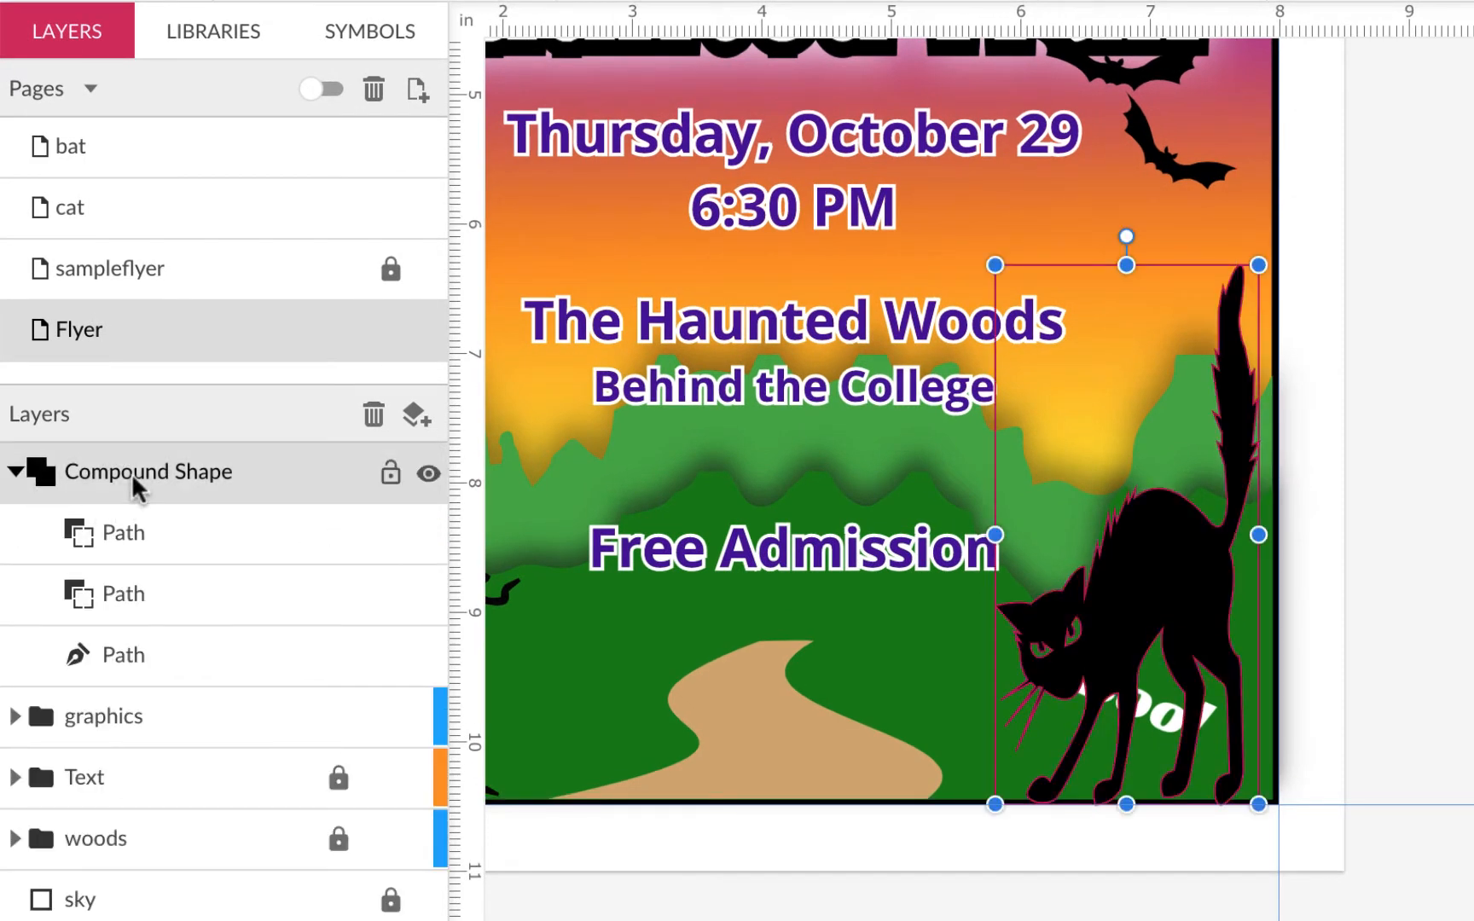
click(133, 481)
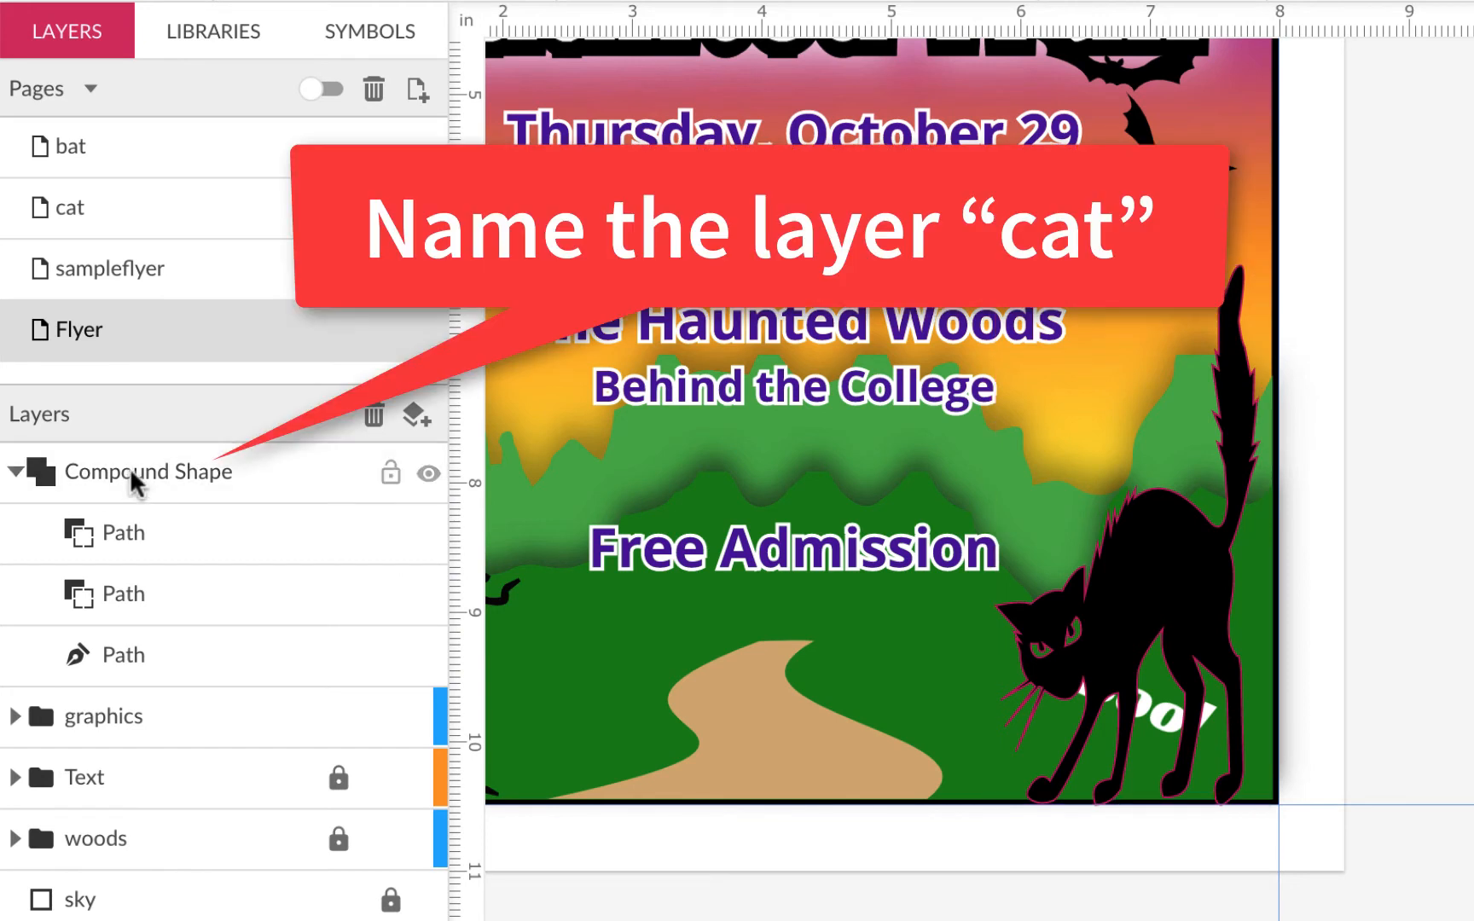
double_click(132, 473)
text(cat)
key(Return)
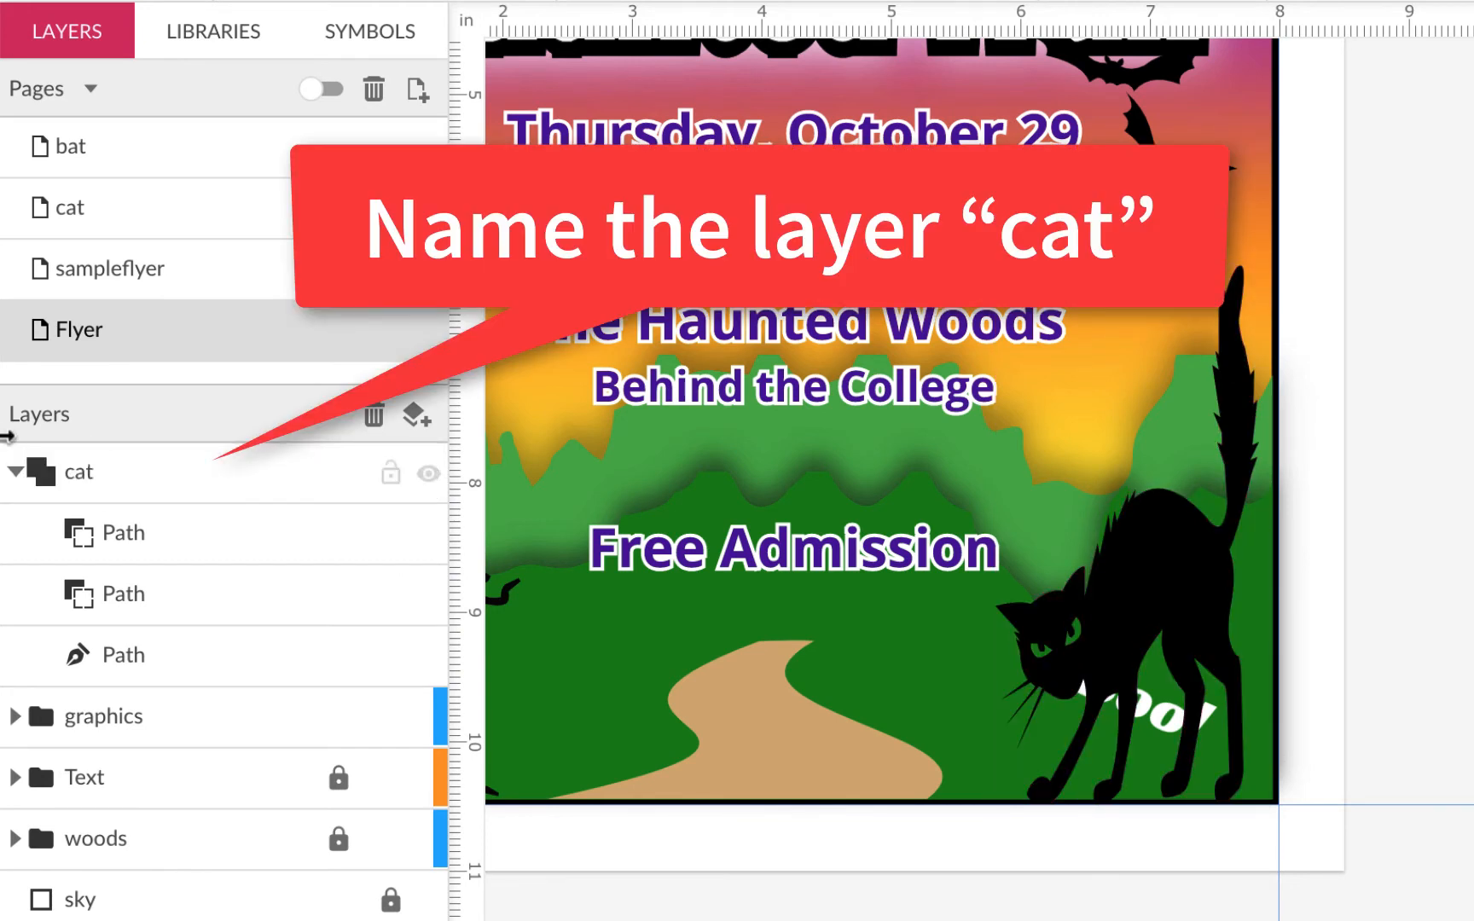
drag(85, 480, 117, 715)
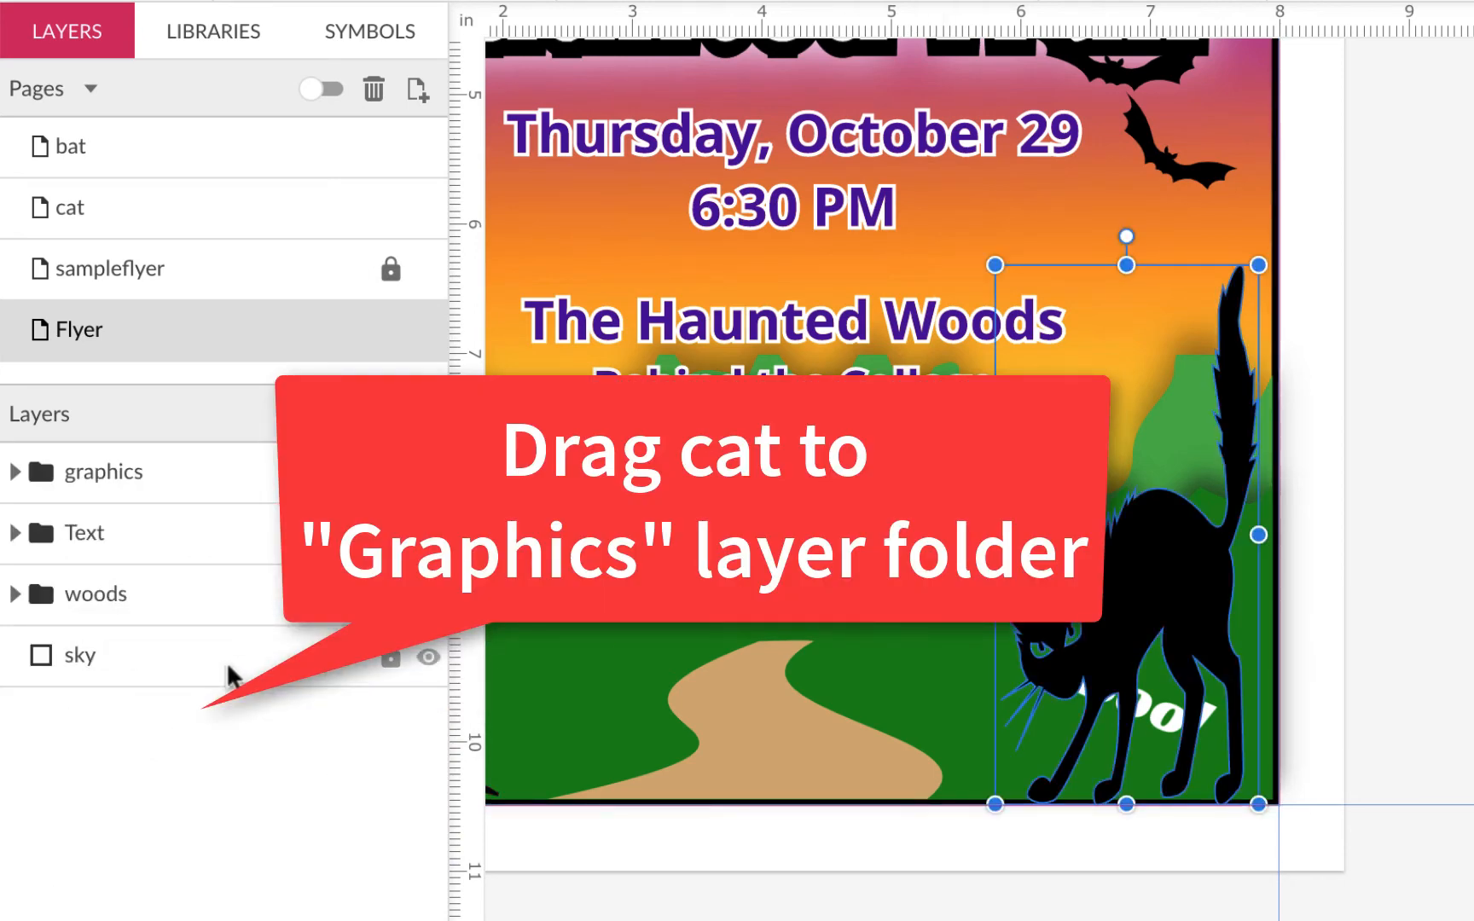
Unlock the Text layer and move its Boo text into the graphics layer, above the cat
click(16, 533)
scroll(200, 642, down, 3)
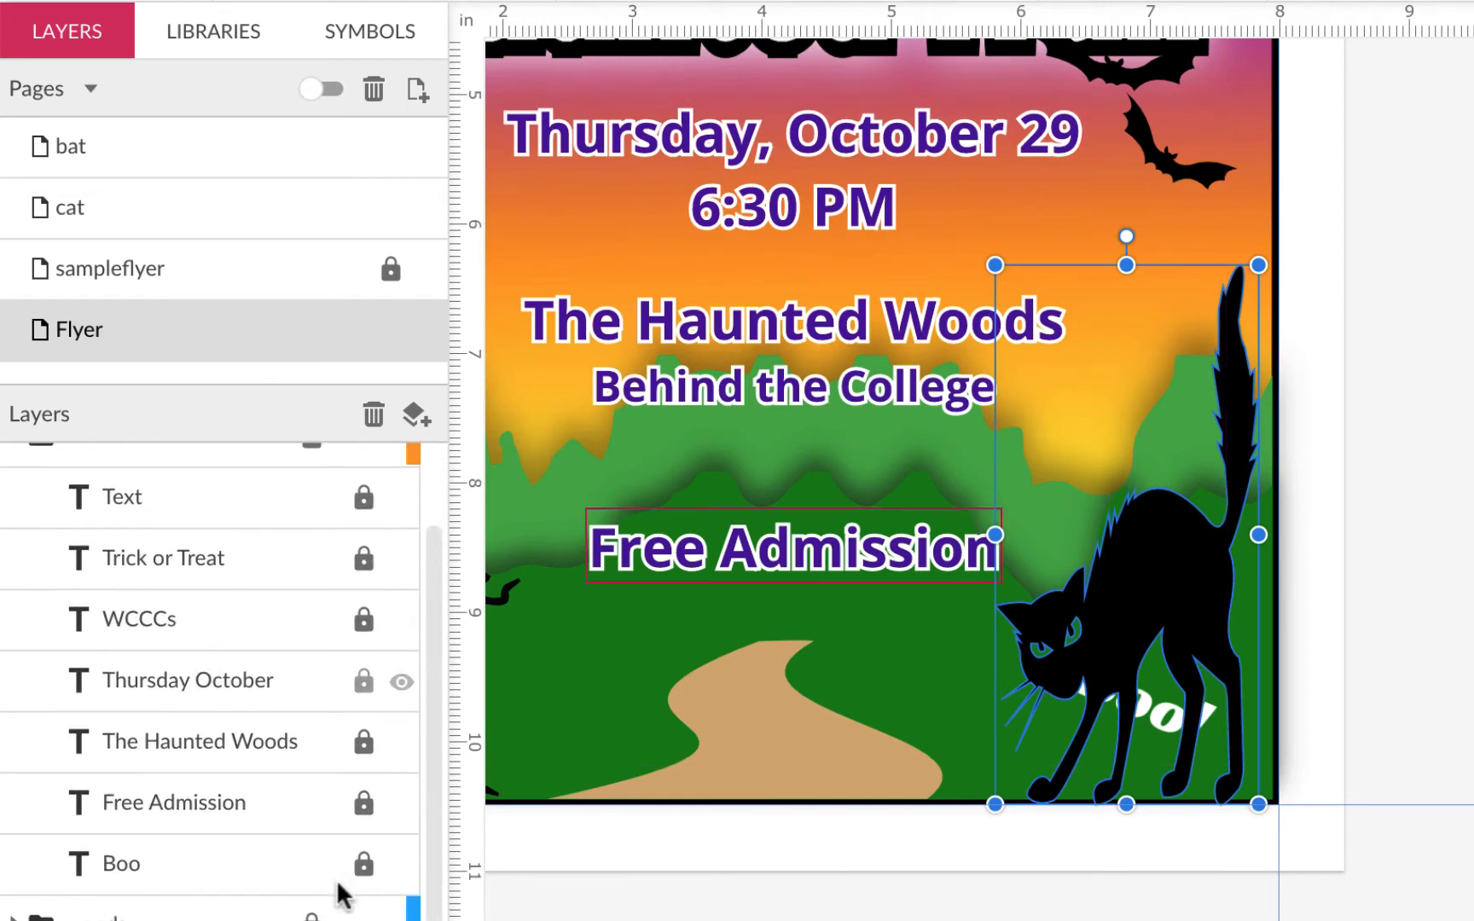
scroll(341, 840, up, 3)
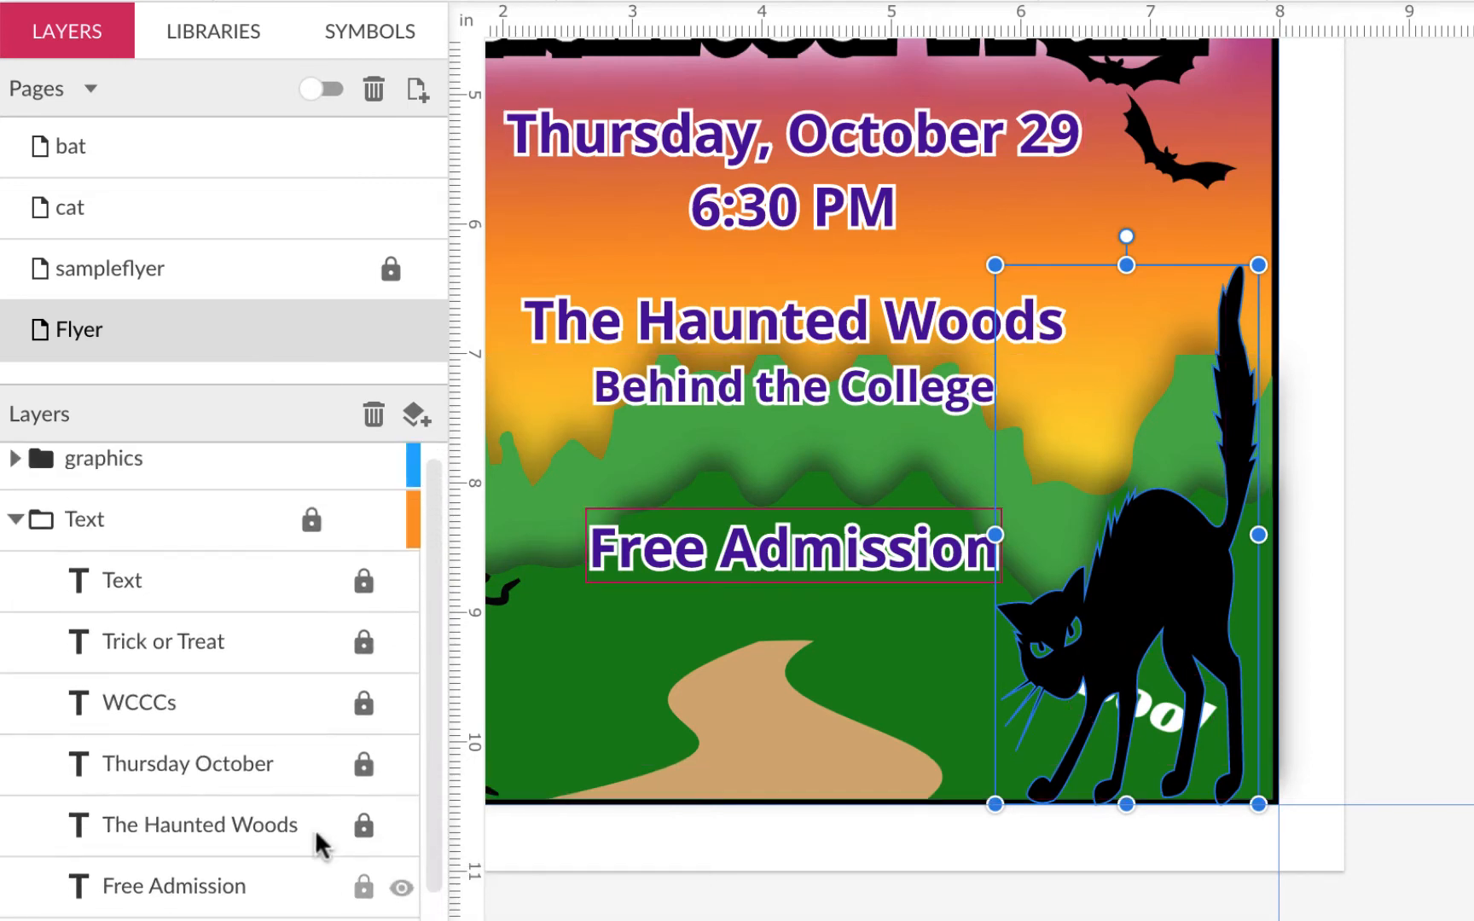
click(309, 531)
scroll(317, 531, down, 3)
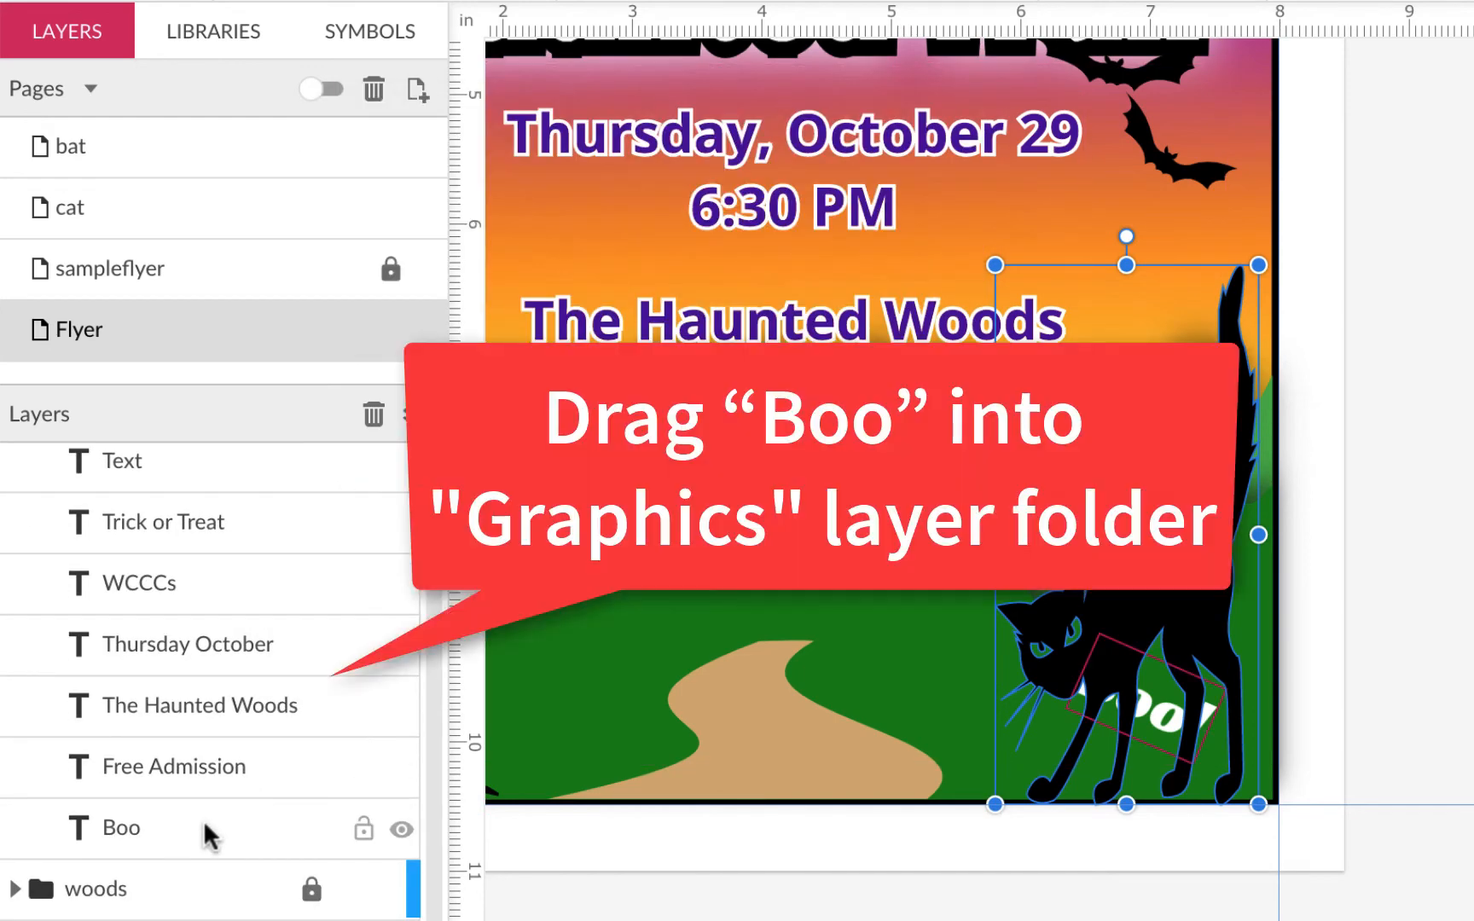
drag(203, 820, 217, 487)
click(16, 473)
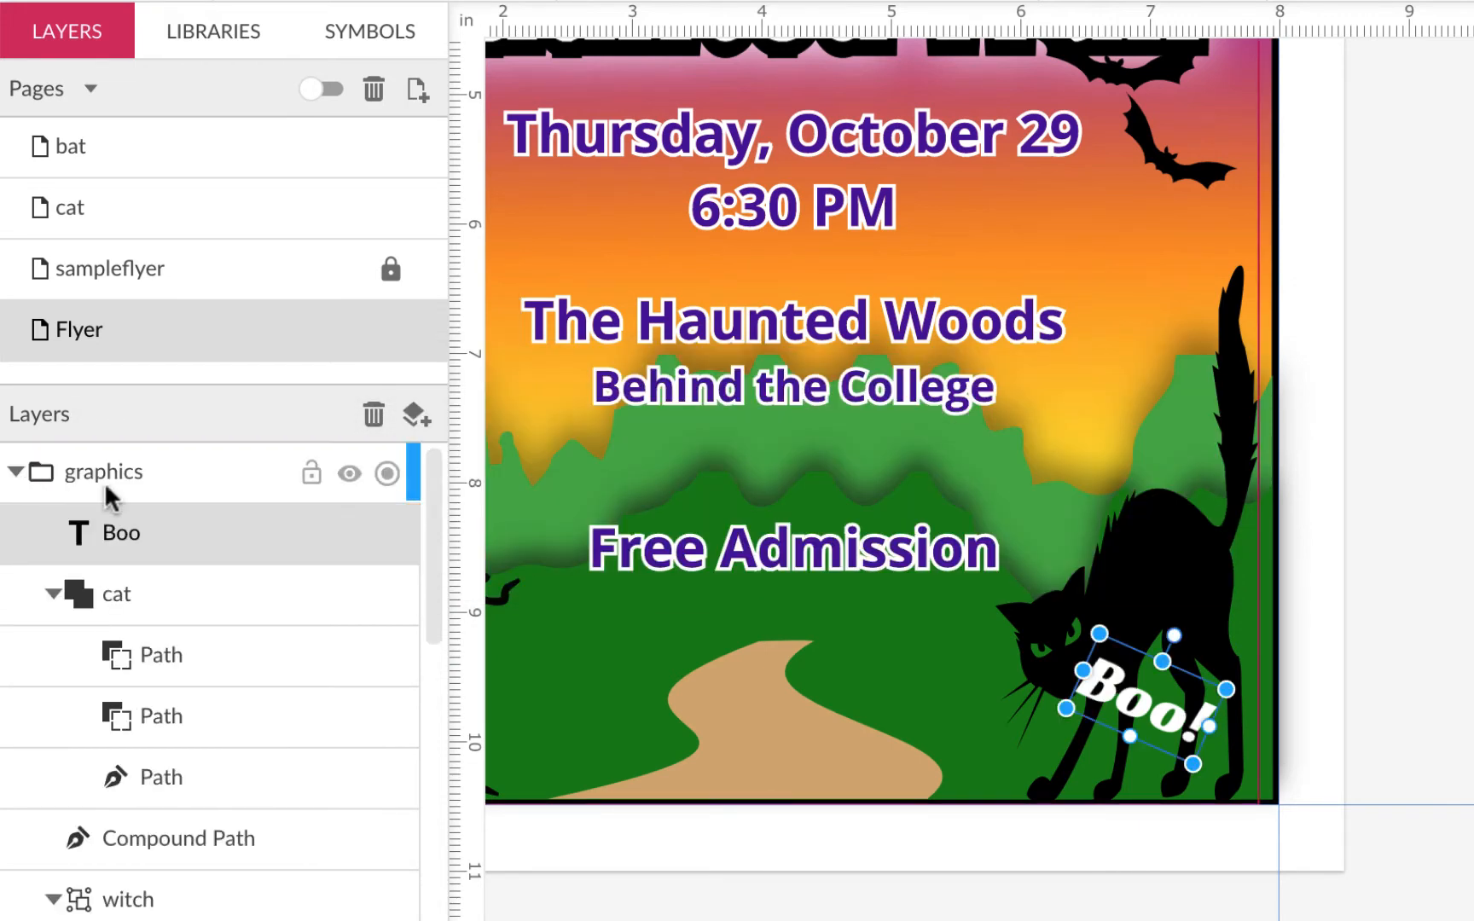
Move the Boo! text onto the cat's body and scale it down with Transform to about 0.97 by 0.79 in
drag(1140, 708, 1148, 589)
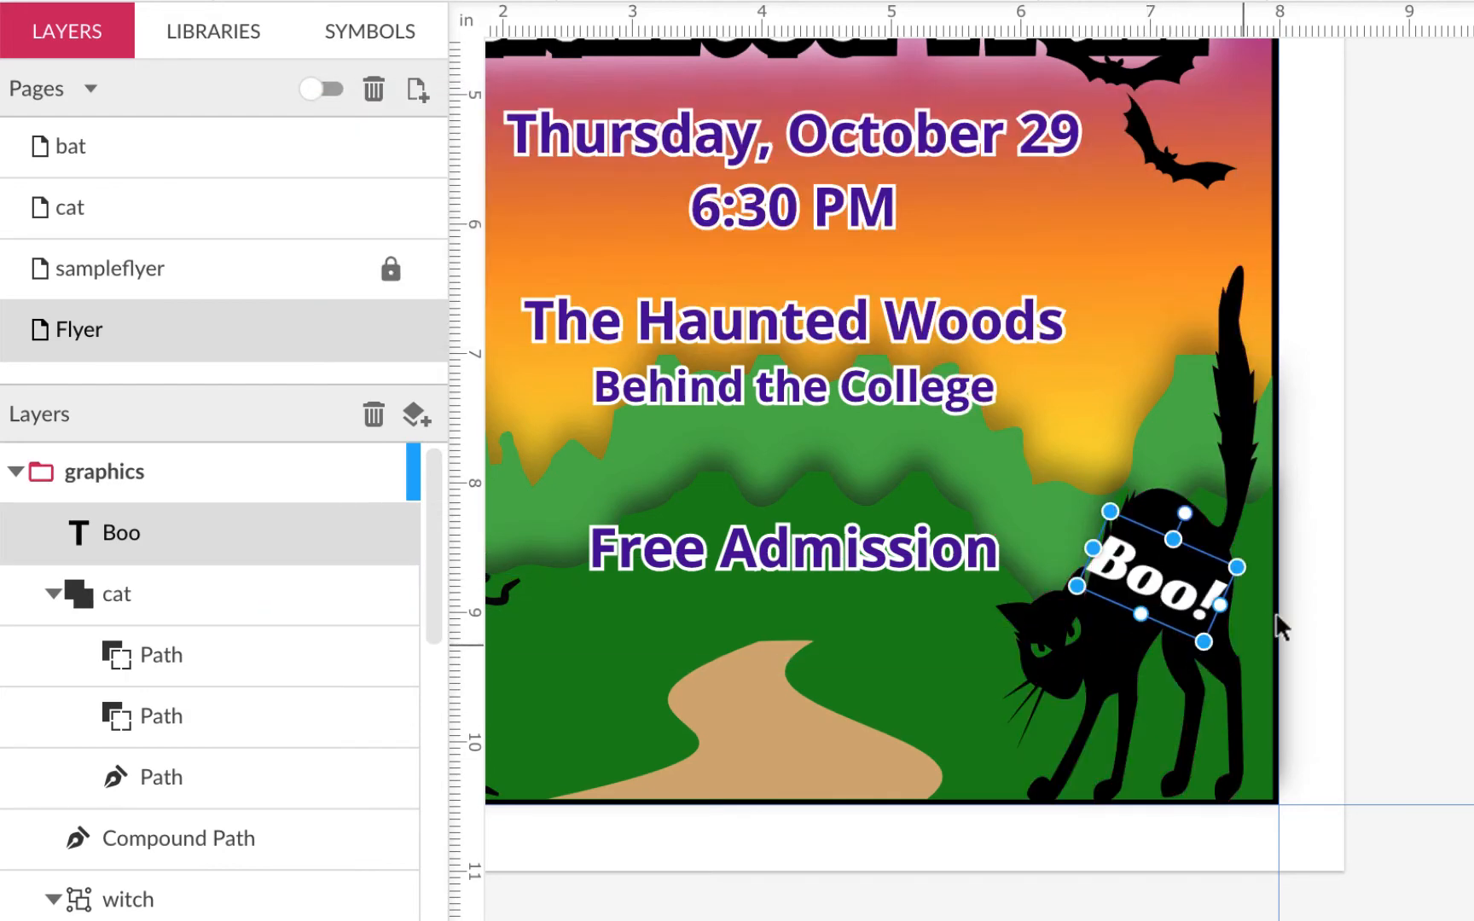
click(1440, 580)
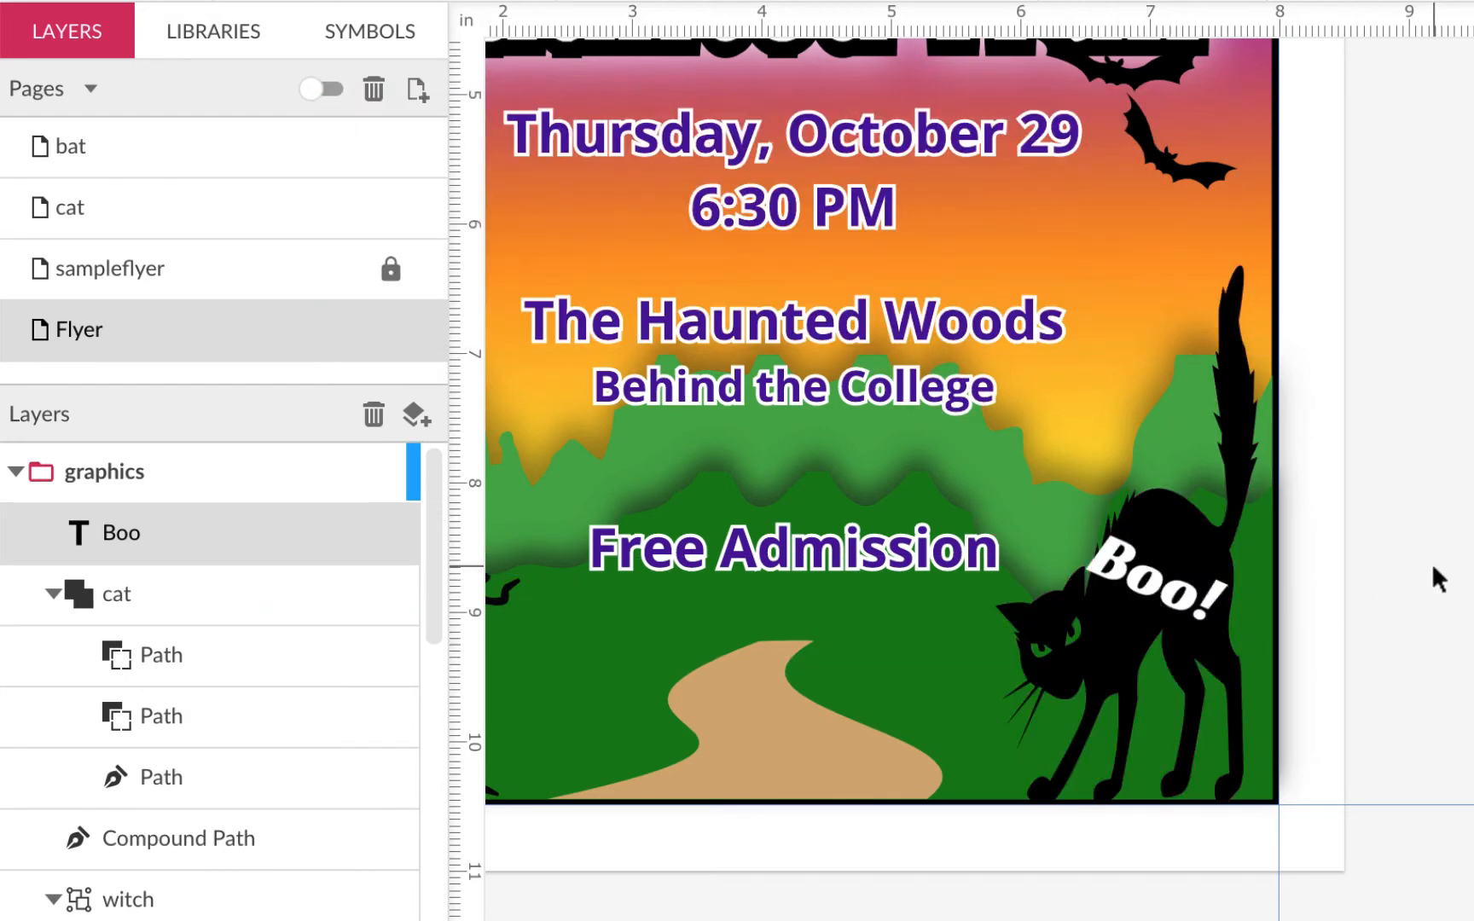
click(1165, 585)
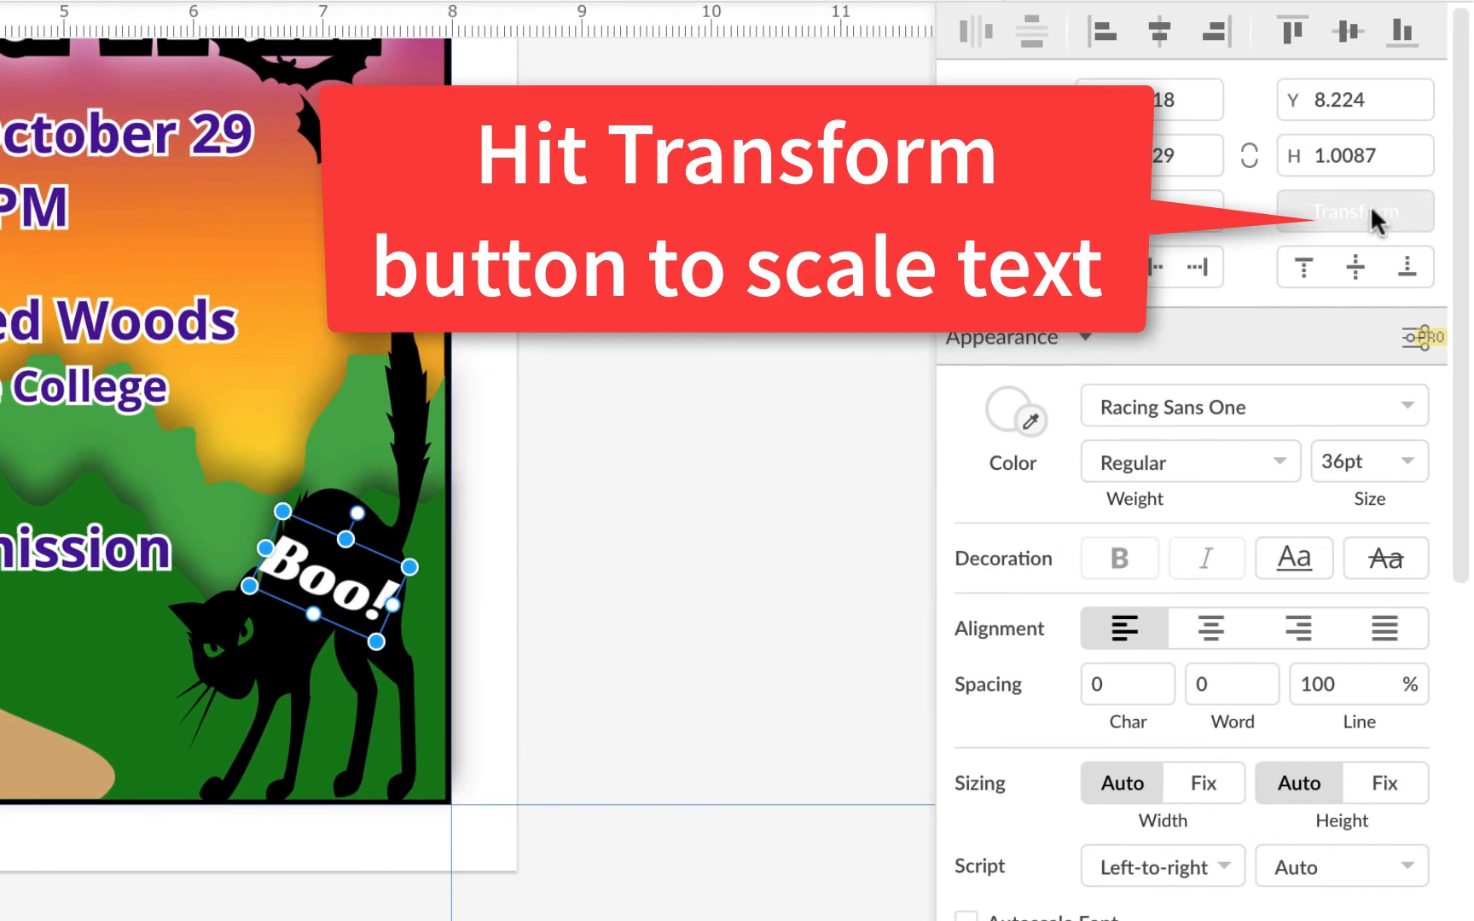
click(1372, 208)
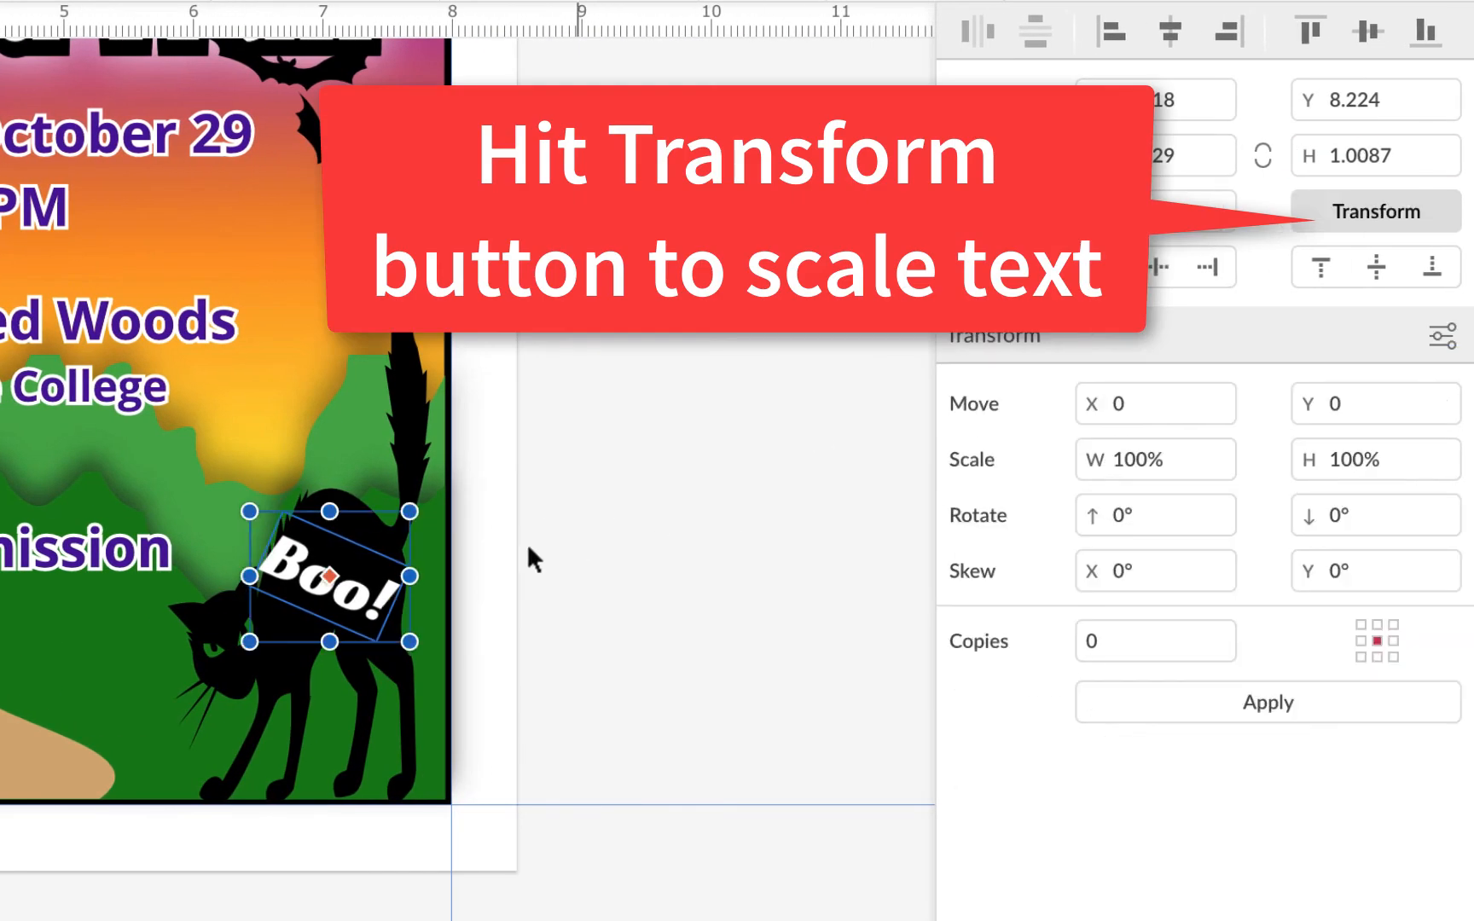
drag(410, 643, 355, 590)
click(619, 557)
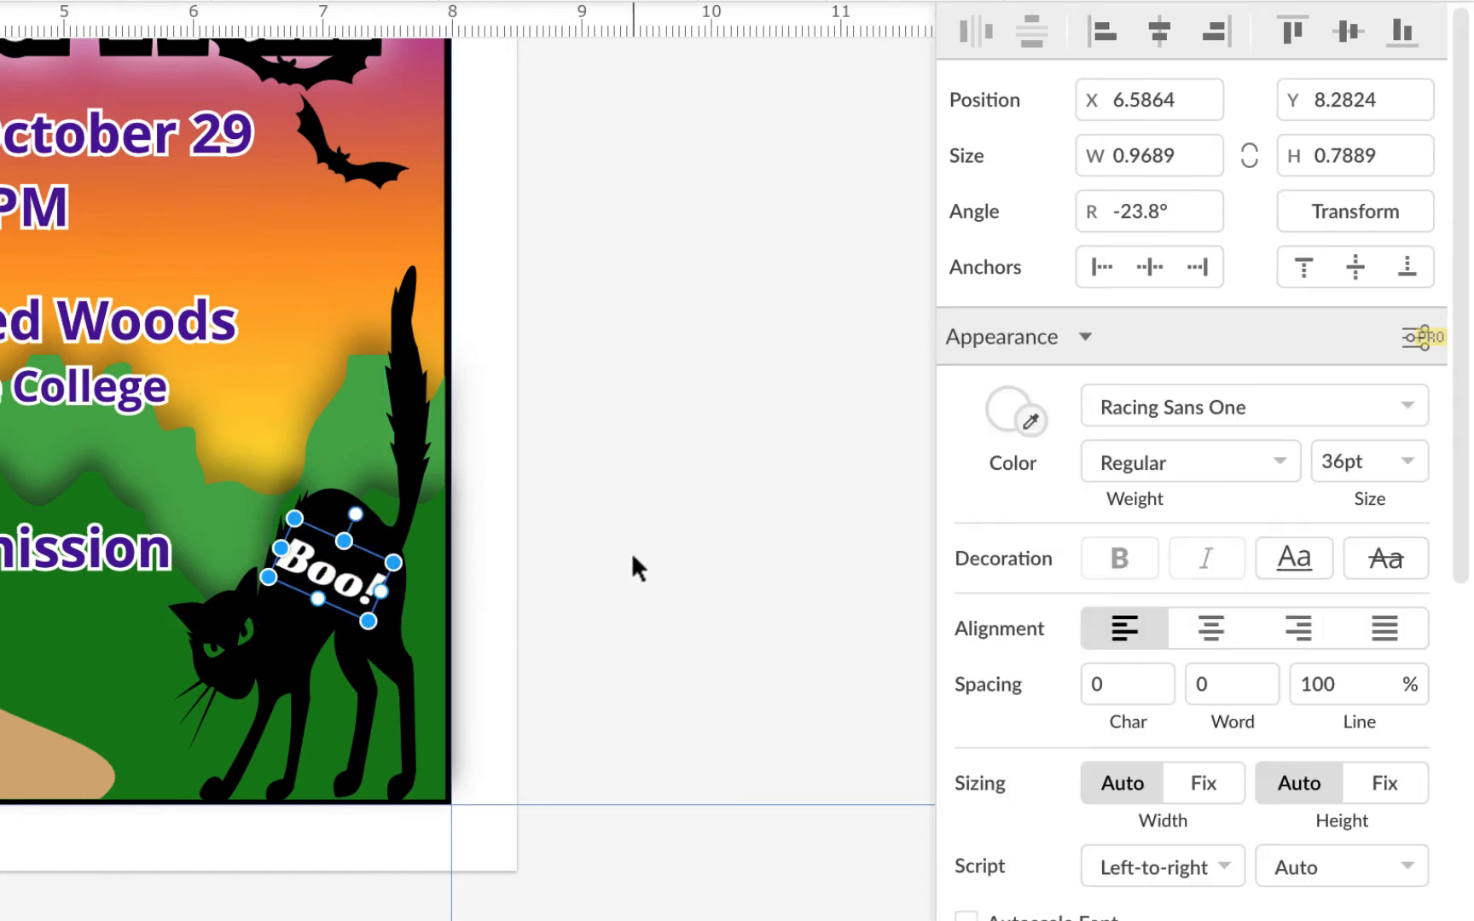
click(638, 552)
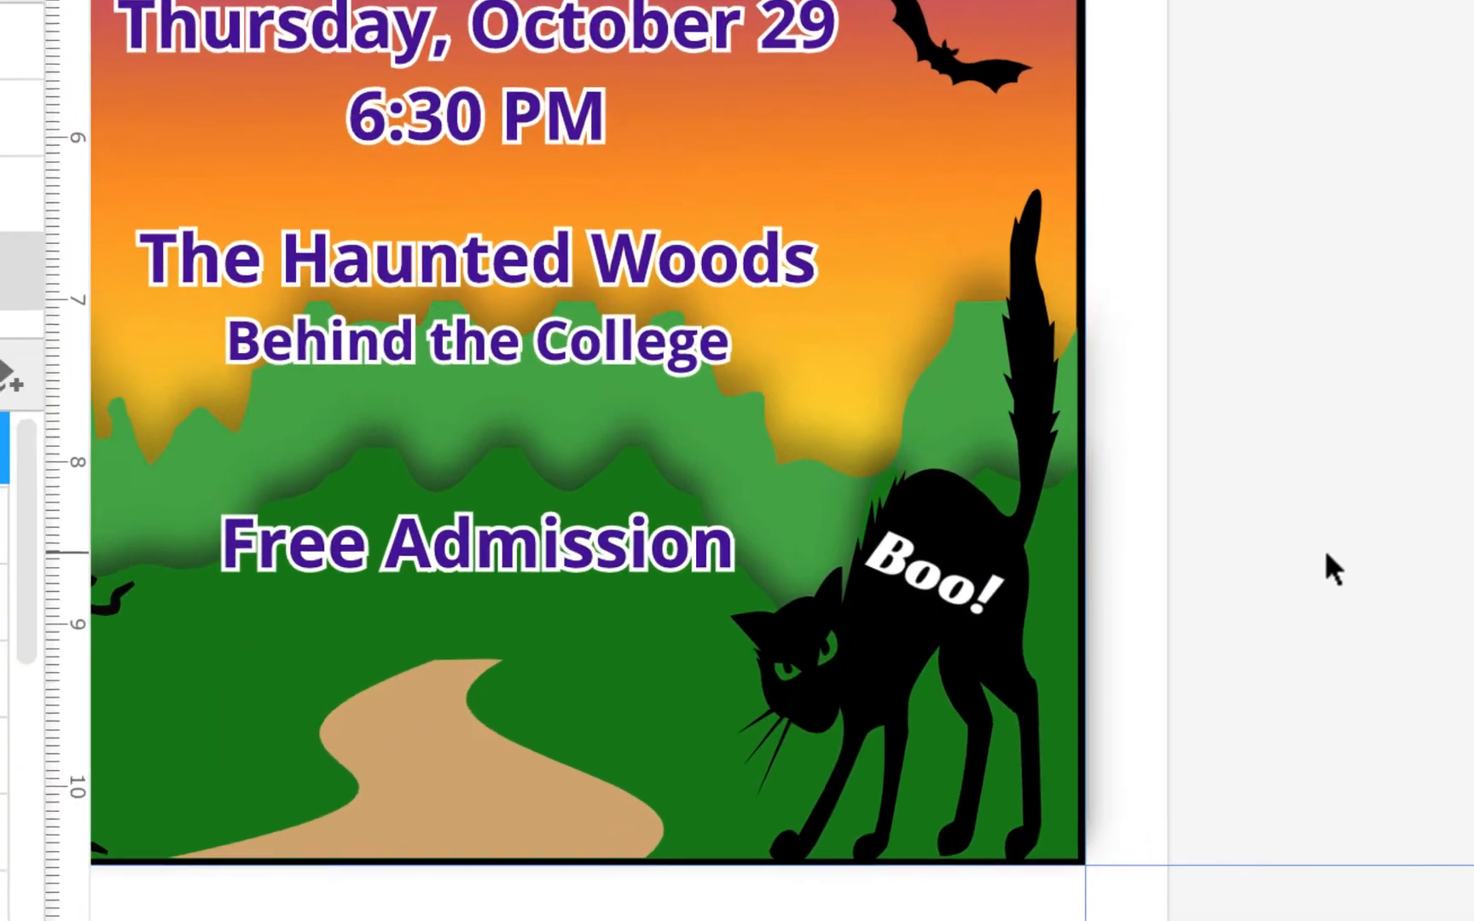
key(ctrl+minus)
key(ctrl+minus)
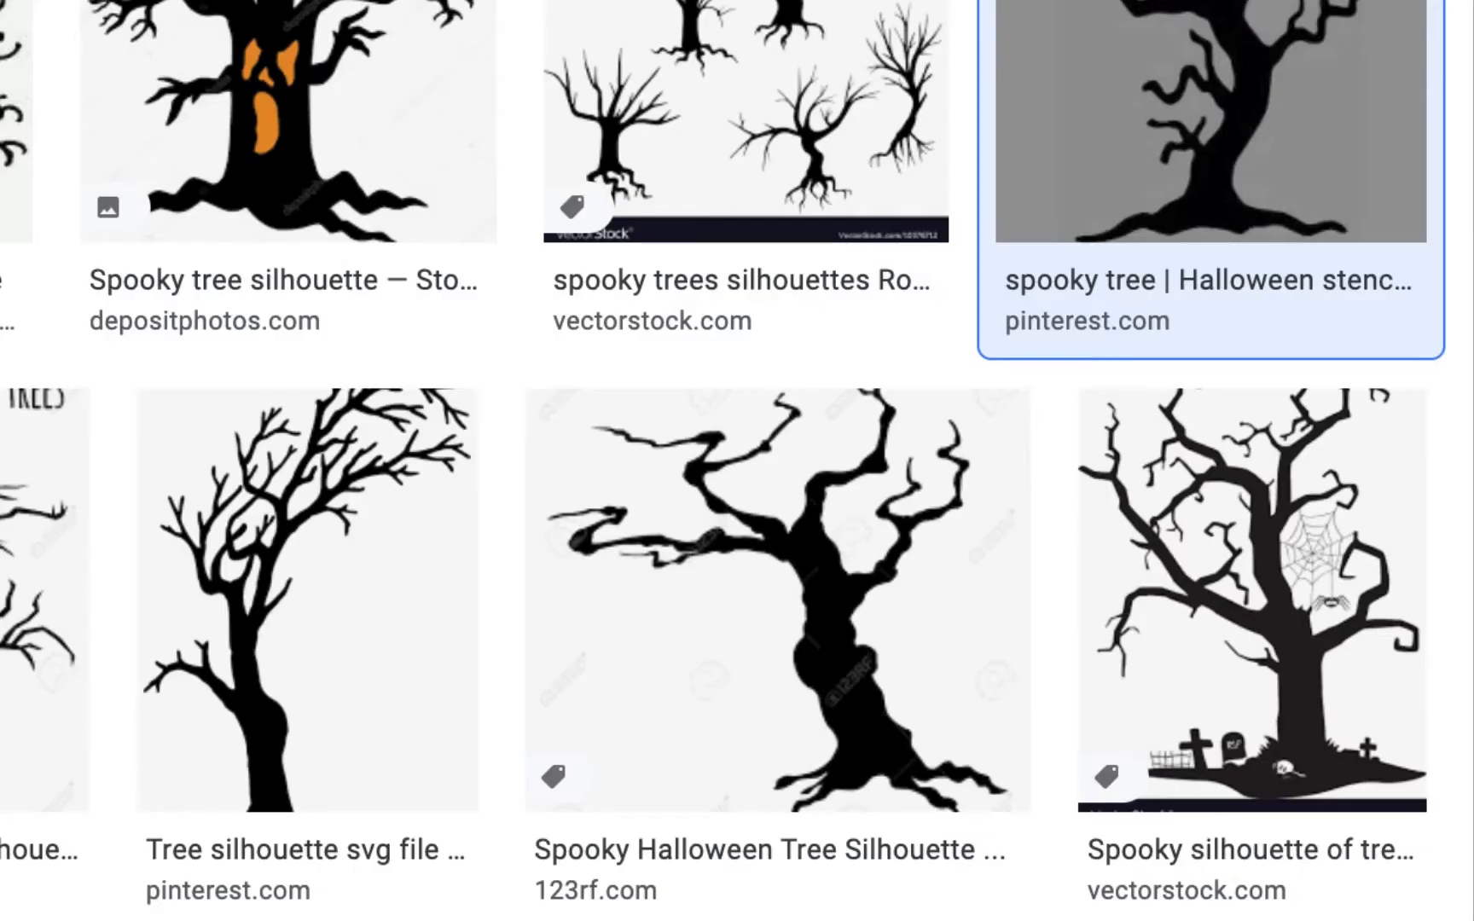
Switch to Google Images, search for "zombie silhouette", and open the embroiderydesigns.com zombie with outstretched arms
text(zombie silhouette)
key(Return)
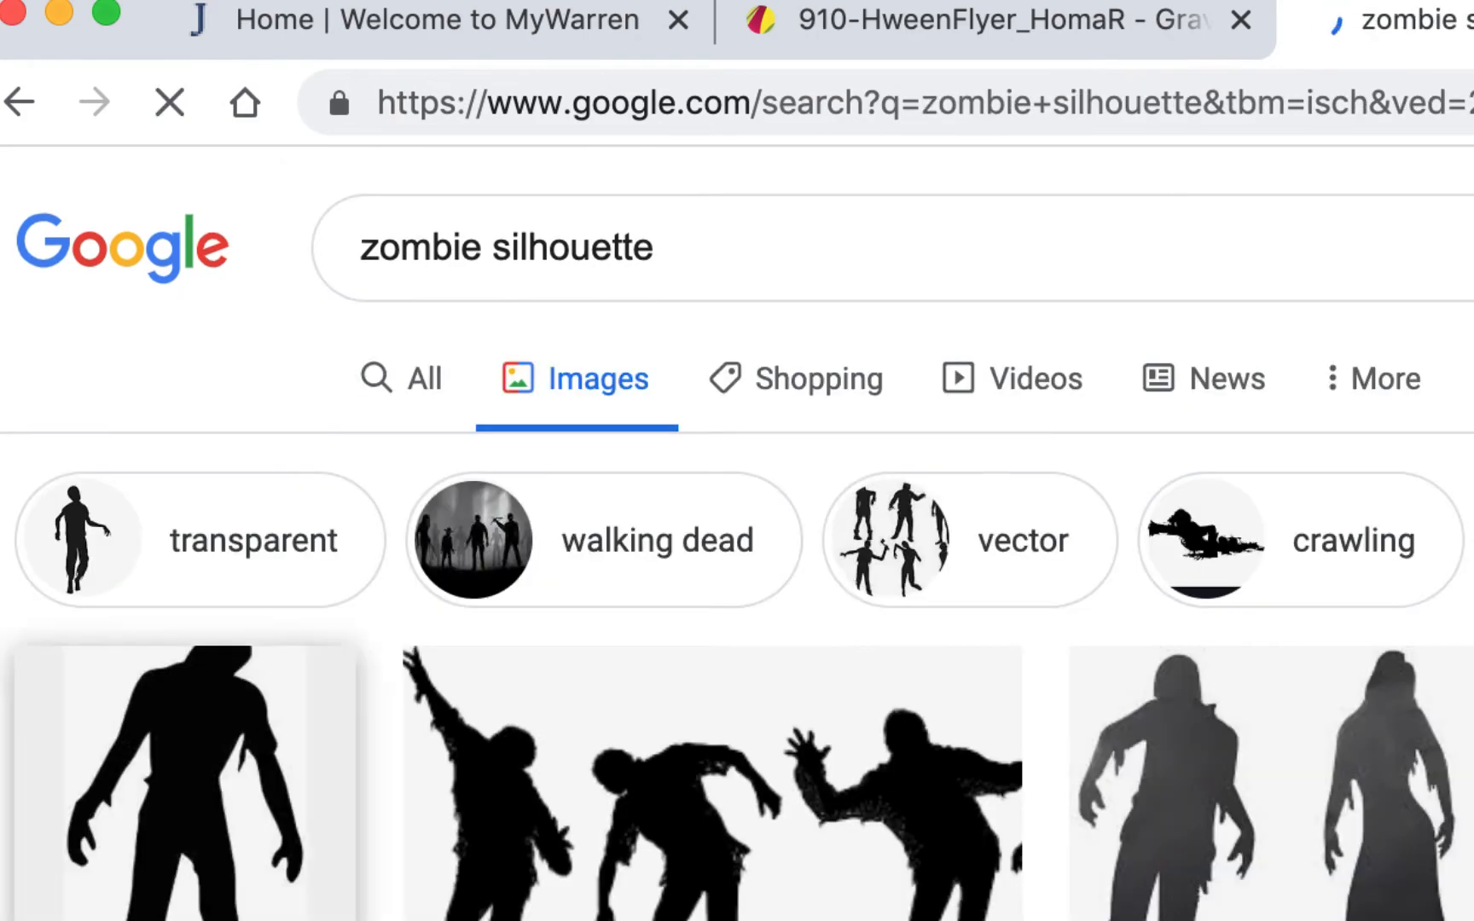
scroll(737, 598, down, 8)
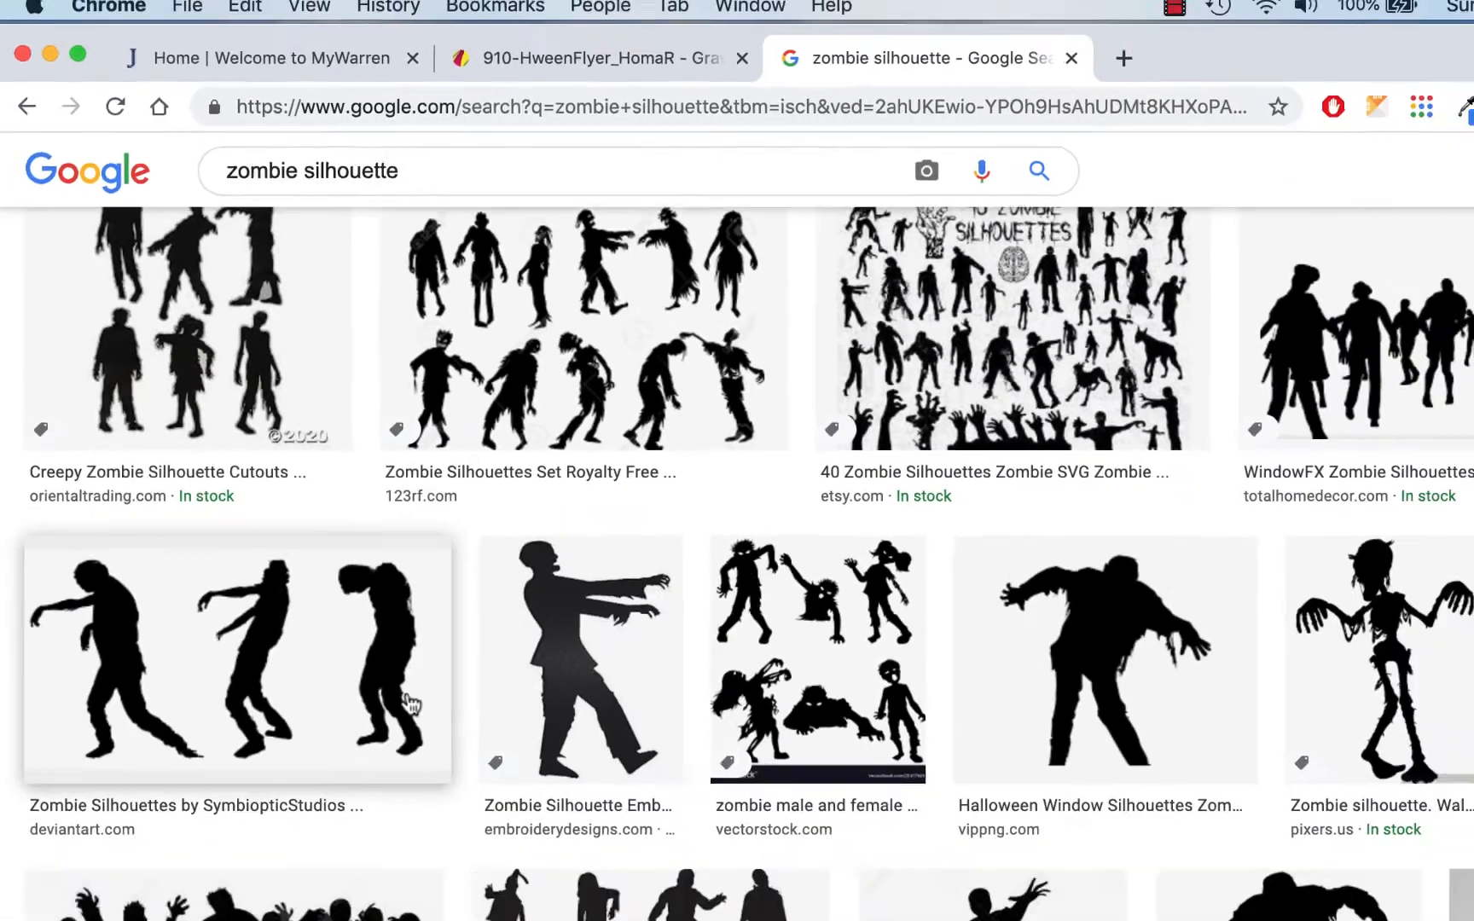
scroll(412, 703, down, 1)
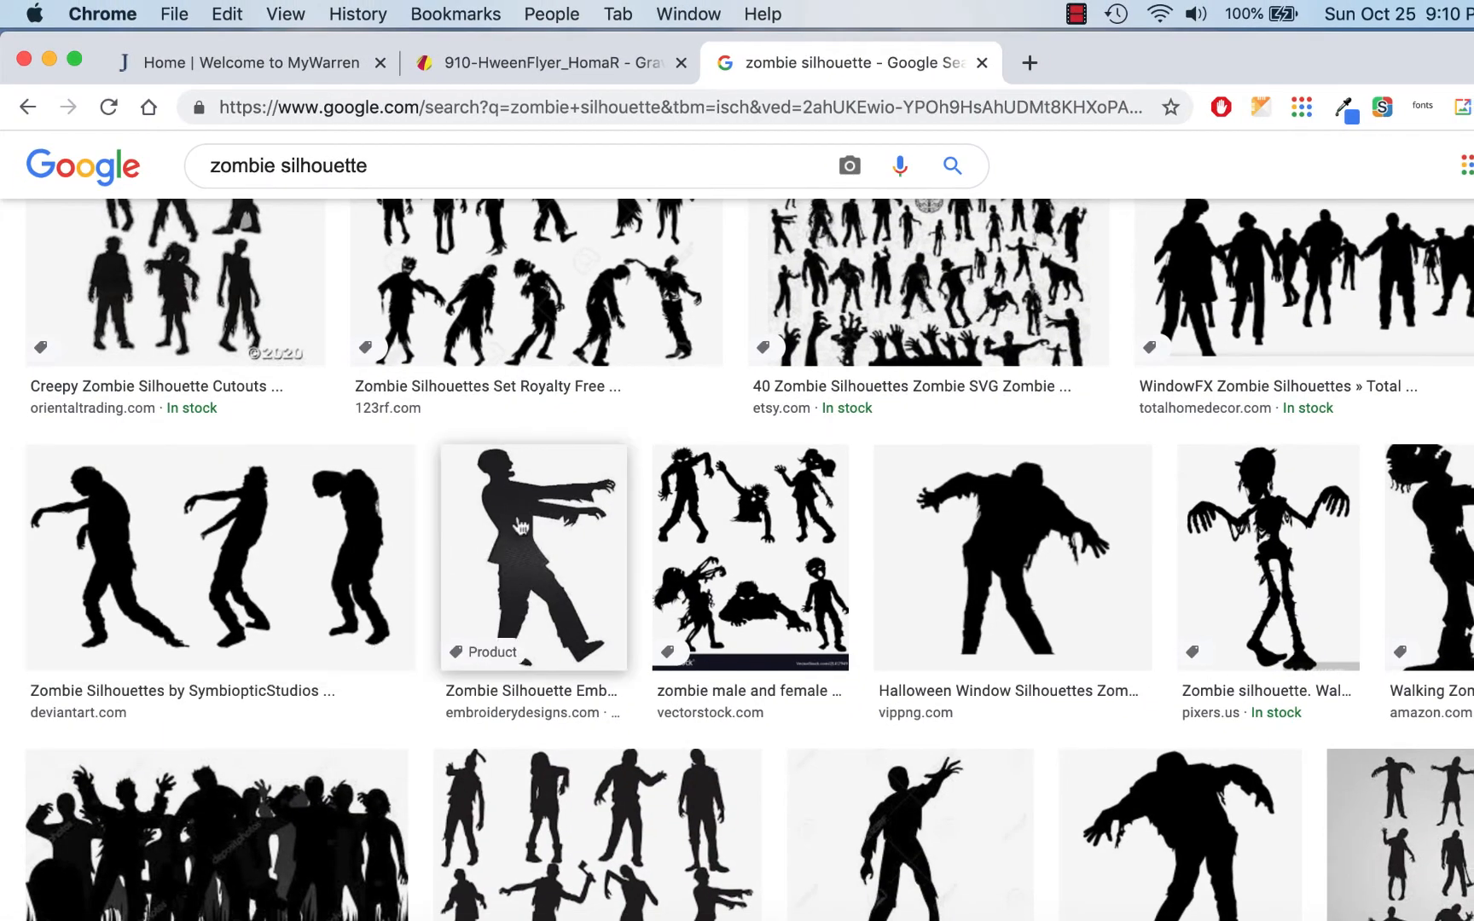
click(517, 525)
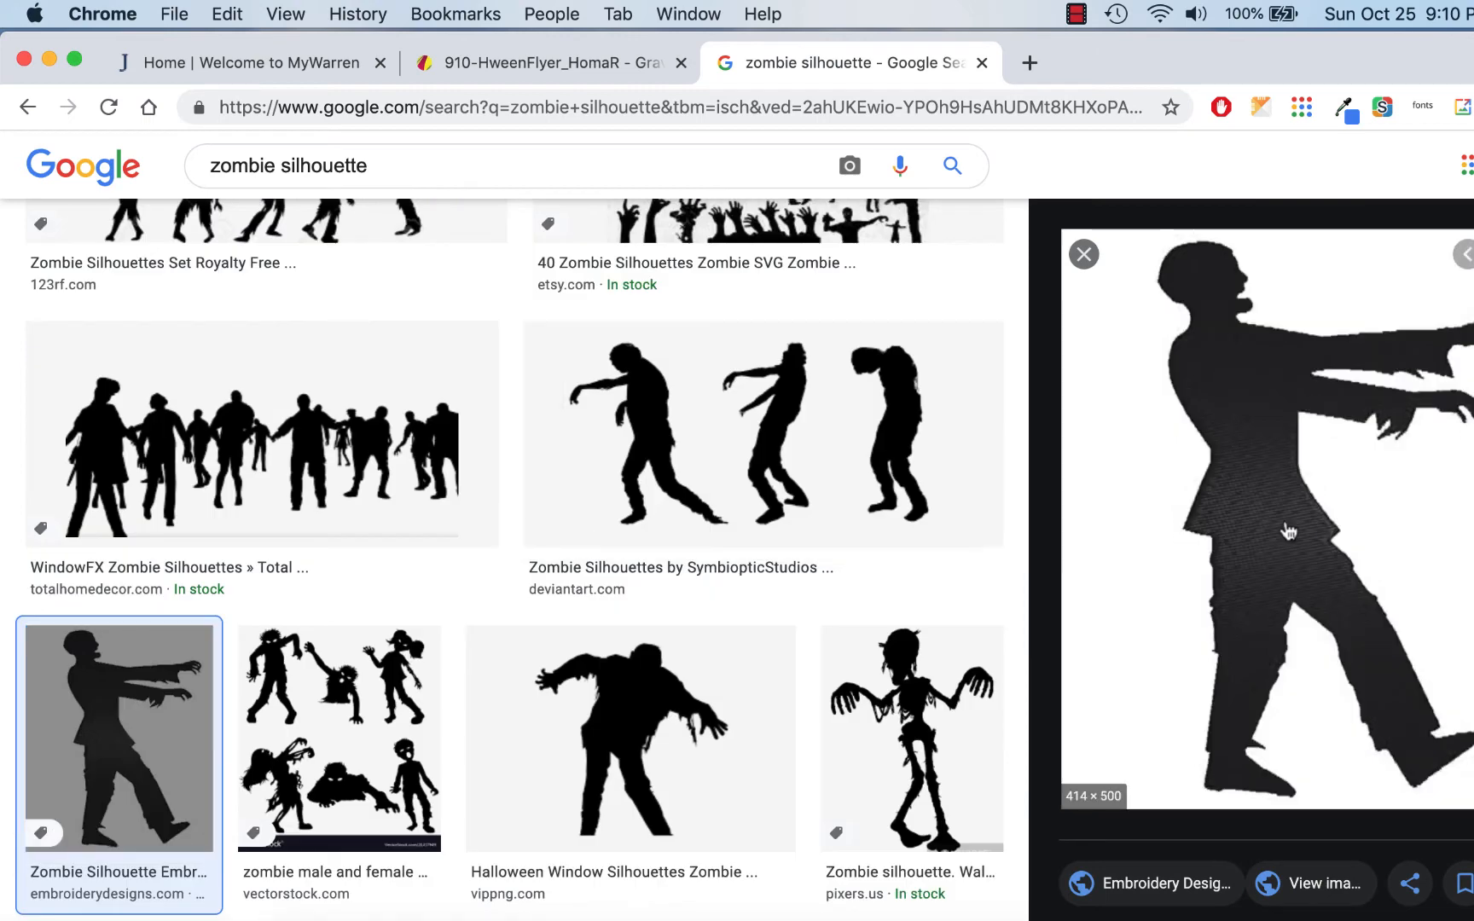
Copy the embroiderydesigns.com zombie image and paste it into the Haunted Trail flyer, placing it beside the page
right_click(1288, 518)
click(1094, 772)
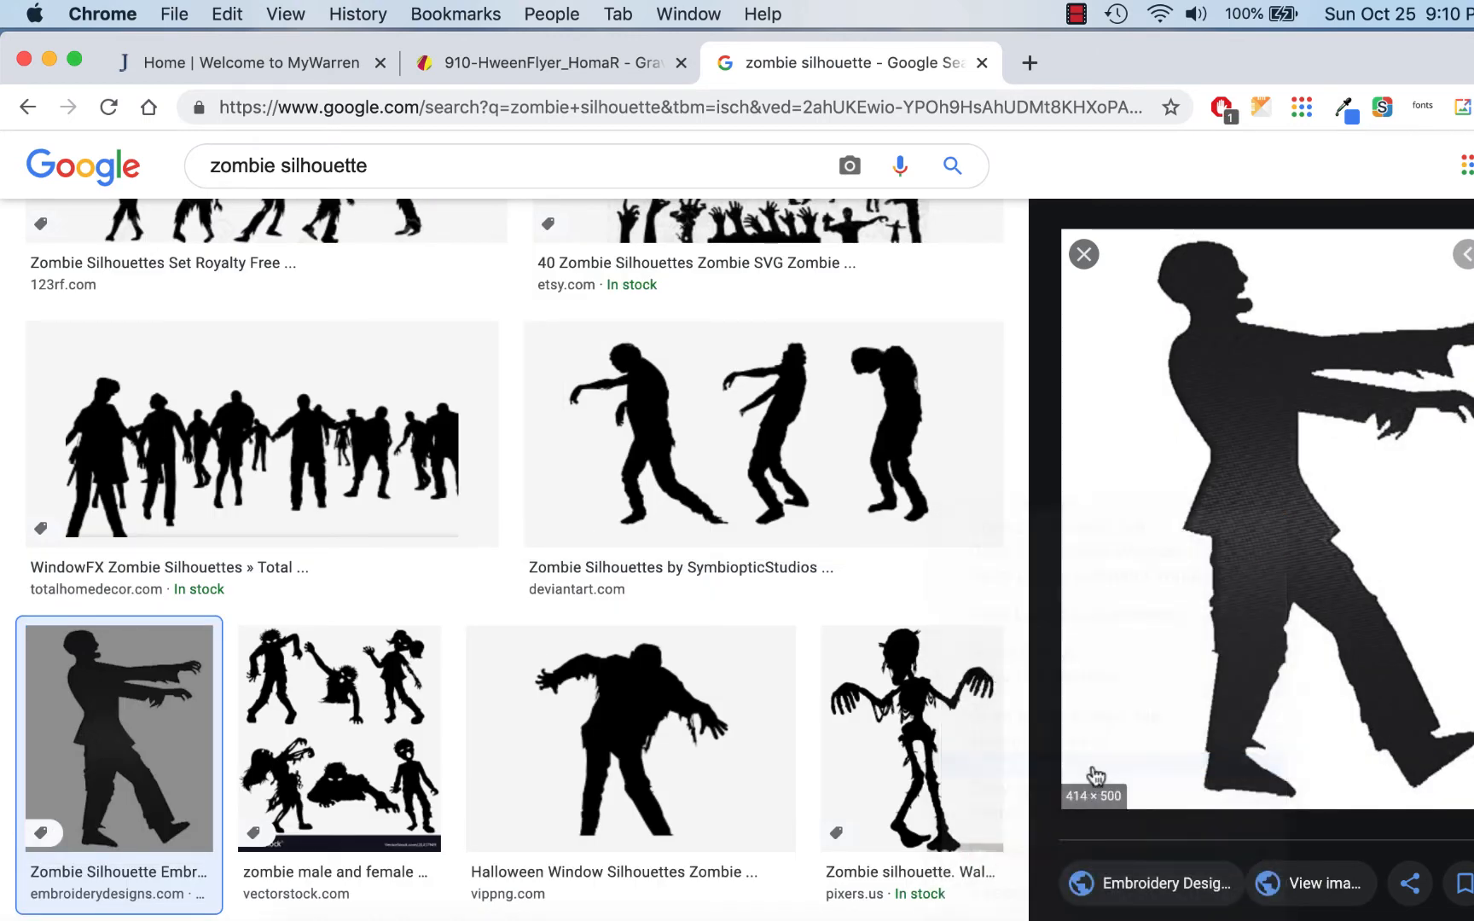
click(455, 62)
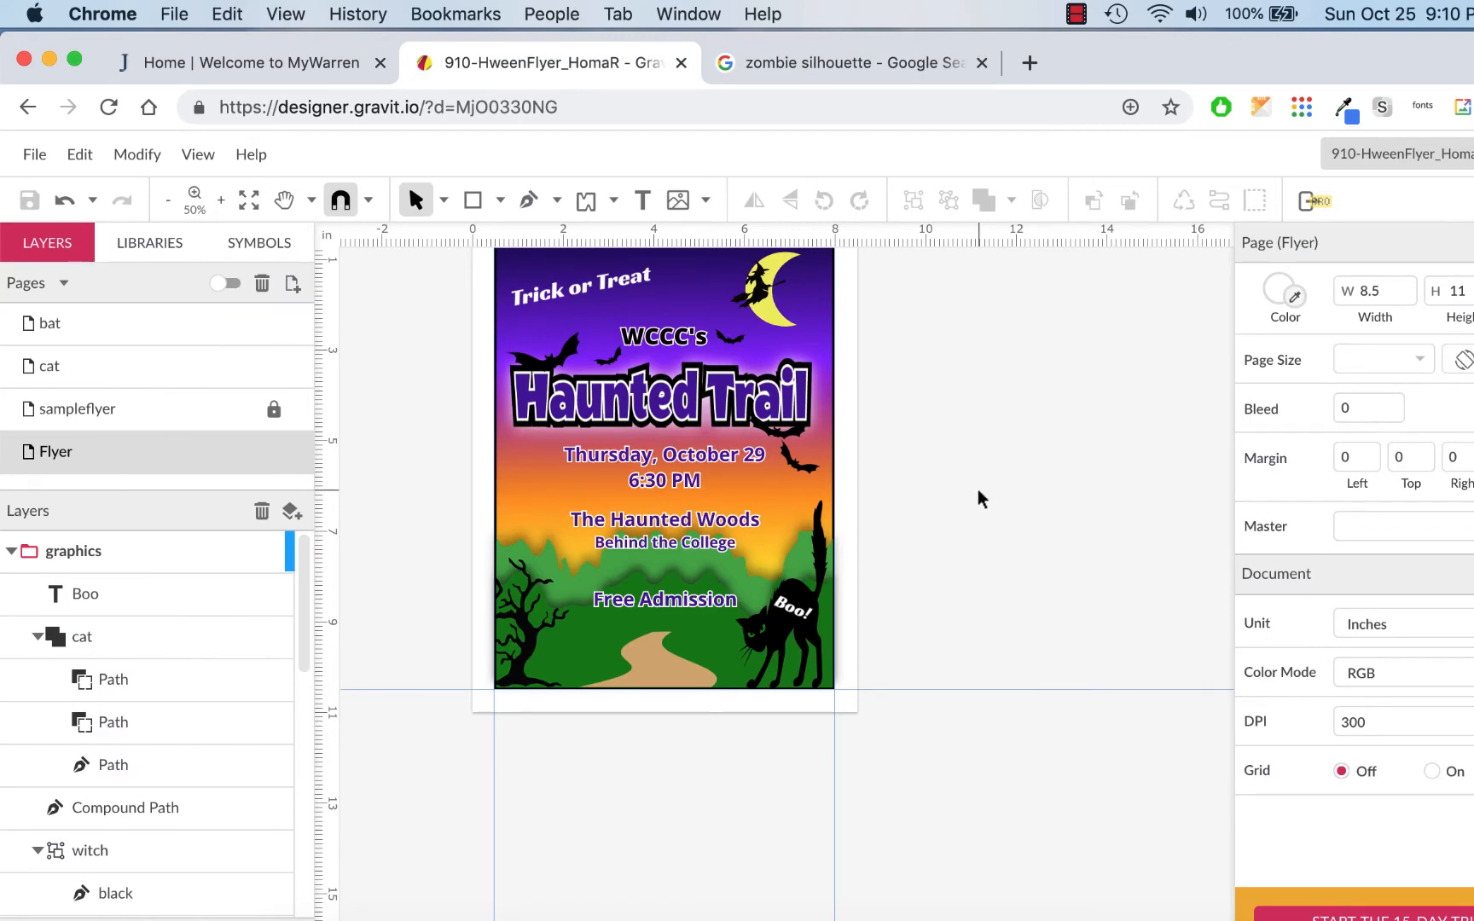
key(super+v)
drag(738, 478, 1081, 461)
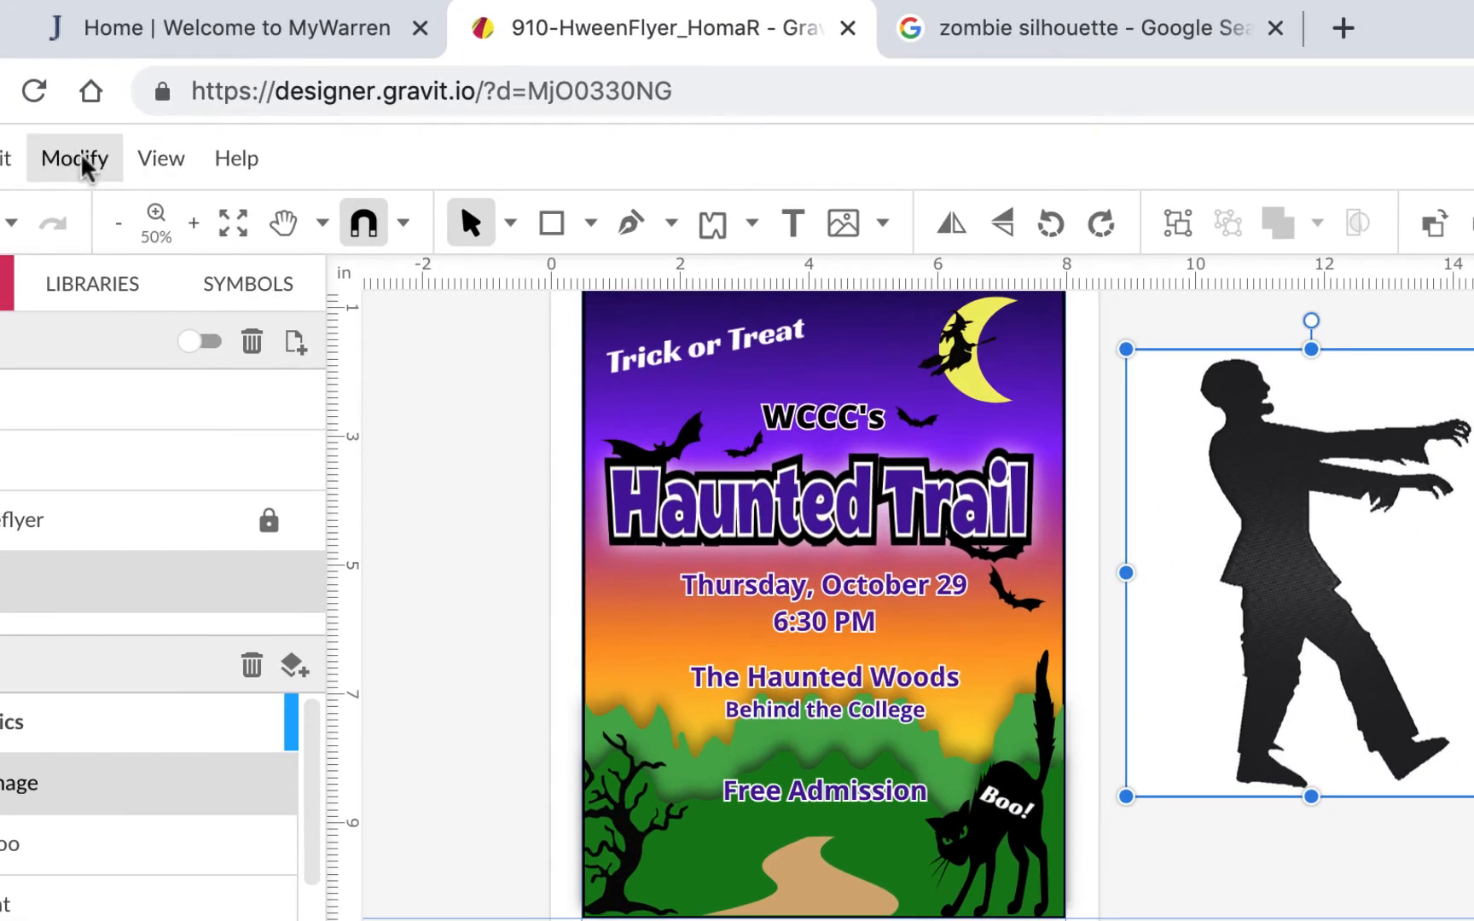
Try vectorizing the outstretched-arms zombie image, inspect the tracing up close, and remove it from the flyer
click(132, 155)
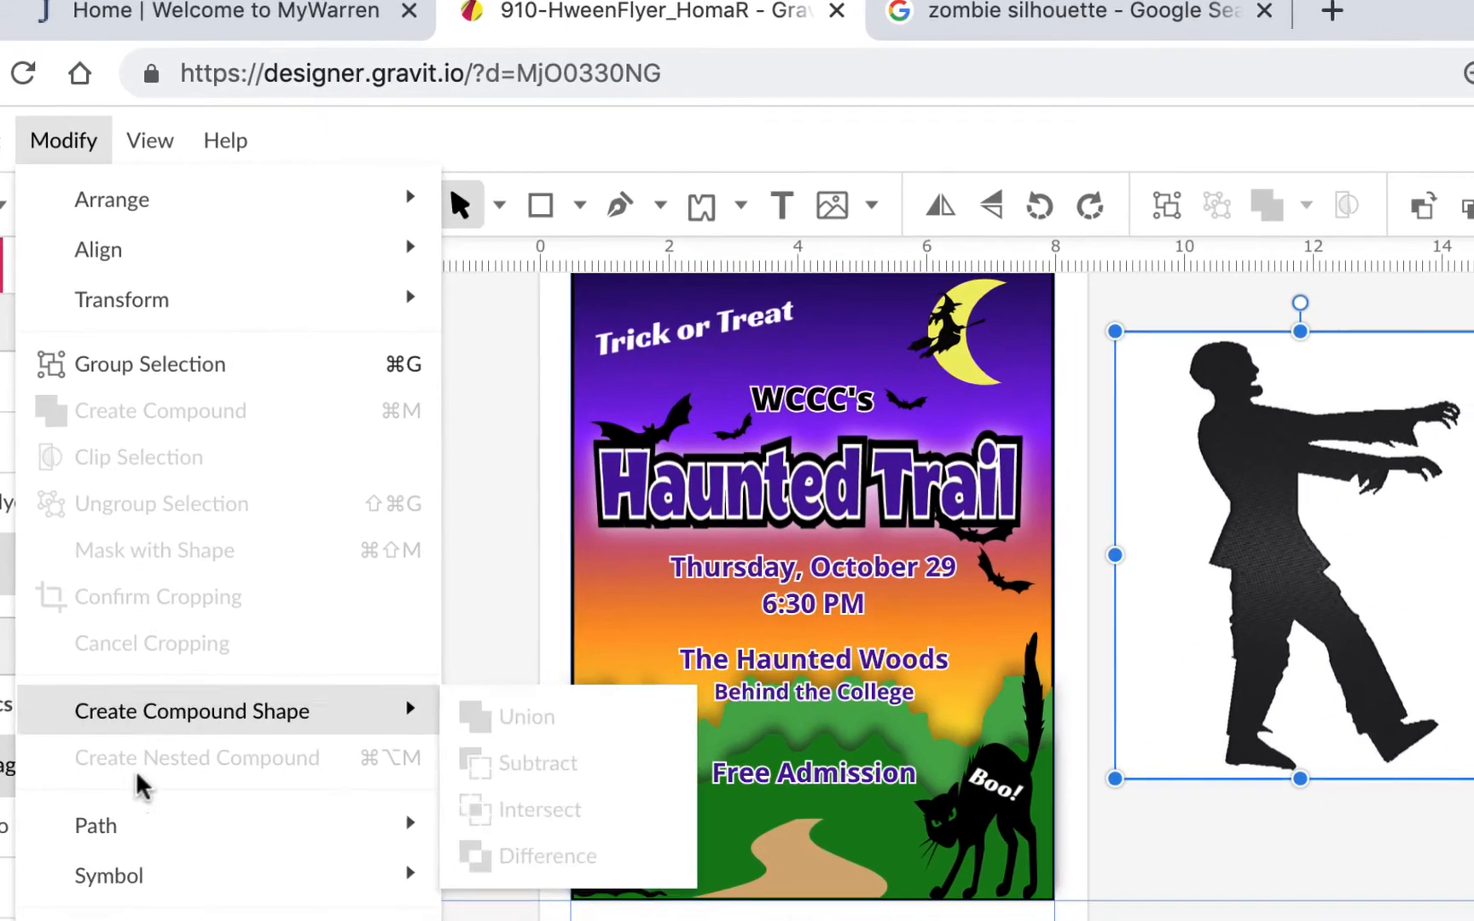
mouse_move(140, 858)
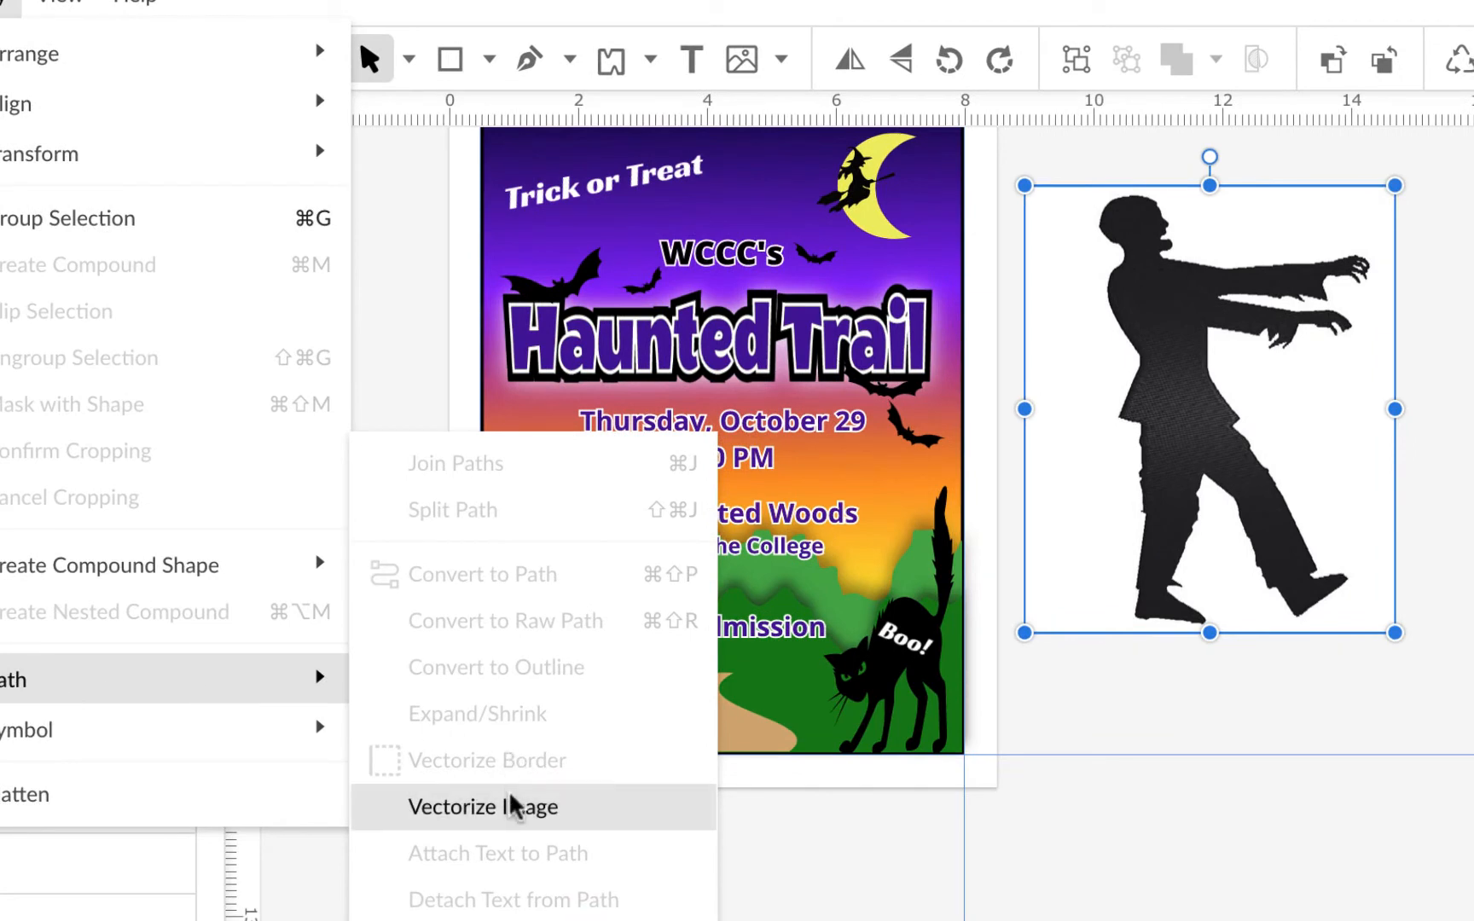
click(515, 806)
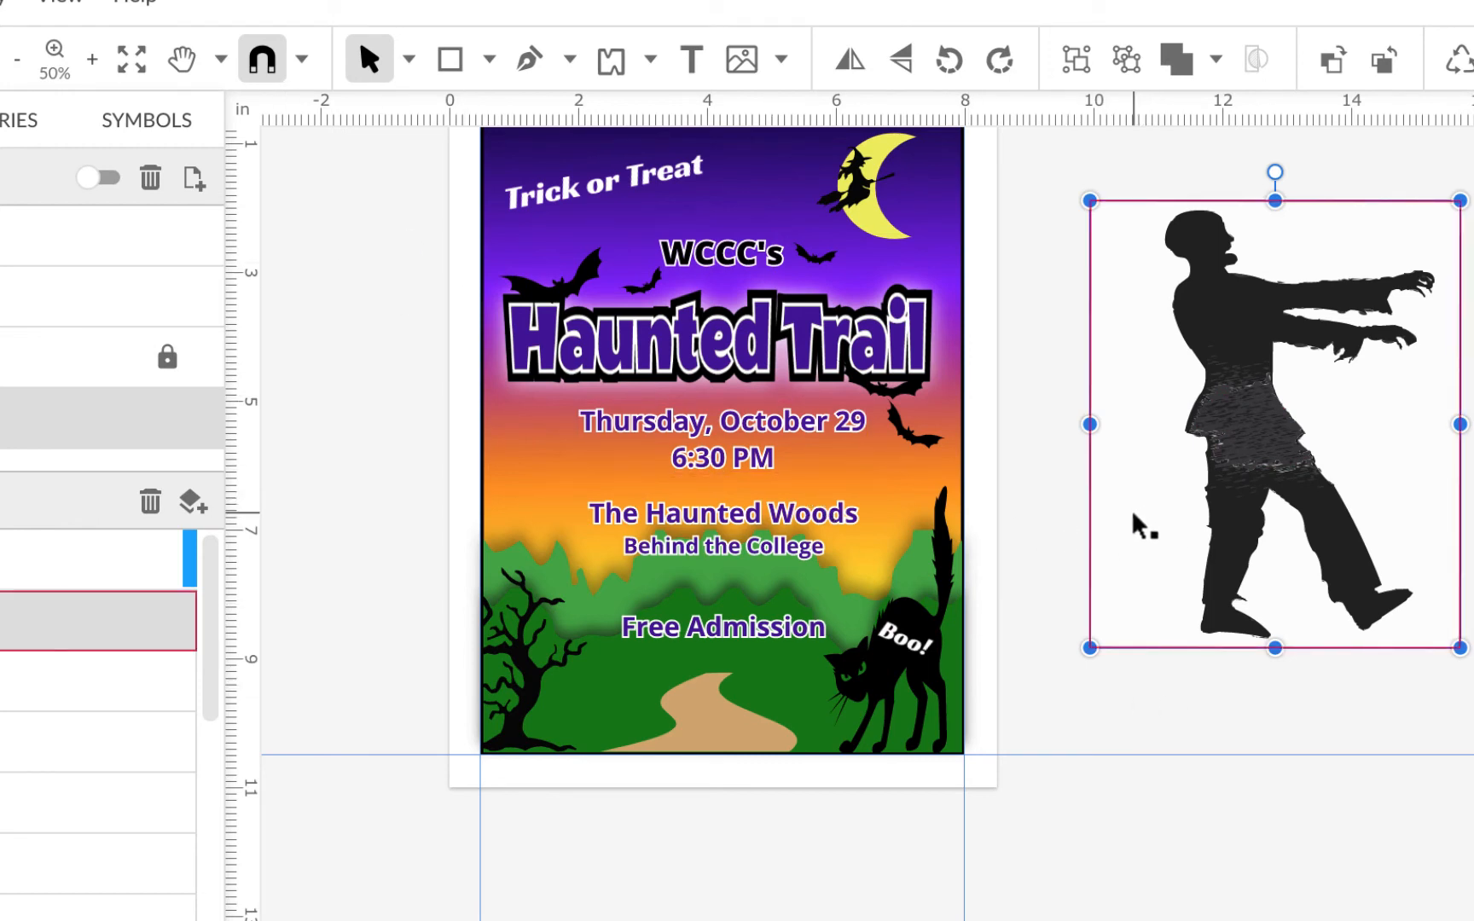
key(ctrl+plus)
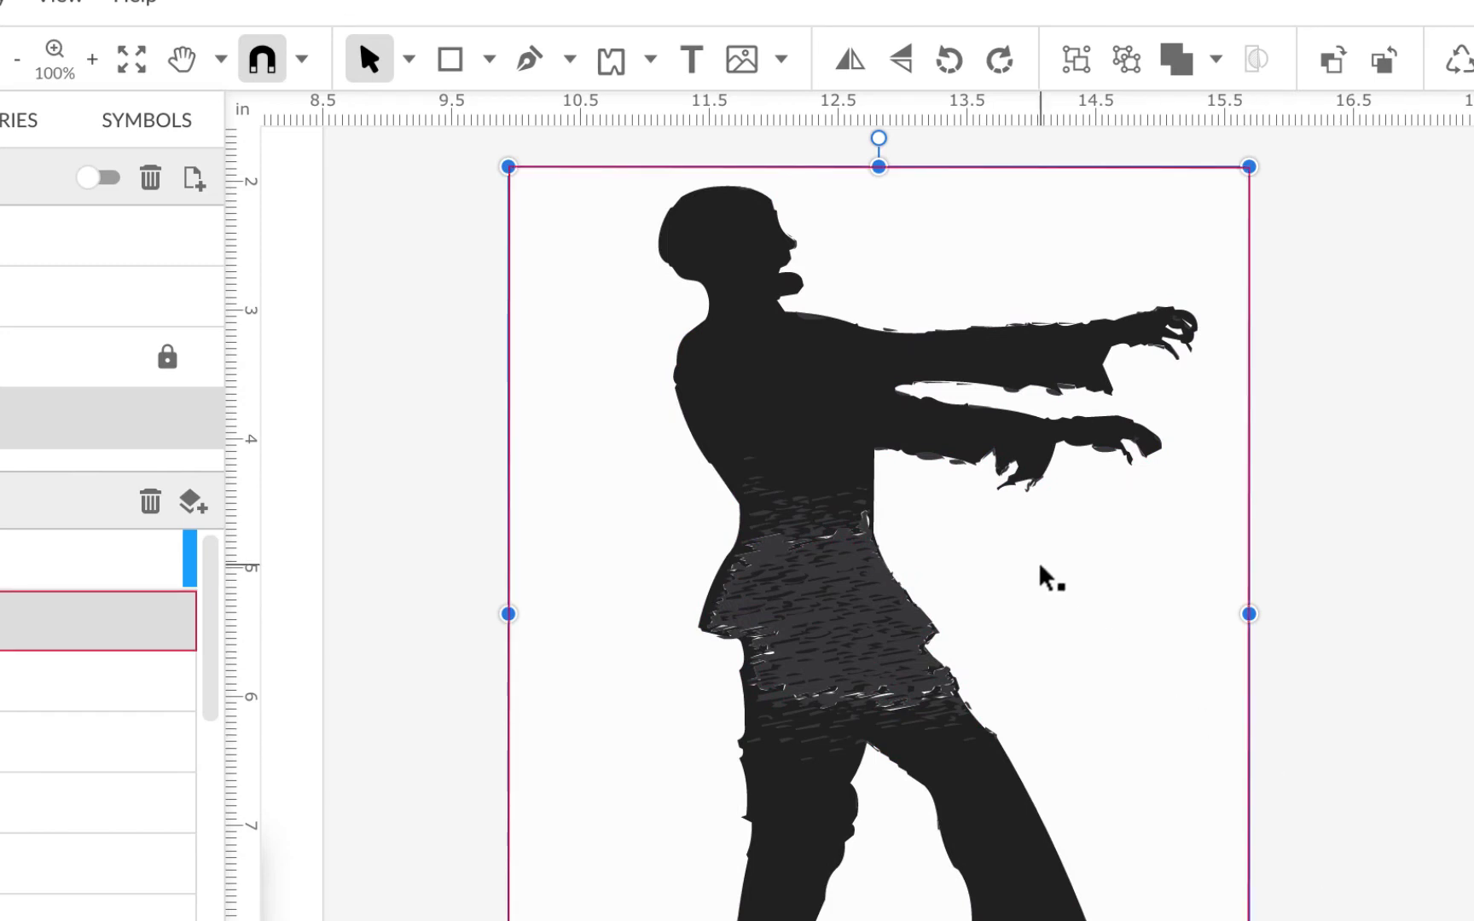
key(Delete)
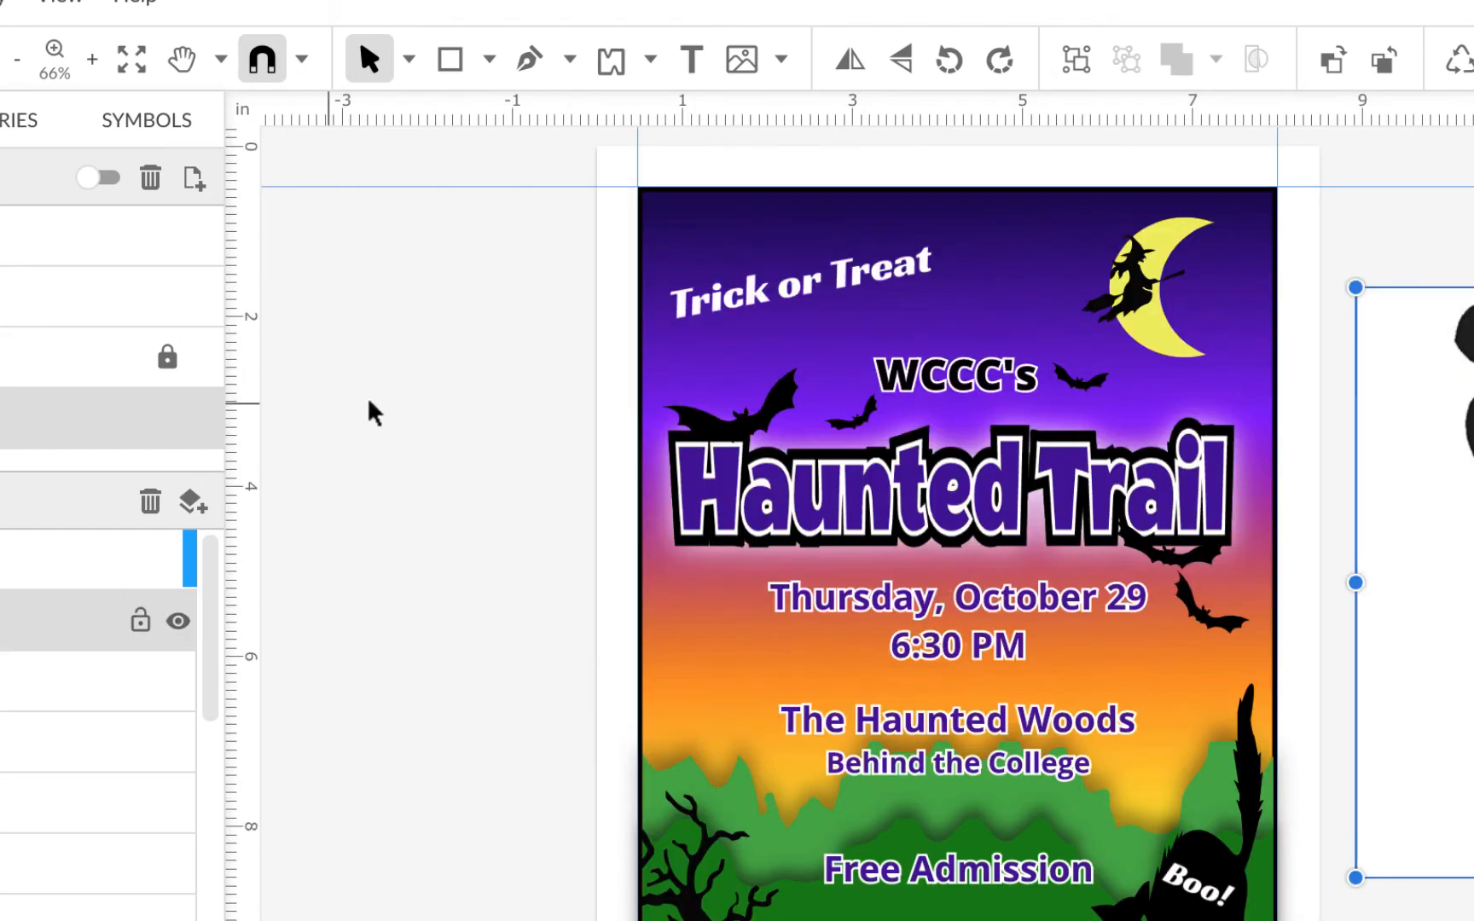
key(Delete)
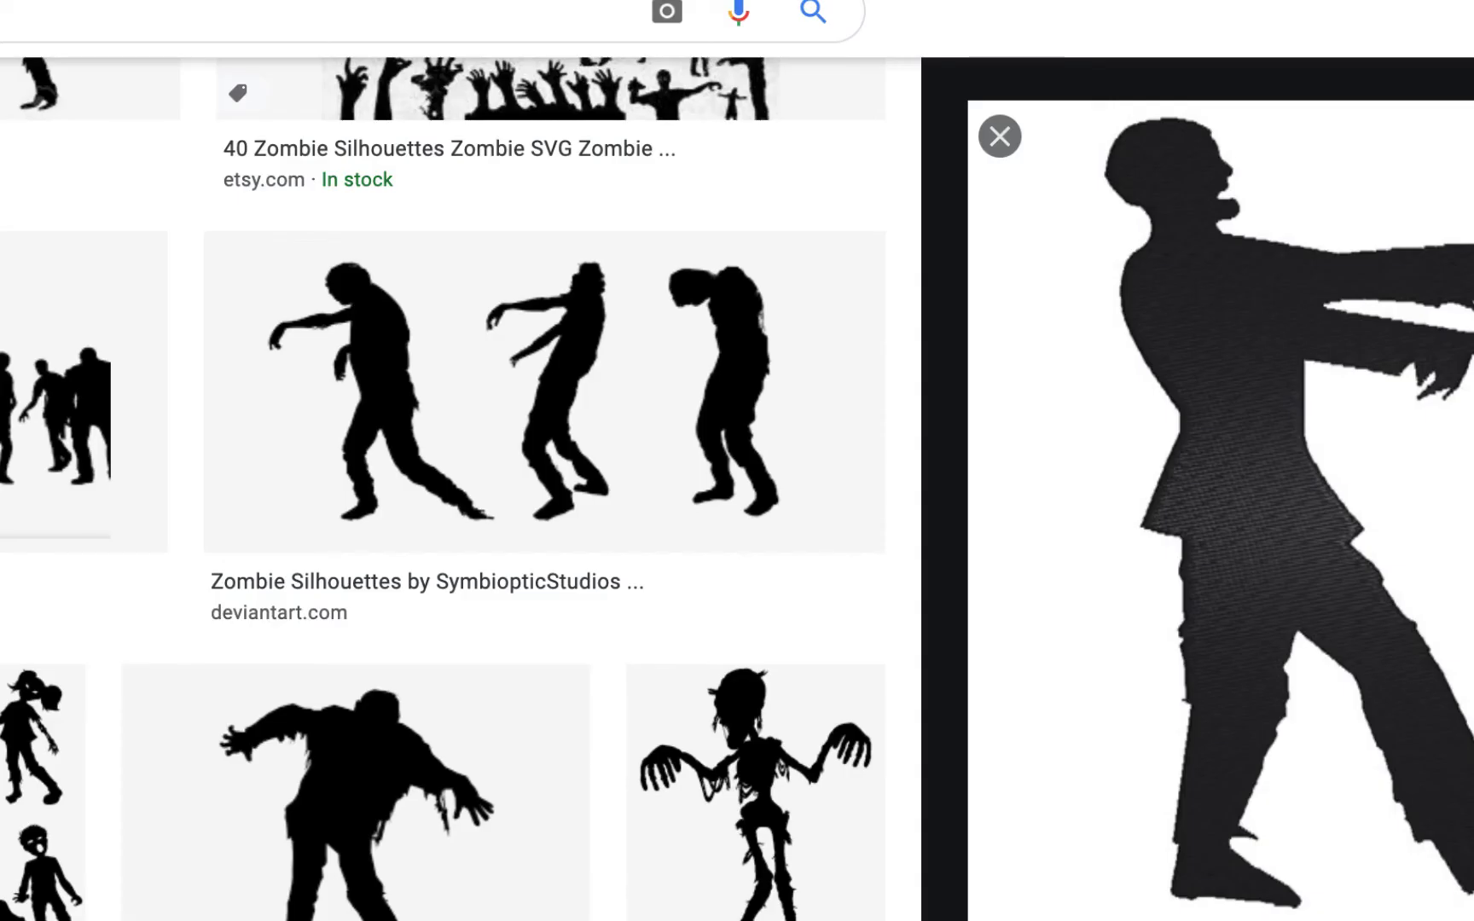
Find the Clipart Library zombie with spread arms in the image results, copy it, and paste it into the flyer
scroll(831, 484, down, 6)
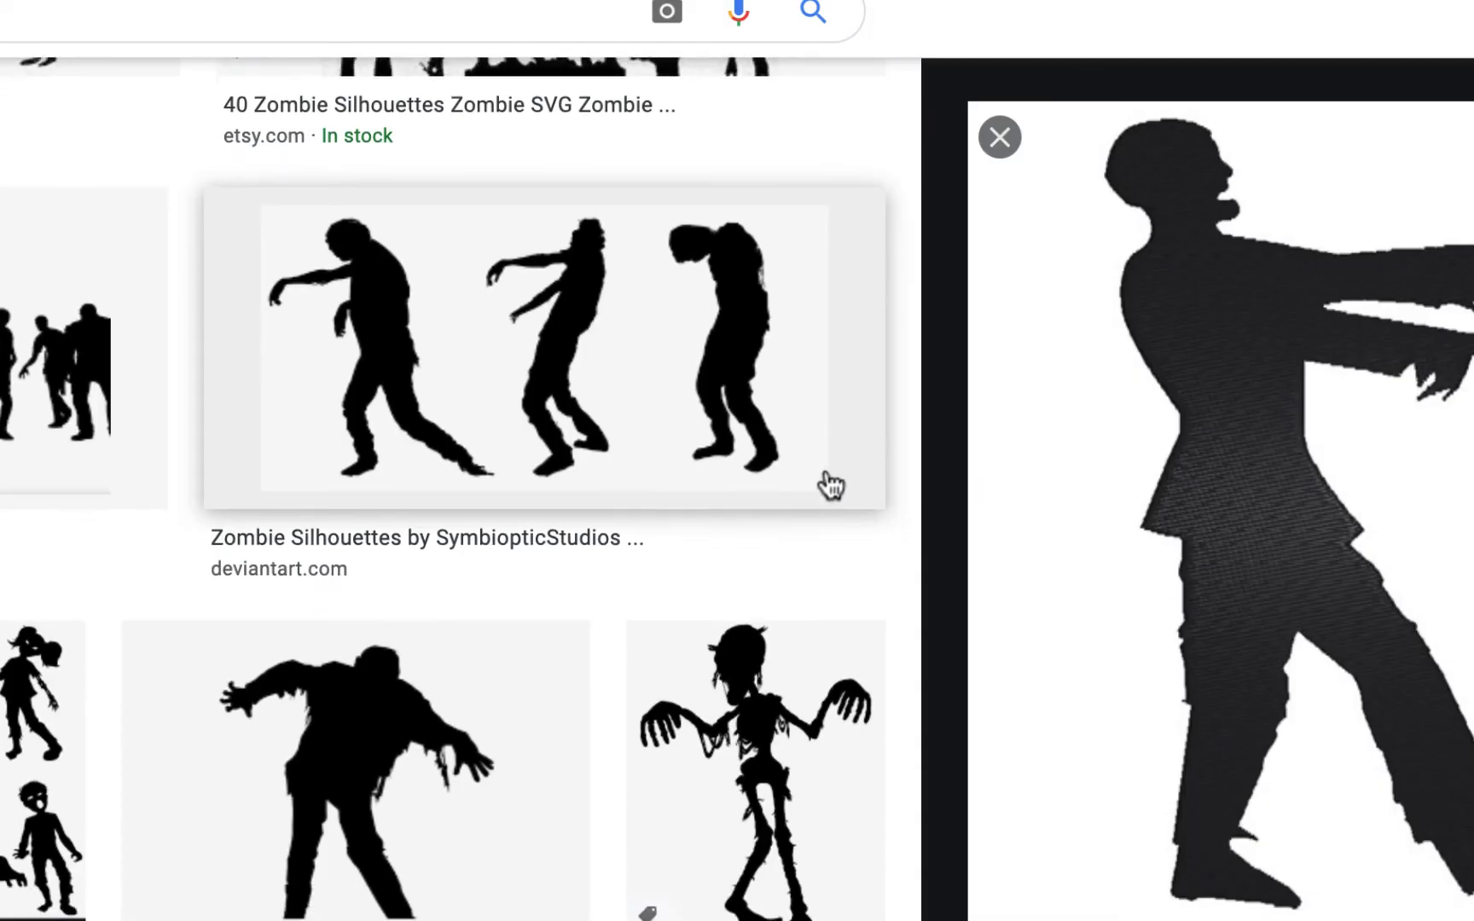
scroll(827, 487, down, 6)
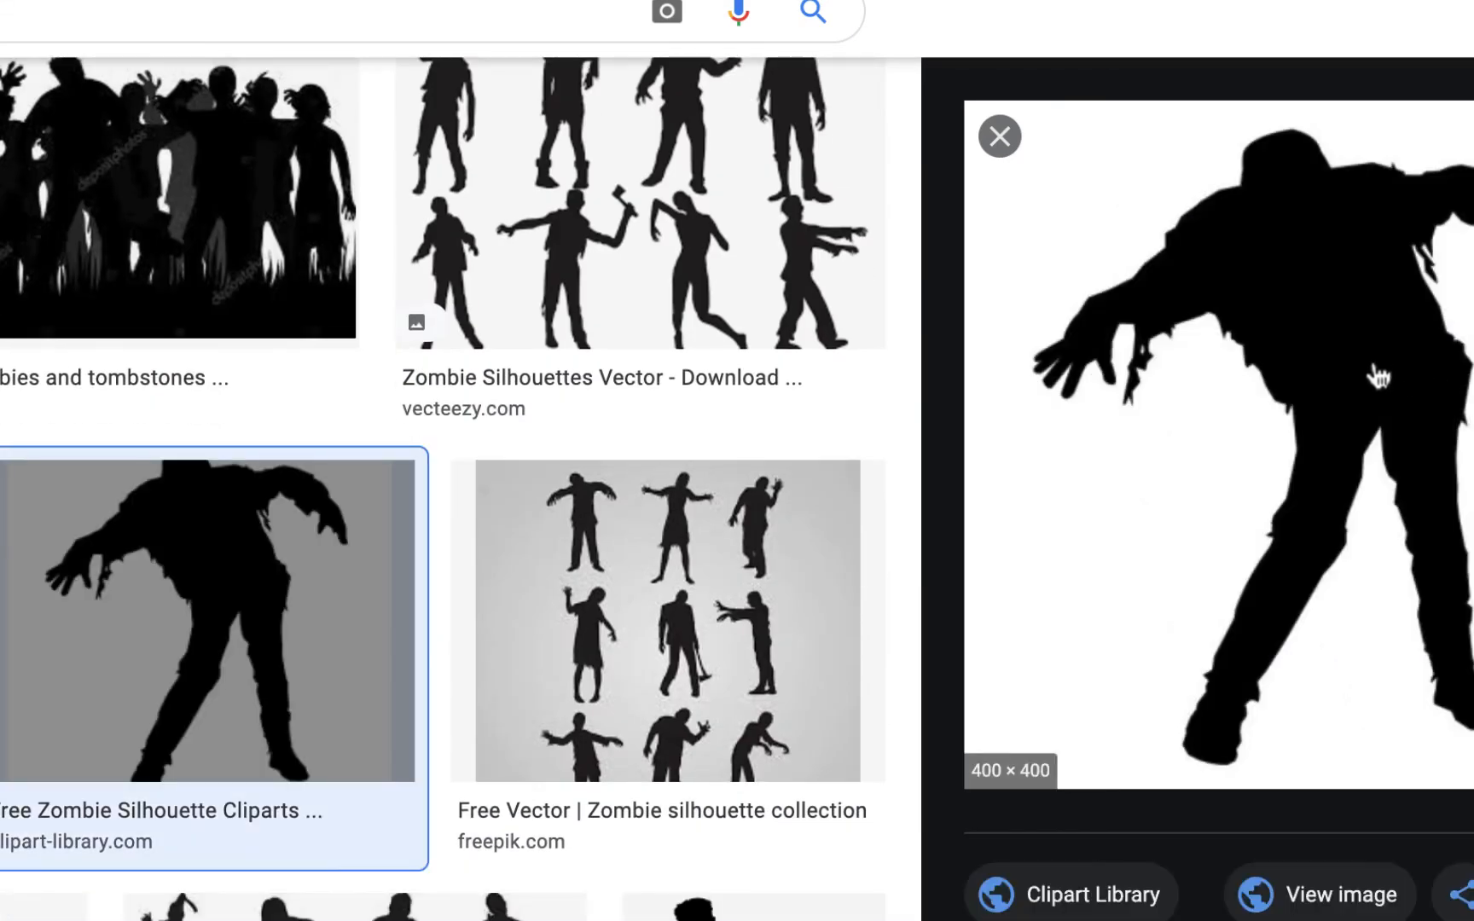
right_click(1359, 354)
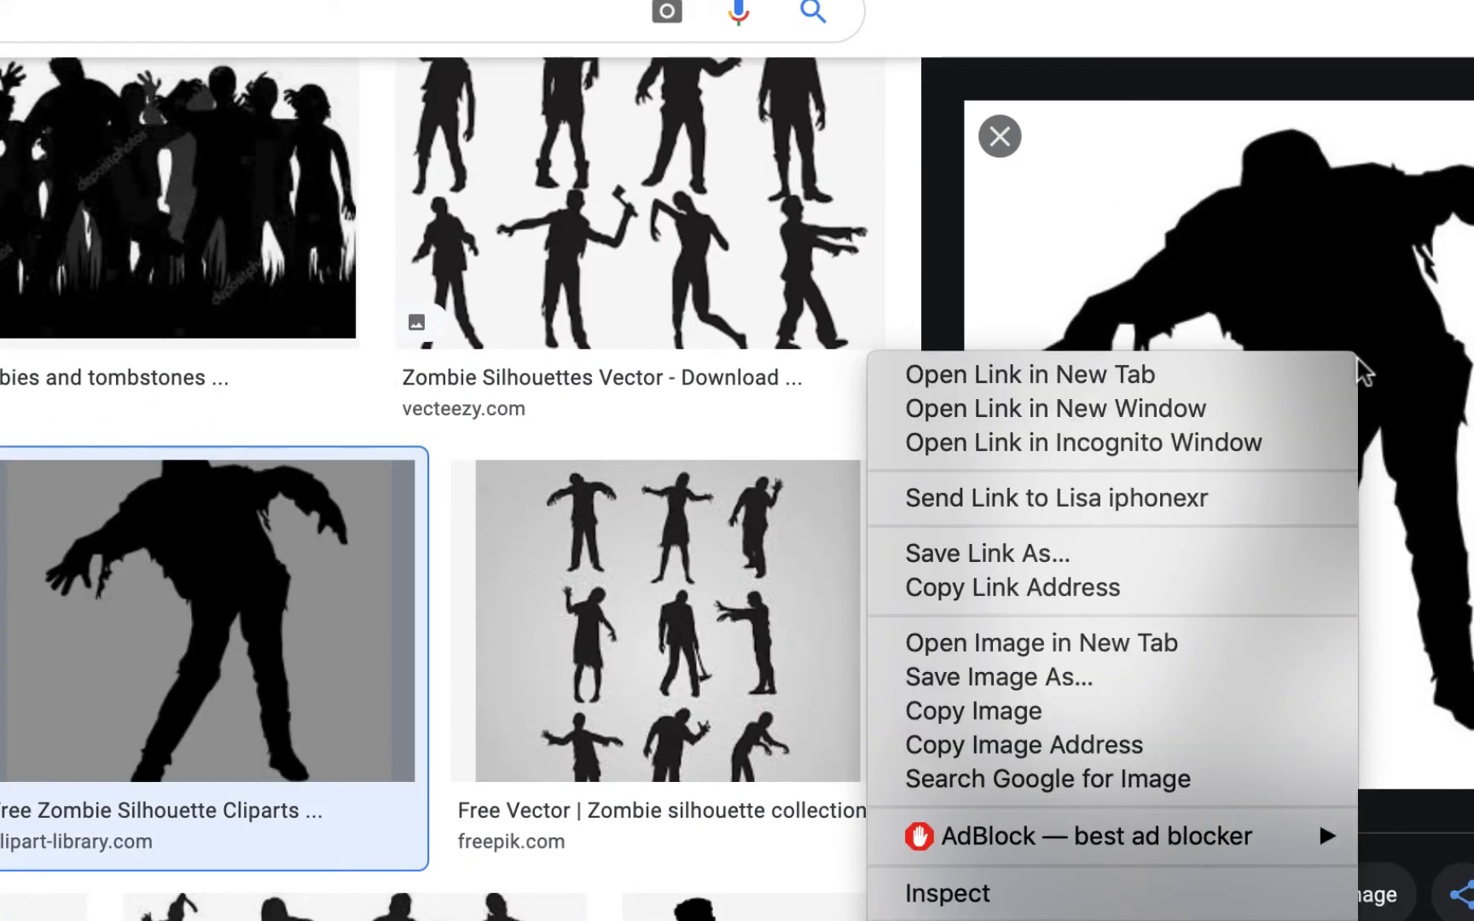
click(1021, 713)
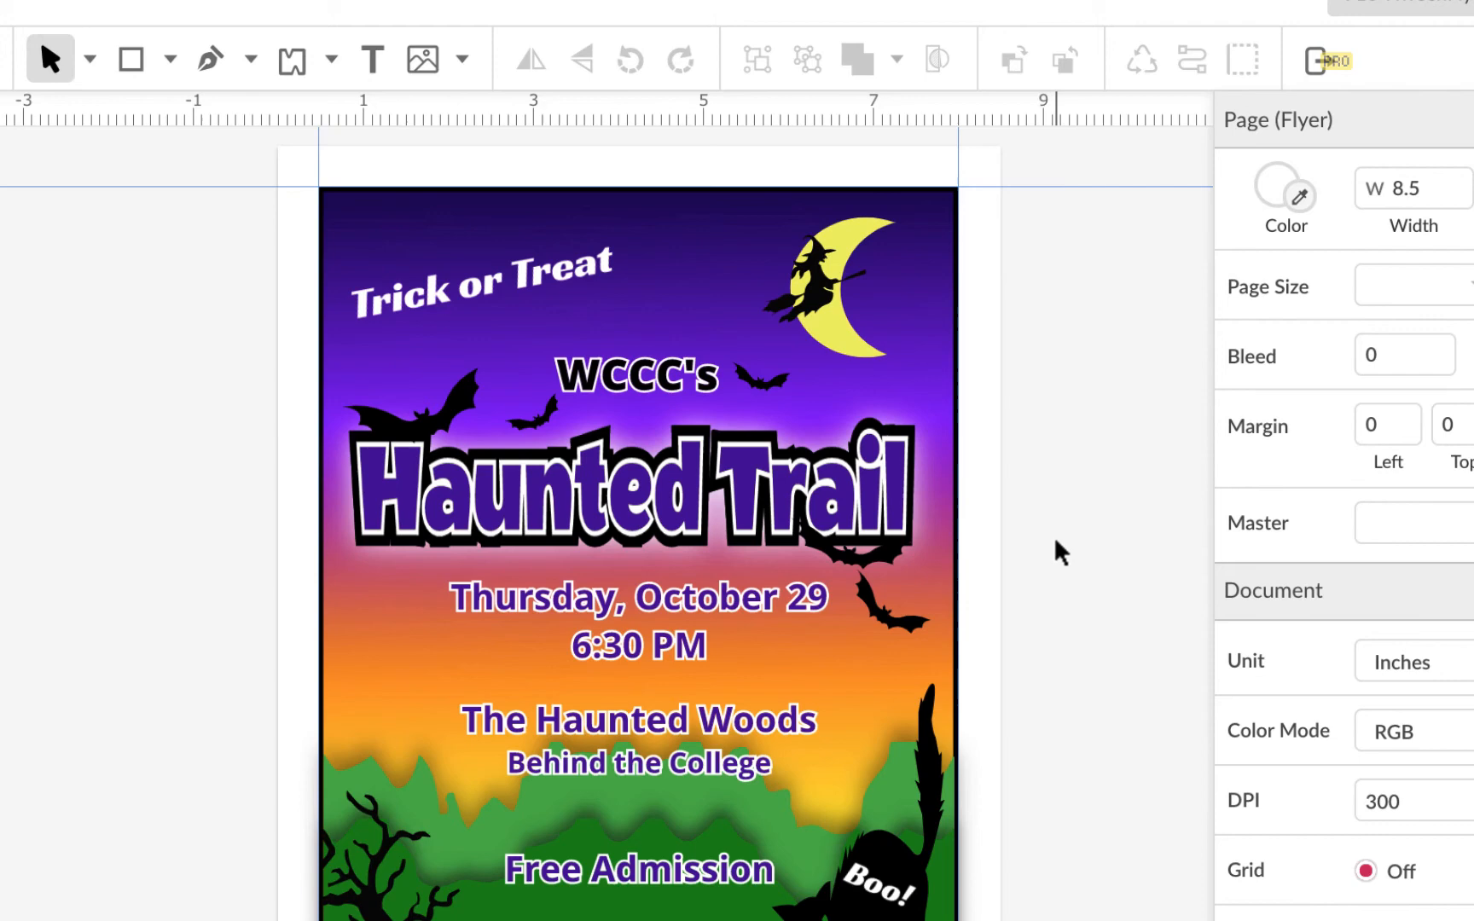
key(ctrl+v)
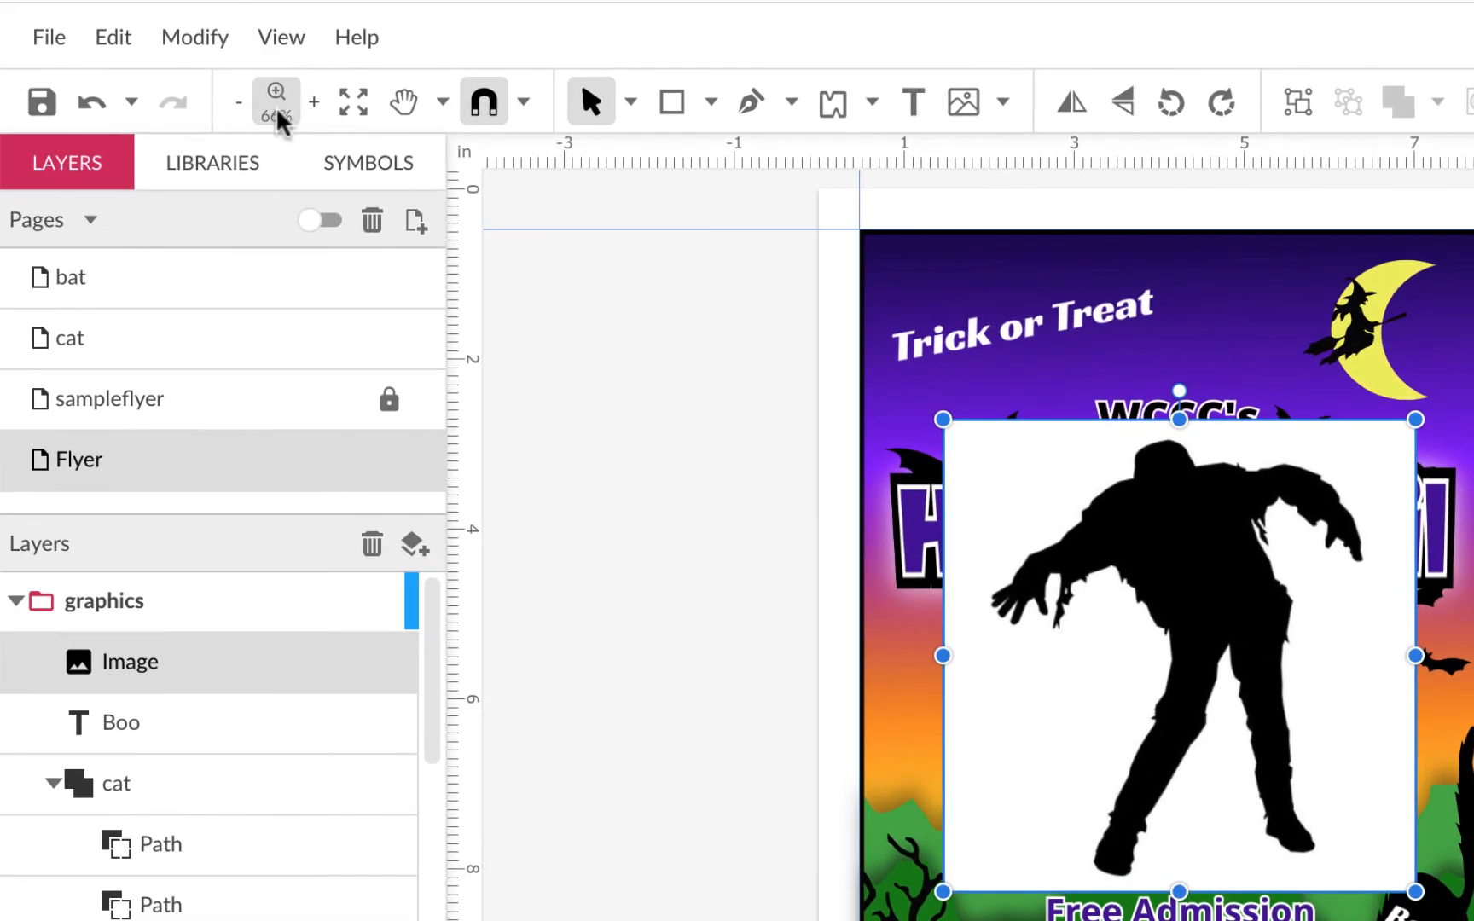
Vectorize the pasted zombie image and move the traced group toward the flyer's left edge, partly off the page
click(217, 43)
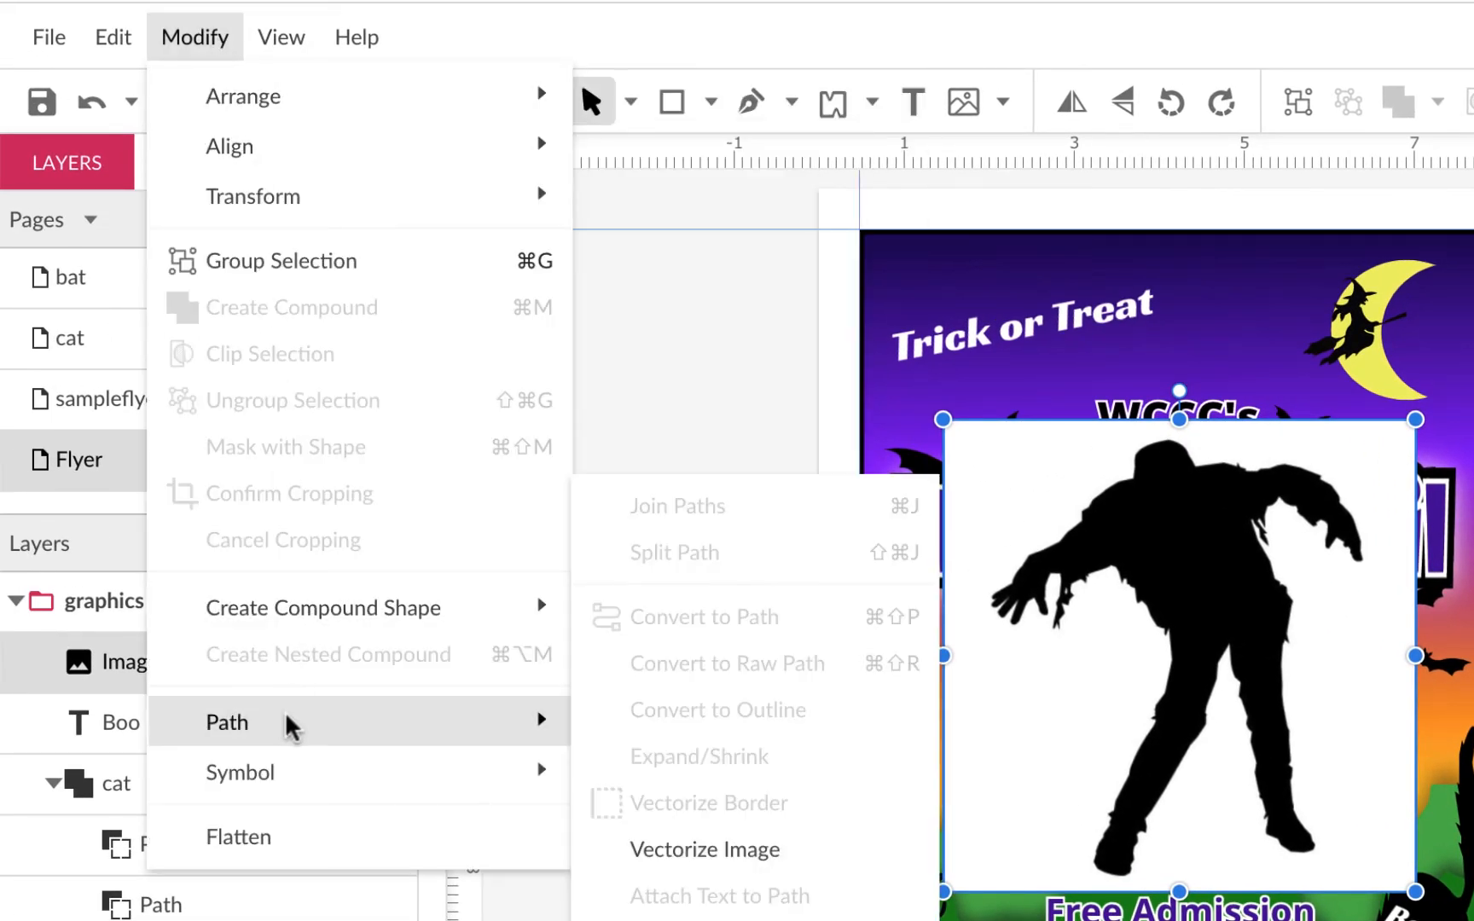
mouse_move(459, 748)
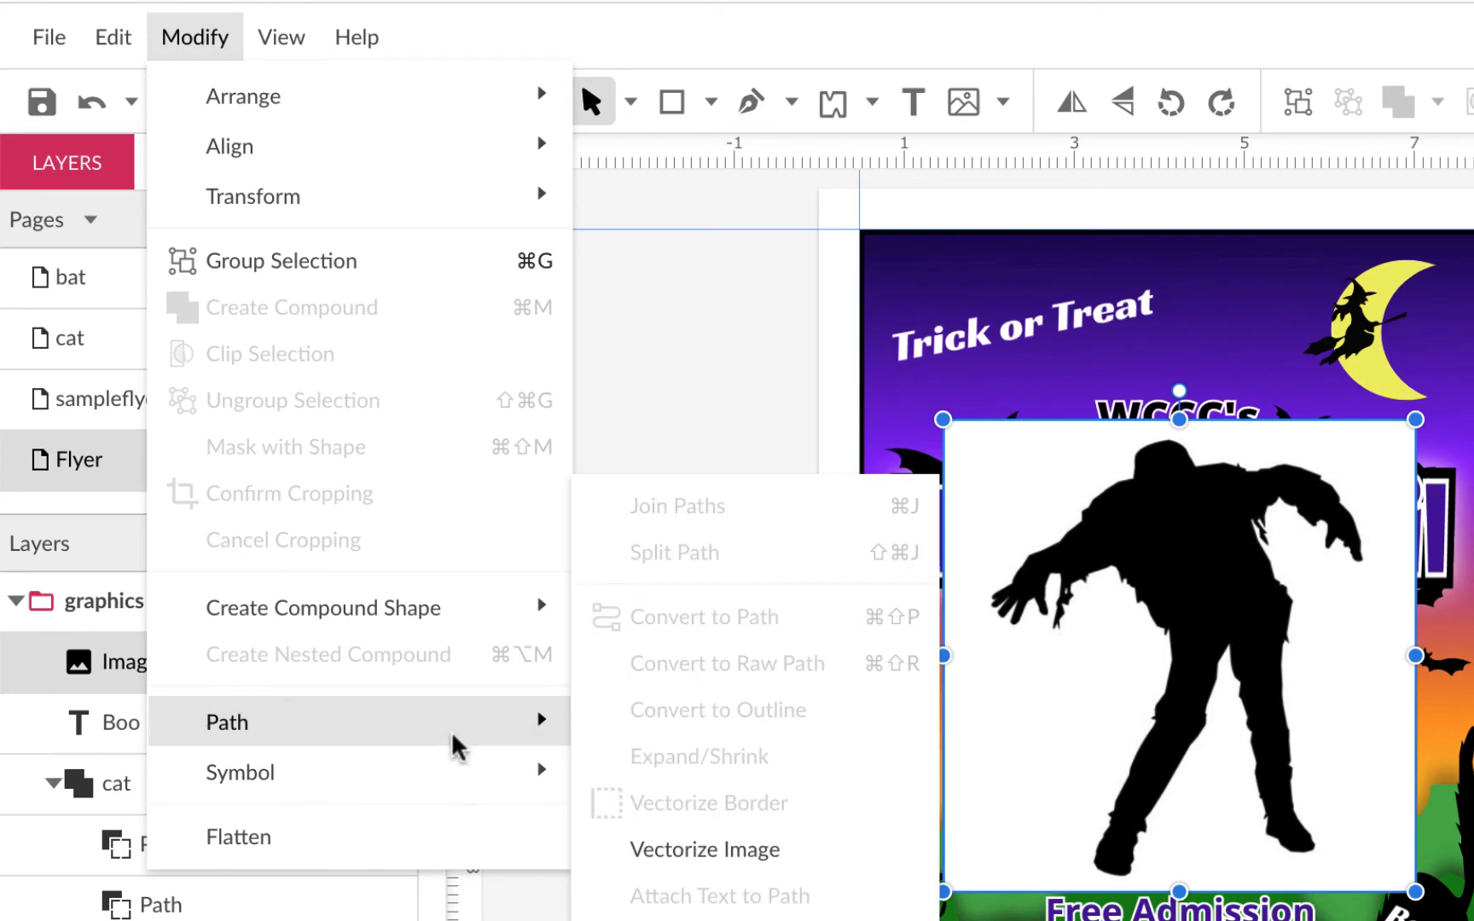
click(772, 853)
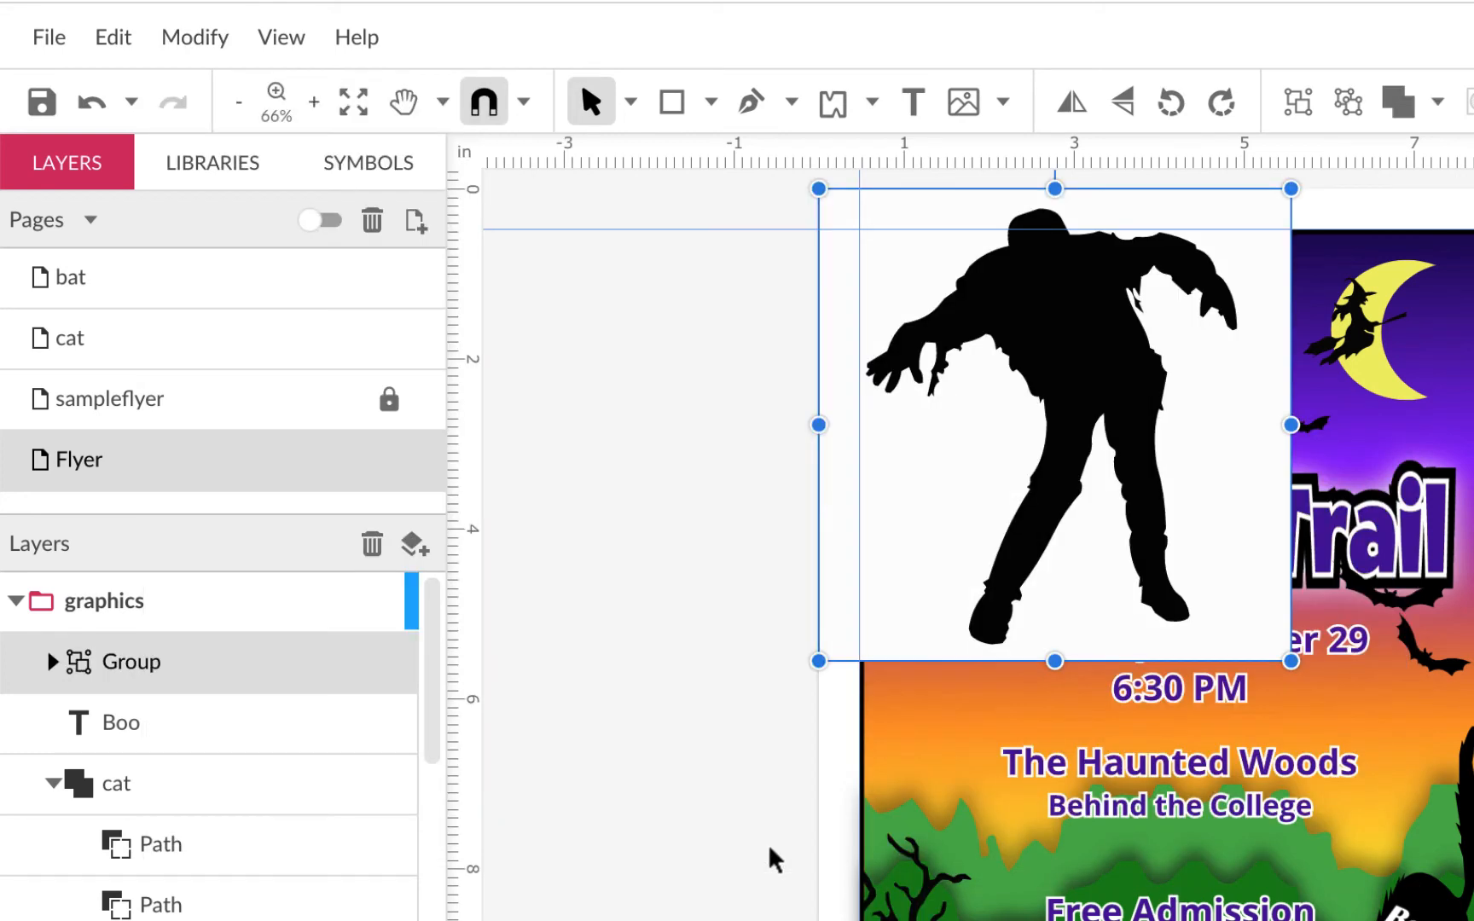
click(800, 685)
click(1096, 313)
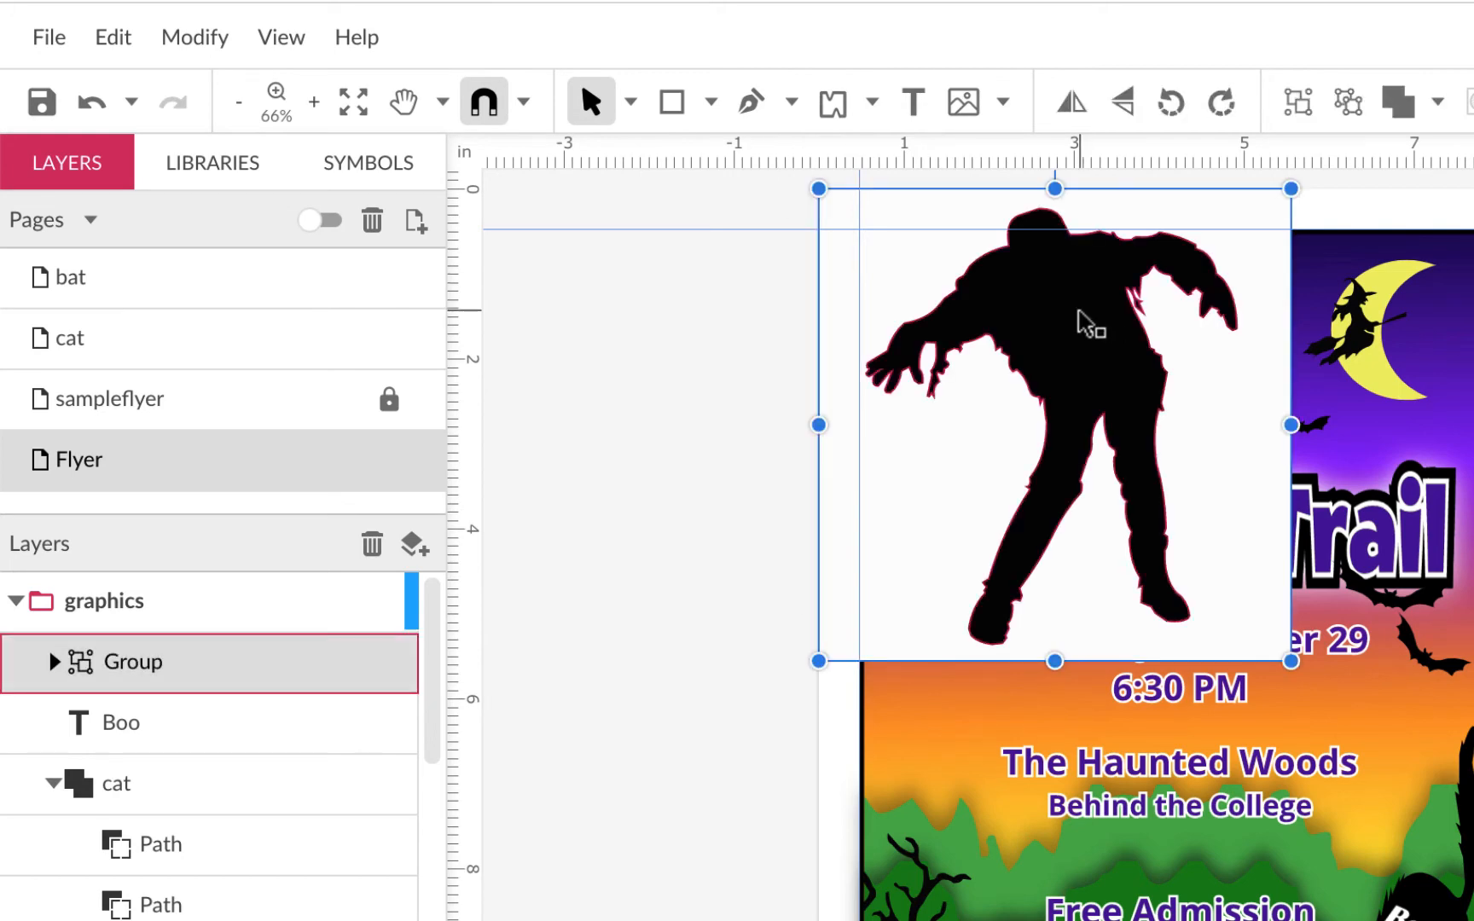
drag(1077, 295, 806, 398)
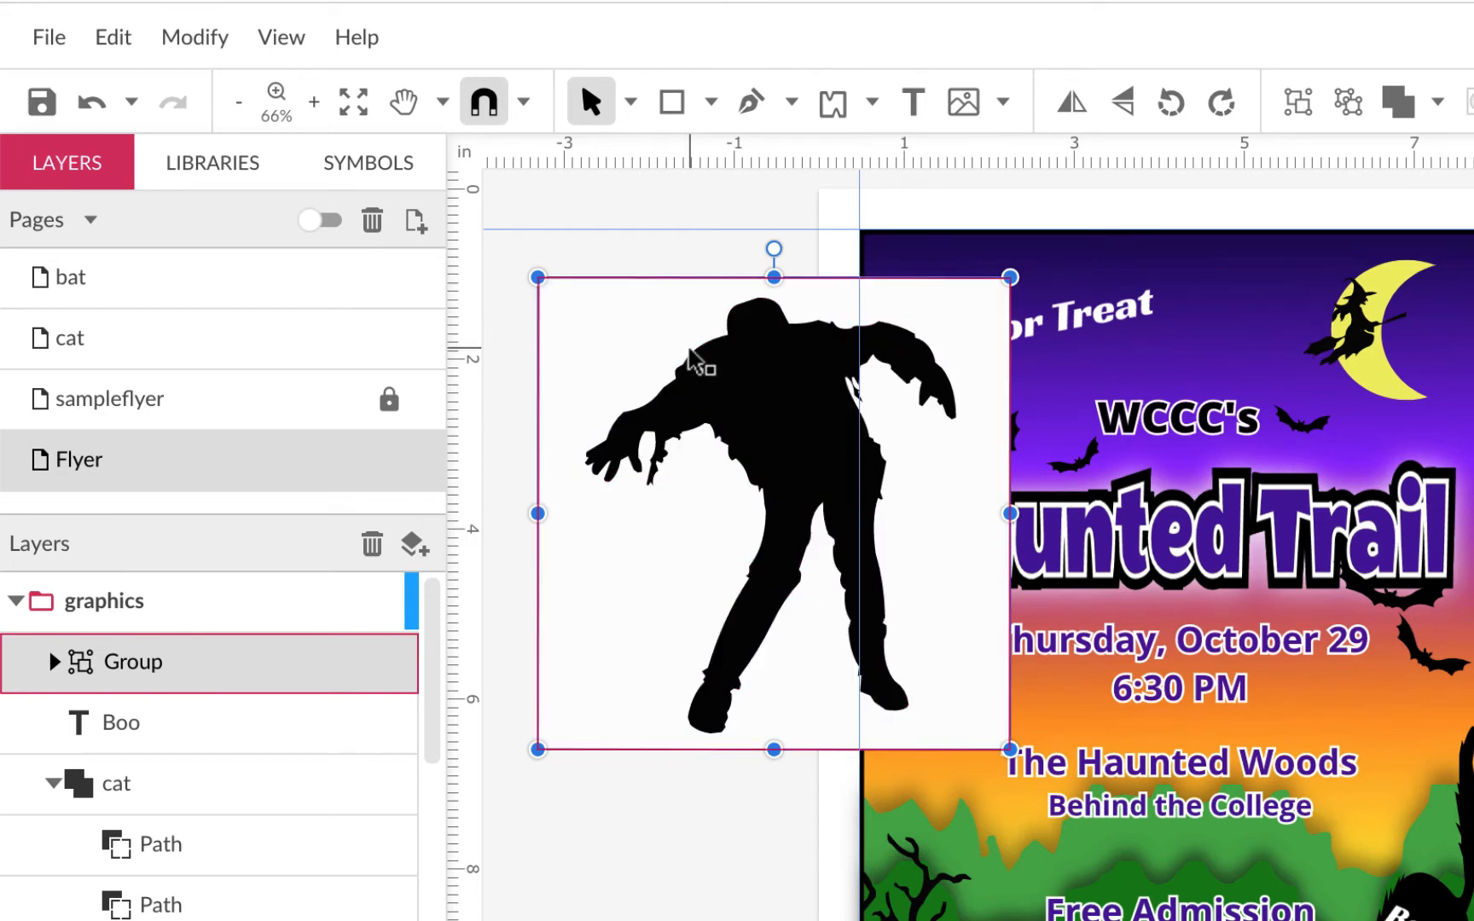
Subselect the zombie group's background path "transparent" and delete it
click(632, 108)
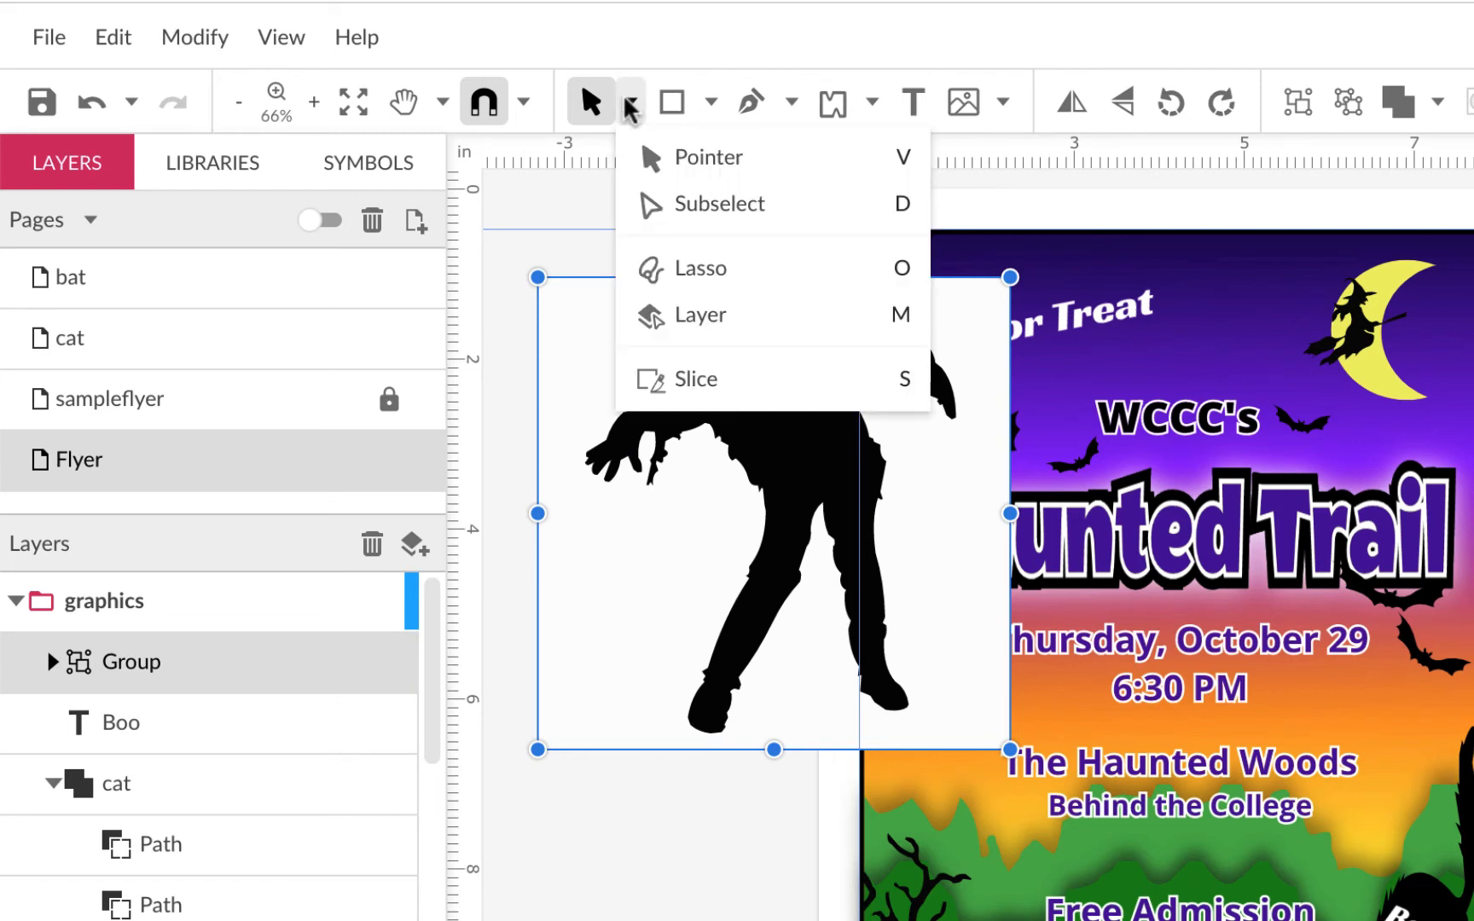
click(673, 198)
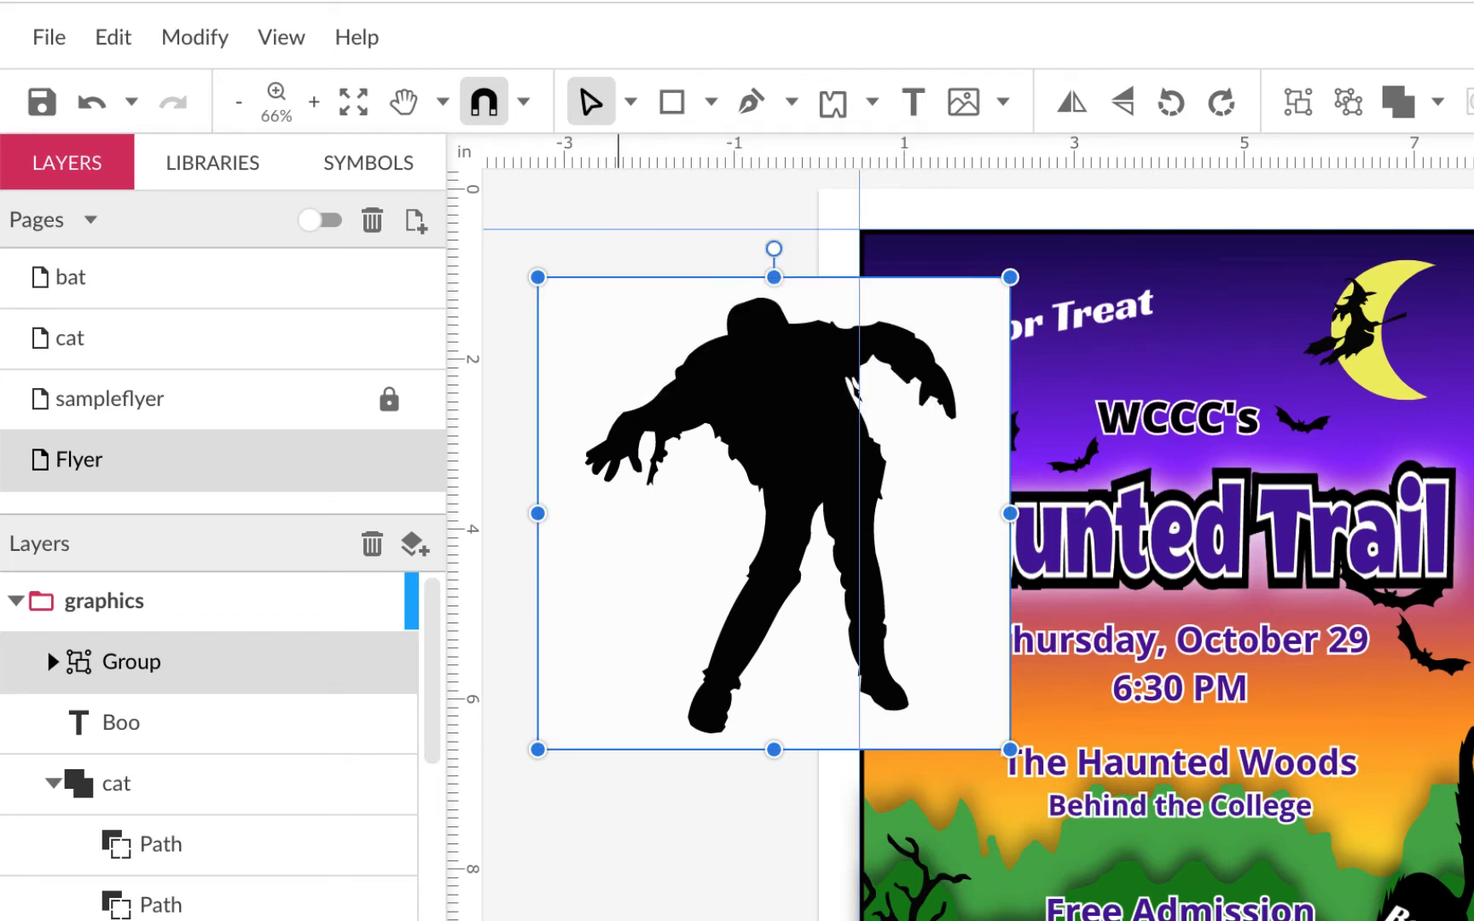
click(622, 335)
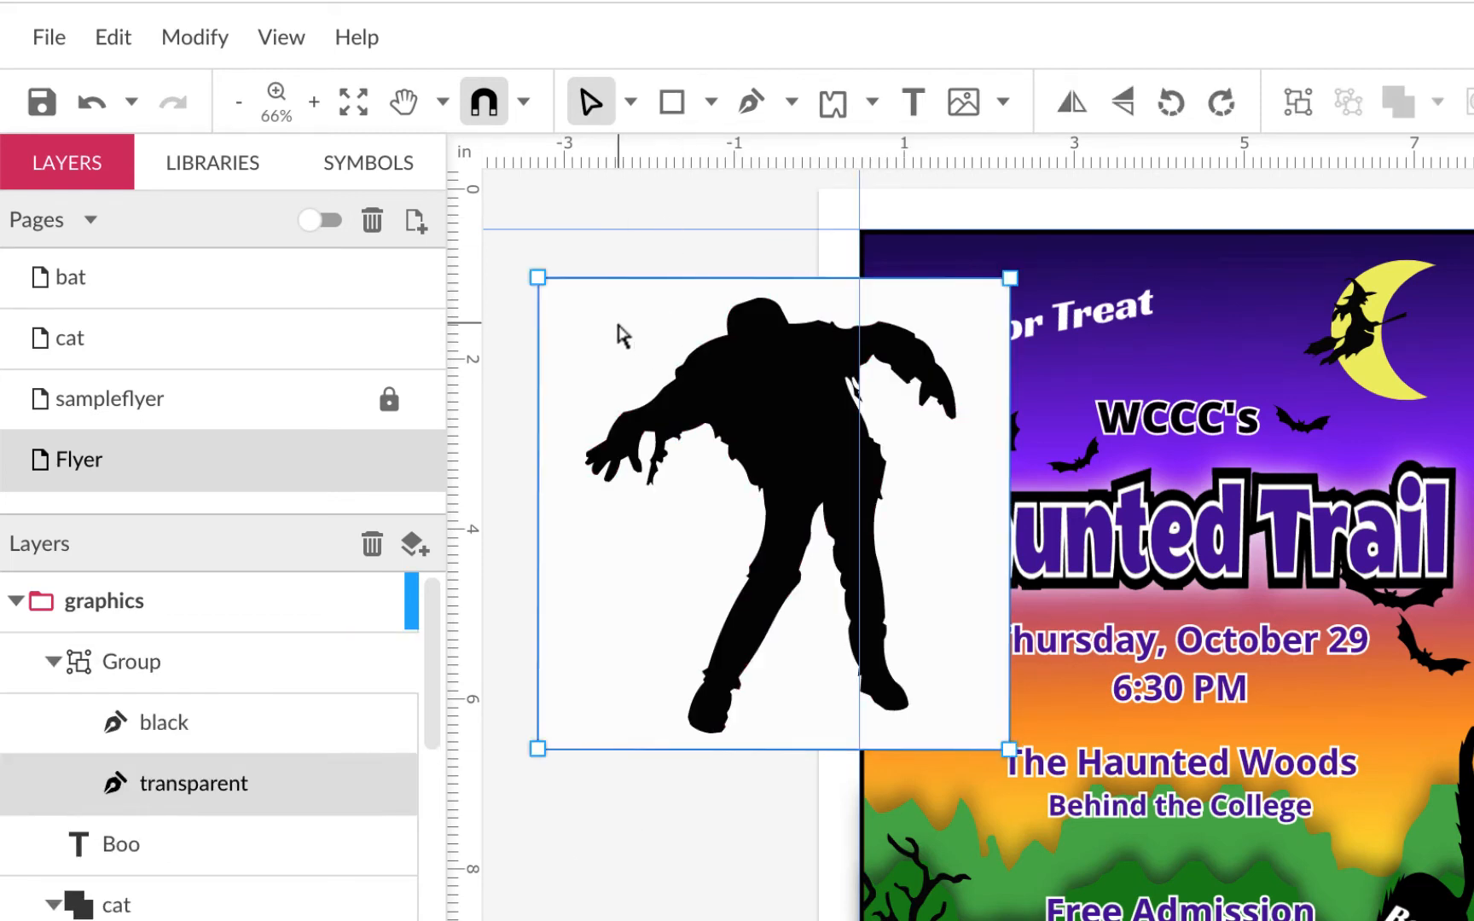
key(Delete)
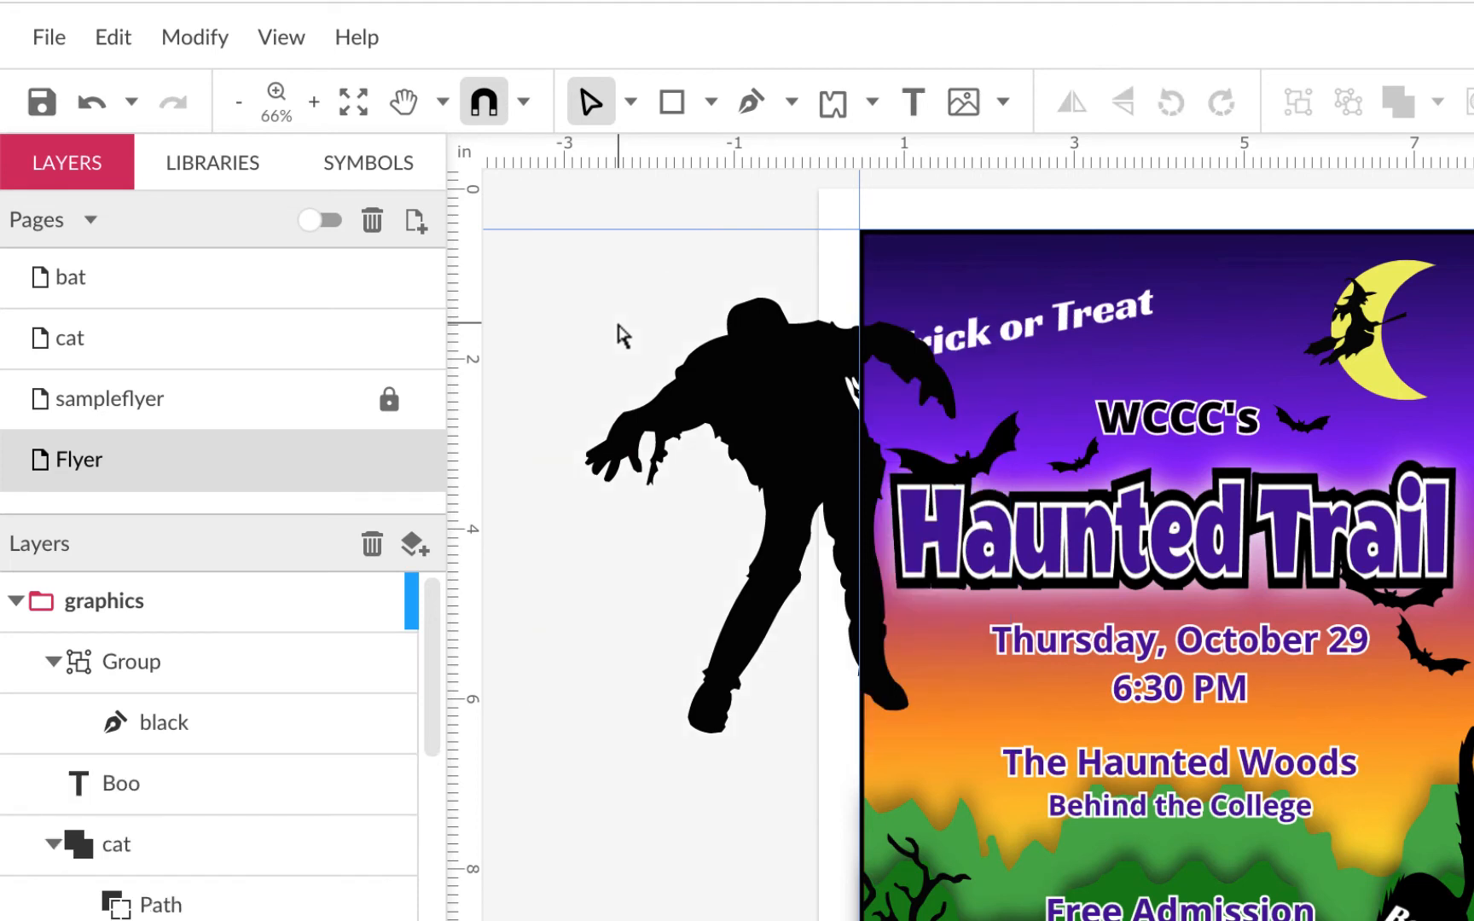
Select the traced zombie group as a whole and rename it "zombie"
click(628, 102)
click(648, 152)
click(765, 329)
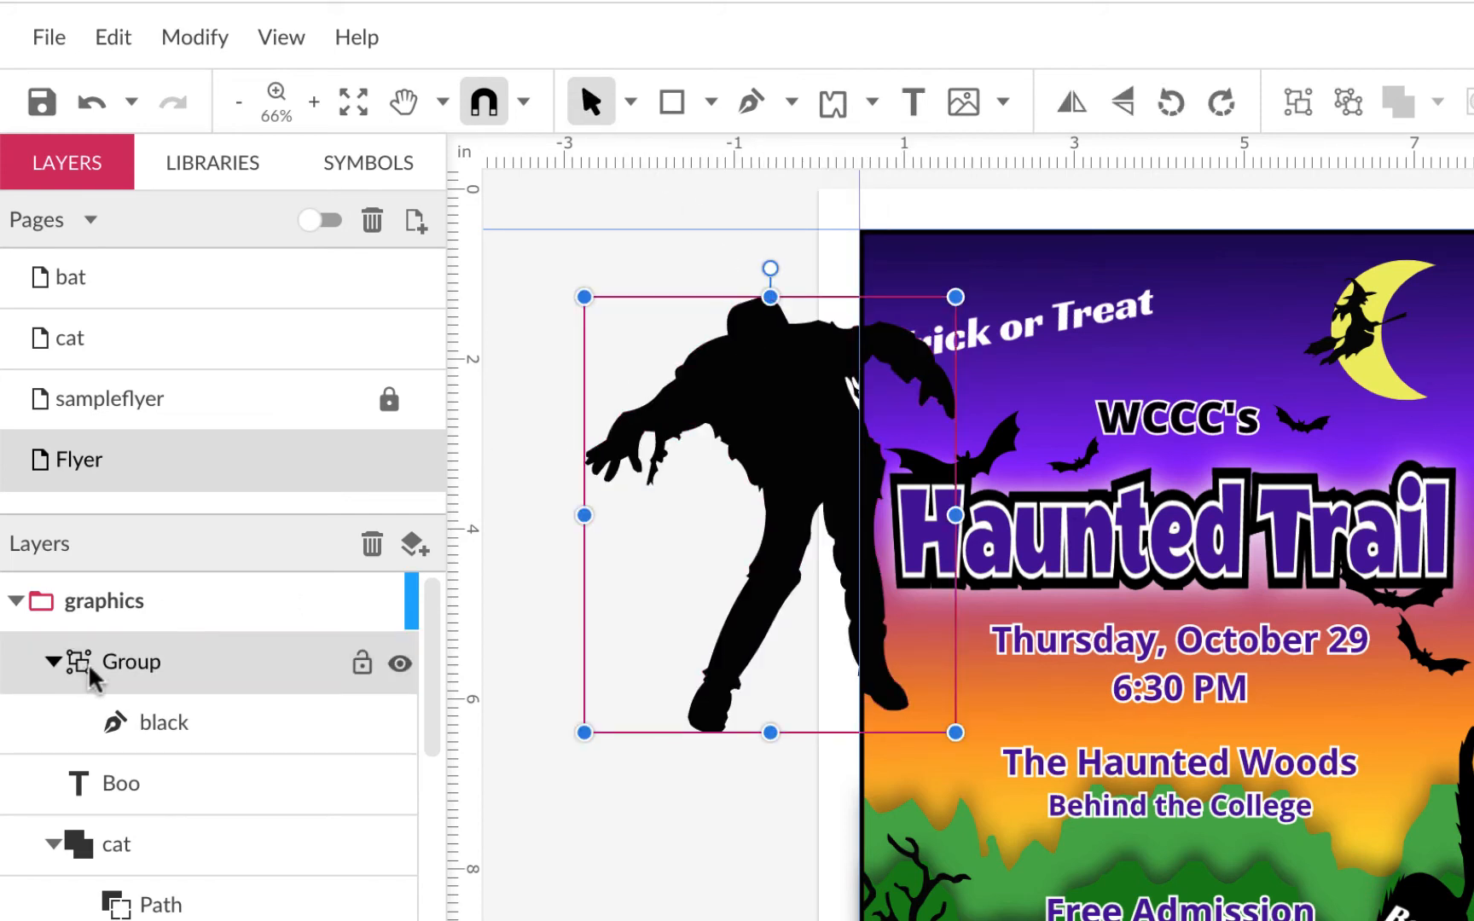
click(154, 686)
double_click(146, 662)
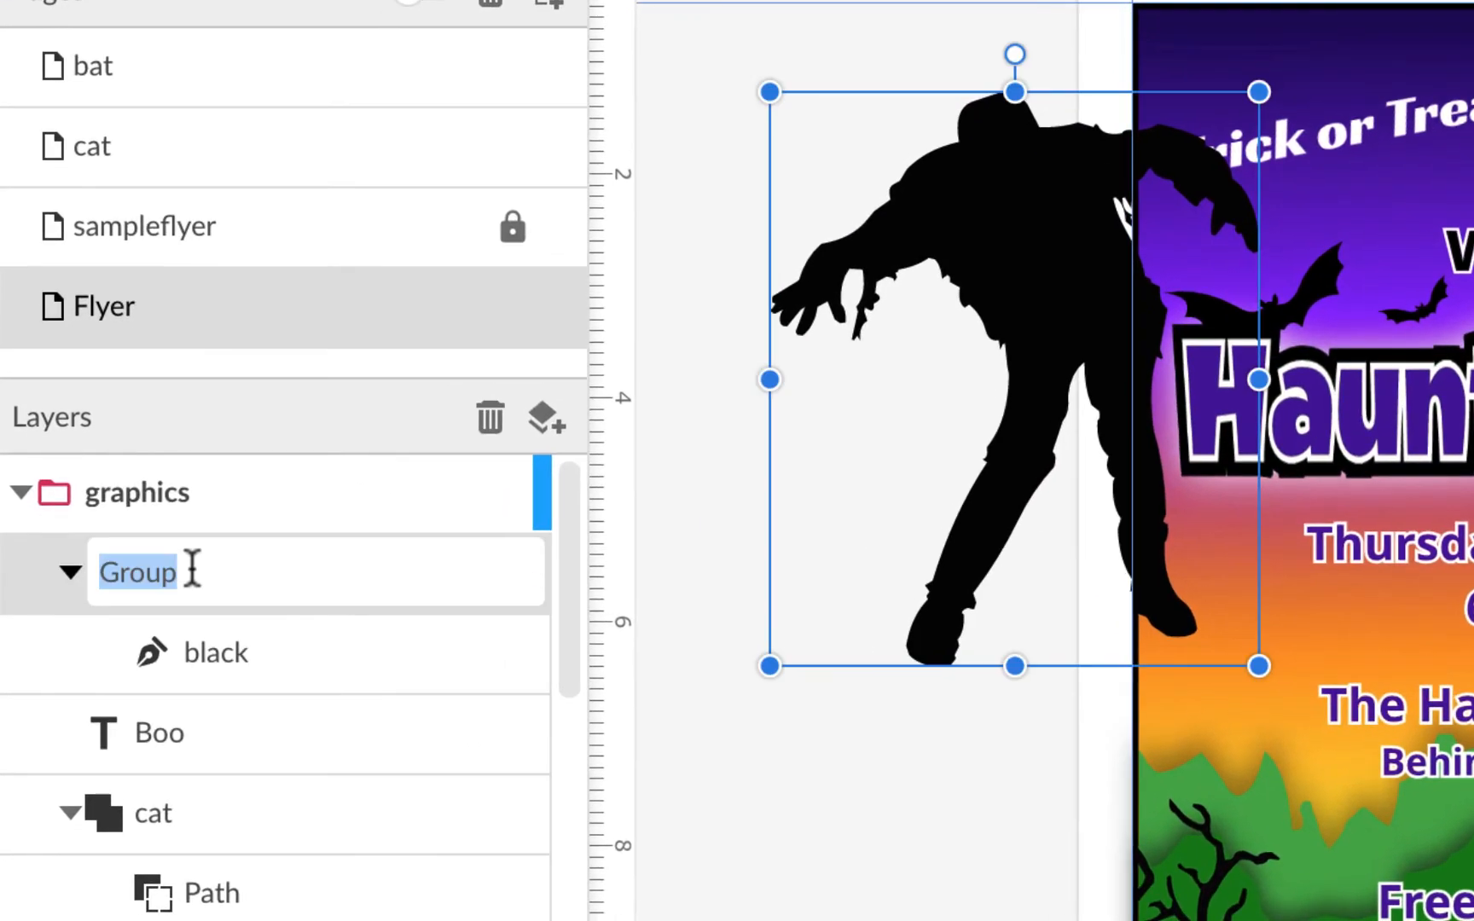
text(zom)
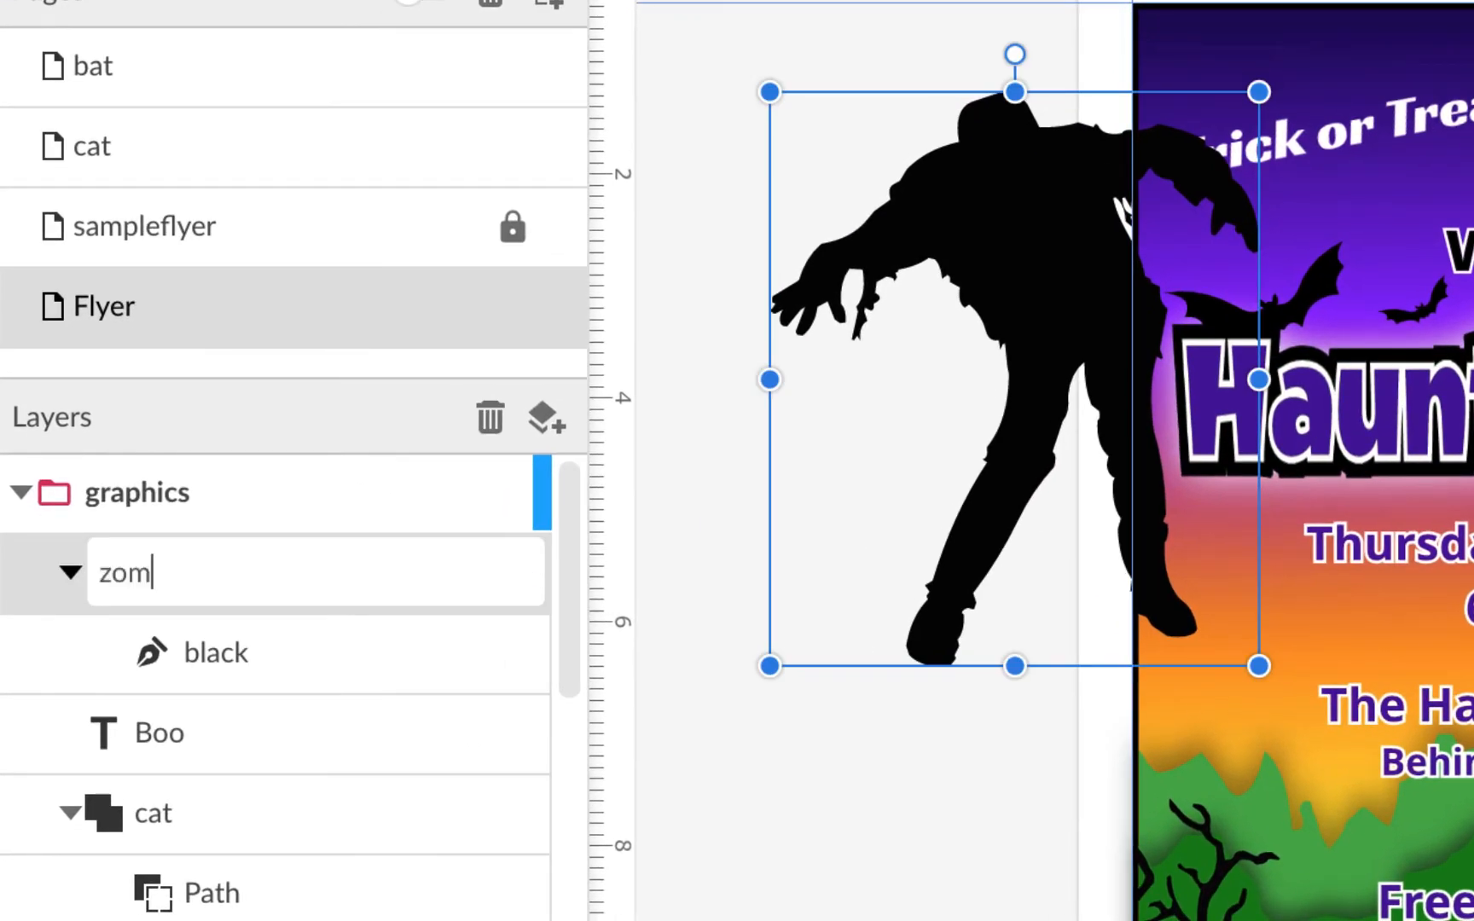
text(bie)
key(Return)
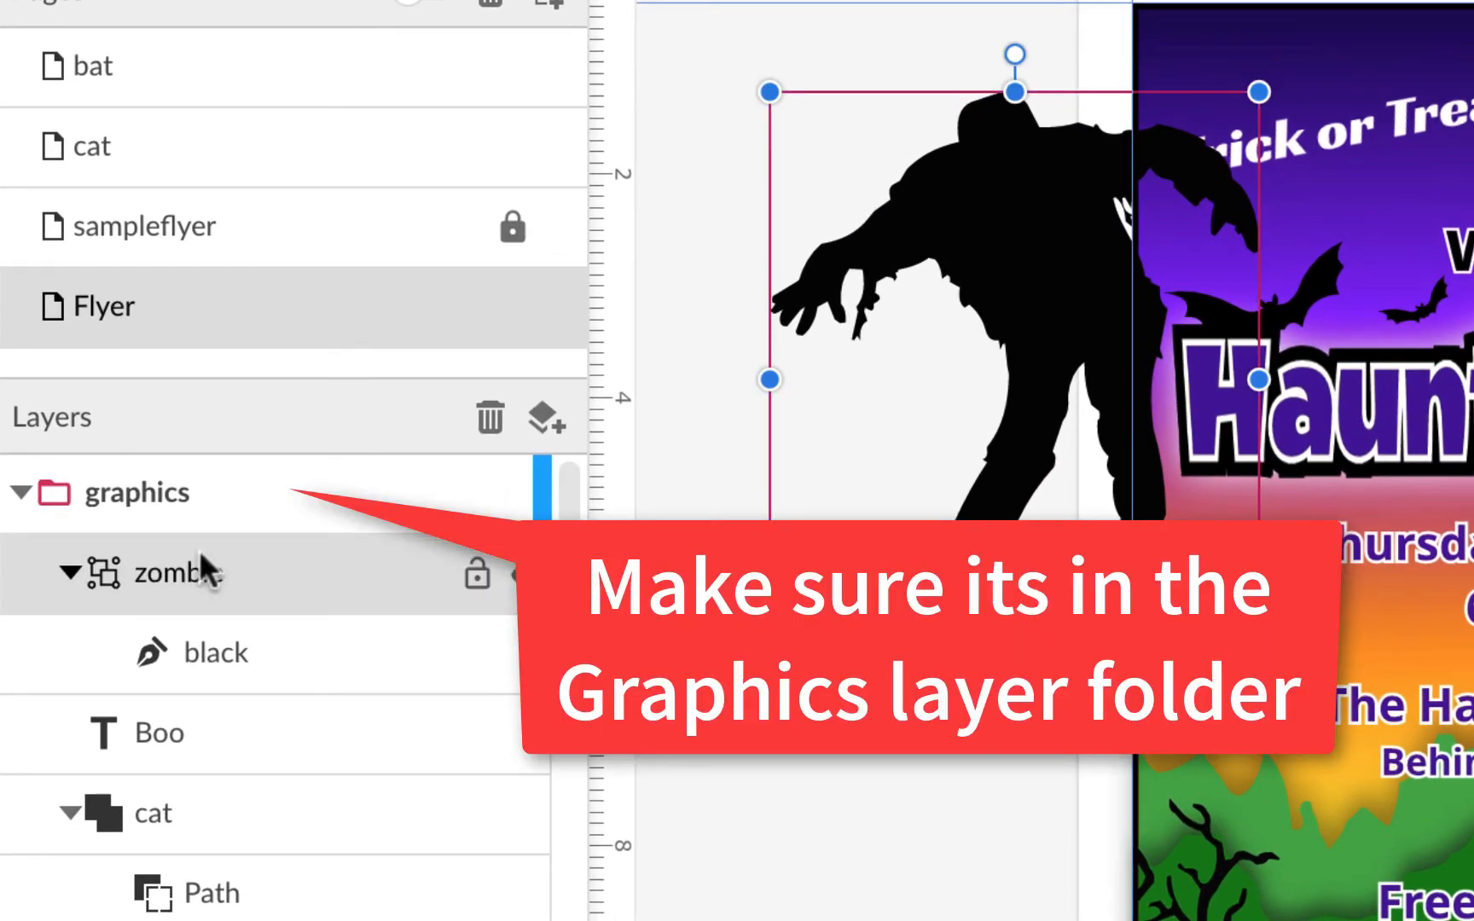
Scale the zombie down to about 1.6 in wide and stand it on the trail below the Free Admission text
drag(1262, 94, 790, 505)
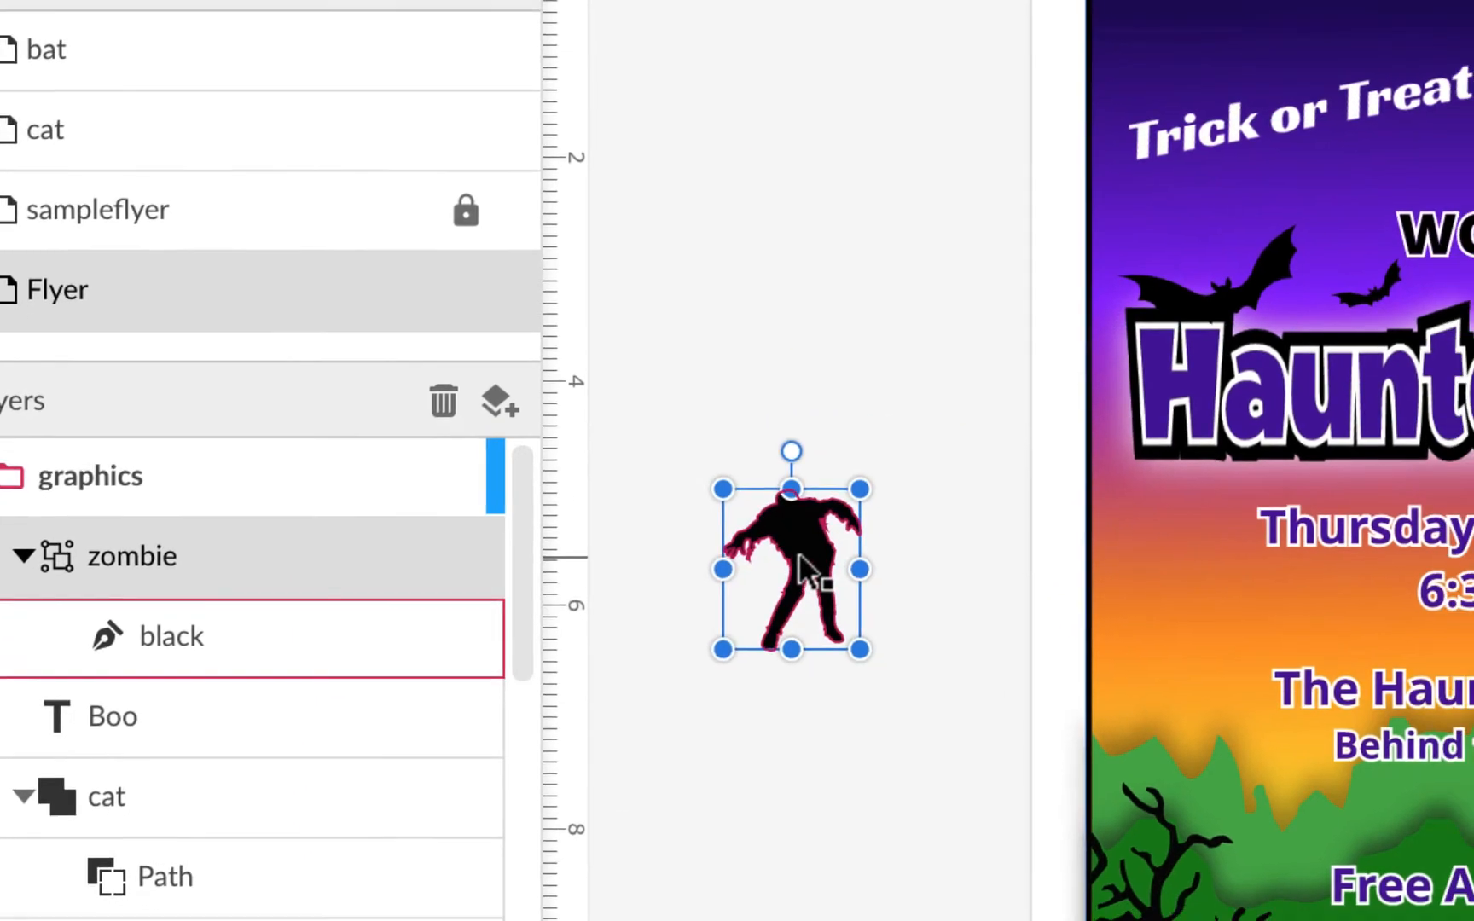
drag(802, 568, 1445, 920)
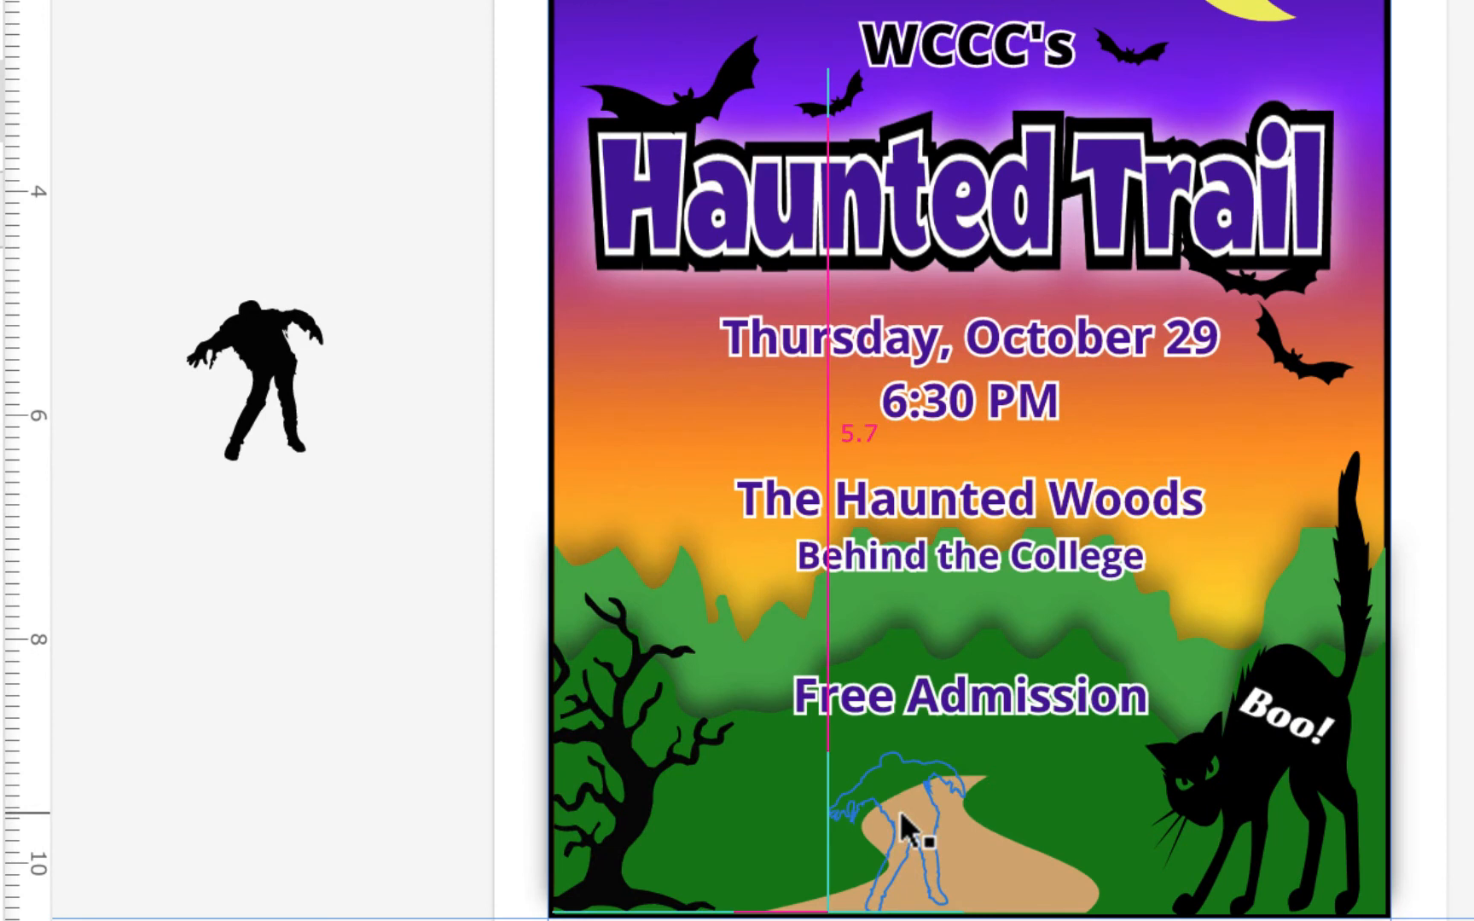
drag(900, 813, 900, 813)
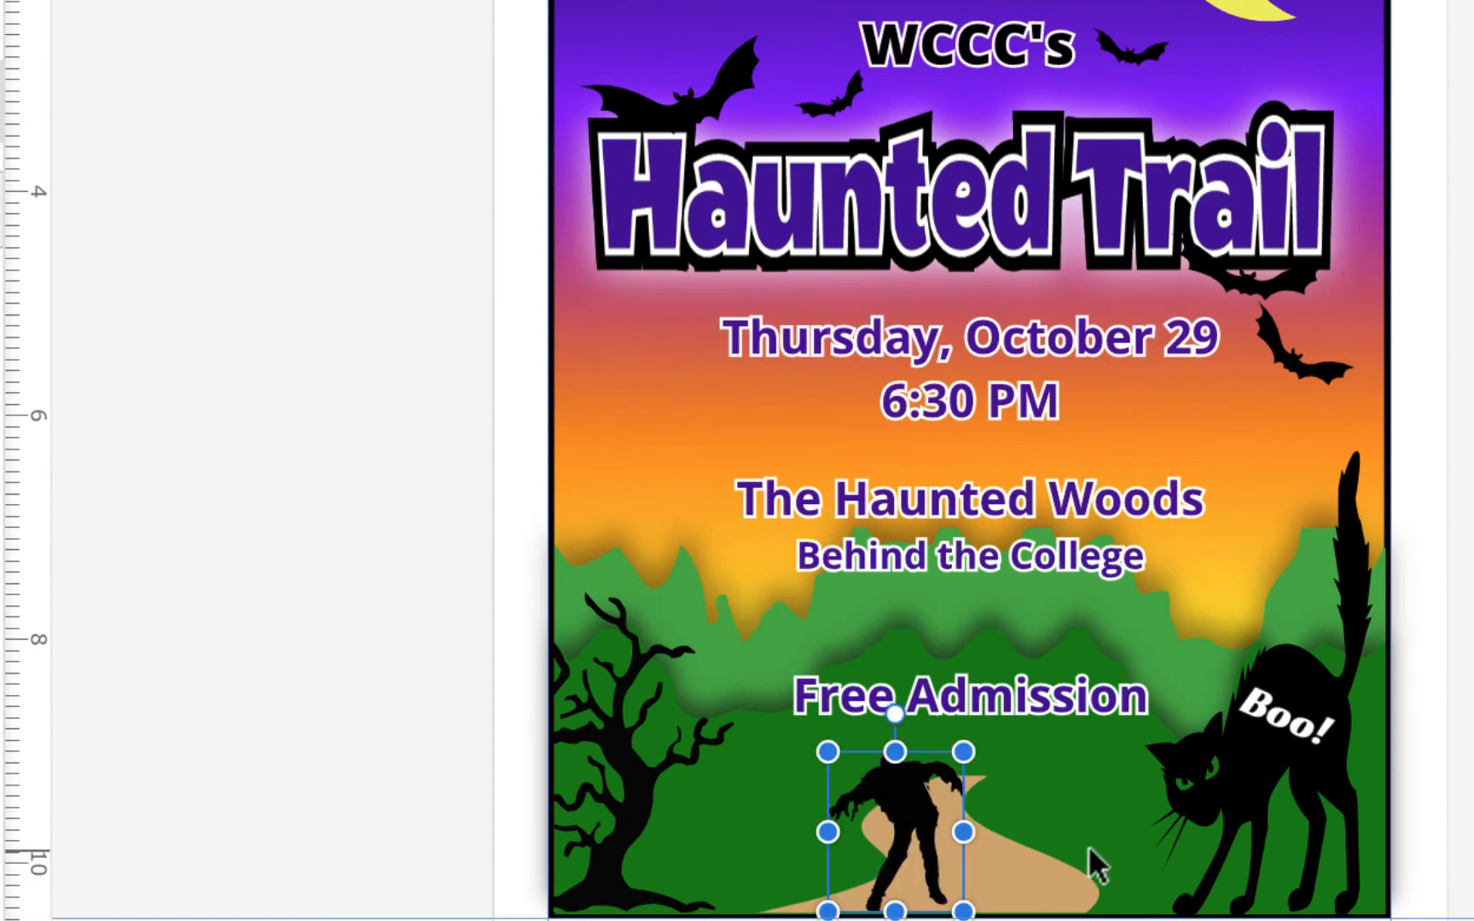
drag(827, 751, 783, 722)
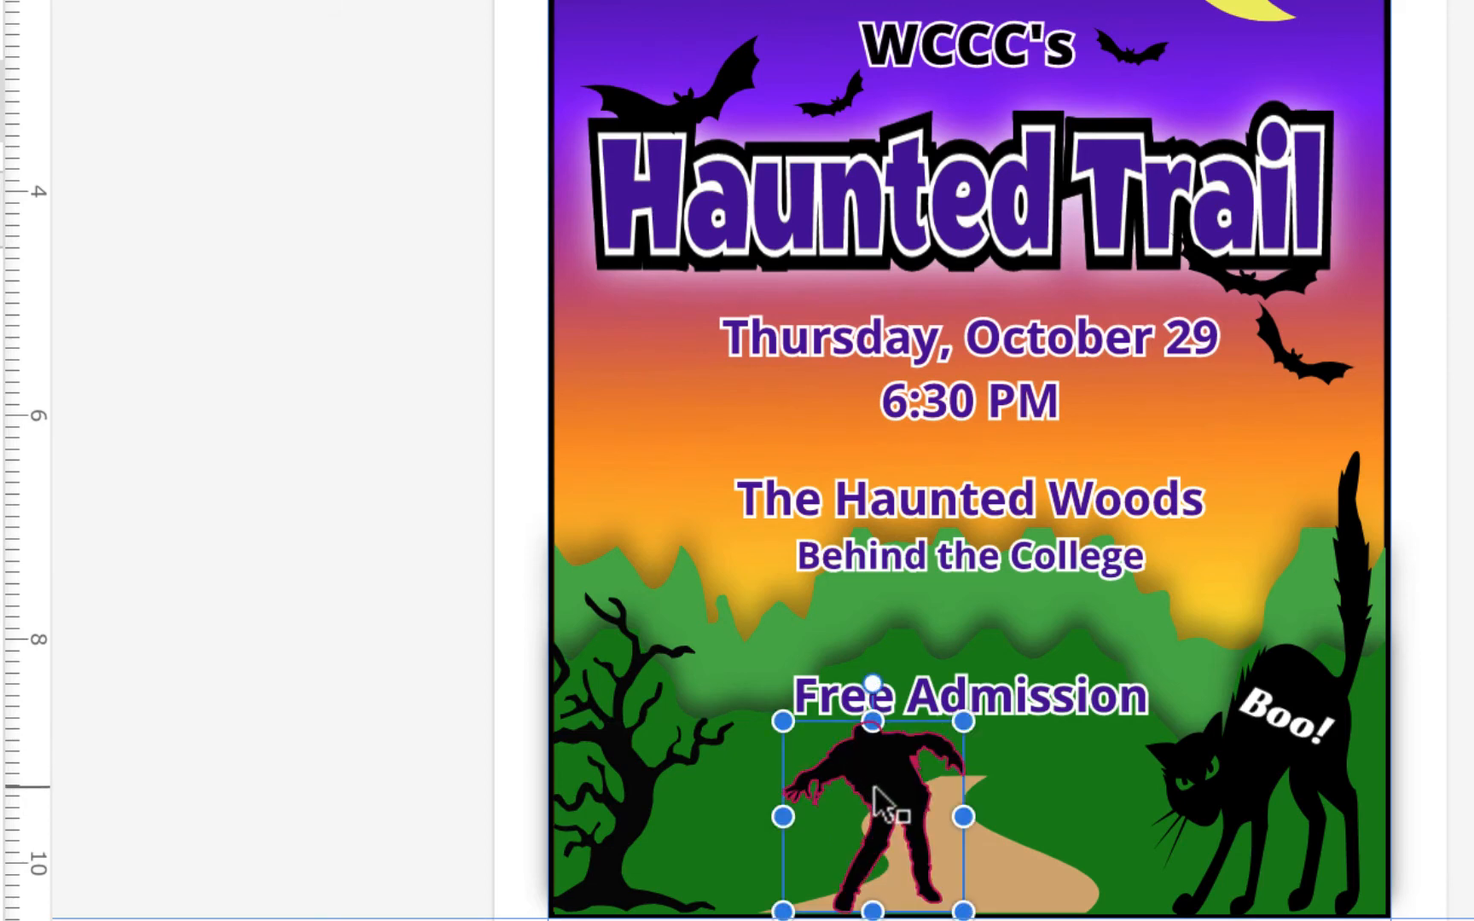
drag(868, 787, 862, 798)
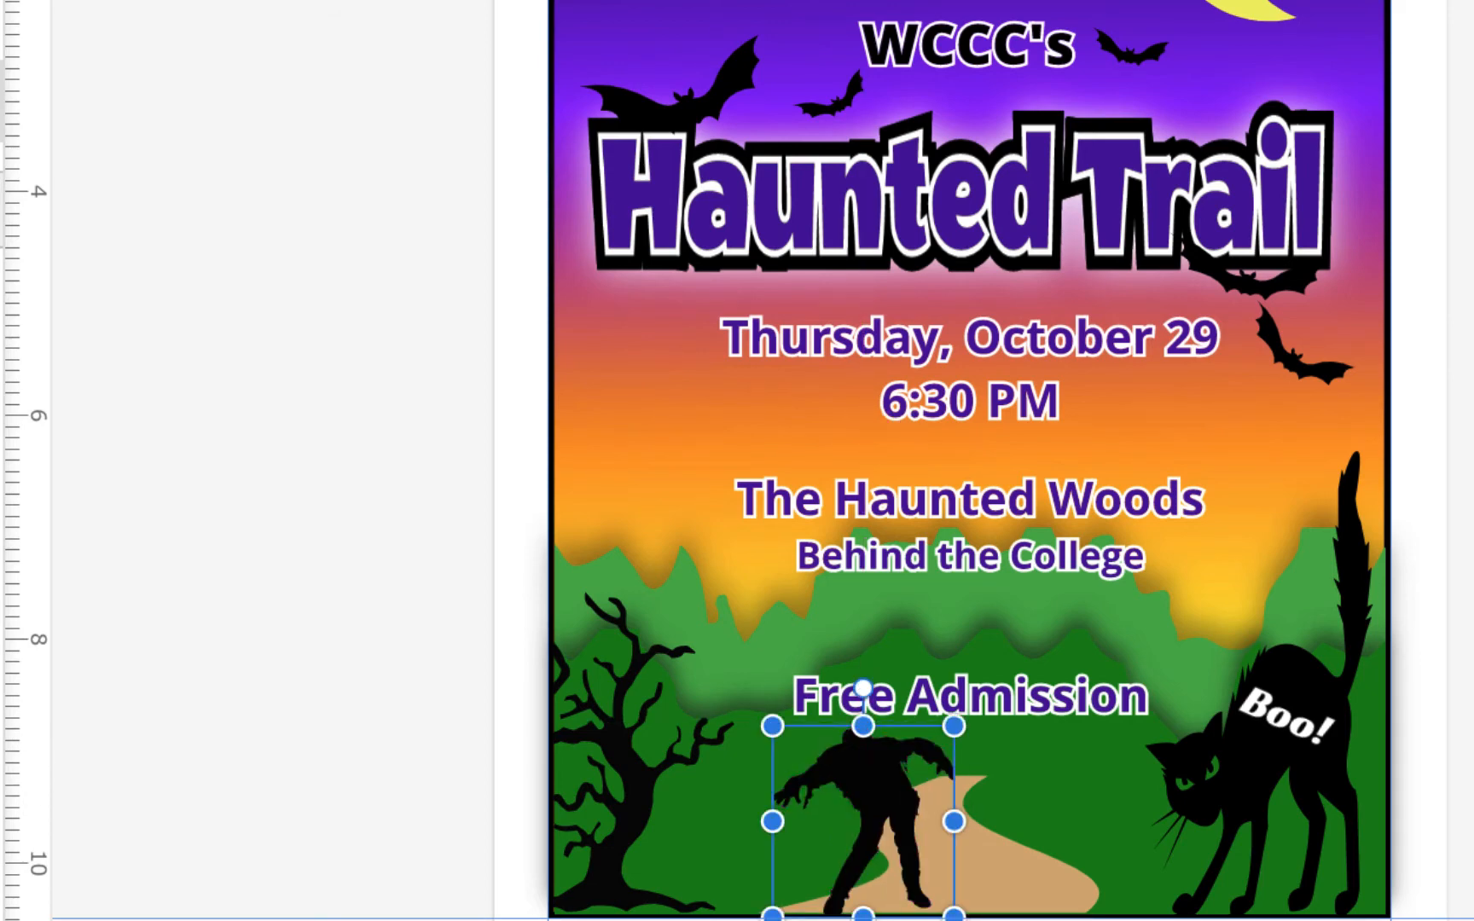
Duplicate the zombie and place the copy to its right on the trail, slightly higher than the original
key(ctrl+minus)
key(ctrl+equal)
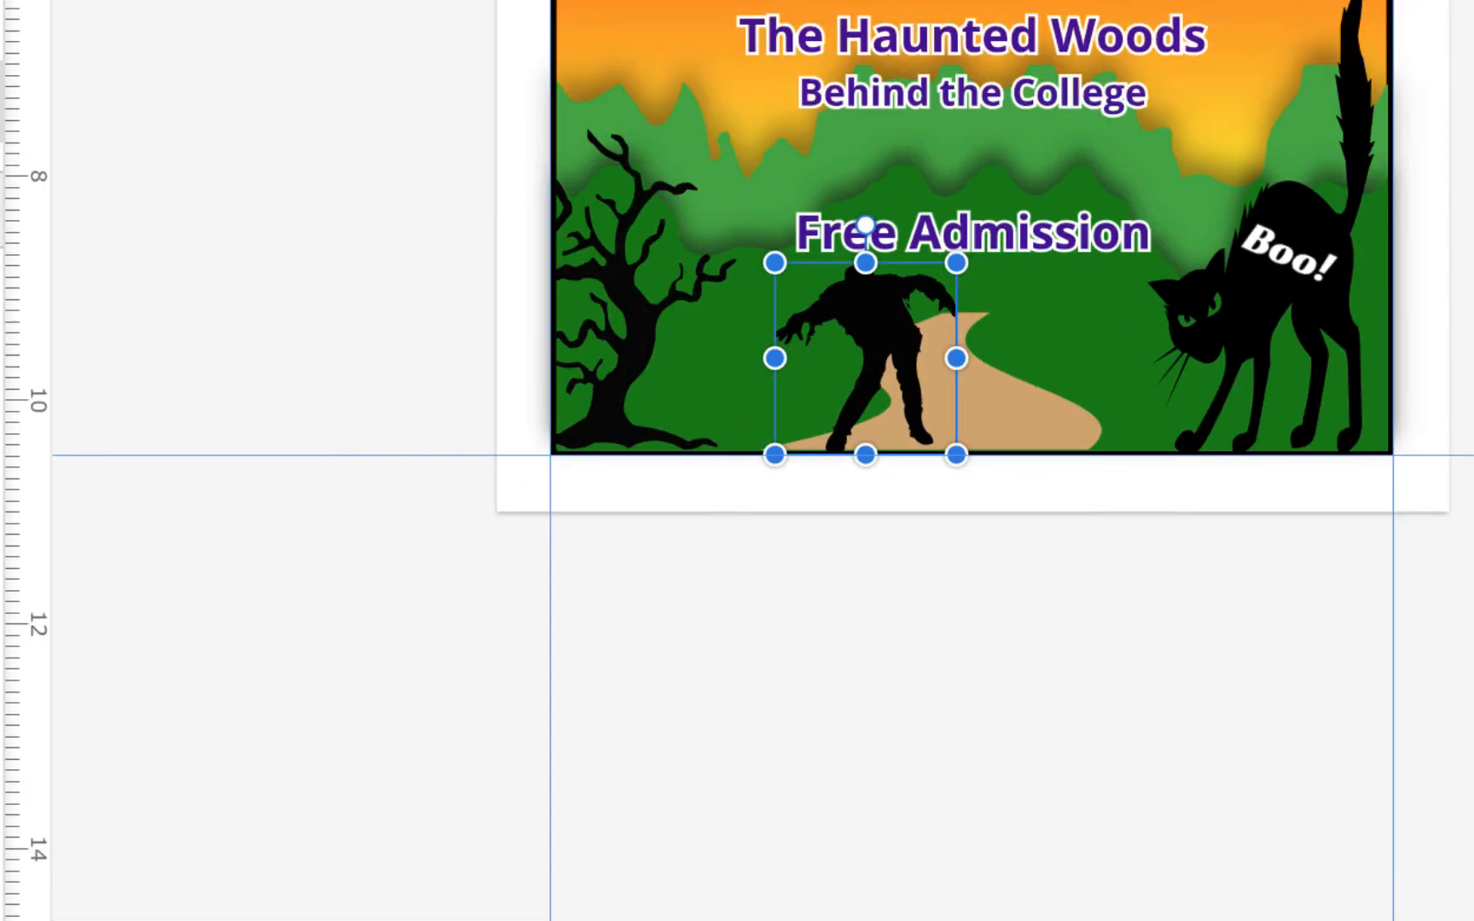
key(ctrl+equal)
key(ctrl+equal)
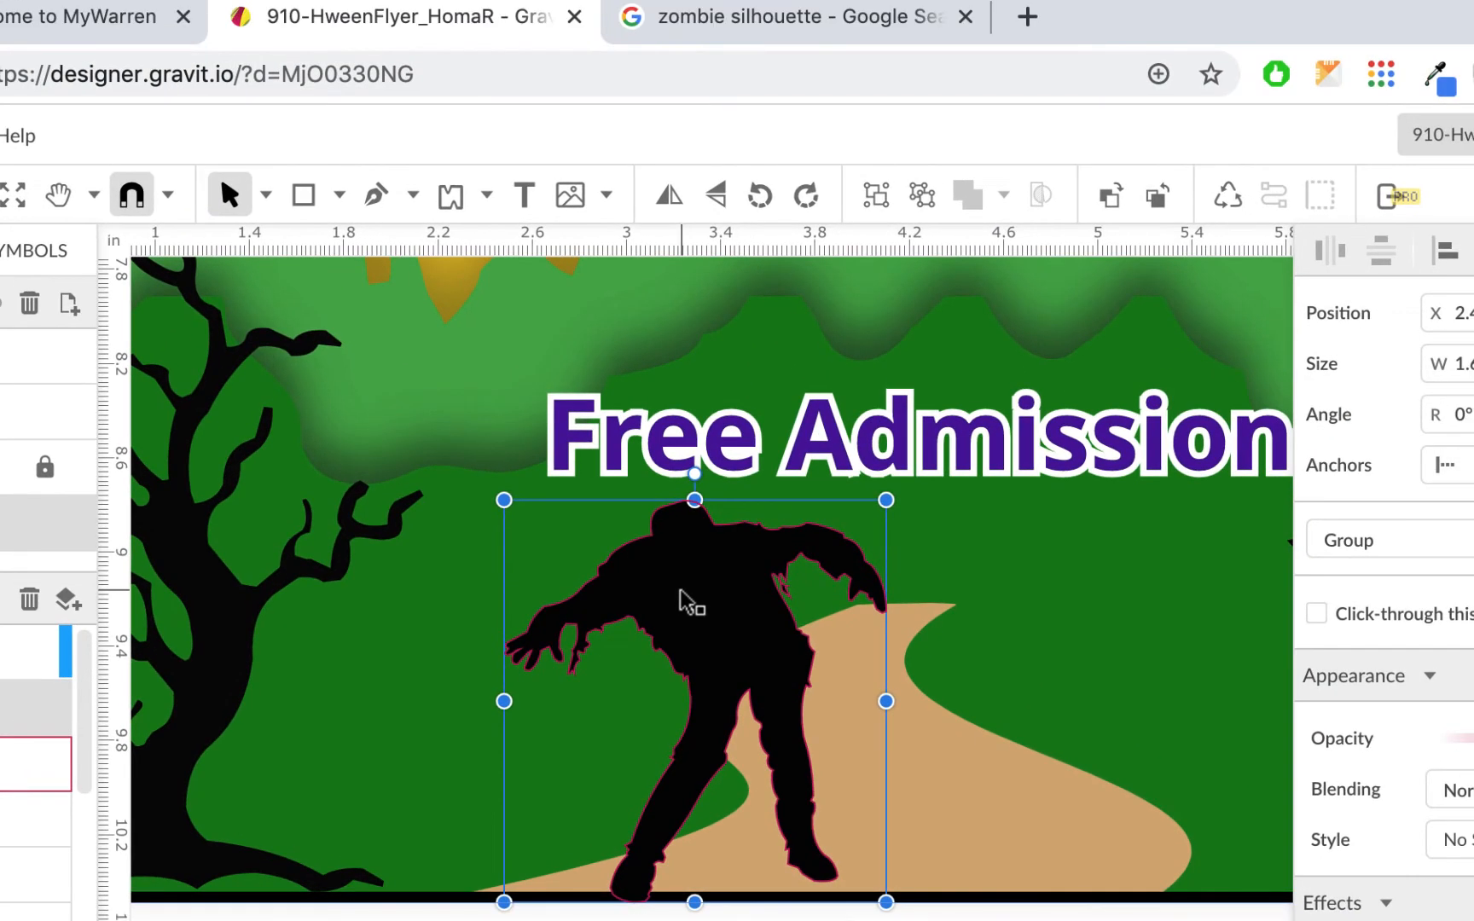
drag(683, 599, 1041, 547)
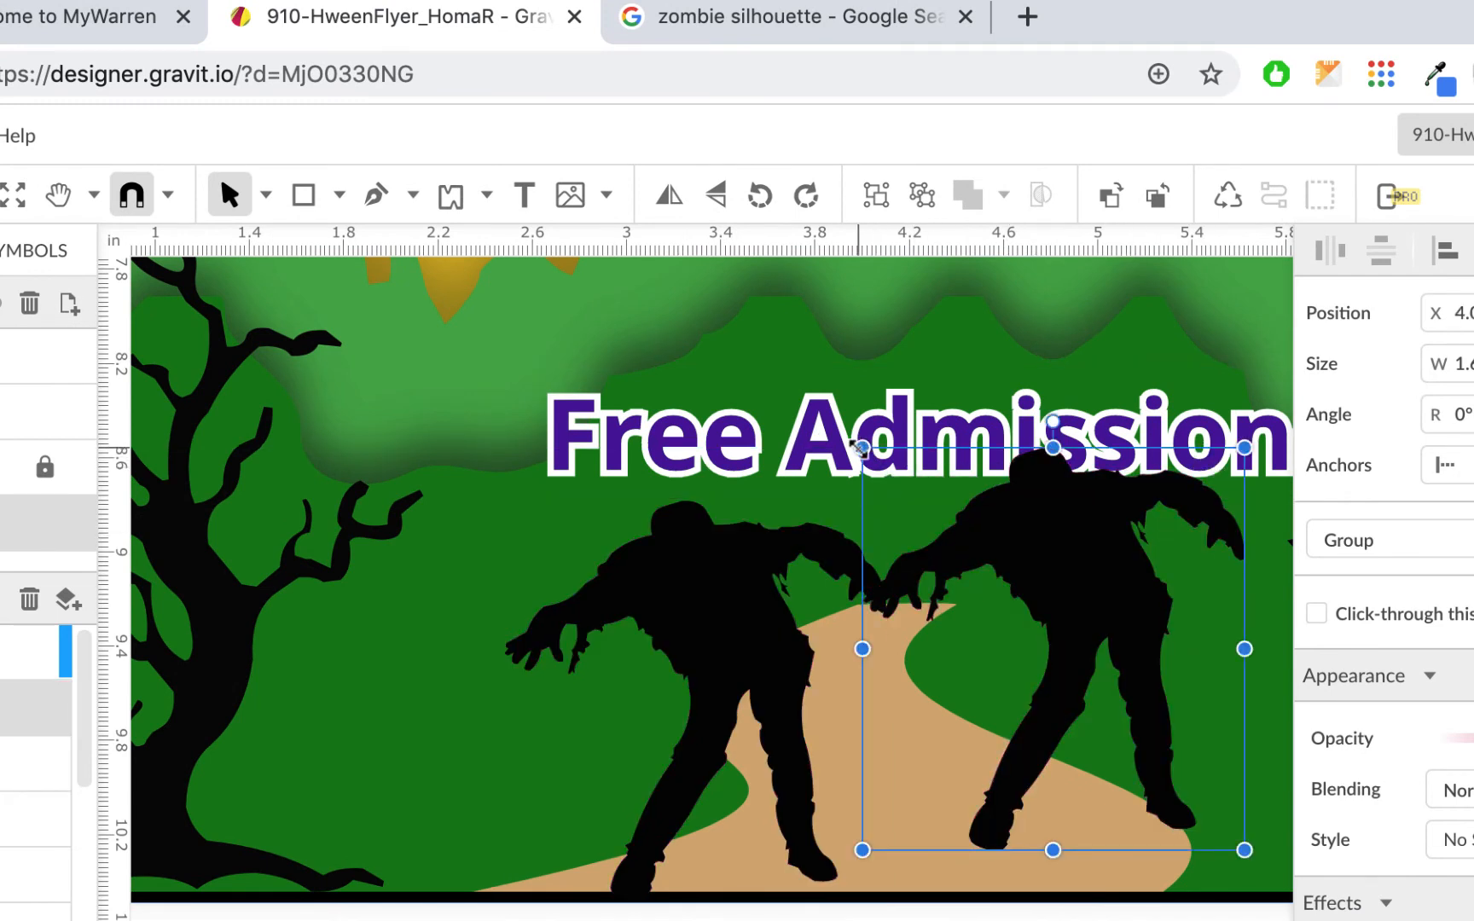
Scale the duplicate zombie down to about one-third of the original's size and stand it at the far end of the trail
drag(860, 446, 982, 580)
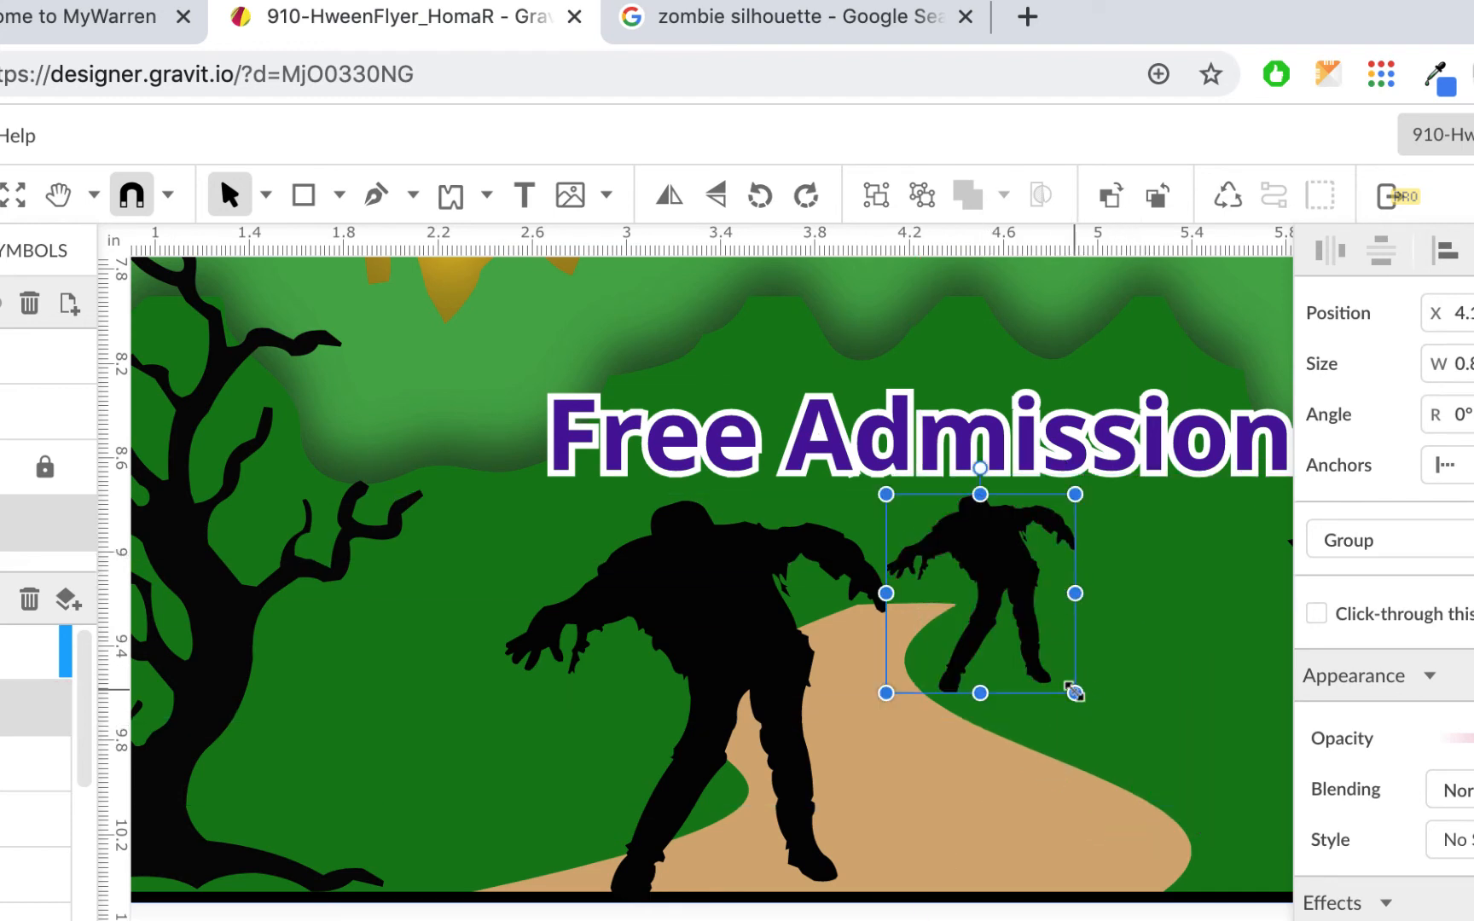
drag(1075, 693, 1030, 641)
drag(943, 558, 956, 580)
click(1100, 594)
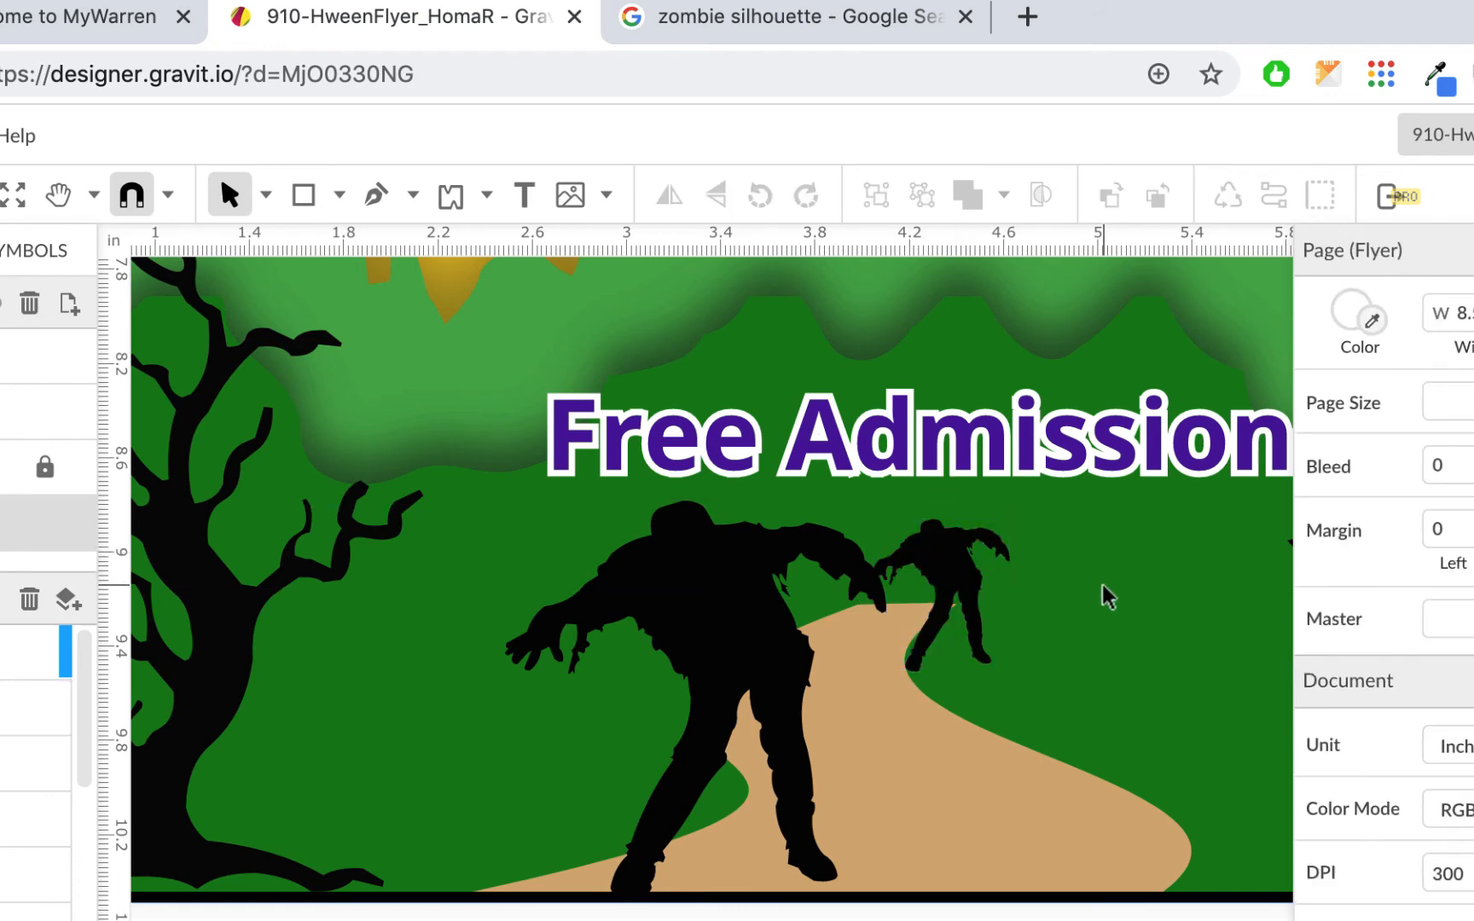
Duplicate the large bat above the title, place the copy beside the date and time text, tilt it more steeply and shrink it slightly
key(super+minus)
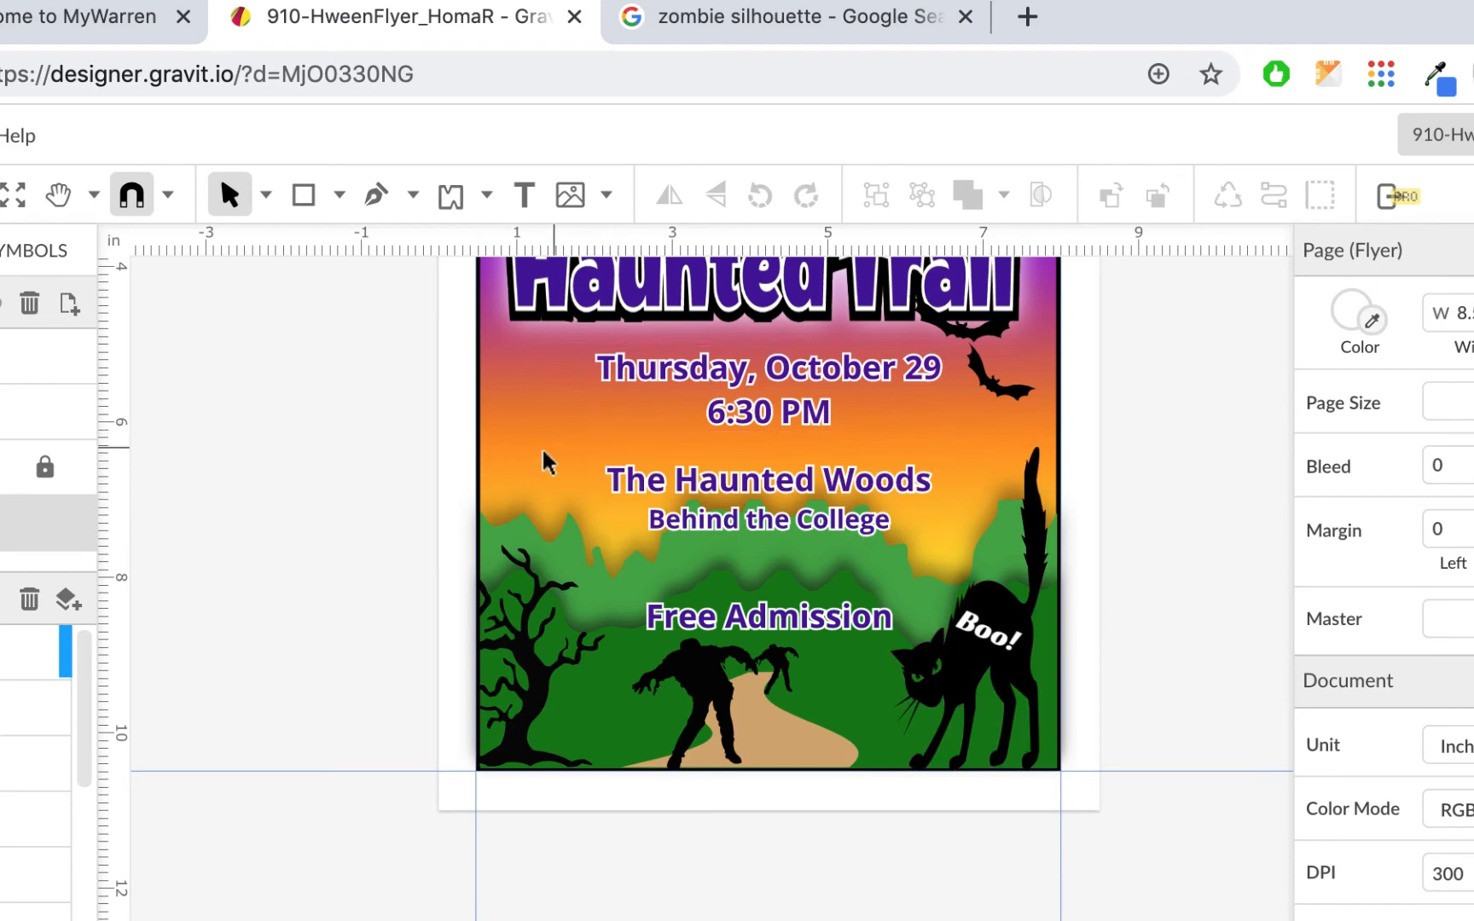
scroll(1145, 629, up, 3)
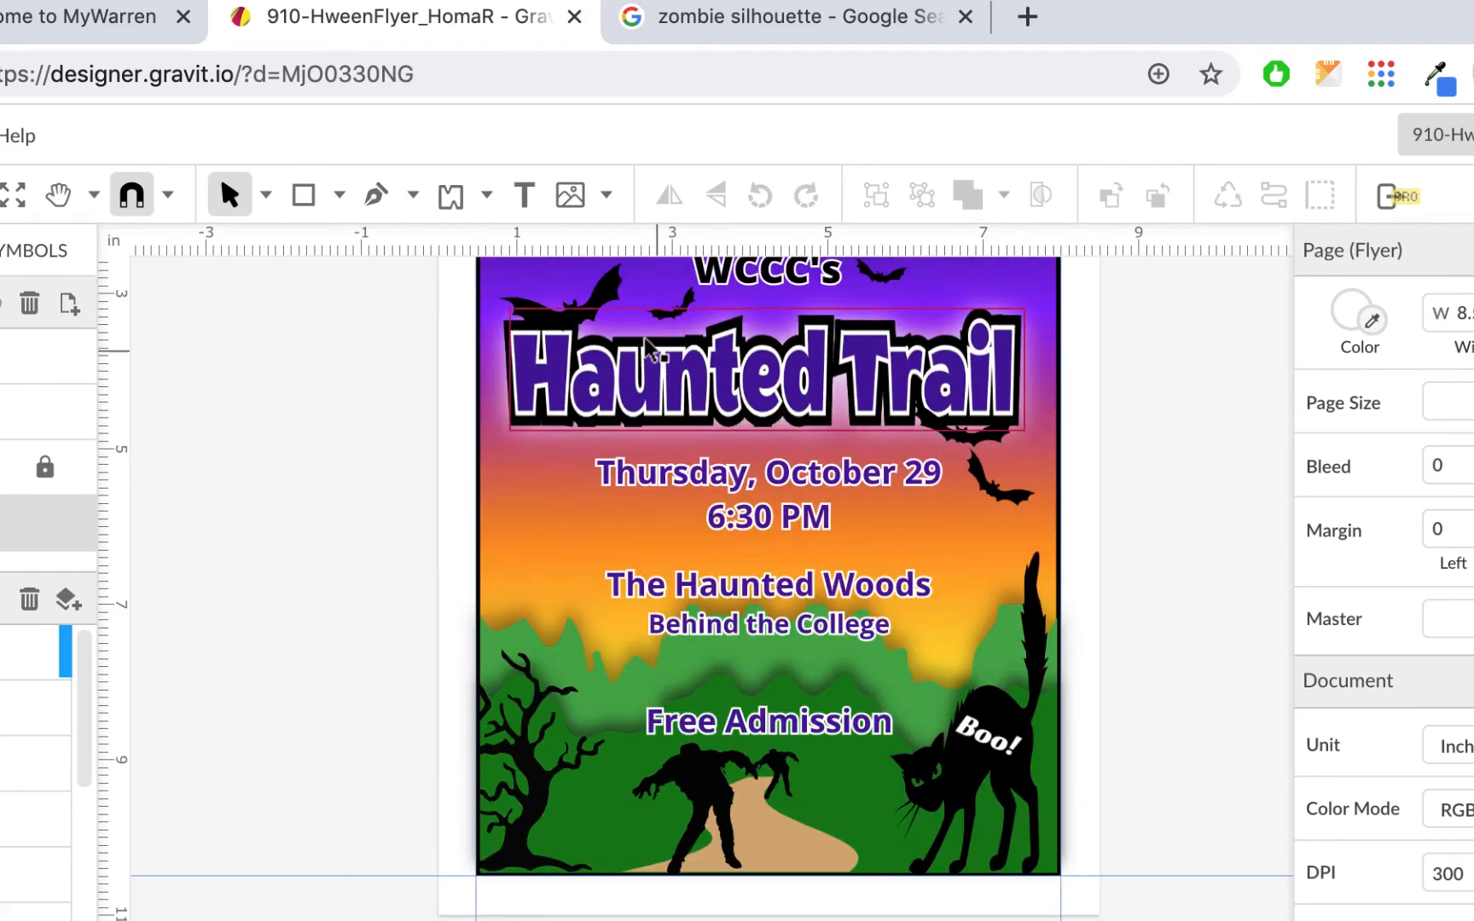
click(608, 298)
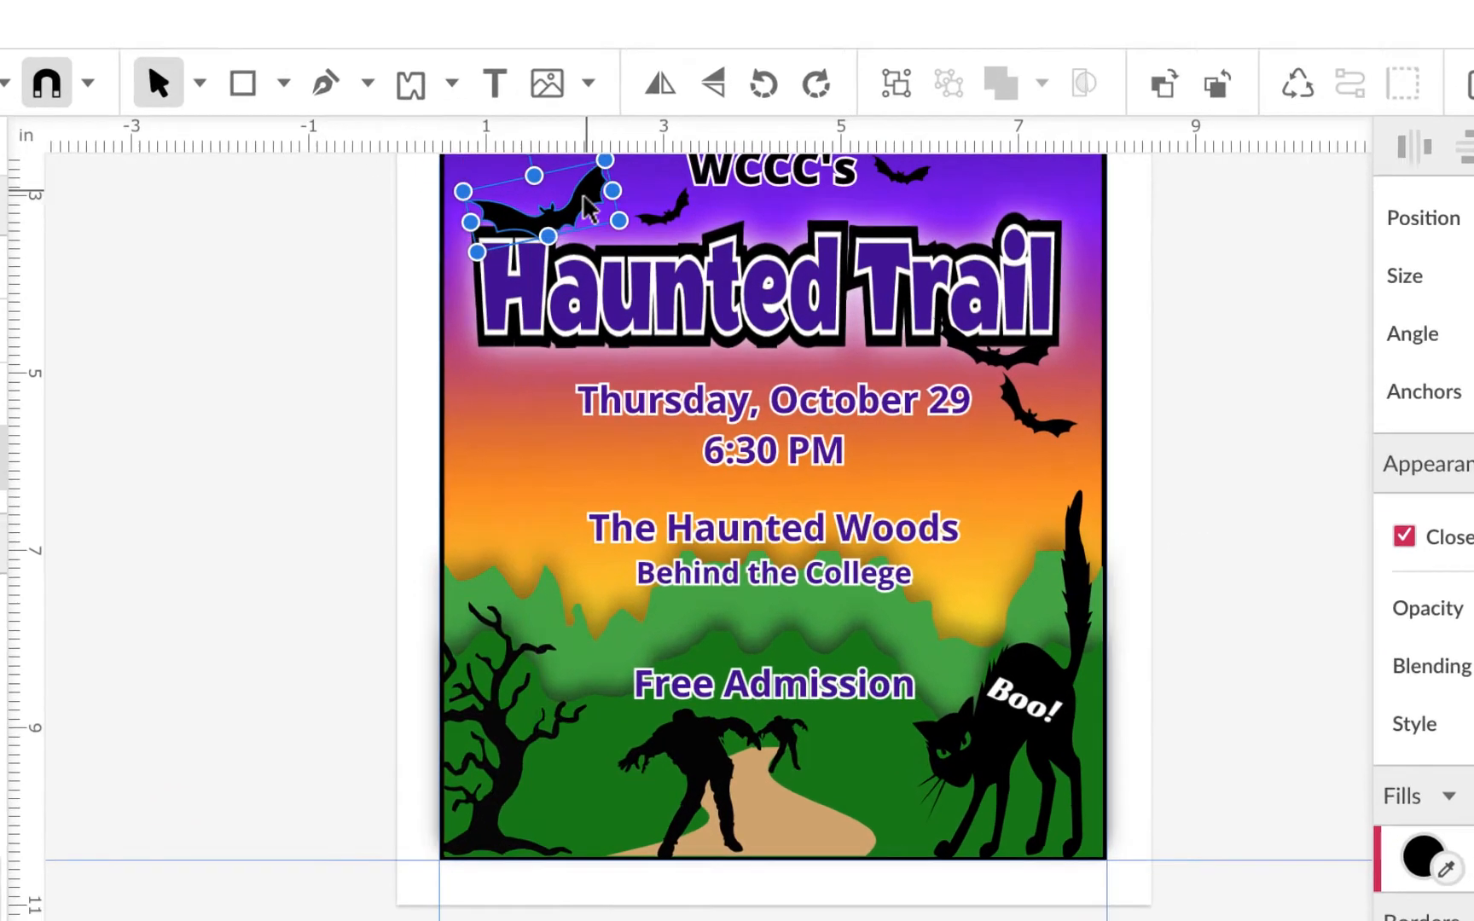
drag(607, 299, 571, 496)
drag(519, 343, 563, 408)
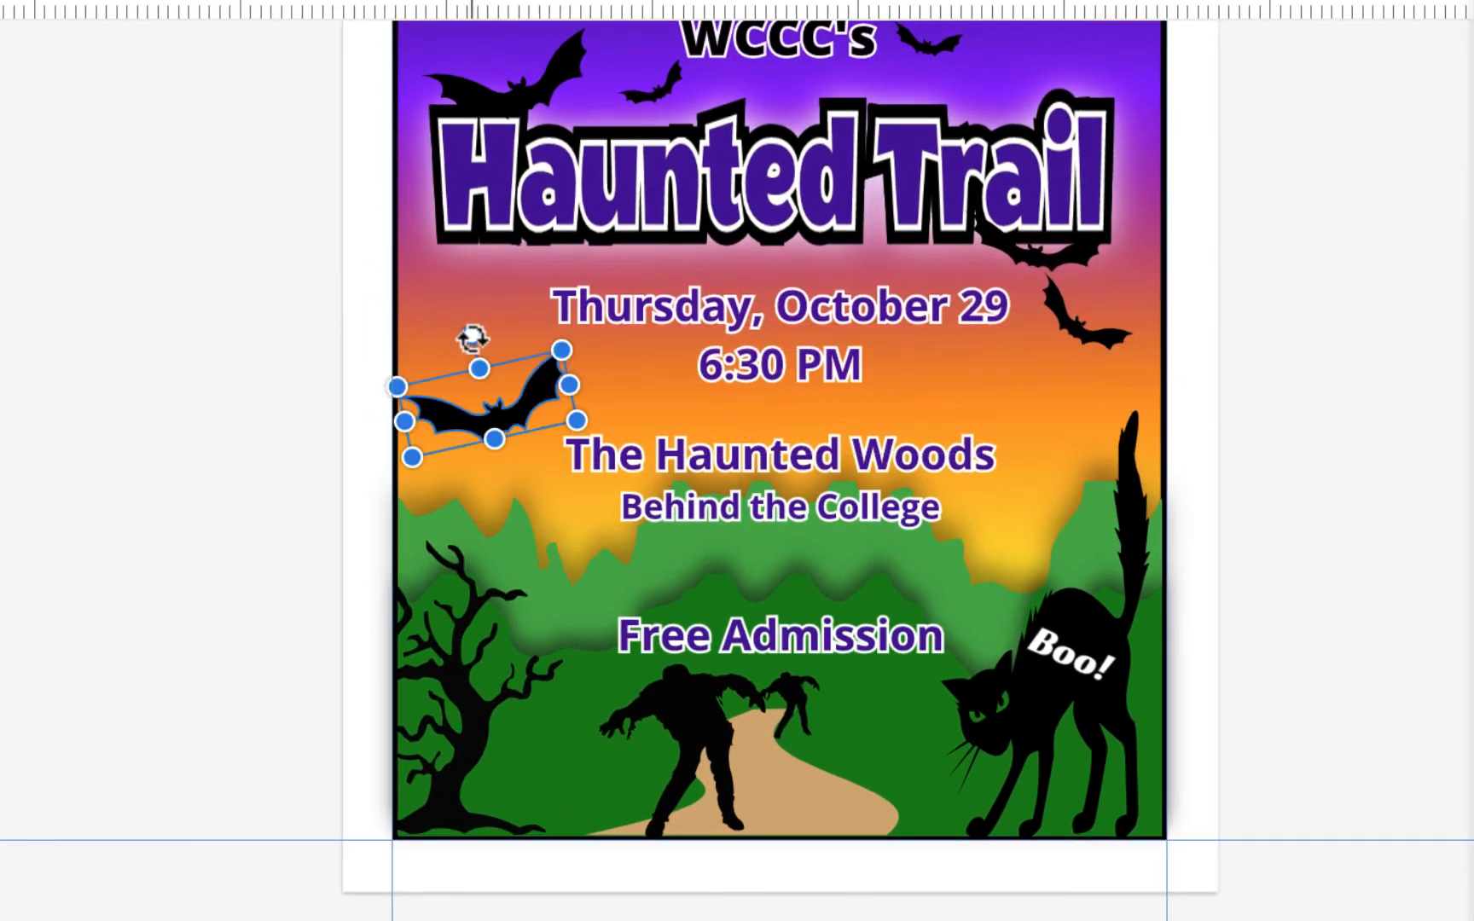
drag(471, 333, 459, 340)
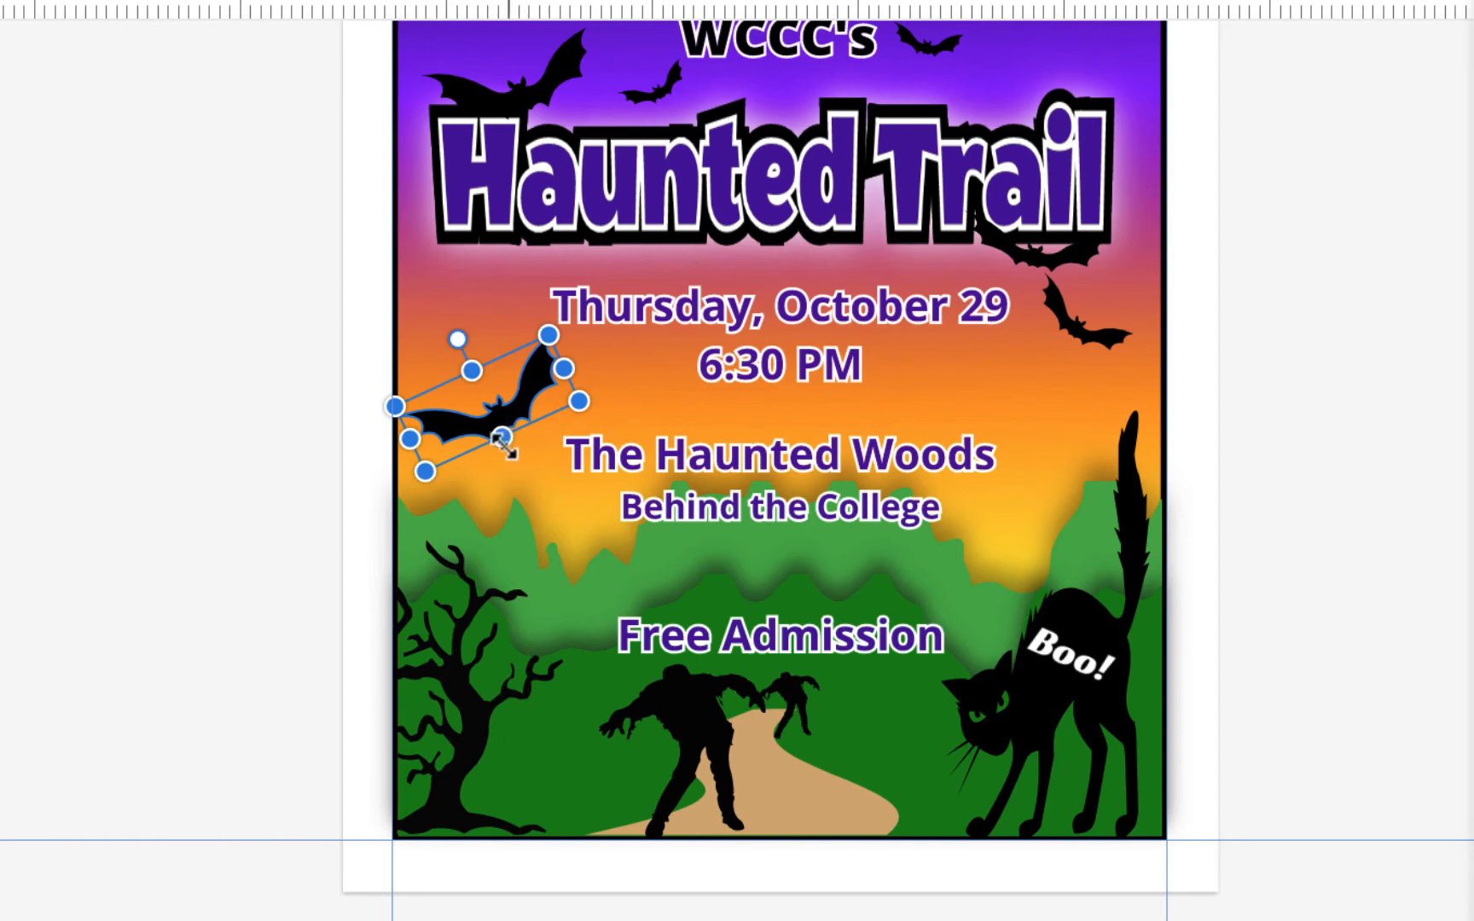
drag(426, 474, 455, 444)
click(1373, 325)
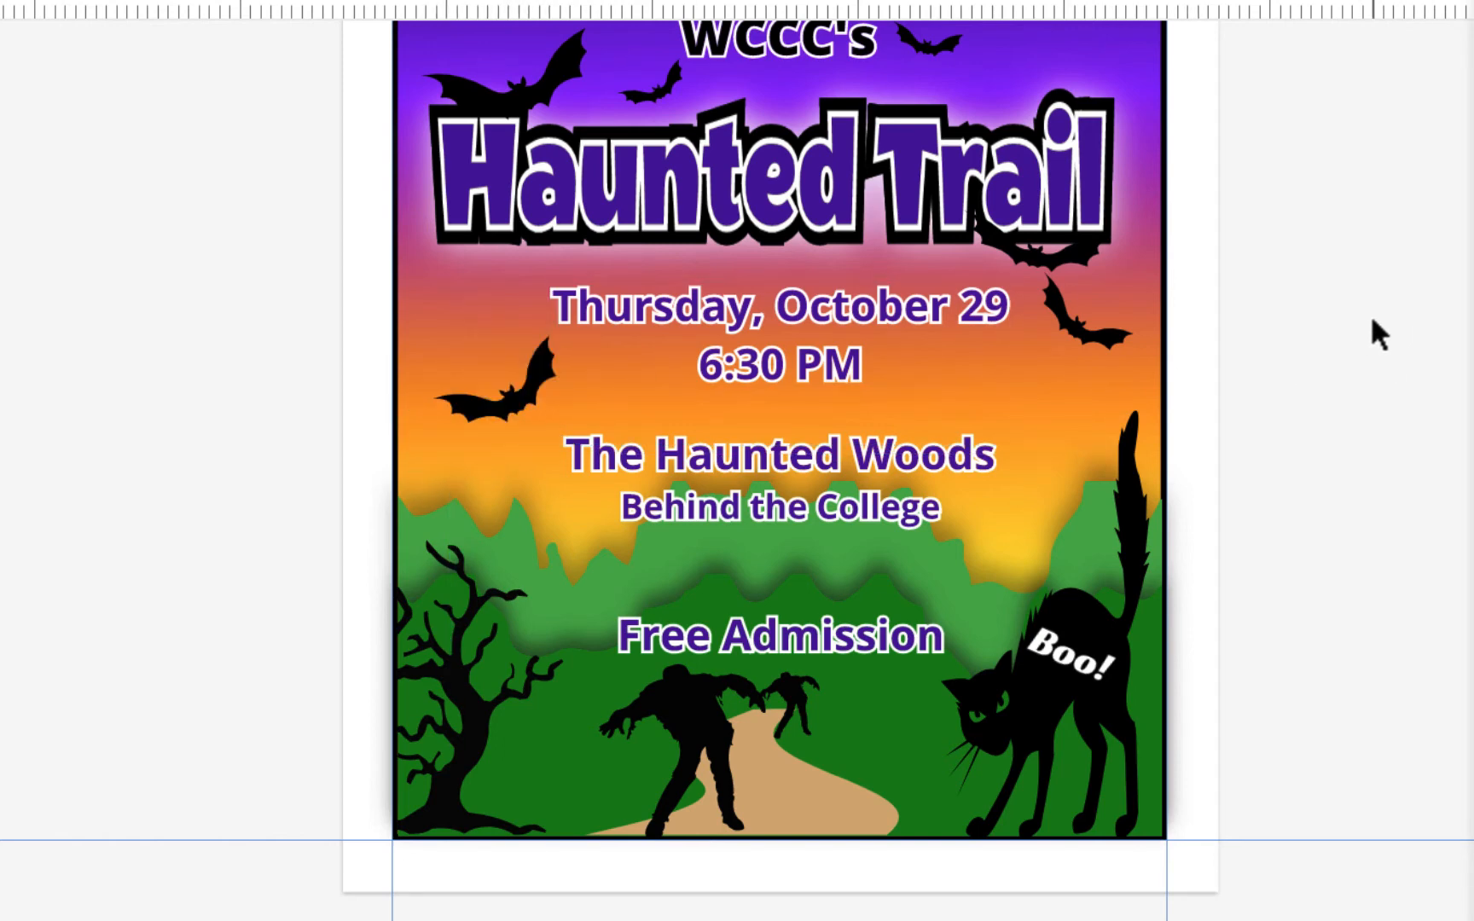
Review the whole flyer from top to bottom and compare its decorations with the sample flyer
scroll(1339, 350, up, 3)
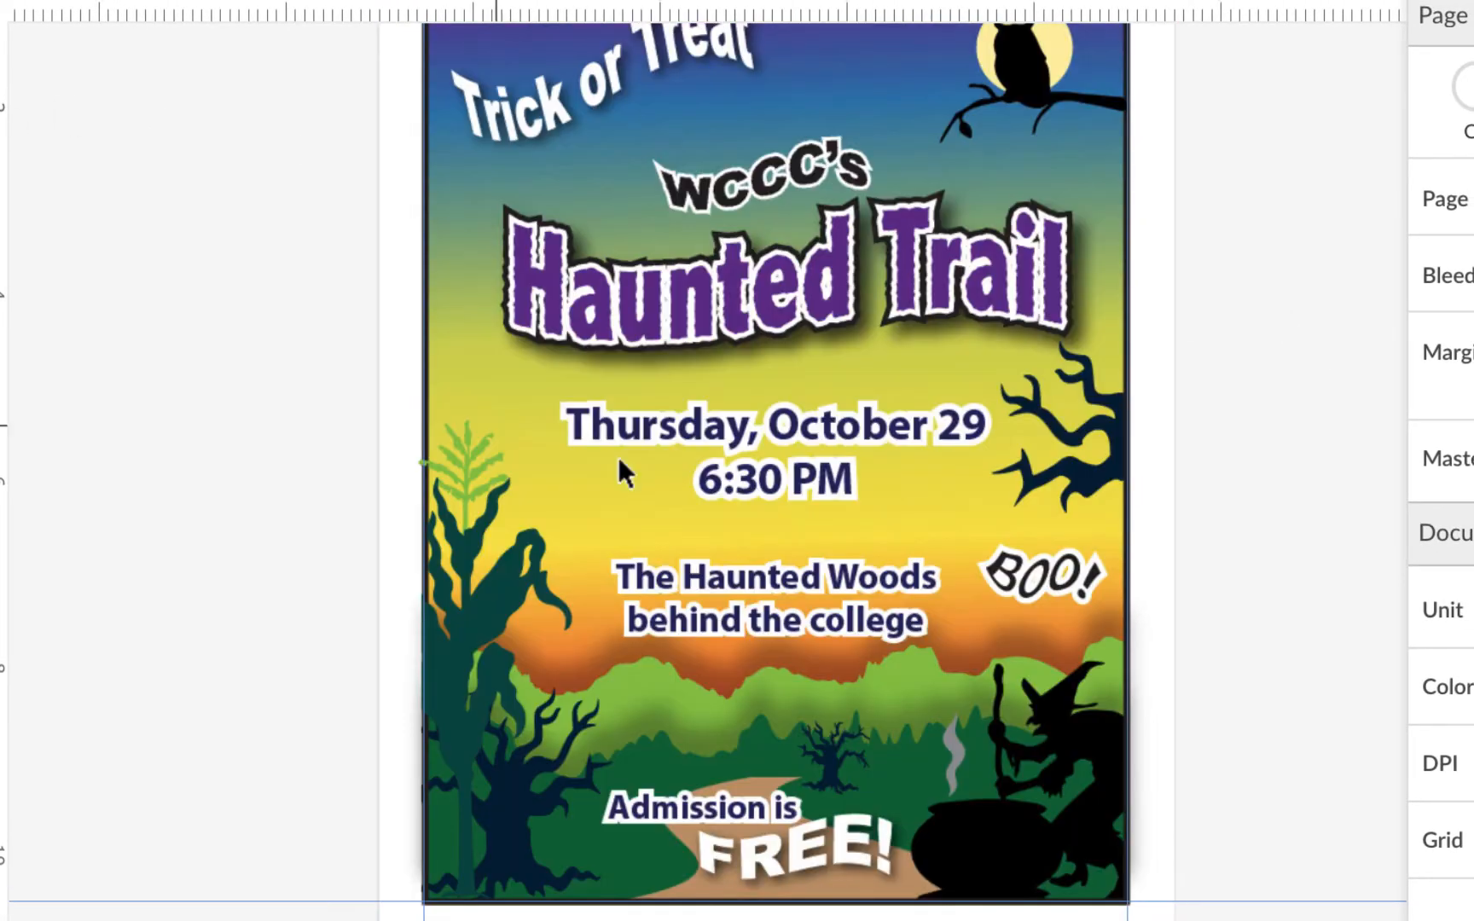
scroll(791, 461, up, 2)
scroll(793, 464, down, 5)
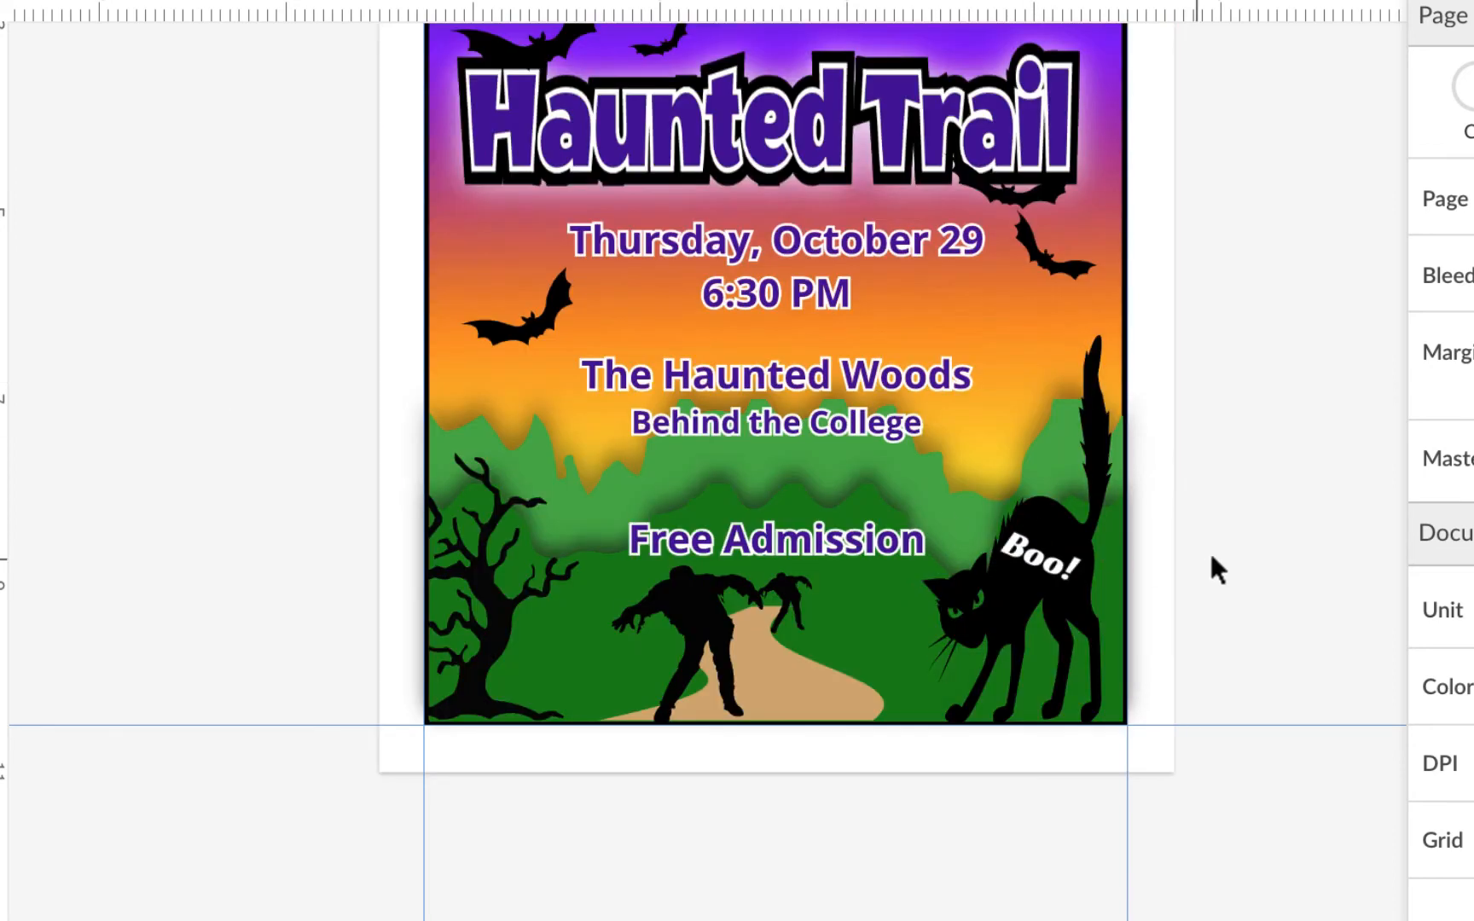
scroll(1211, 548, up, 6)
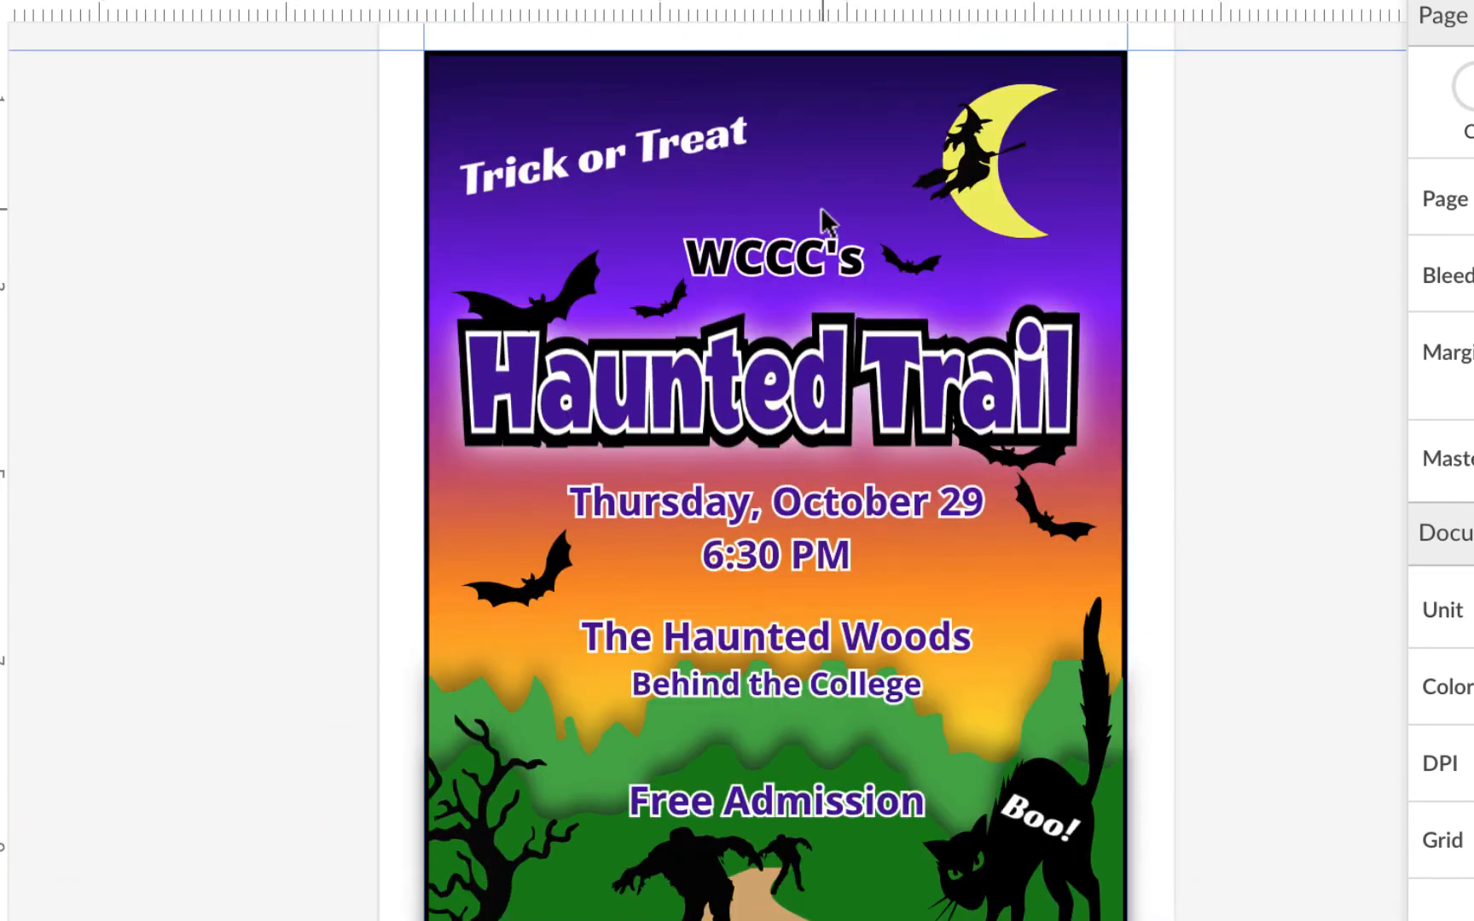
scroll(822, 207, down, 2)
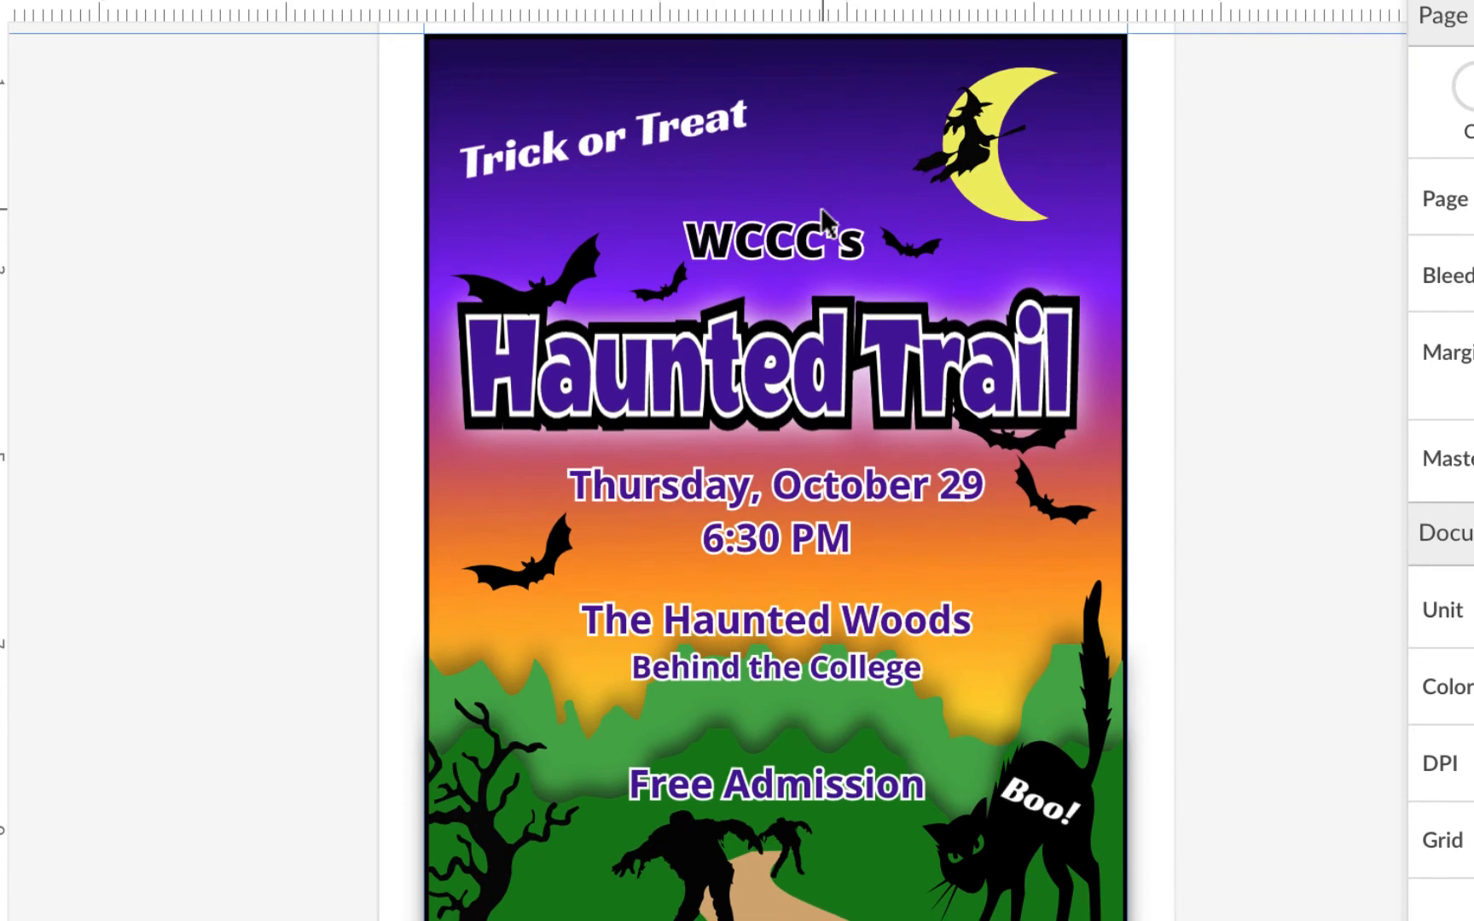
scroll(1220, 451, down, 1)
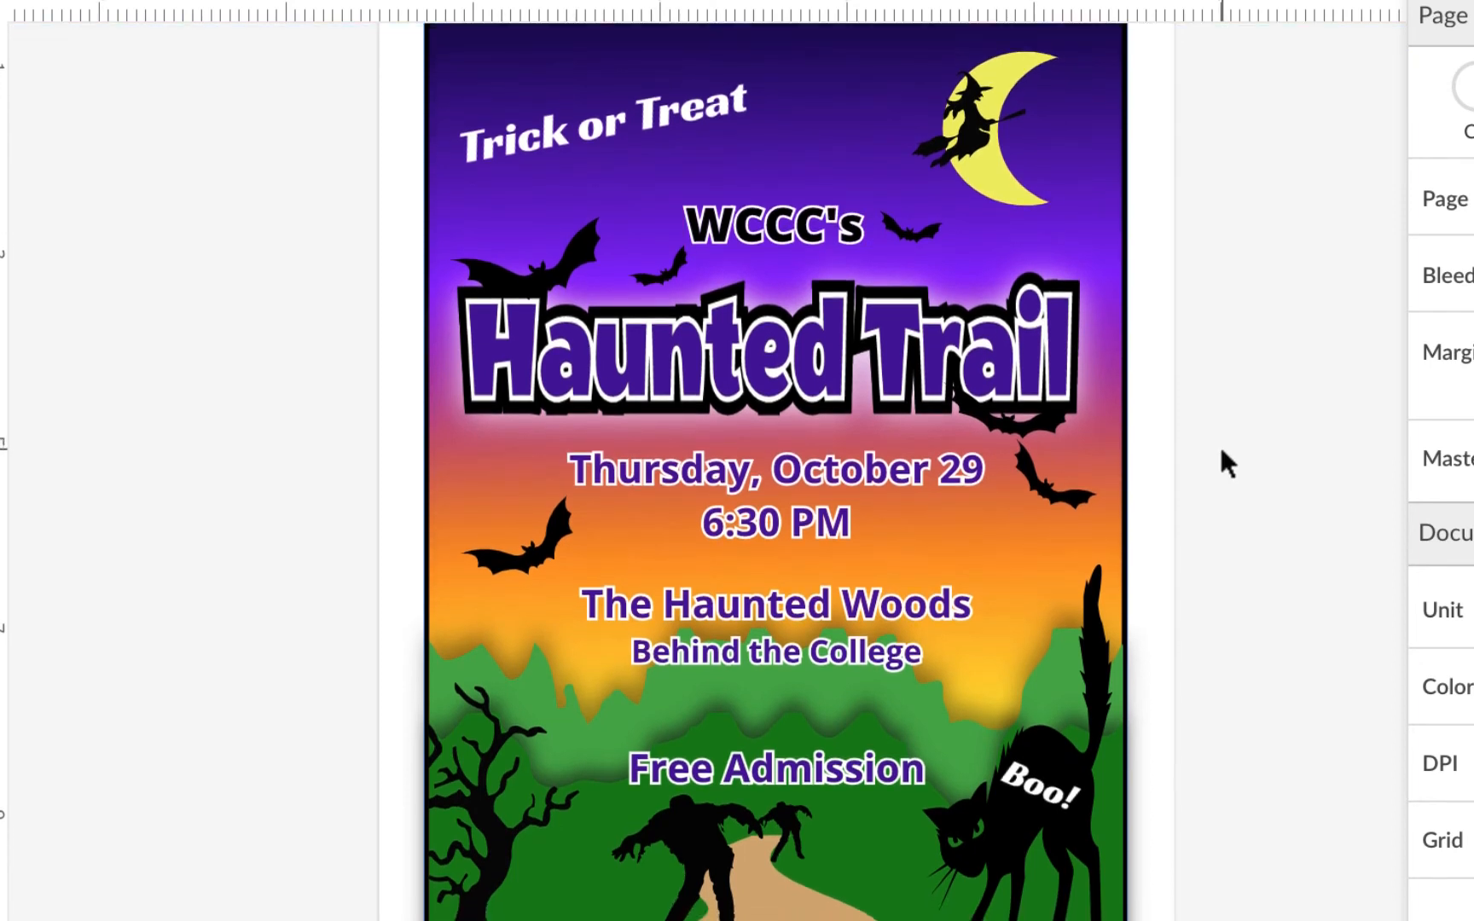
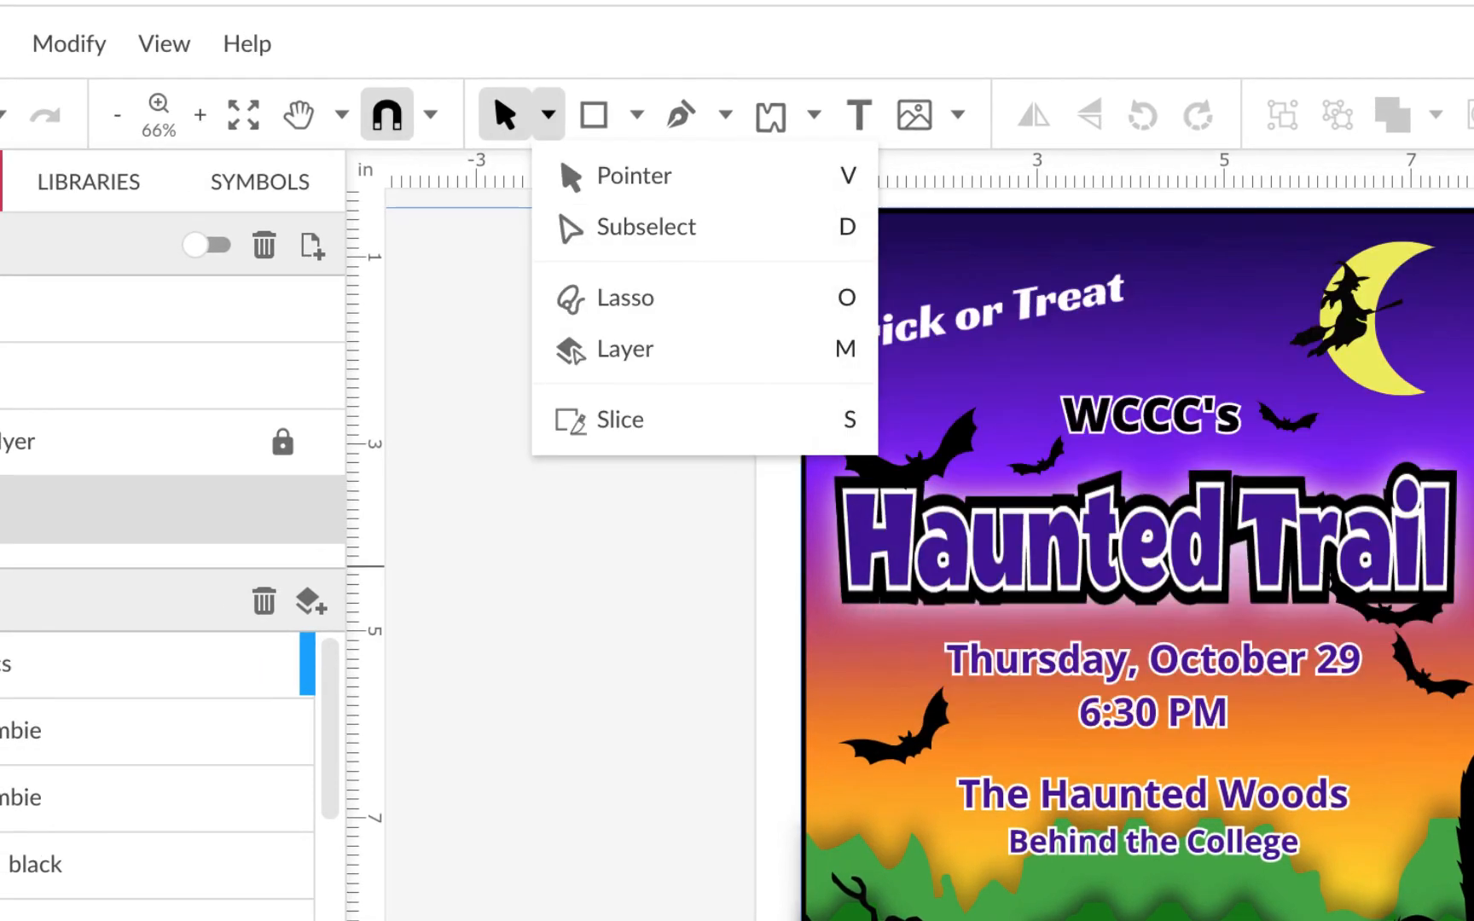
click(1415, 373)
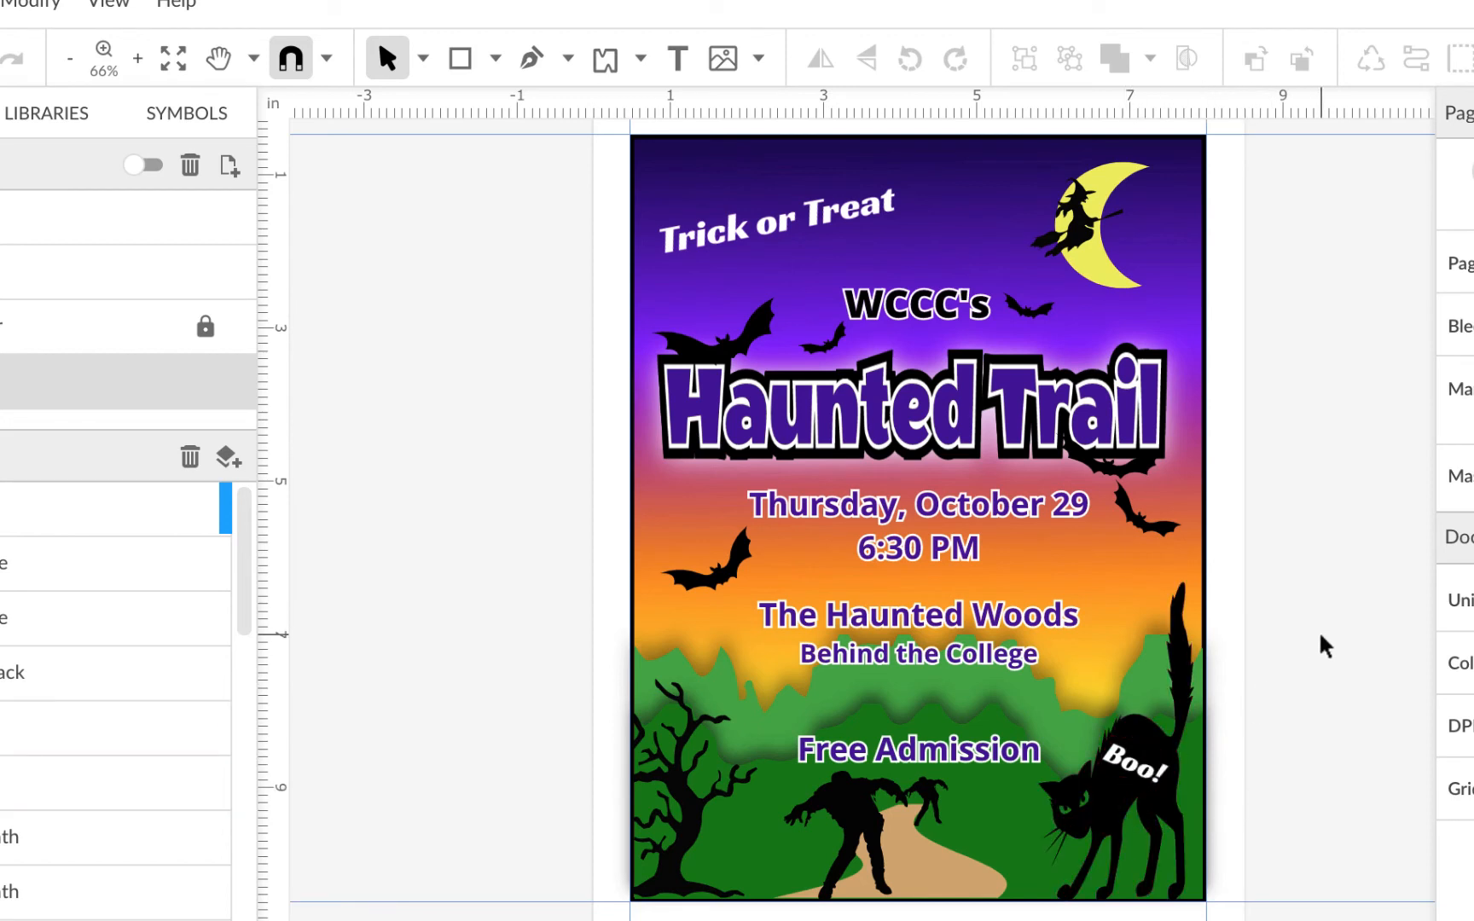
scroll(1382, 522, up, 1)
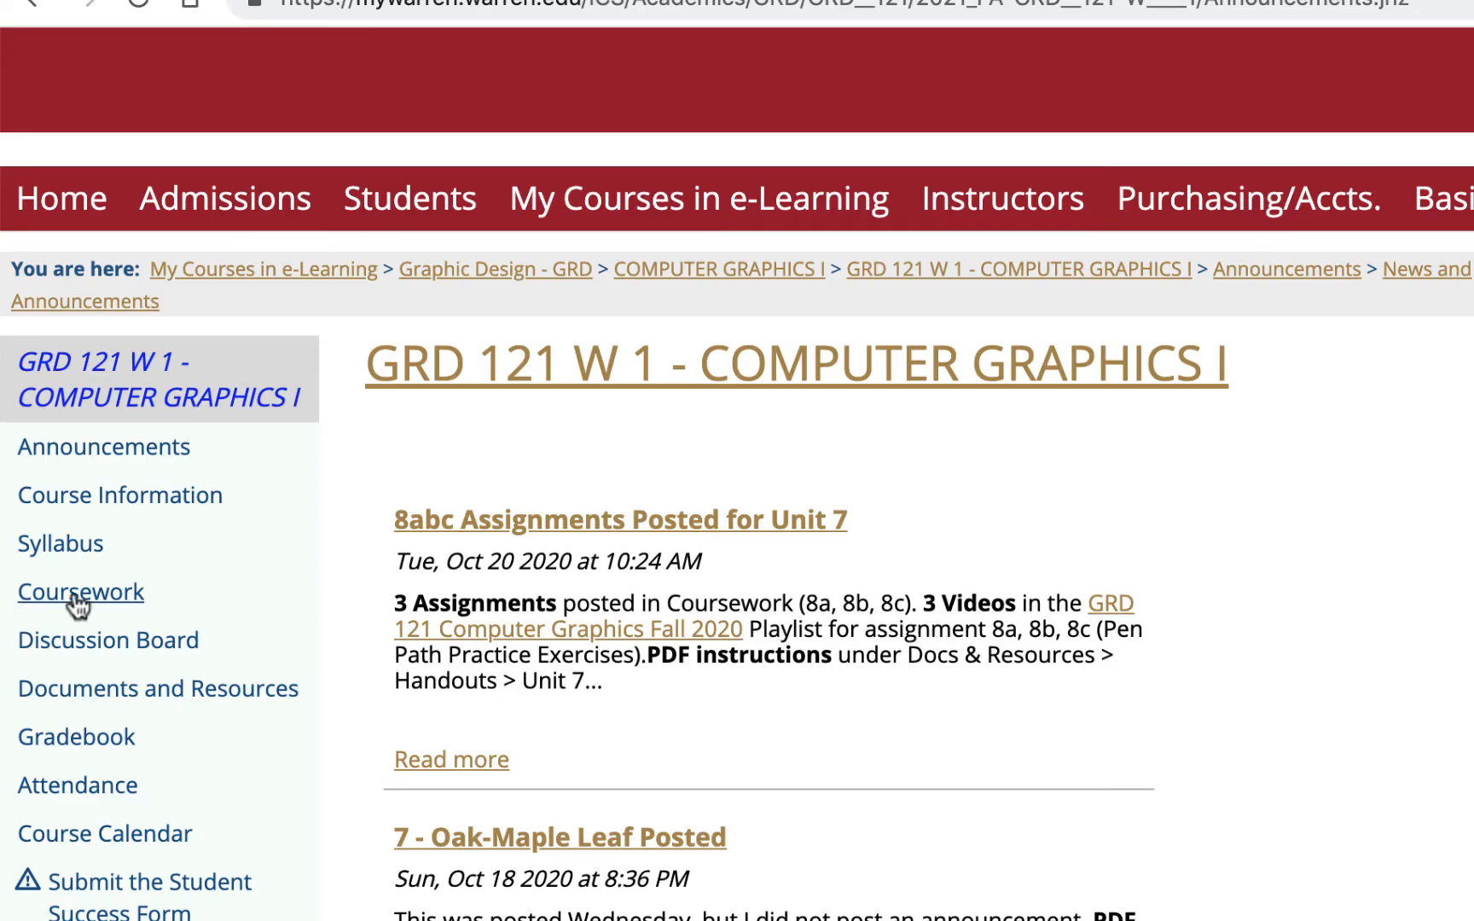
Open the 910 - Hween Bat Cat & Flyer assignment in the course website's coursework and start a comment
click(115, 593)
scroll(652, 597, down, 10)
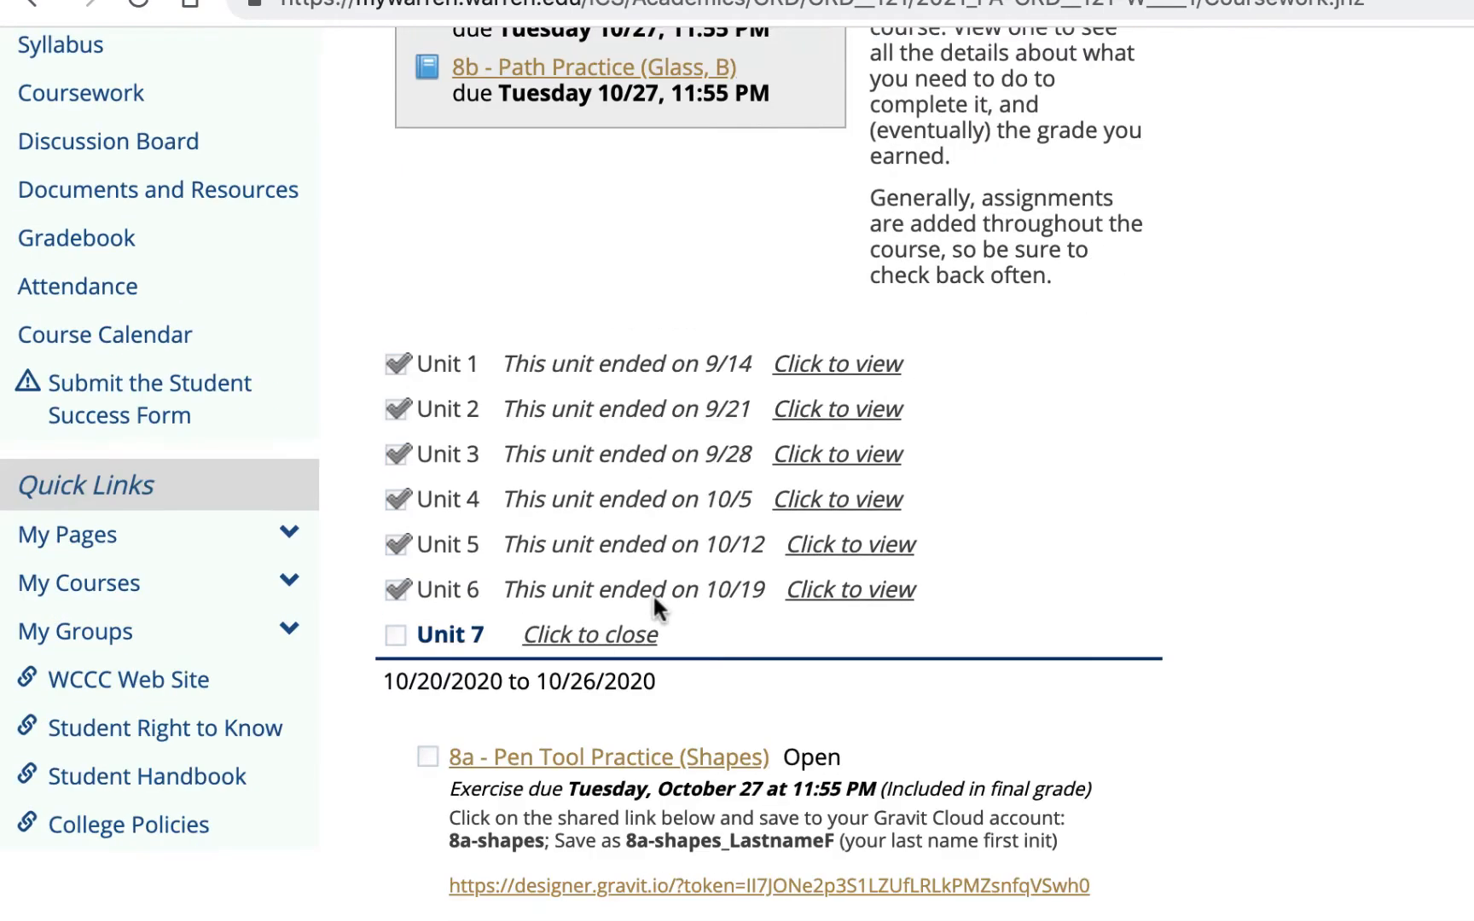
scroll(654, 599, down, 9)
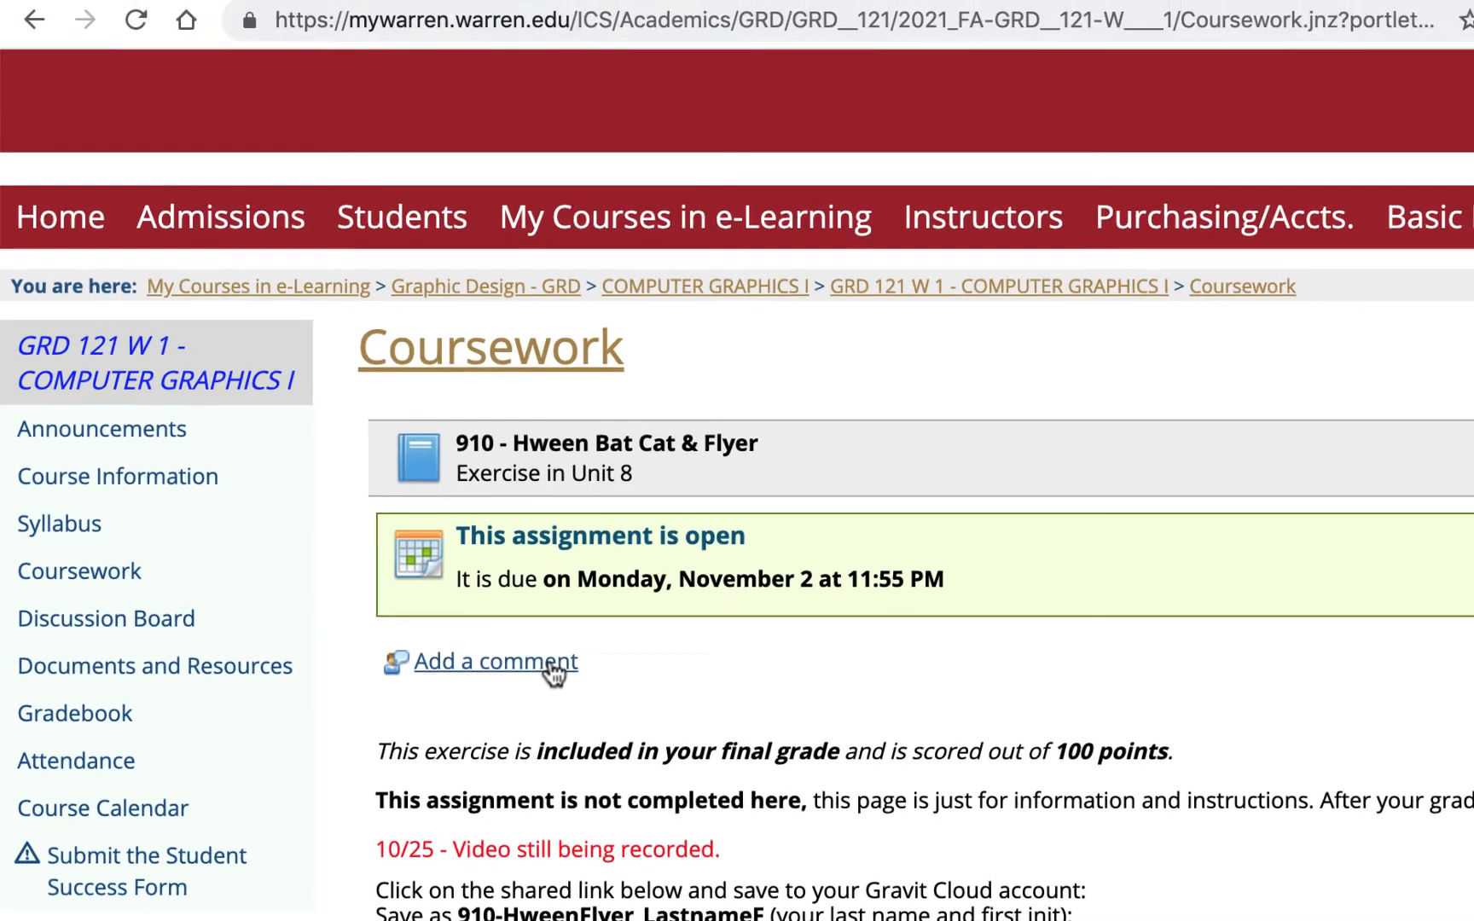
click(561, 655)
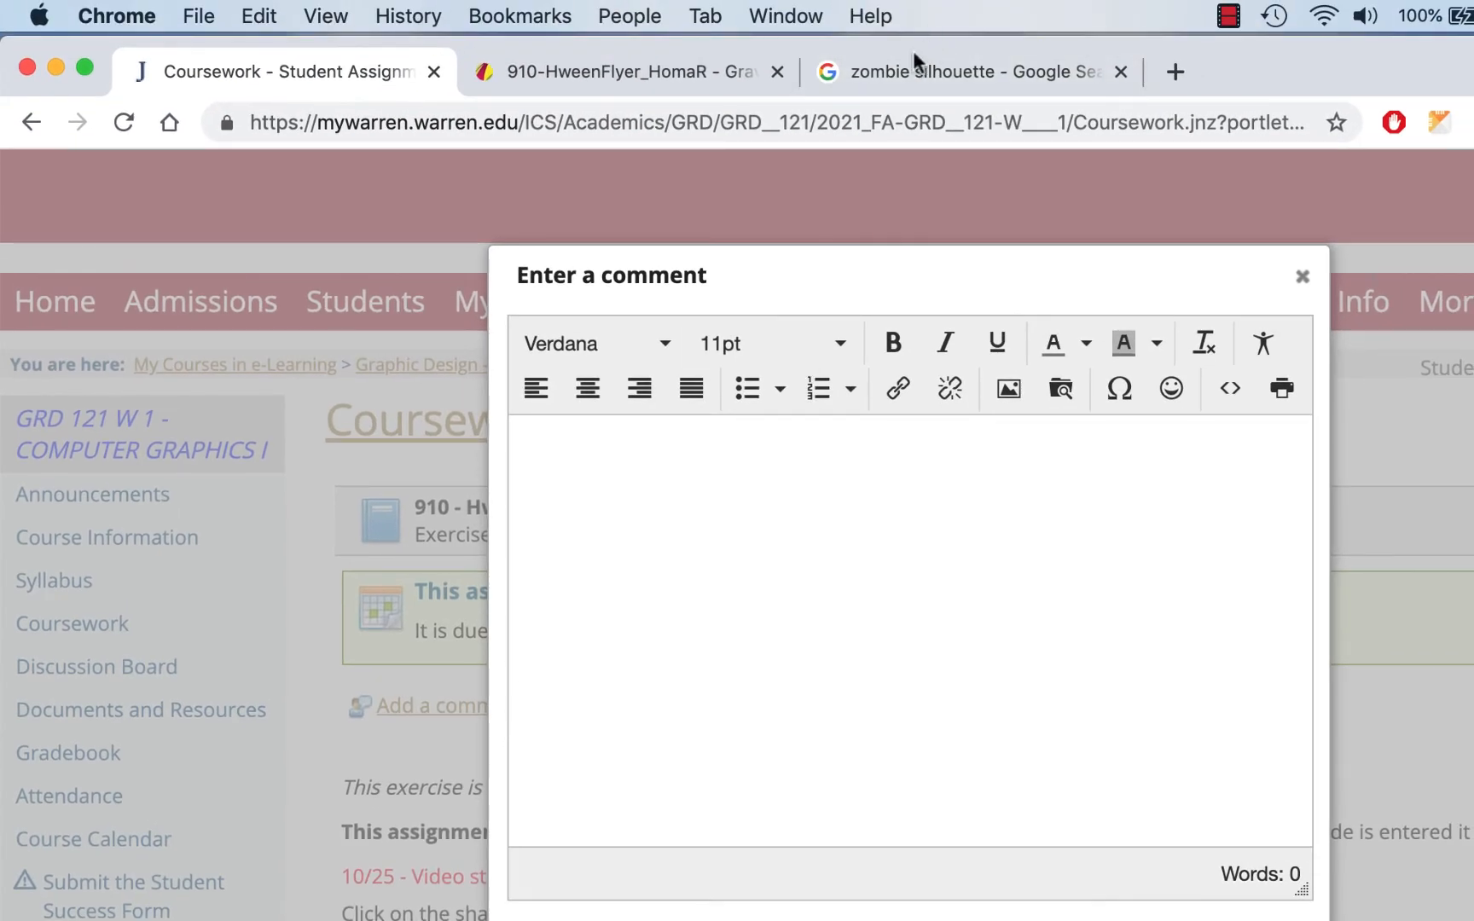
Switch to Gravit Designer, turn on sharing for the flyer file, copy its share link and return to the assignment comment
click(594, 58)
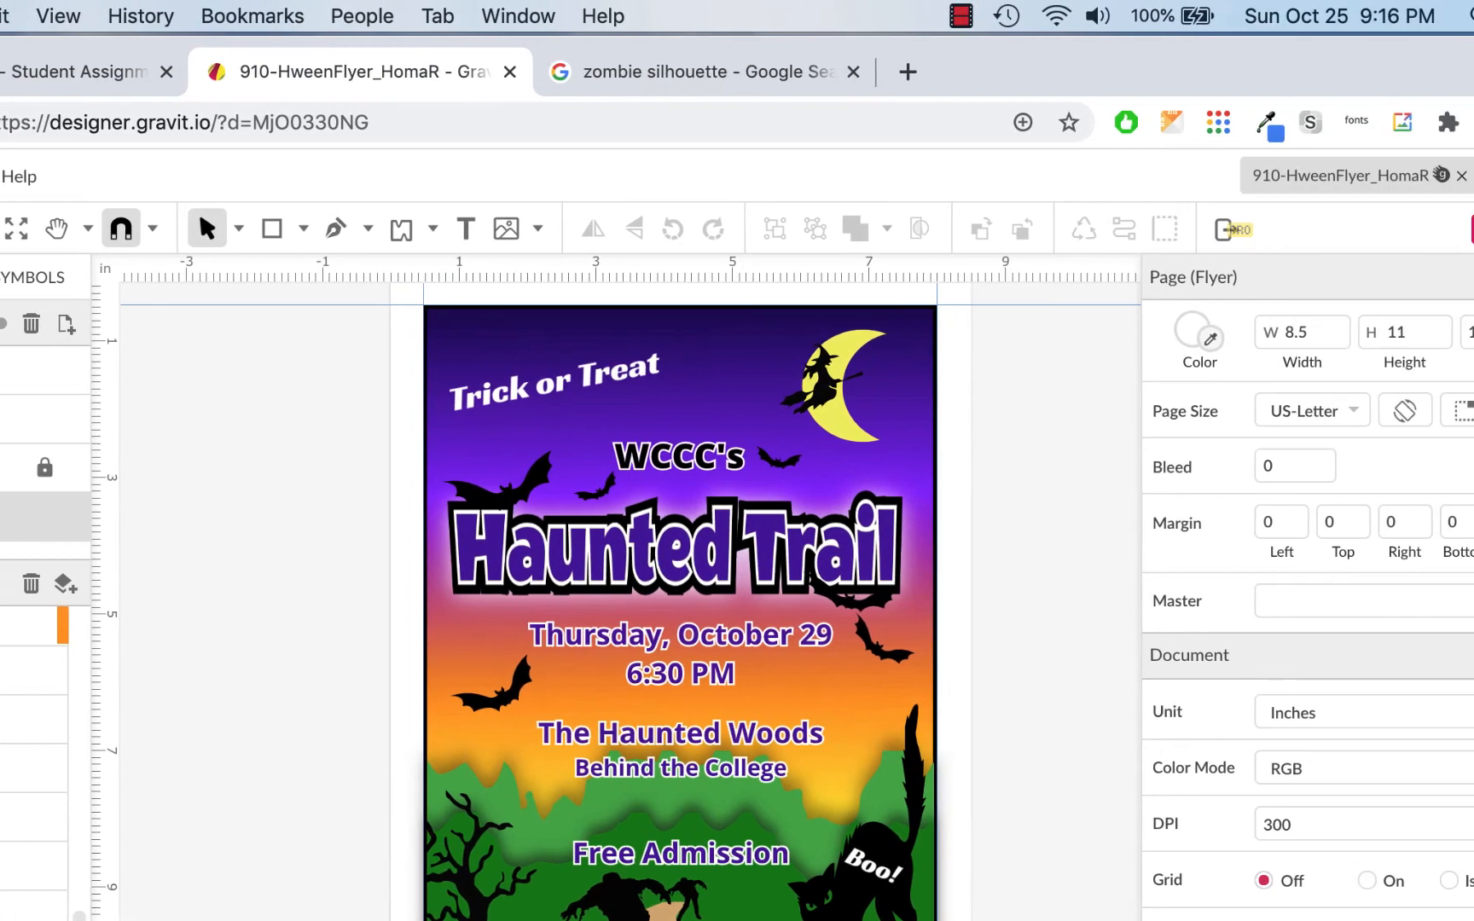
click(1441, 240)
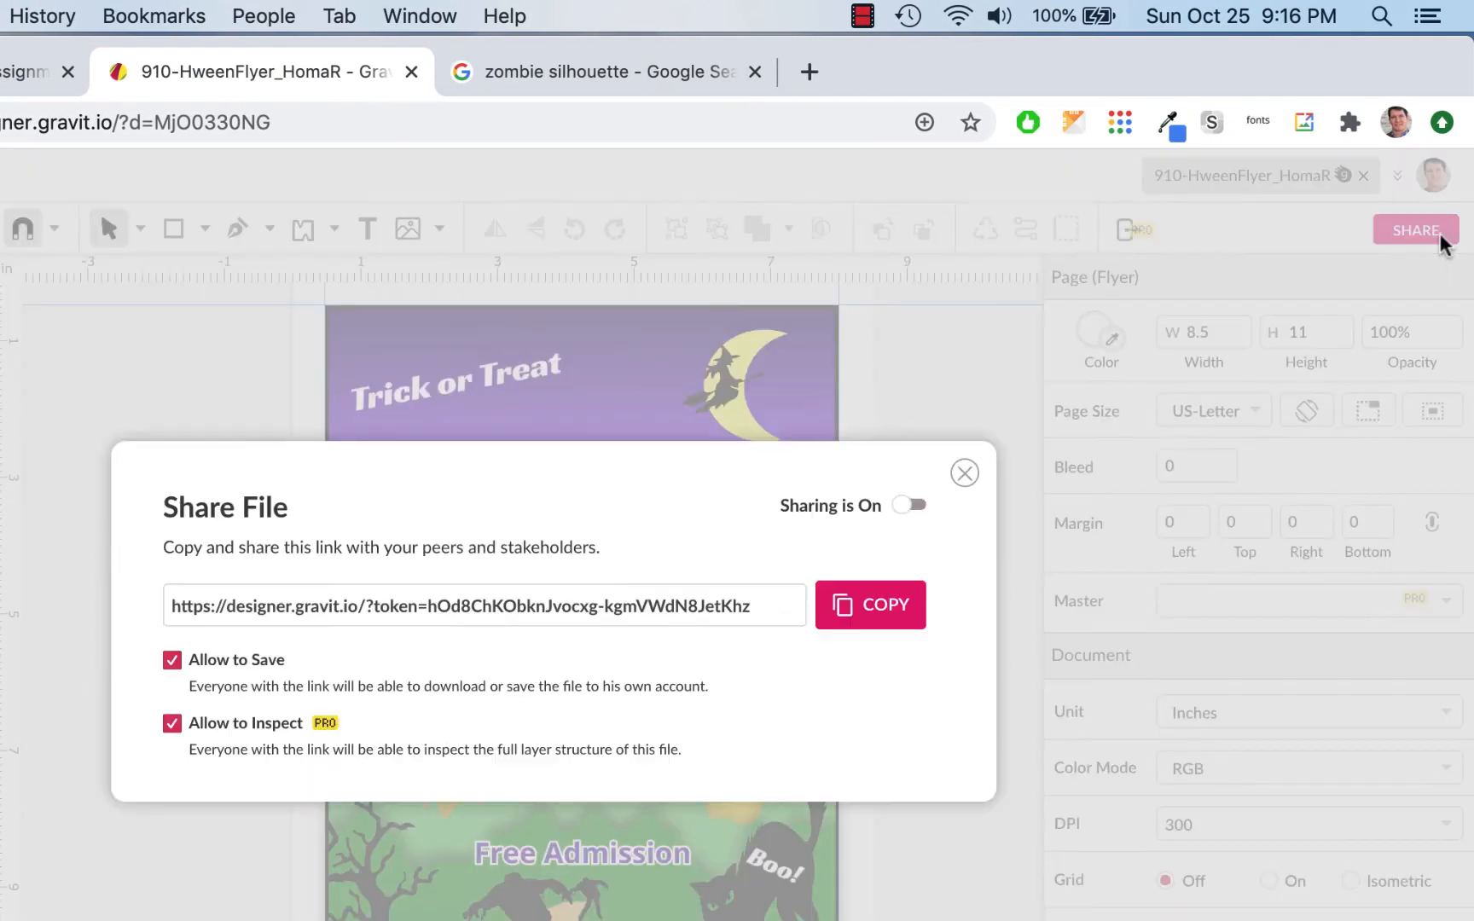
click(881, 620)
click(891, 616)
click(35, 72)
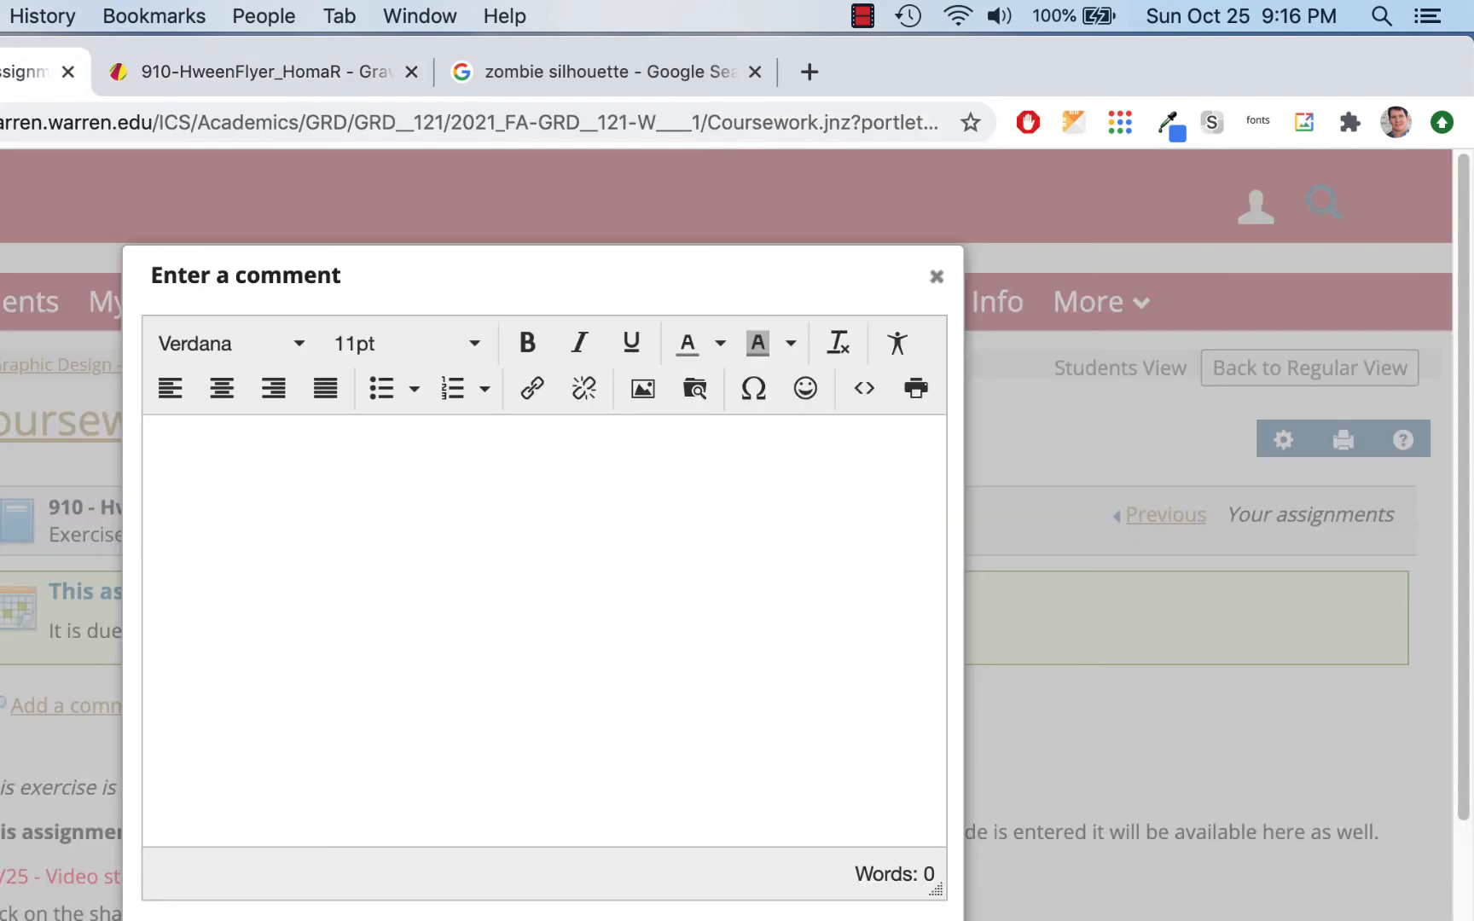
Insert the copied share link with its access token into the comment, set it to open in a new window, and save the comment
click(533, 390)
key(super+v)
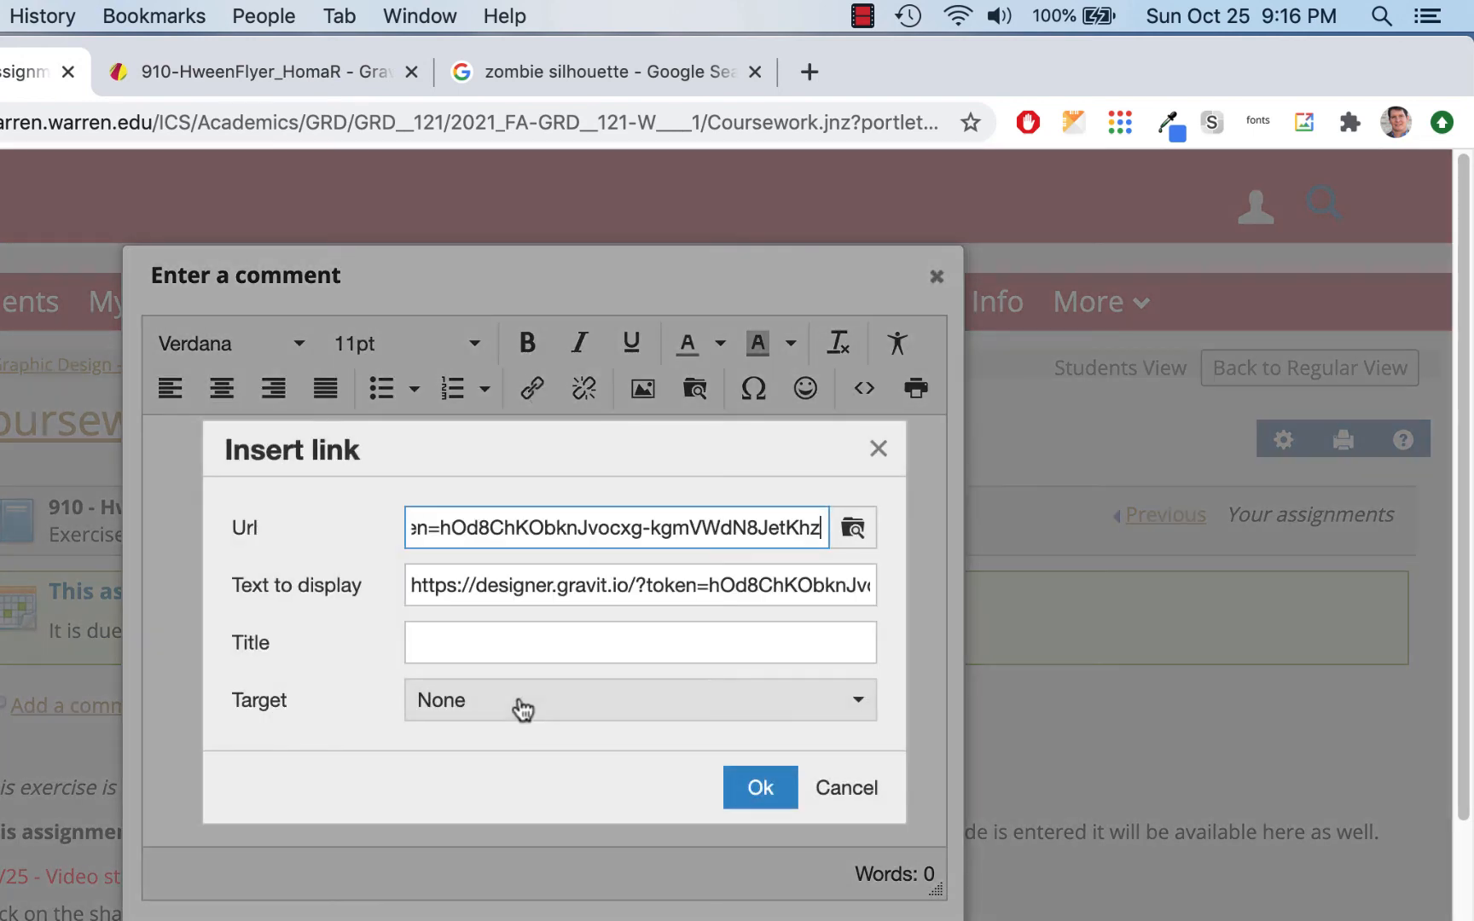
click(516, 701)
click(527, 791)
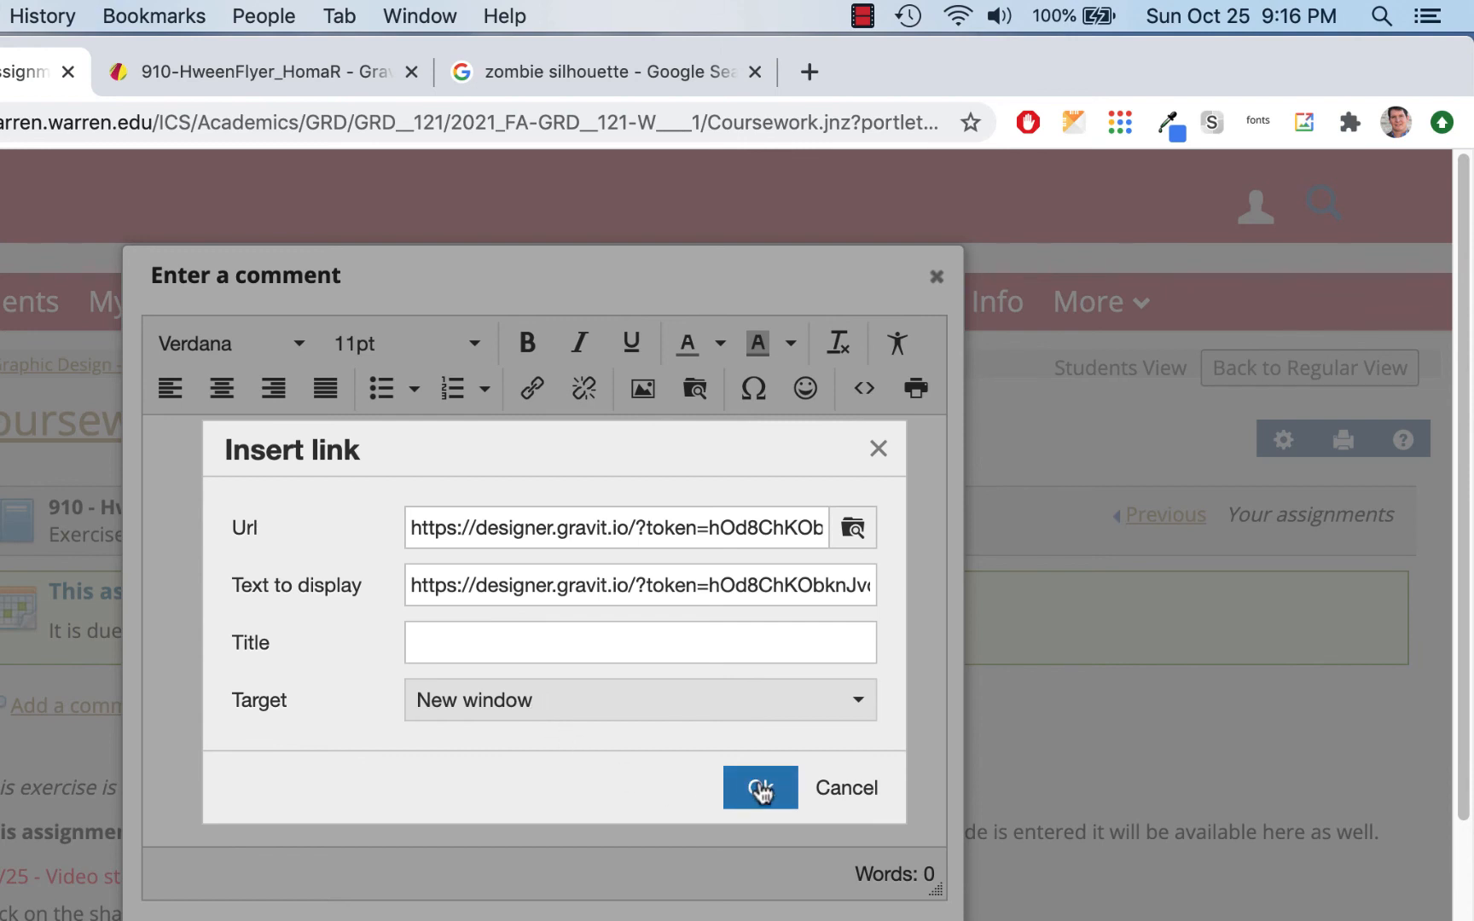
click(761, 802)
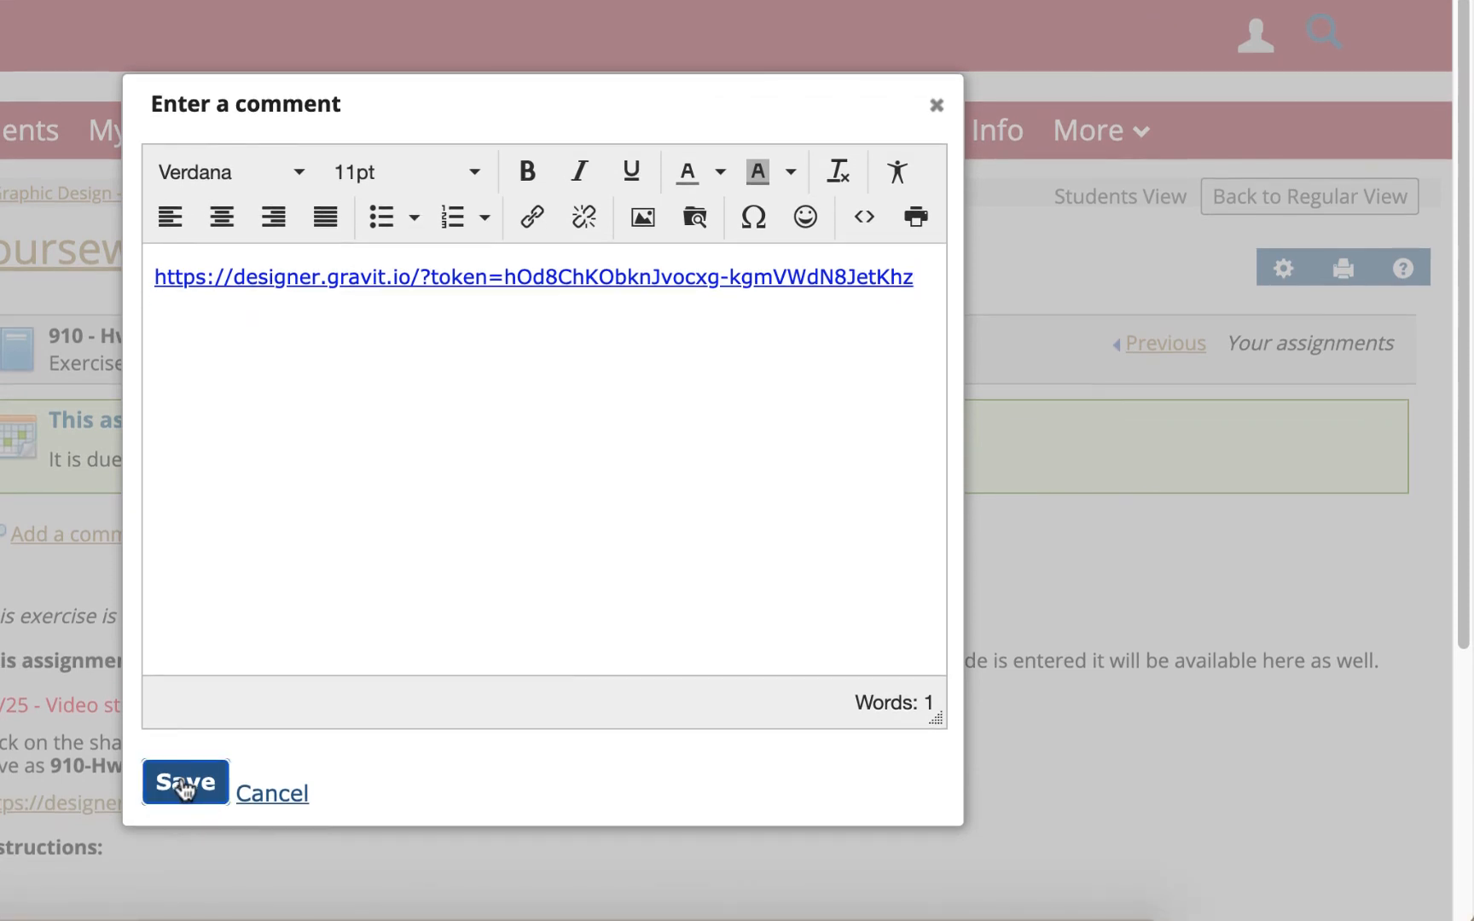
click(183, 789)
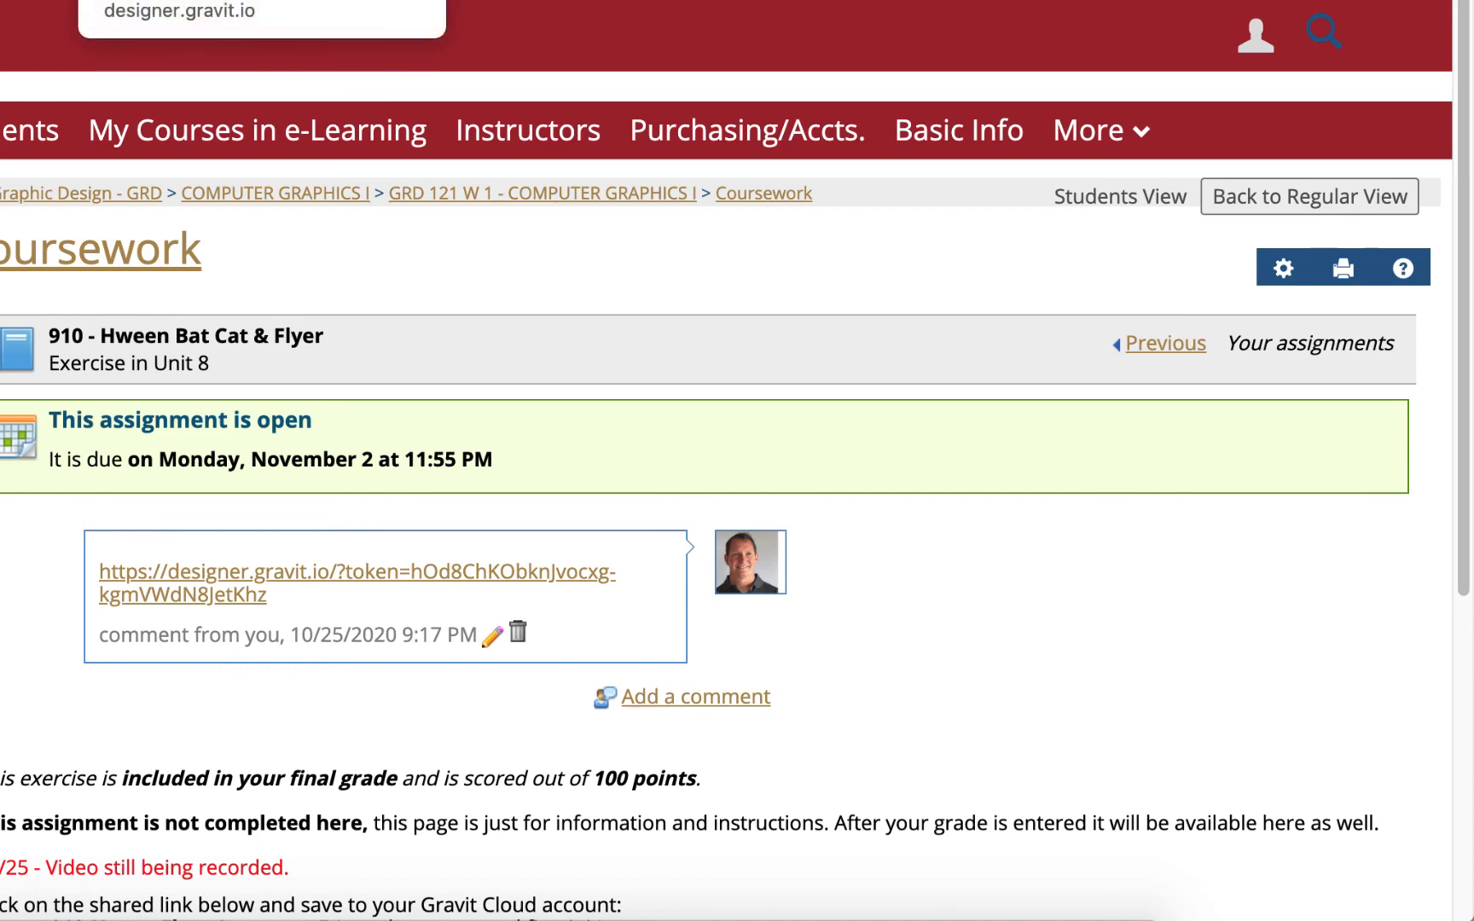
Return to Gravit Designer, close the file sharing dialog and lock the sampleflyer page
click(170, 1)
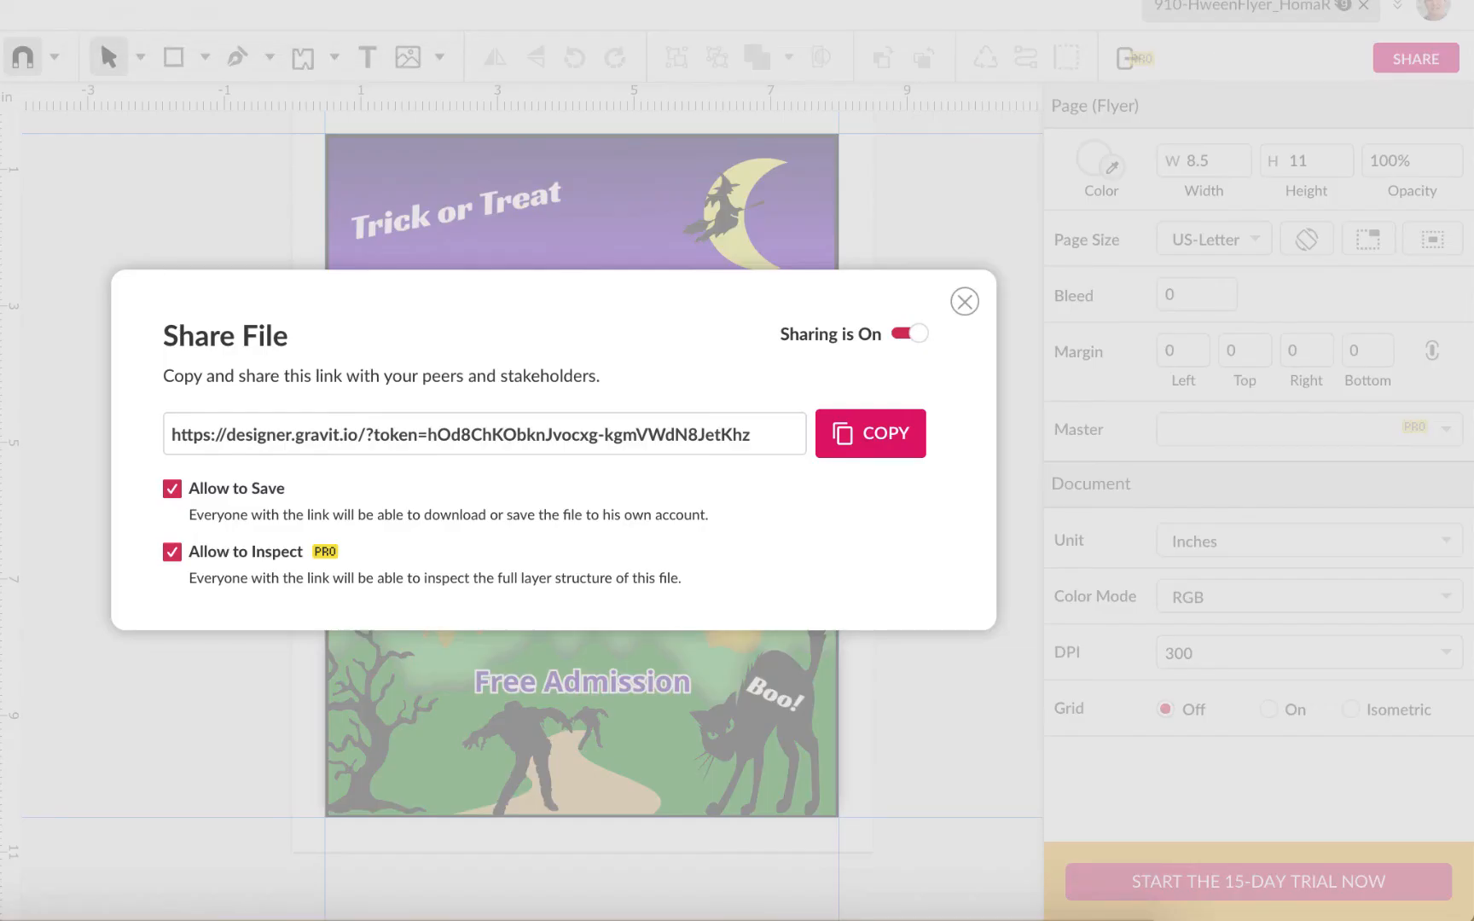
click(964, 303)
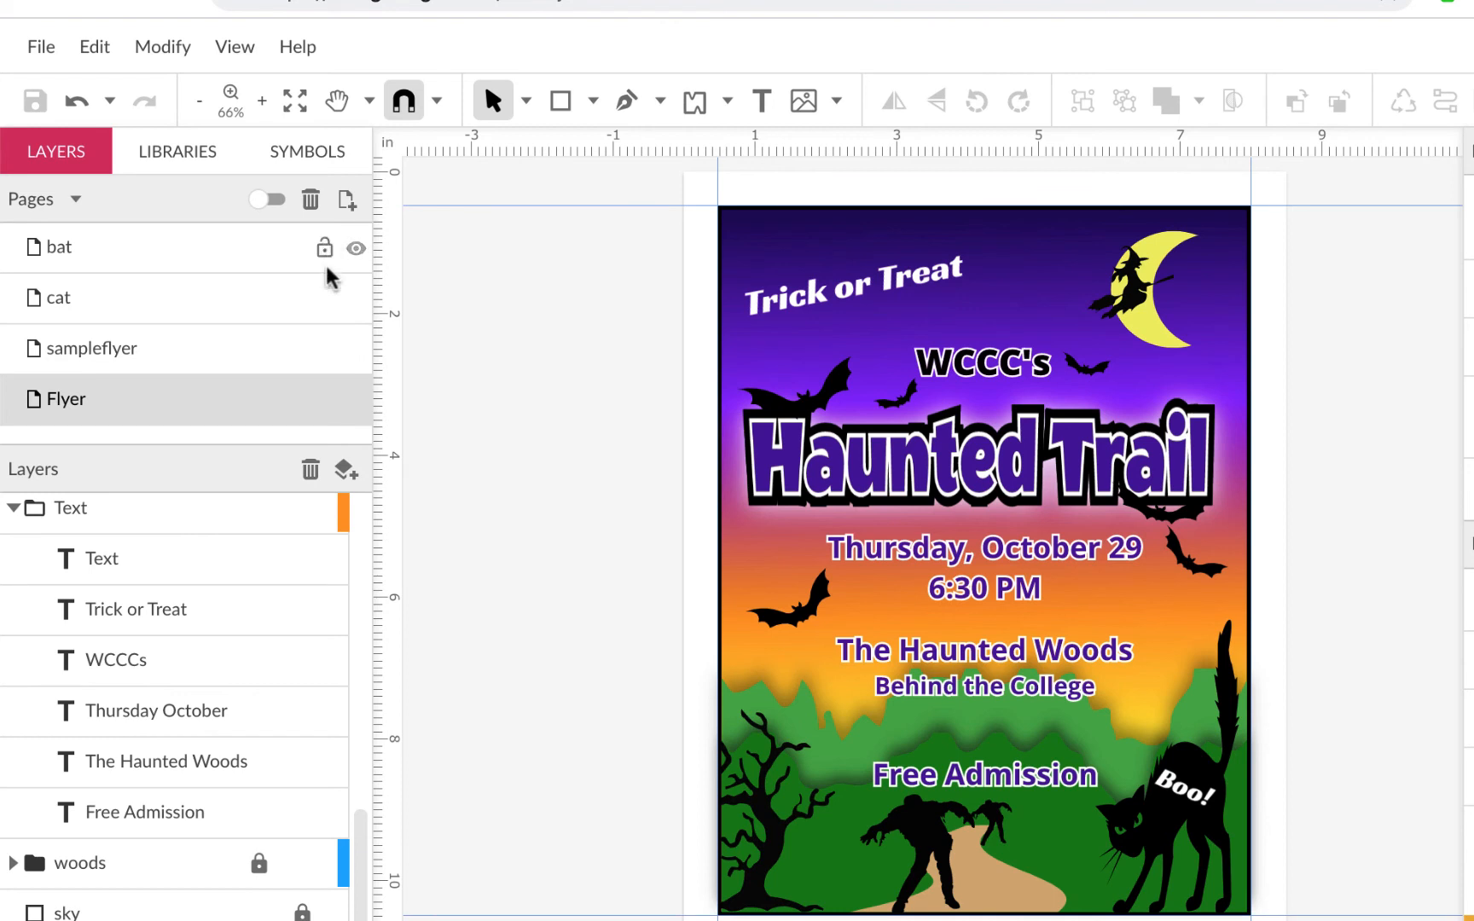
click(325, 350)
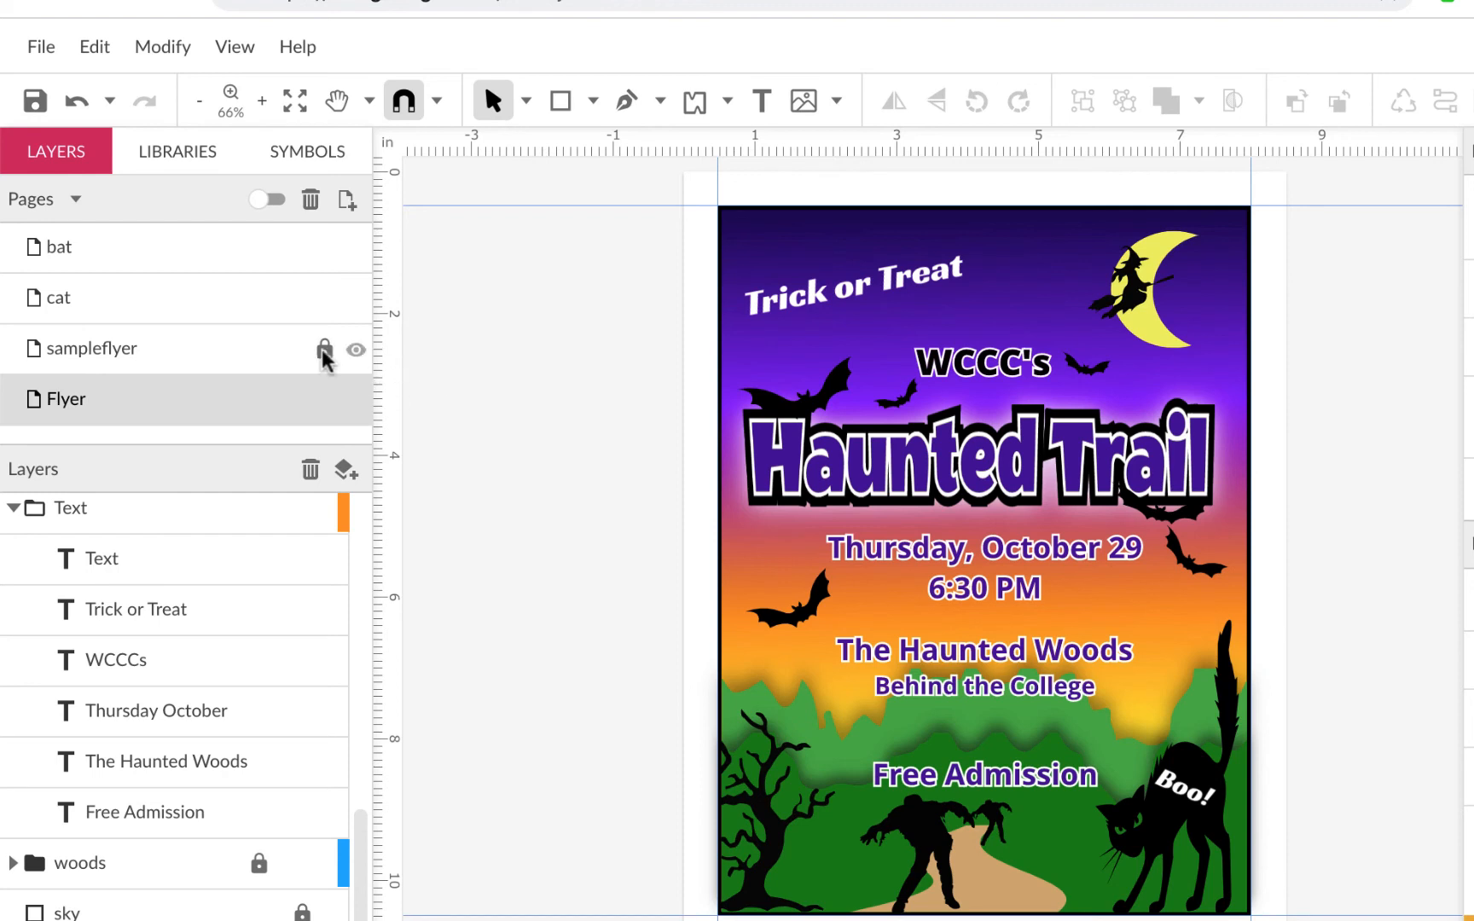
Export the flyer as a PDF document at 150 dpi
click(41, 52)
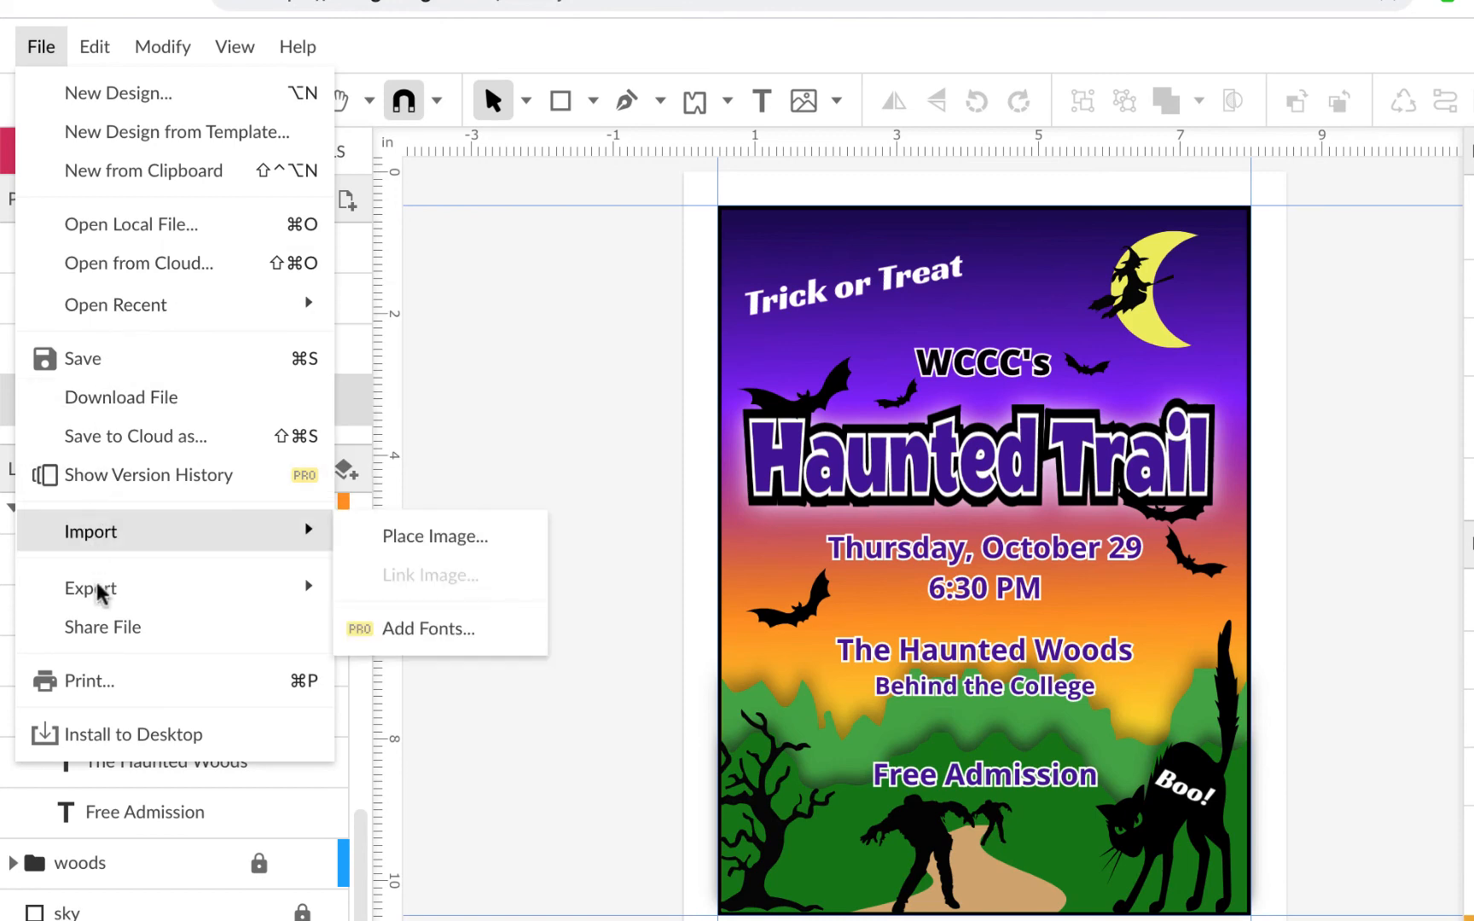
mouse_move(100, 600)
mouse_move(490, 756)
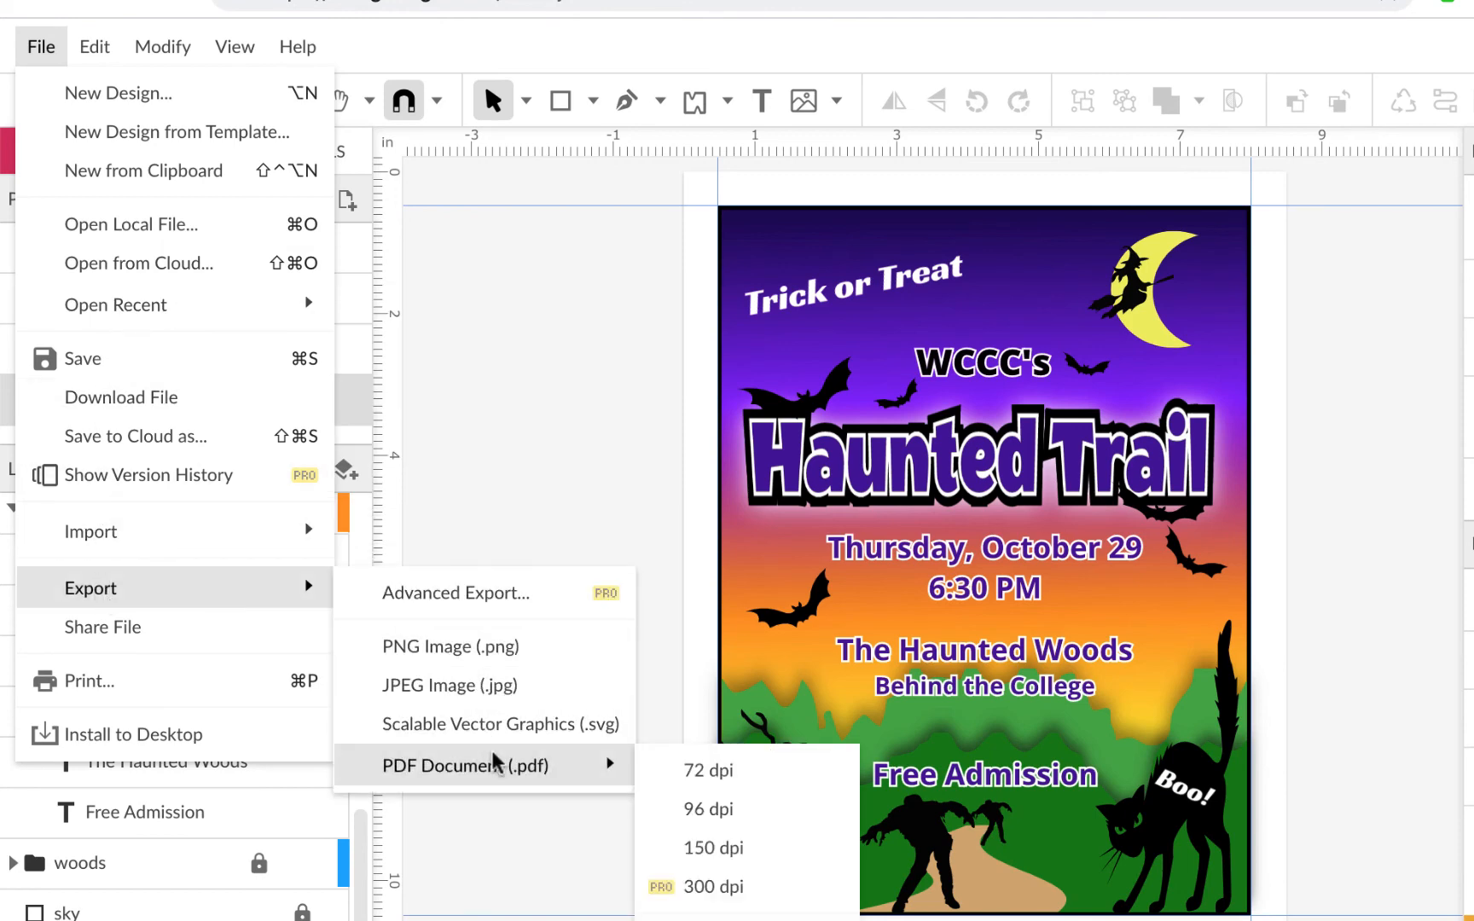
click(719, 849)
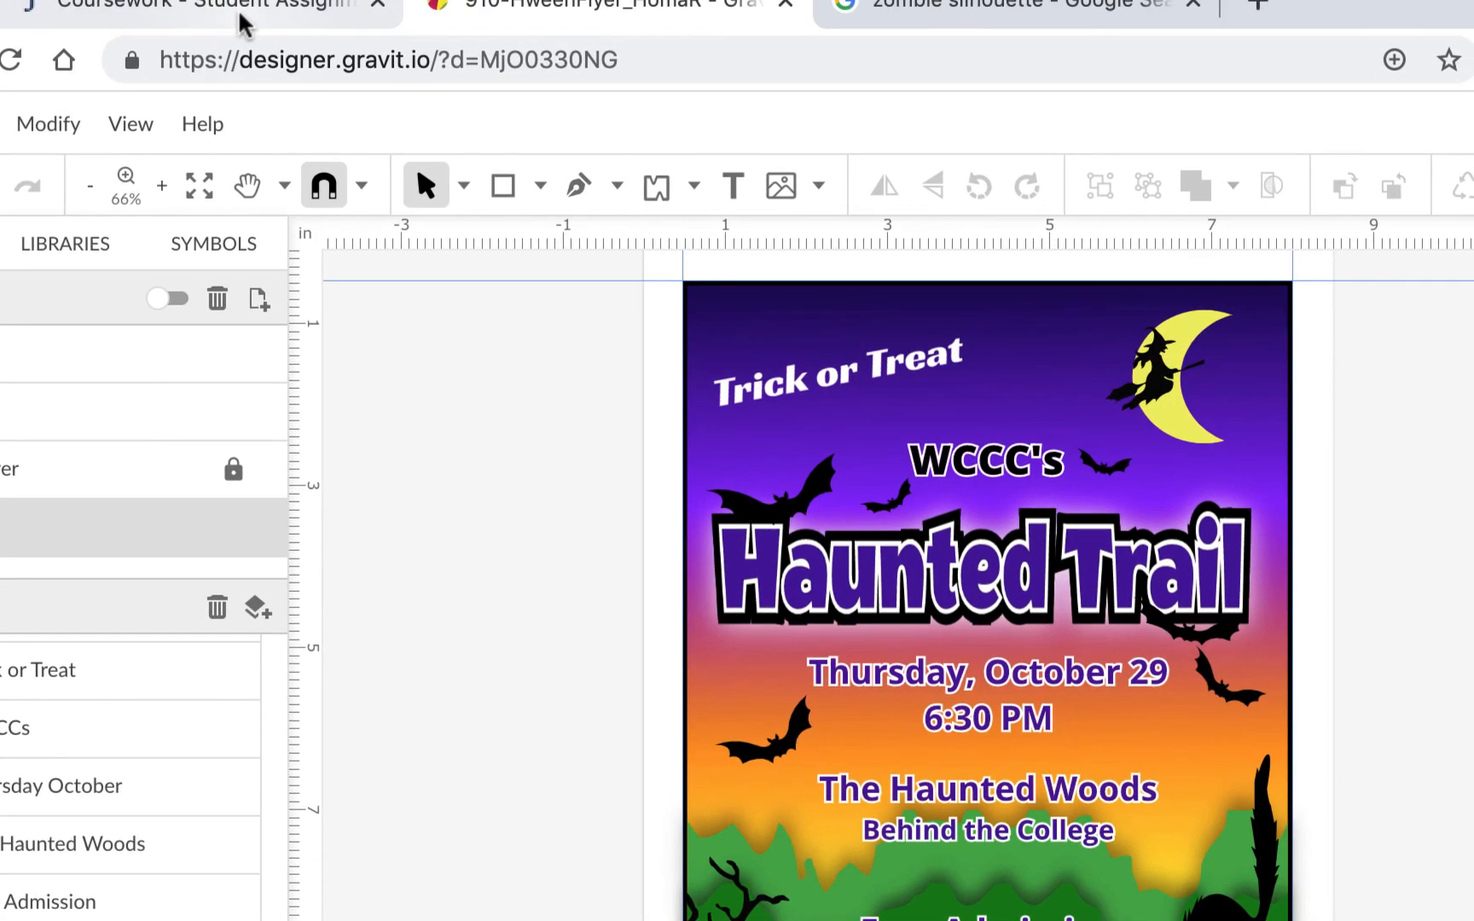
Switch to the Coursework assignment page, start a new comment and open the file manager for inserting a file
click(239, 11)
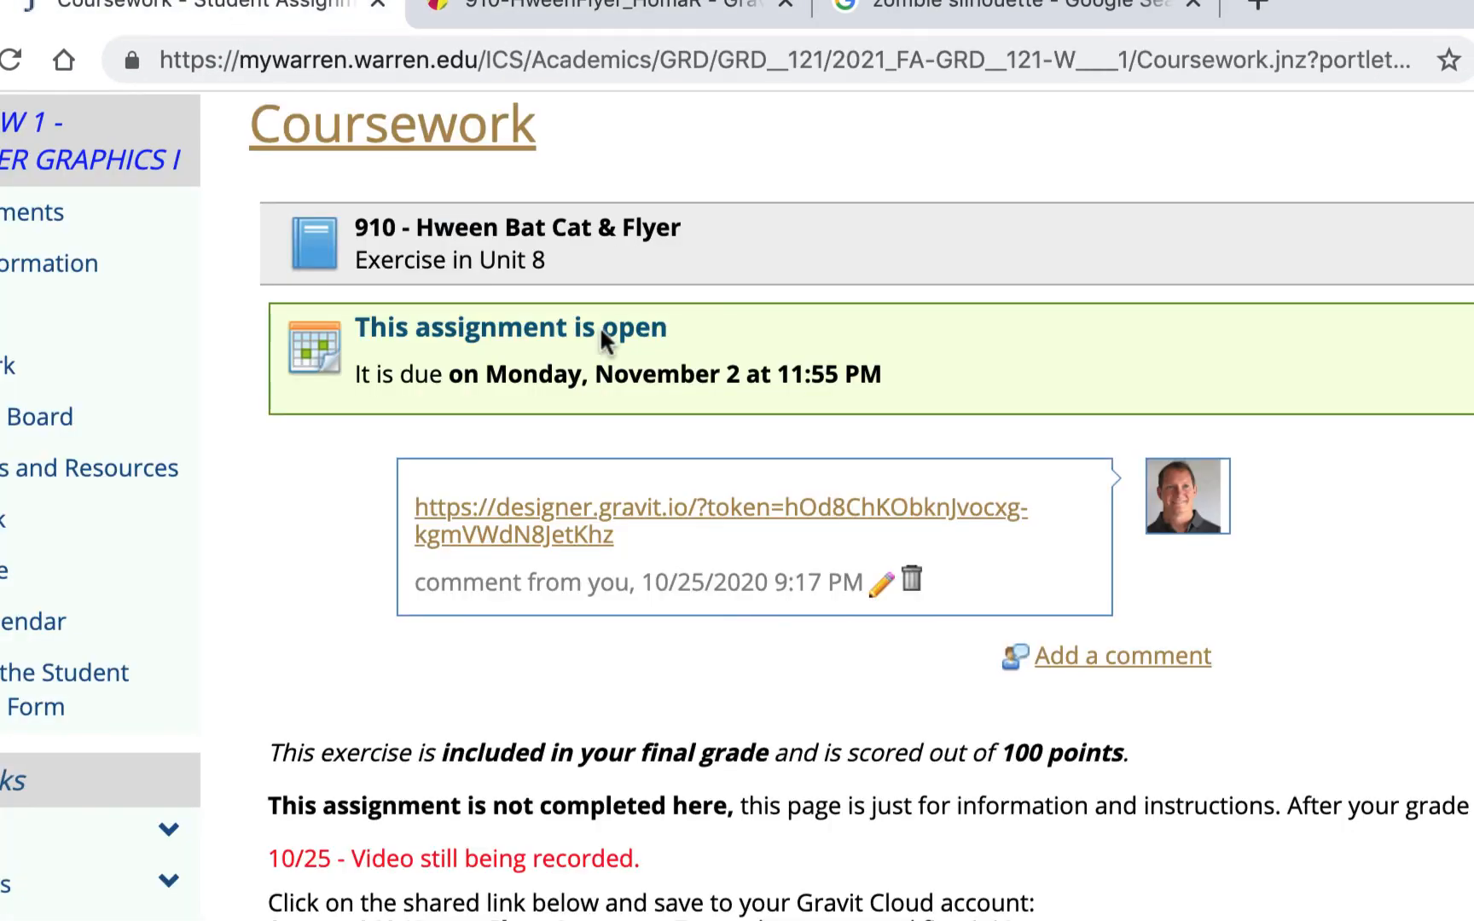
click(1133, 657)
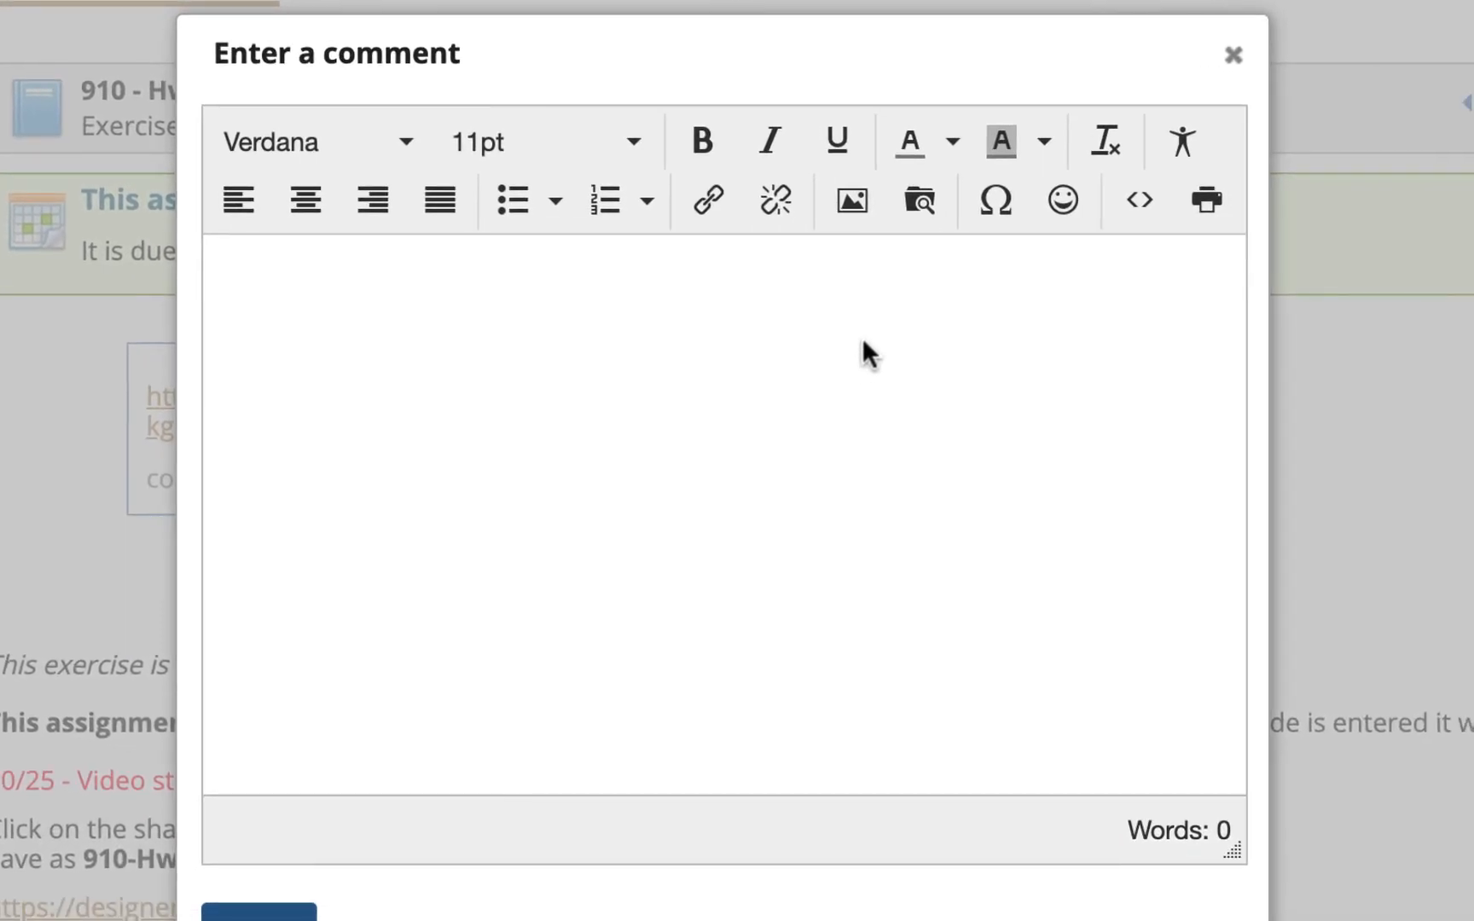
click(919, 202)
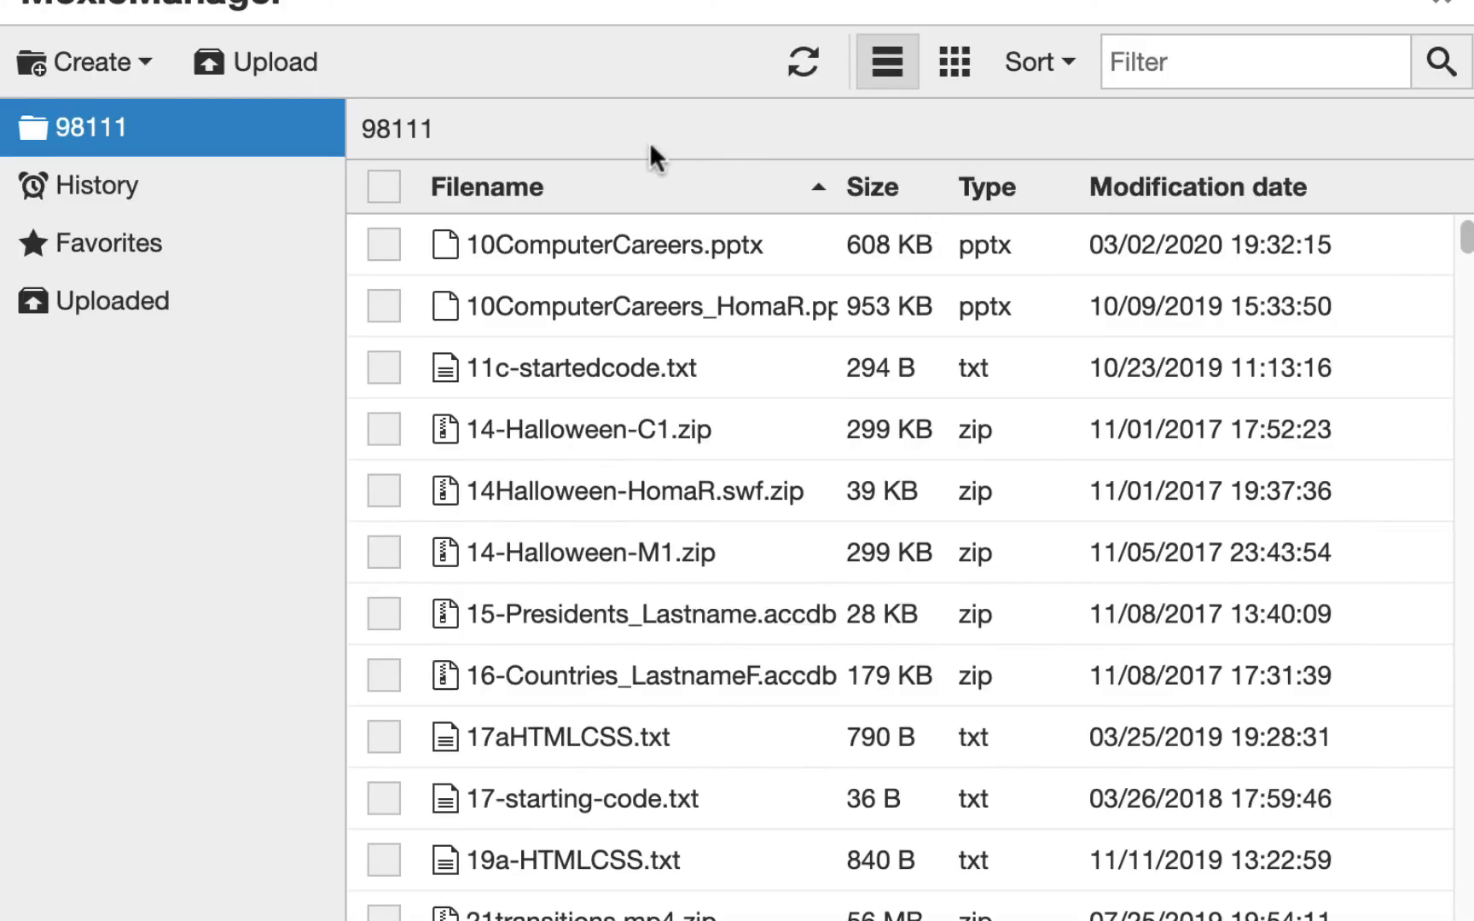
Upload the 910-HweenFlyer PDF copy numbered (1) from the Downloads folder and insert it into the comment
click(290, 66)
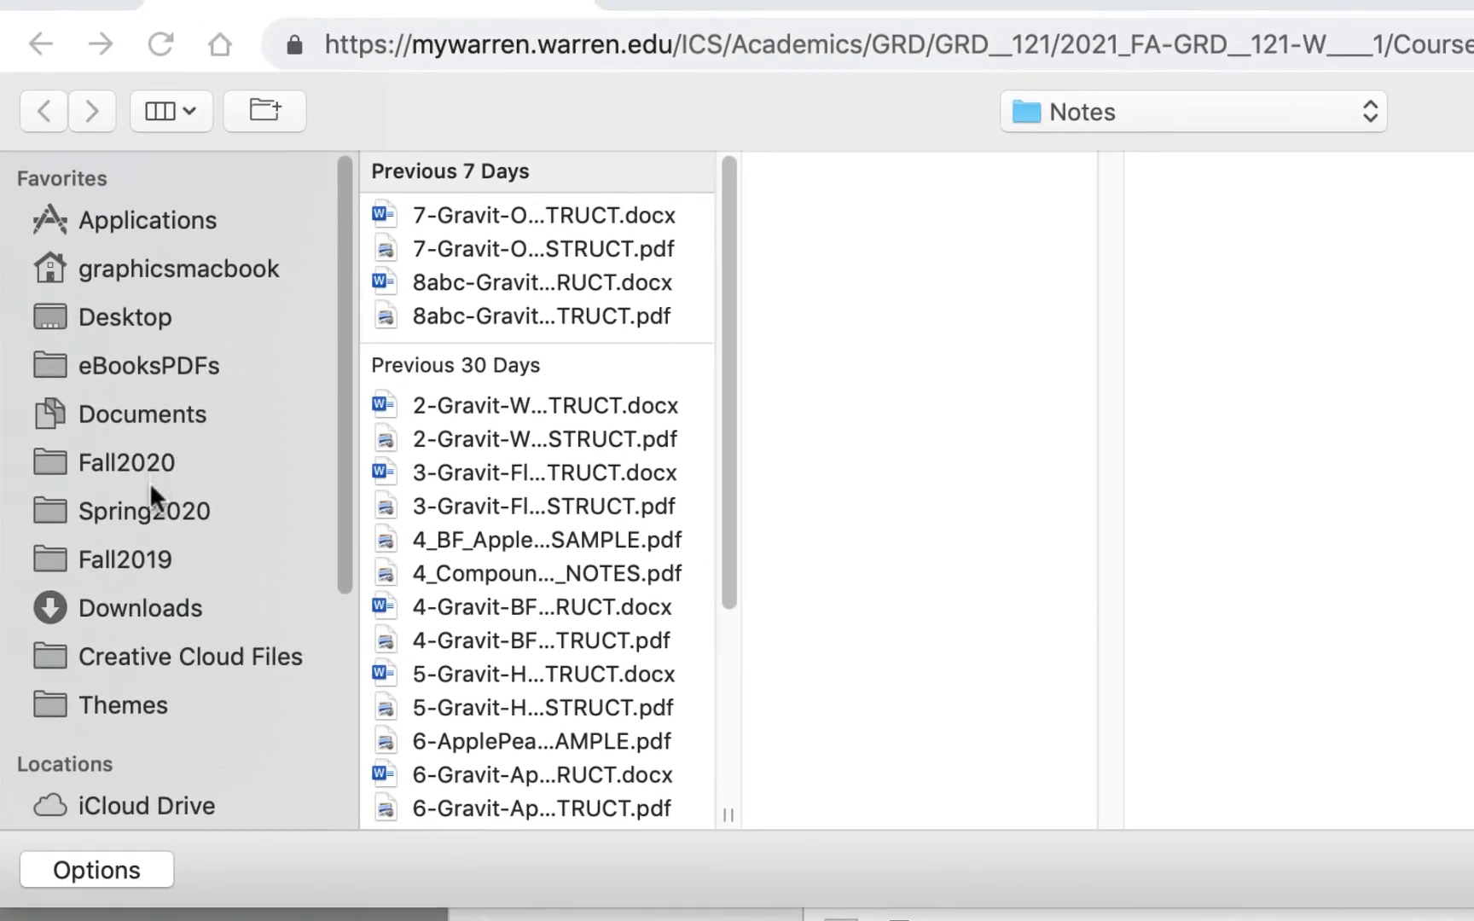
click(137, 608)
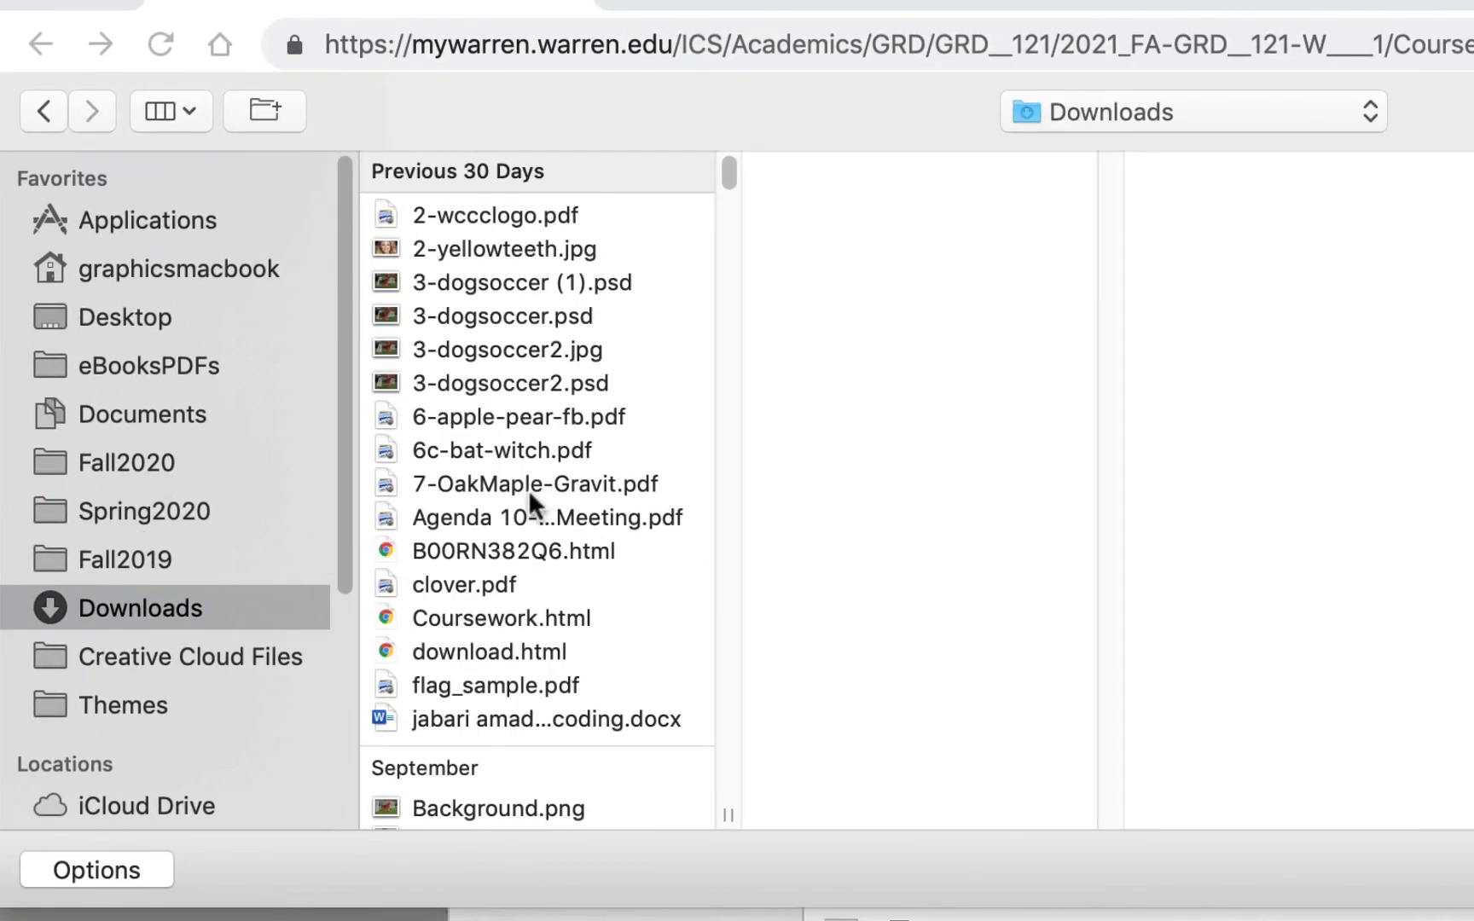
scroll(528, 489, down, 20)
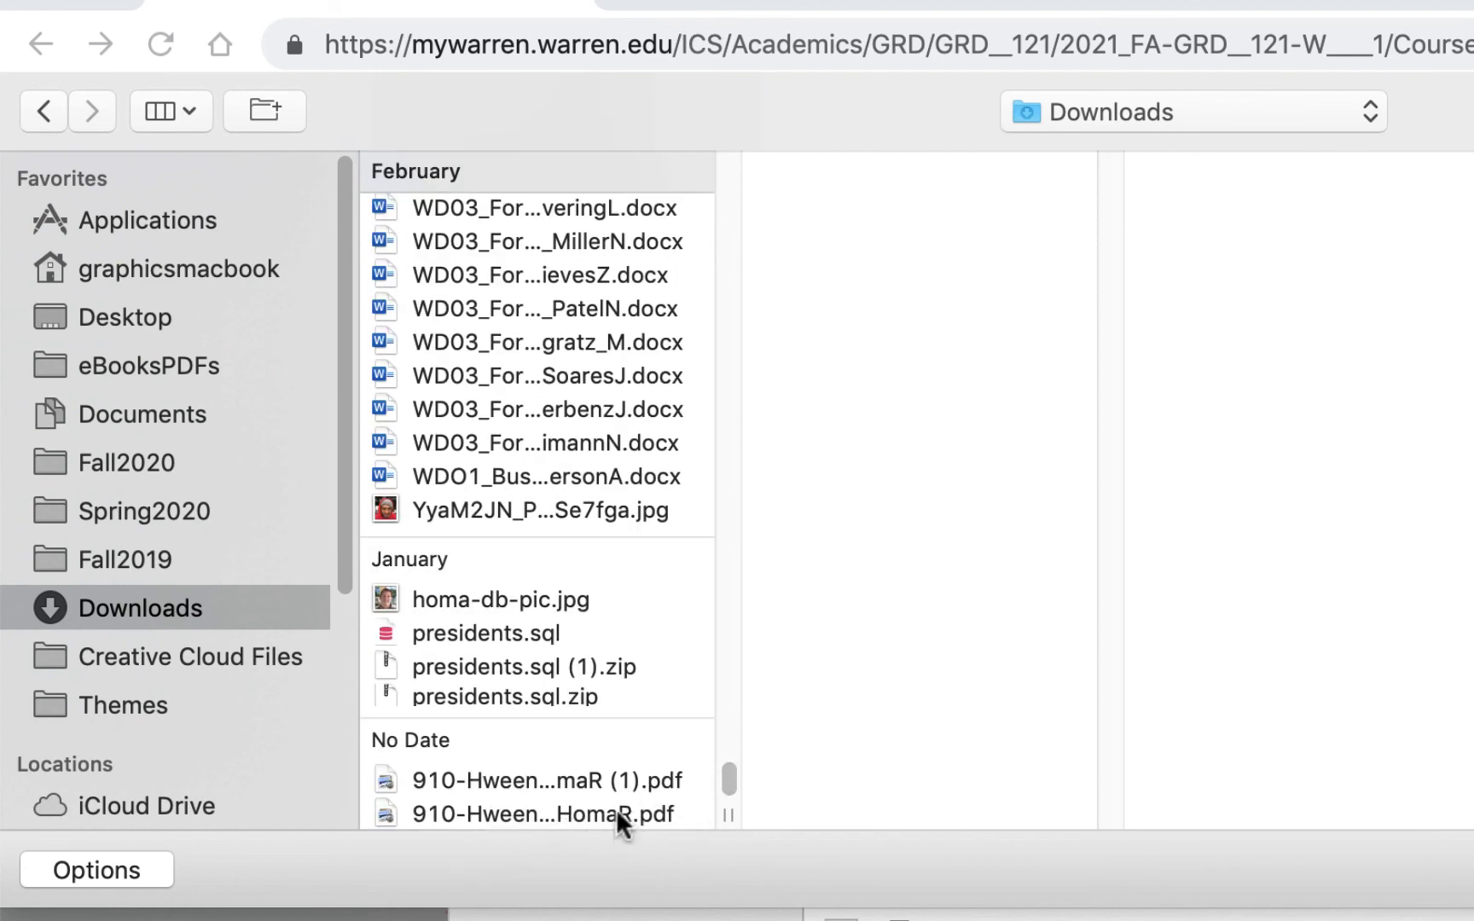
click(615, 810)
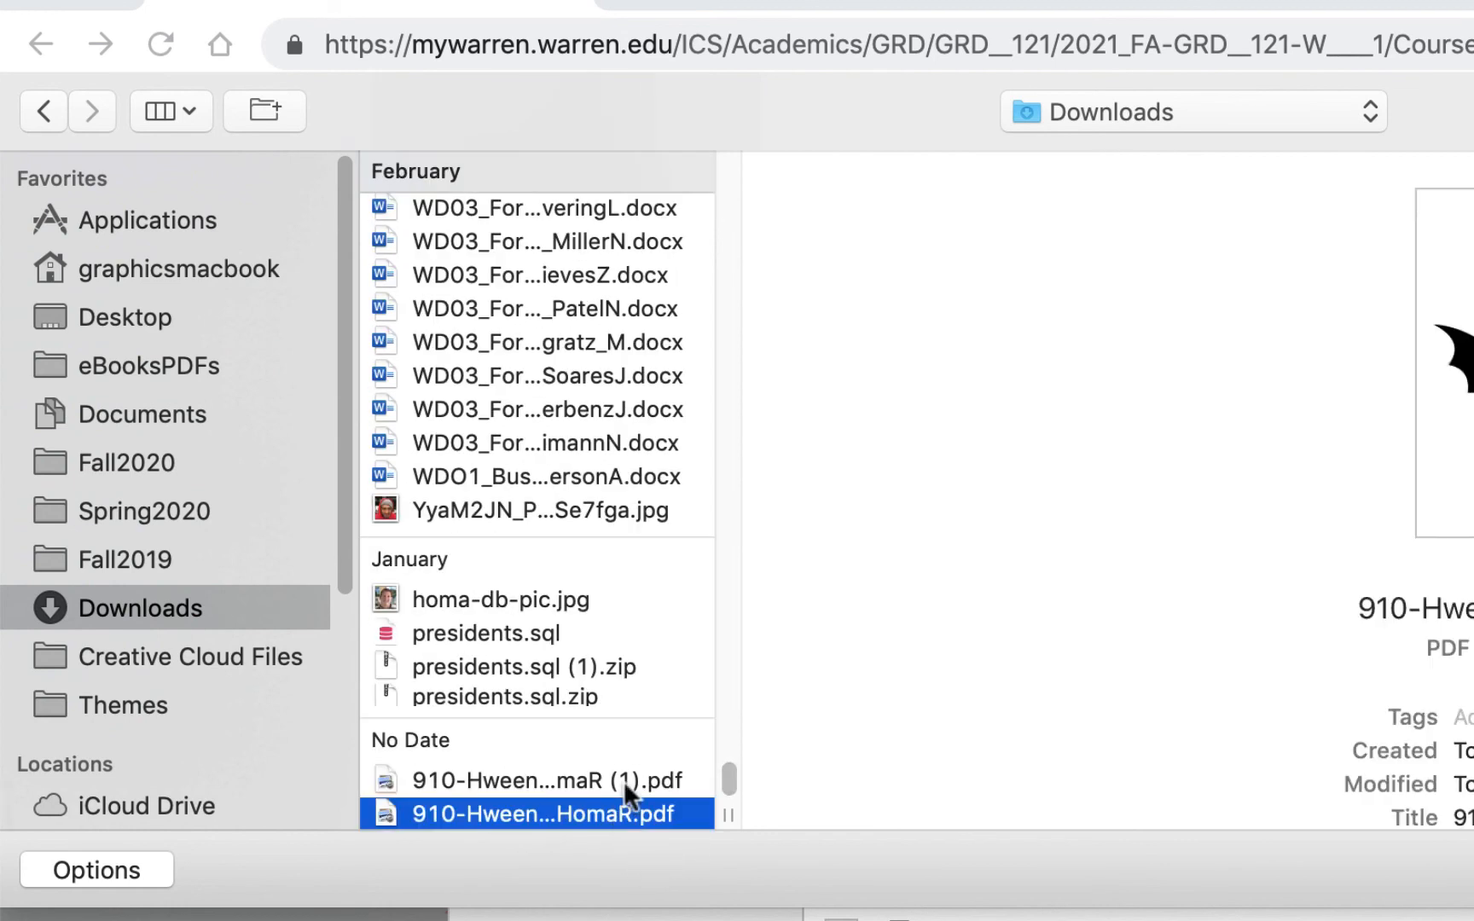
click(622, 780)
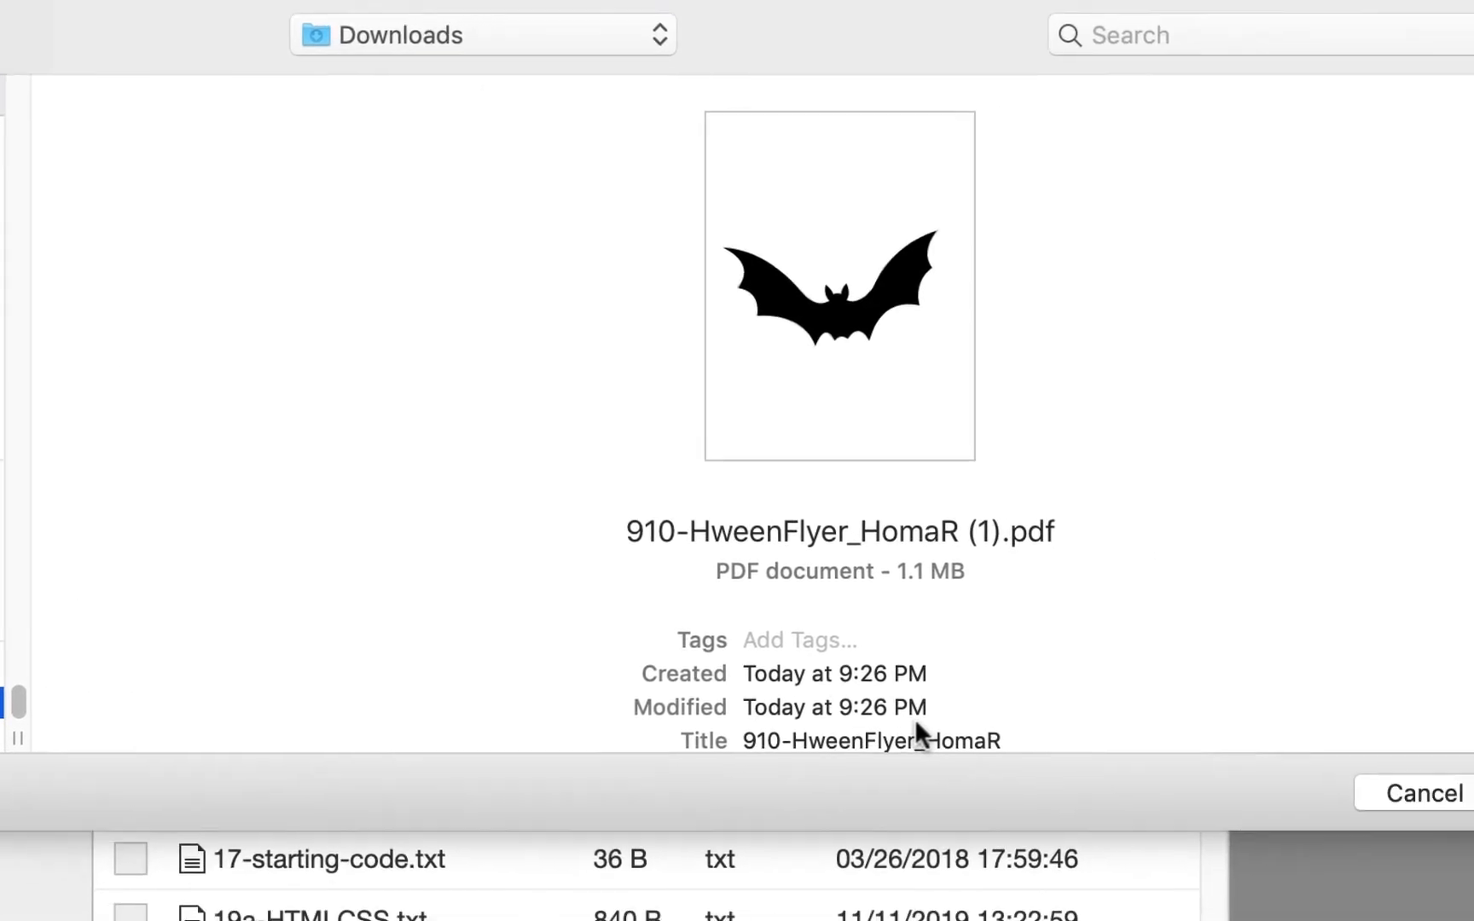
click(1381, 772)
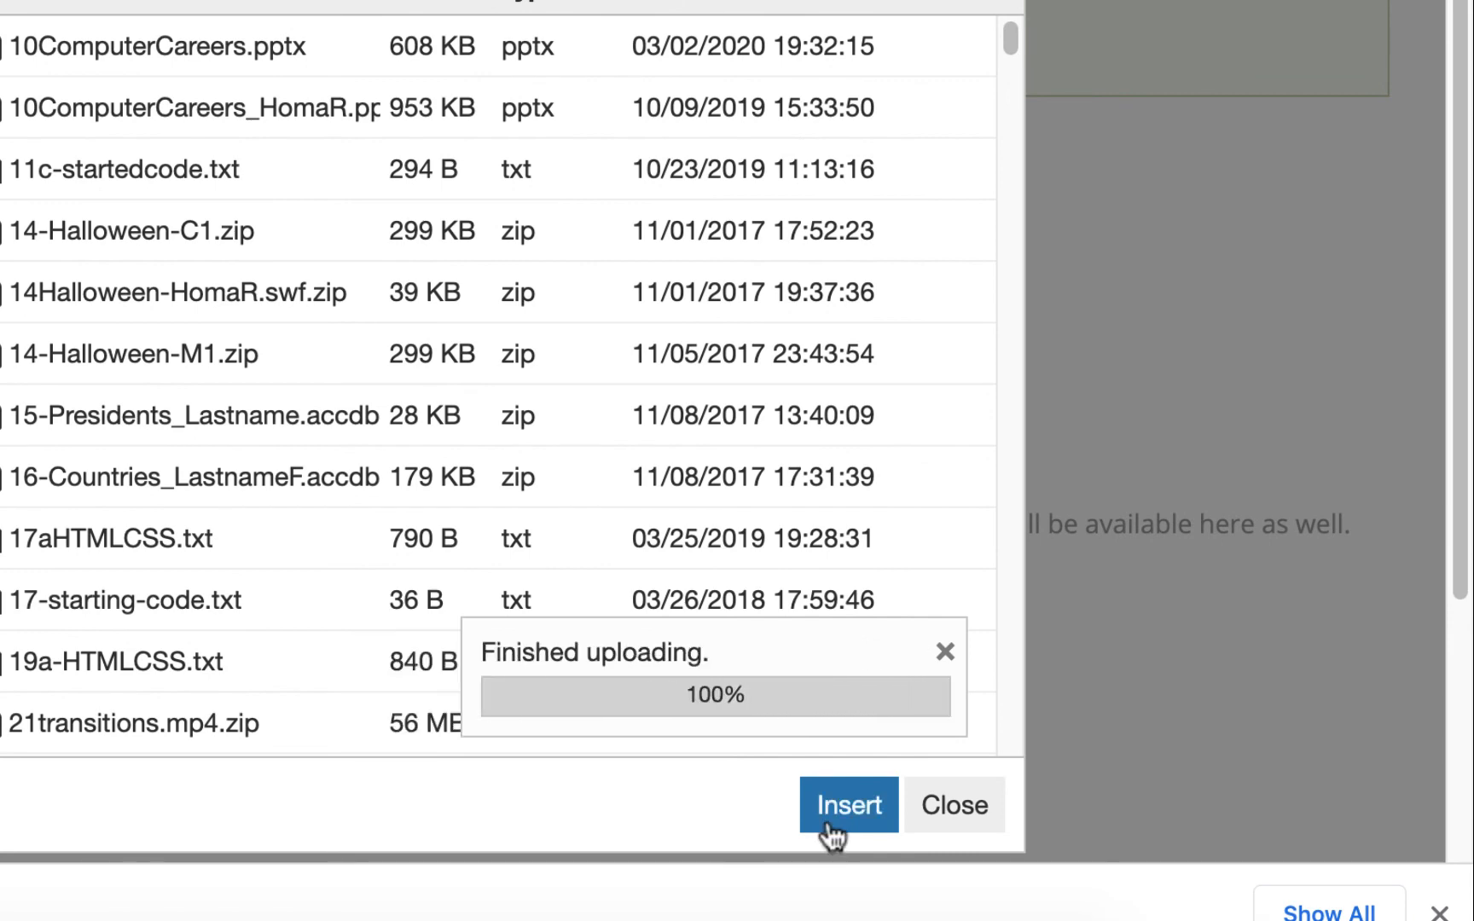
click(840, 810)
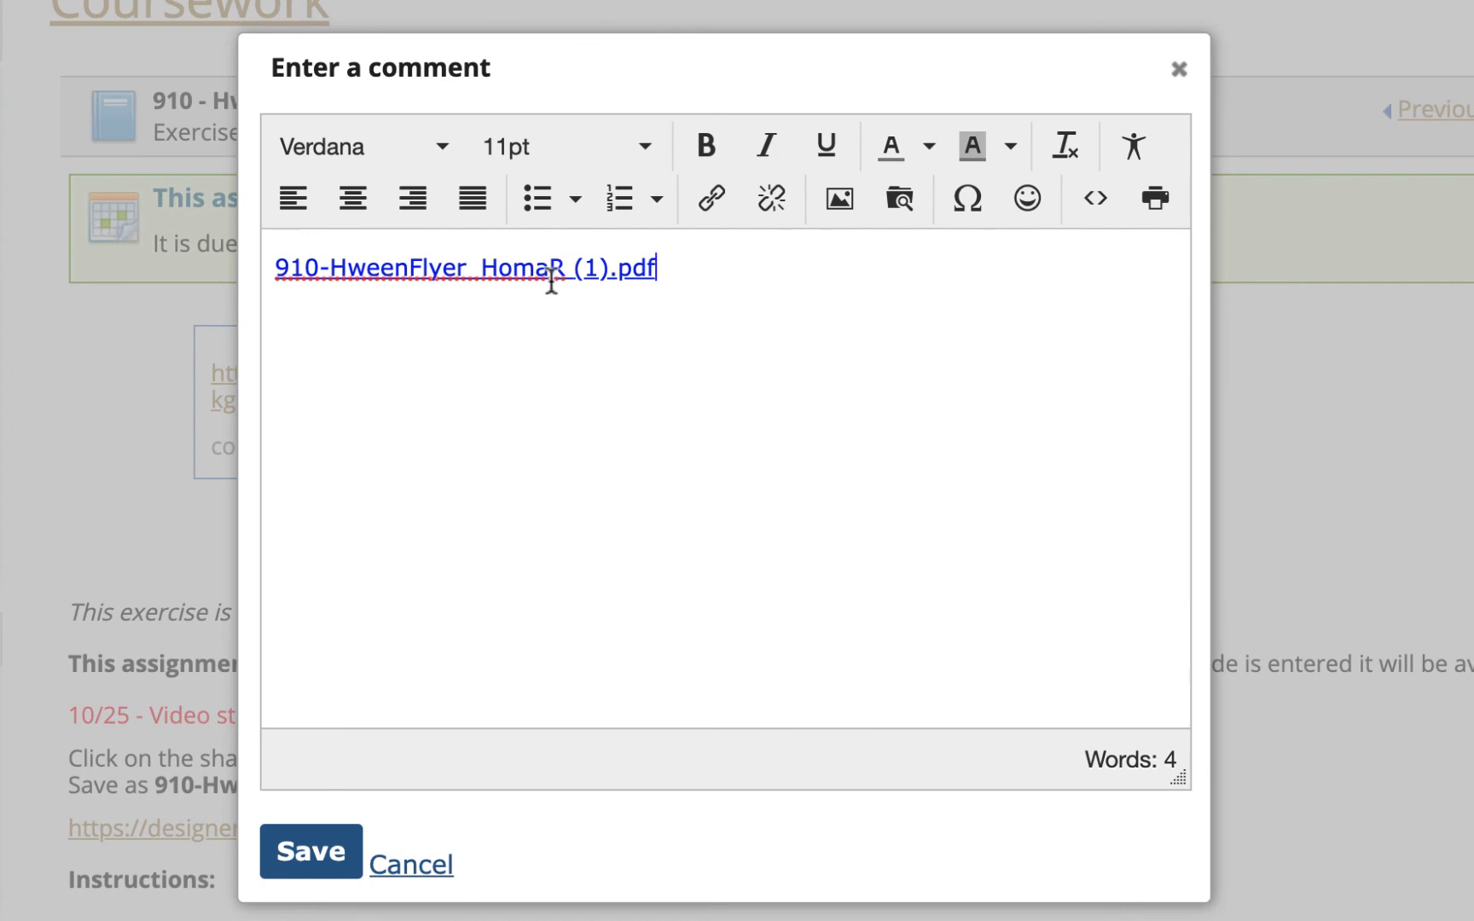
Set the inserted PDF link in the comment to open in a new window
triple_click(549, 279)
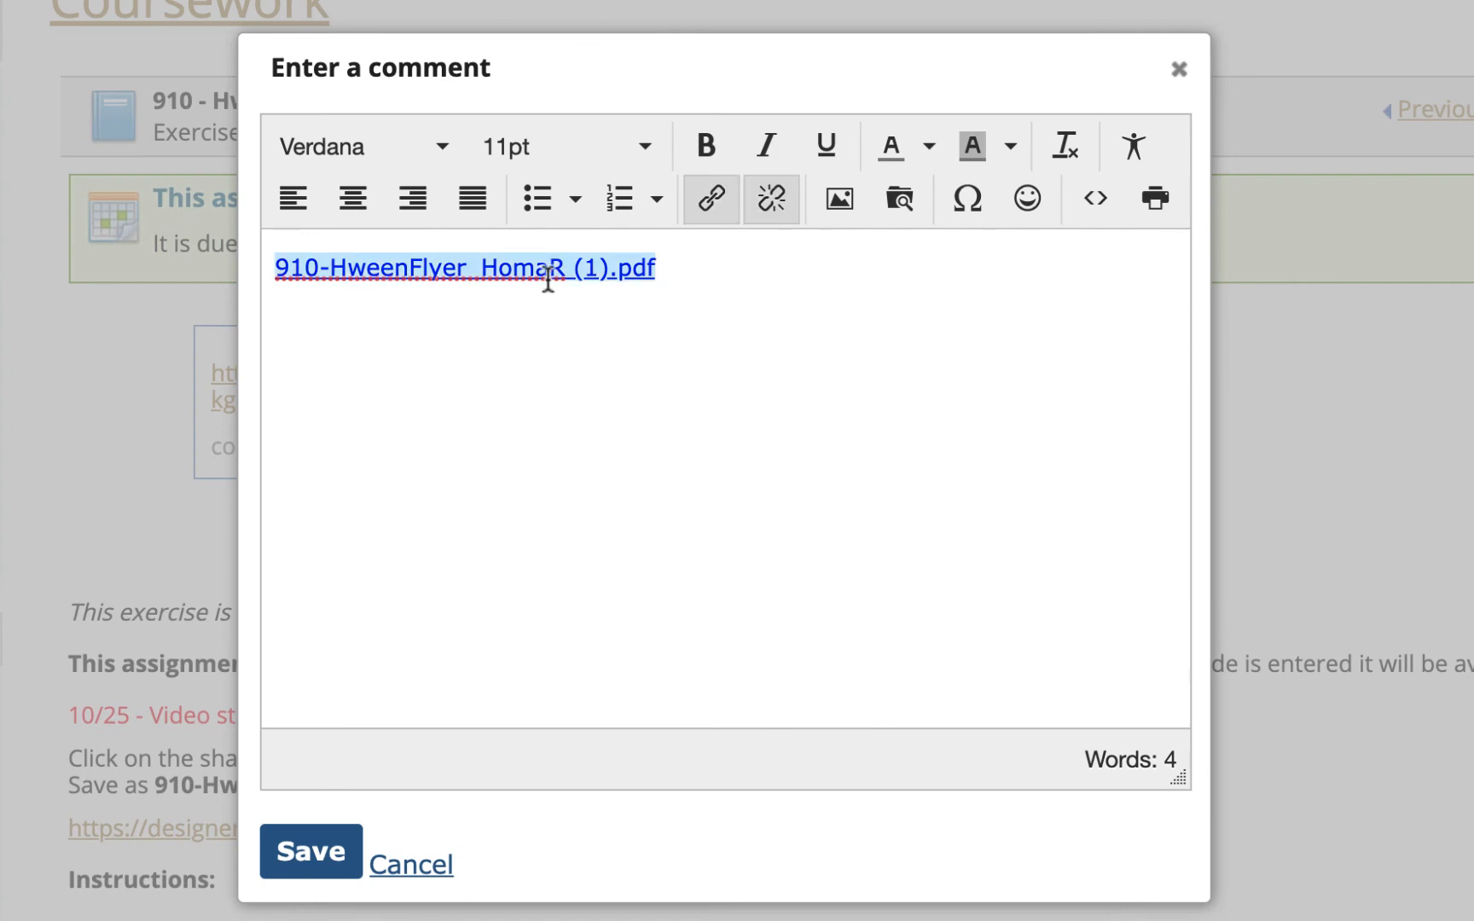
click(708, 199)
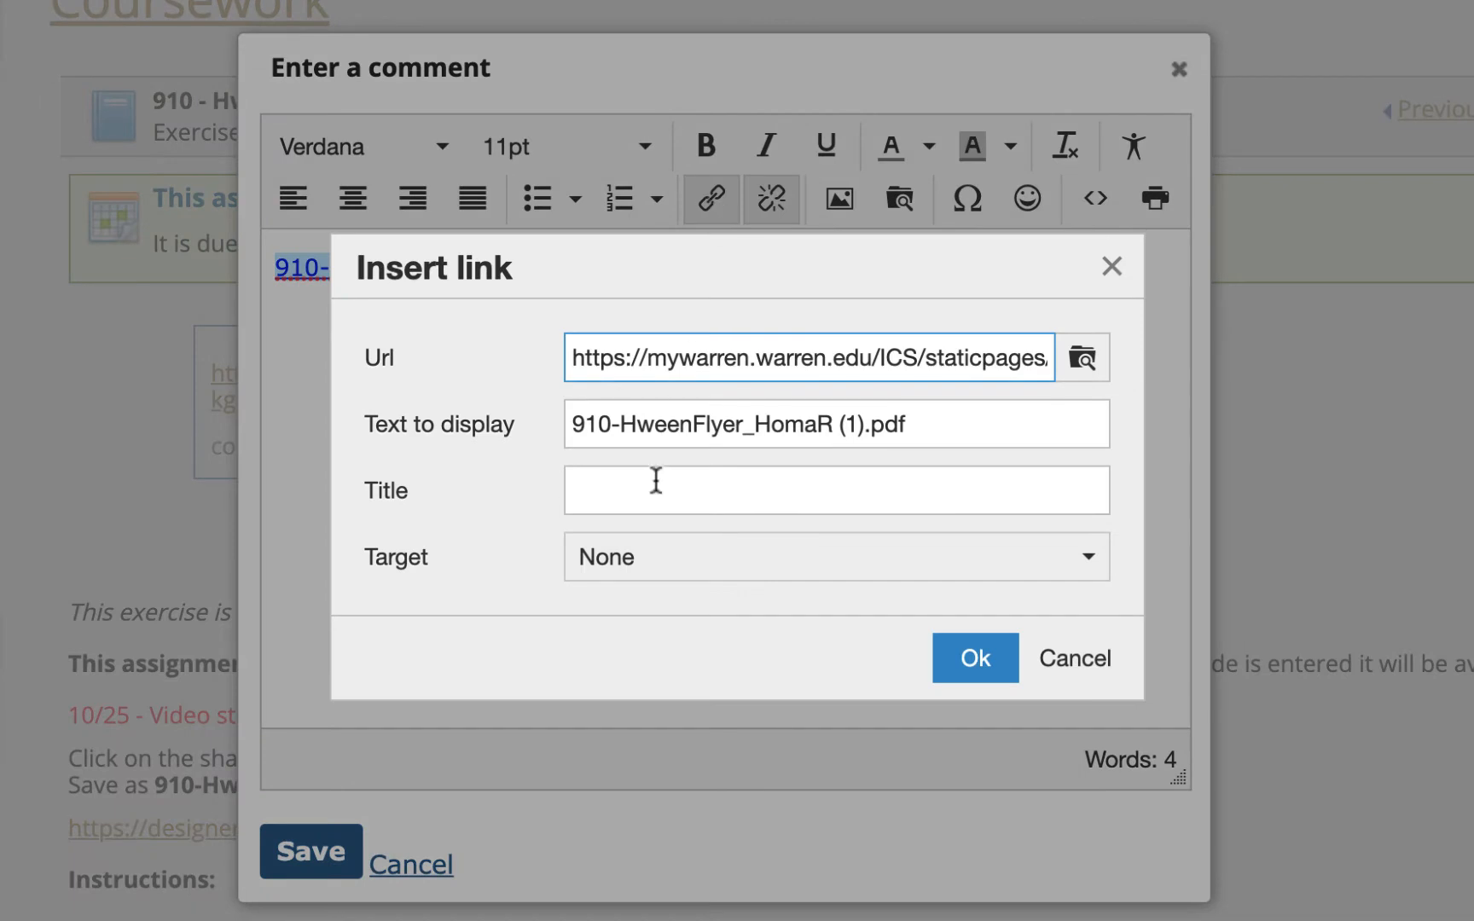
click(649, 558)
click(673, 665)
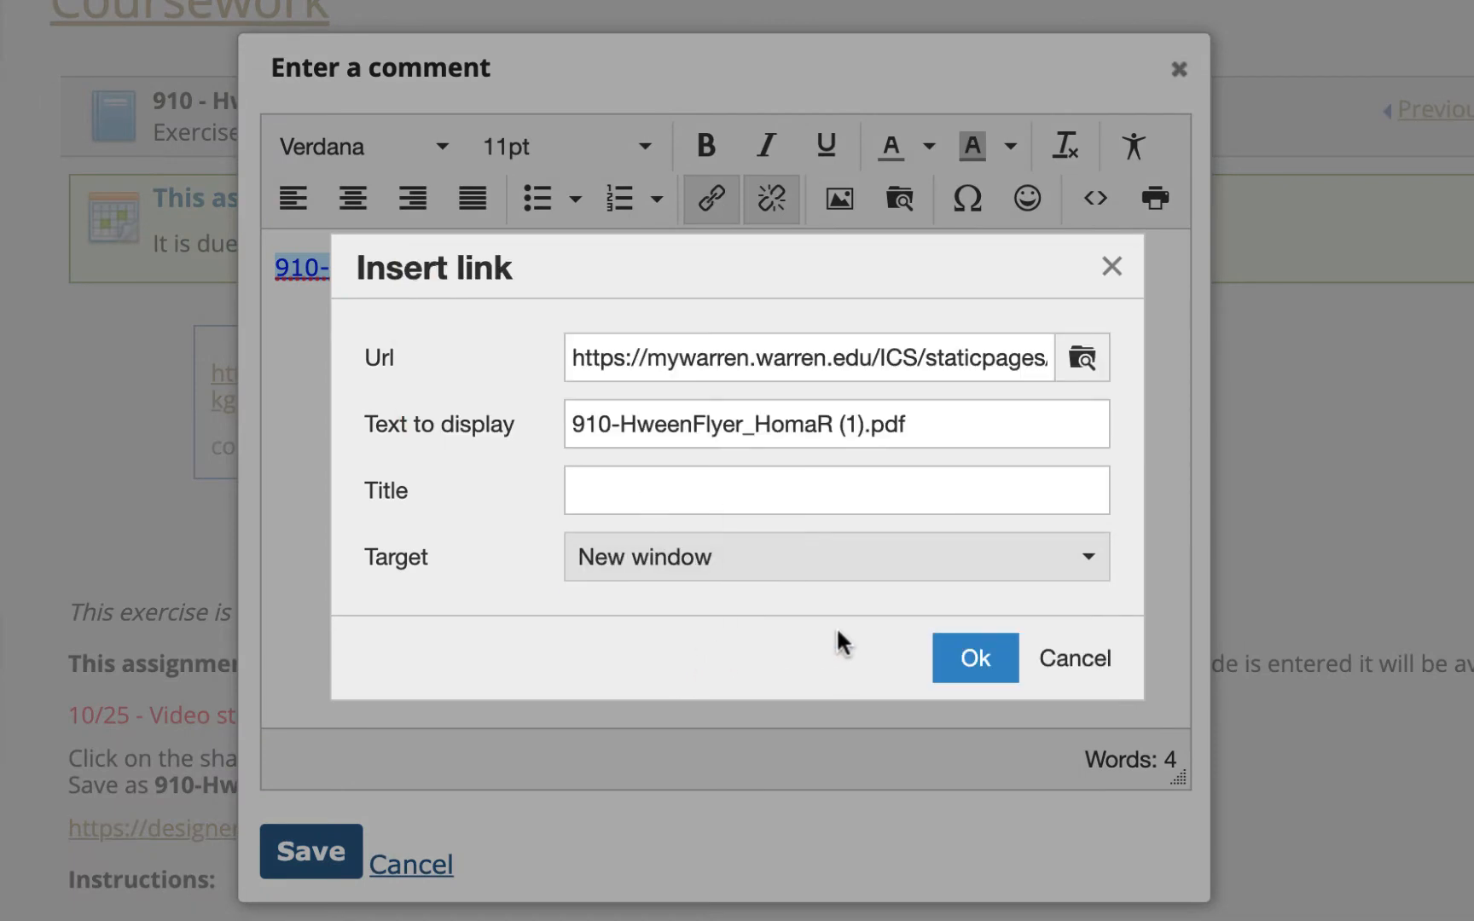
click(974, 658)
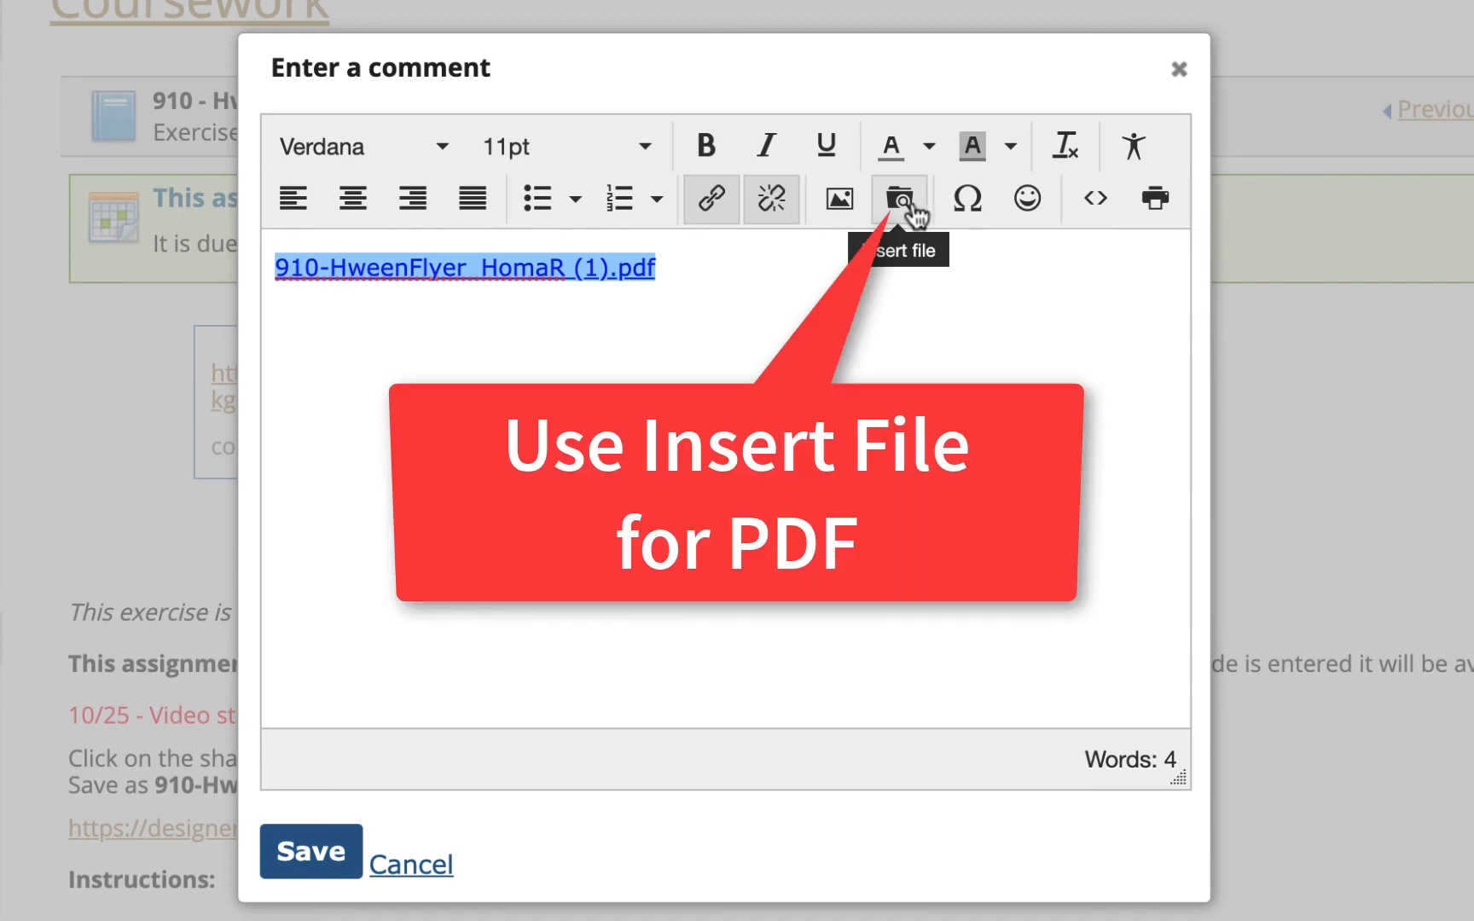
Review the PDF link's target setting once more, accept it and save the comment
click(471, 278)
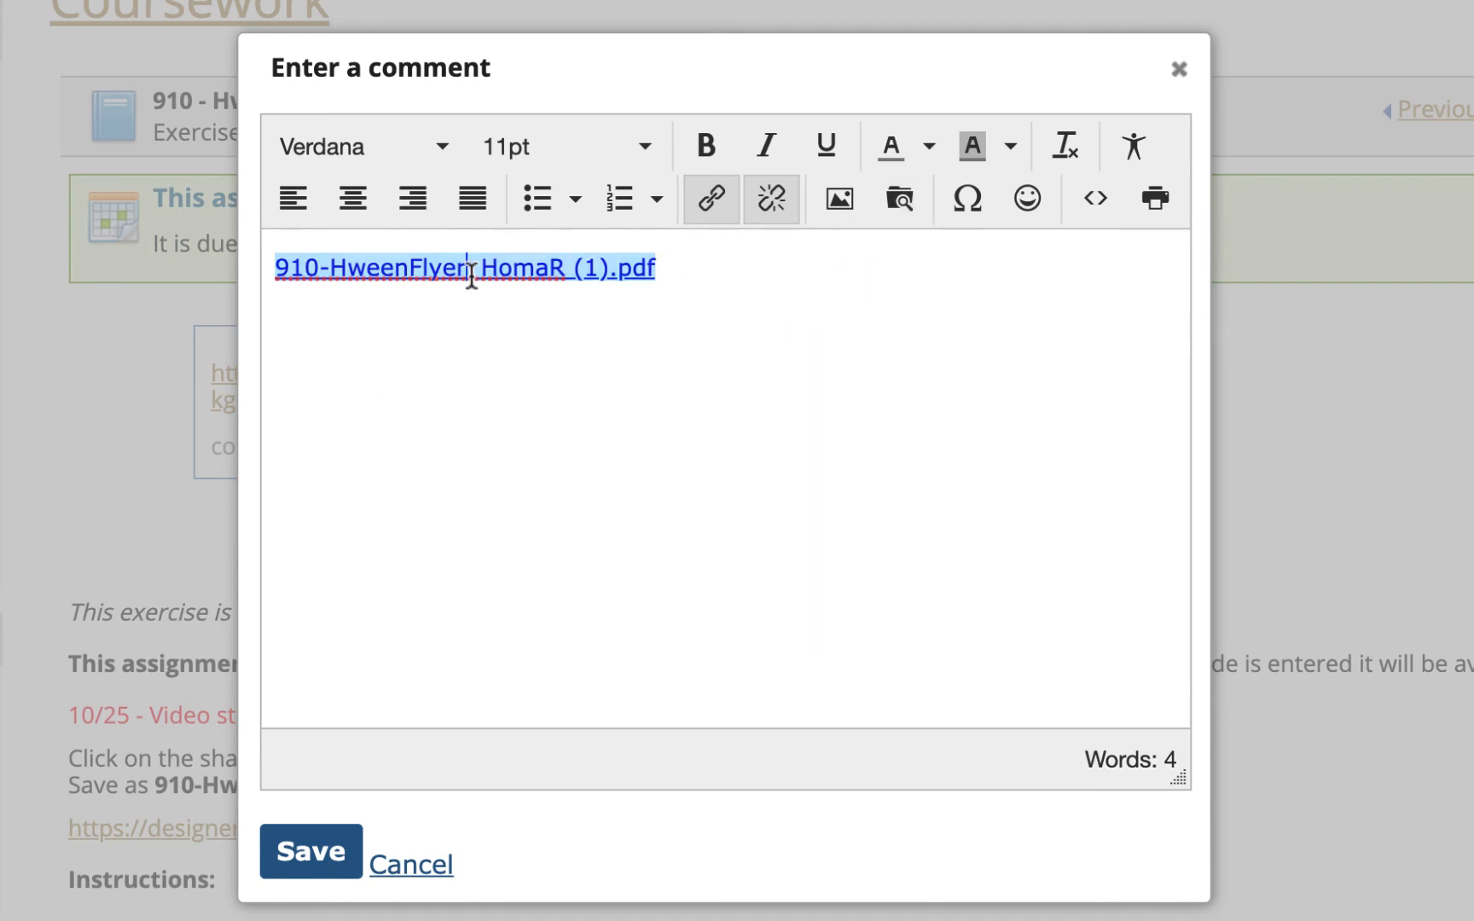
click(711, 199)
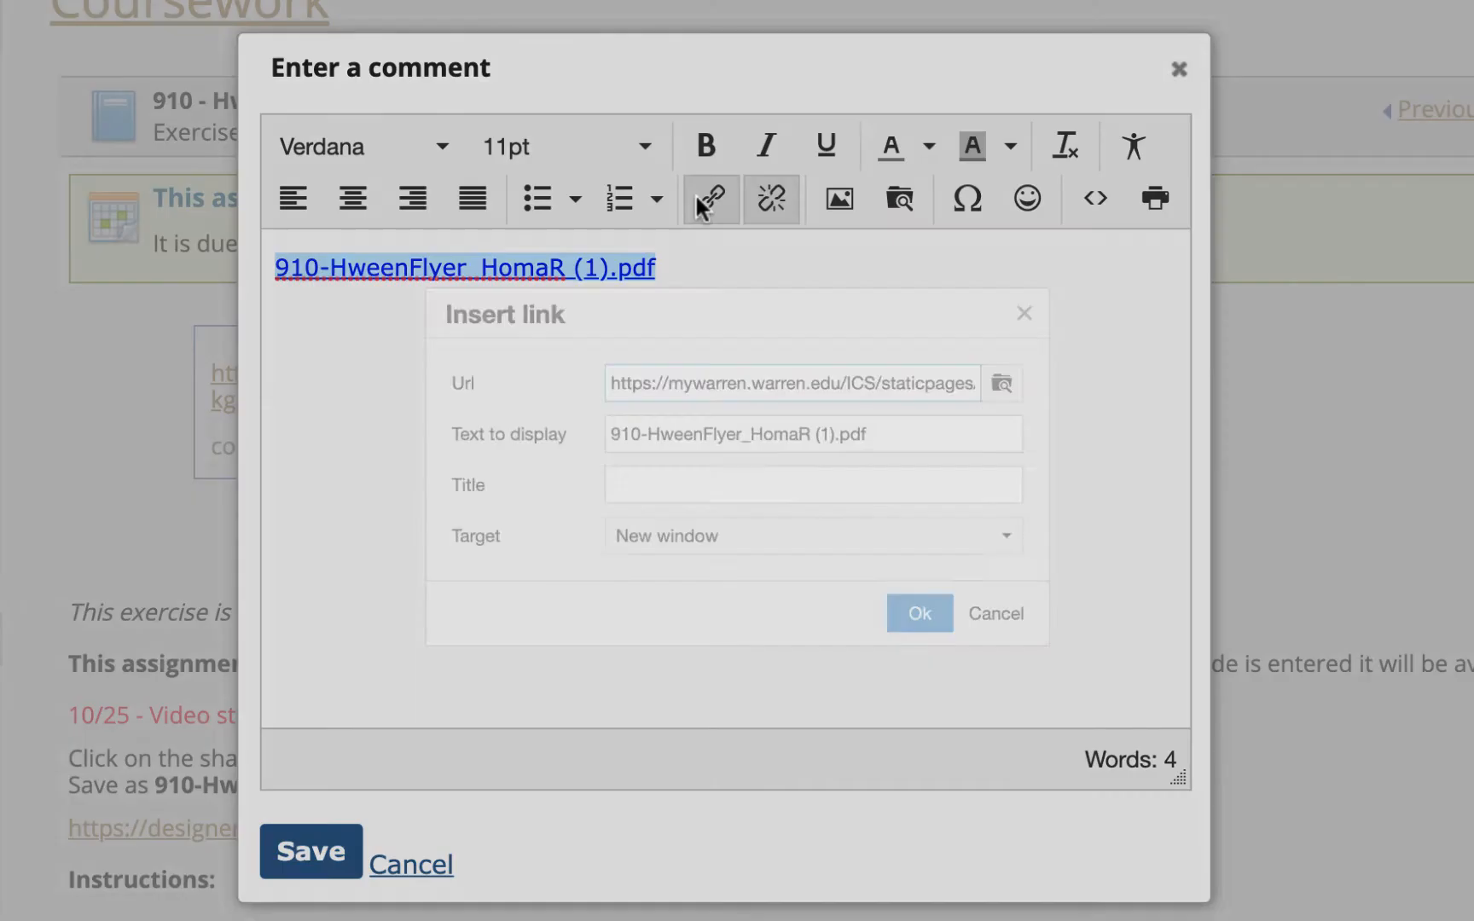
click(975, 655)
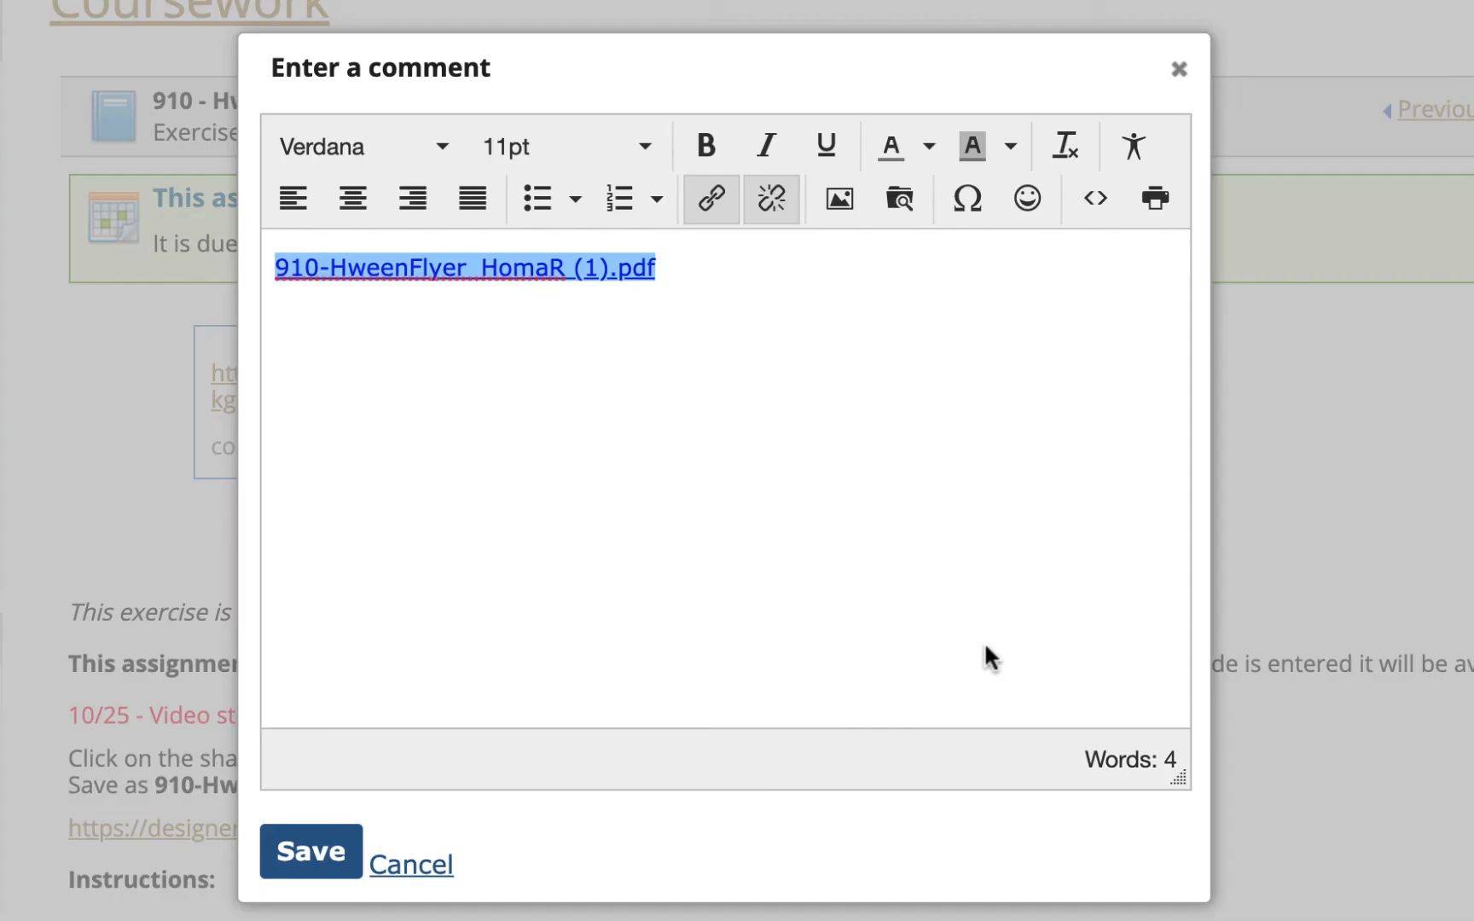
click(325, 865)
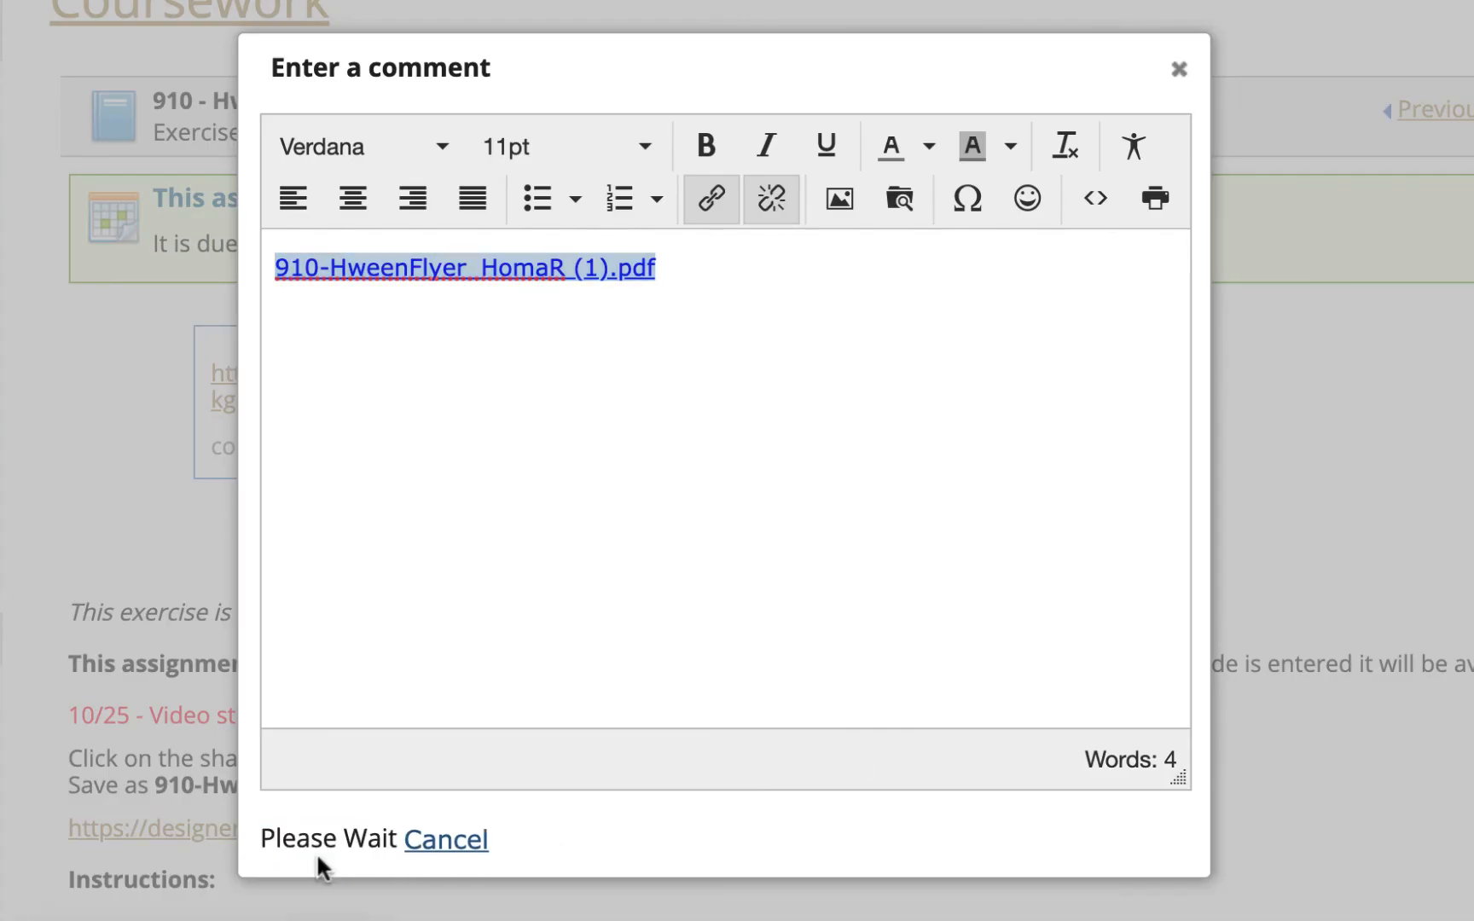